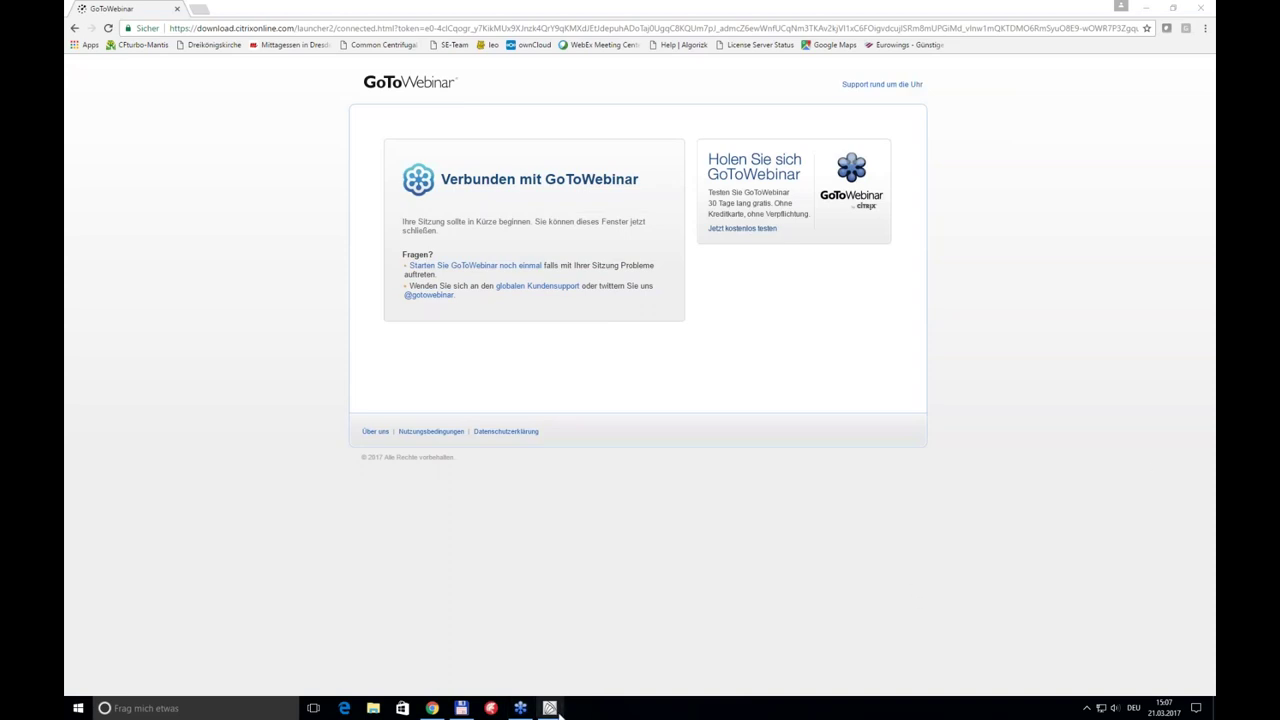
# - Switch to CFturbo and create a new pump project
pyautogui.click(550, 710)
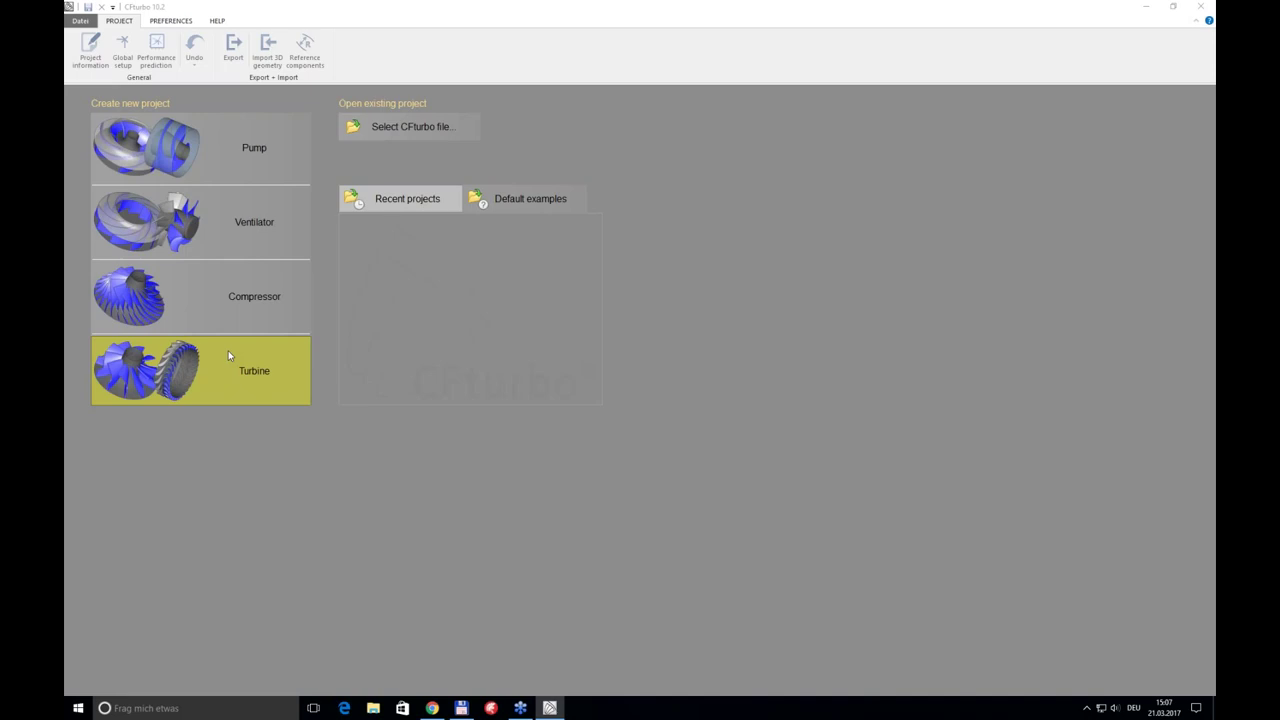
pyautogui.click(248, 161)
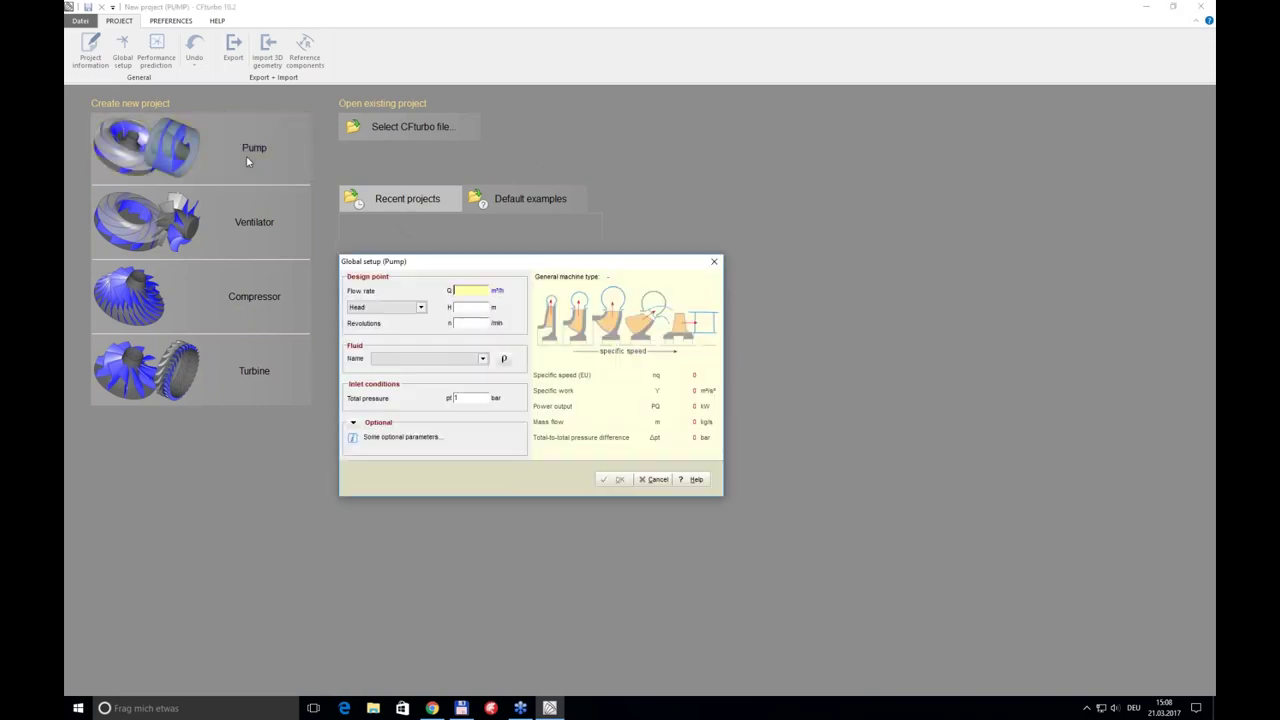
pyautogui.moveTo(482, 264); pyautogui.dragTo(517, 180)
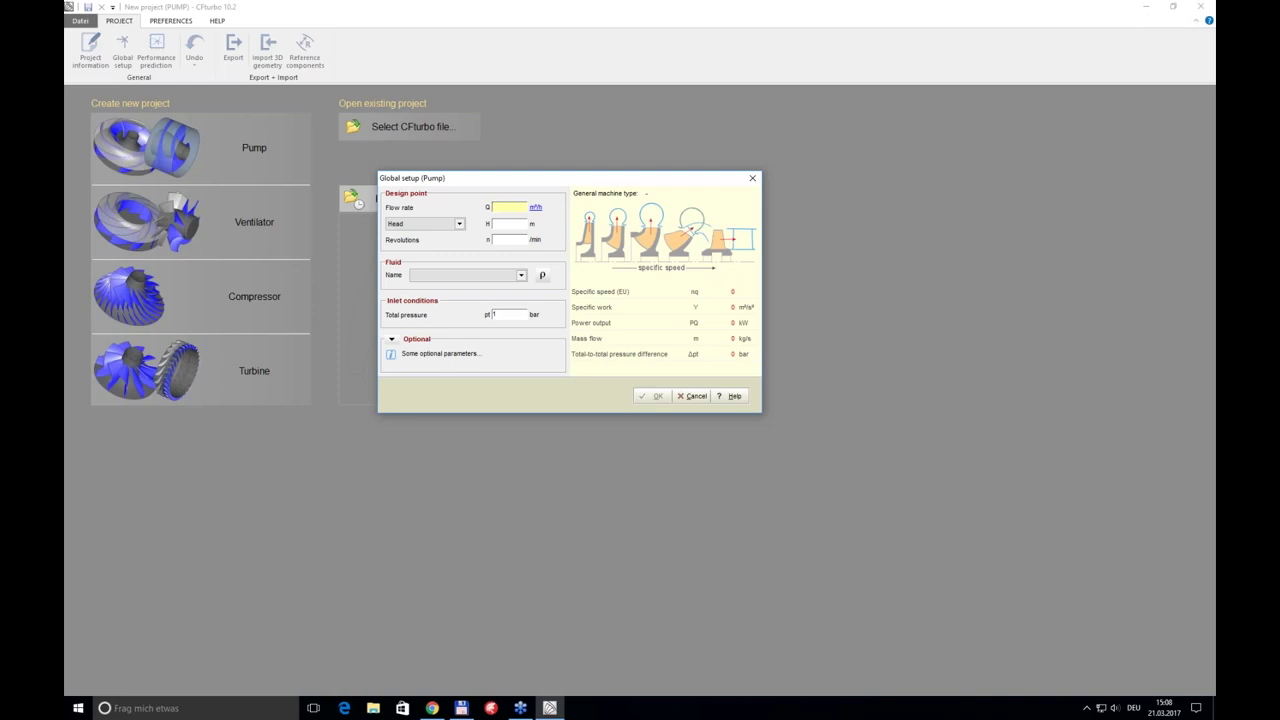
# - Enter the pump's design point: flow rate 450 m³/h, head 30 m and 1800 revolutions per minute
pyautogui.write('50')
pyautogui.press('Tab')
pyautogui.click(508, 224)
pyautogui.write('30')
pyautogui.click(509, 239)
pyautogui.write('1800')
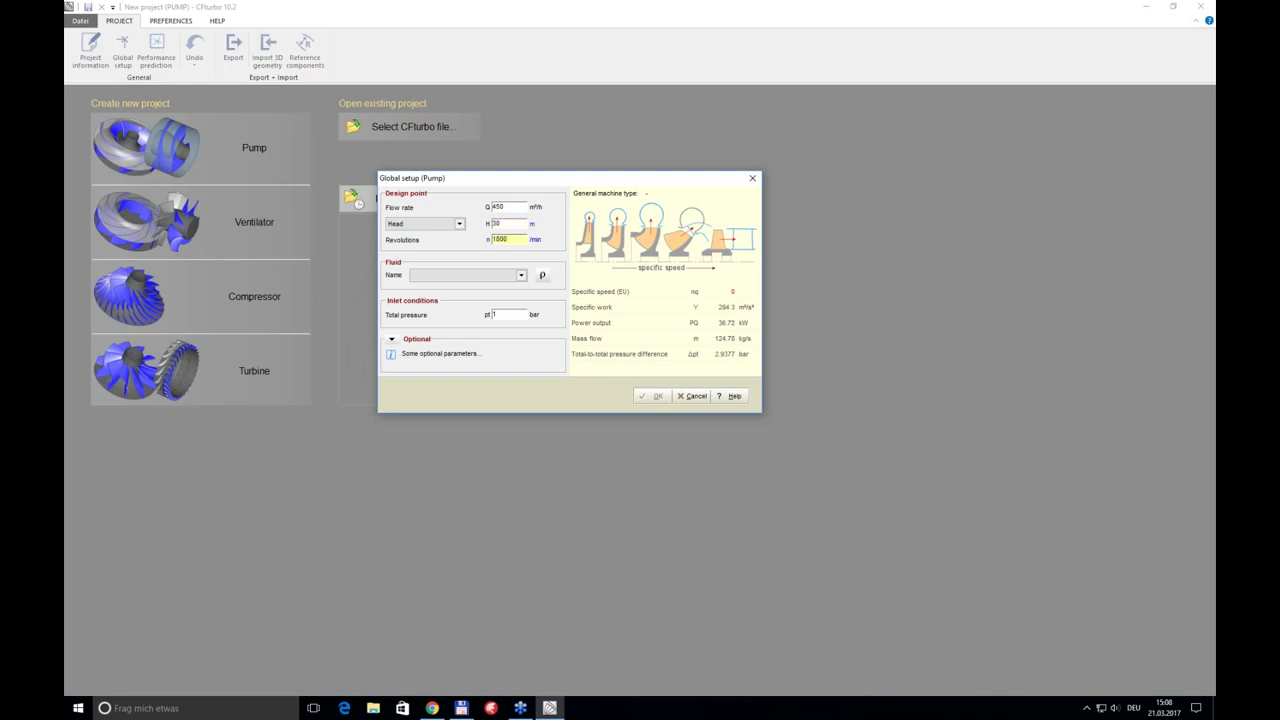
# - Choose Water (20°C) as the pump's fluid
pyautogui.click(510, 276)
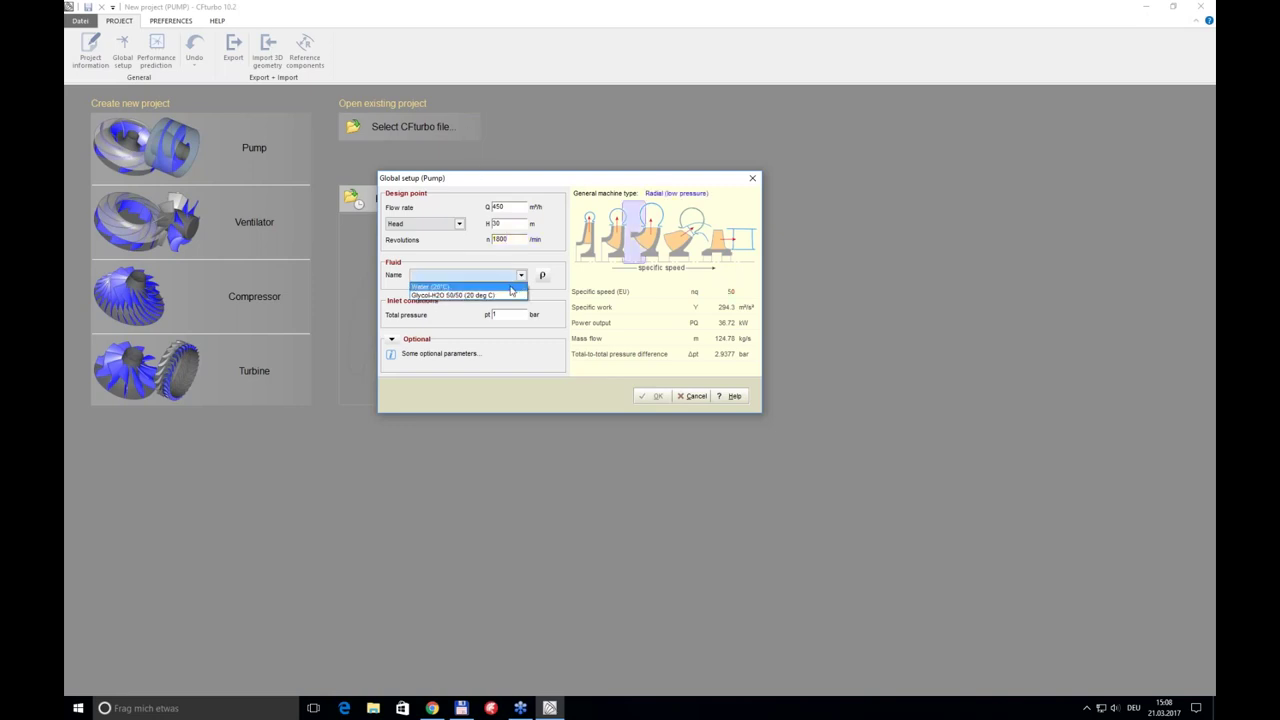
pyautogui.click(511, 288)
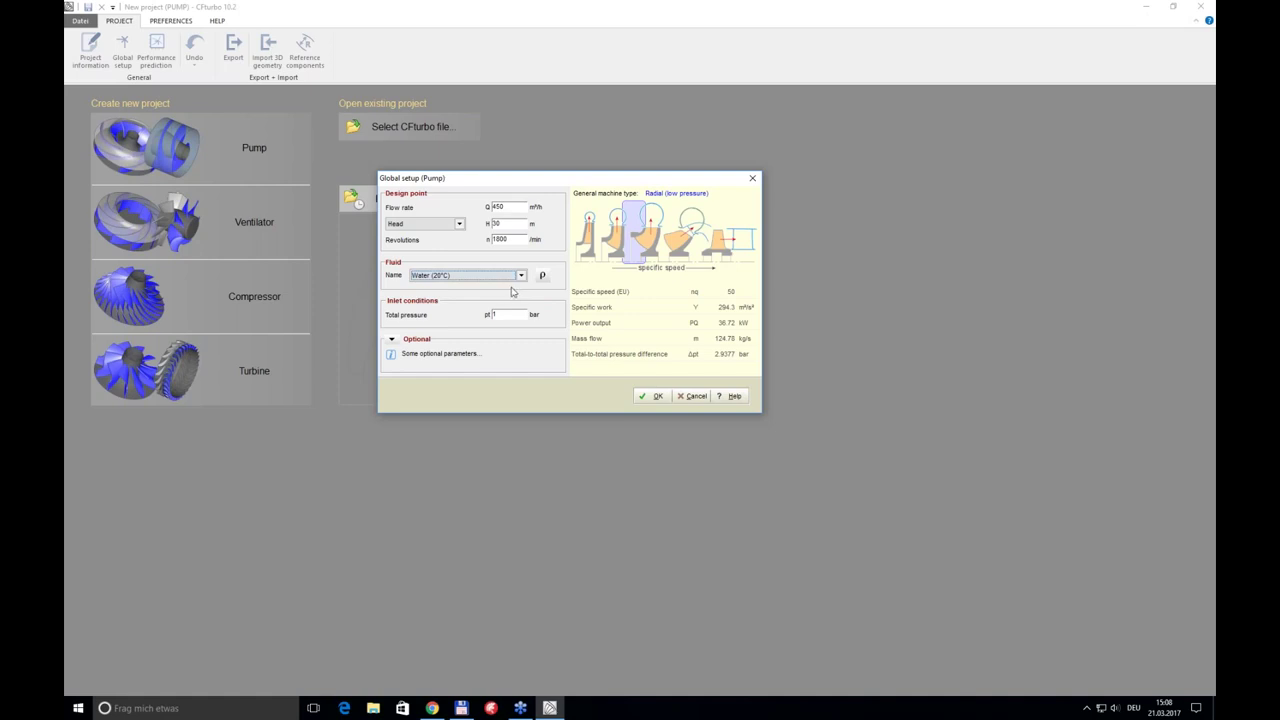
pyautogui.moveTo(596, 186); pyautogui.dragTo(565, 248)
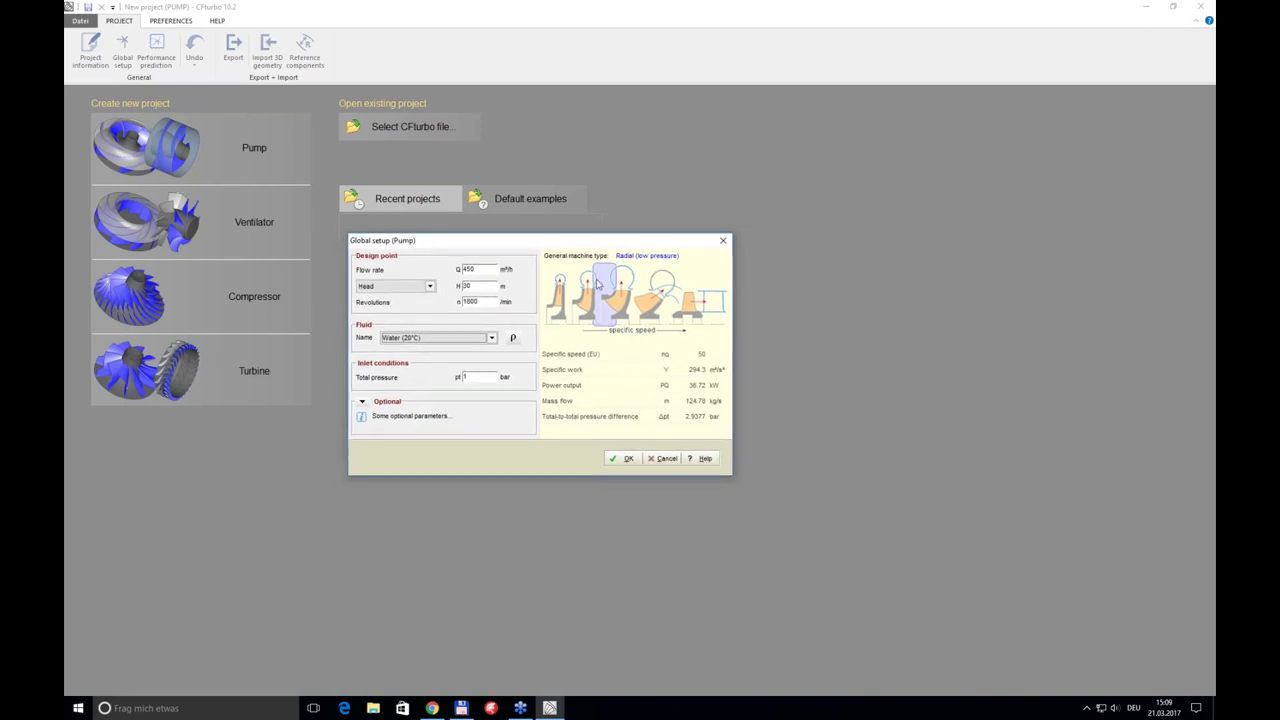
# - Set the inlet total pressure to 1 bar and accept the global setup
pyautogui.click(470, 378)
pyautogui.write('5')
pyautogui.write('1')
pyautogui.moveTo(626, 246); pyautogui.dragTo(686, 252)
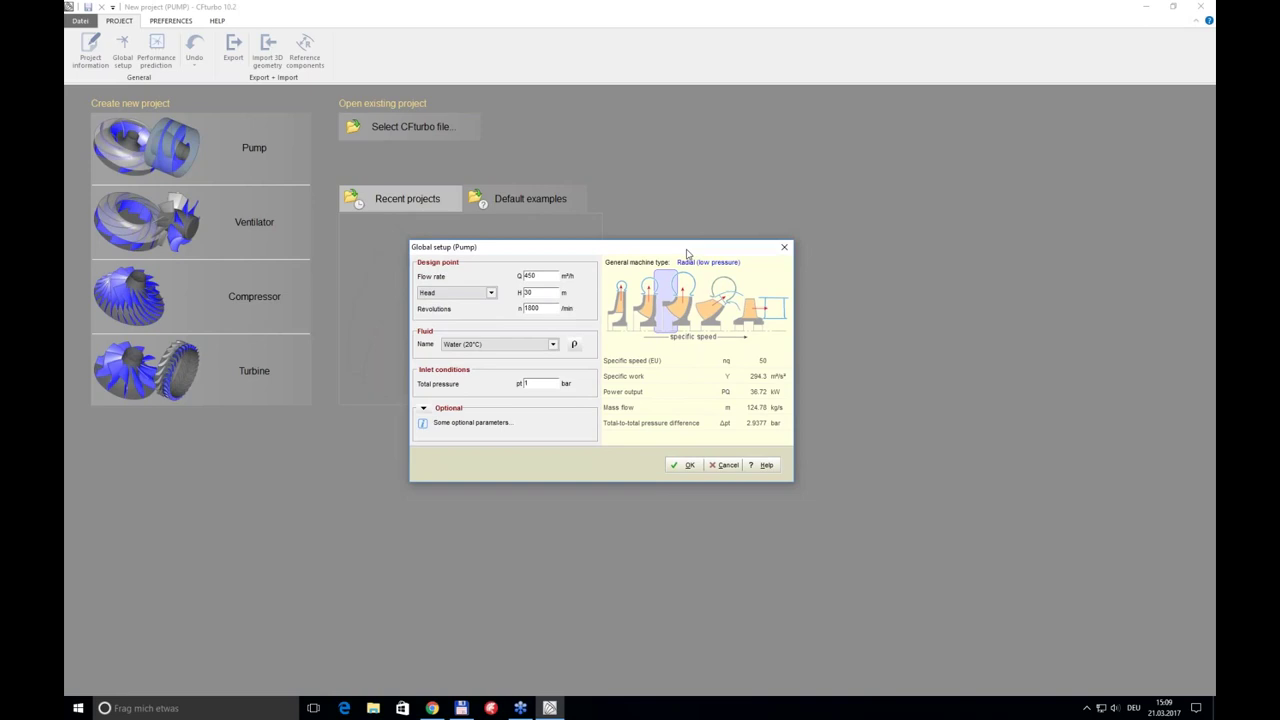
pyautogui.click(686, 467)
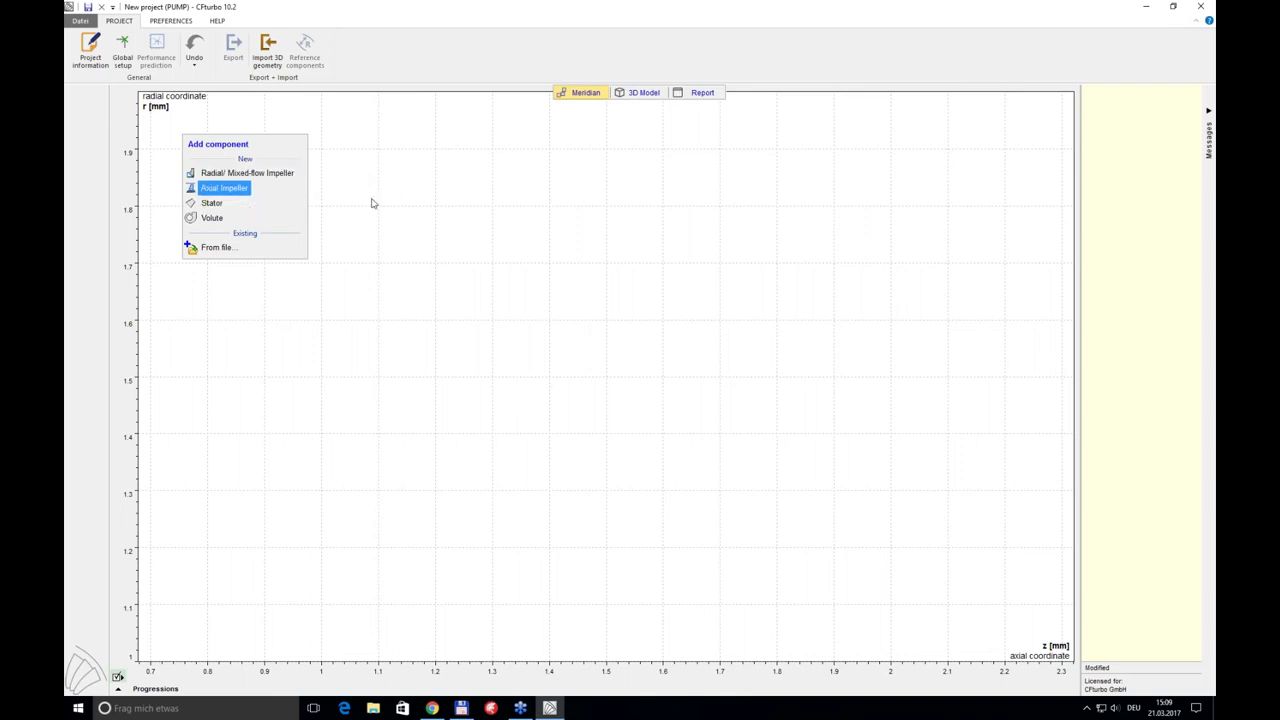
# - Add a new radial/mixed-flow impeller and show the meridian sketch in its main dimension settings
pyautogui.click(279, 174)
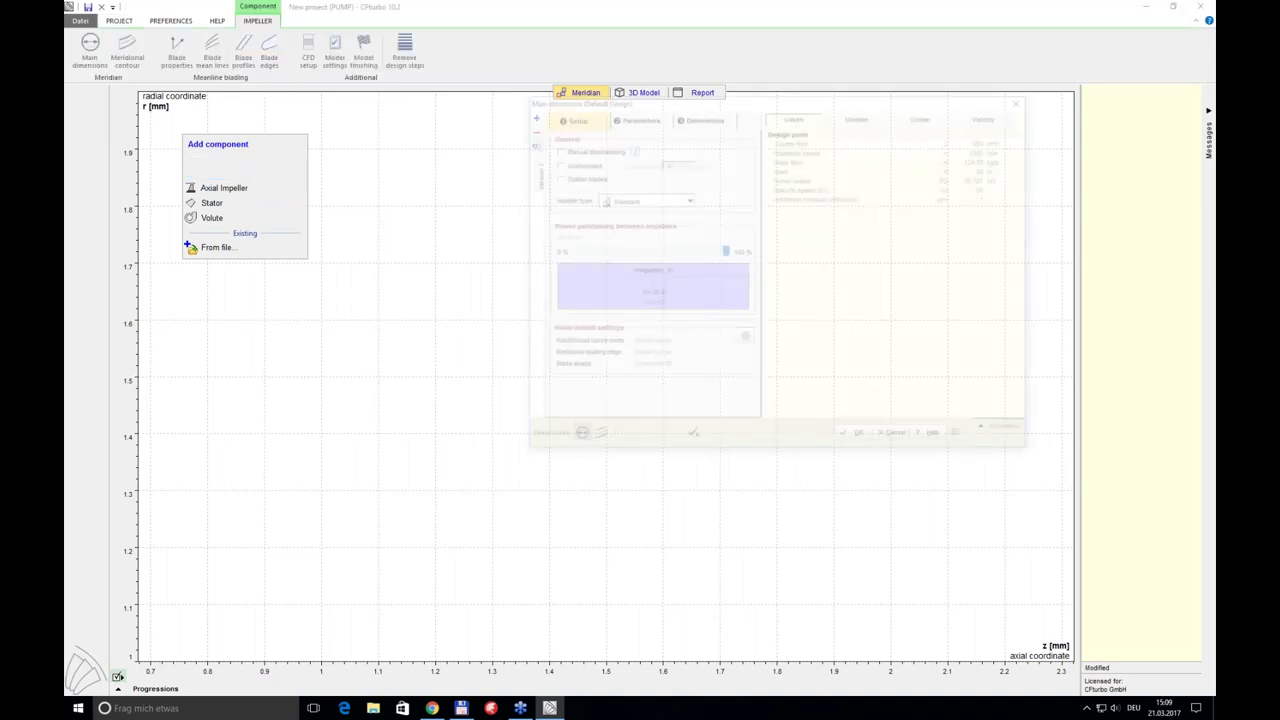
pyautogui.moveTo(702, 108); pyautogui.dragTo(528, 168)
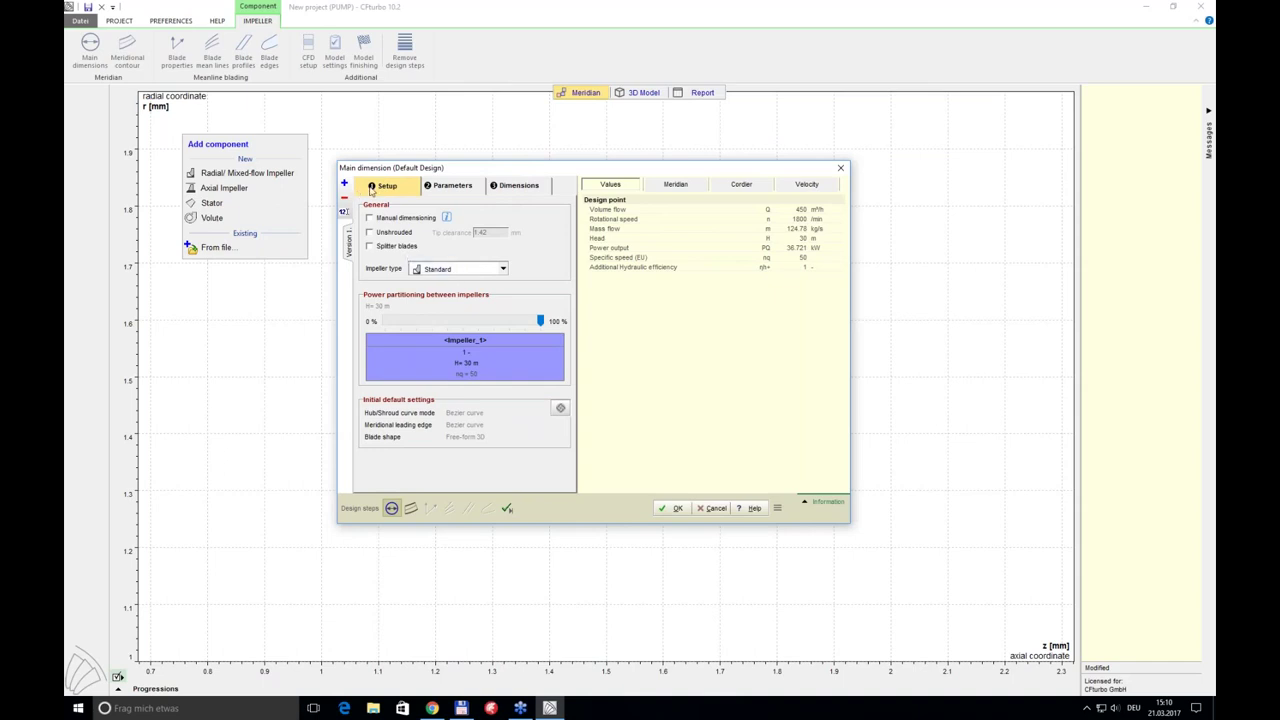
pyautogui.click(676, 185)
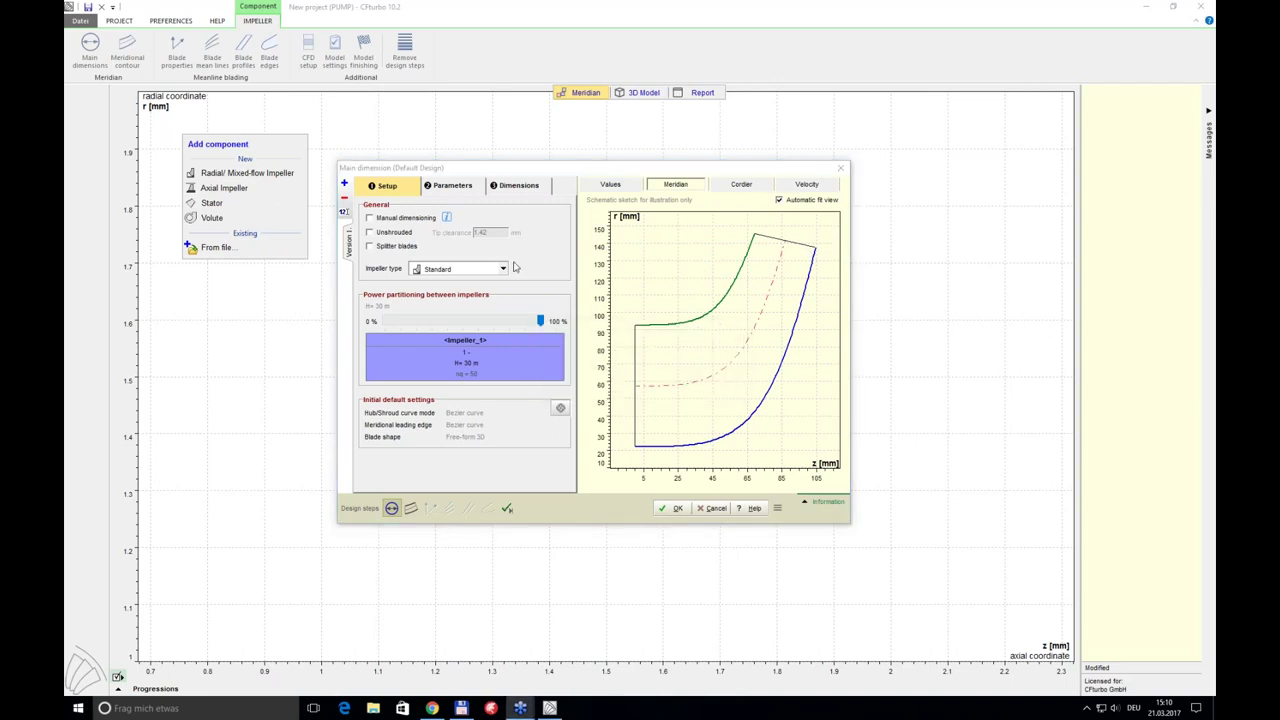
# - Review the impeller's setup options, calculation parameters and main dimensions, including suction diameter and outlet width
pyautogui.click(462, 190)
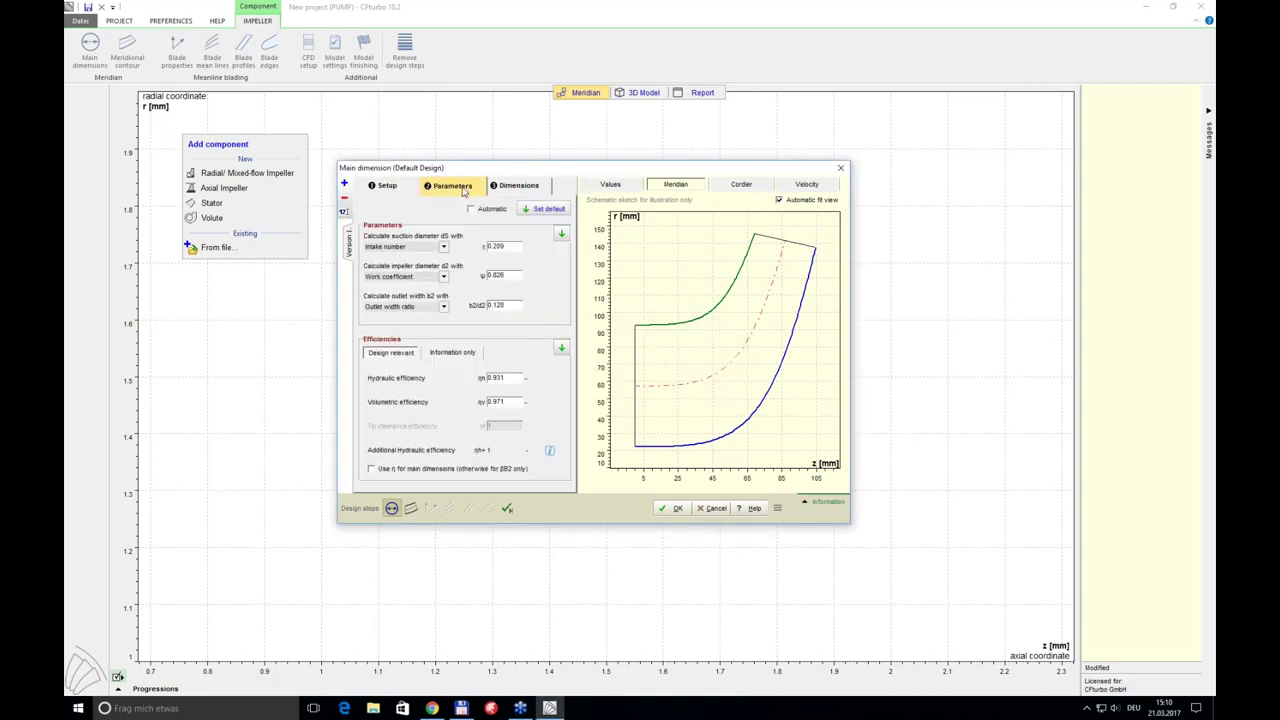
pyautogui.click(408, 191)
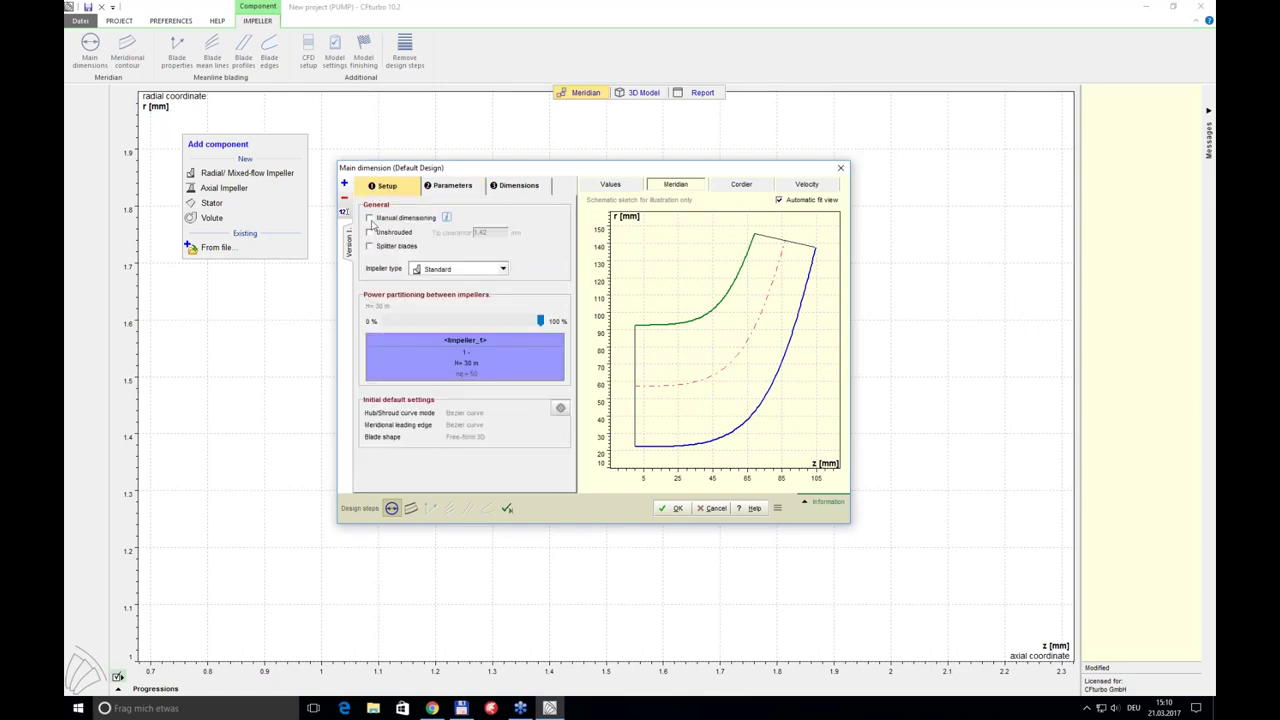
pyautogui.click(509, 190)
pyautogui.click(462, 316)
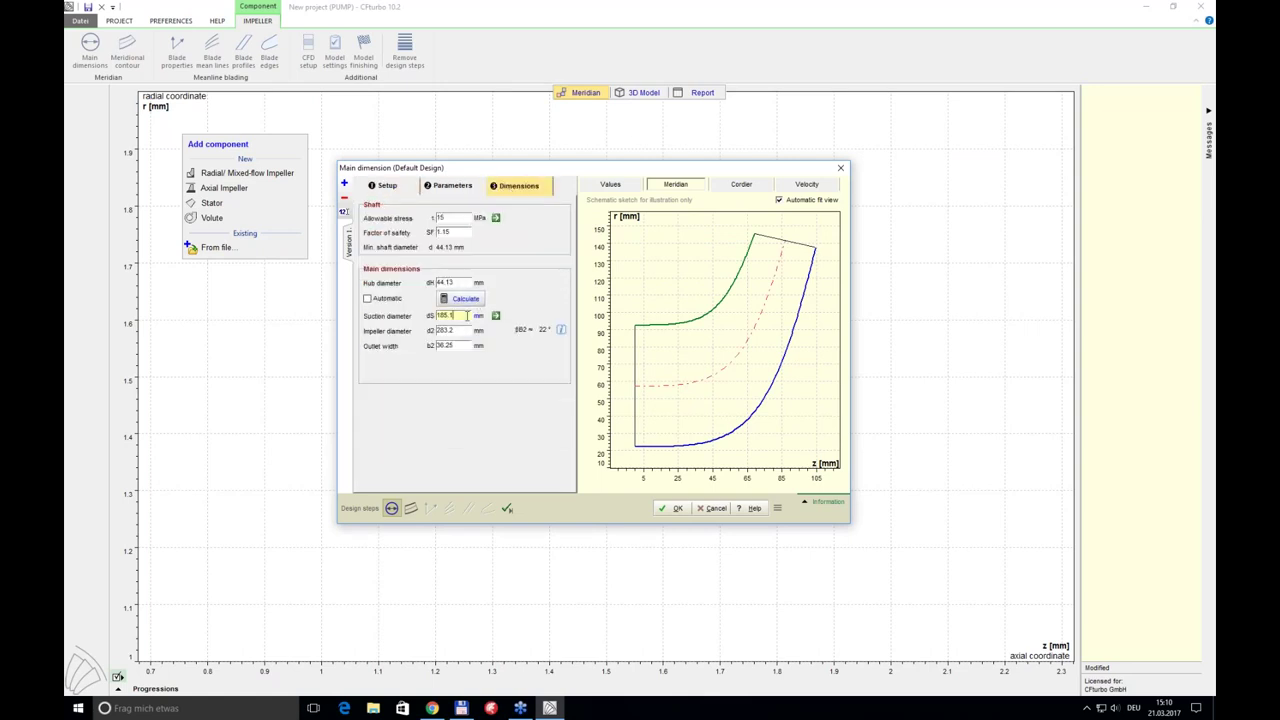
pyautogui.click(457, 345)
pyautogui.click(466, 187)
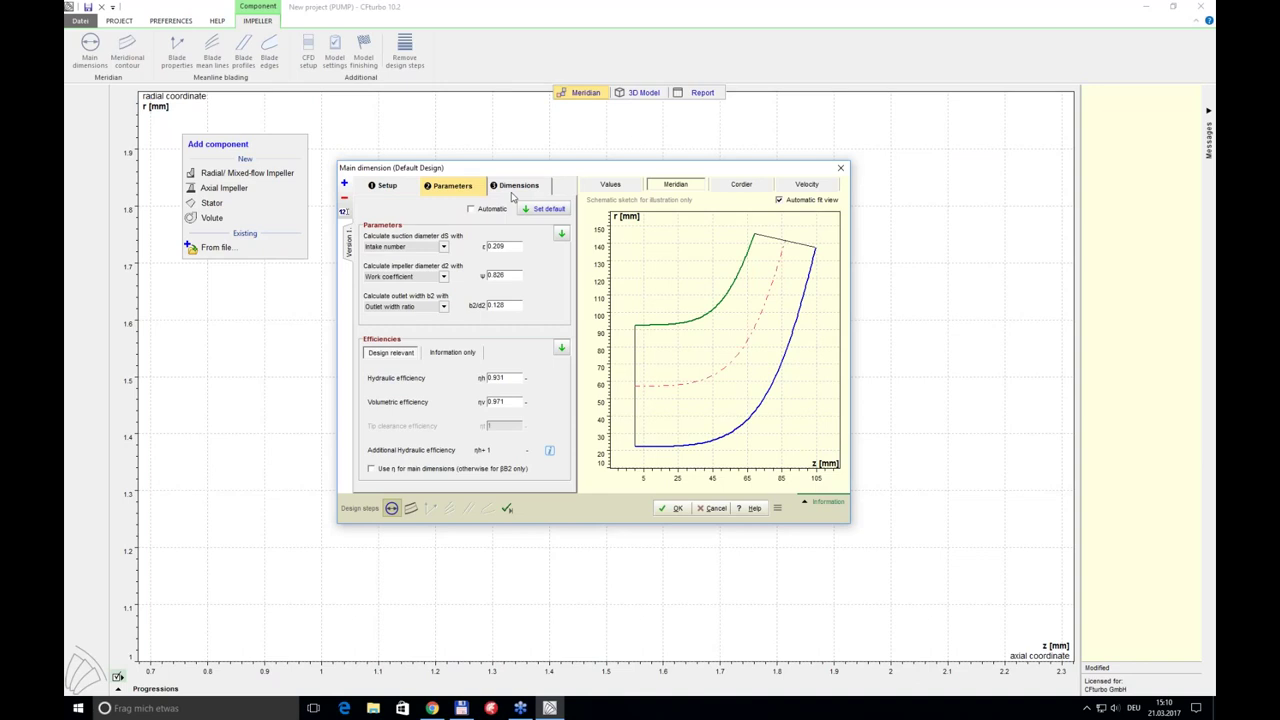
# - Examine the approximation function for the outlet width ratio, and leave it without changes
pyautogui.click(508, 274)
pyautogui.click(508, 304)
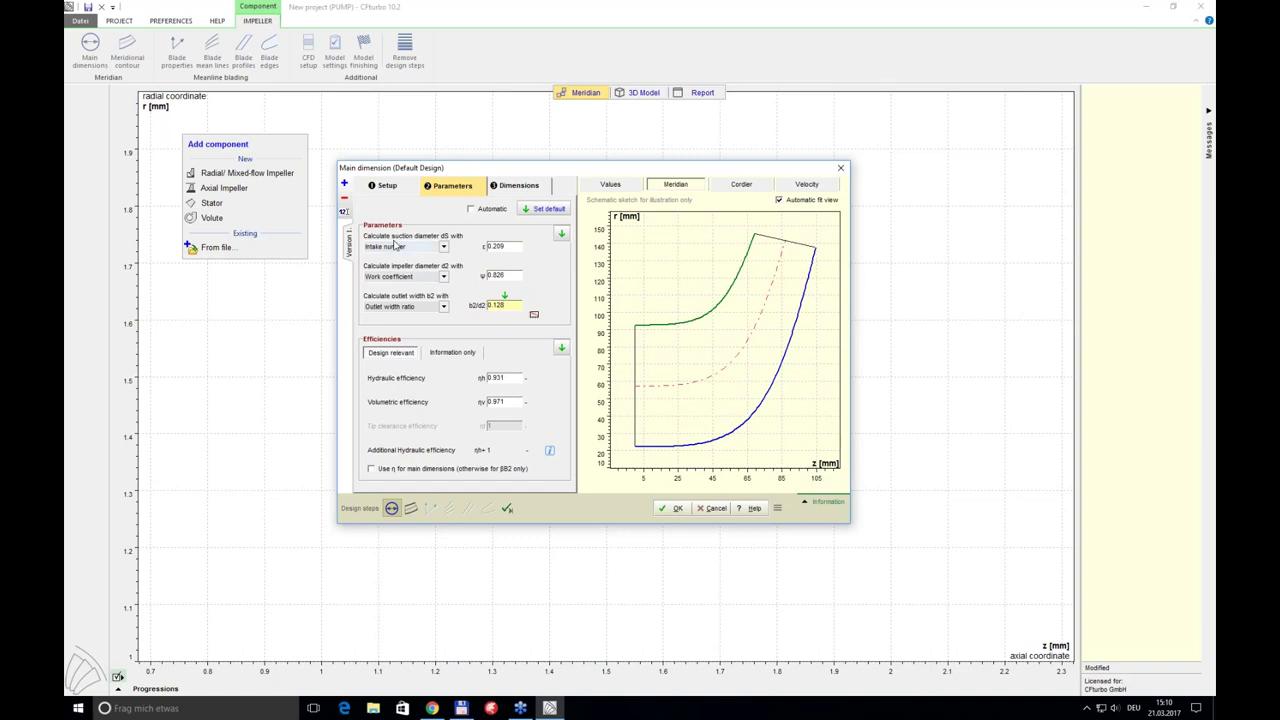
pyautogui.click(535, 316)
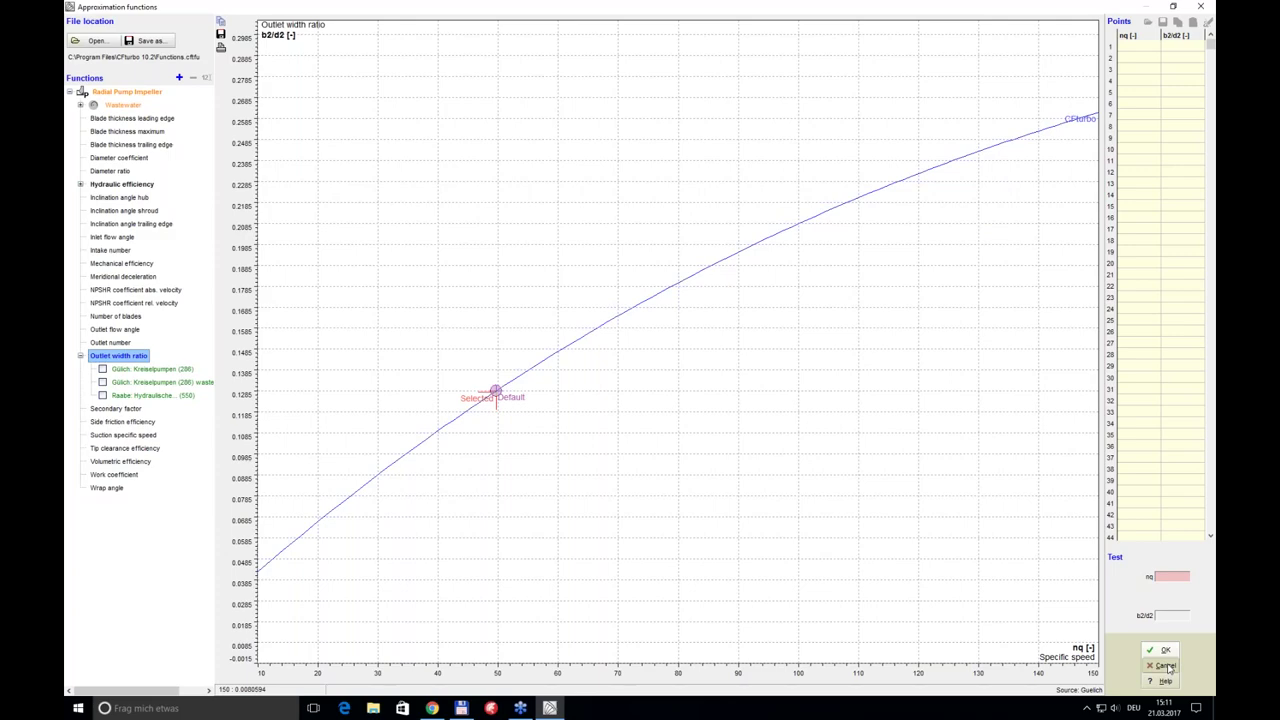
pyautogui.click(1166, 666)
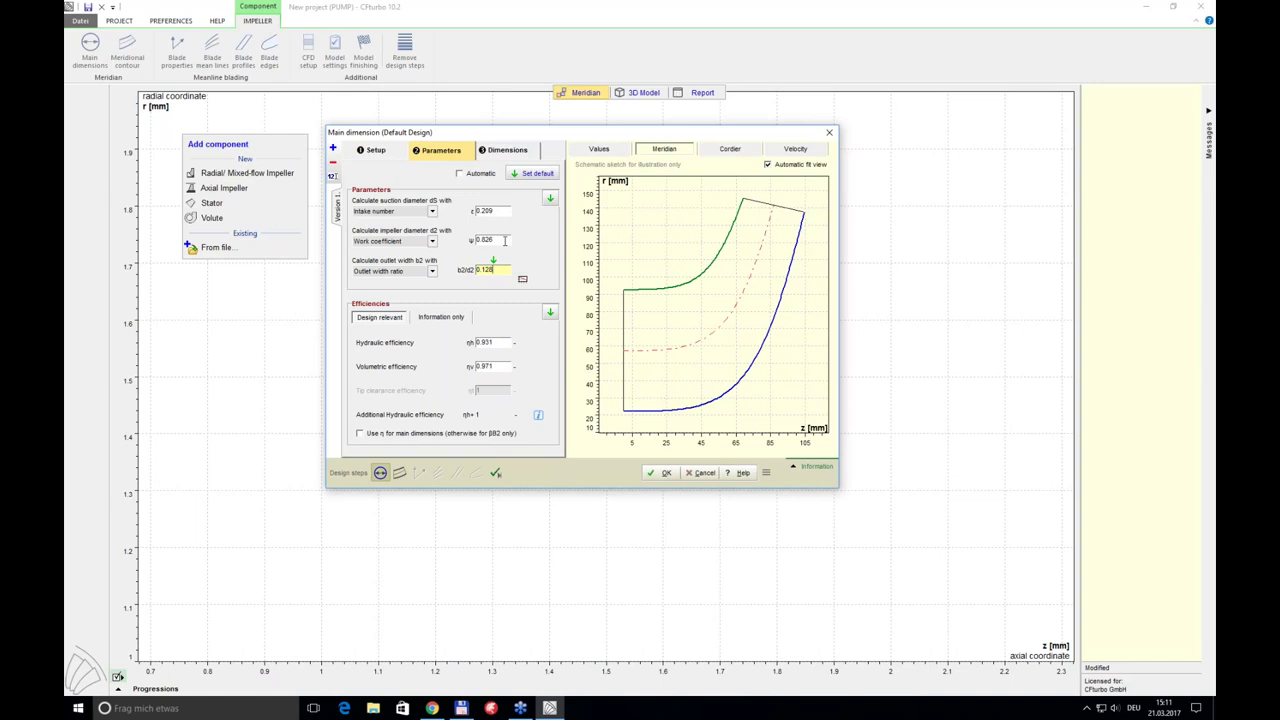
# - Calculate the impeller's main dimensions and turn off the automatic fit view of the meridian sketch
pyautogui.moveTo(502, 270); pyautogui.dragTo(477, 268)
pyautogui.click(502, 366)
pyautogui.click(507, 152)
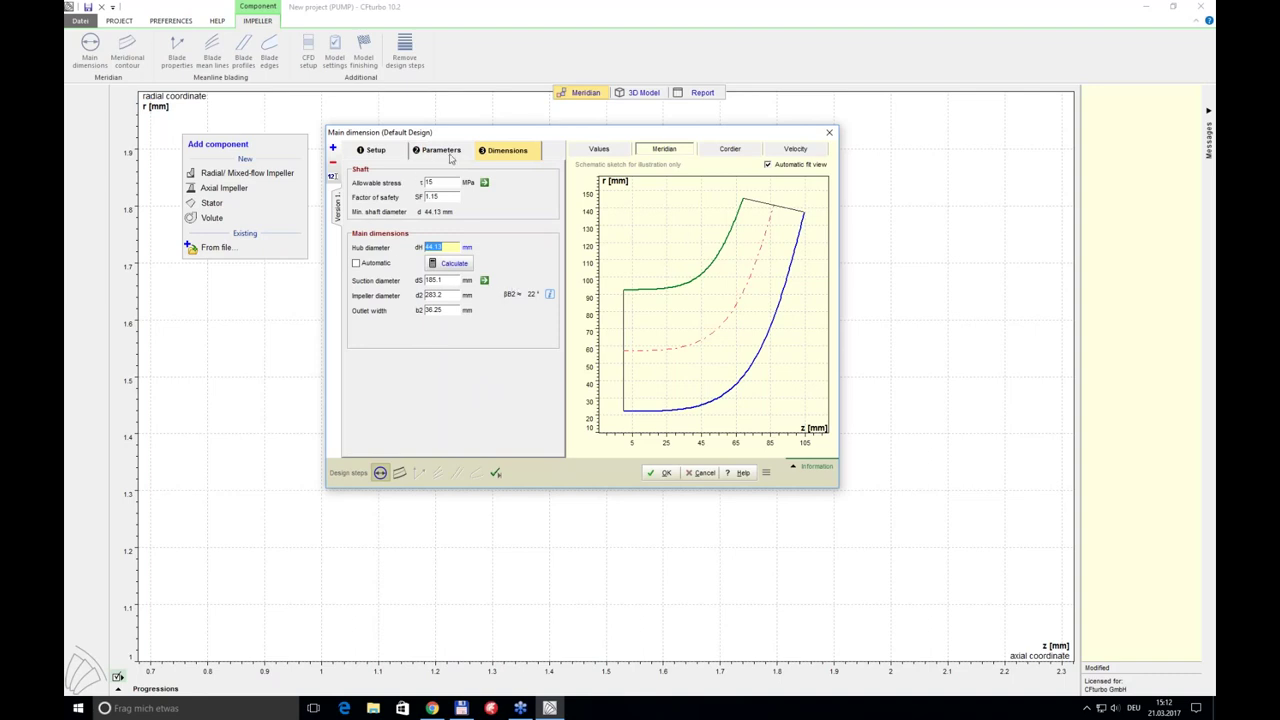
pyautogui.click(448, 265)
pyautogui.click(768, 164)
# - Enable automatic calculation of the main dimensions and try work coefficients between about 0.75 and 0.85
pyautogui.click(367, 265)
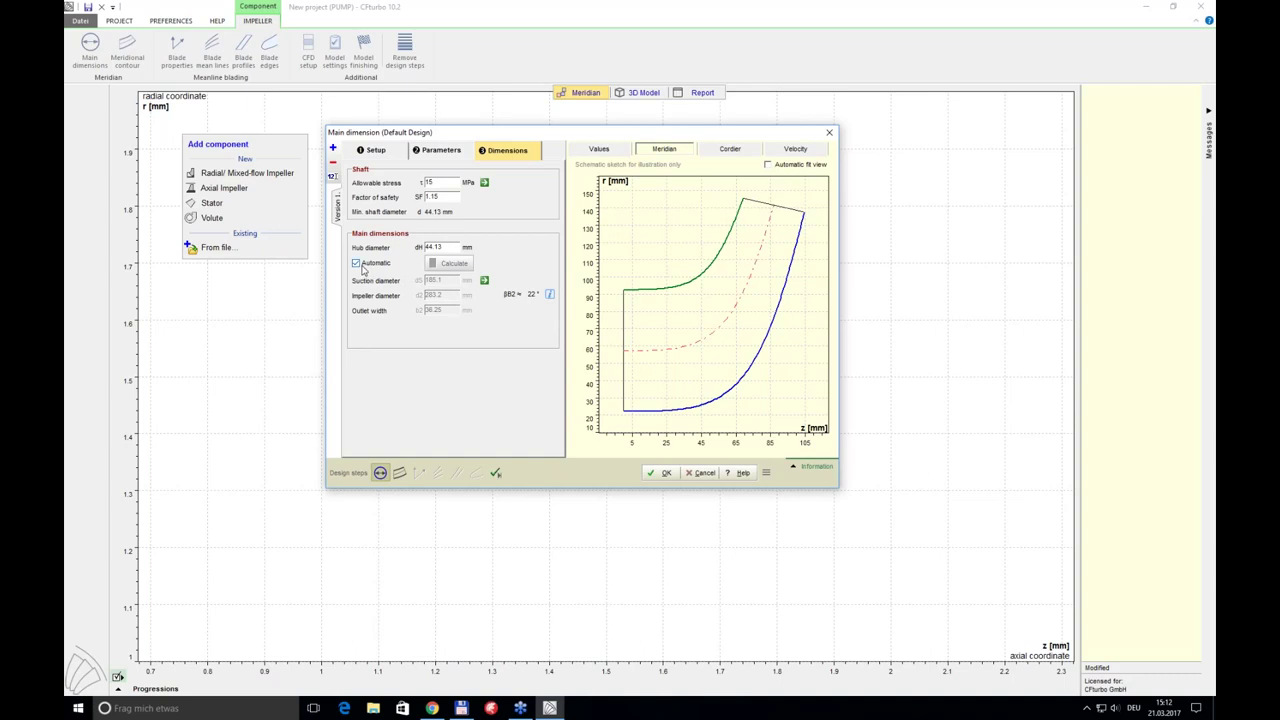
pyautogui.click(443, 150)
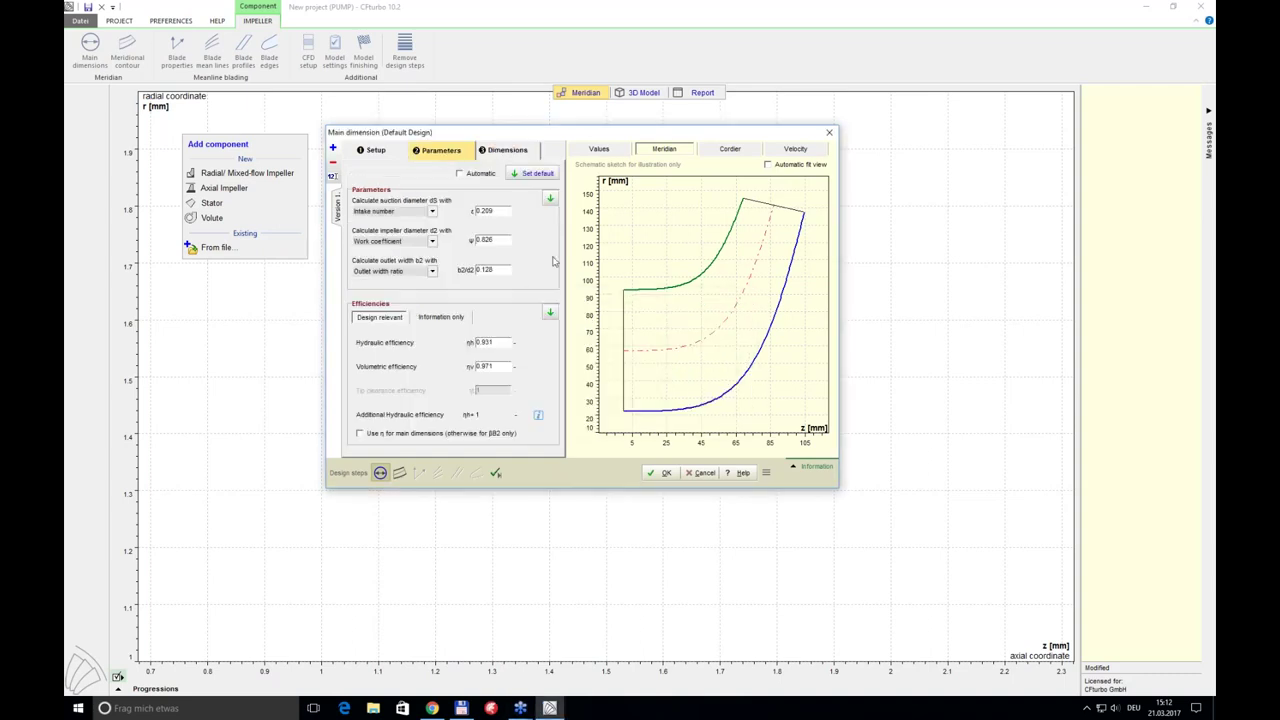
pyautogui.click(498, 239)
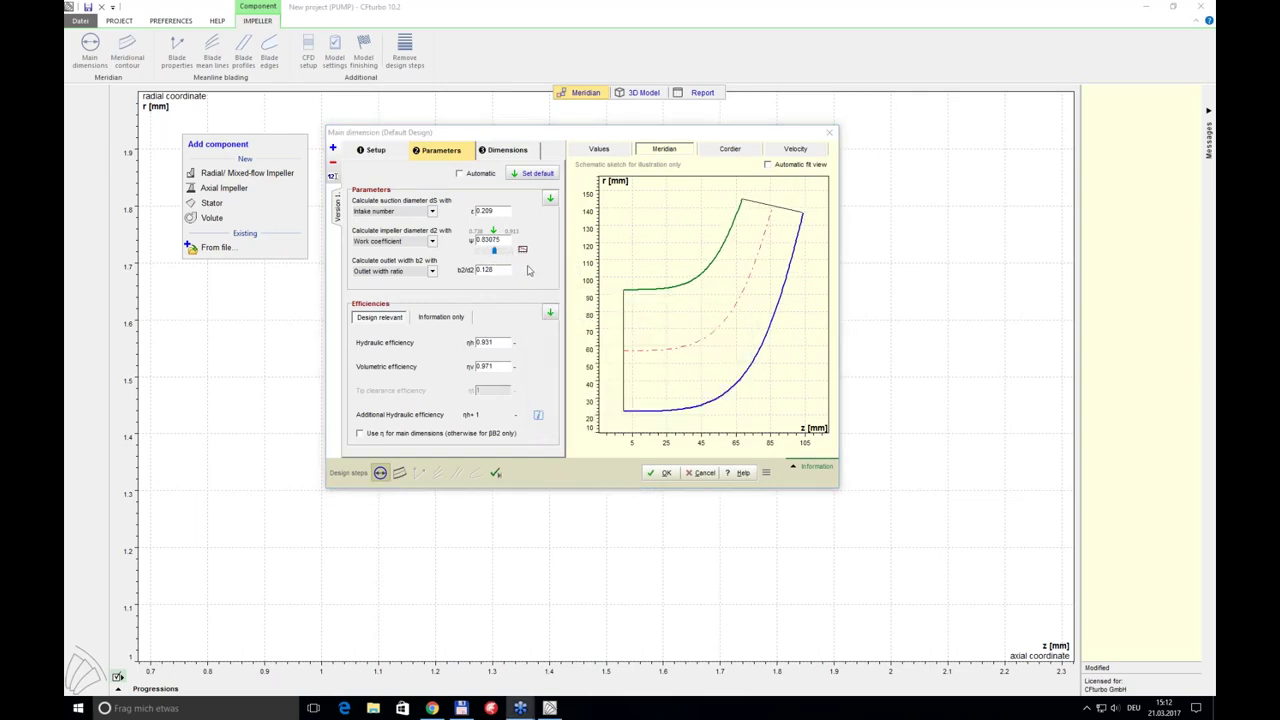
pyautogui.moveTo(499, 257); pyautogui.dragTo(478, 251)
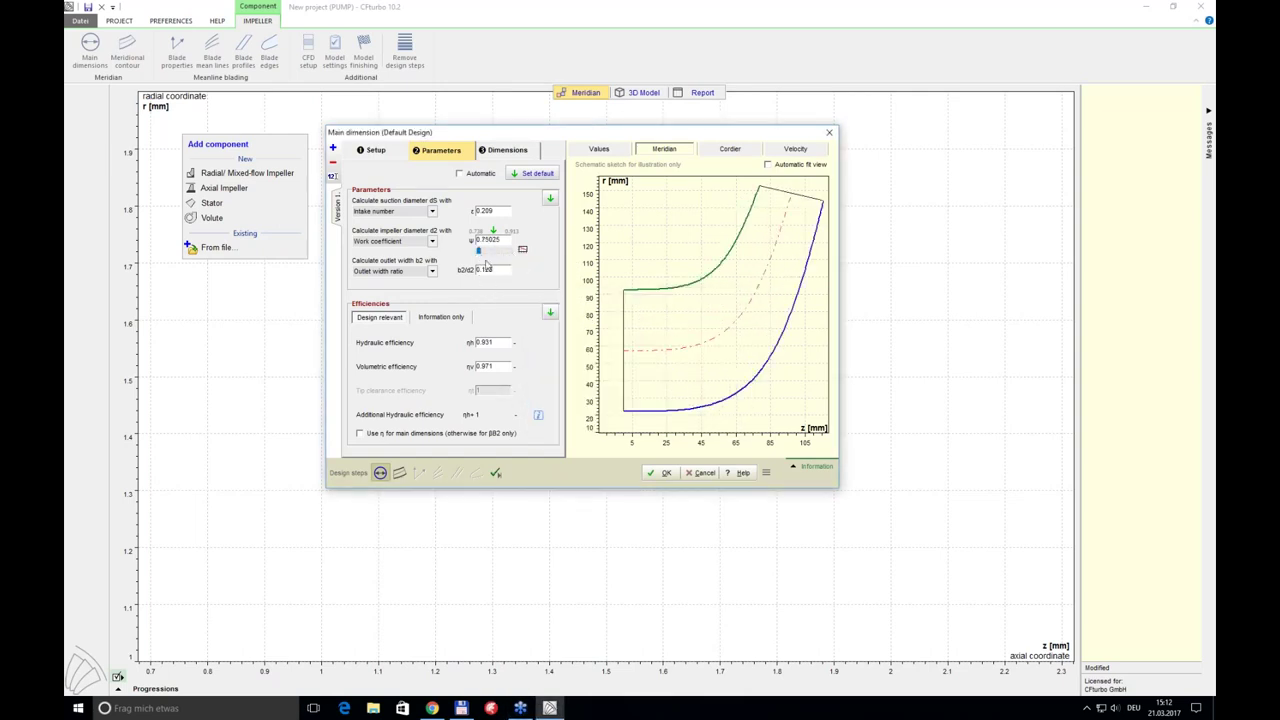
pyautogui.moveTo(478, 251); pyautogui.dragTo(494, 256)
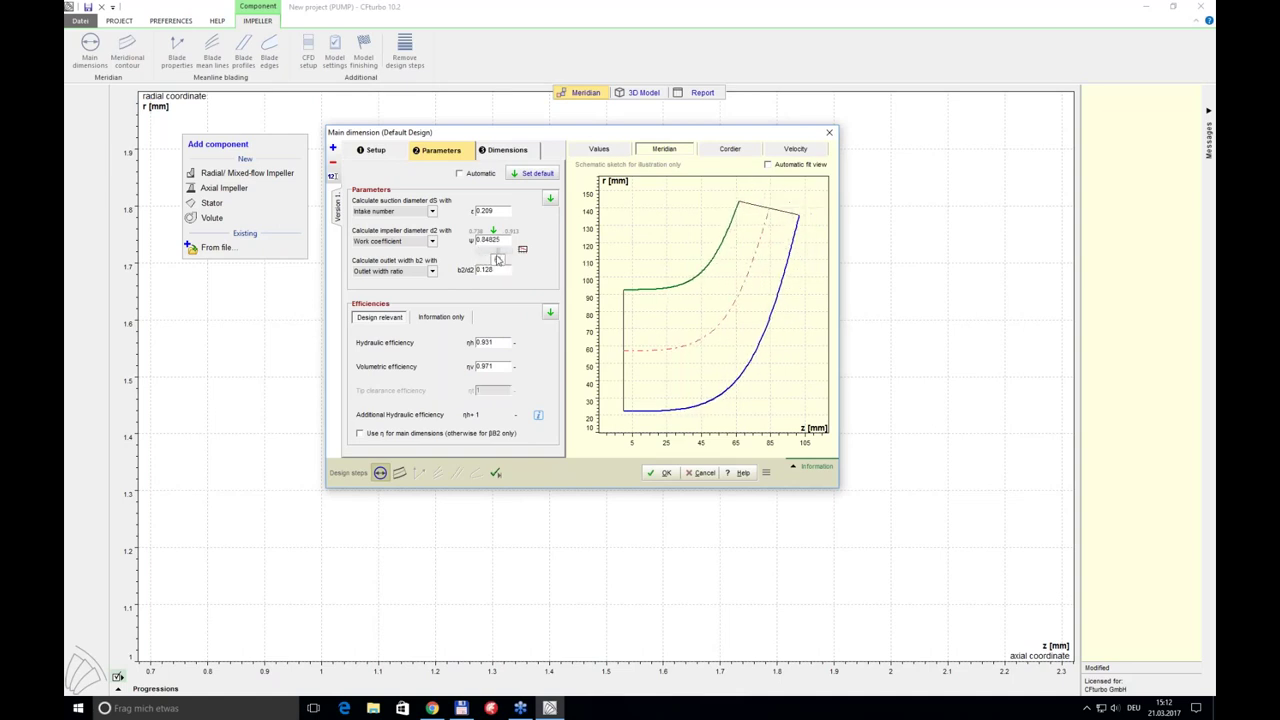
pyautogui.click(516, 151)
pyautogui.click(441, 150)
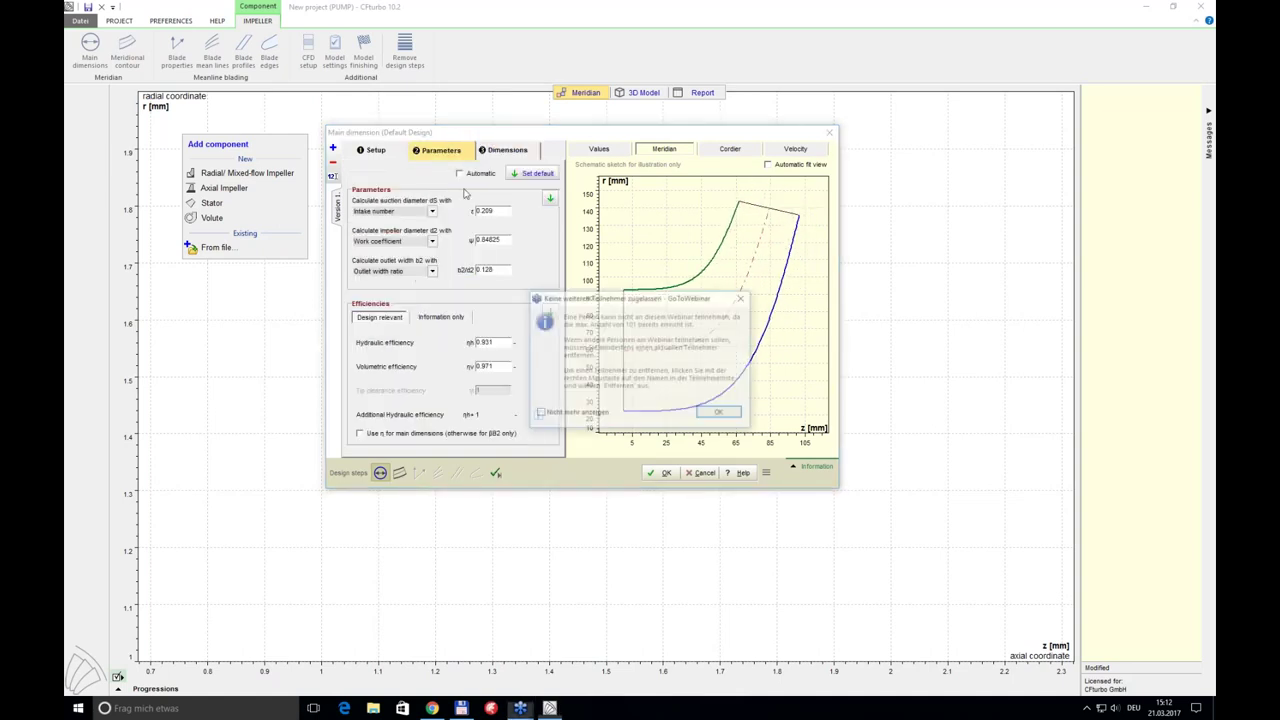
pyautogui.click(552, 420)
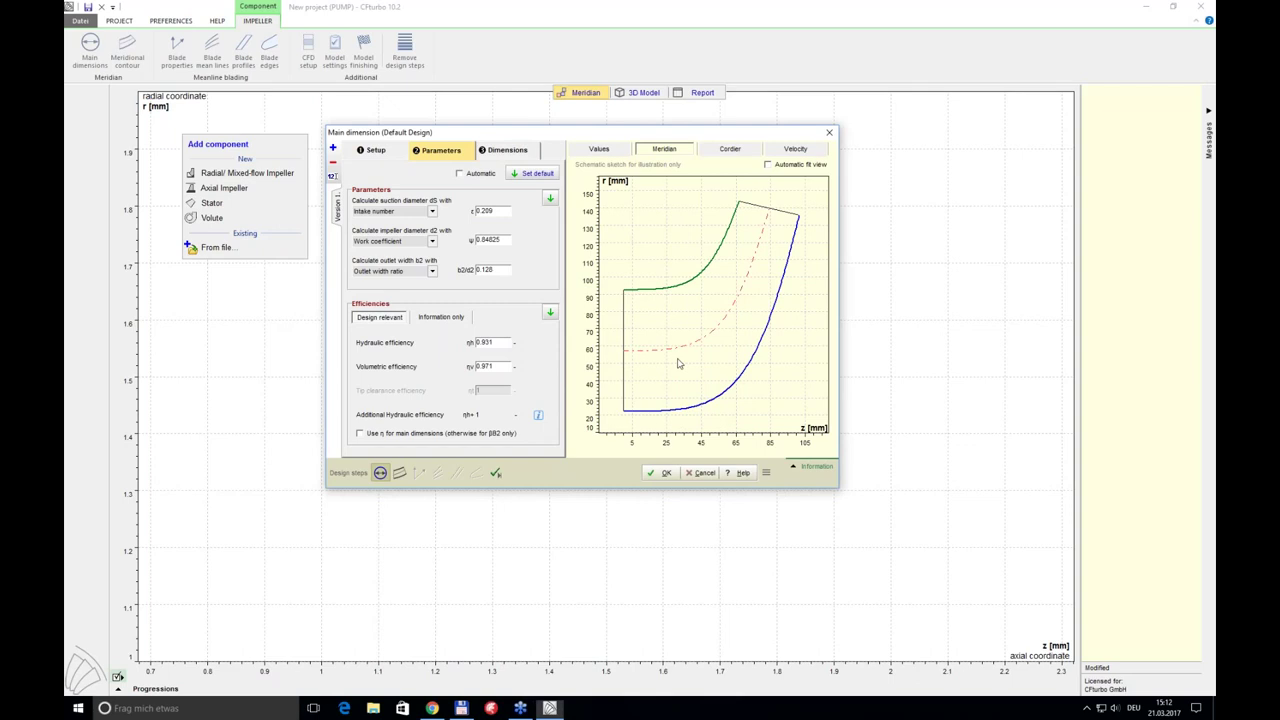
# - Restore the default work coefficient of 0.826 and turn off automatic calculation of the main dimensions
pyautogui.click(493, 233)
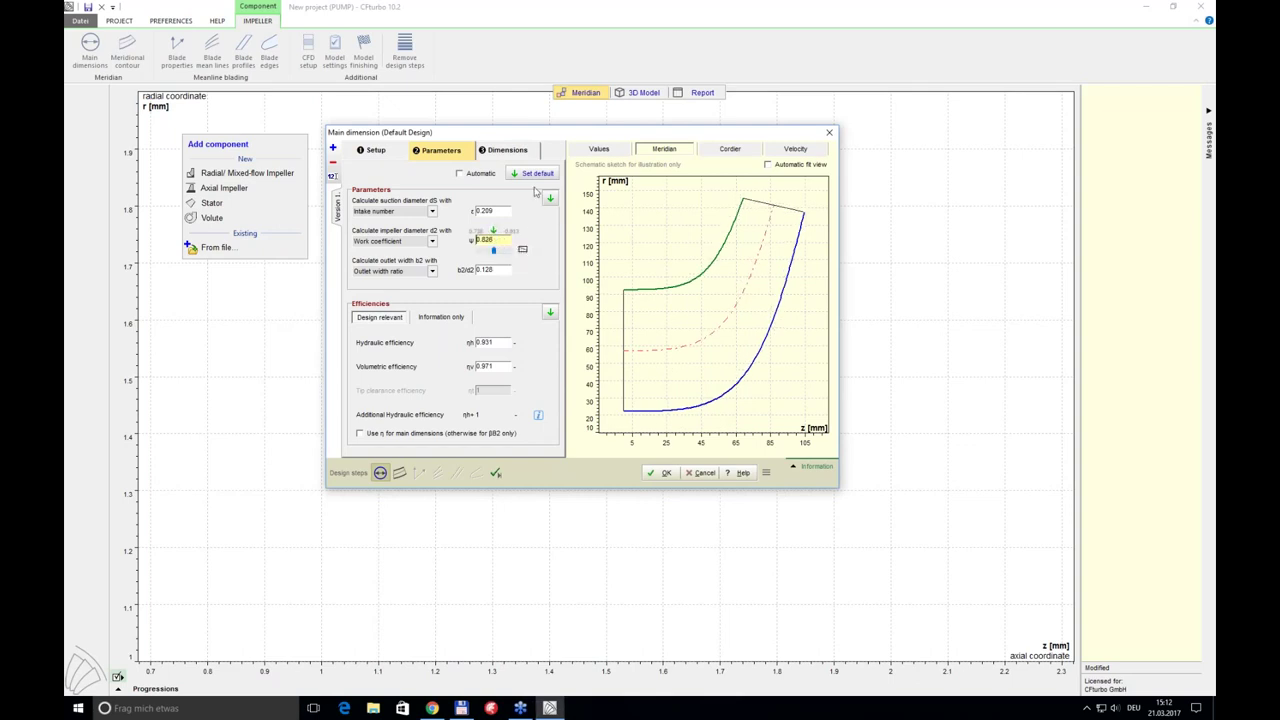
pyautogui.click(510, 150)
pyautogui.click(356, 263)
pyautogui.click(450, 263)
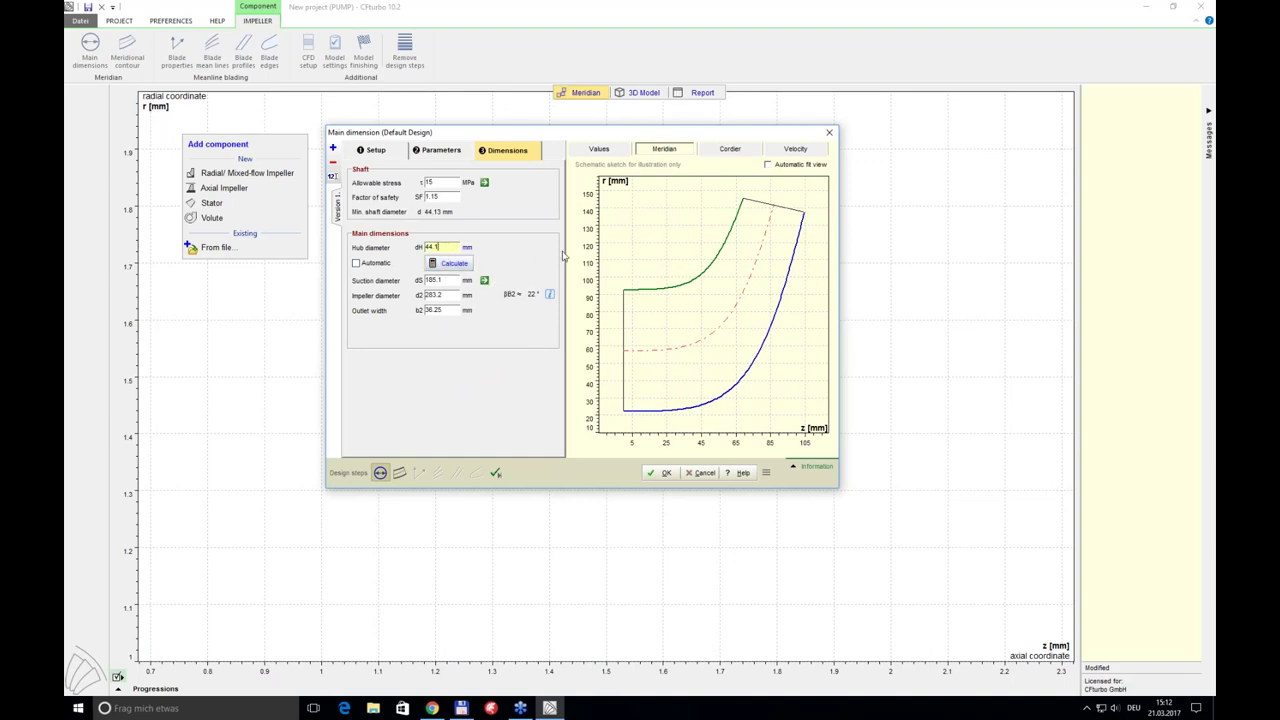
# - Round the hub diameter to 44 mm, suction diameter to 185 mm, impeller diameter to 283 mm and outlet width to 36 mm, and accept them
pyautogui.click(450, 280)
pyautogui.click(445, 296)
pyautogui.click(450, 311)
pyautogui.press('BackSpace')
pyautogui.press('BackSpace')
pyautogui.press('Return')
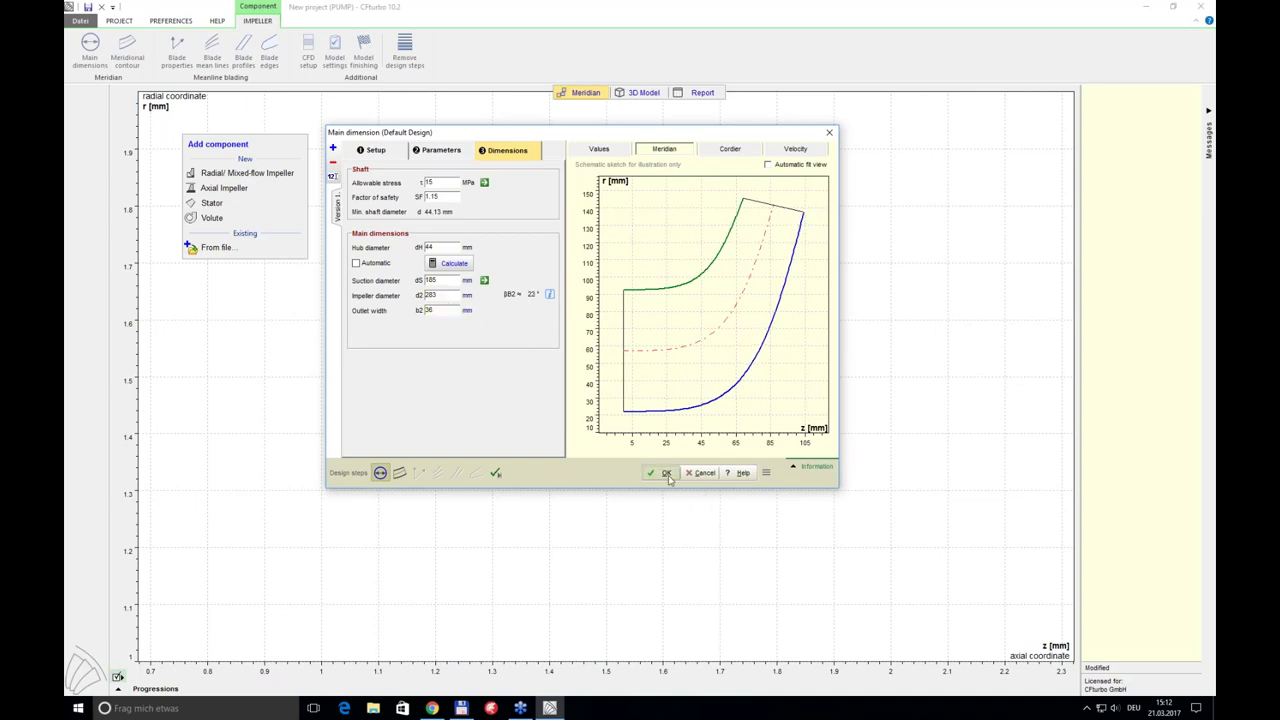
pyautogui.click(666, 473)
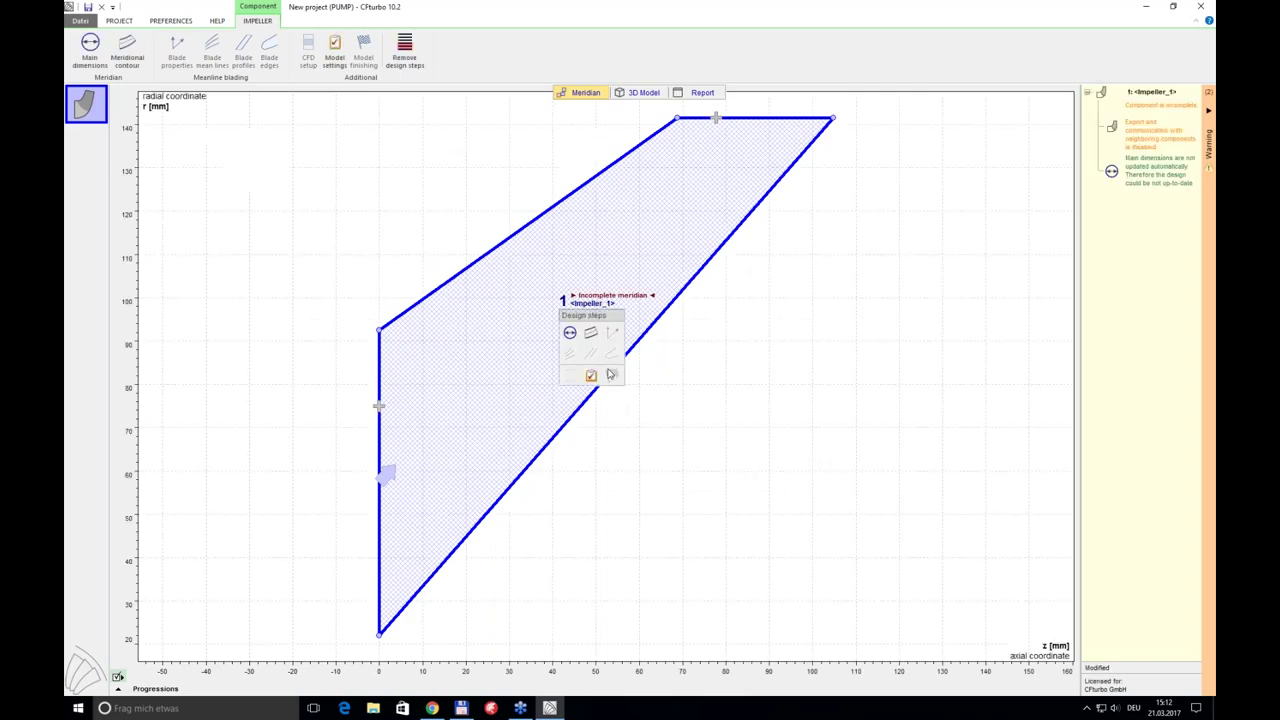
# - Open the meridional contour design, shift the leading edge's hub end slightly, and shorten the axial extension to about 78.7 mm
pyautogui.moveTo(590, 350)
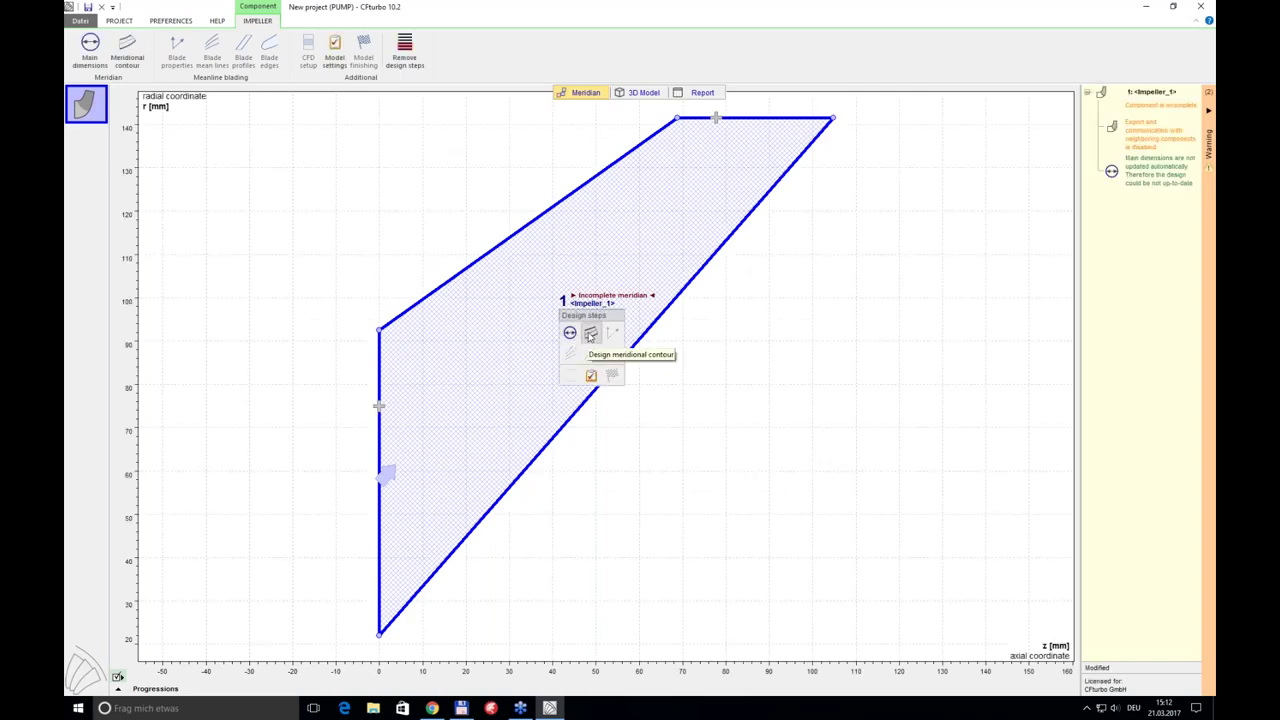
pyautogui.click(590, 334)
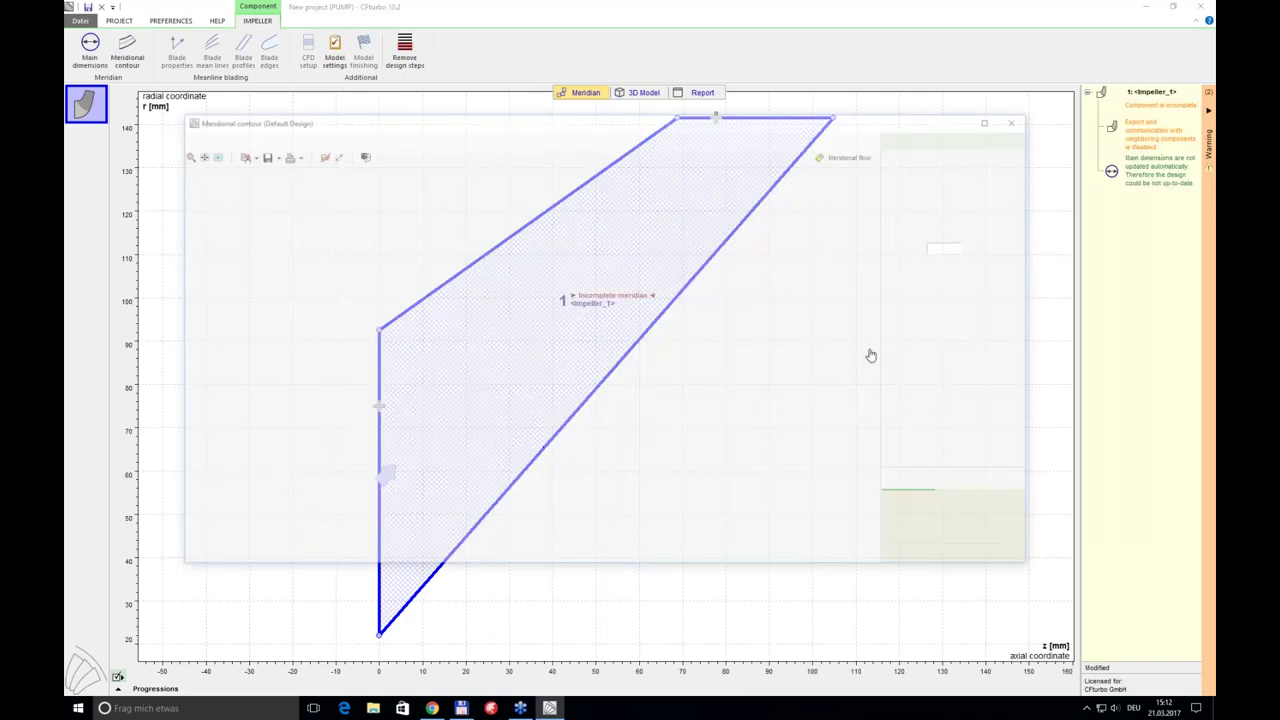
pyautogui.moveTo(609, 418); pyautogui.dragTo(598, 436)
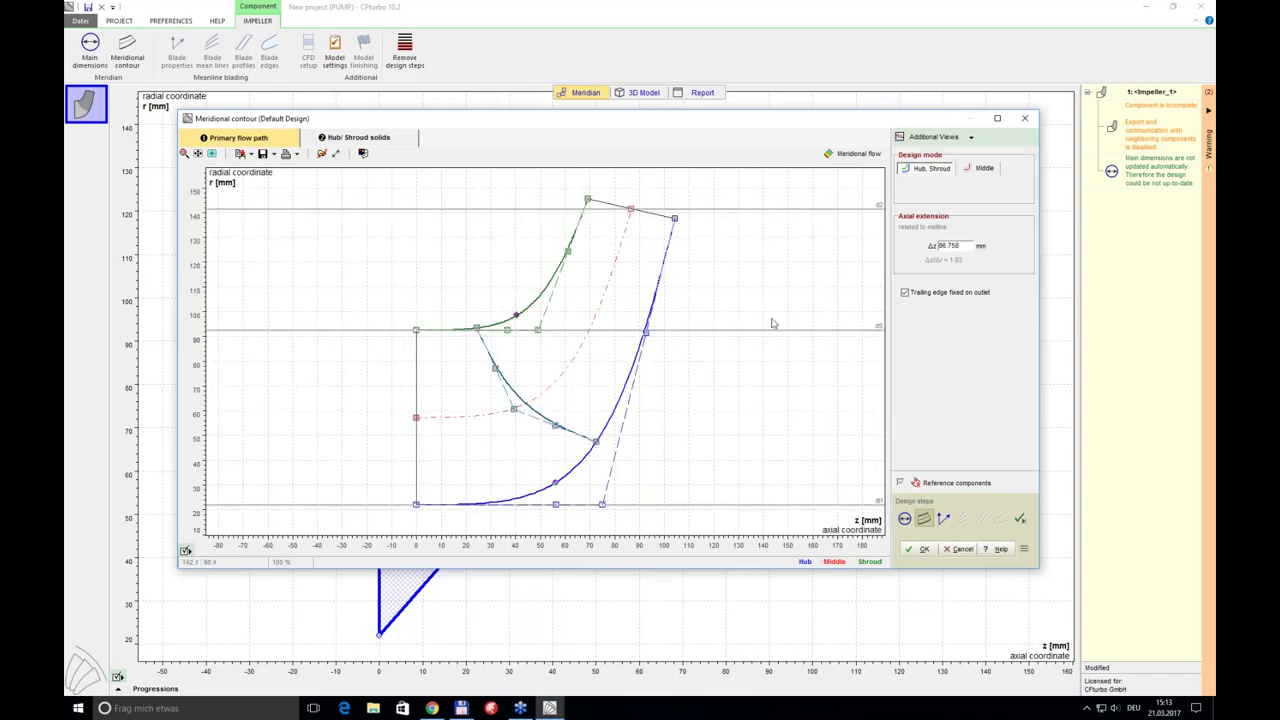
pyautogui.moveTo(630, 210); pyautogui.dragTo(611, 211)
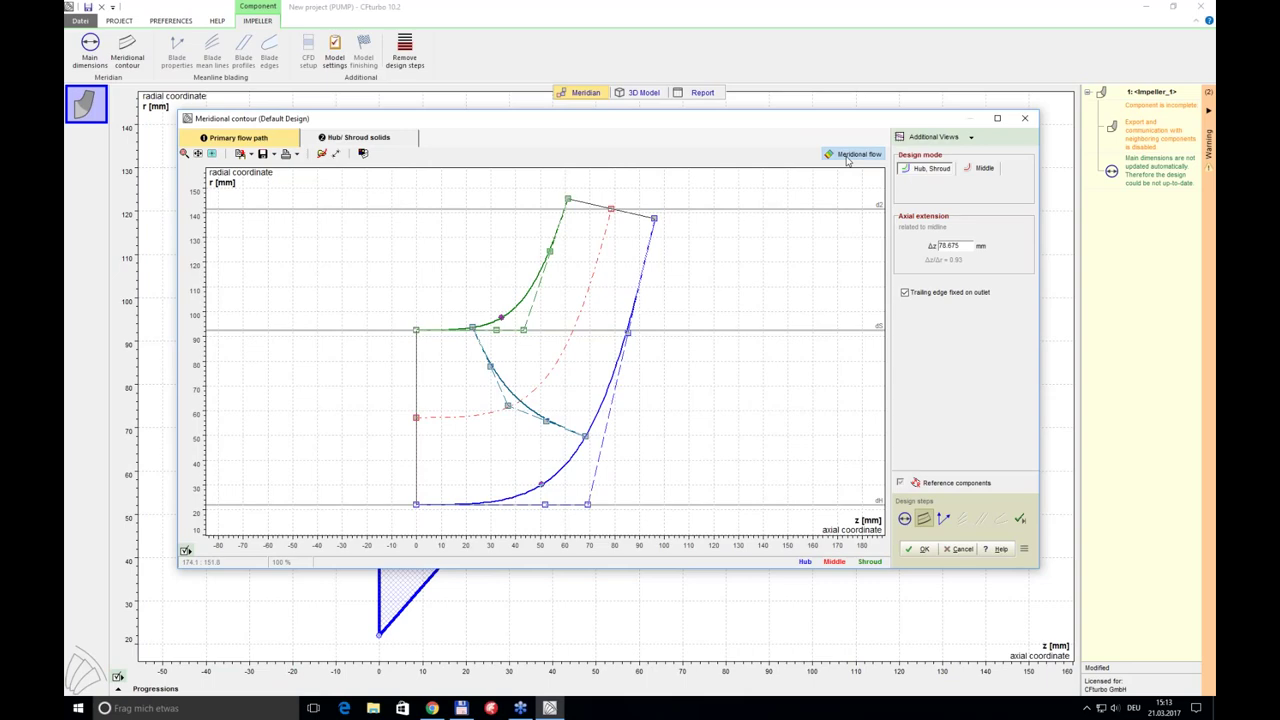
# - Display the meridional flow and slightly adjust a shroud Bezier point, the leading edge's hub end, and the inner hub Bezier point
pyautogui.click(847, 157)
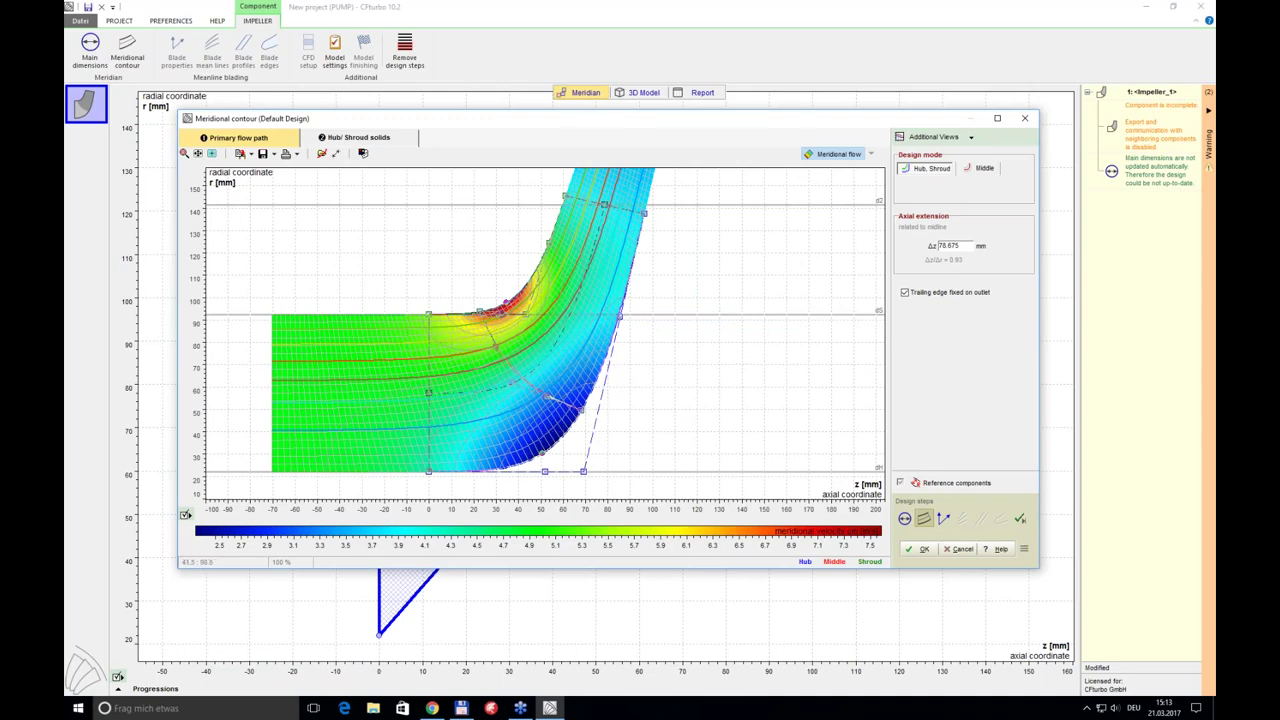
pyautogui.moveTo(530, 314); pyautogui.dragTo(511, 313)
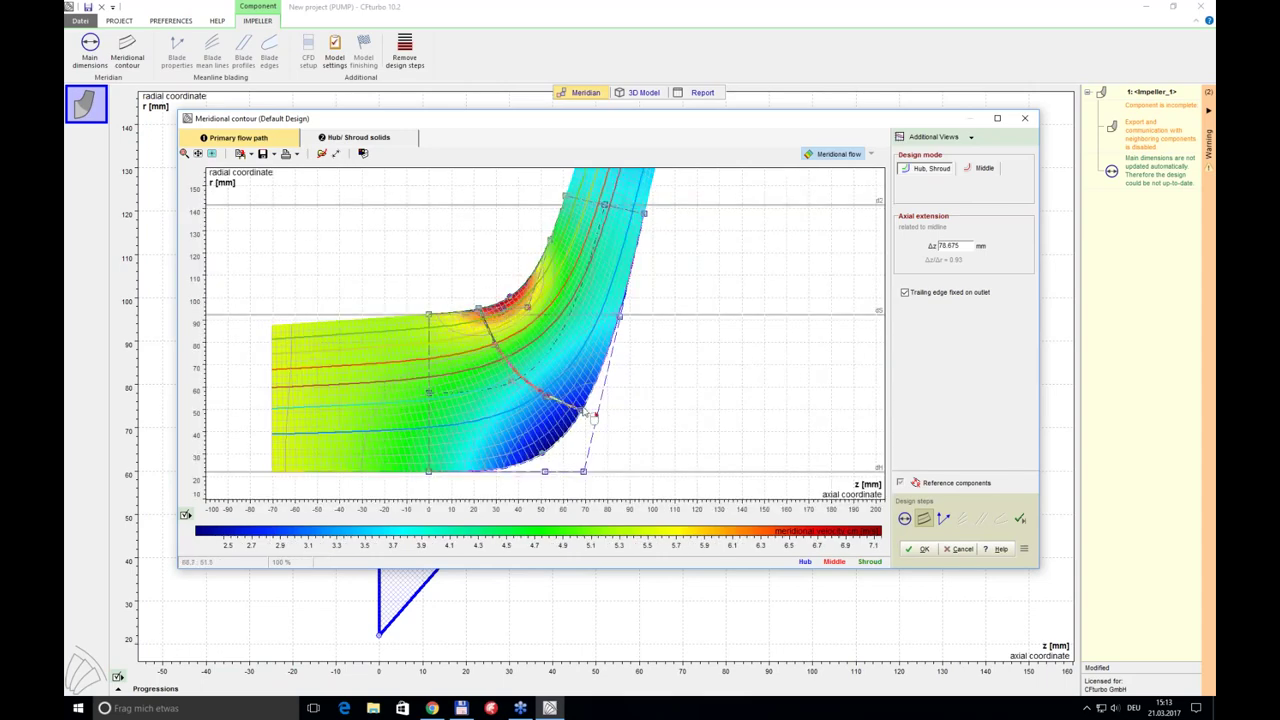
pyautogui.moveTo(591, 421); pyautogui.dragTo(577, 415)
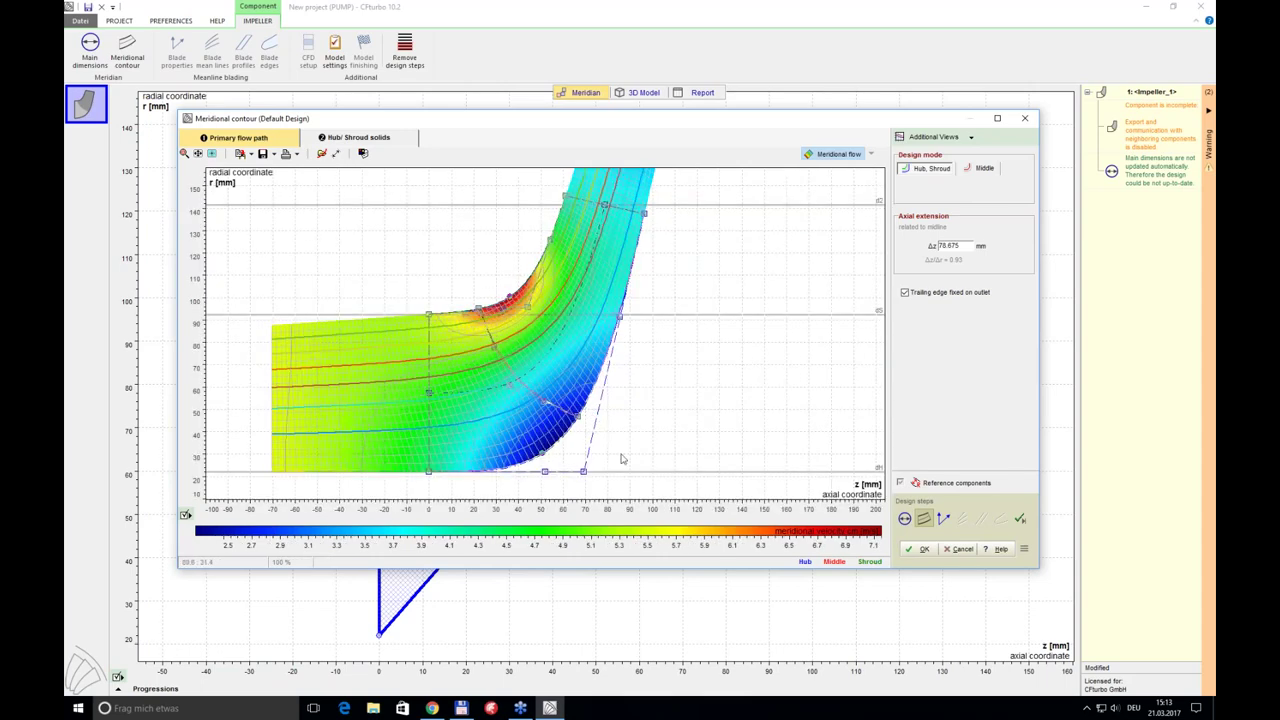
pyautogui.moveTo(547, 473); pyautogui.dragTo(535, 471)
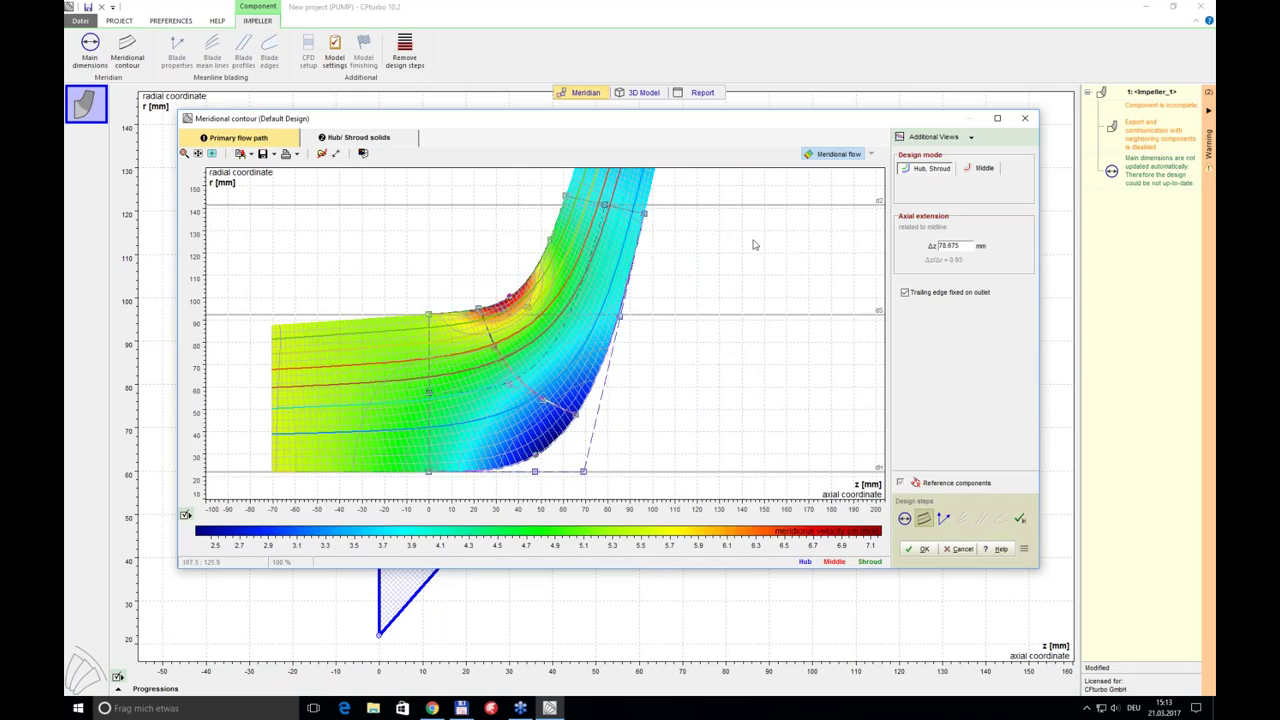
# - Set the axial coordinate of the outlet midpoint to 75 mm and accept the meridional contour
pyautogui.doubleClick(604, 205)
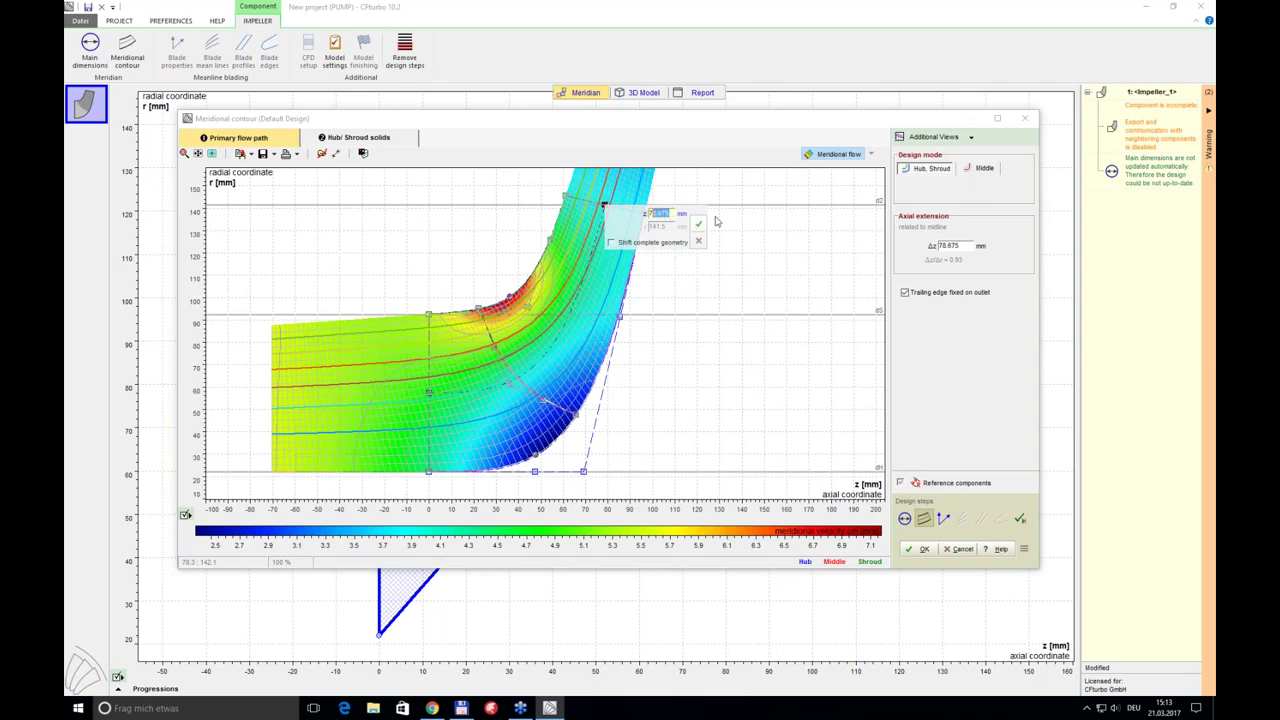
pyautogui.write('75')
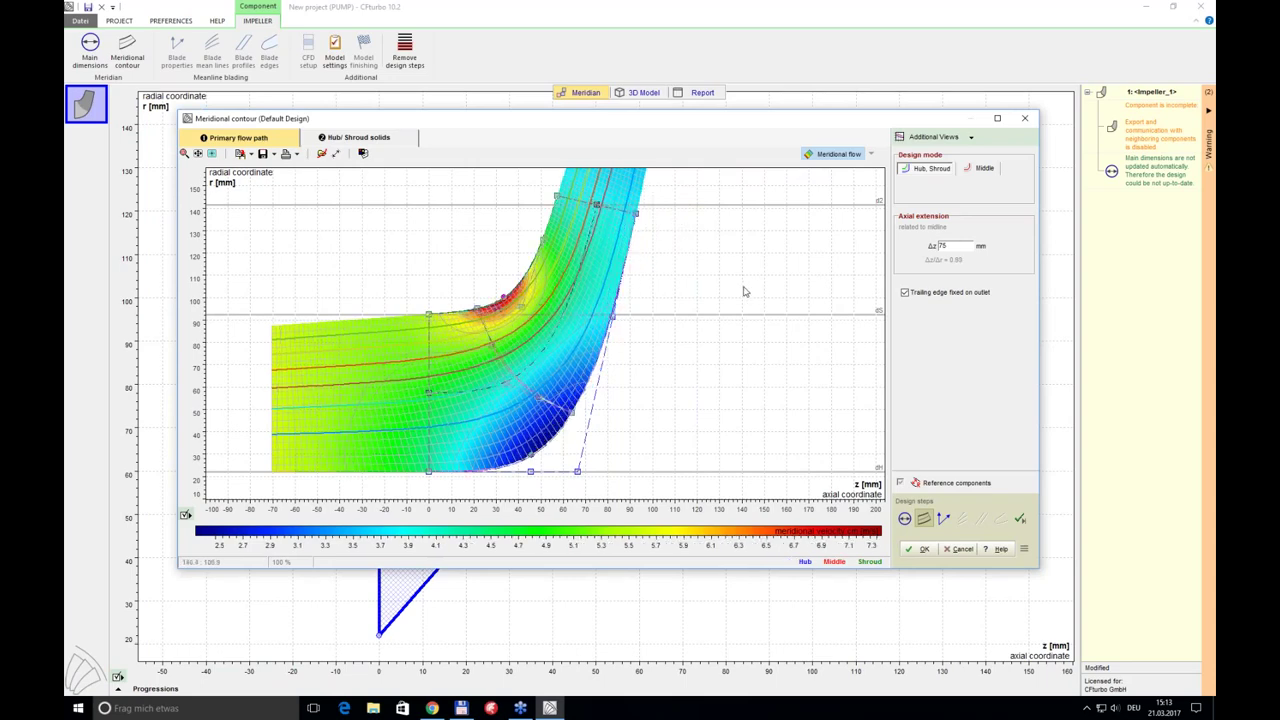
pyautogui.click(920, 549)
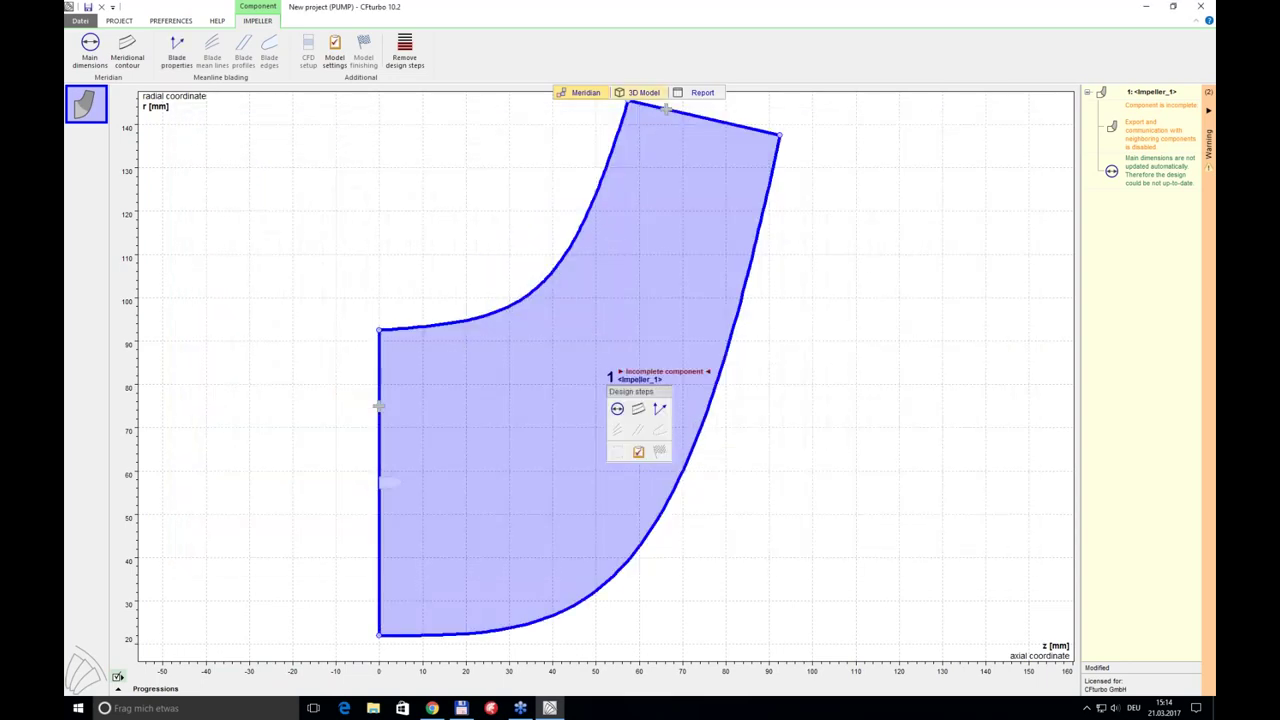
# - Inspect the hub and shroud surfaces in the 3D model using the Default view state, and return to the meridian view
pyautogui.click(638, 93)
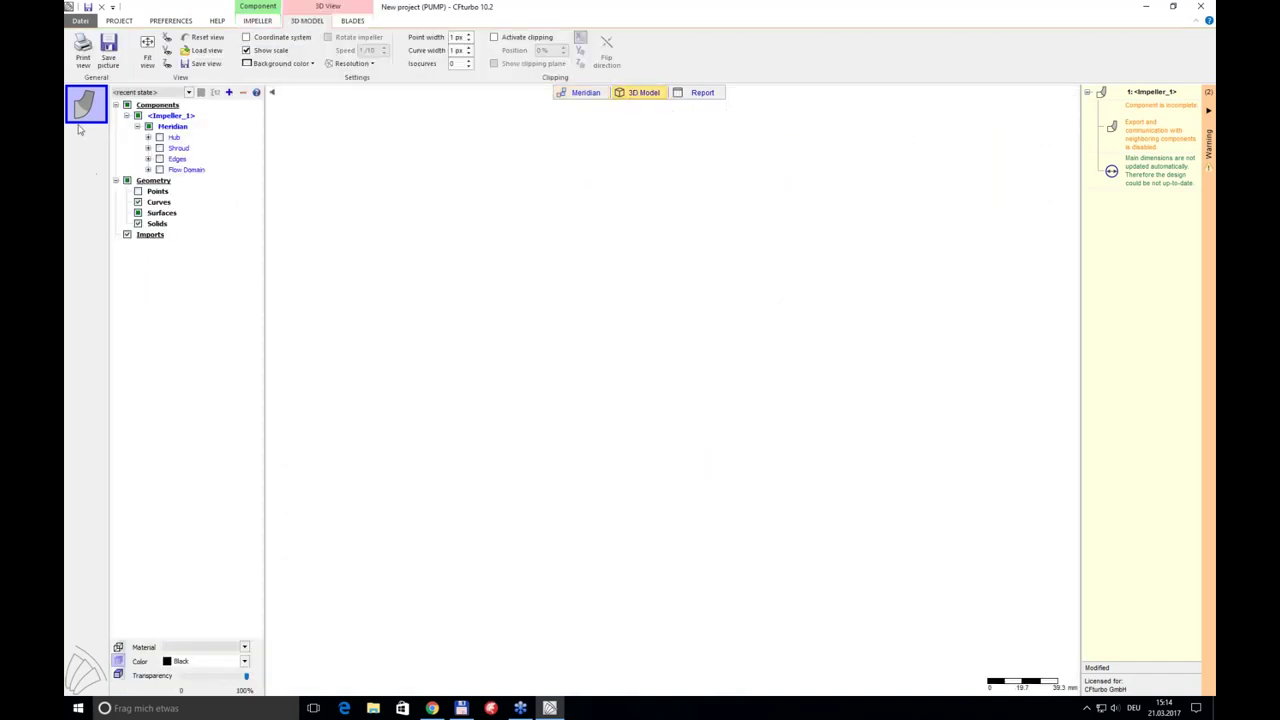
pyautogui.click(182, 92)
pyautogui.click(152, 108)
pyautogui.moveTo(653, 295); pyautogui.dragTo(622, 210)
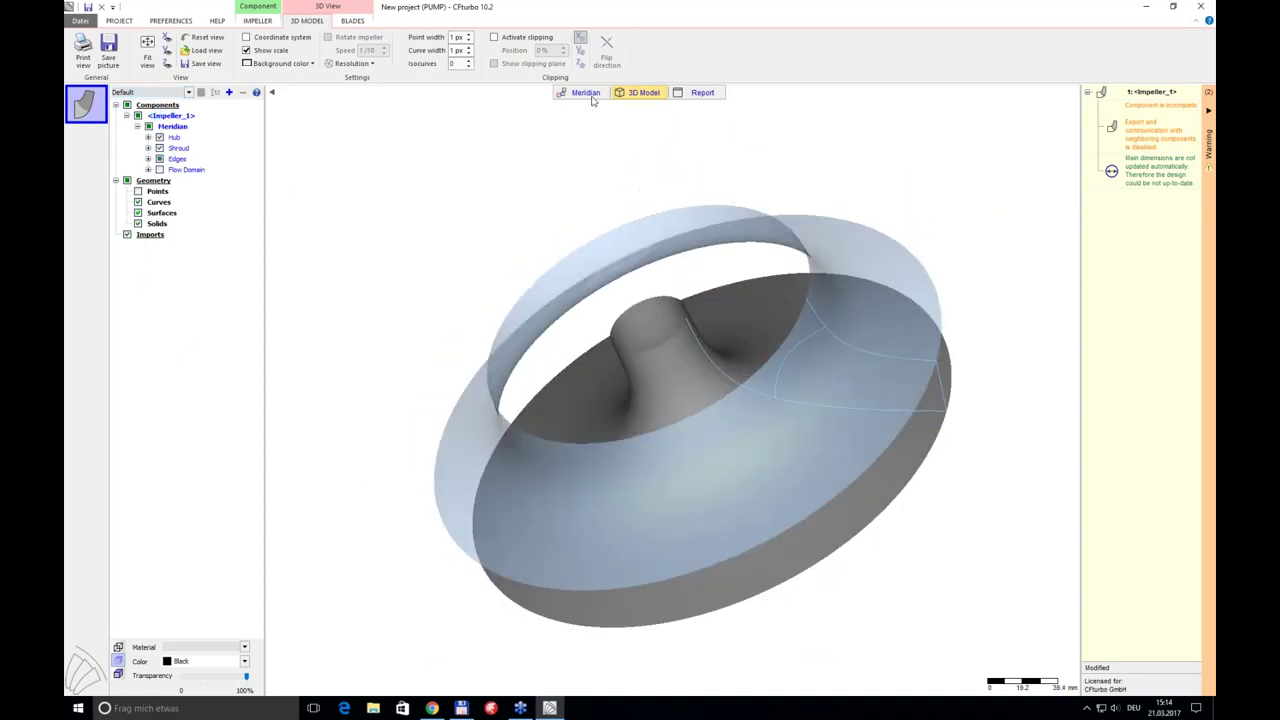
pyautogui.click(586, 92)
# - Open the blade properties and examine the blade angles, blade thickness, slip model and incidence settings
pyautogui.moveTo(640, 378)
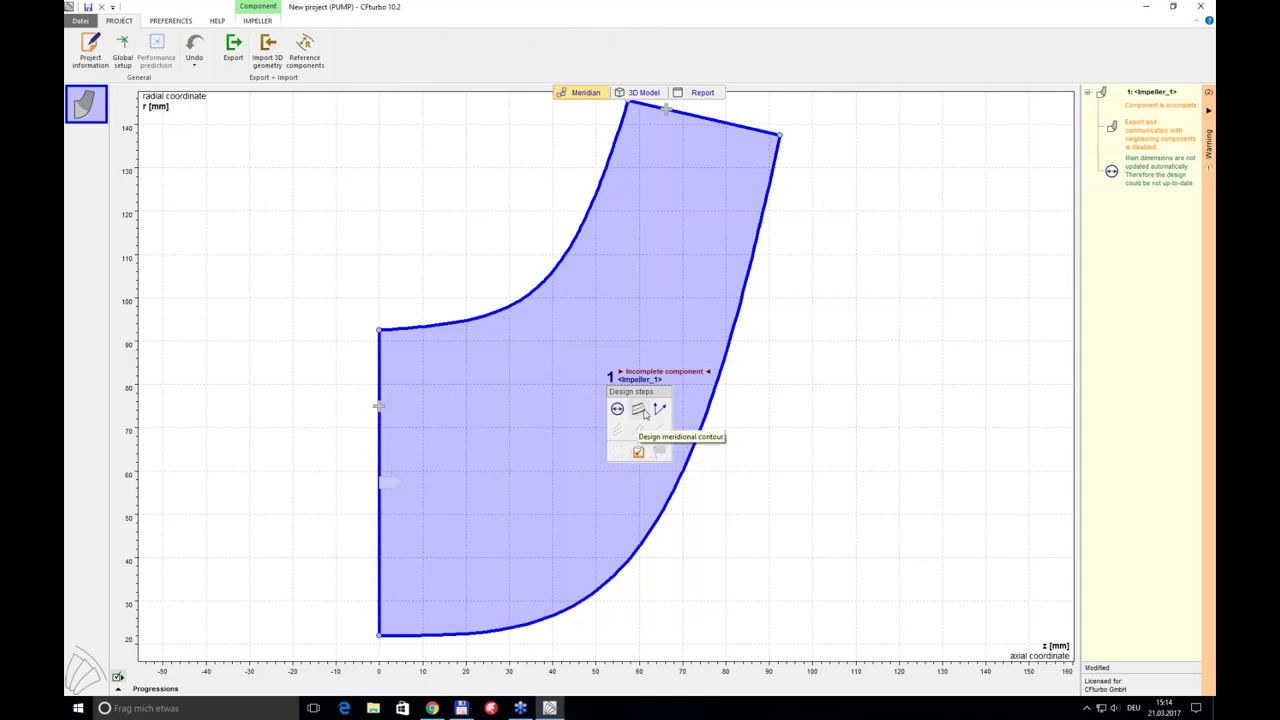
pyautogui.click(660, 408)
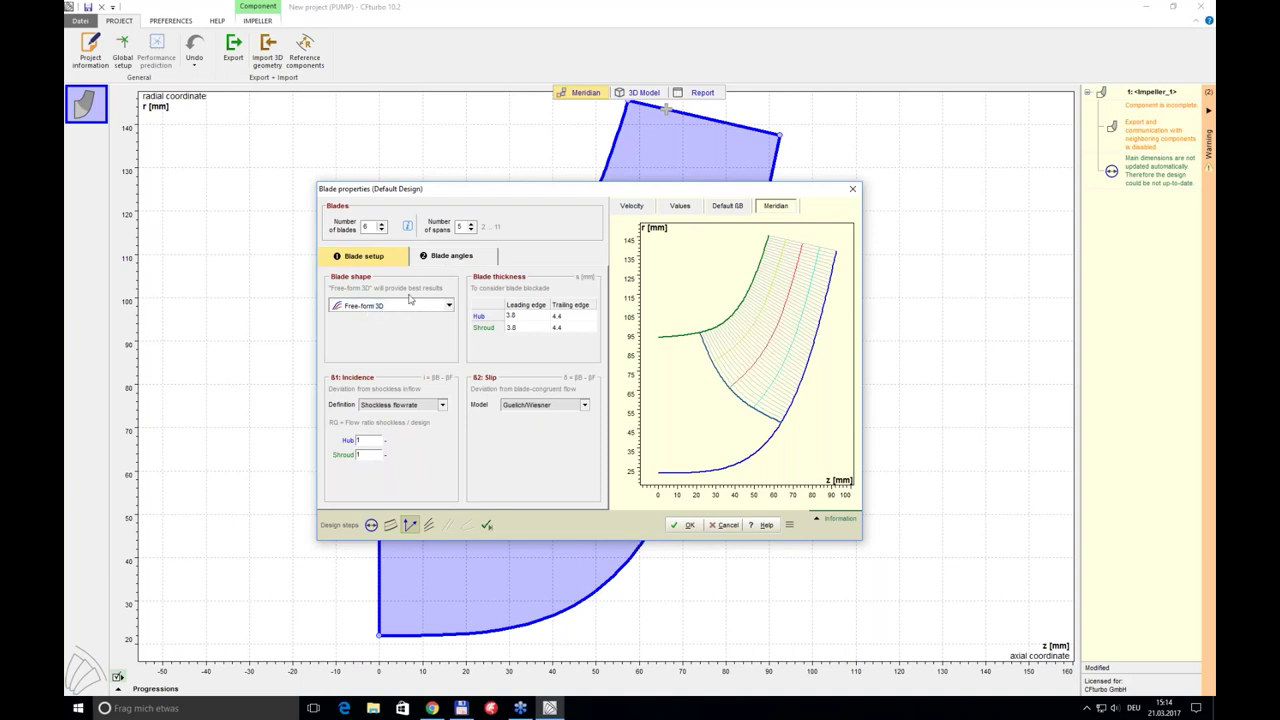
pyautogui.click(470, 259)
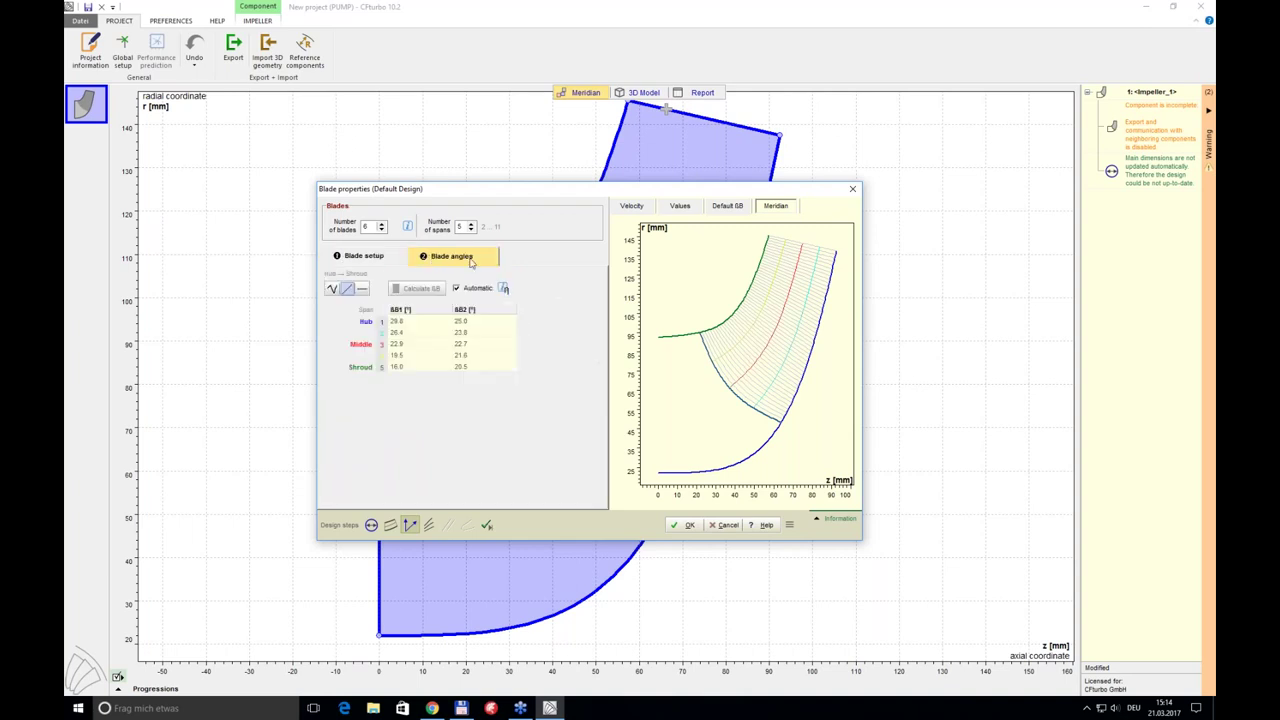
pyautogui.click(457, 288)
pyautogui.click(487, 321)
pyautogui.click(395, 258)
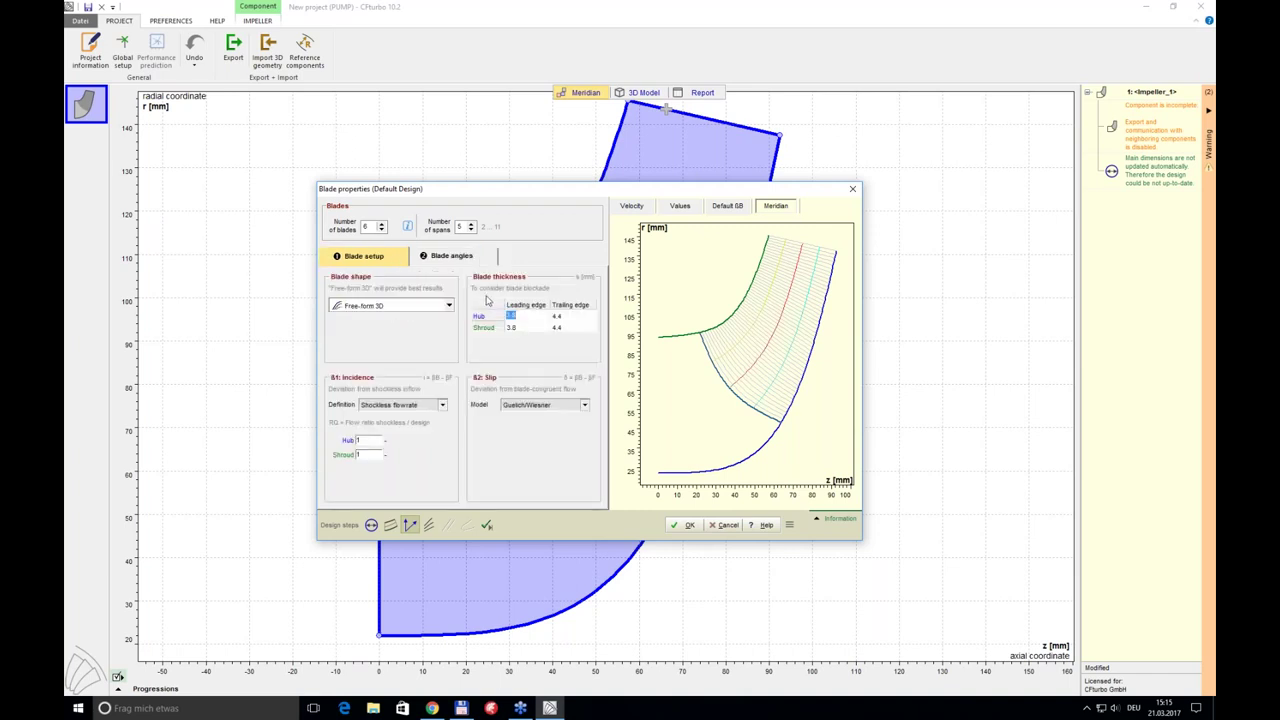
pyautogui.click(533, 408)
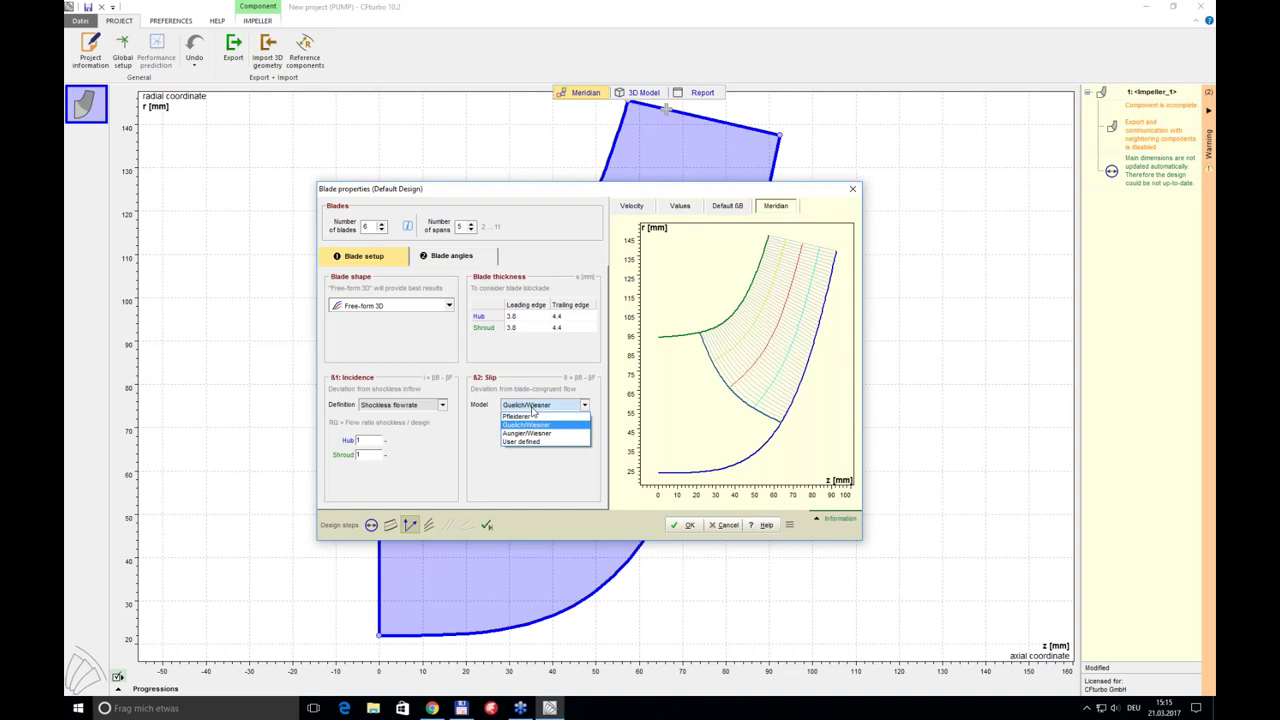
pyautogui.click(435, 440)
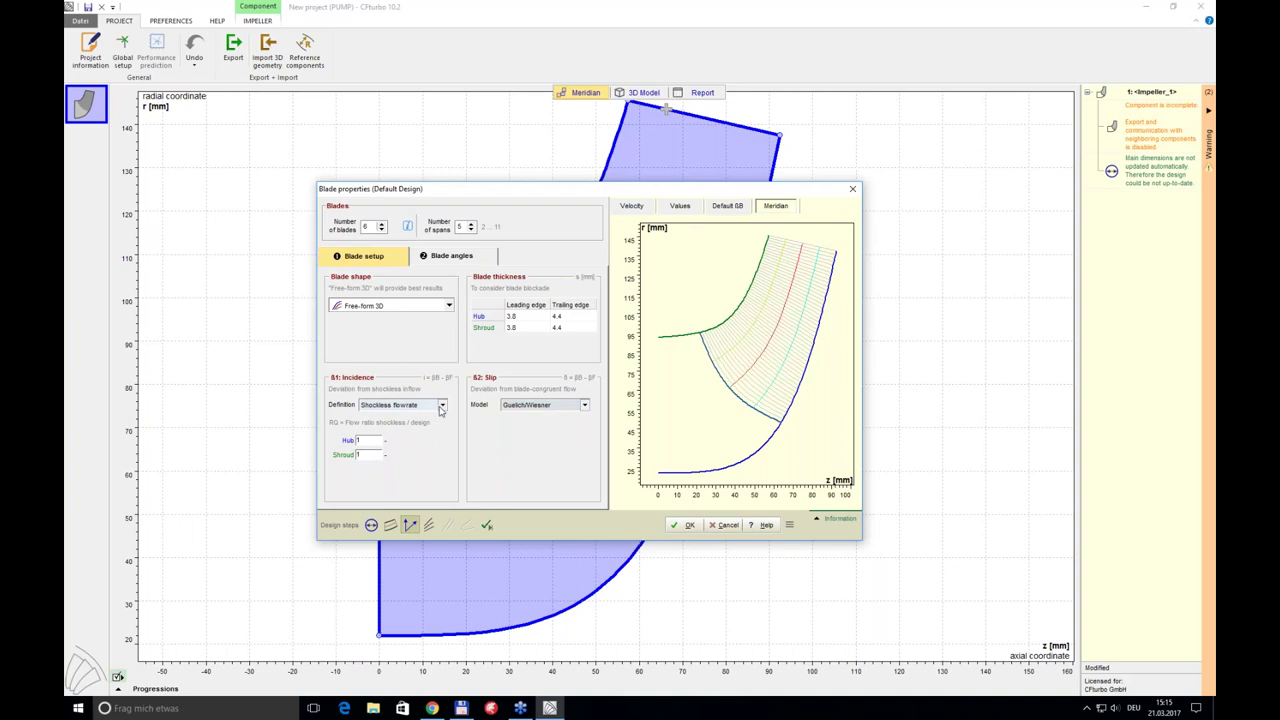
pyautogui.click(368, 441)
pyautogui.click(462, 258)
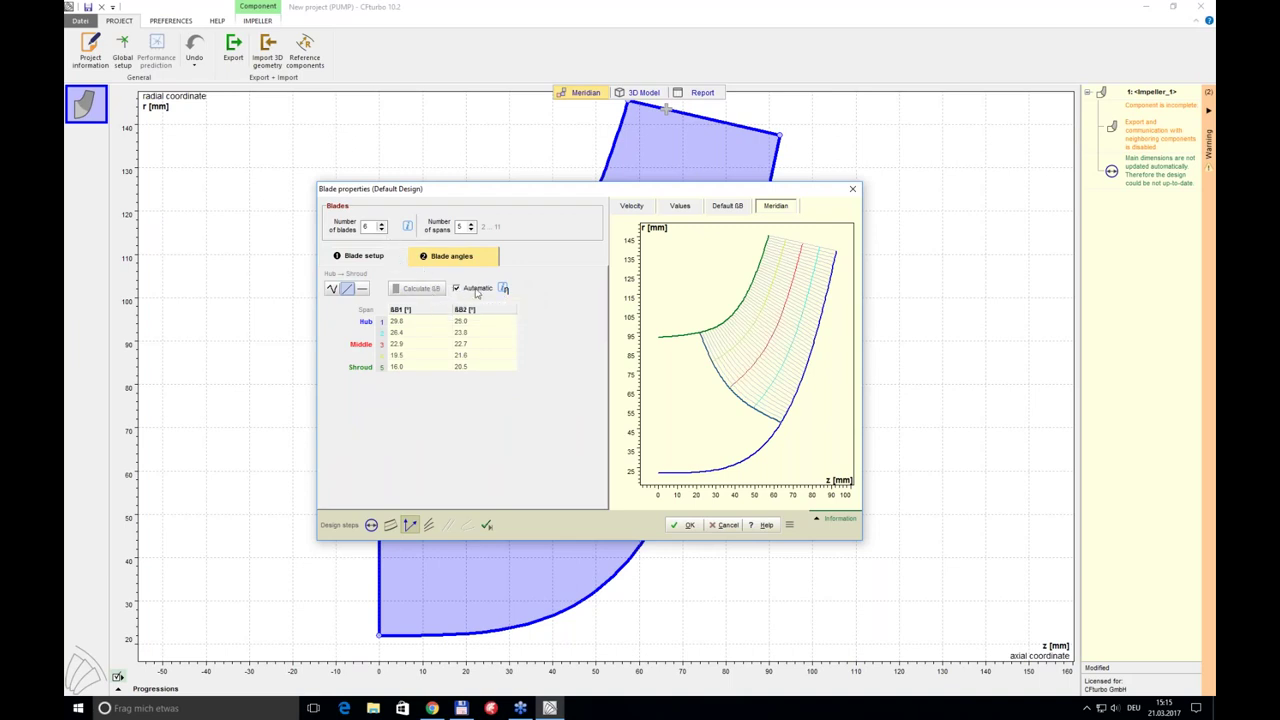
# - Set the number of blades to 5, turn off automatic blade angle calculation, and accept the blade properties
pyautogui.doubleClick(366, 227)
pyautogui.click(458, 289)
pyautogui.click(689, 524)
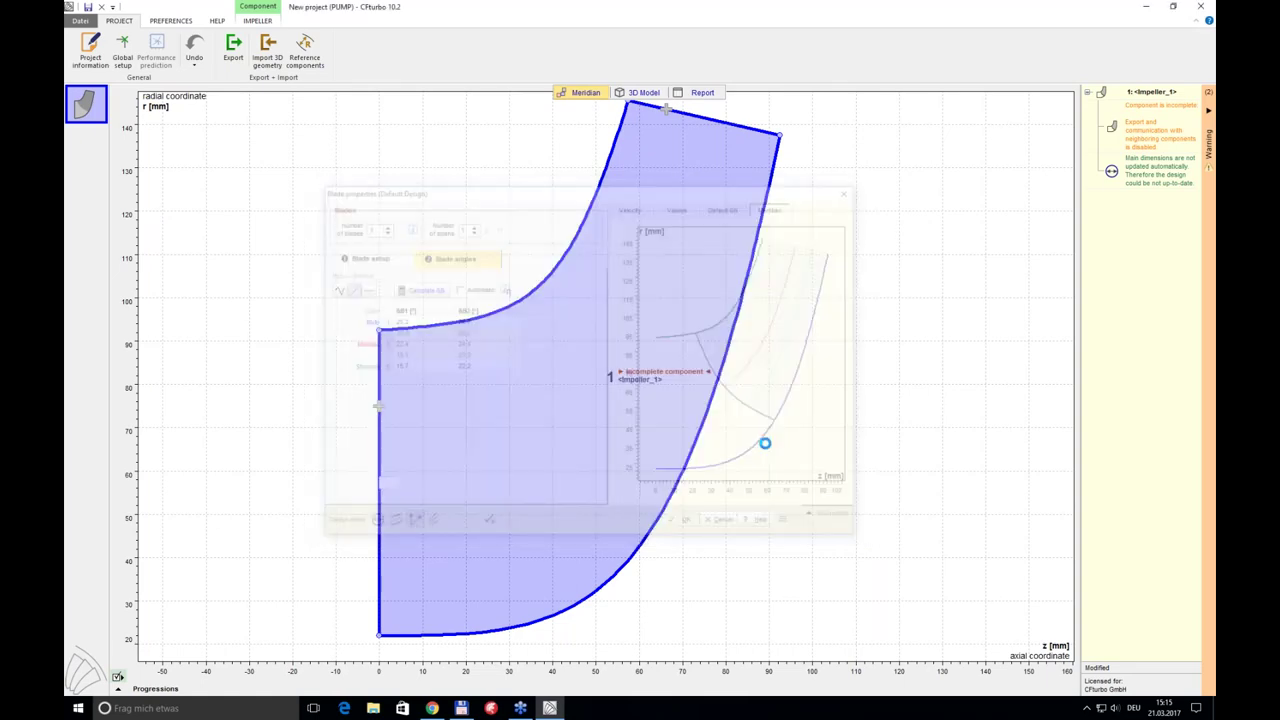
# - Open the blade mean lines design and reduce the common wrap angle to about 103.2° by shifting the trailing edge
pyautogui.click(643, 92)
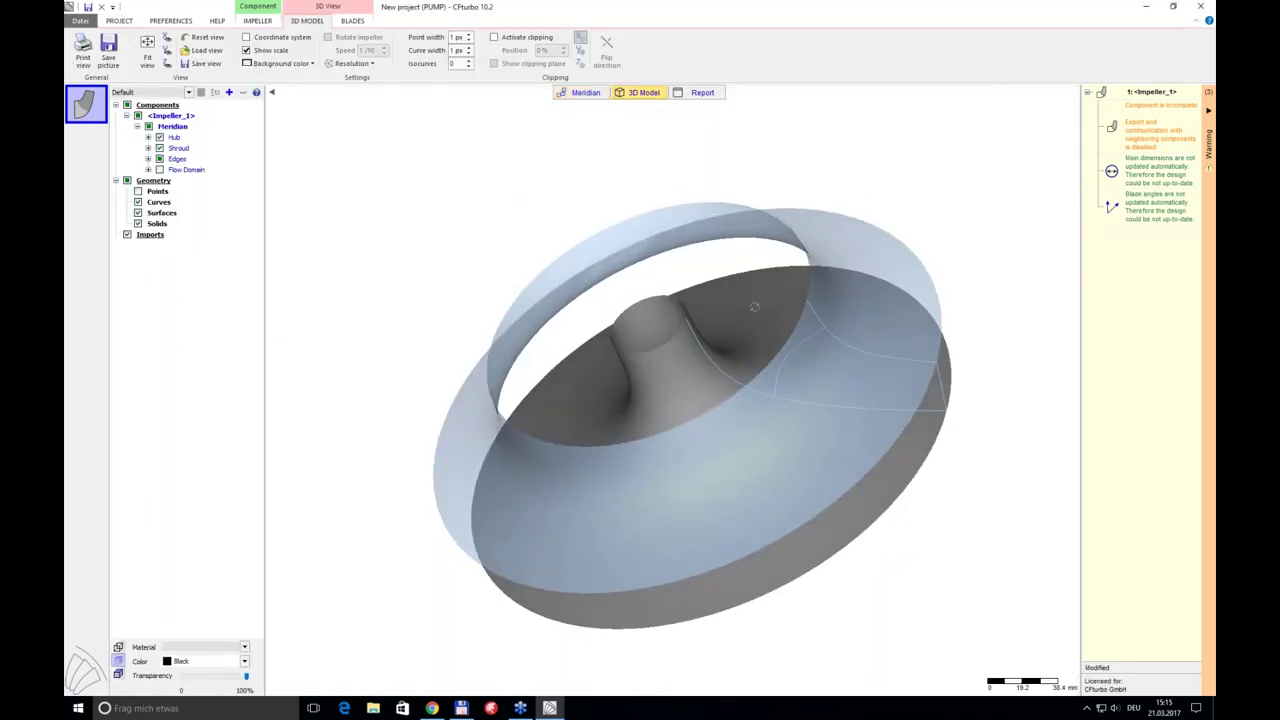
pyautogui.click(598, 94)
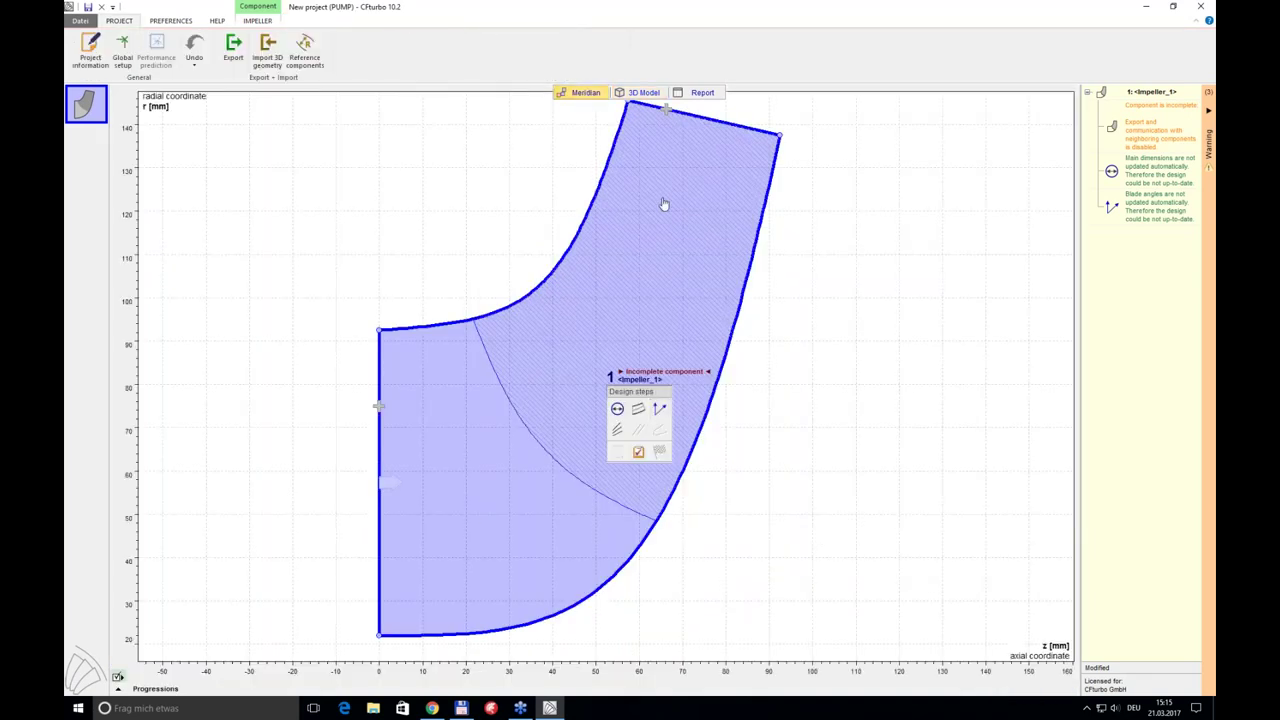
pyautogui.click(617, 431)
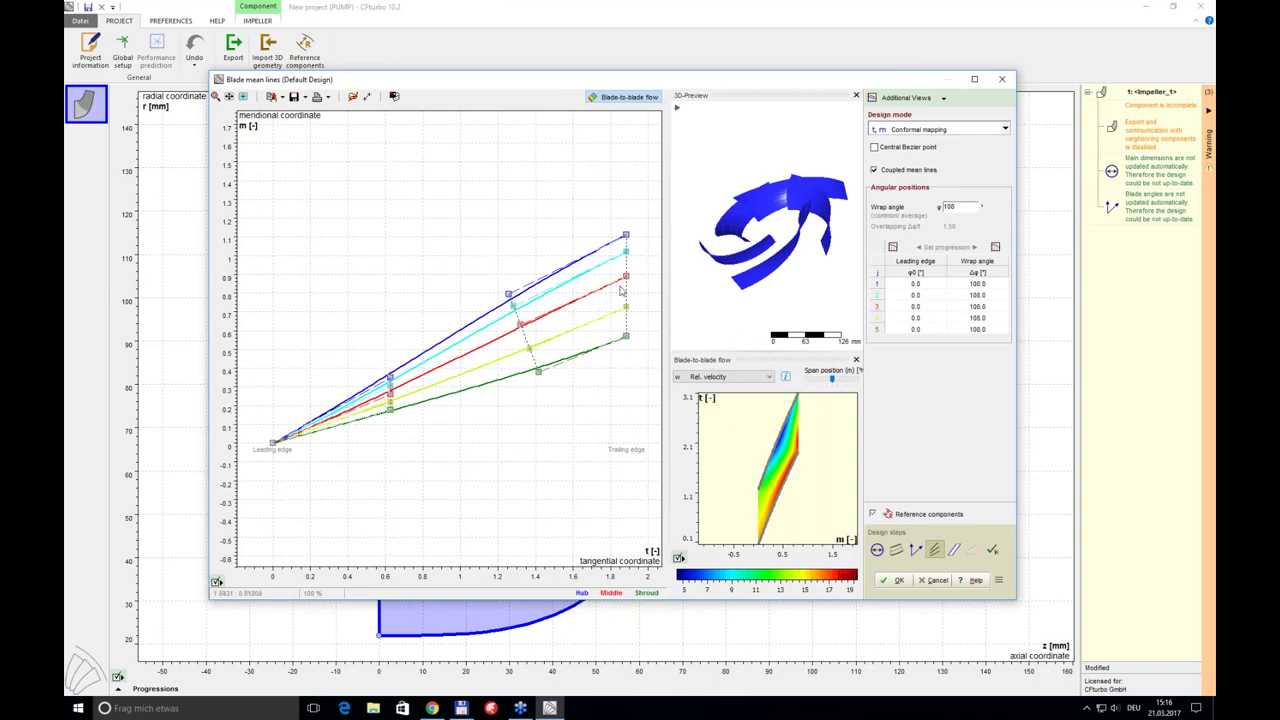
pyautogui.moveTo(757, 250); pyautogui.dragTo(810, 246)
pyautogui.moveTo(634, 286); pyautogui.dragTo(619, 288)
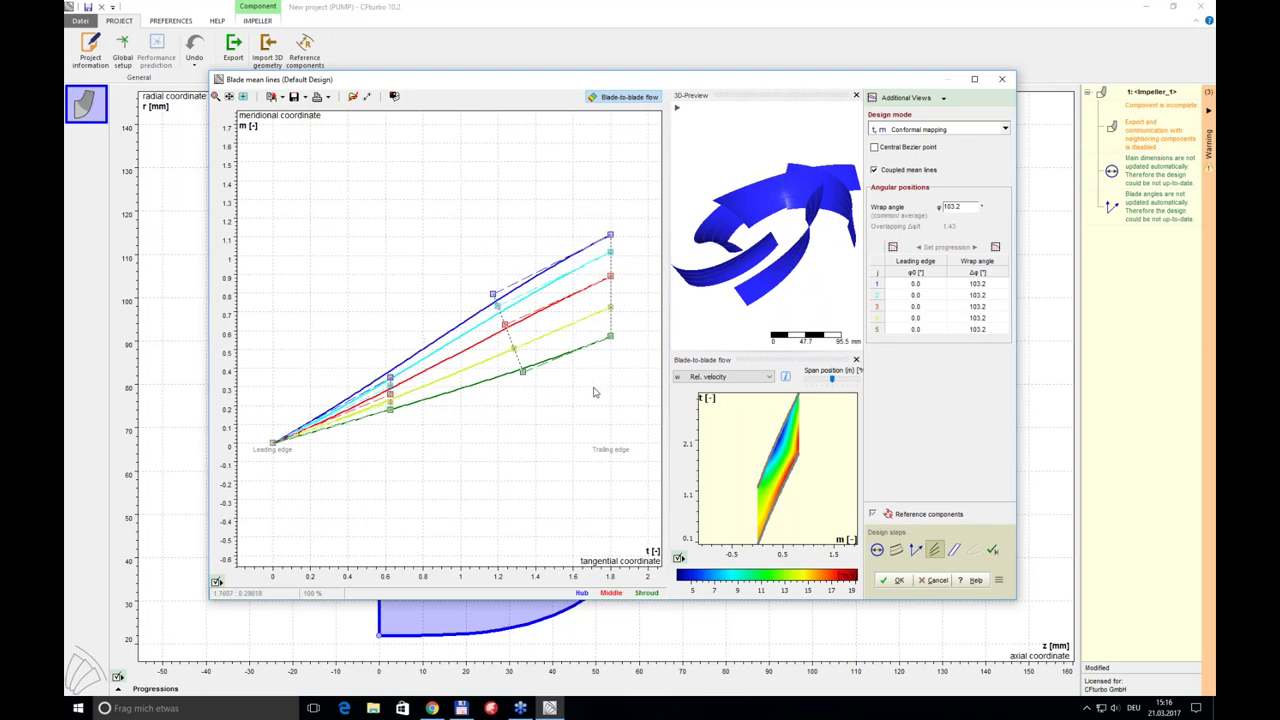
# - Fine-tune the hub and shroud mean lines through their Bezier points nearest the trailing edge and accept the mean lines
pyautogui.moveTo(782, 258)
pyautogui.mouseDown()
pyautogui.moveTo(852, 247)
pyautogui.moveTo(792, 256)
pyautogui.mouseUp()
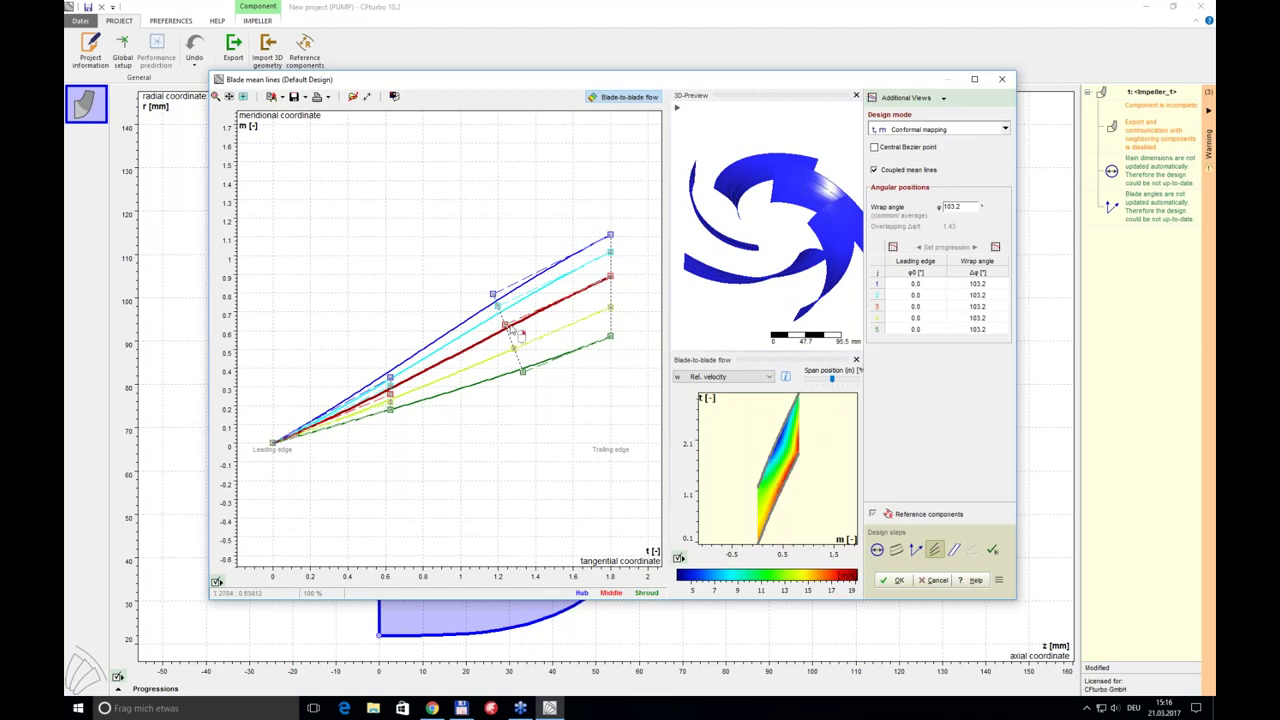
pyautogui.moveTo(500, 297); pyautogui.dragTo(502, 290)
pyautogui.moveTo(522, 372); pyautogui.dragTo(518, 373)
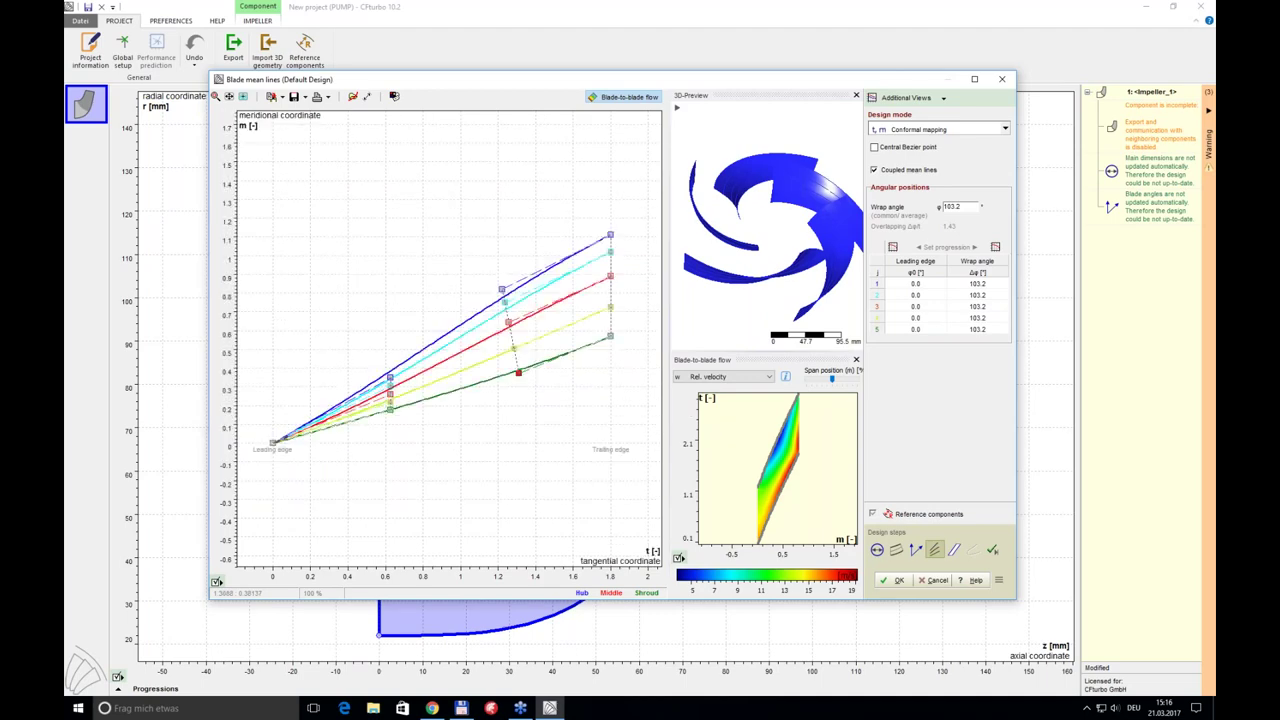
pyautogui.click(898, 582)
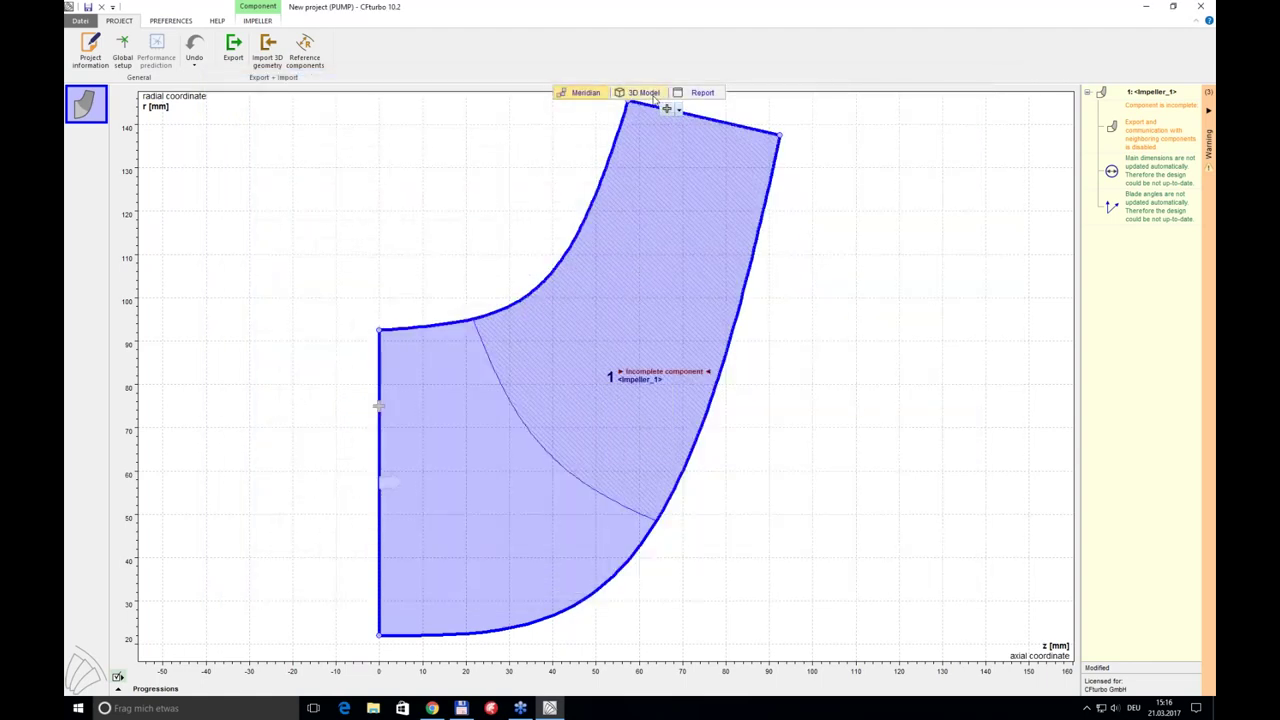
# - Inspect the blade mean surfaces in the 3D model from another angle and return to the meridian view
pyautogui.click(648, 94)
pyautogui.moveTo(900, 400); pyautogui.dragTo(730, 530)
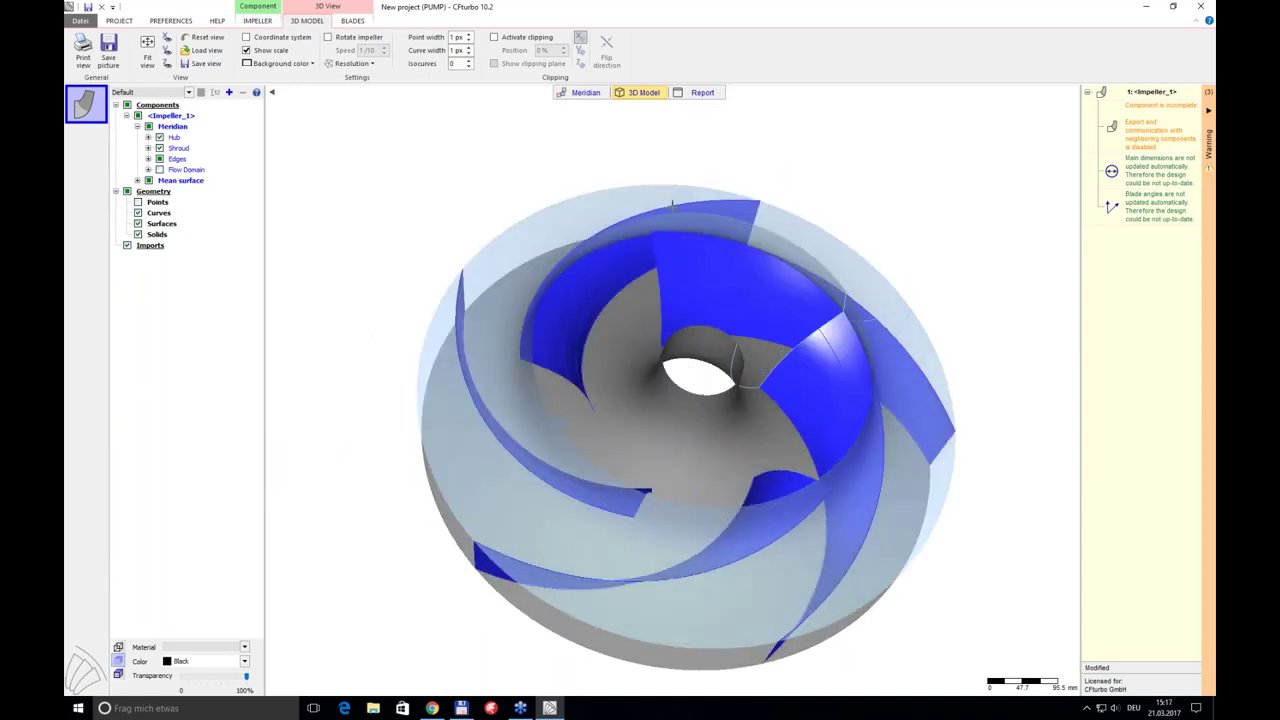
pyautogui.click(585, 92)
# - Open the blade profiles design, dock the 3D preview inside a widened window, and view the blades from different angles
pyautogui.click(640, 429)
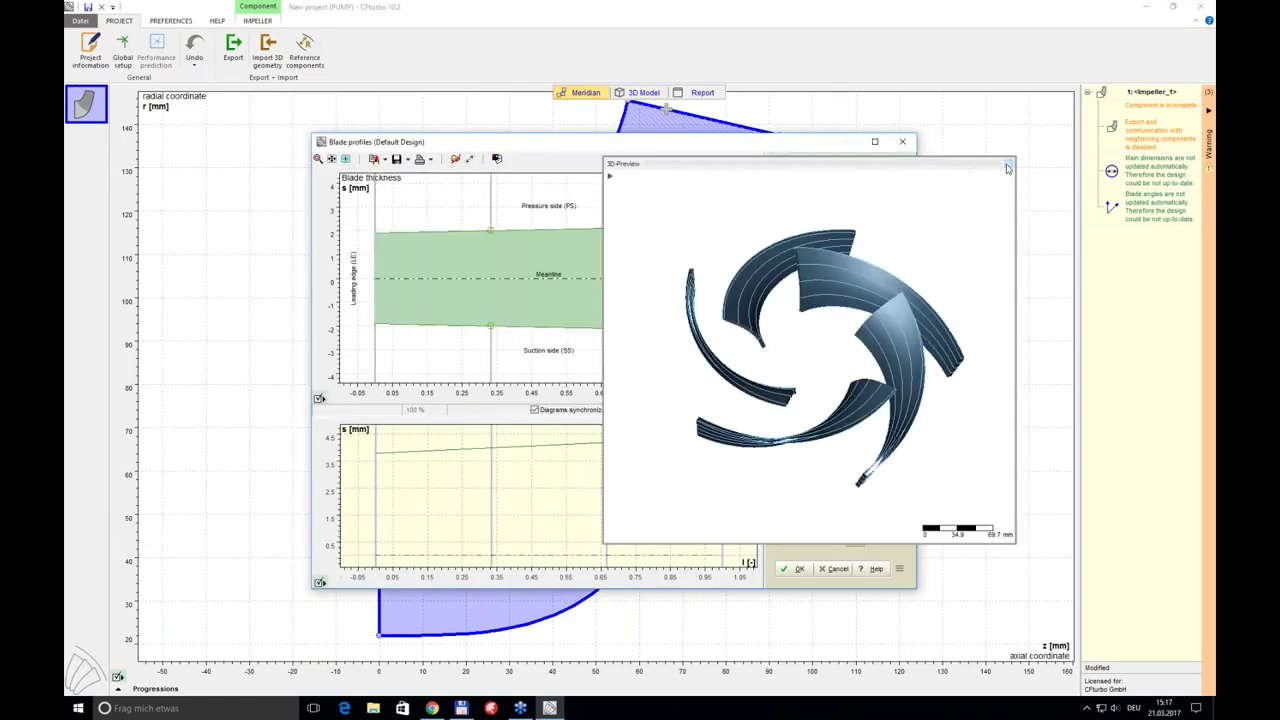
pyautogui.moveTo(941, 188); pyautogui.dragTo(561, 370)
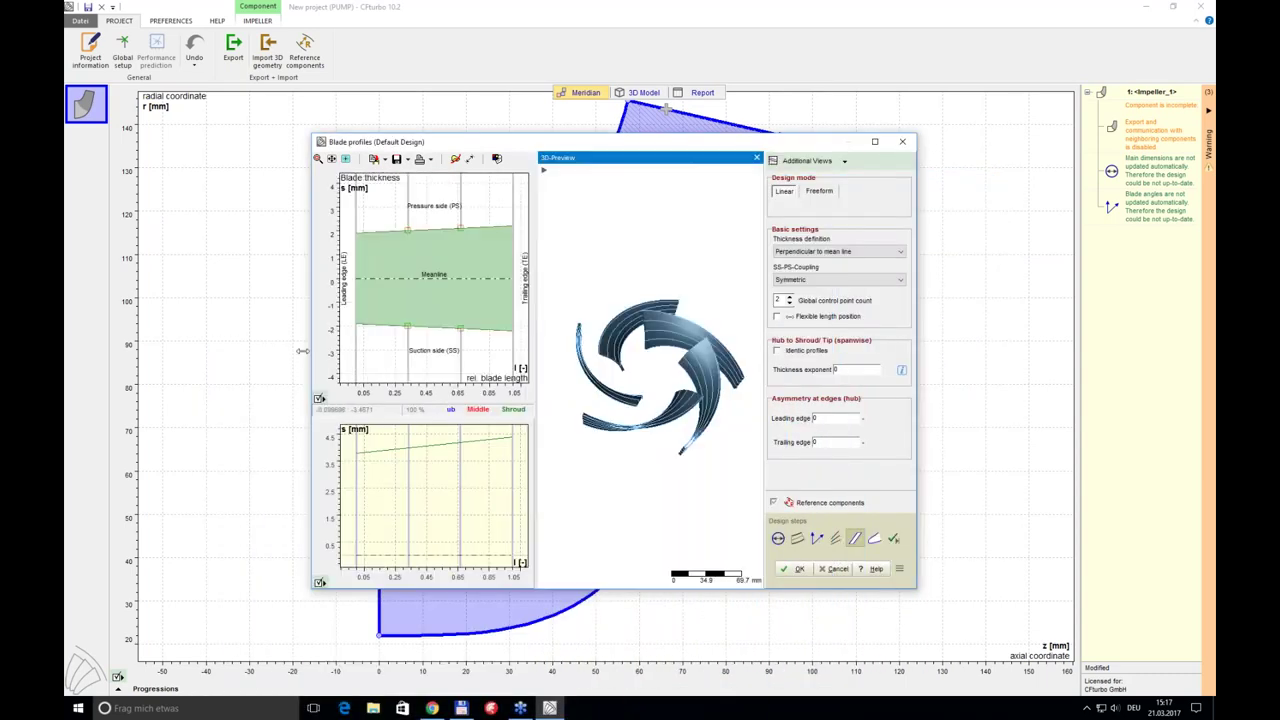
pyautogui.moveTo(310, 352); pyautogui.dragTo(160, 352)
pyautogui.moveTo(515, 300); pyautogui.dragTo(503, 334)
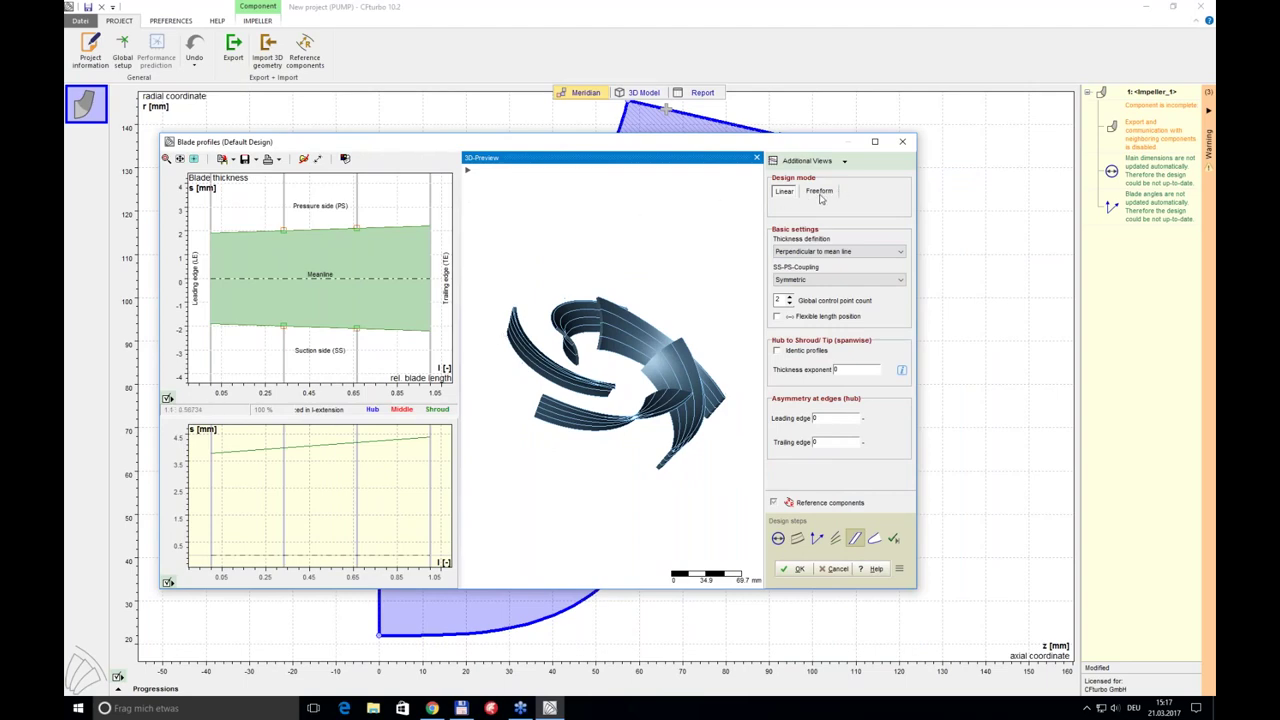
pyautogui.moveTo(614, 371); pyautogui.dragTo(631, 345)
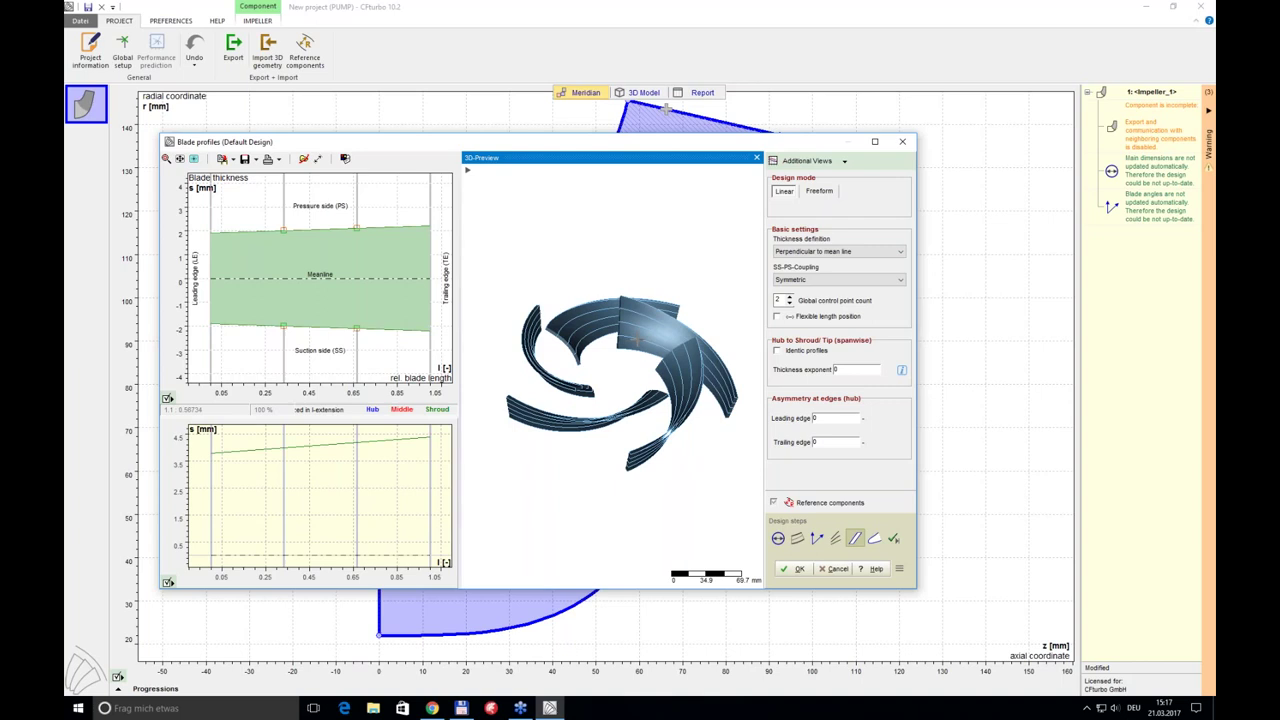
# - Switch the blade profile to freeform design and raise both pressure-side control points to about 3 mm
pyautogui.click(819, 191)
pyautogui.moveTo(365, 232); pyautogui.dragTo(357, 208)
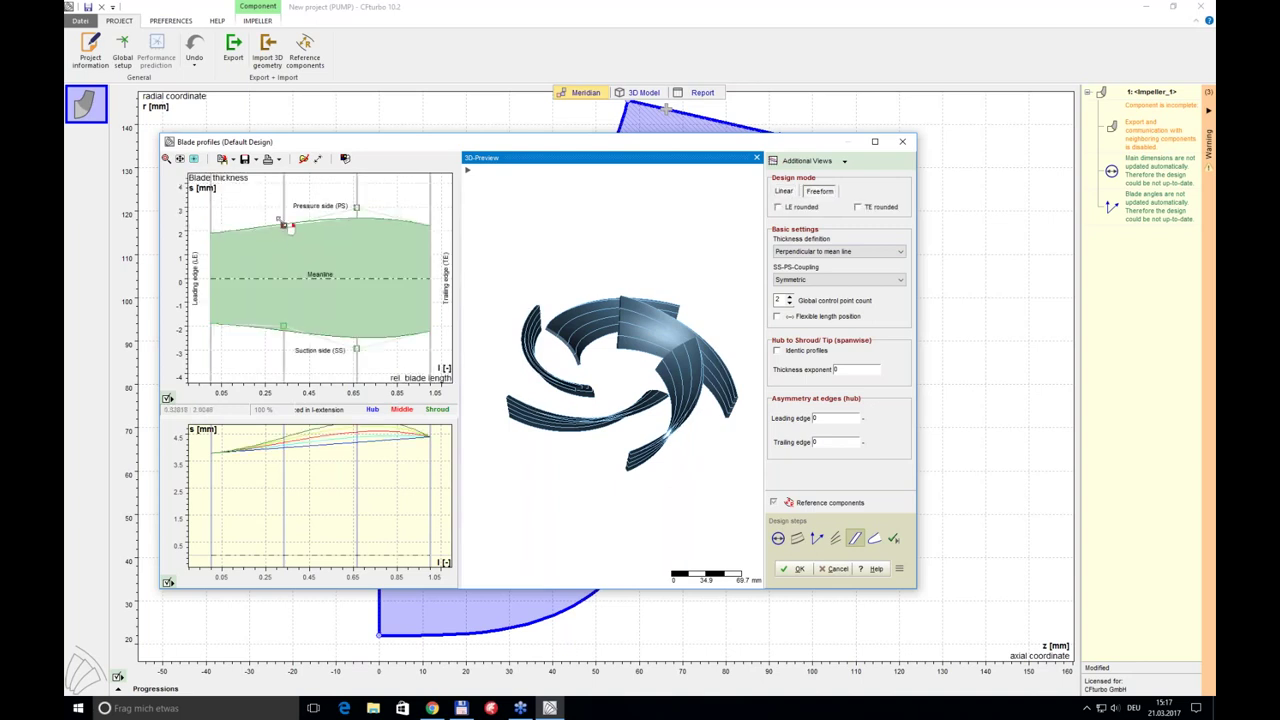
pyautogui.moveTo(283, 229); pyautogui.dragTo(283, 213)
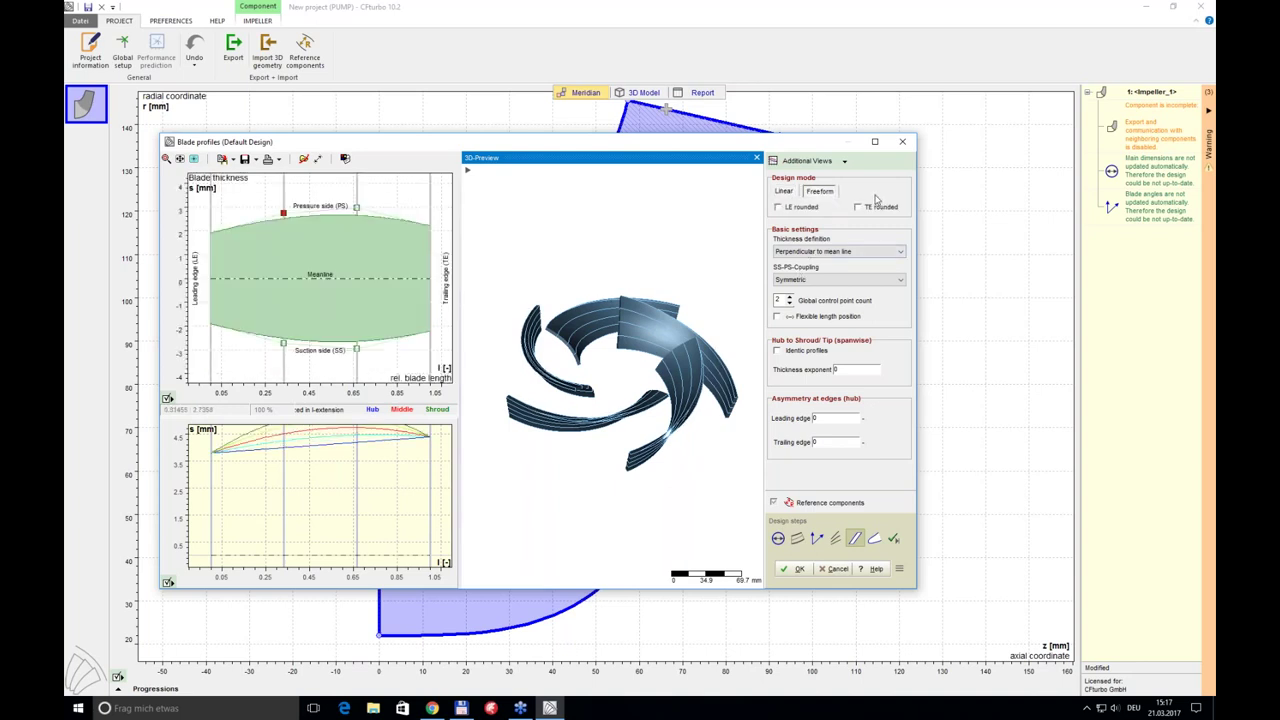
# - Round the leading and trailing edges of the blade profile and open the thickness curve's editing options
pyautogui.click(779, 208)
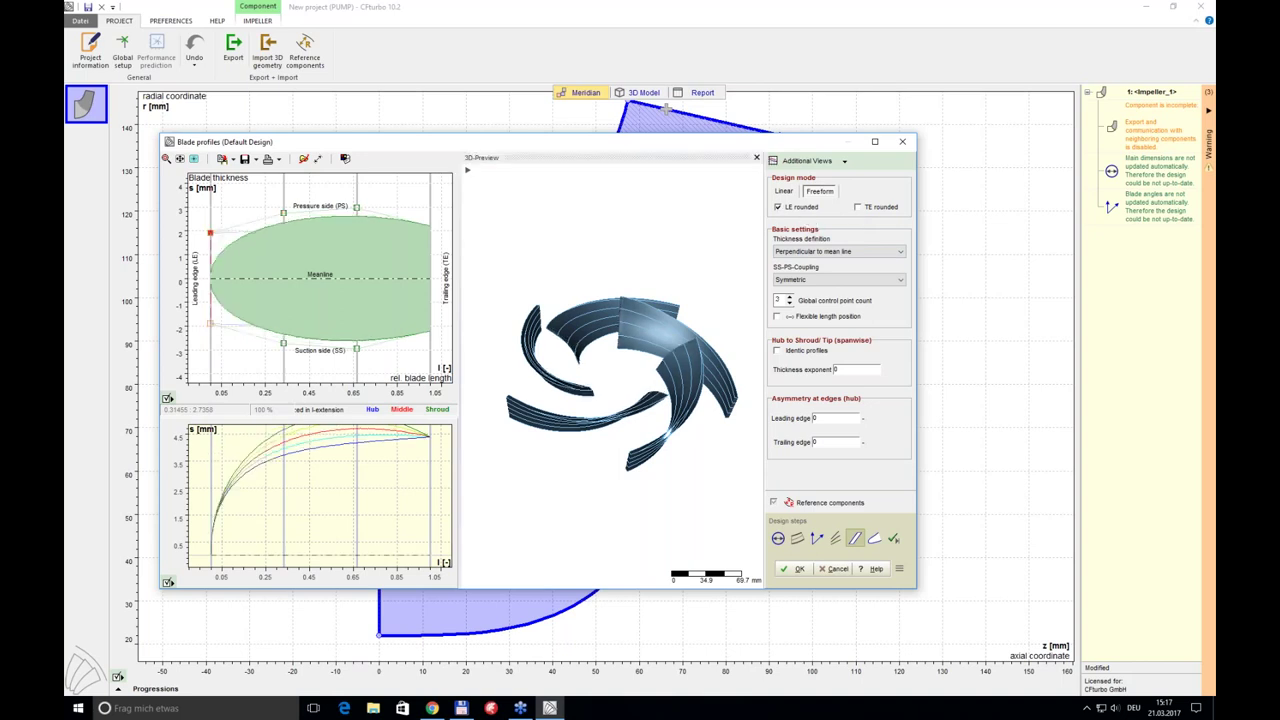
pyautogui.click(779, 207)
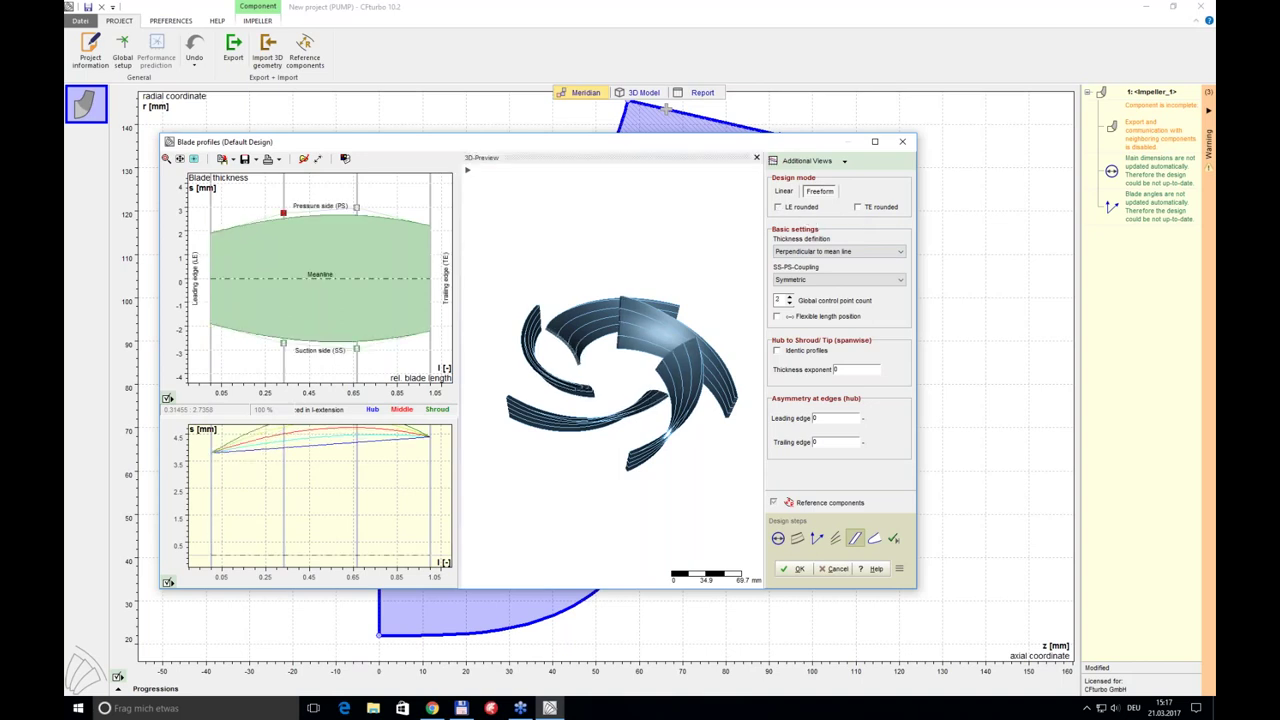
pyautogui.click(779, 207)
pyautogui.click(857, 207)
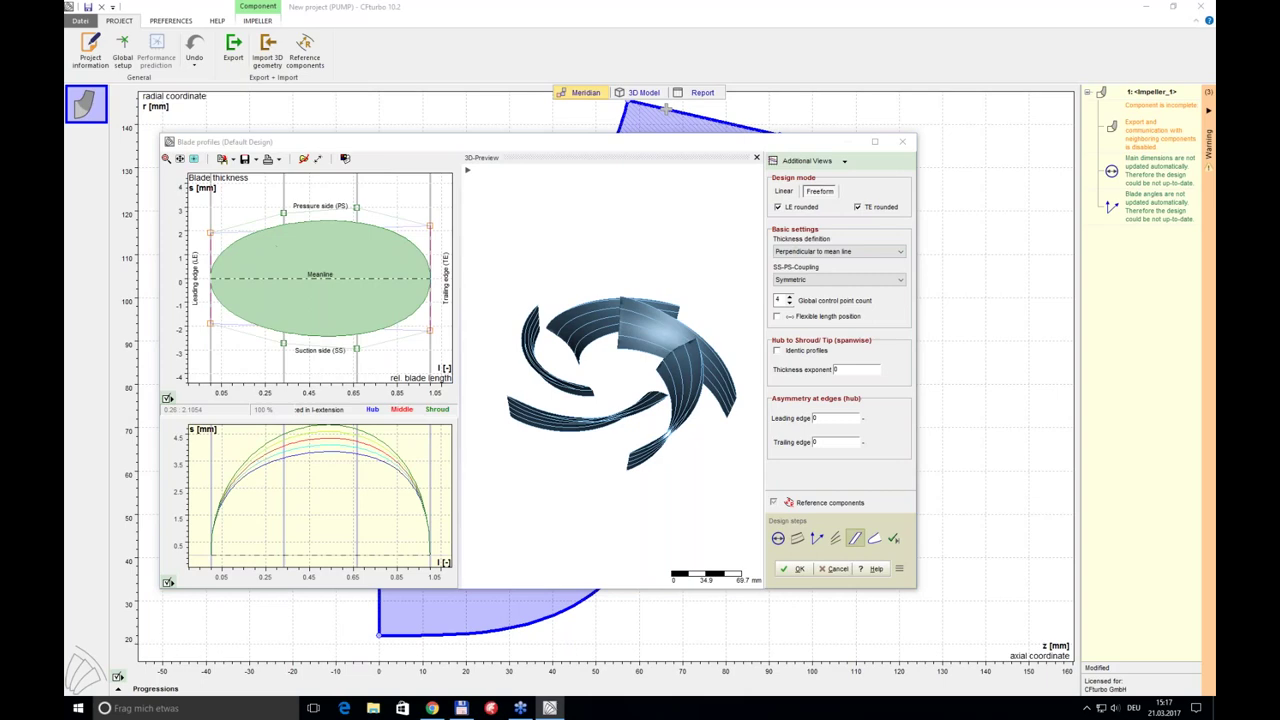
pyautogui.rightClick(268, 229)
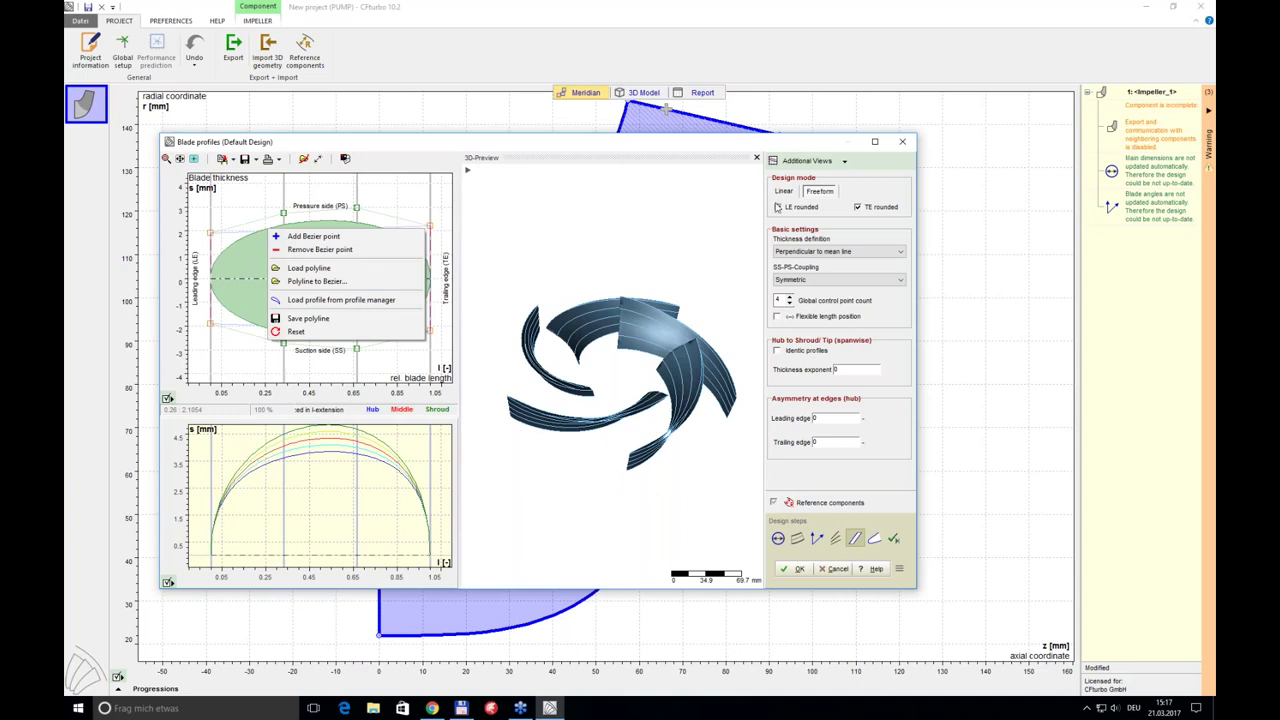
# - Switch the blade profile back to linear design with 2 global control points and accept the profiles
pyautogui.click(567, 282)
pyautogui.click(782, 191)
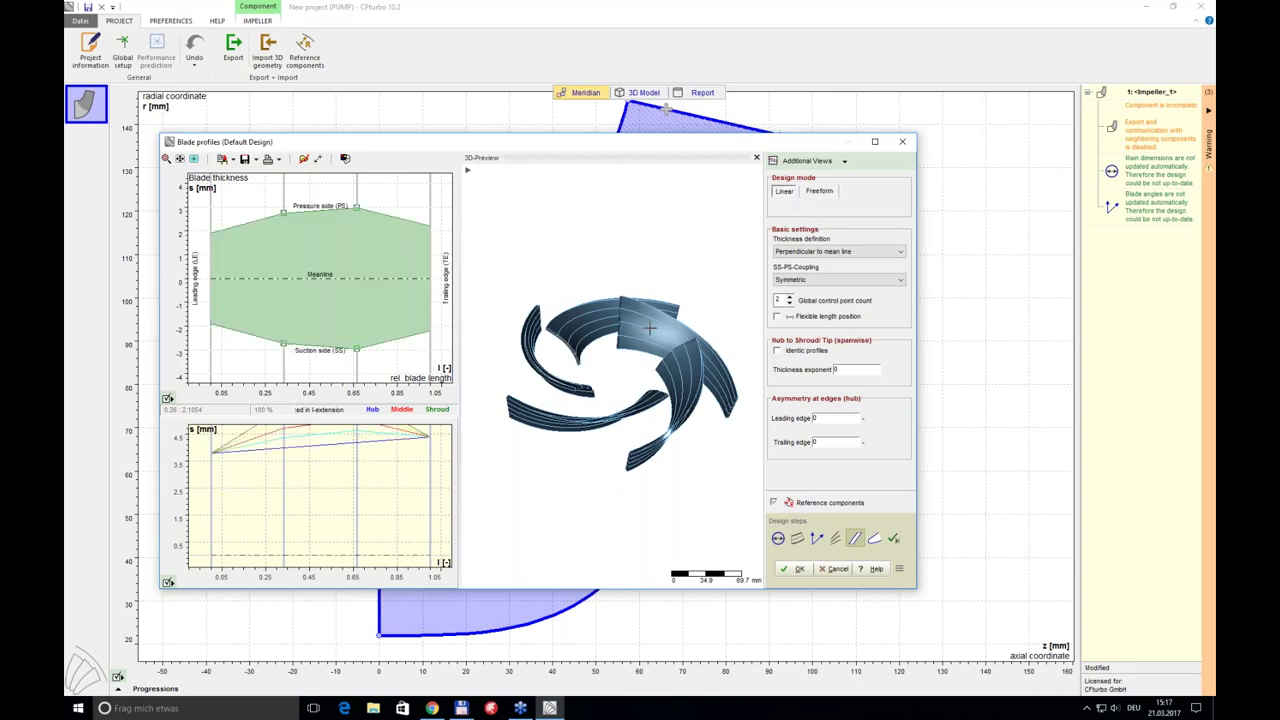
pyautogui.click(789, 298)
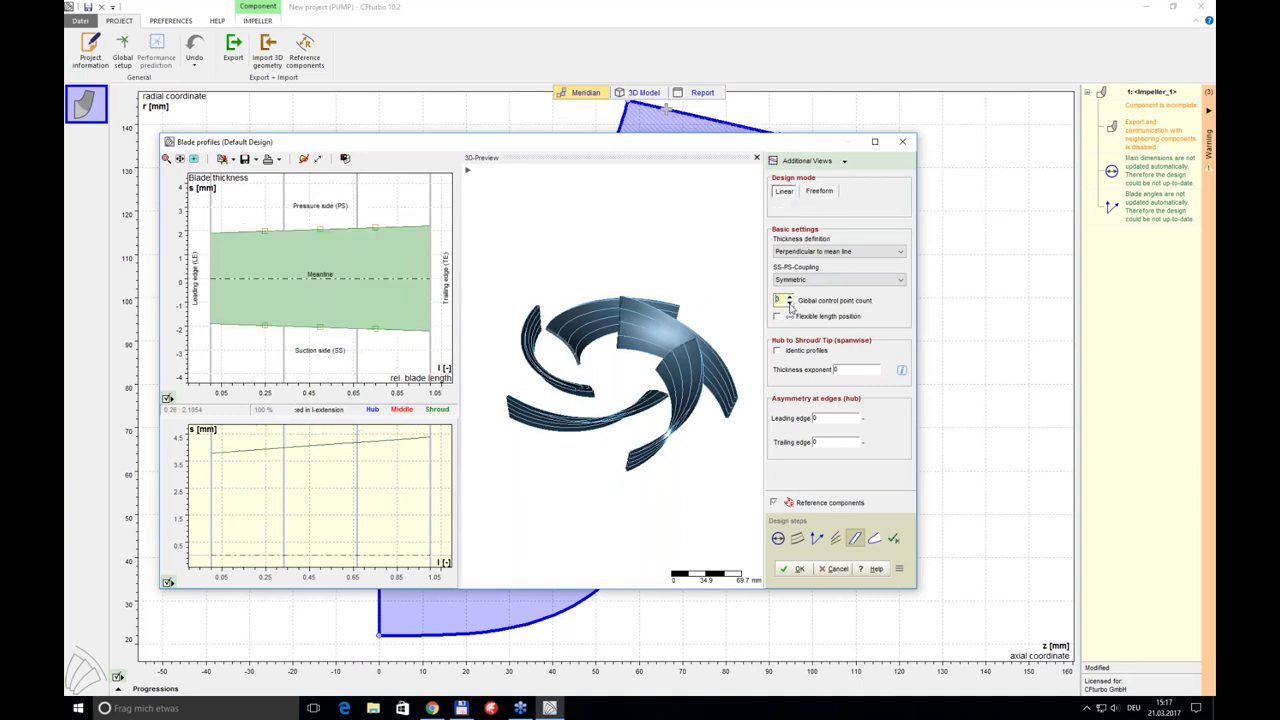
pyautogui.click(789, 304)
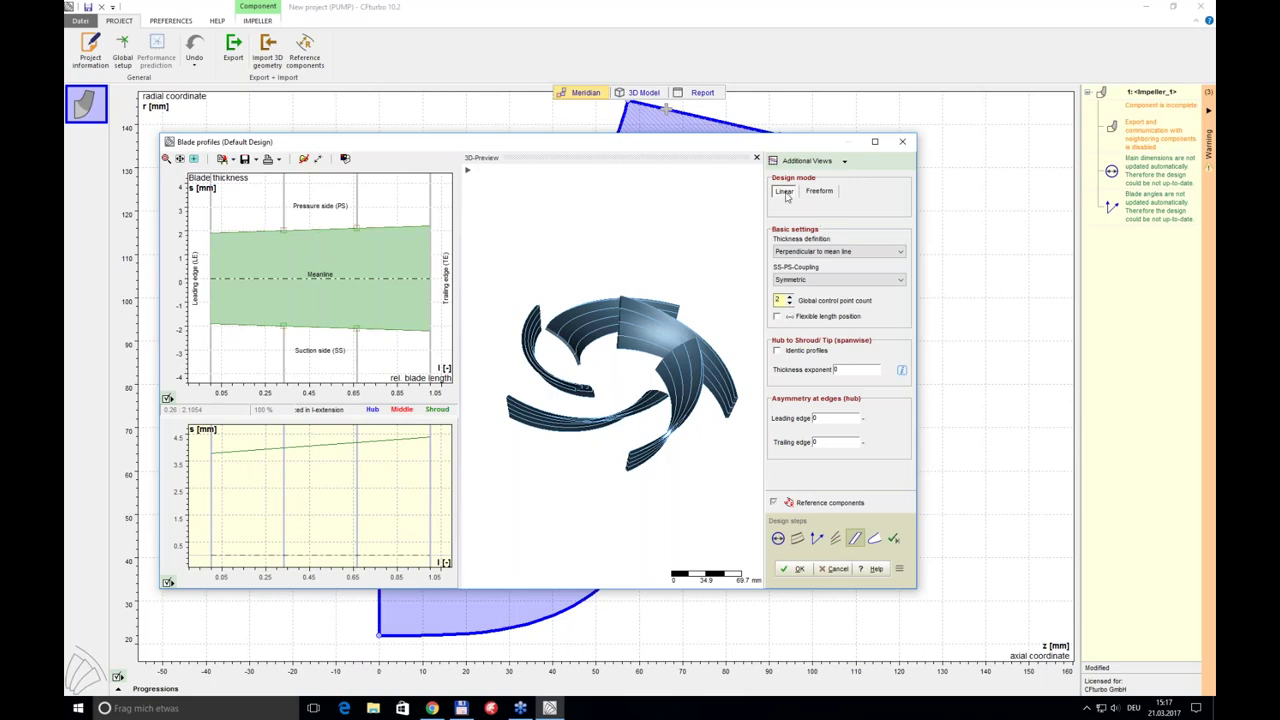
pyautogui.click(793, 568)
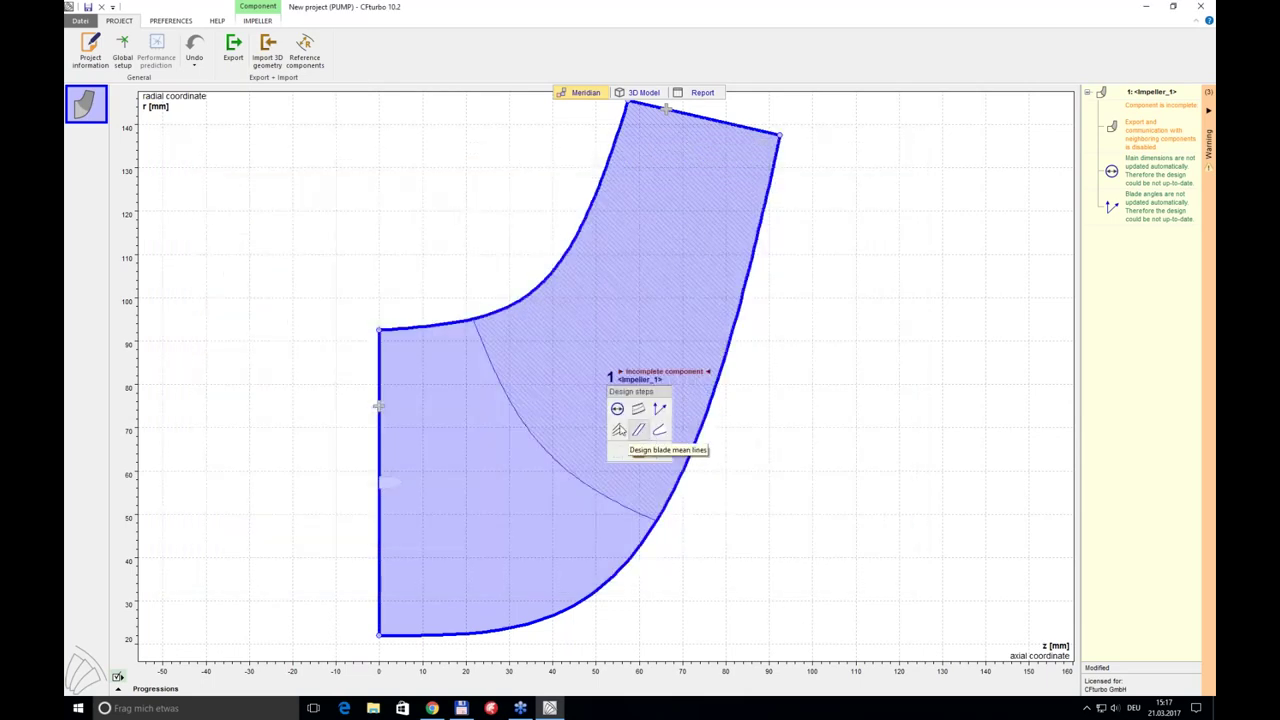
# - Look at the impeller in the 3D model from another angle and return to the meridian view
pyautogui.click(643, 92)
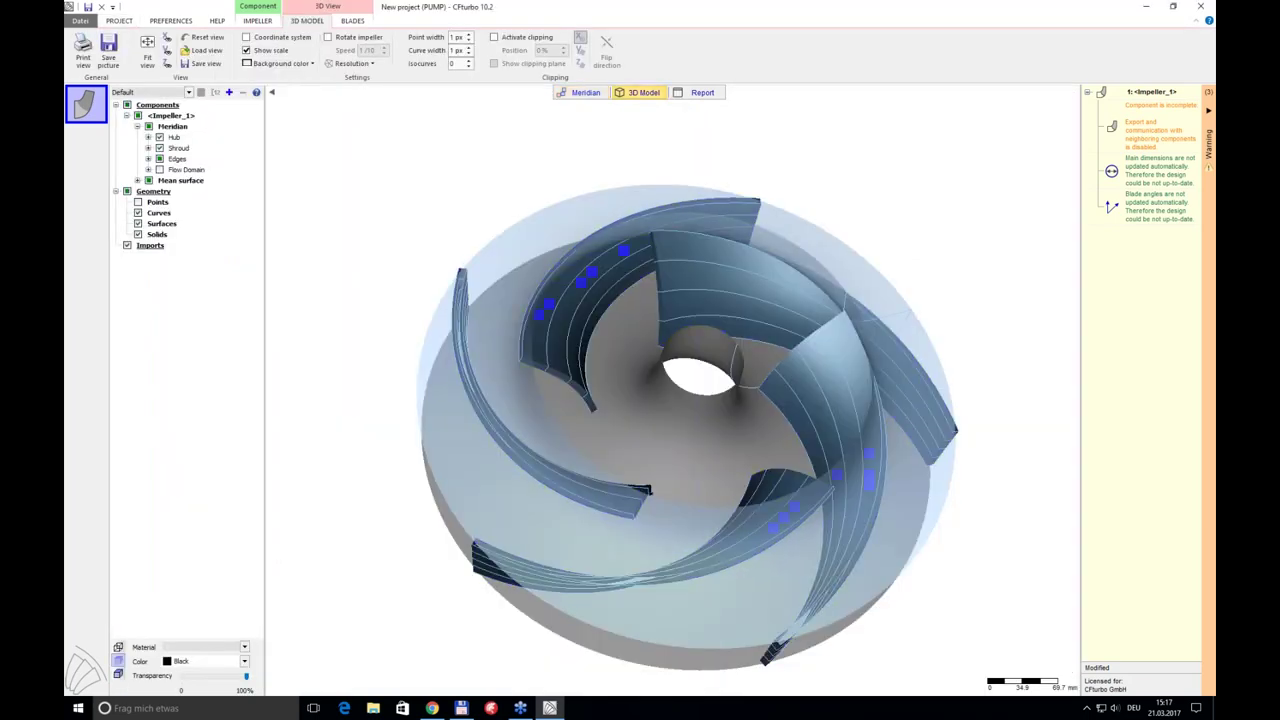
pyautogui.moveTo(690, 420); pyautogui.dragTo(543, 334)
pyautogui.click(598, 95)
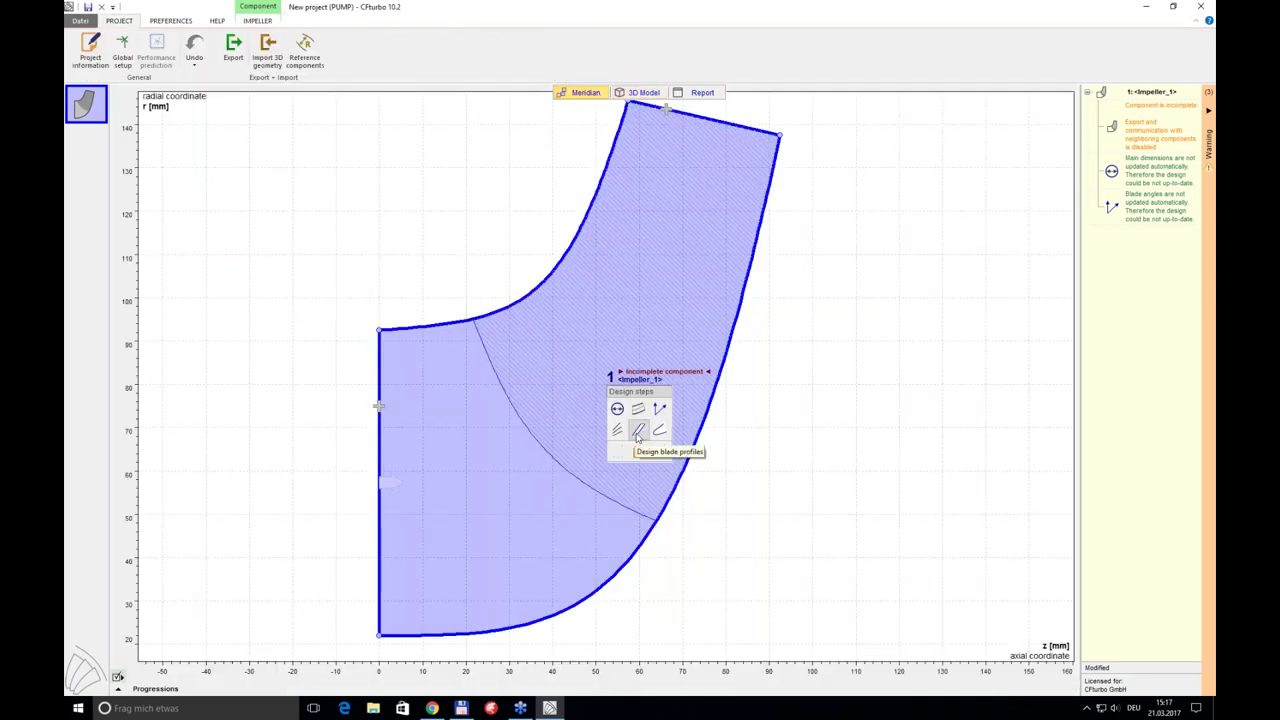
# - Design the blade edges with an elliptical leading edge of axis ratio 3 and a simple trailing edge trimmed on outlet
pyautogui.doubleClick(658, 429)
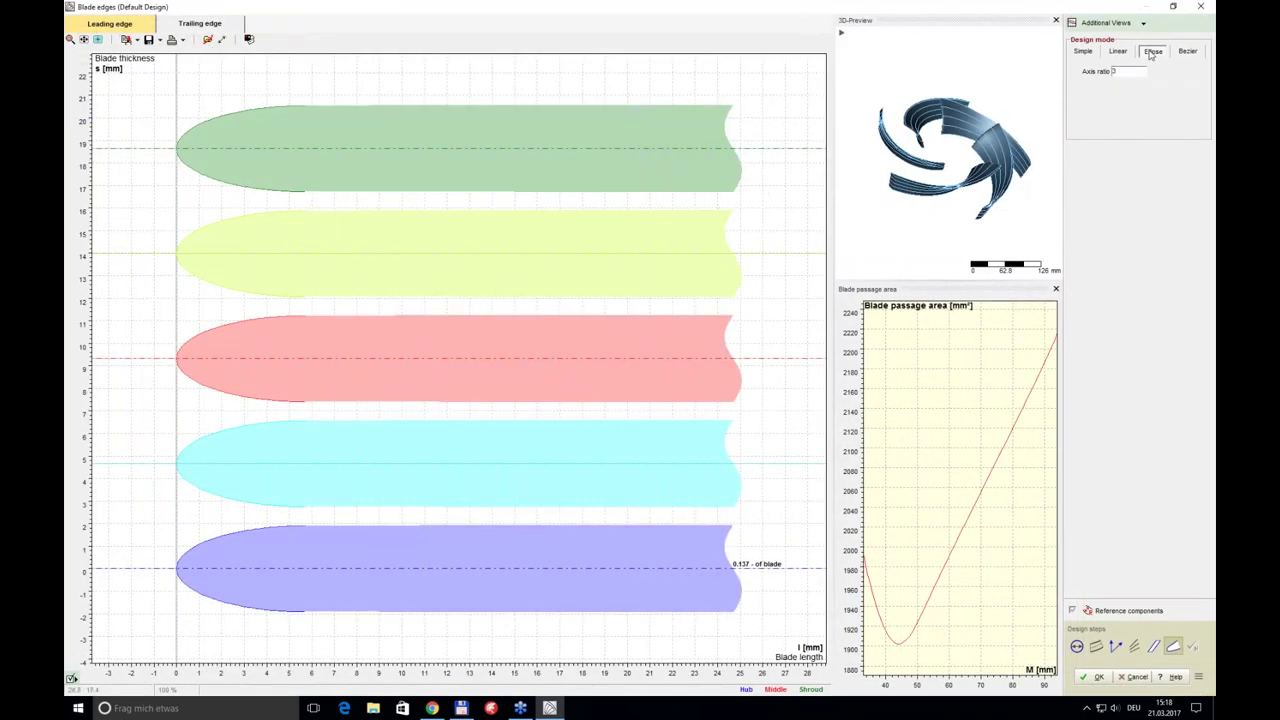
pyautogui.click(196, 28)
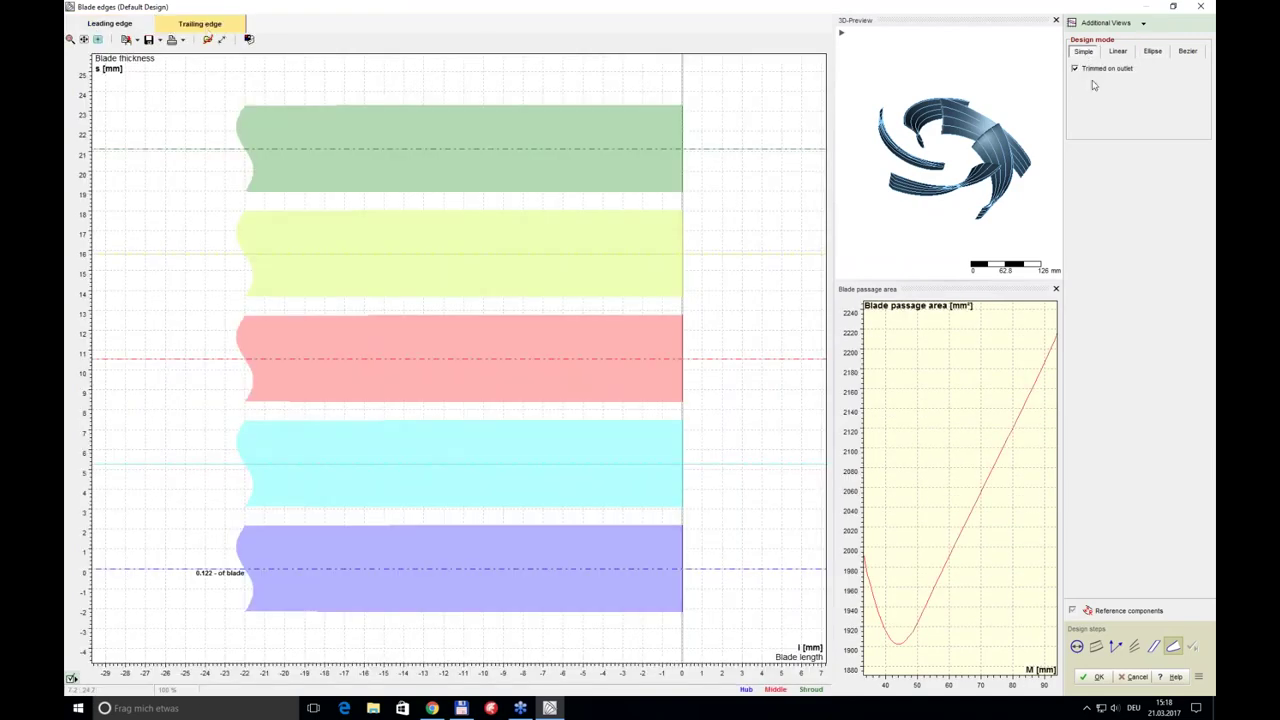
pyautogui.click(1096, 677)
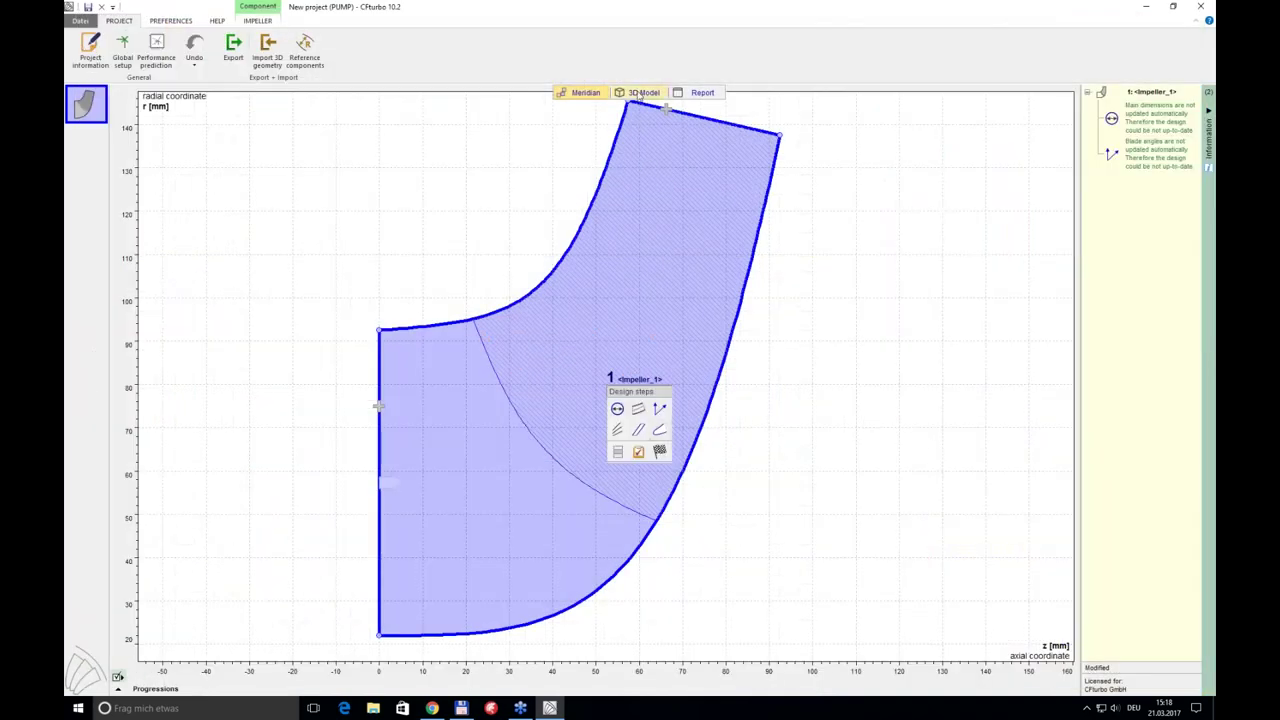
# - Inspect the finished impeller blades in the 3D model from several angles
pyautogui.click(640, 92)
pyautogui.moveTo(883, 246); pyautogui.dragTo(795, 303)
pyautogui.moveTo(720, 493); pyautogui.dragTo(500, 186)
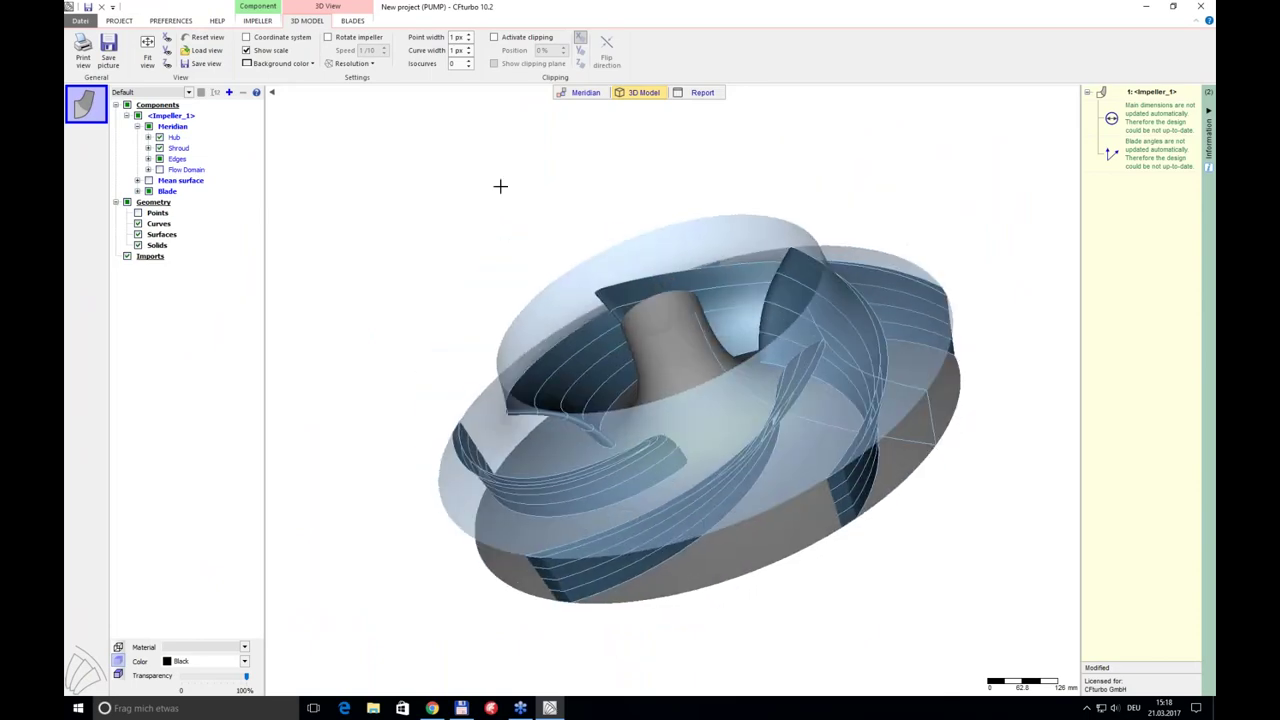
# - Save the project as pump1 in the Test folder
pyautogui.click(80, 20)
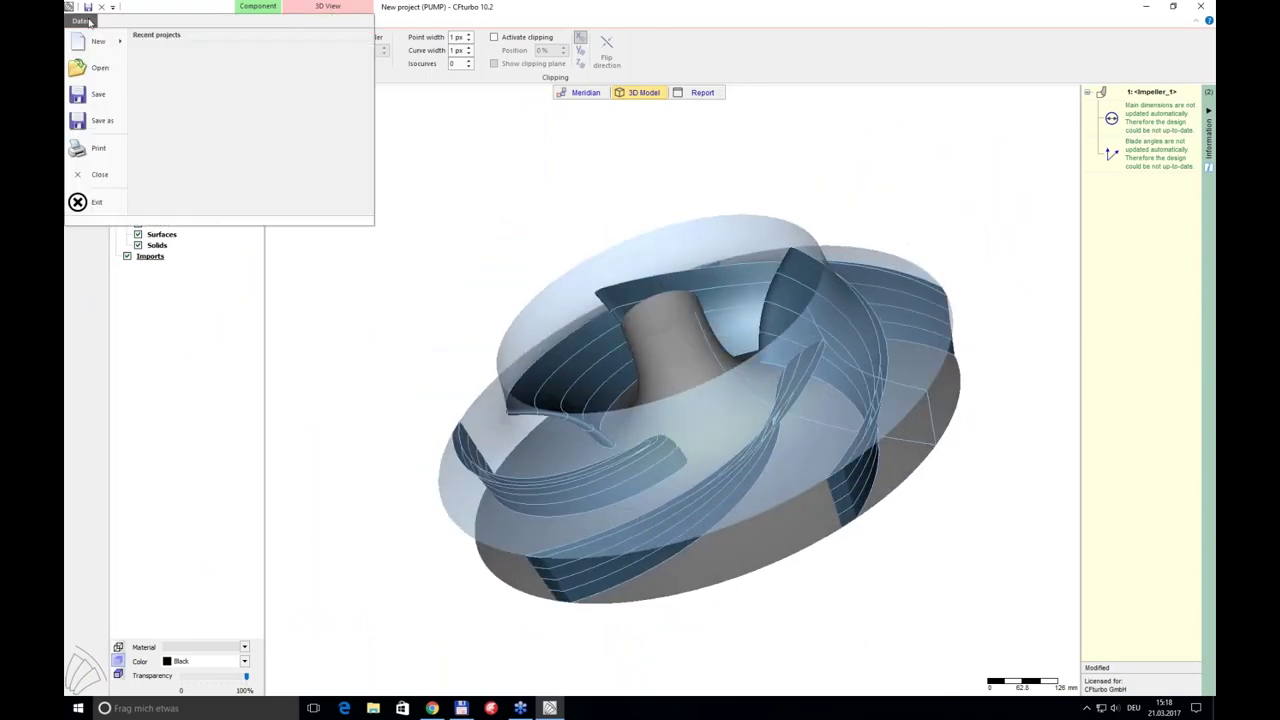
pyautogui.click(102, 121)
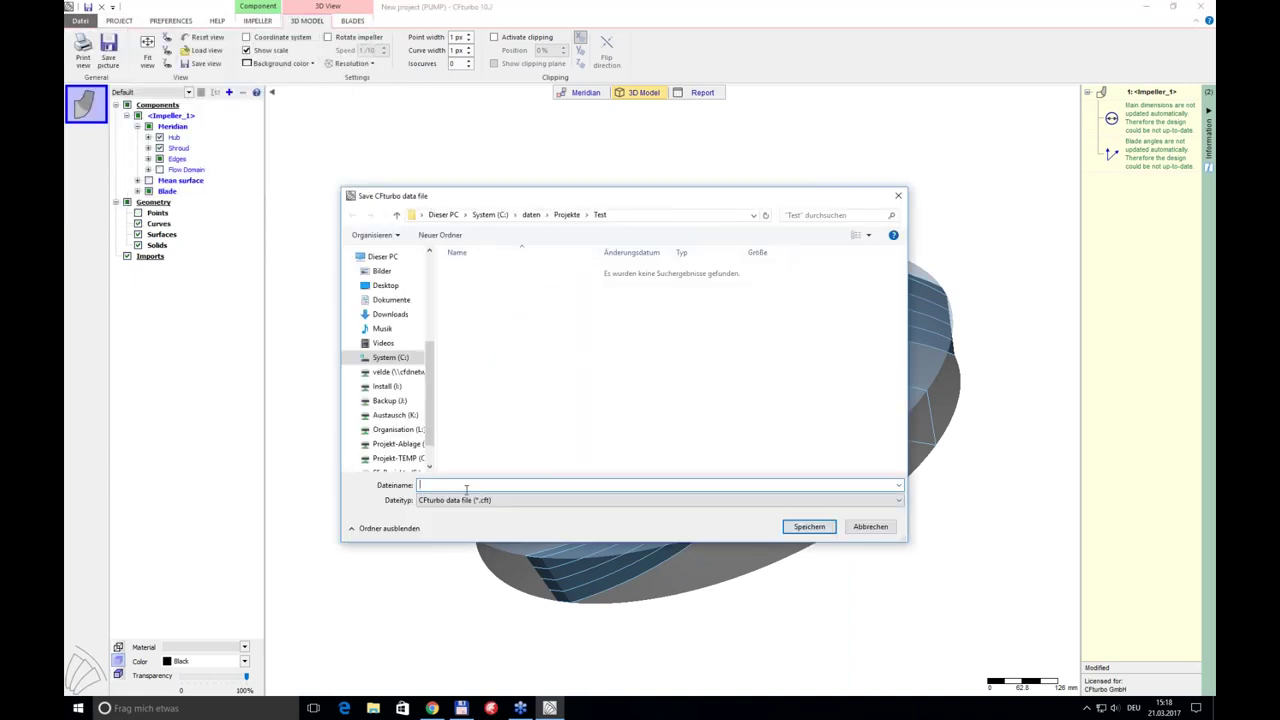
pyautogui.click(809, 526)
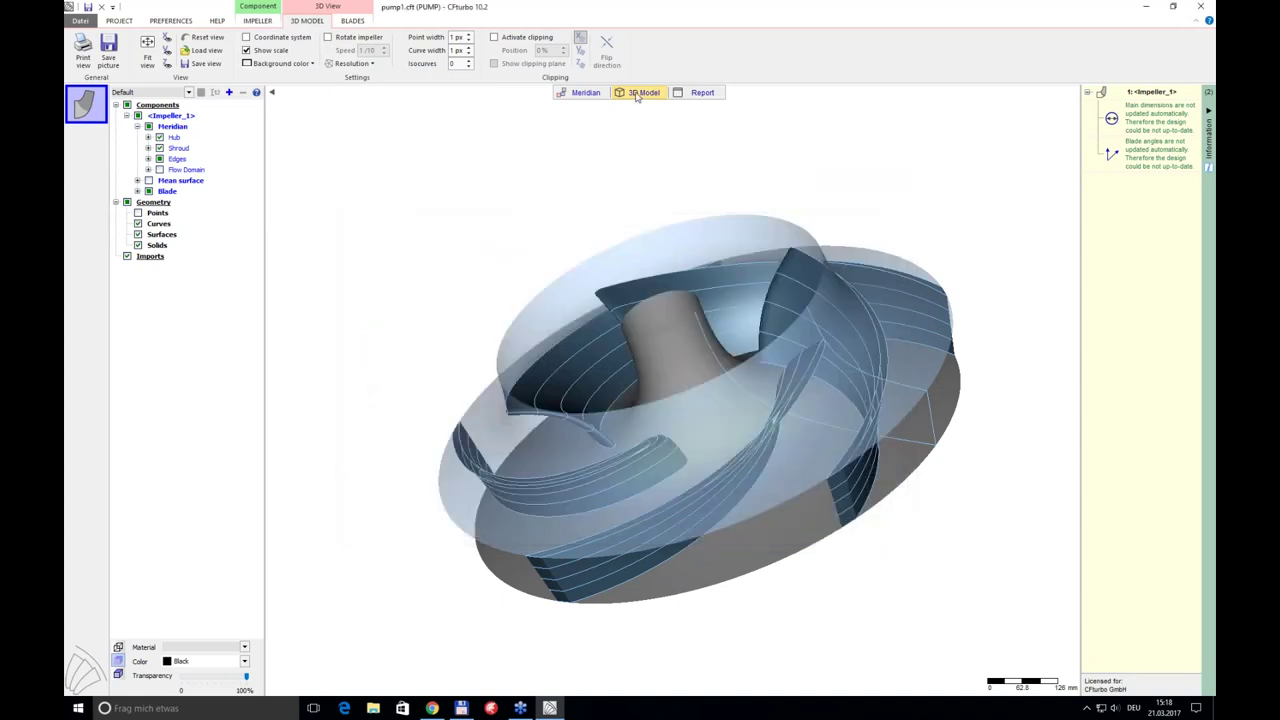
# - Add a new single volute at the impeller outlet, accept its default setup and inlet, and open its cross section design
pyautogui.click(592, 94)
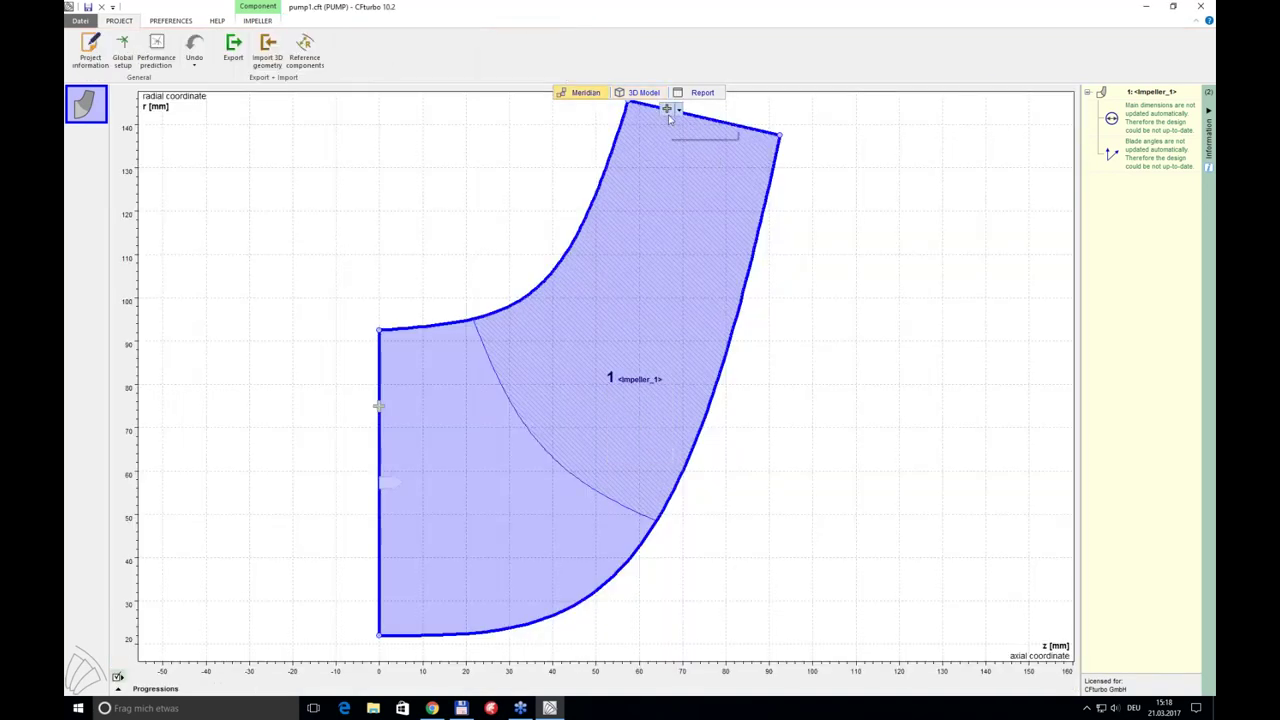
pyautogui.click(678, 110)
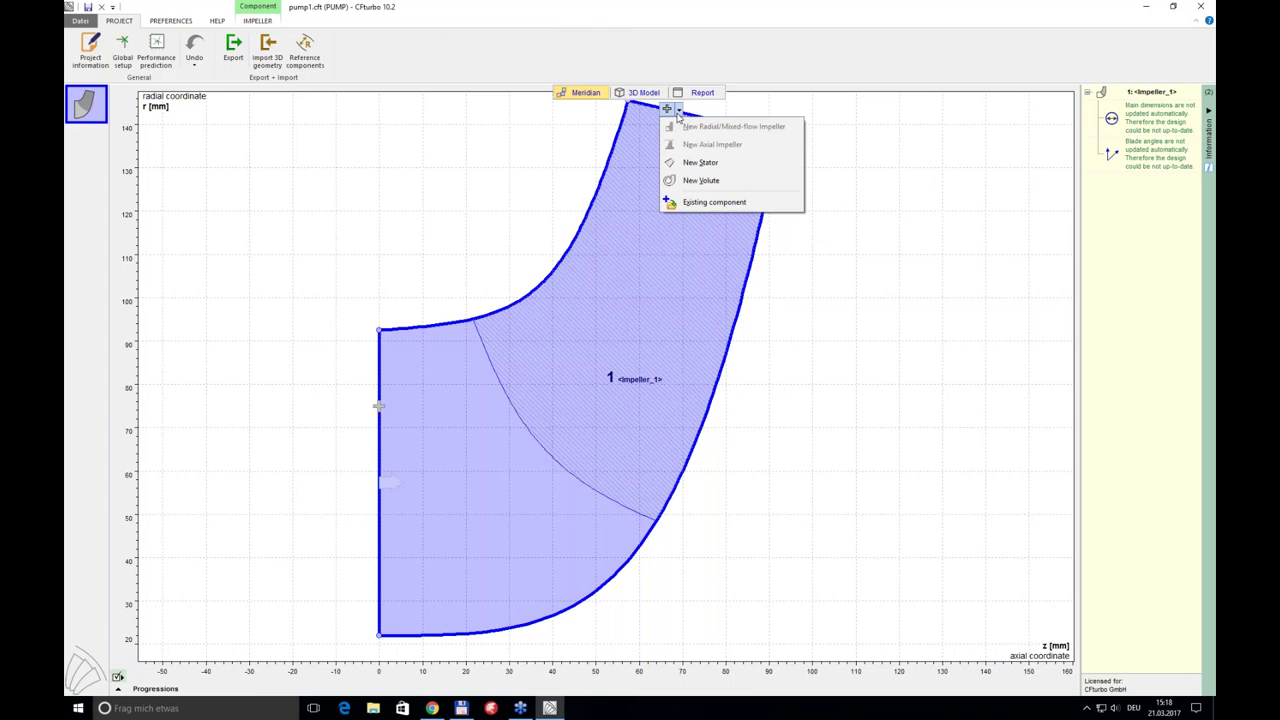
pyautogui.click(700, 180)
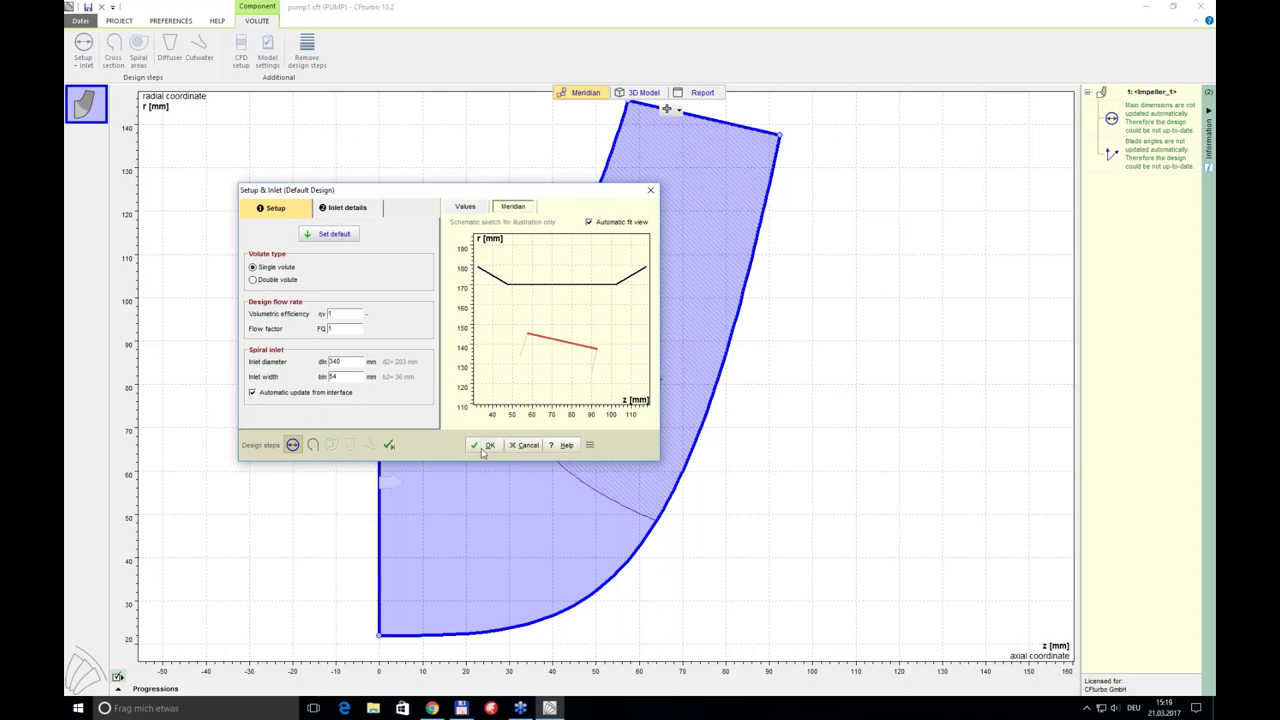
pyautogui.click(346, 377)
pyautogui.click(488, 447)
pyautogui.click(485, 447)
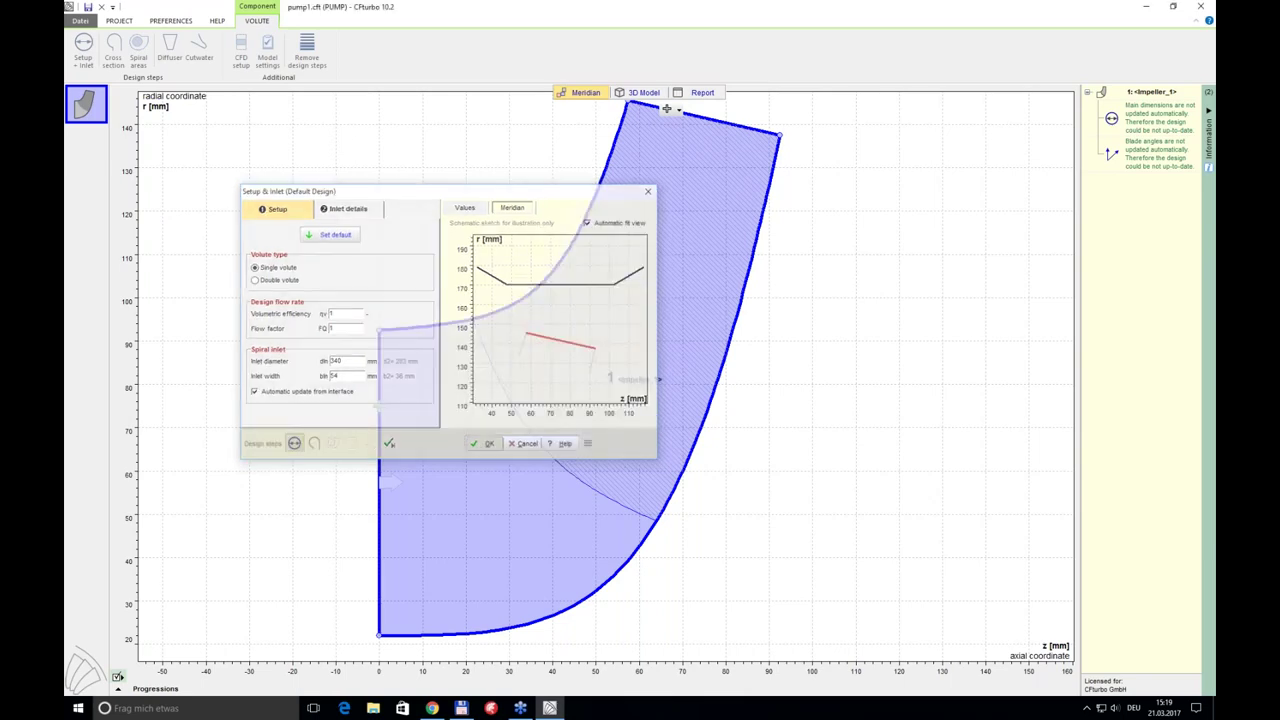
pyautogui.moveTo(697, 195)
pyautogui.click(728, 224)
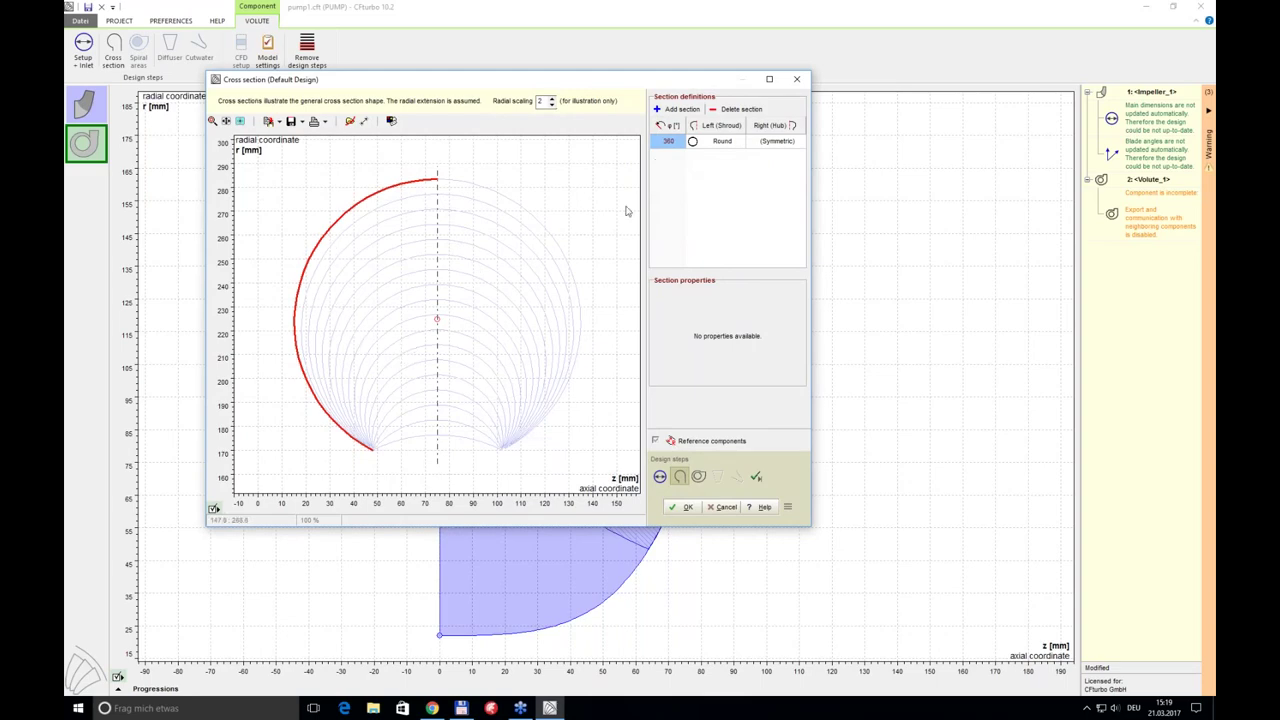
# - Change the volute section's shroud side to Line Segments, add a polygon point on the sloping wall and reshape the contour until the upper wall is vertical
pyautogui.click(705, 142)
pyautogui.click(705, 143)
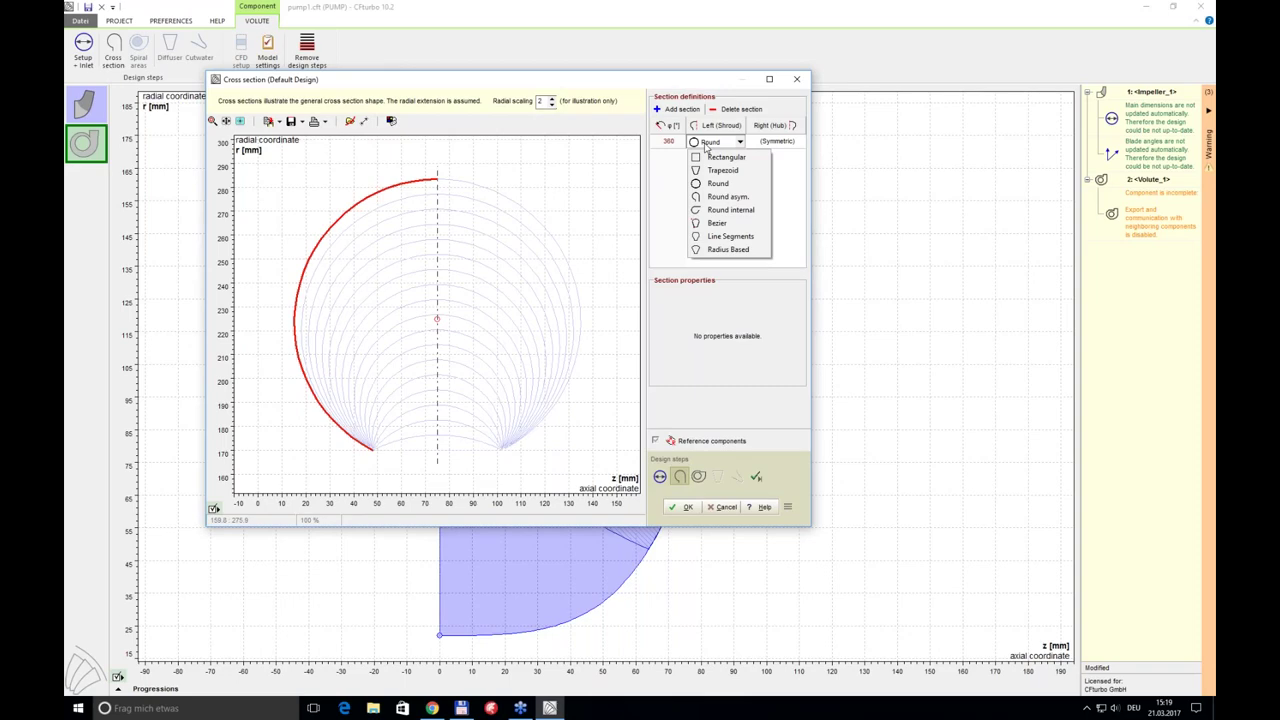
pyautogui.click(731, 237)
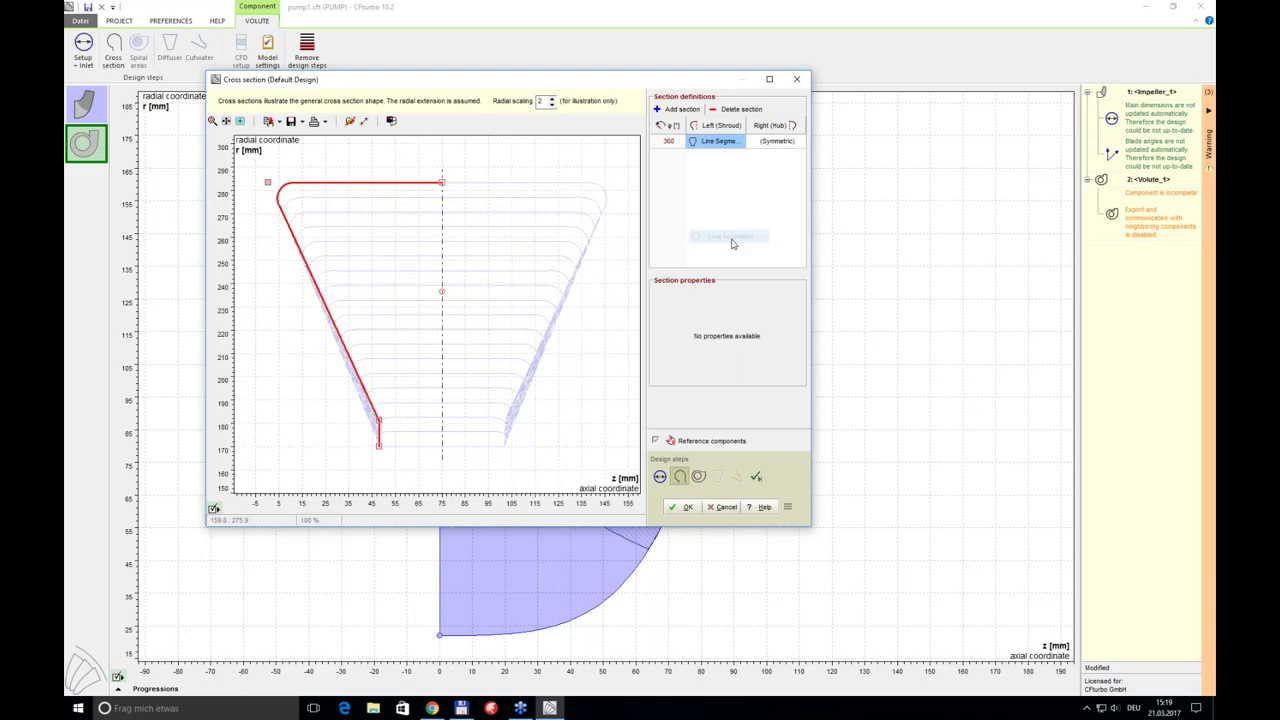
pyautogui.rightClick(334, 317)
pyautogui.click(375, 315)
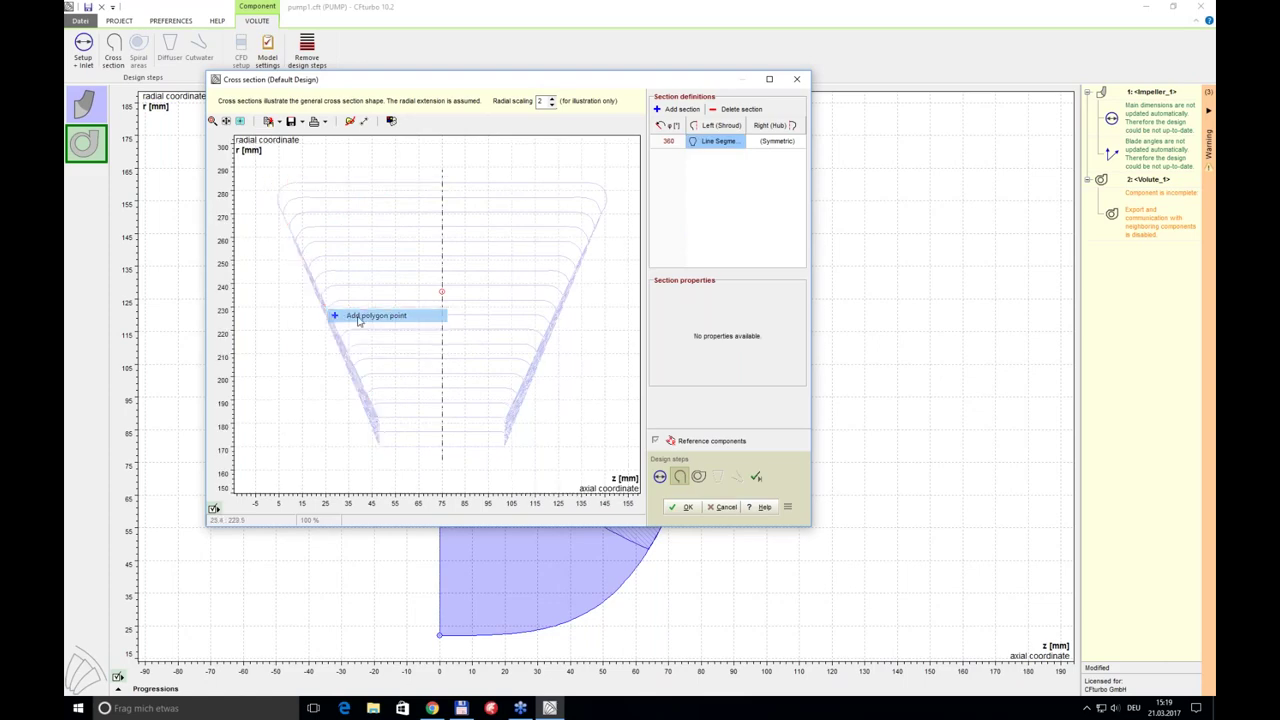
pyautogui.moveTo(332, 317); pyautogui.dragTo(291, 322)
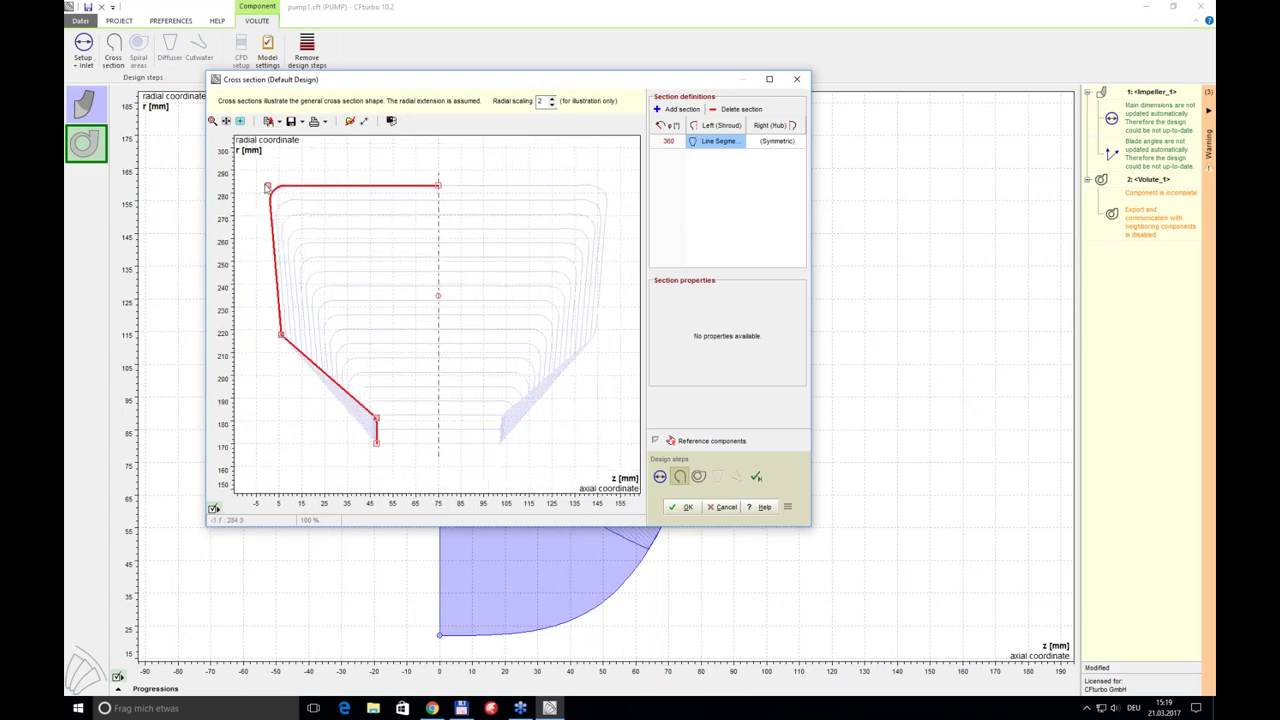
pyautogui.moveTo(269, 186); pyautogui.dragTo(288, 204)
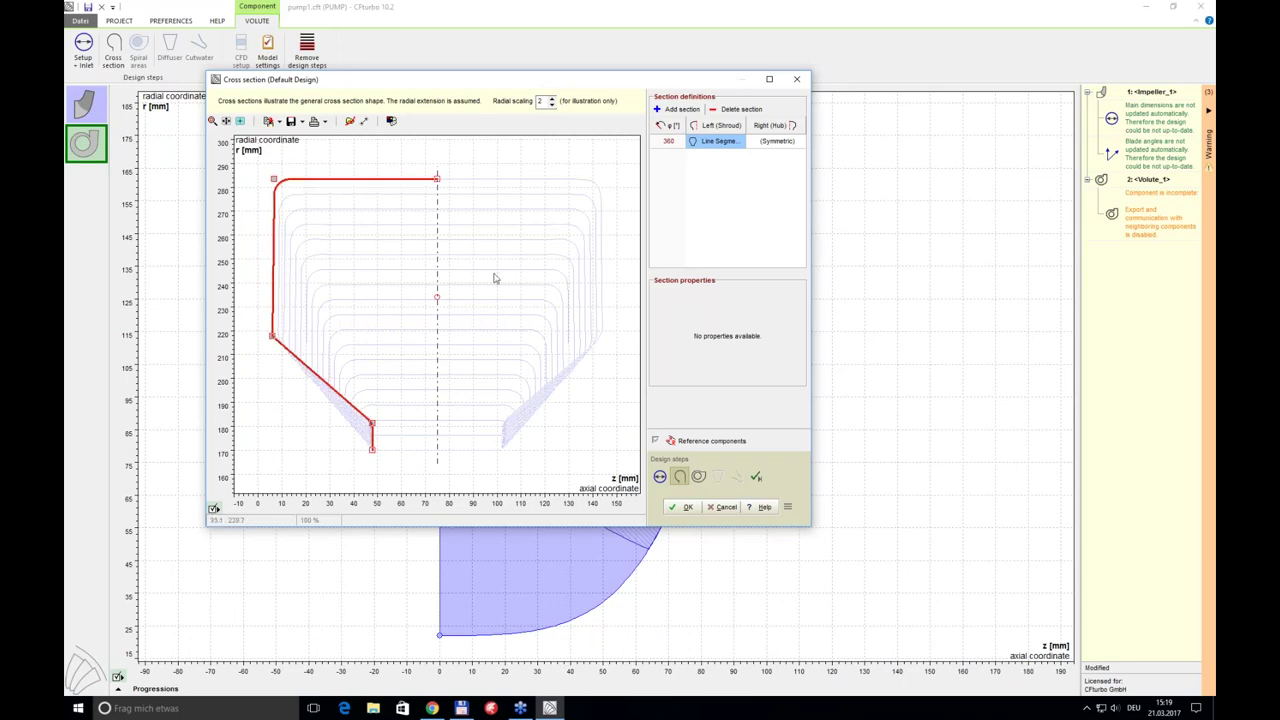
# - Make the section's hub side Rectangular and add a second section, with the existing one placed at 180°
pyautogui.click(777, 143)
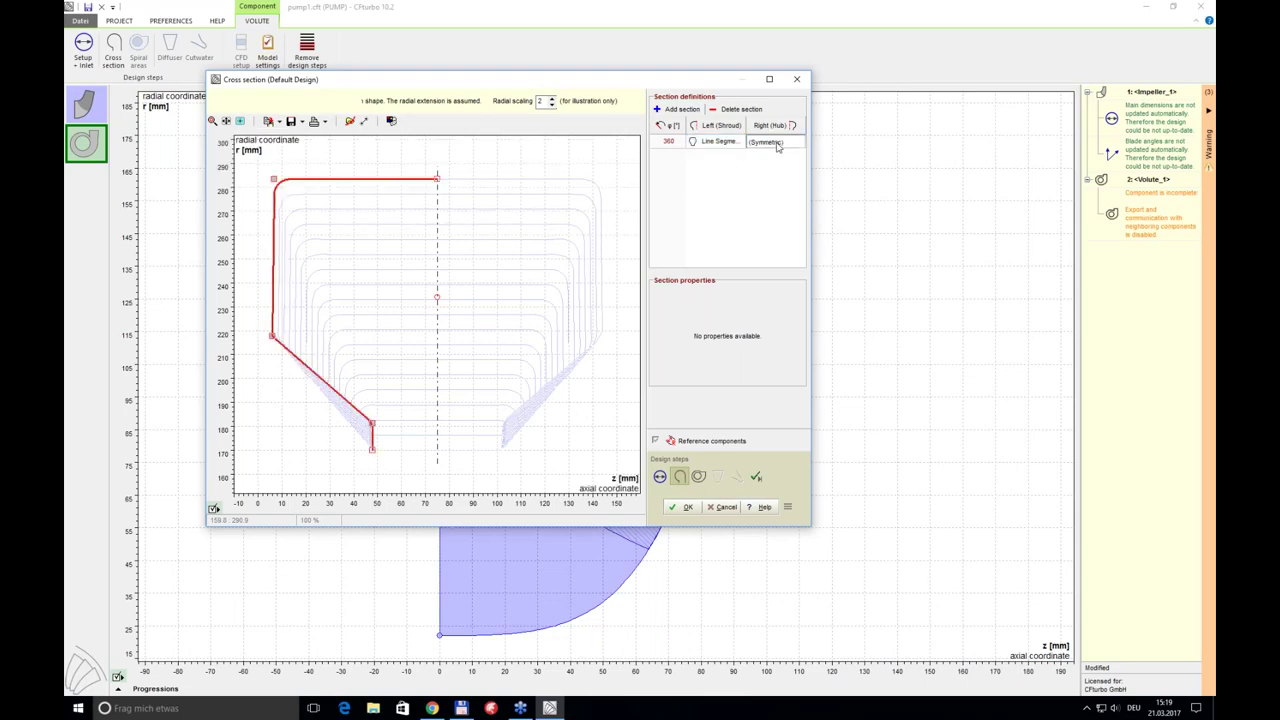
pyautogui.click(777, 143)
pyautogui.click(787, 175)
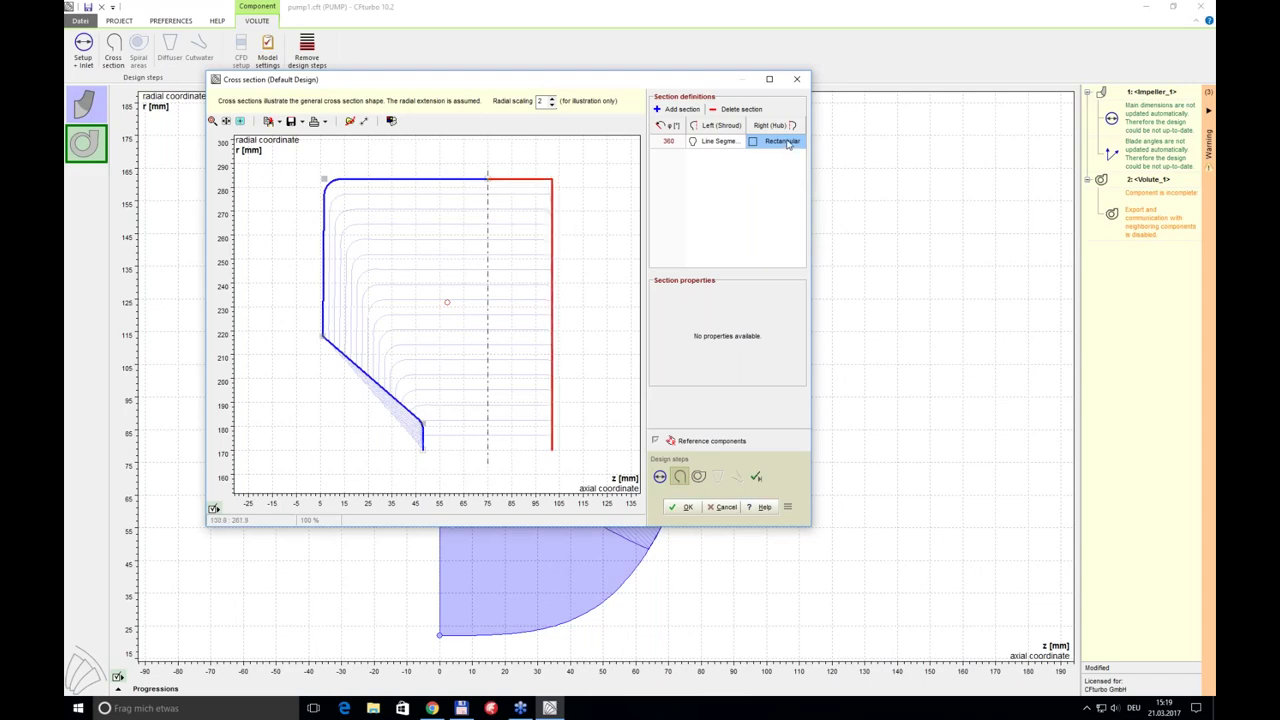
pyautogui.click(664, 111)
pyautogui.click(671, 141)
pyautogui.write('180')
pyautogui.press('Return')
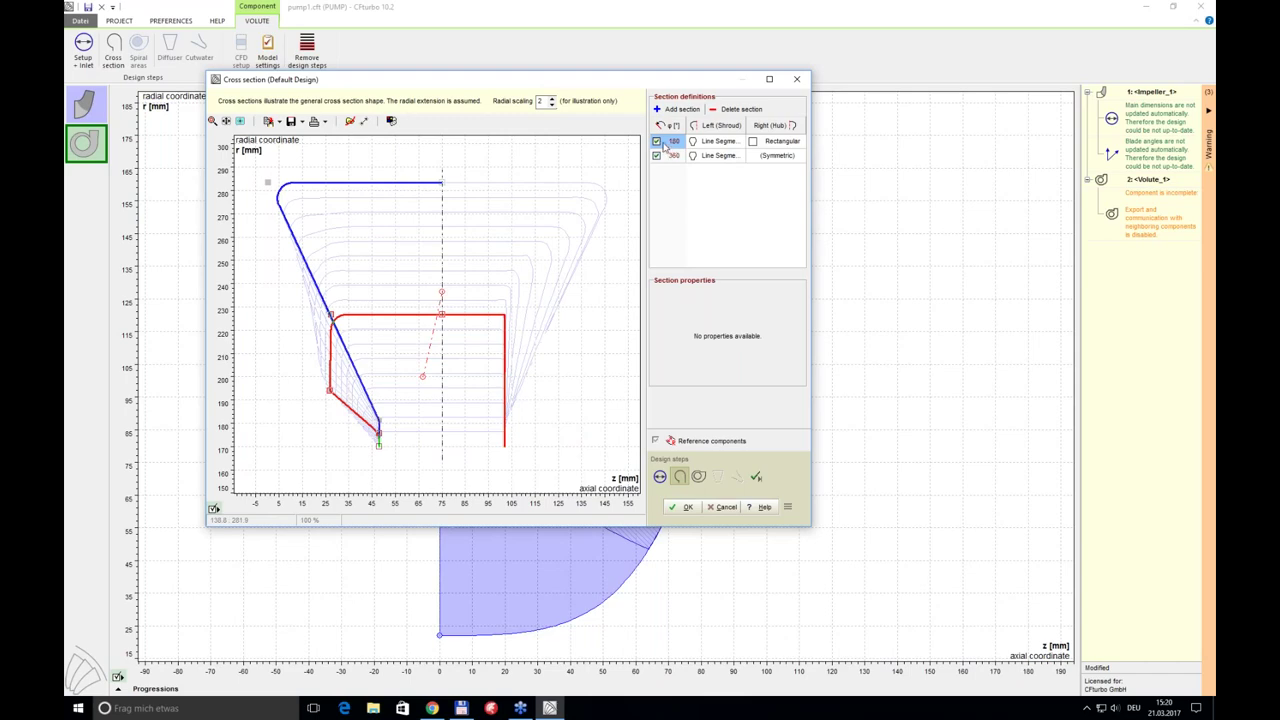
# - Delete the 180° section, set the remaining 360° section's shape to Round and accept the cross section
pyautogui.click(738, 109)
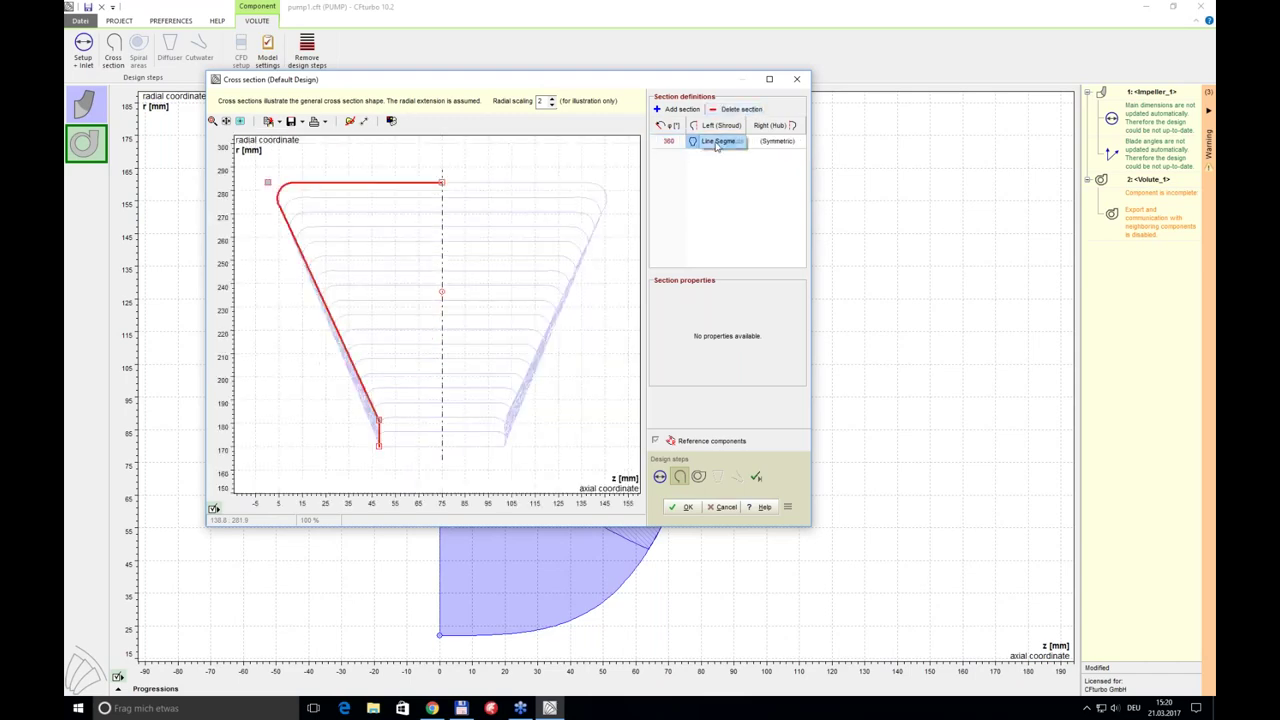
pyautogui.click(716, 146)
pyautogui.click(718, 184)
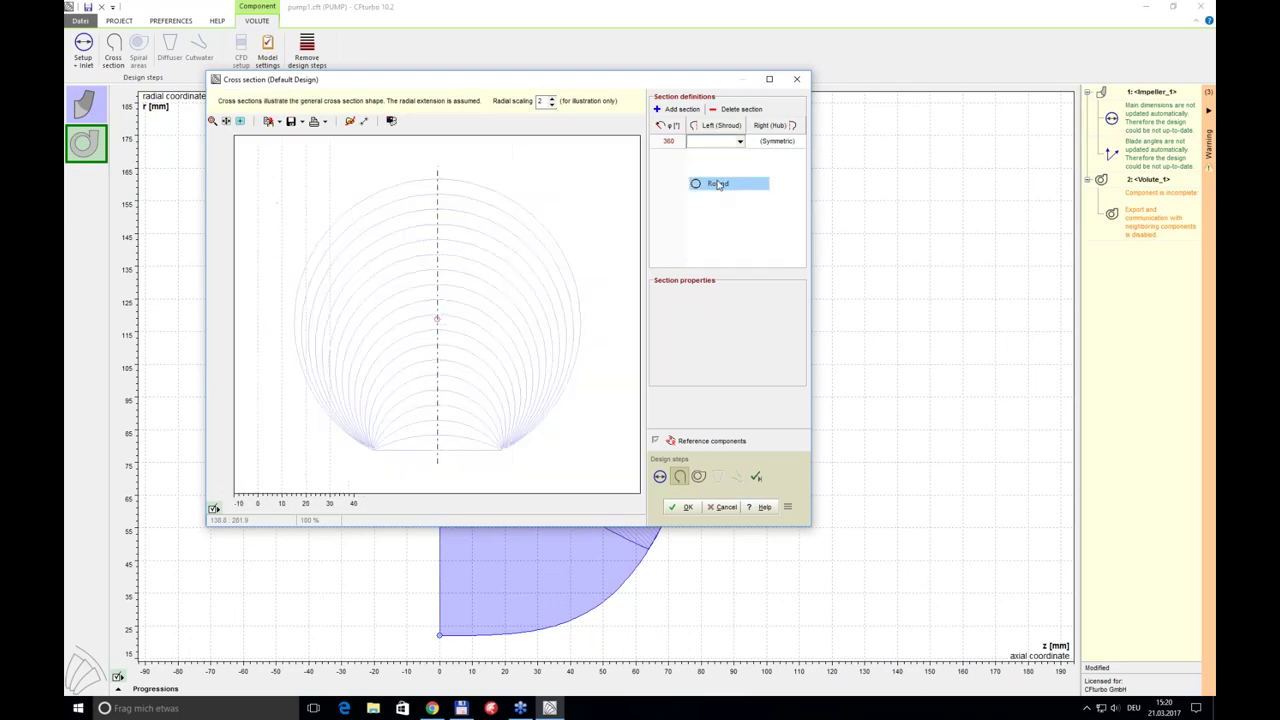
pyautogui.click(686, 508)
# - Open the spiral development areas design and close the cross sections and area progression views to enlarge the 3D preview
pyautogui.moveTo(655, 237)
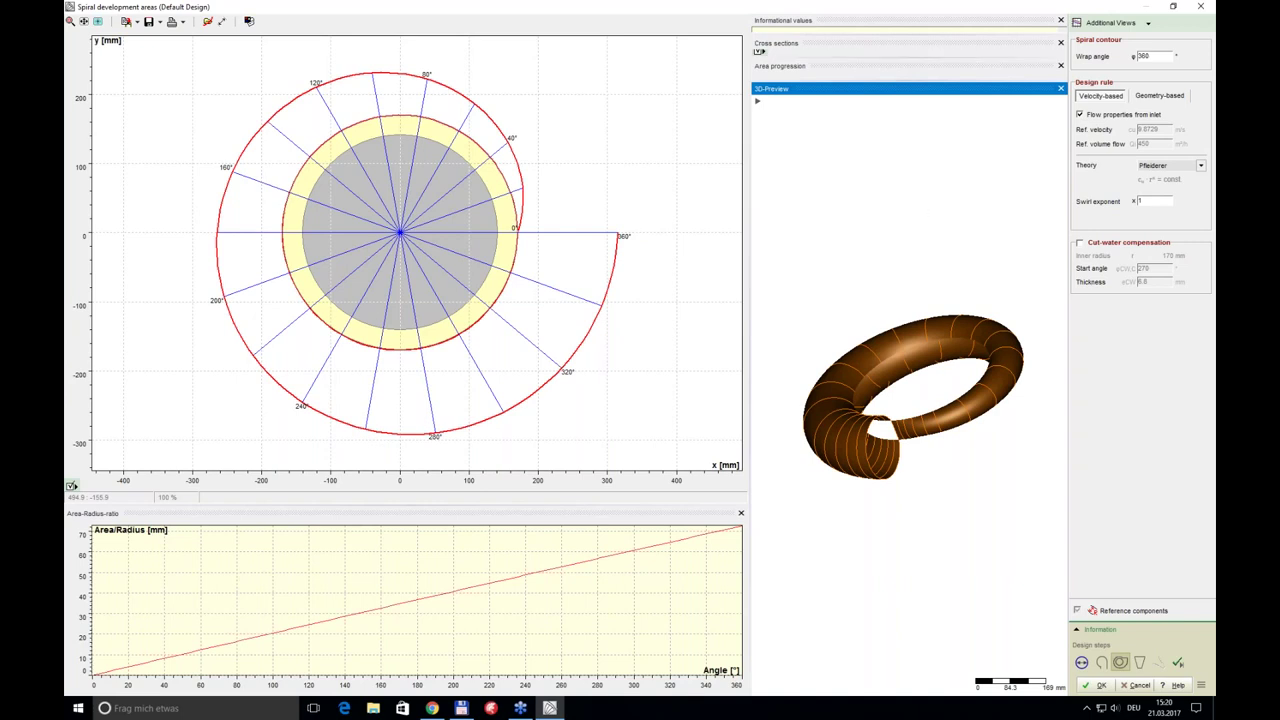
pyautogui.click(1057, 46)
pyautogui.click(1061, 43)
pyautogui.moveTo(910, 64); pyautogui.dragTo(917, 280)
pyautogui.click(1061, 45)
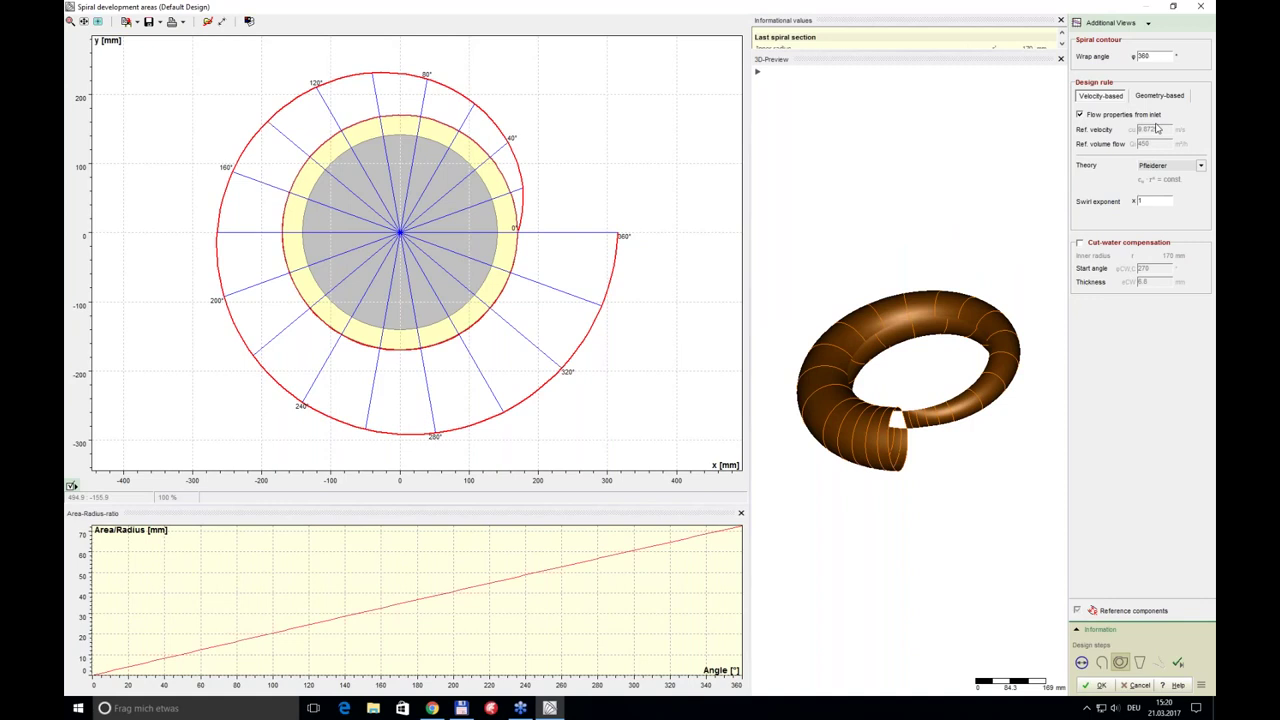
# - Apply the geometry-based design rule by end radius, check the radius progression options, accept the spiral and show the volute in the 3D model
pyautogui.click(1159, 95)
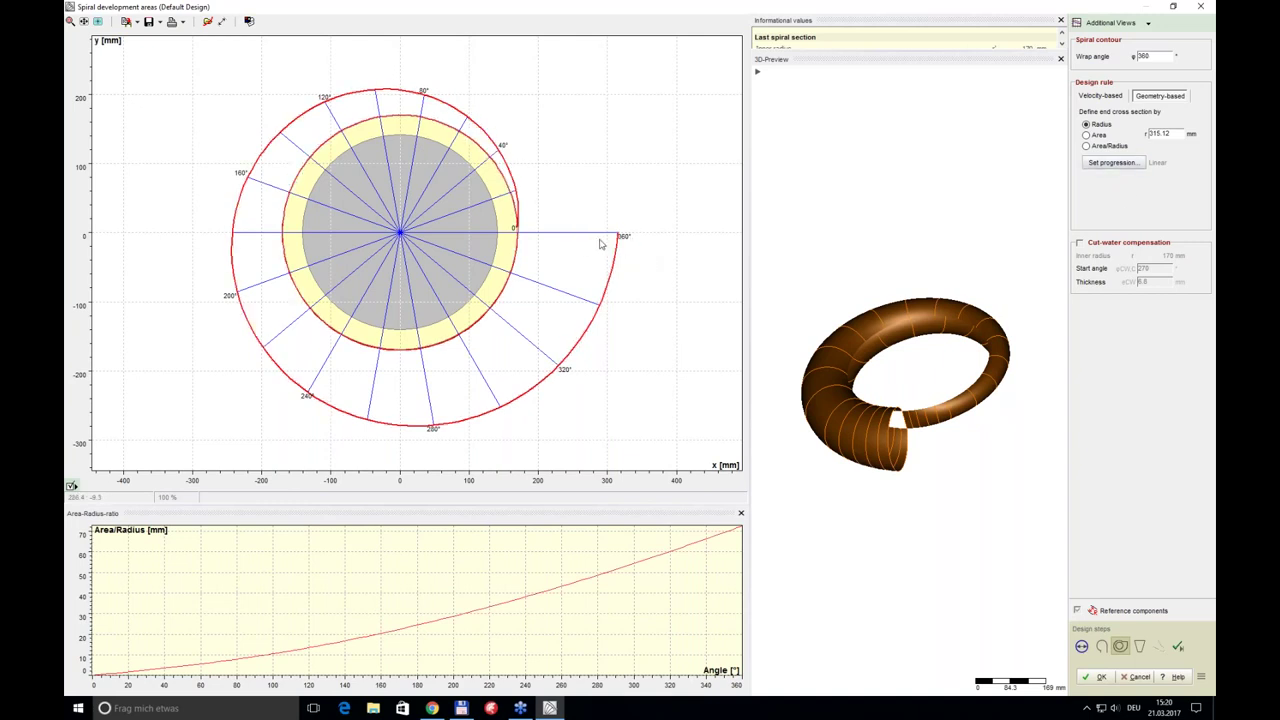
pyautogui.click(1113, 162)
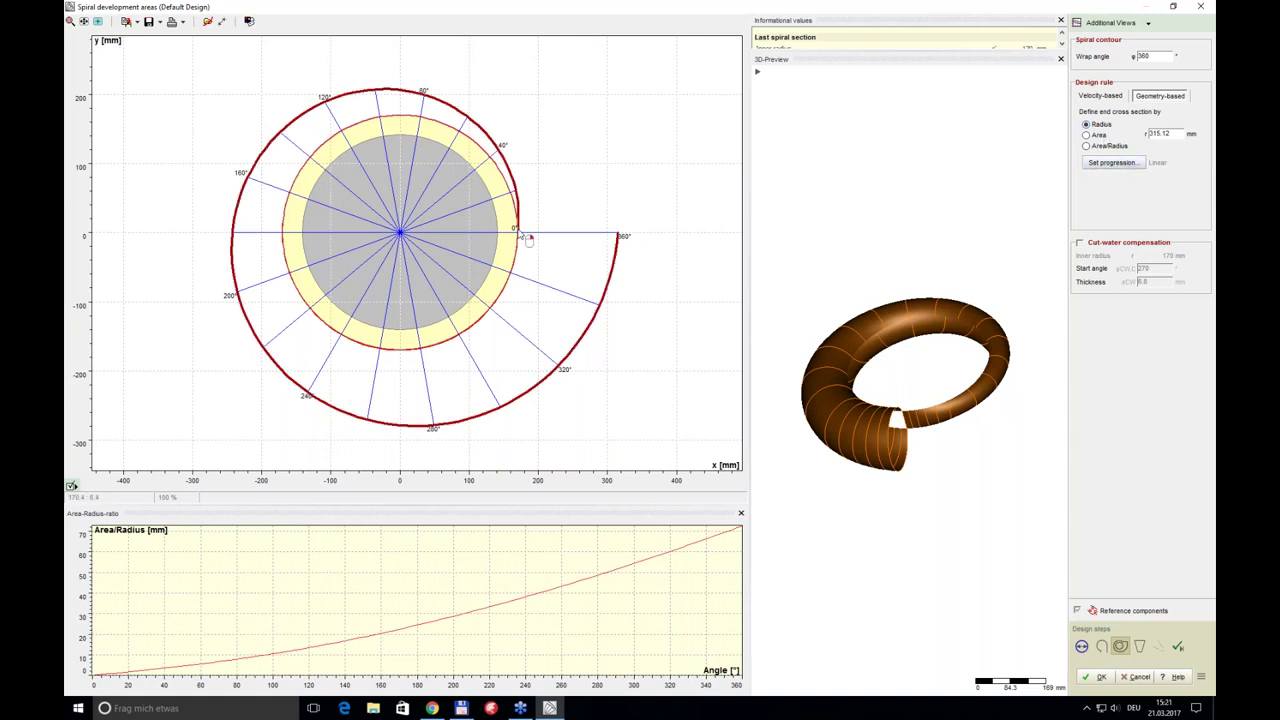
pyautogui.click(1113, 163)
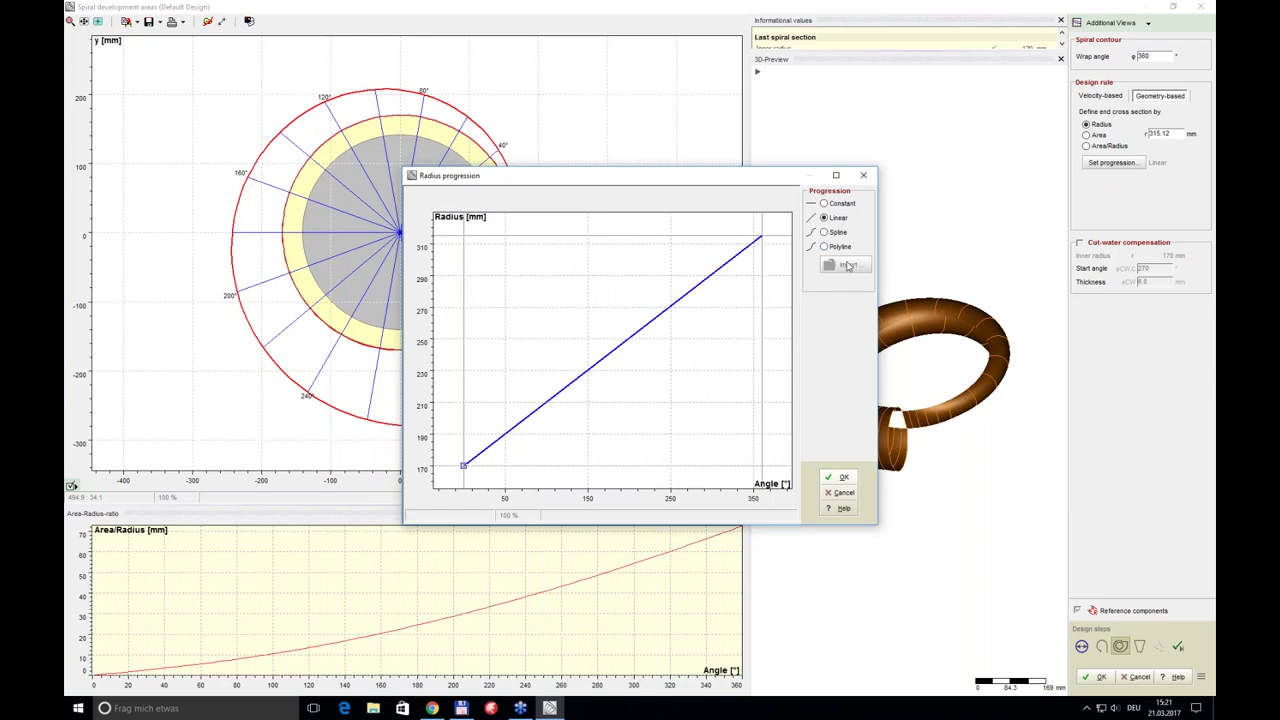
pyautogui.click(853, 492)
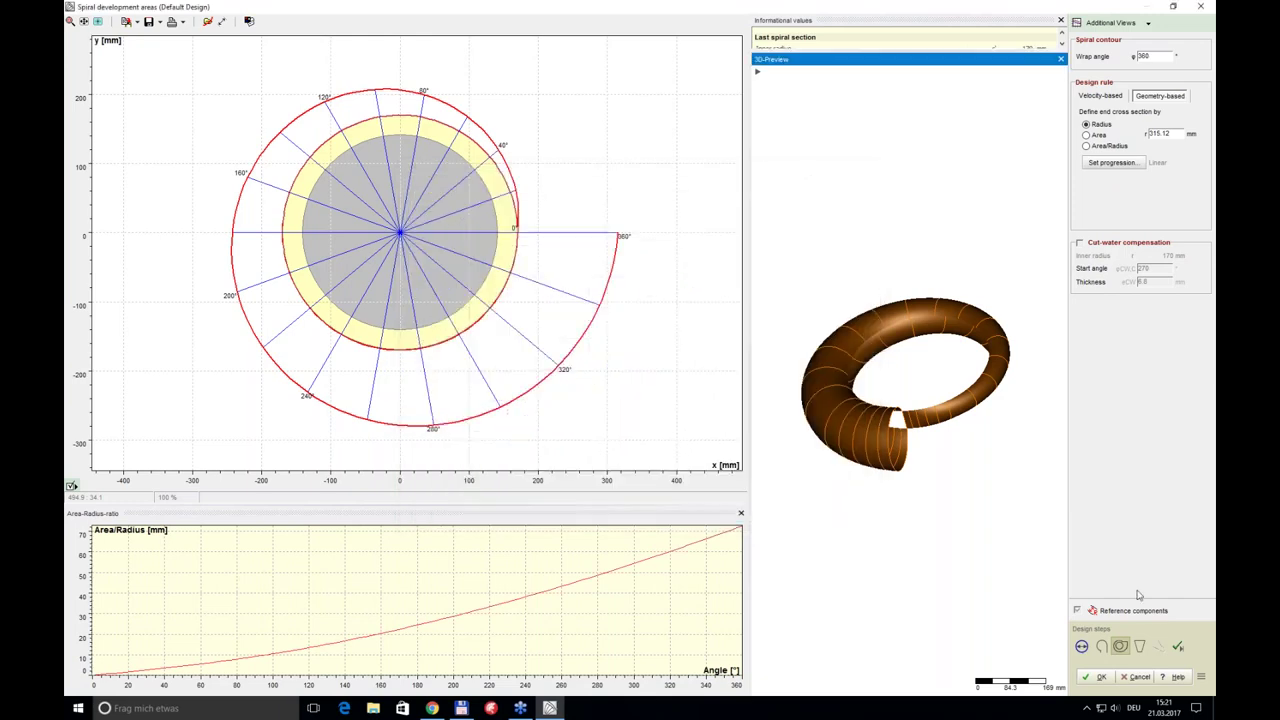
pyautogui.click(1100, 678)
pyautogui.click(638, 92)
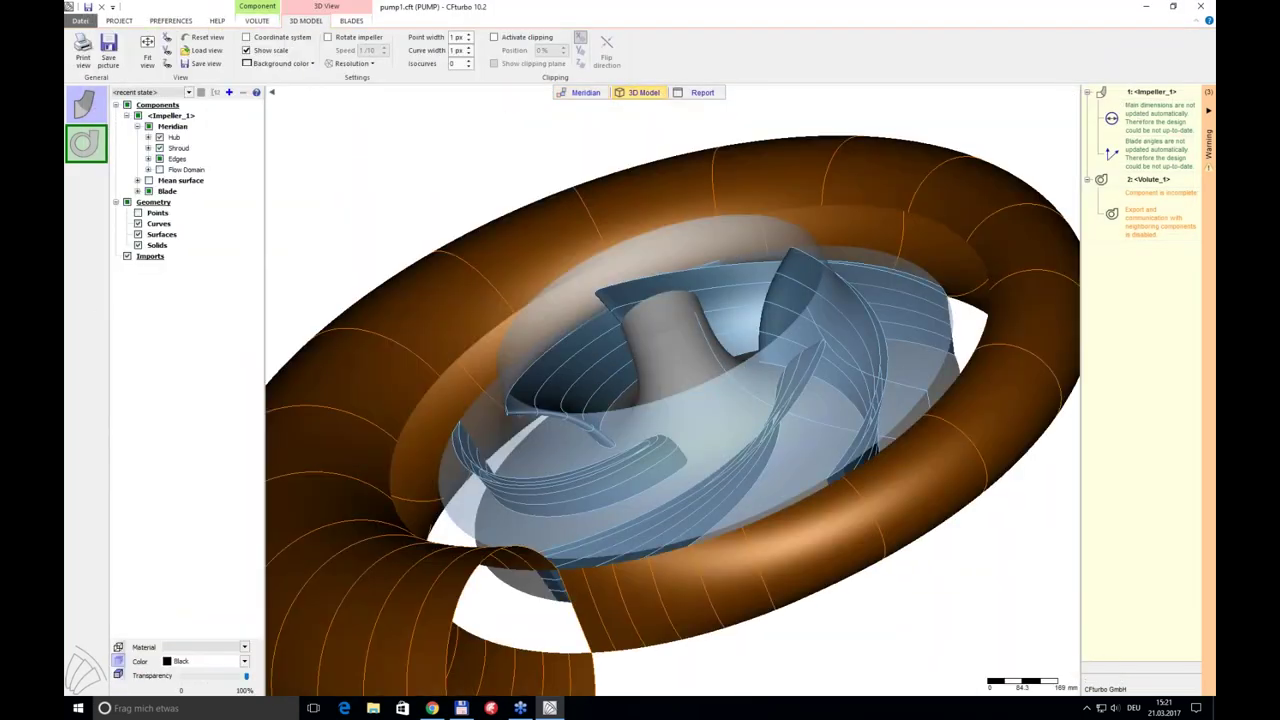
# - Orbit the 3D model to inspect the spiral around the impeller, and open the volute's diffuser design from the meridional view
pyautogui.moveTo(900, 330); pyautogui.dragTo(677, 200)
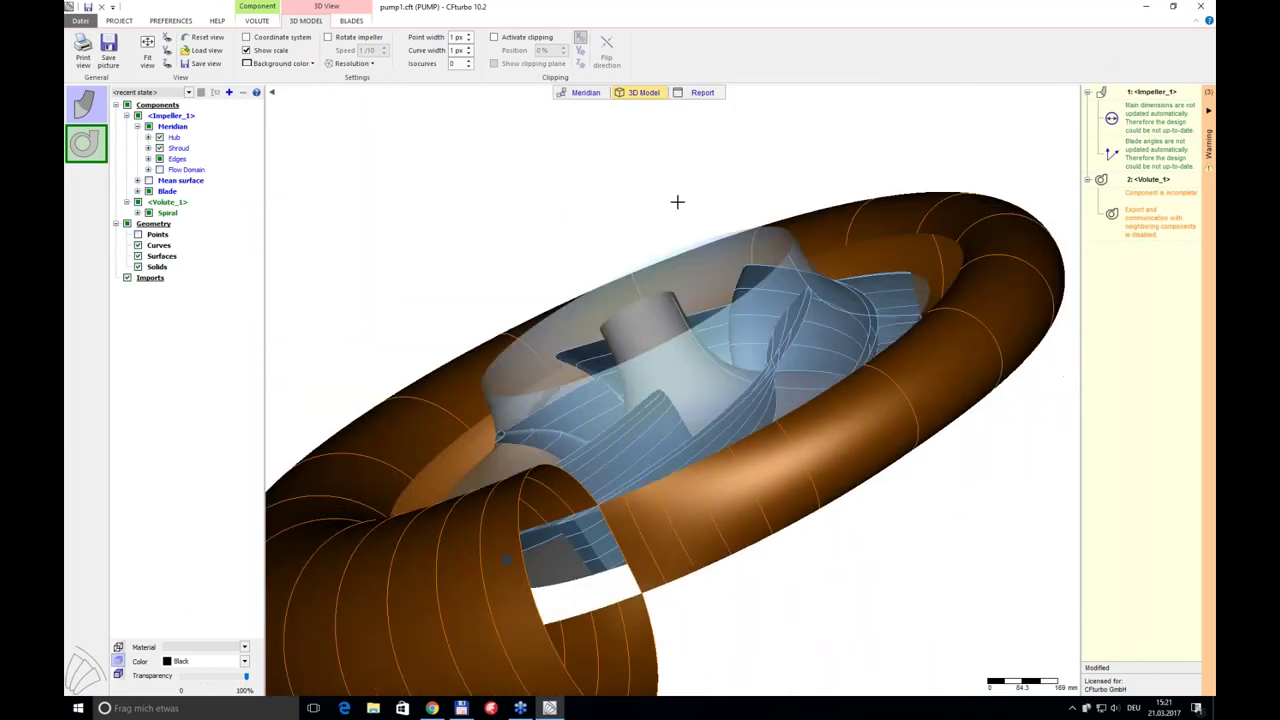
pyautogui.click(1204, 622)
pyautogui.click(575, 97)
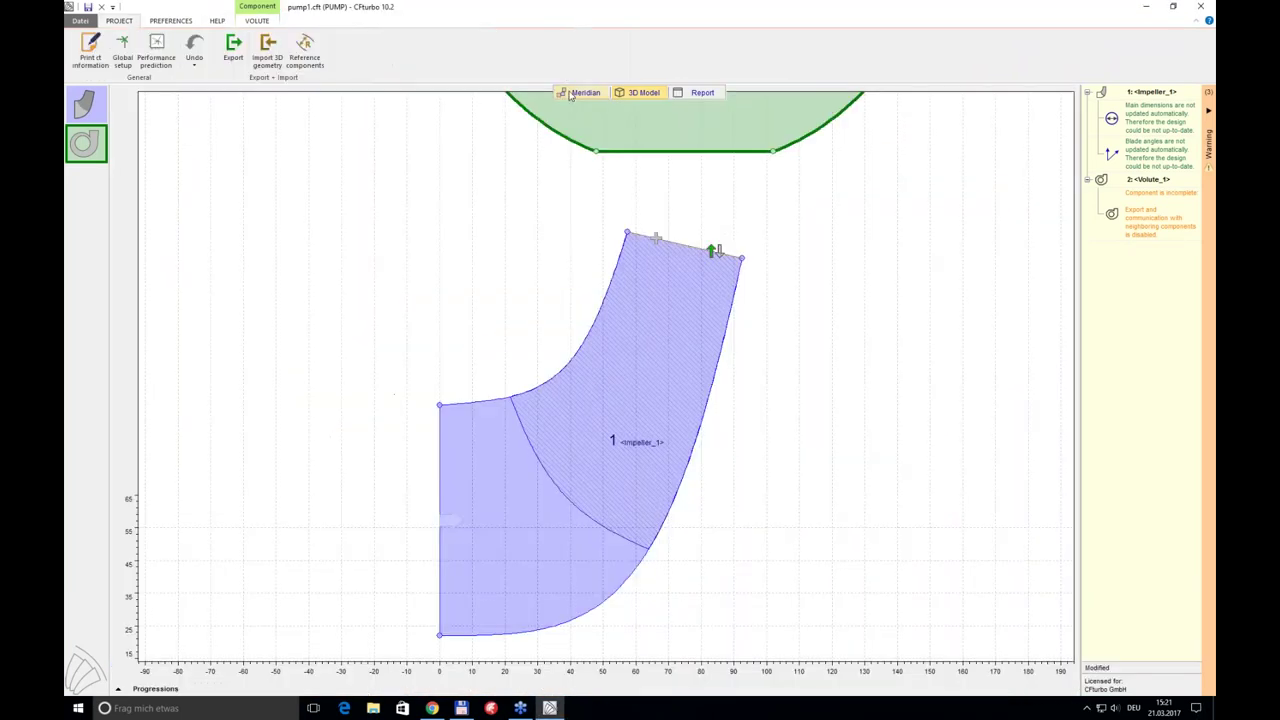
pyautogui.rightClick(802, 234)
pyautogui.click(829, 251)
pyautogui.moveTo(645, 258)
pyautogui.click(612, 289)
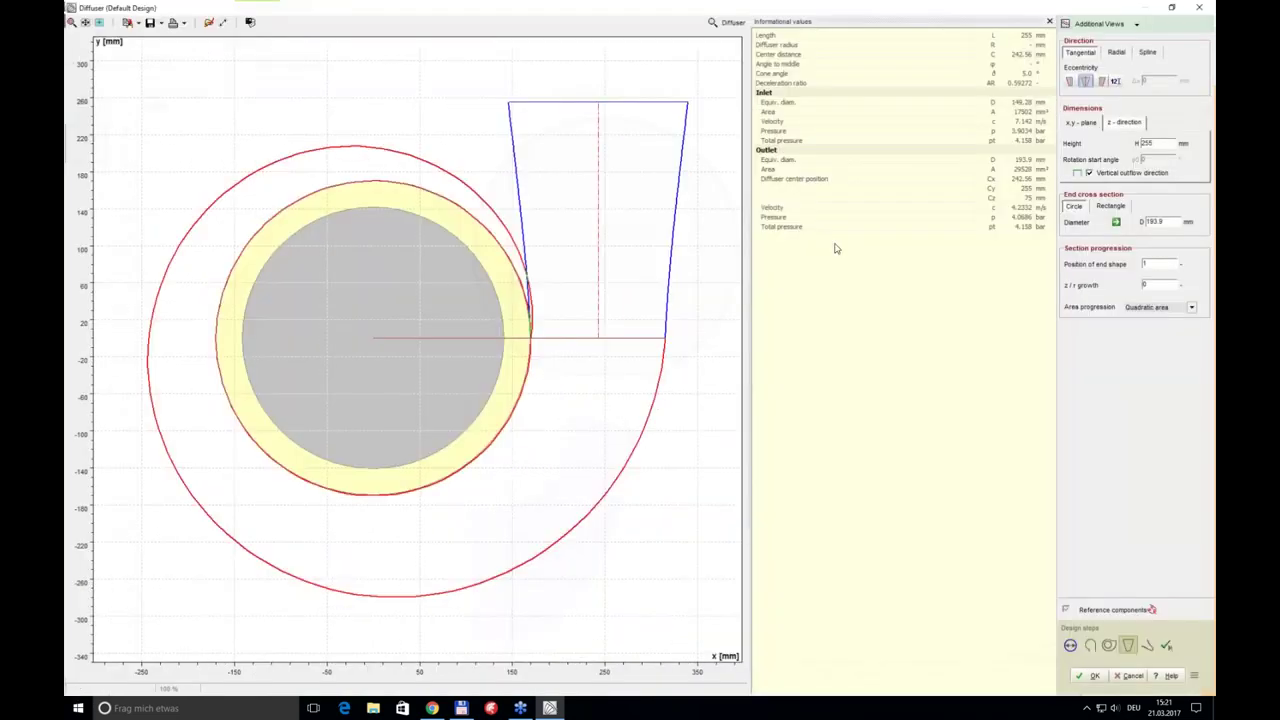
# - Set the diffuser's circular end cross section to 175 mm diameter and its height to about 300 mm, accept, and show it in 3D
pyautogui.doubleClick(1155, 221)
pyautogui.write('175')
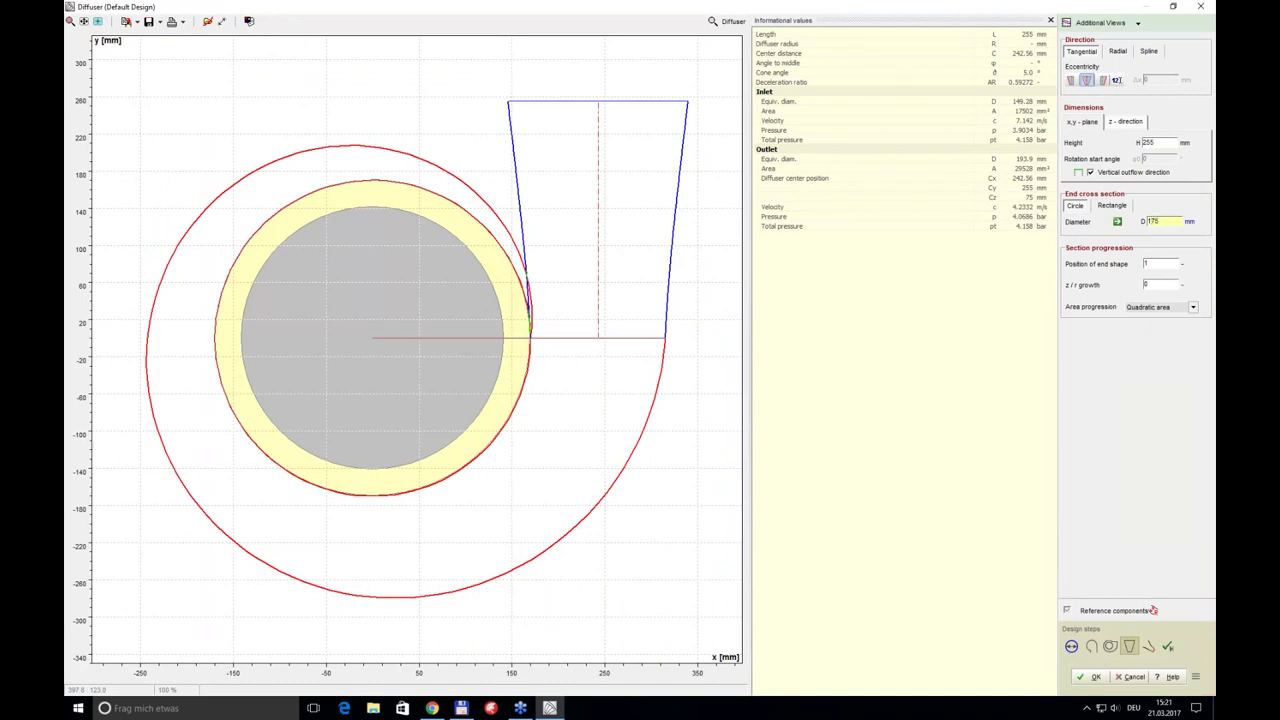
pyautogui.press('Return')
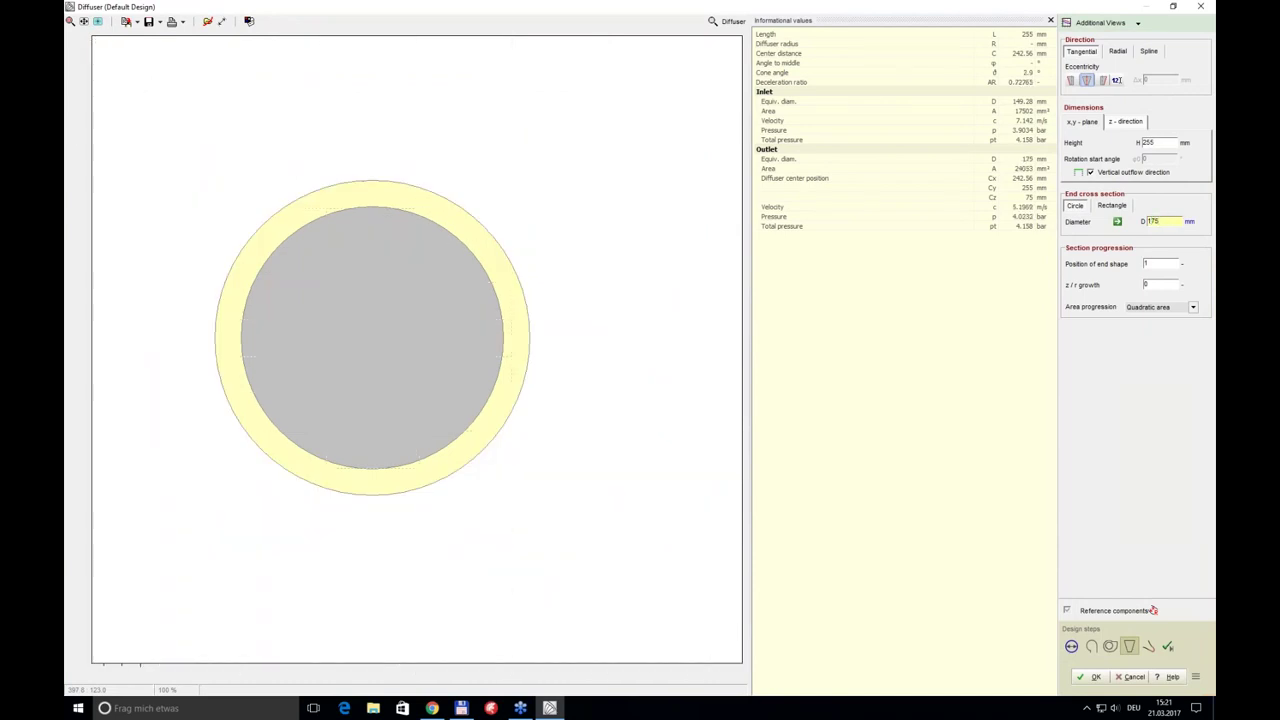
pyautogui.doubleClick(1160, 142)
pyautogui.write('3')
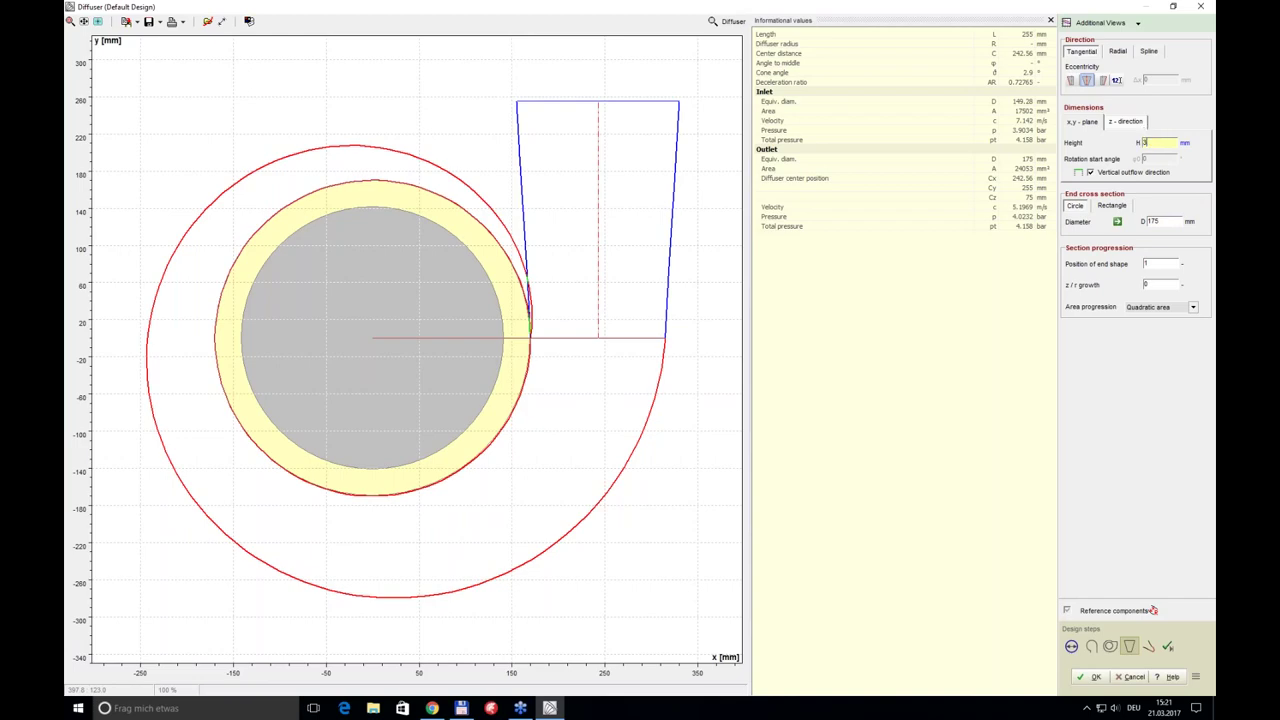
pyautogui.click(1095, 676)
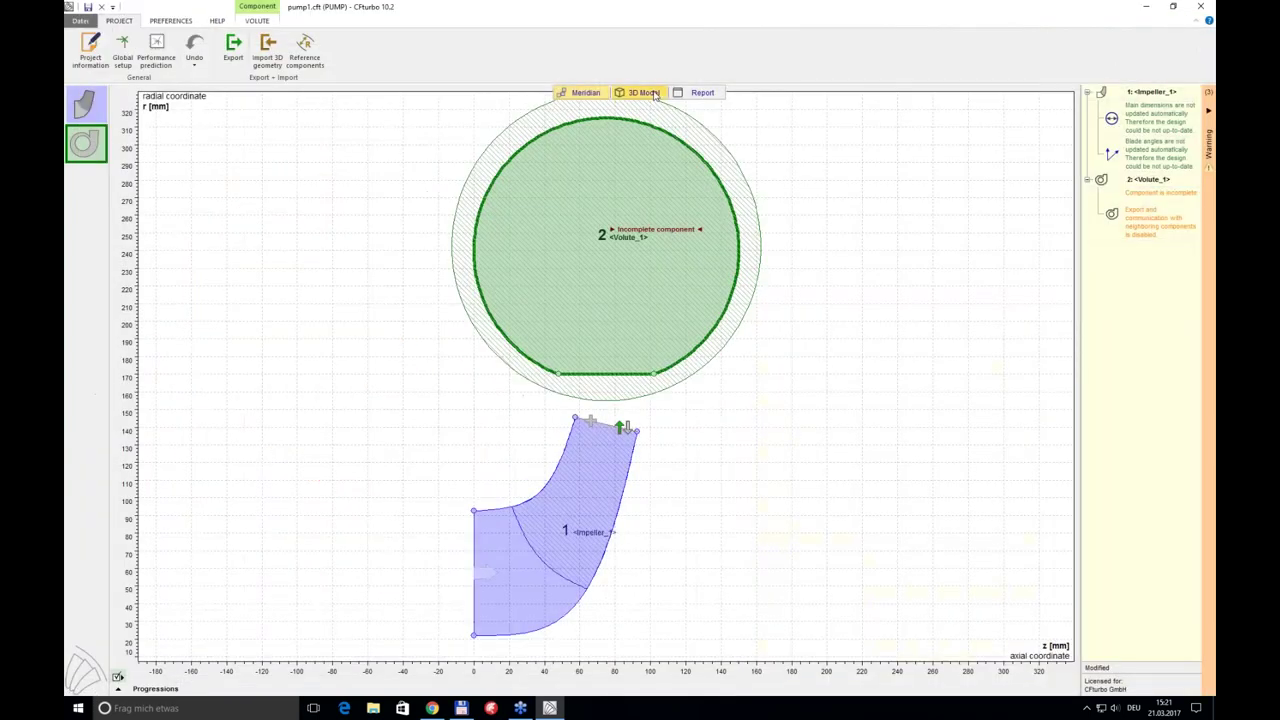
pyautogui.click(643, 92)
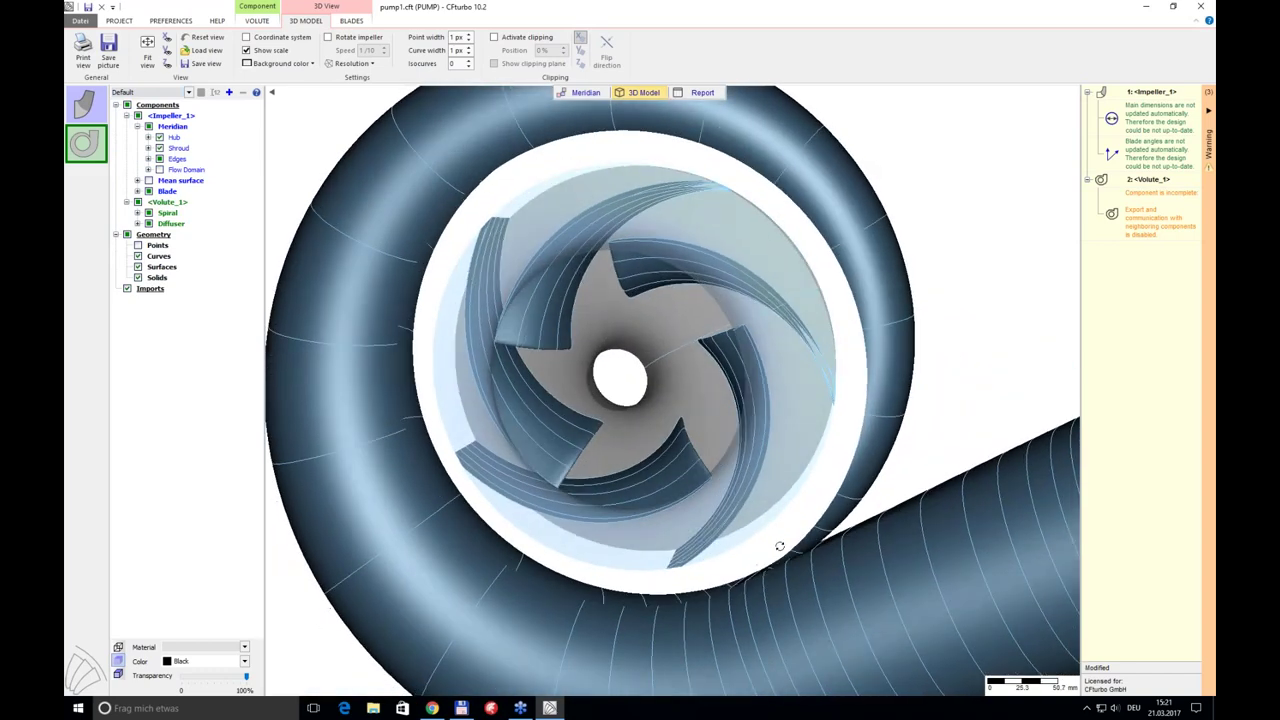
# - Design the volute's cut-water in Fillet mode with a 5 mm fillet radius, update the preview, accept, and show the 3D model
pyautogui.click(577, 93)
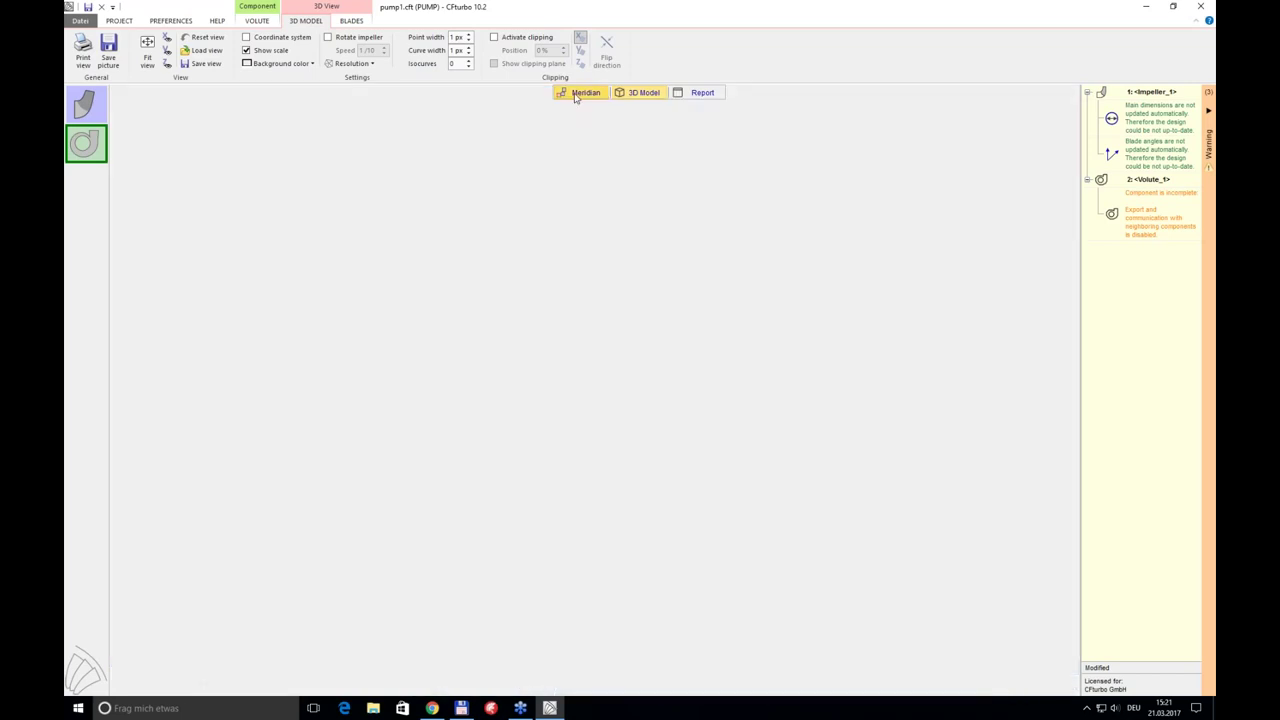
pyautogui.click(599, 246)
pyautogui.click(631, 296)
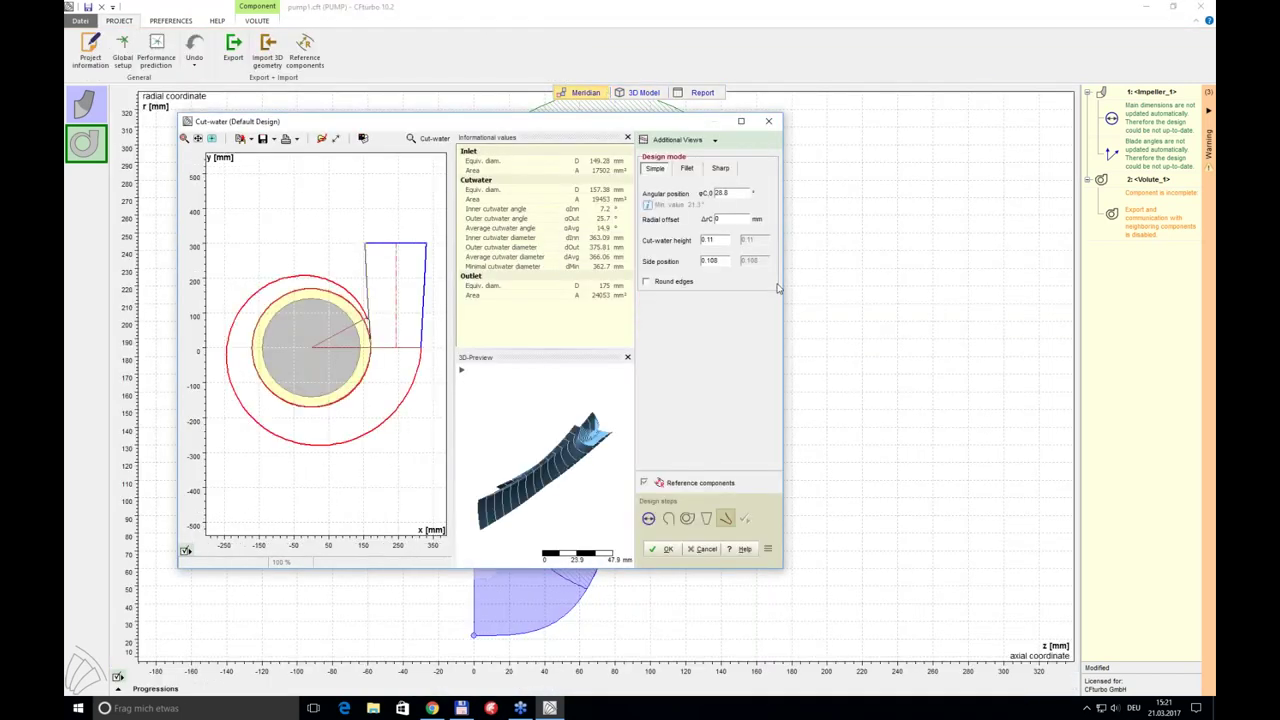
pyautogui.click(688, 168)
pyautogui.doubleClick(745, 186)
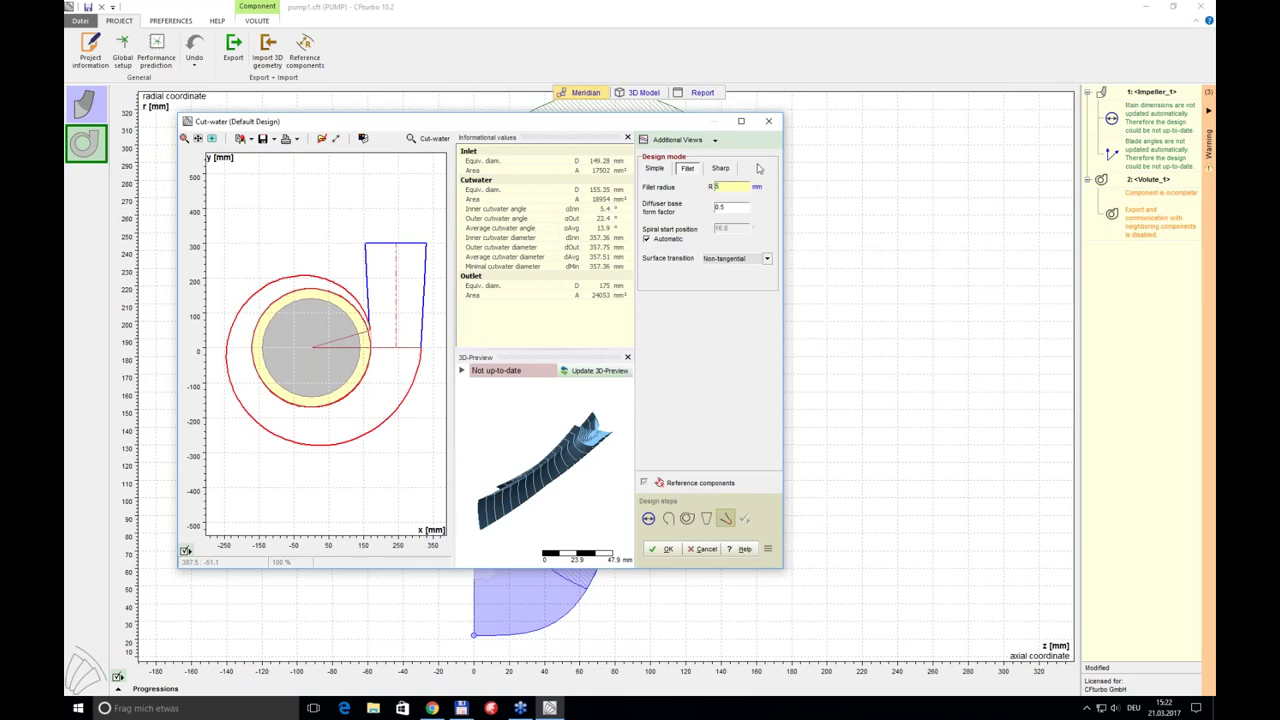
pyautogui.moveTo(728, 204); pyautogui.dragTo(729, 214)
pyautogui.click(601, 371)
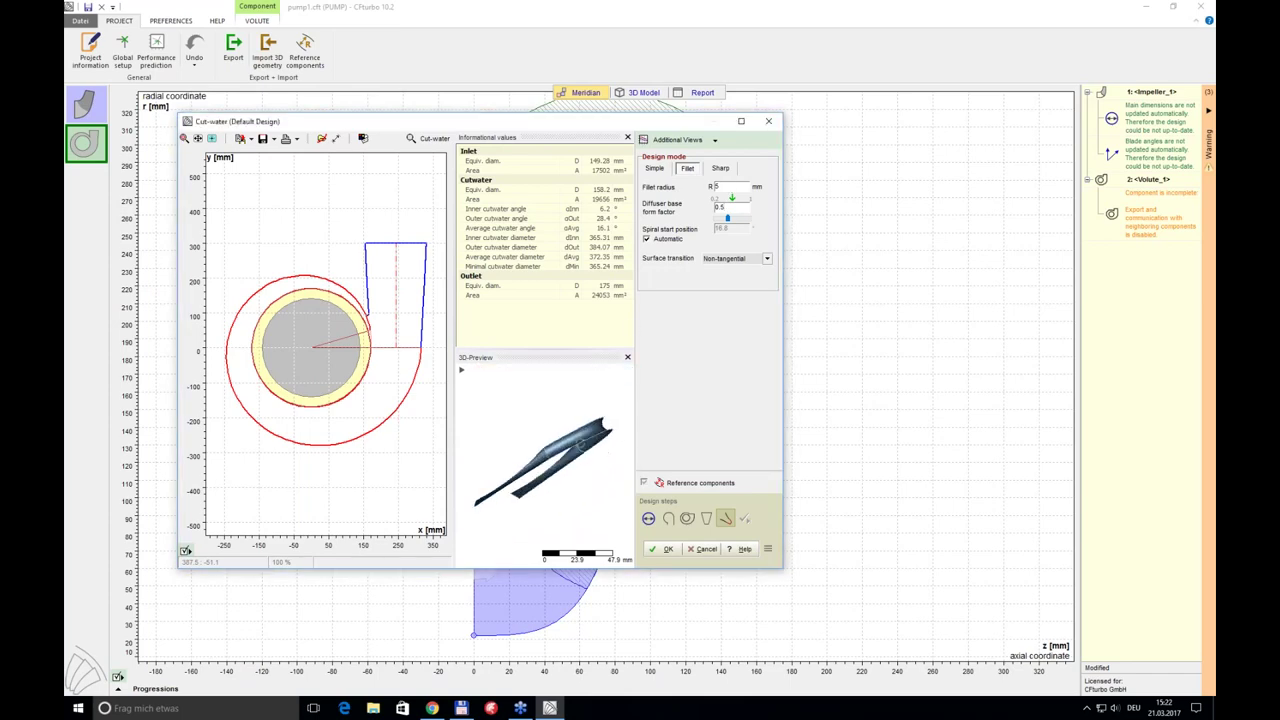
pyautogui.click(663, 549)
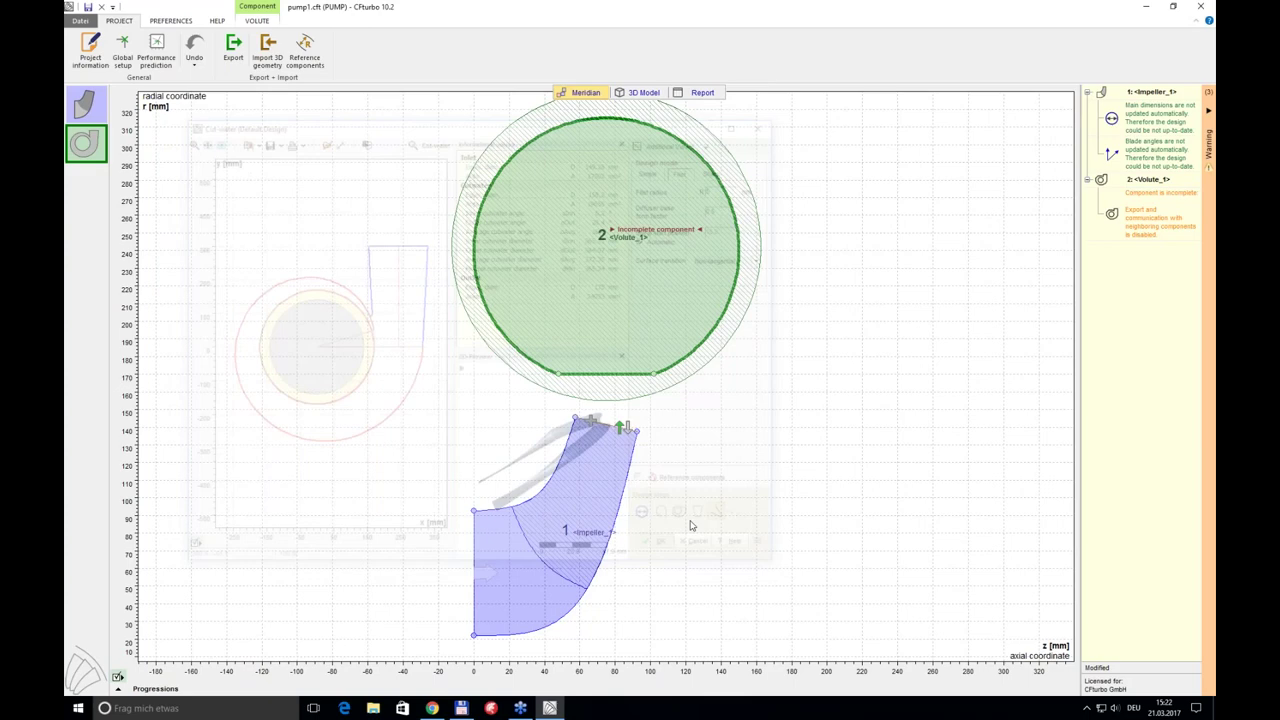
pyautogui.click(643, 92)
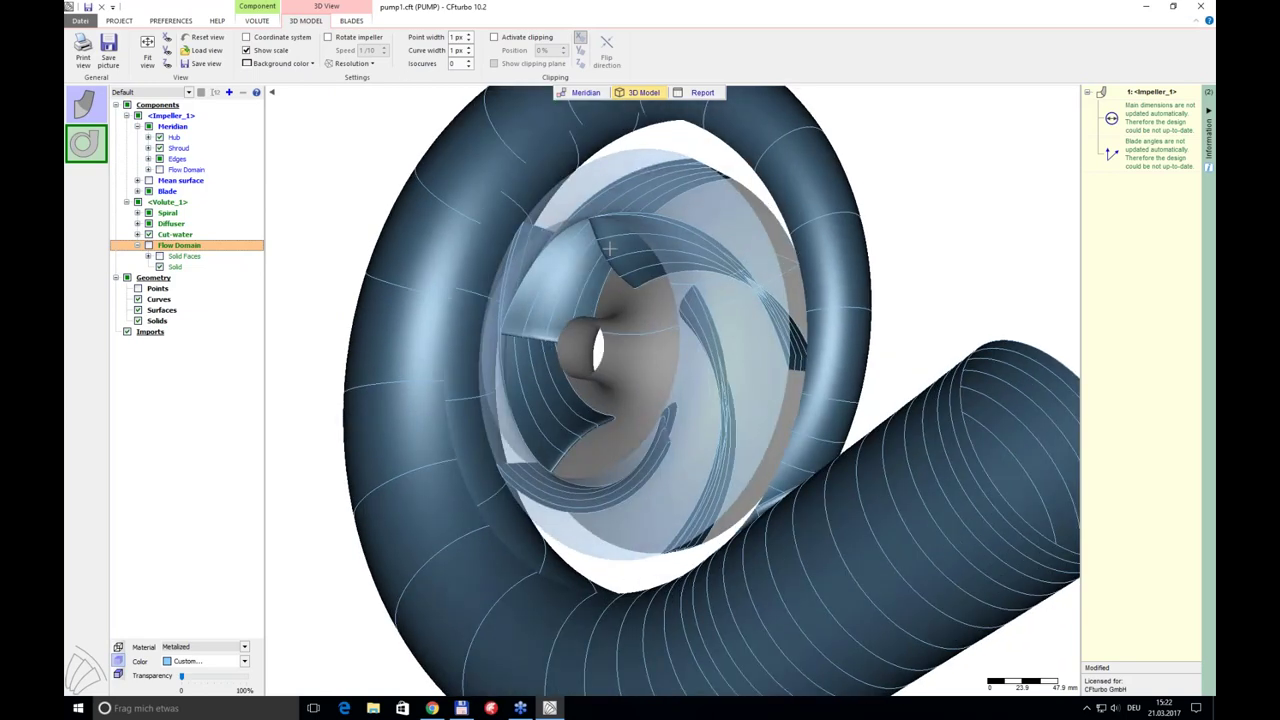
# - Open the impeller's main dimensions from the meridional view, set the hub diameter to 0 mm and accept
pyautogui.click(583, 93)
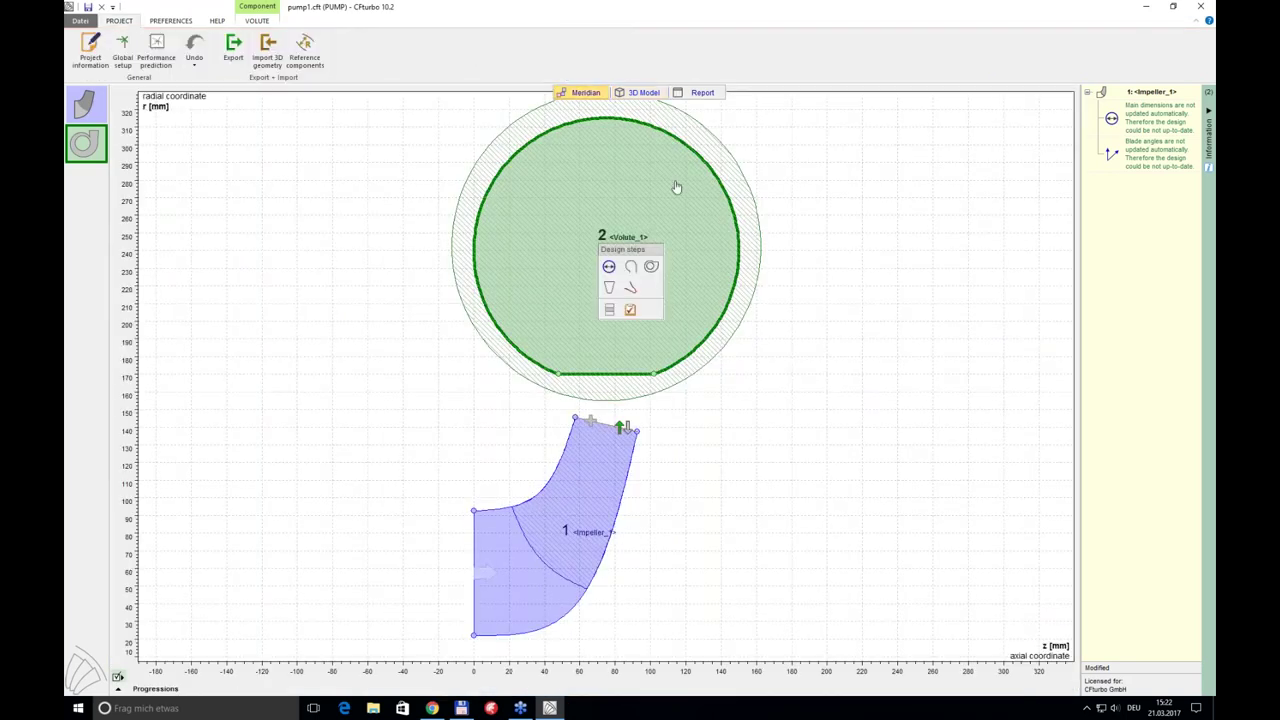
pyautogui.click(572, 521)
pyautogui.click(573, 563)
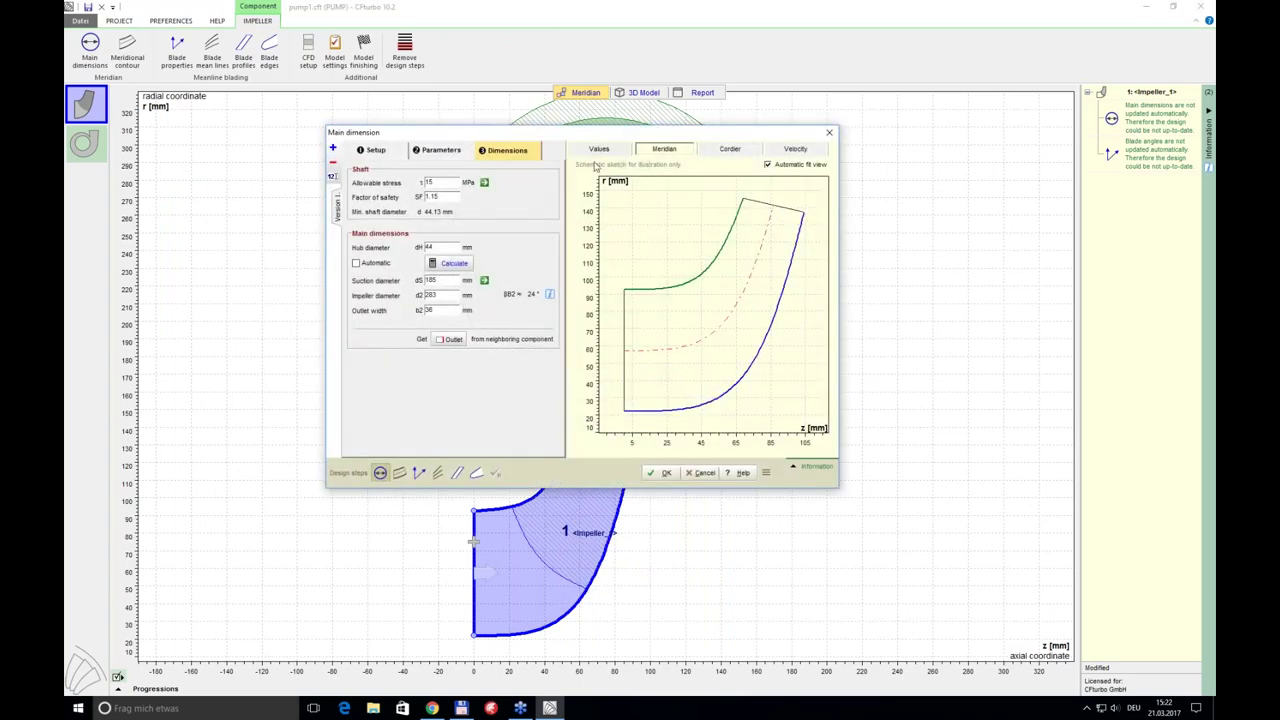
pyautogui.moveTo(593, 140); pyautogui.dragTo(615, 146)
pyautogui.click(464, 254)
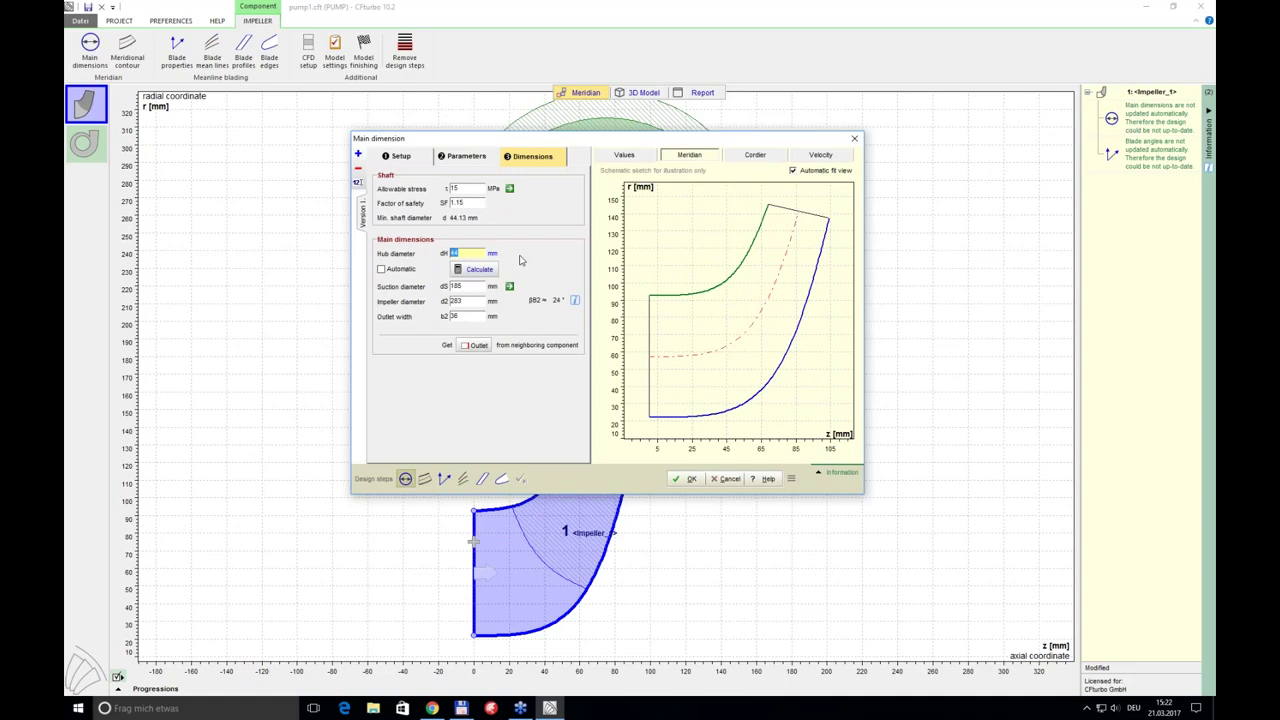
pyautogui.press('BackSpace')
pyautogui.click(683, 480)
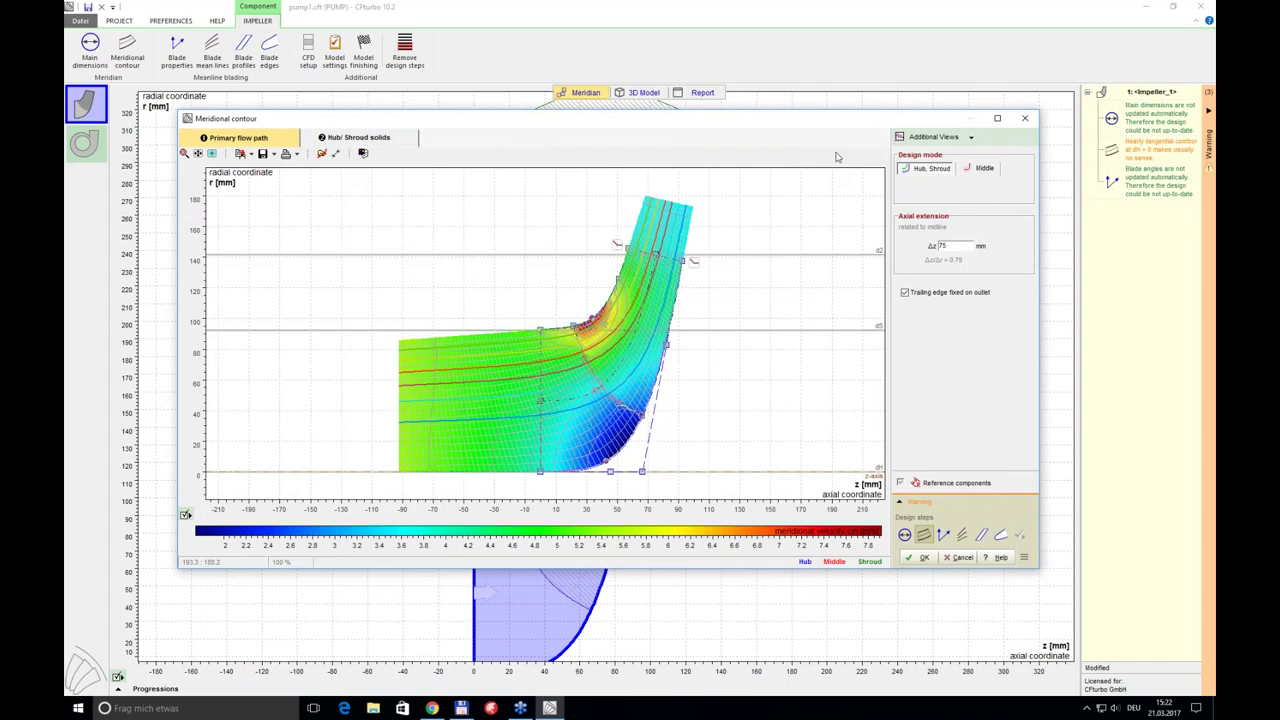
# - Hide the meridional flow display, add an inlet curve to the hub contour and make it a Bezier curve
pyautogui.click(838, 153)
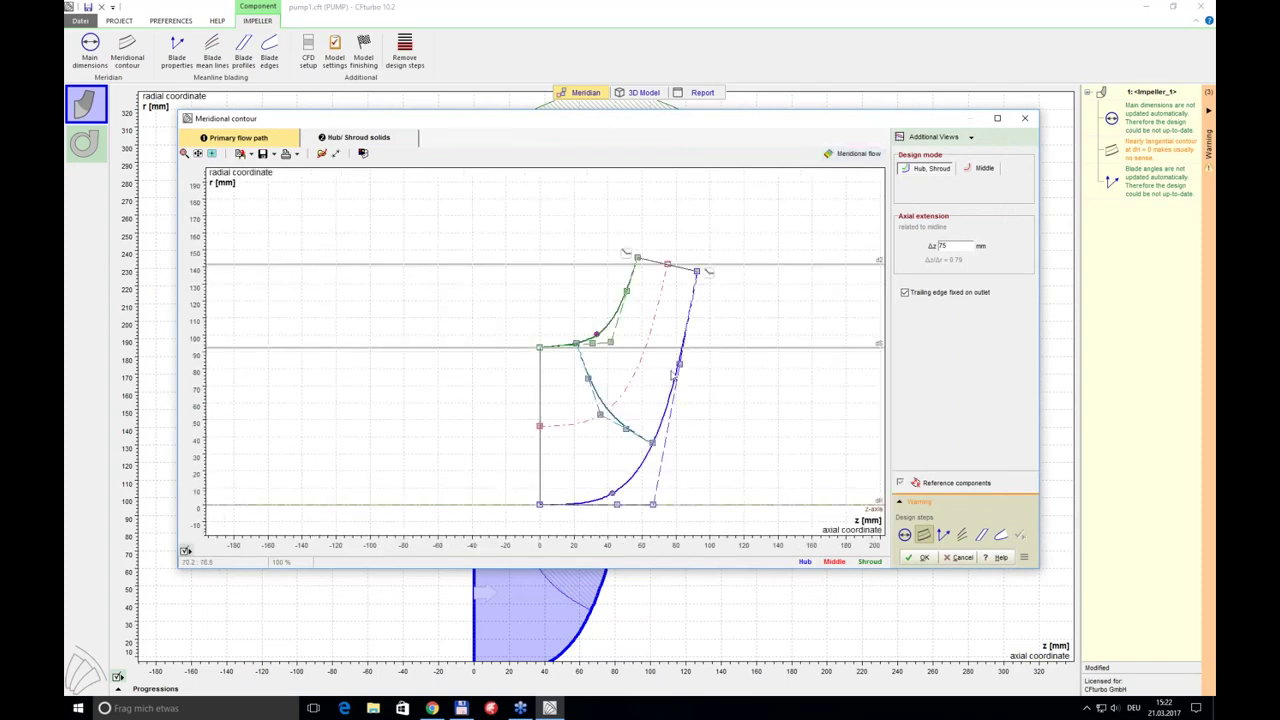
pyautogui.rightClick(637, 490)
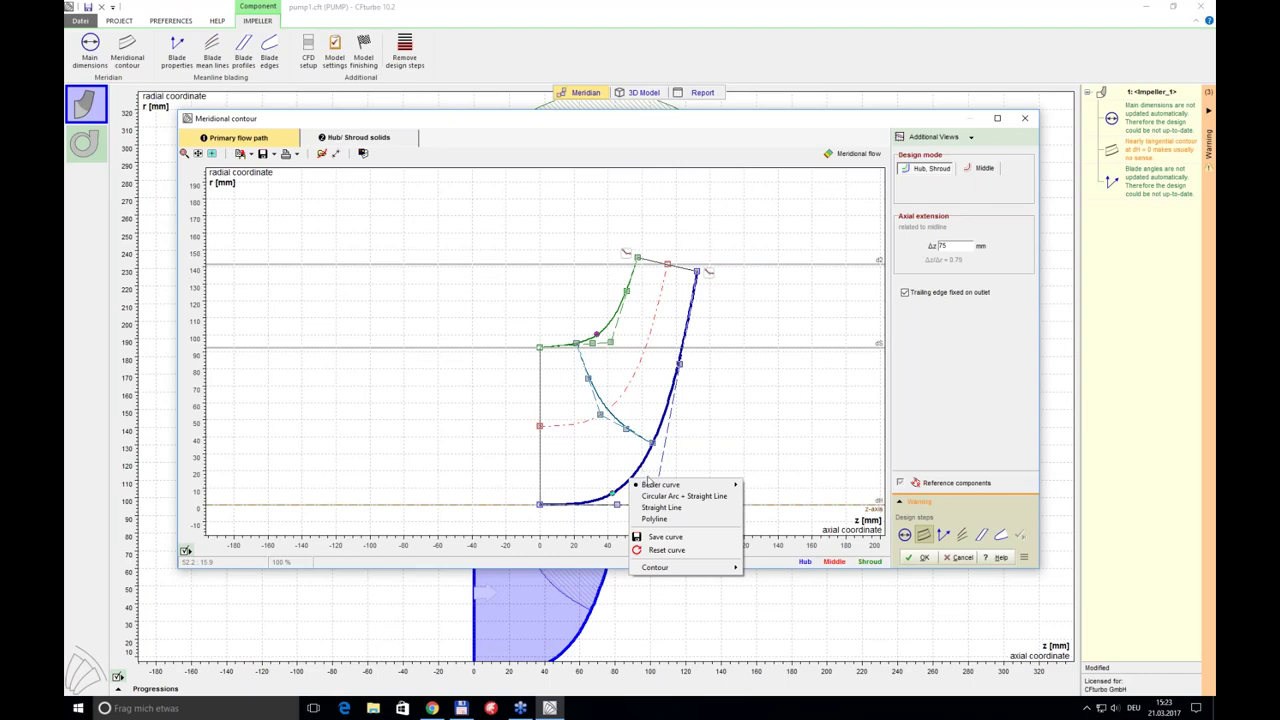
pyautogui.moveTo(653, 568)
pyautogui.click(608, 569)
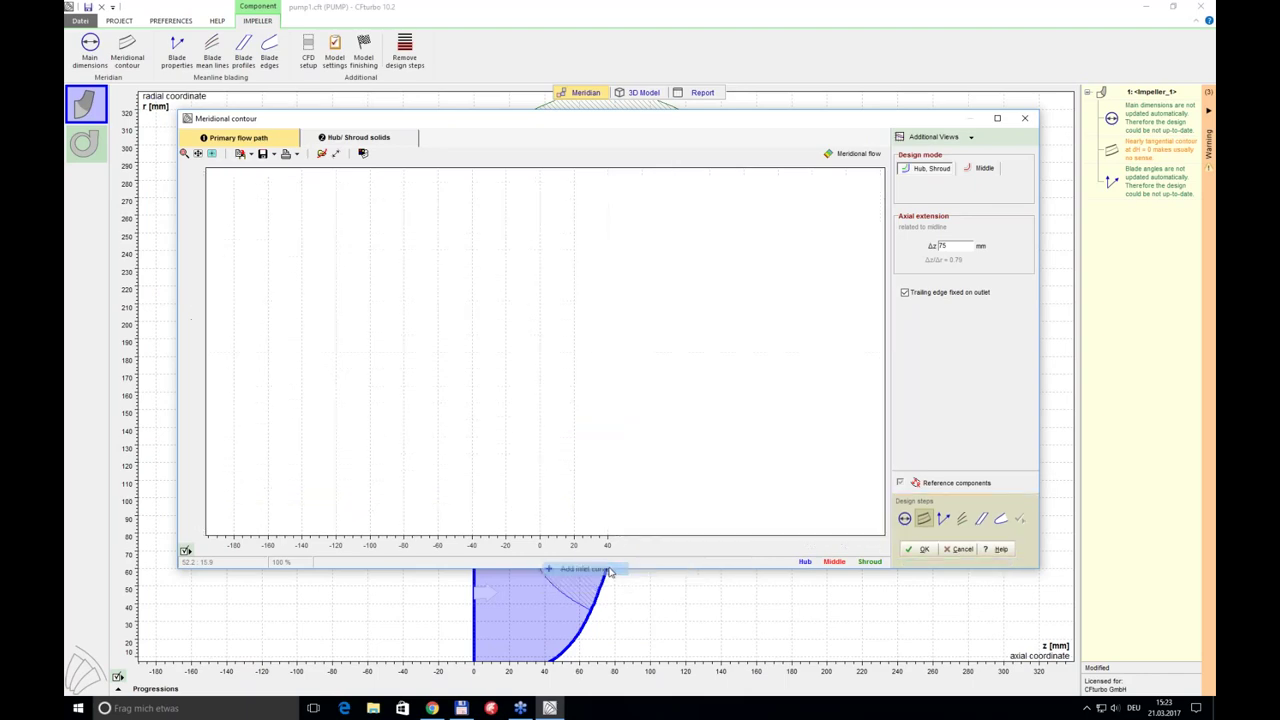
pyautogui.rightClick(594, 497)
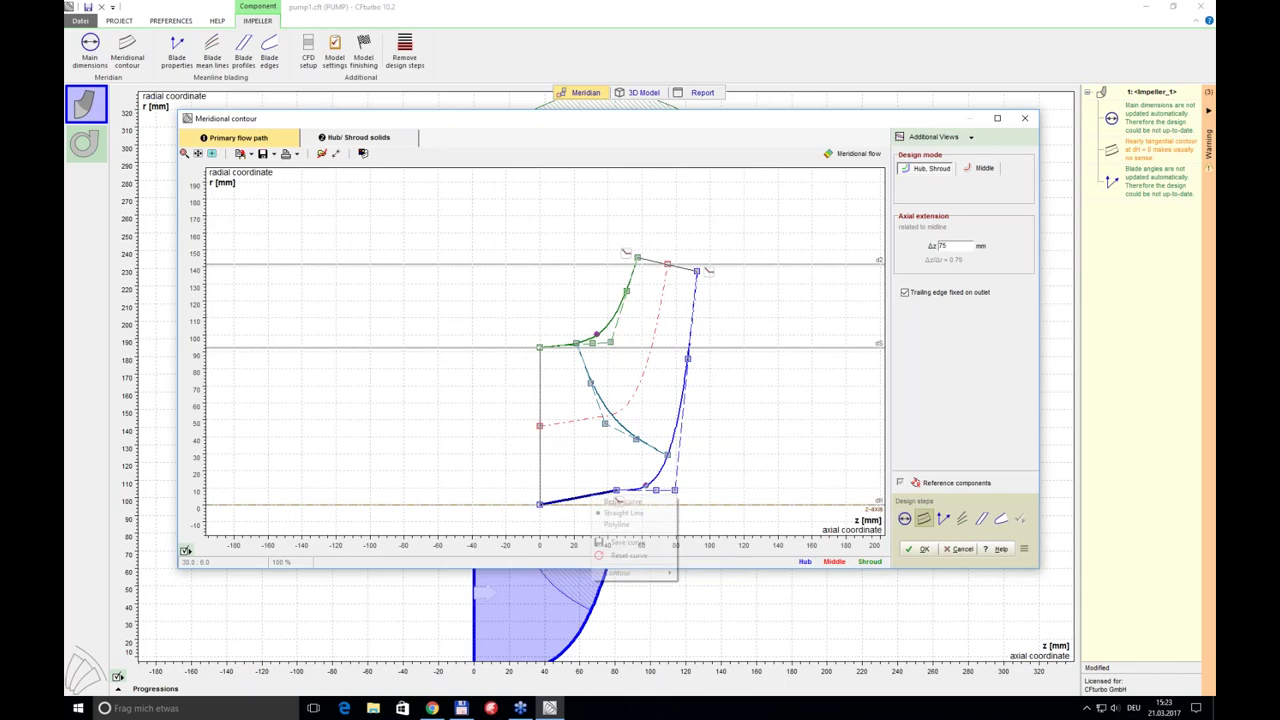
pyautogui.click(613, 503)
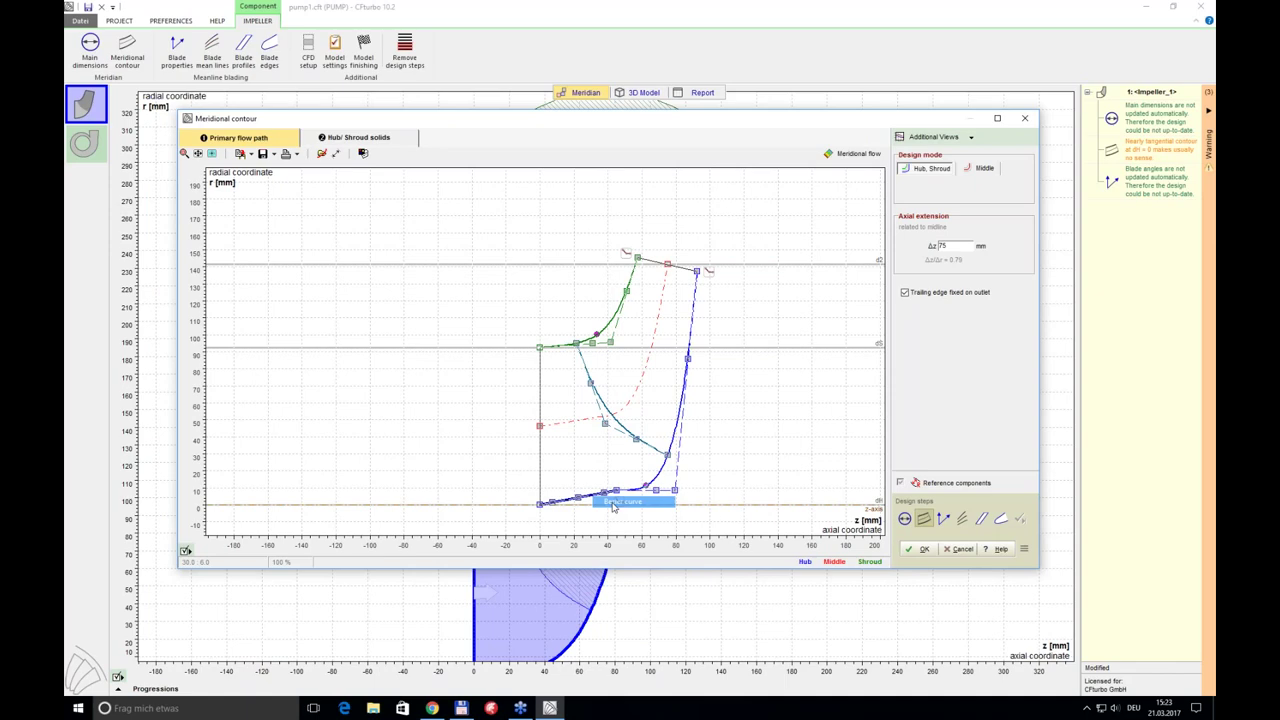
# - Move the inlet Bezier curve's control points along the axis and try an angle of 0° for its end control point
pyautogui.moveTo(604, 493); pyautogui.dragTo(628, 510)
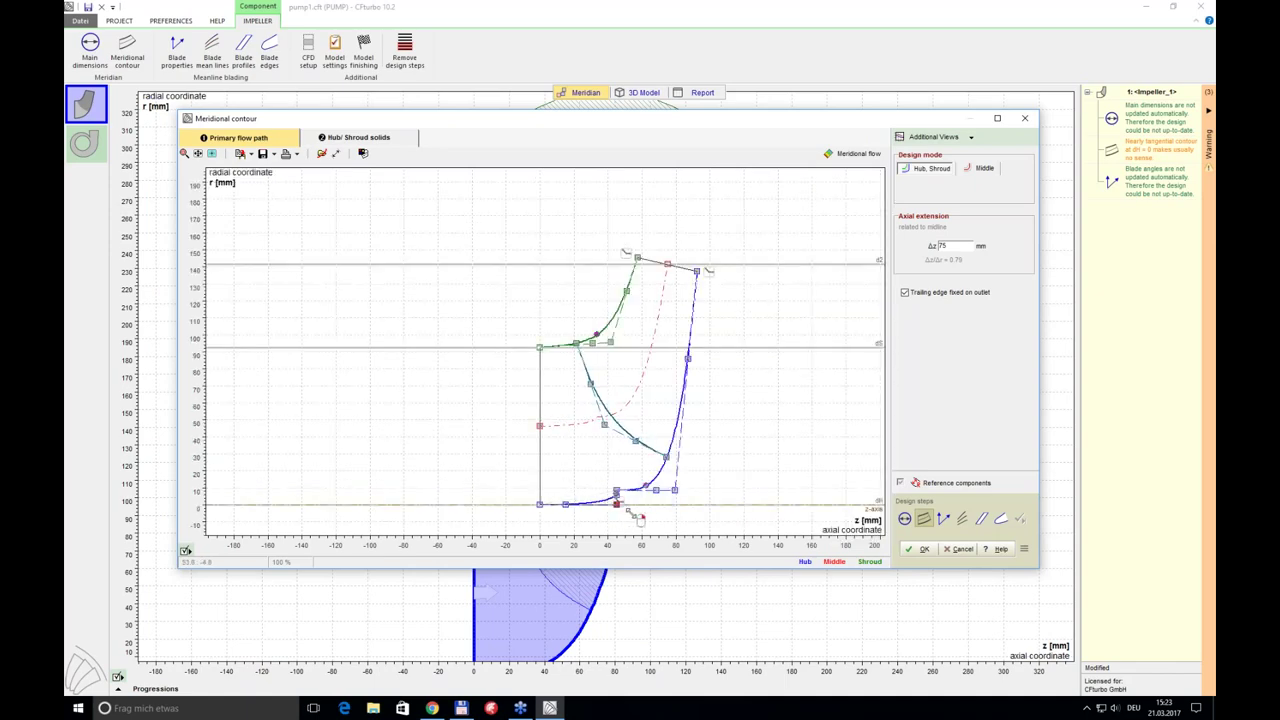
pyautogui.doubleClick(616, 504)
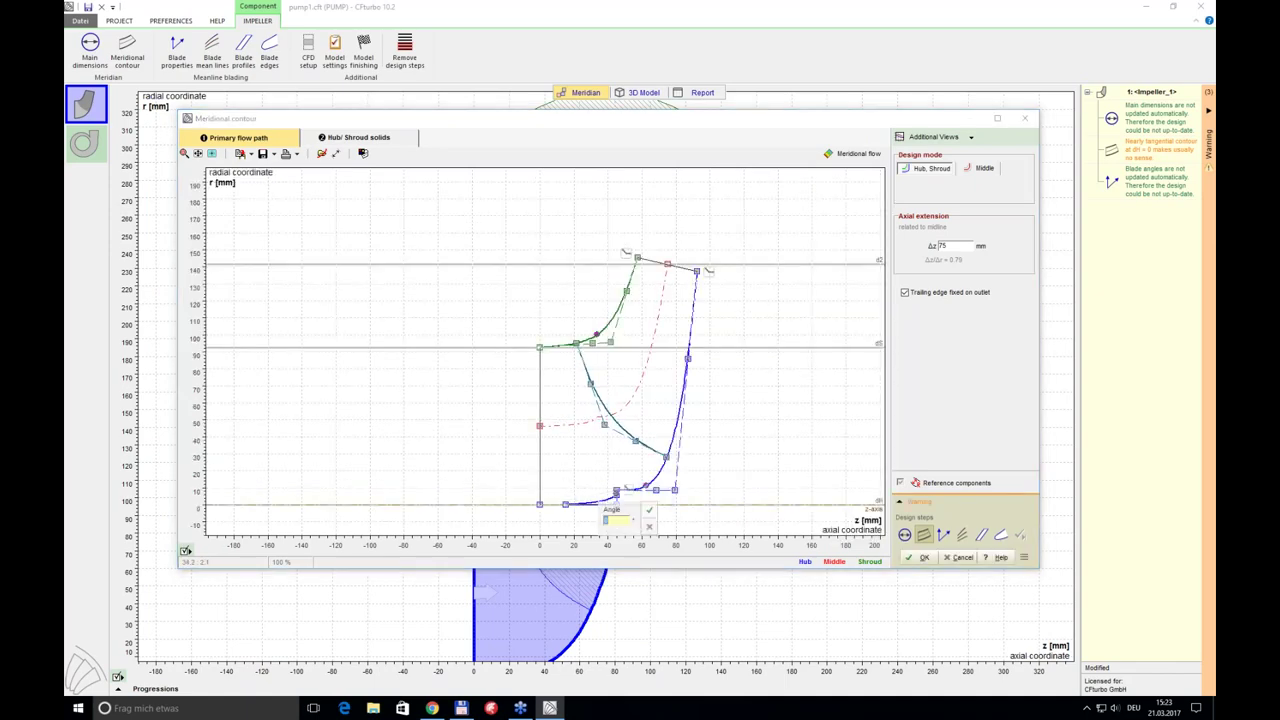
pyautogui.write('0')
pyautogui.click(651, 527)
# - Add a second inlet curve to the hub contour and move the junction with the main hub curve away from the axis
pyautogui.rightClick(612, 503)
pyautogui.moveTo(655, 577)
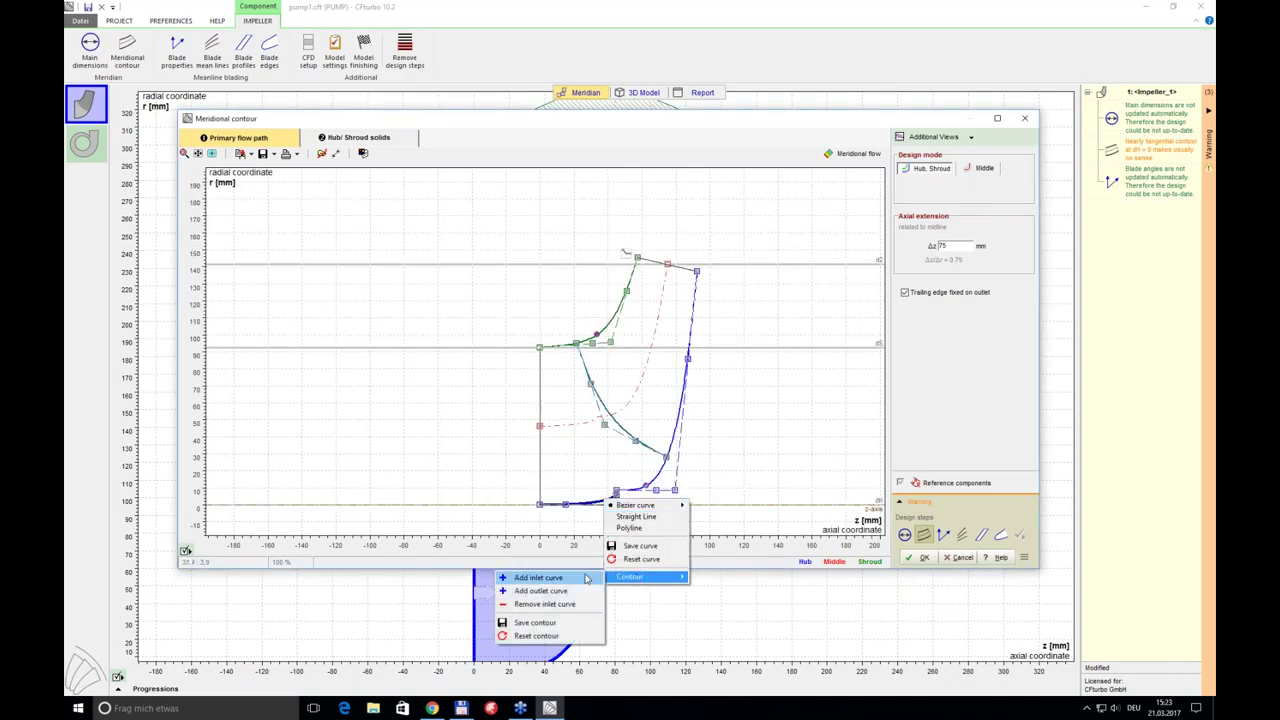
pyautogui.click(584, 577)
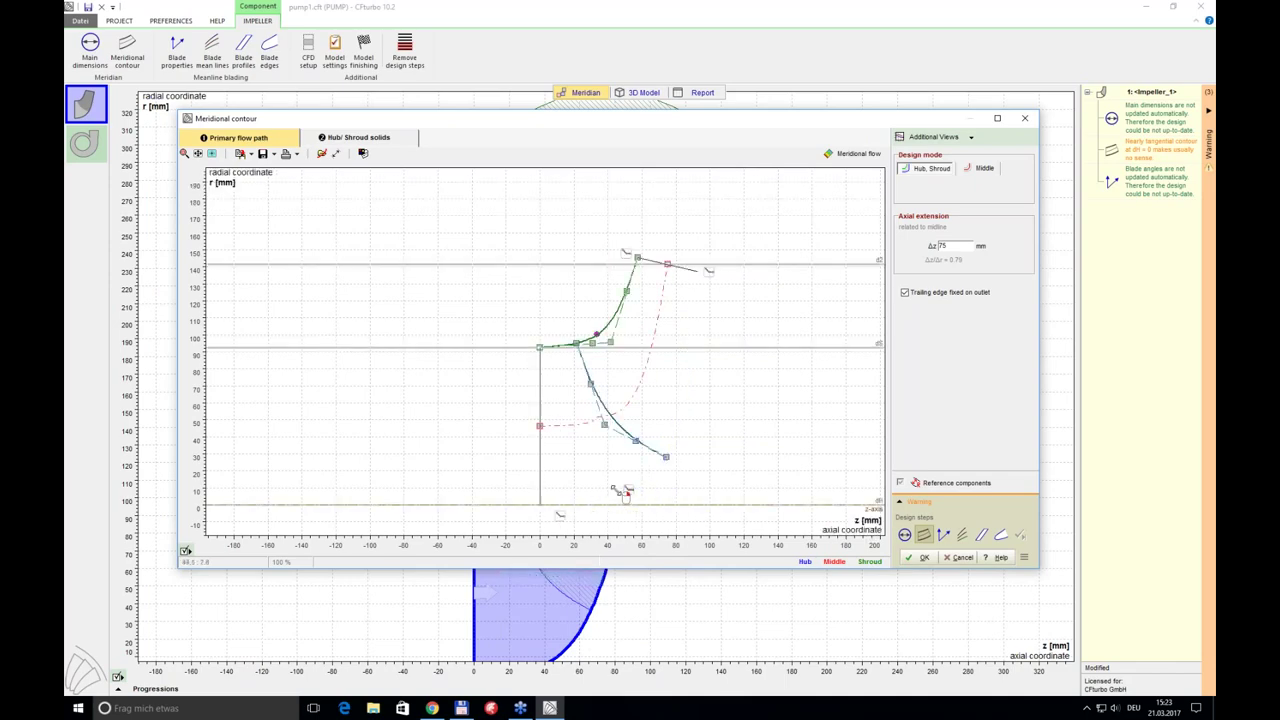
pyautogui.moveTo(625, 484); pyautogui.dragTo(612, 504)
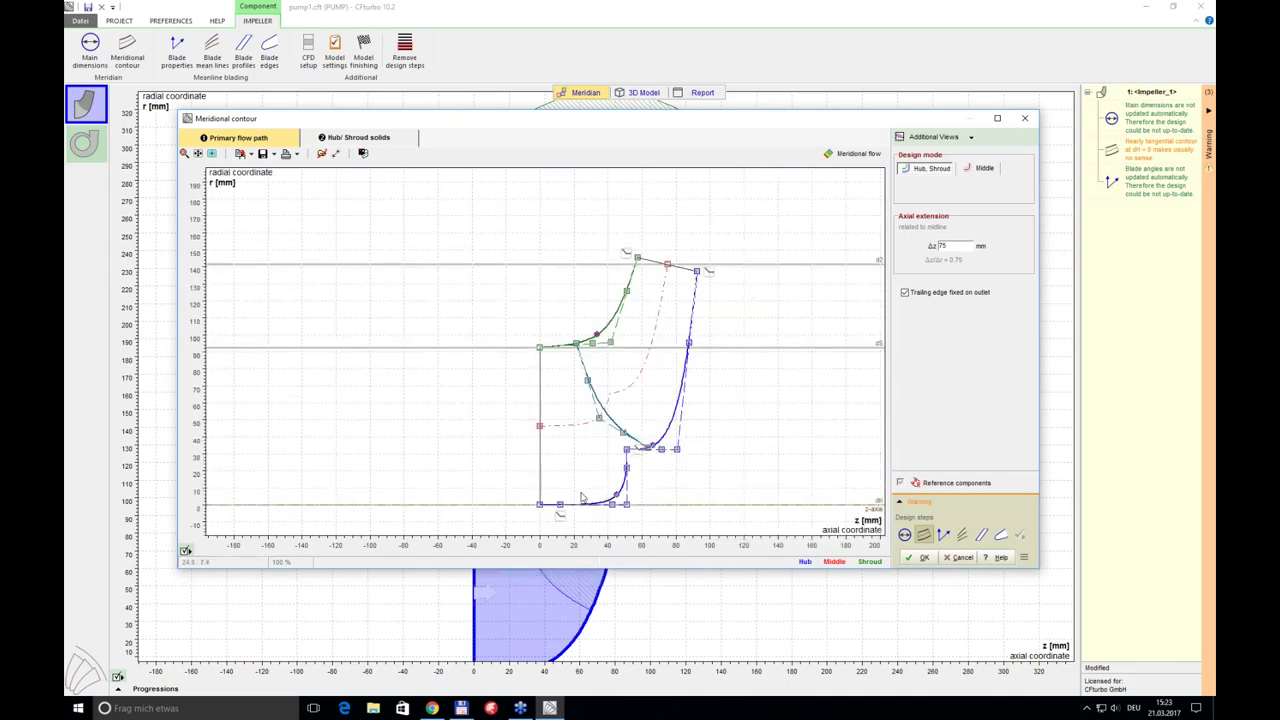
# - Place the junction between the two hub inlet curves at z = 30 mm
pyautogui.doubleClick(558, 508)
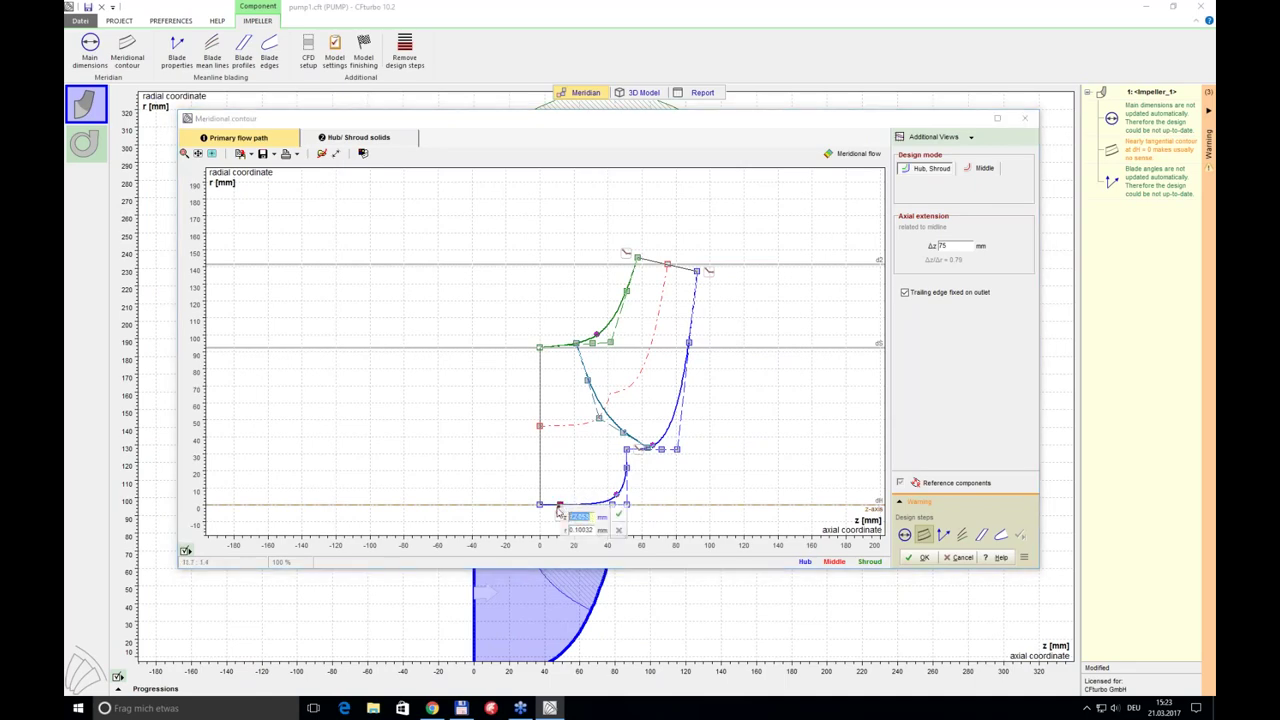
pyautogui.write('30')
pyautogui.press('Tab')
pyautogui.click(618, 514)
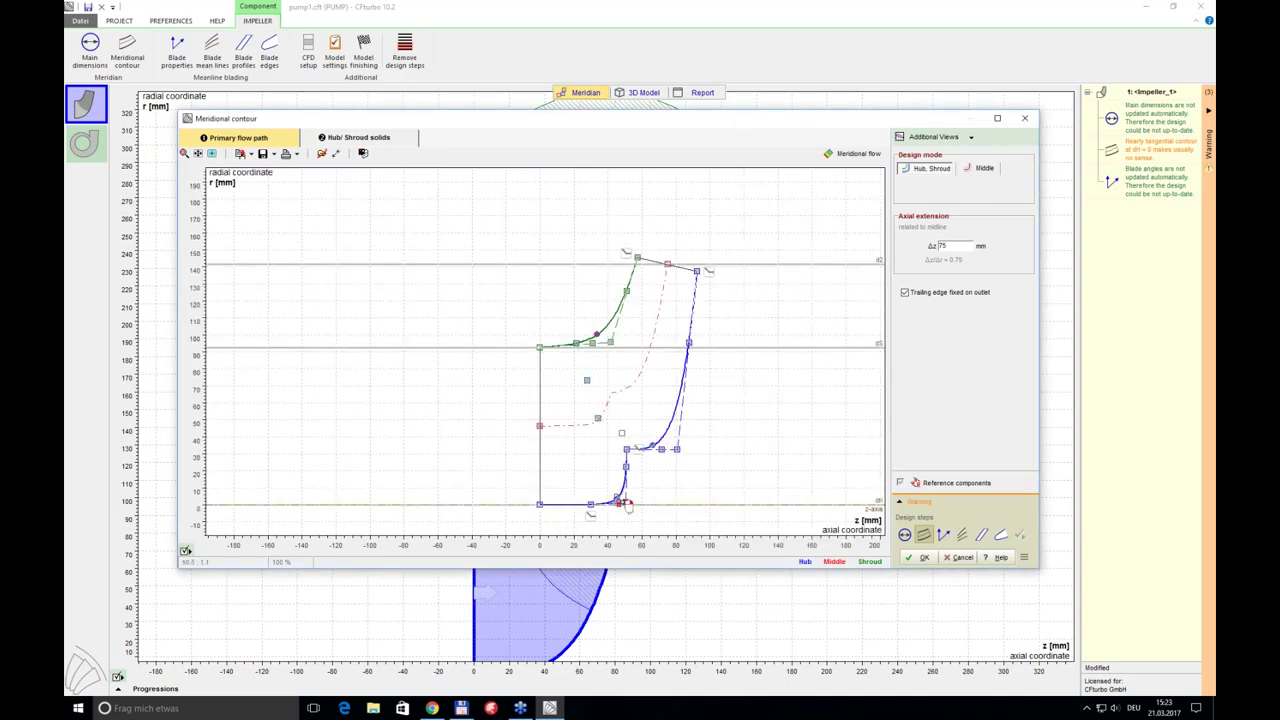
# - Lower the junction with the main hub curve, activate its tangential connection and set its axial position to z = 40 mm
pyautogui.moveTo(636, 458); pyautogui.dragTo(622, 478)
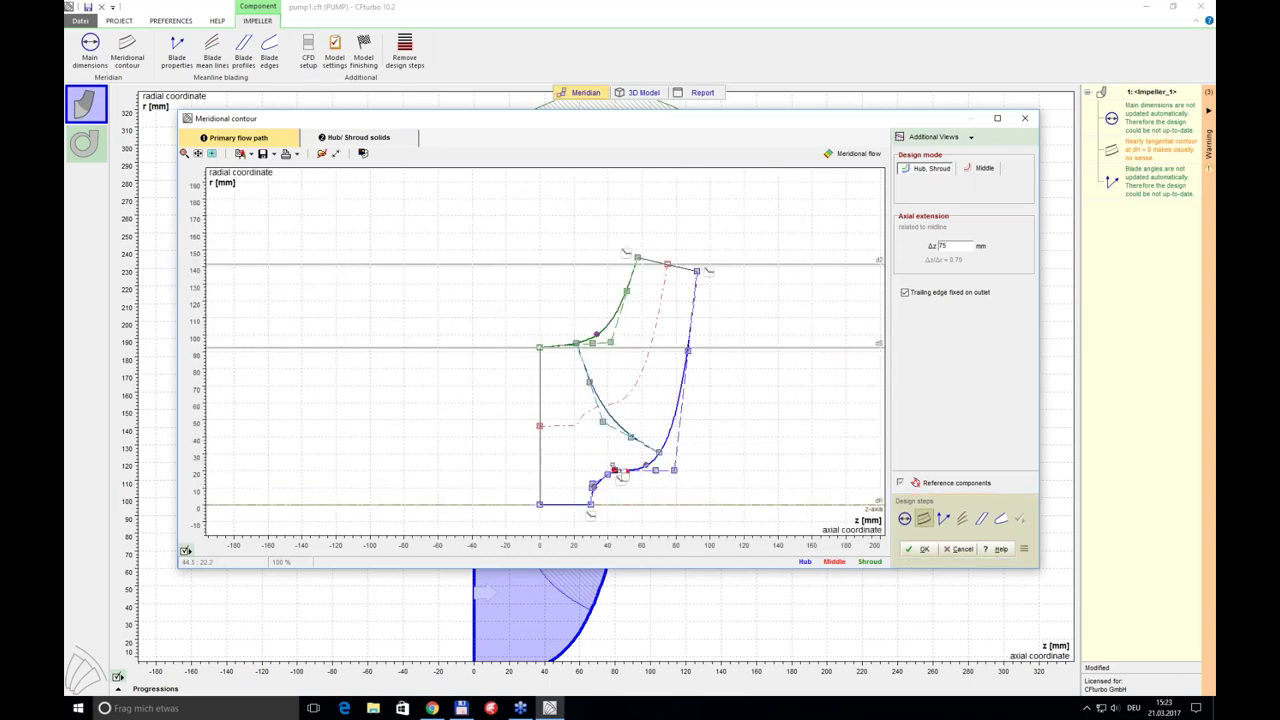
pyautogui.click(622, 484)
pyautogui.doubleClick(614, 471)
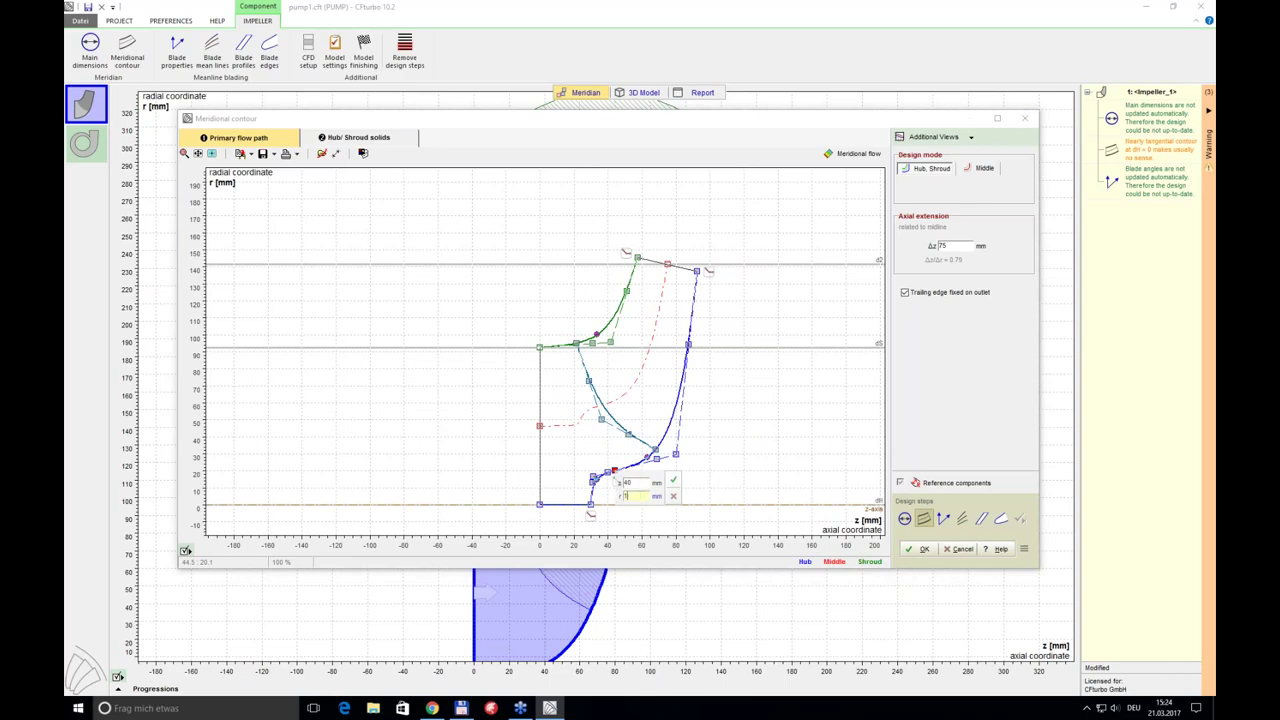
pyautogui.click(675, 481)
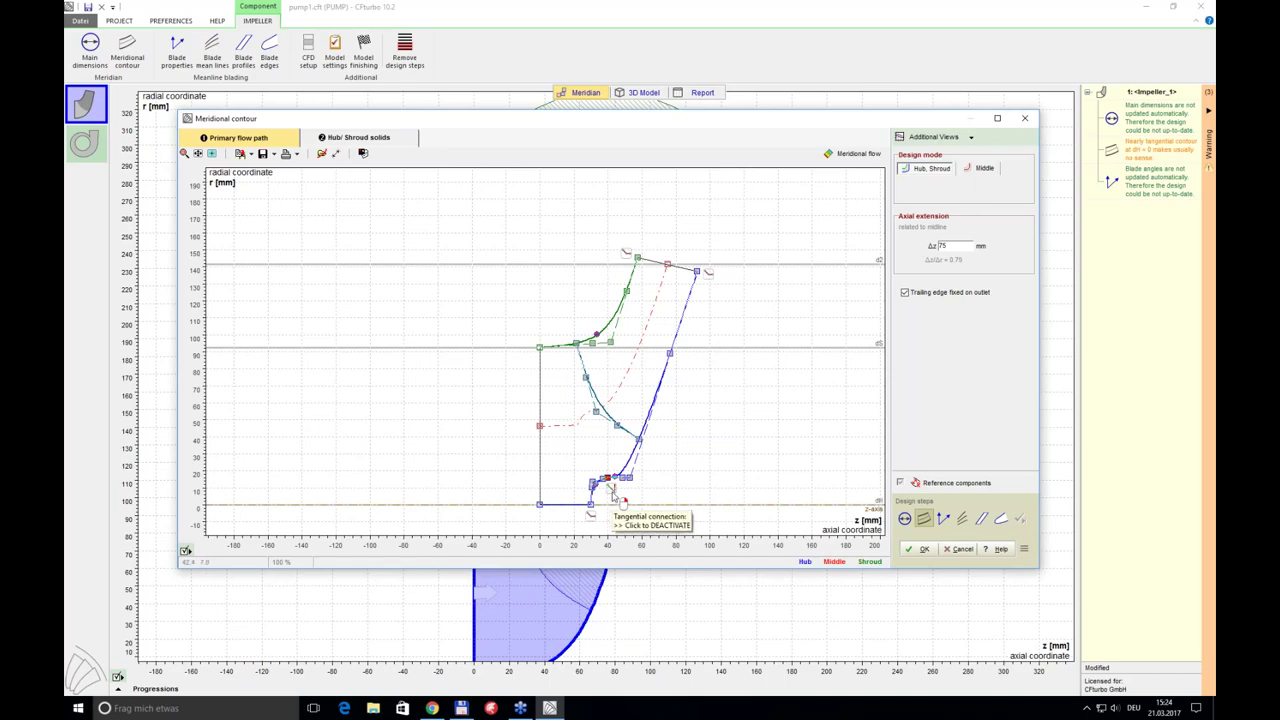
# - Reshape the lower end of the main hub curve by moving its control points outward from the axis, and accept the meridional contour
pyautogui.moveTo(626, 478)
pyautogui.mouseDown()
pyautogui.moveTo(650, 476)
pyautogui.moveTo(643, 466)
pyautogui.mouseUp()
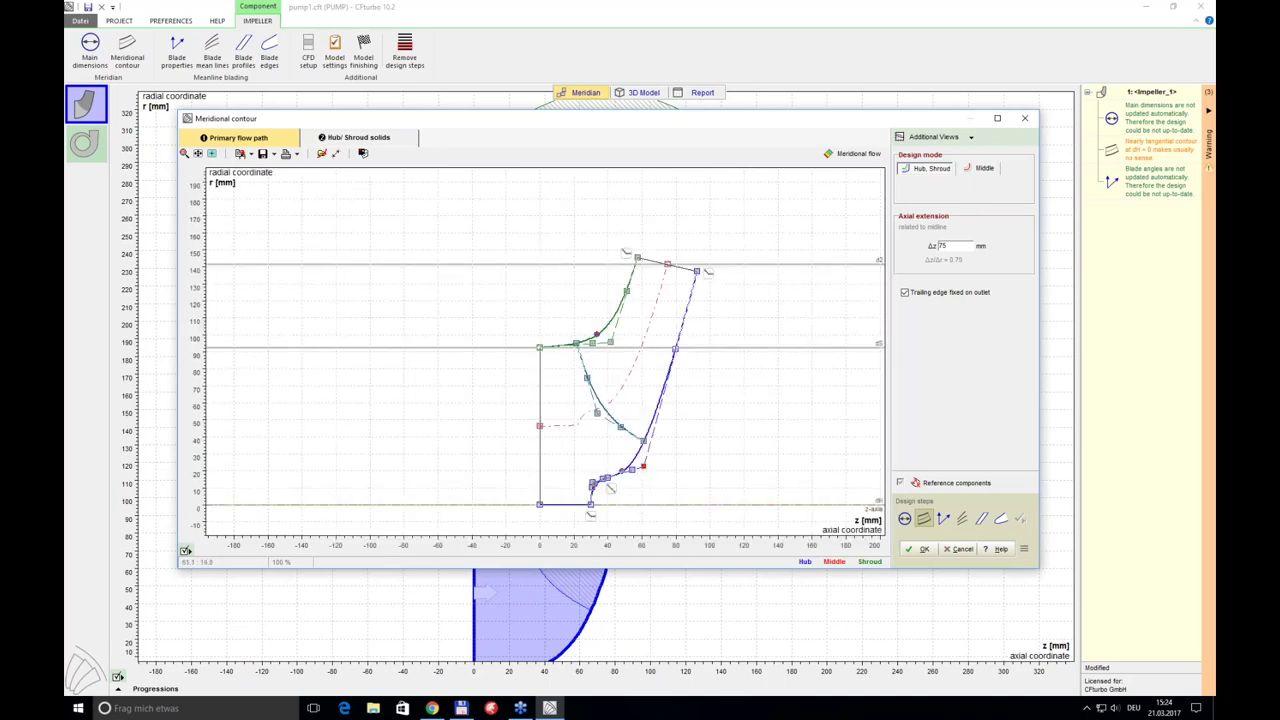
pyautogui.moveTo(656, 452); pyautogui.dragTo(632, 480)
pyautogui.doubleClick(629, 480)
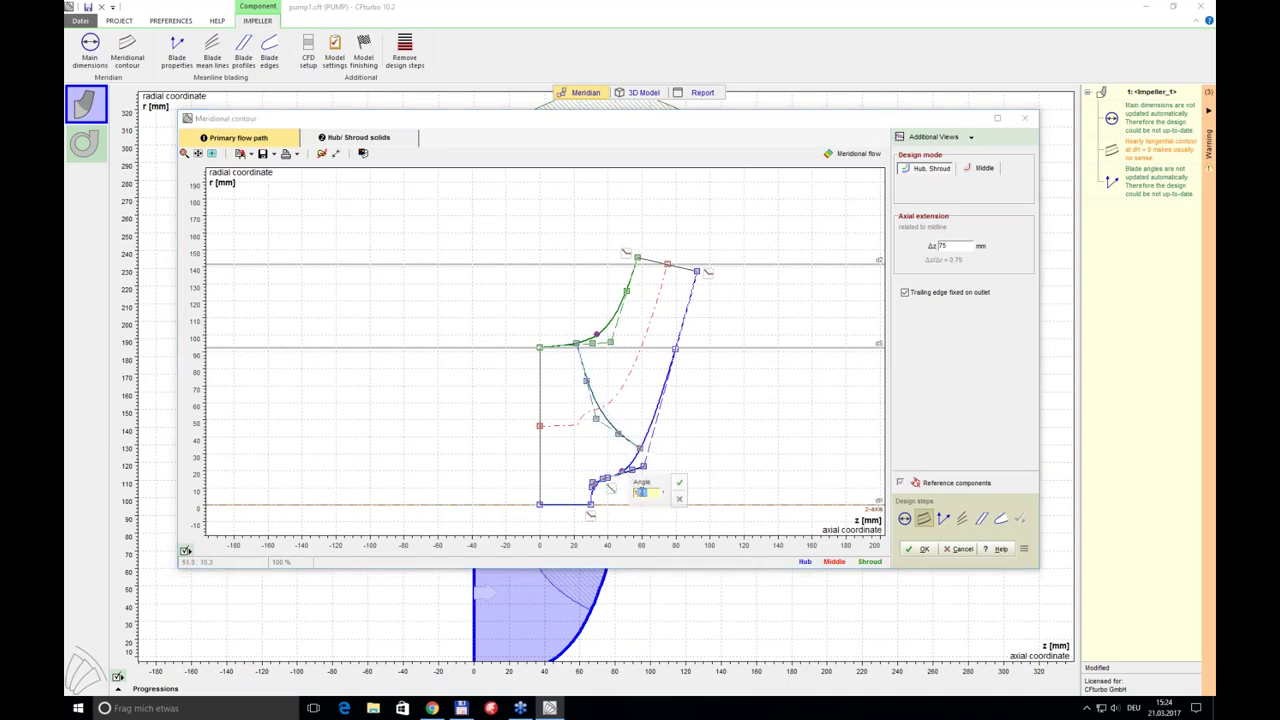
pyautogui.press('Return')
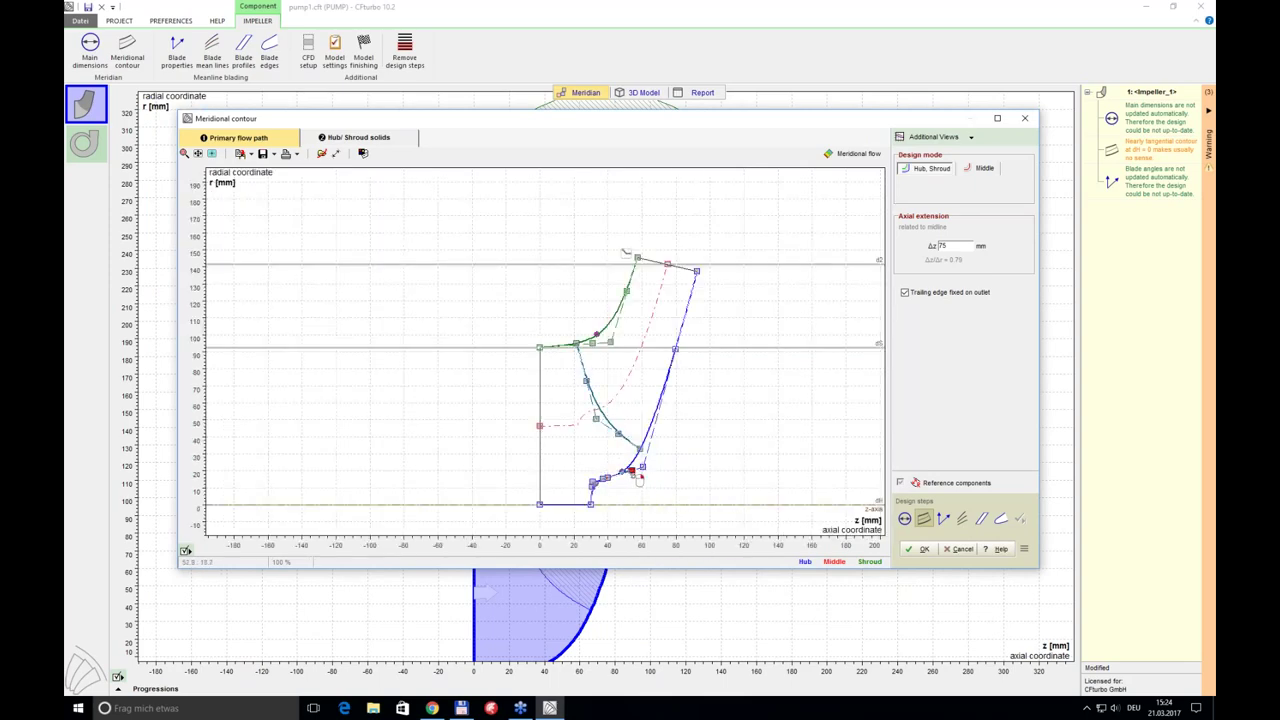
pyautogui.click(924, 549)
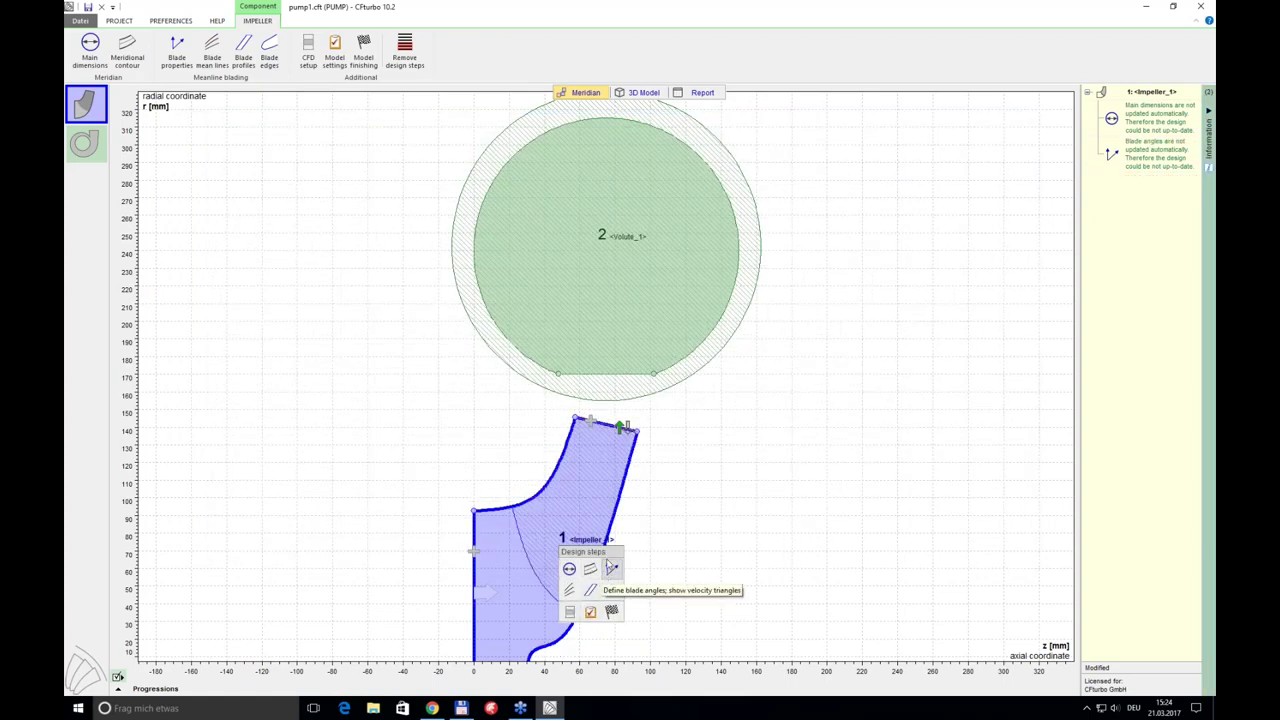
# - Inspect the impeller's reworked hub in the 3D model and return to the meridional view
pyautogui.click(643, 92)
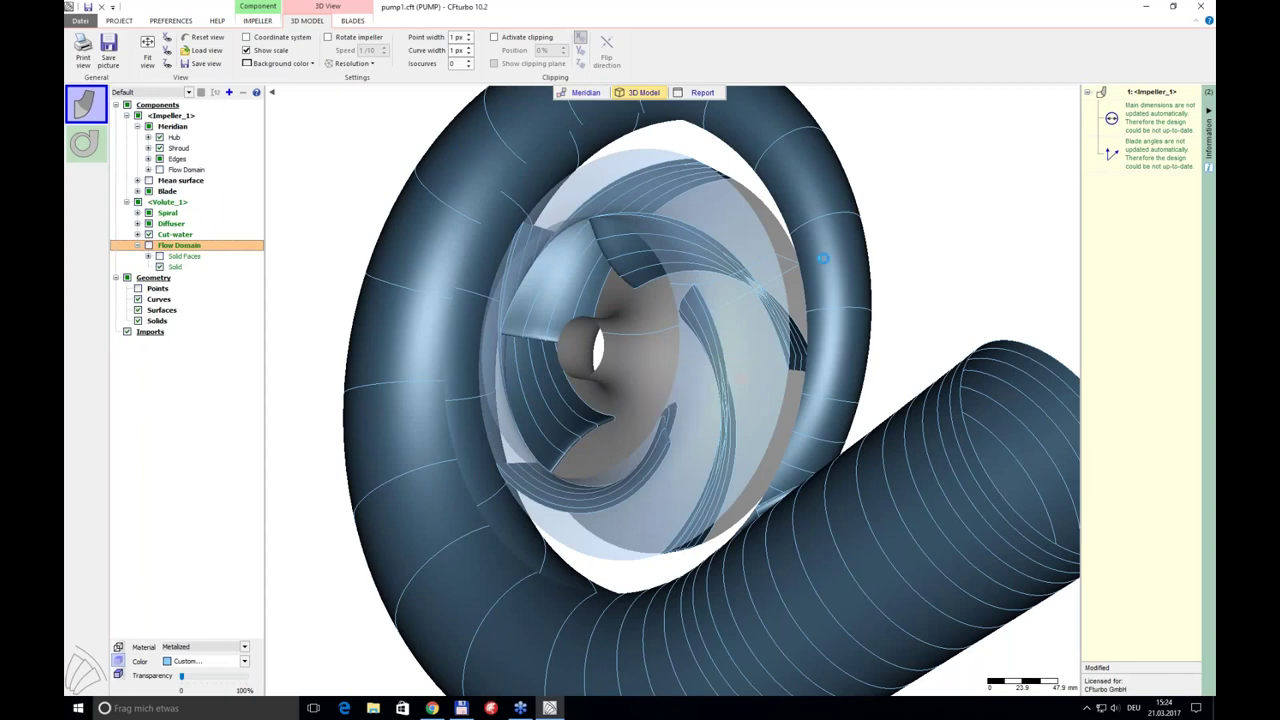
pyautogui.moveTo(680, 338); pyautogui.dragTo(590, 110)
pyautogui.click(585, 92)
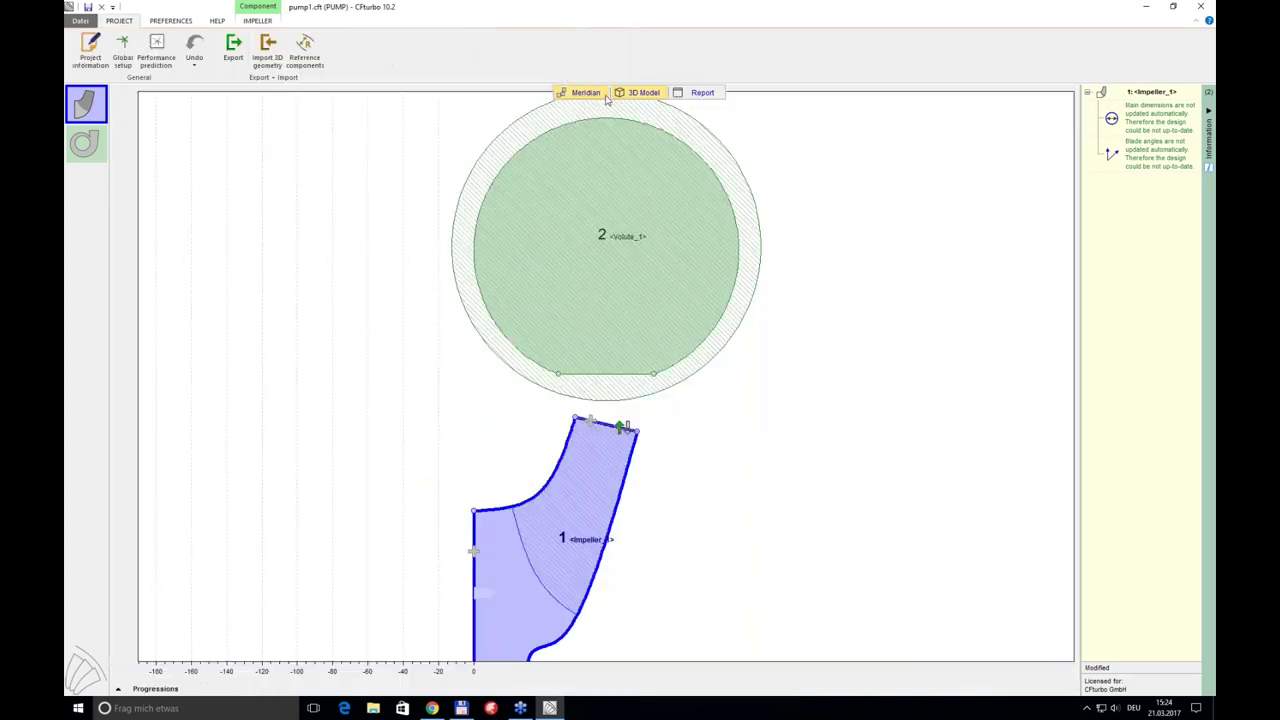
# - Add a stator upstream of the impeller, its extent defined by an axial center line 250 mm long
pyautogui.click(485, 553)
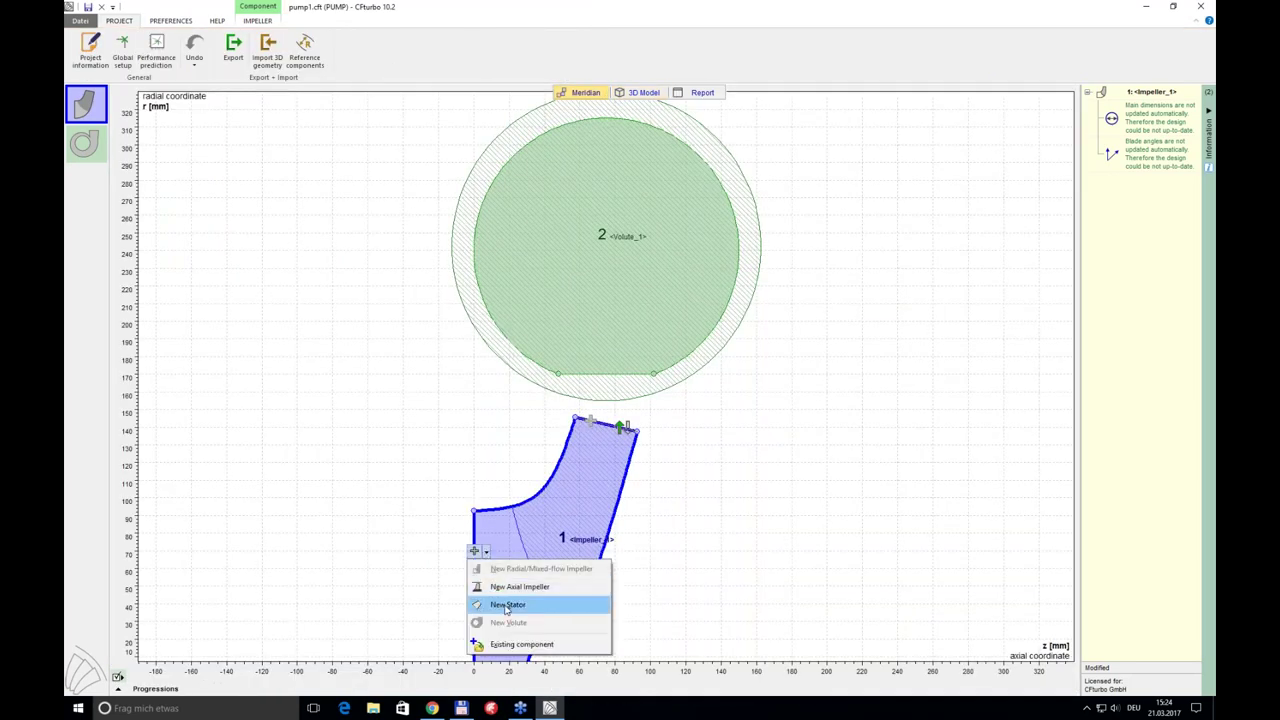
pyautogui.click(505, 604)
pyautogui.click(585, 397)
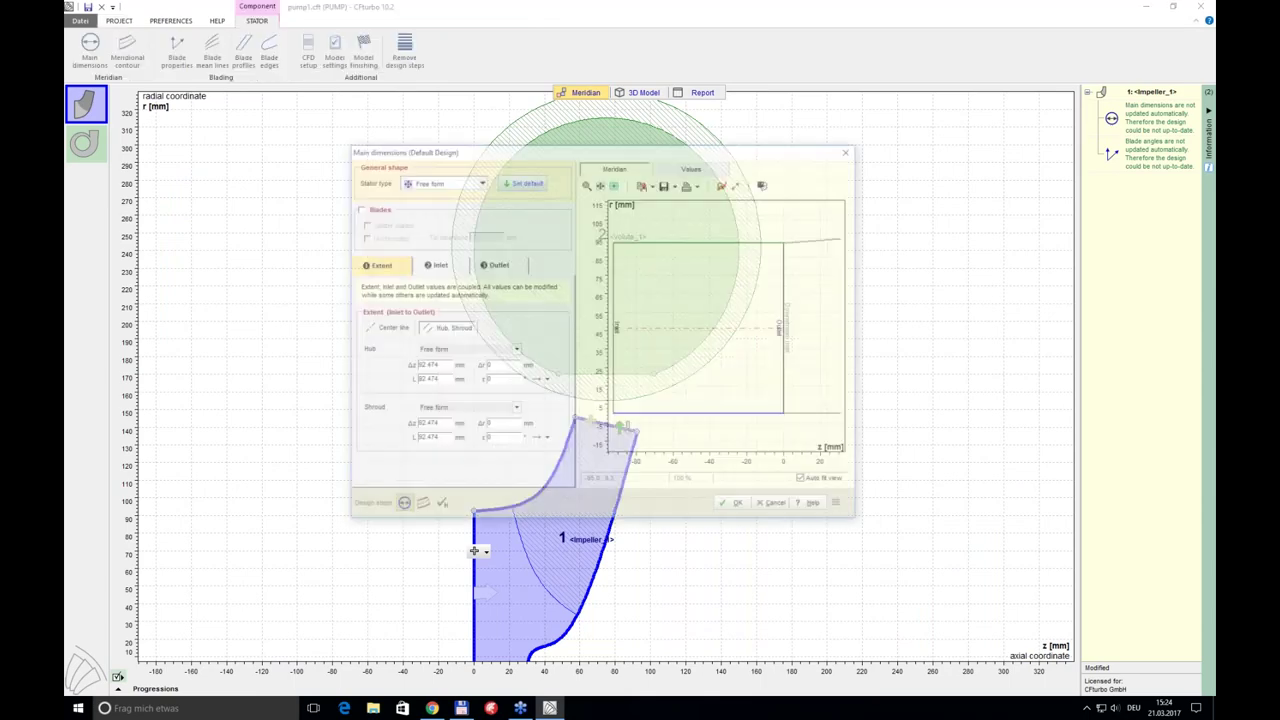
pyautogui.click(390, 328)
pyautogui.click(514, 349)
pyautogui.click(450, 366)
pyautogui.doubleClick(445, 409)
pyautogui.write('250')
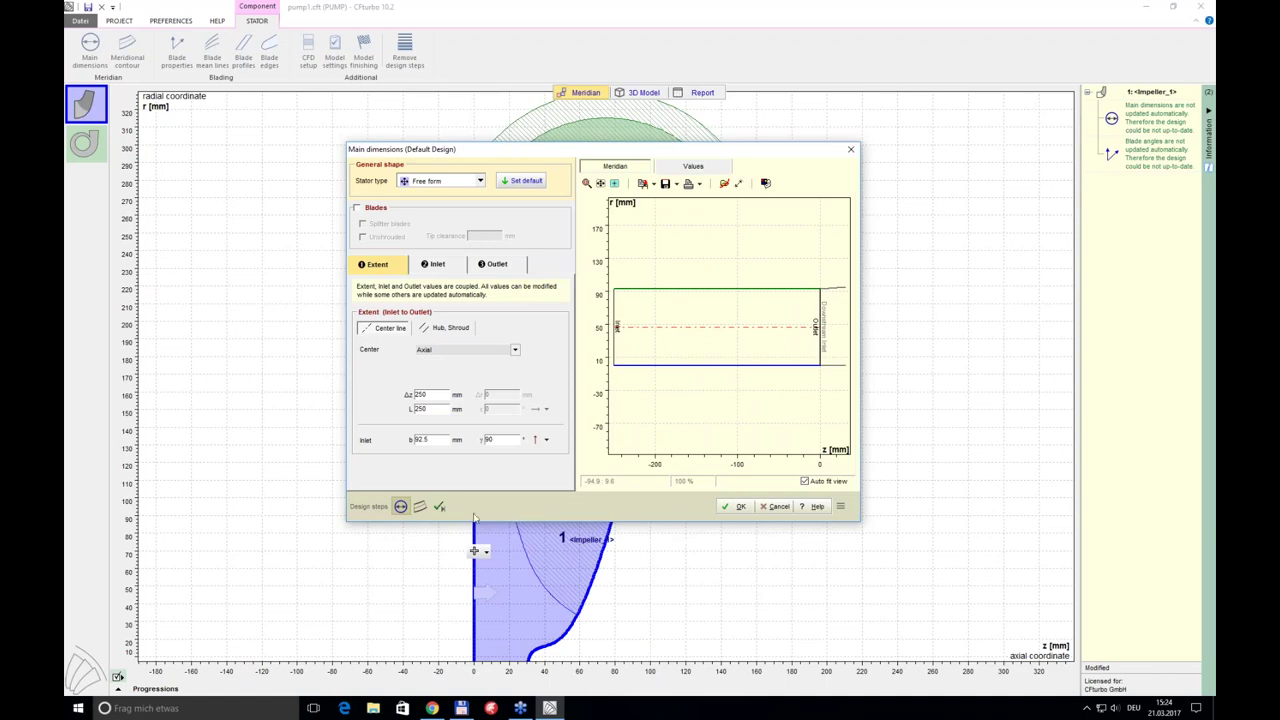
pyautogui.click(401, 506)
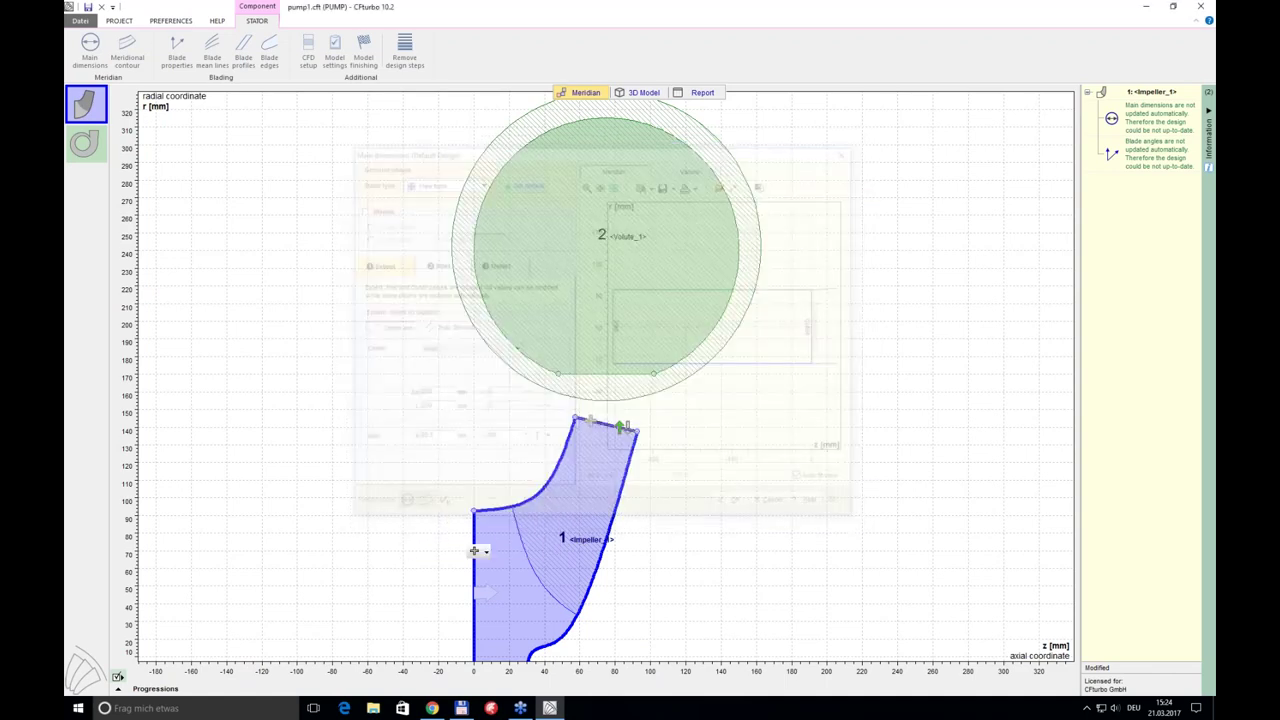
# - Convert the stator's shroud and hub curves to straight lines and accept its meridional contour
pyautogui.rightClick(471, 284)
pyautogui.click(497, 305)
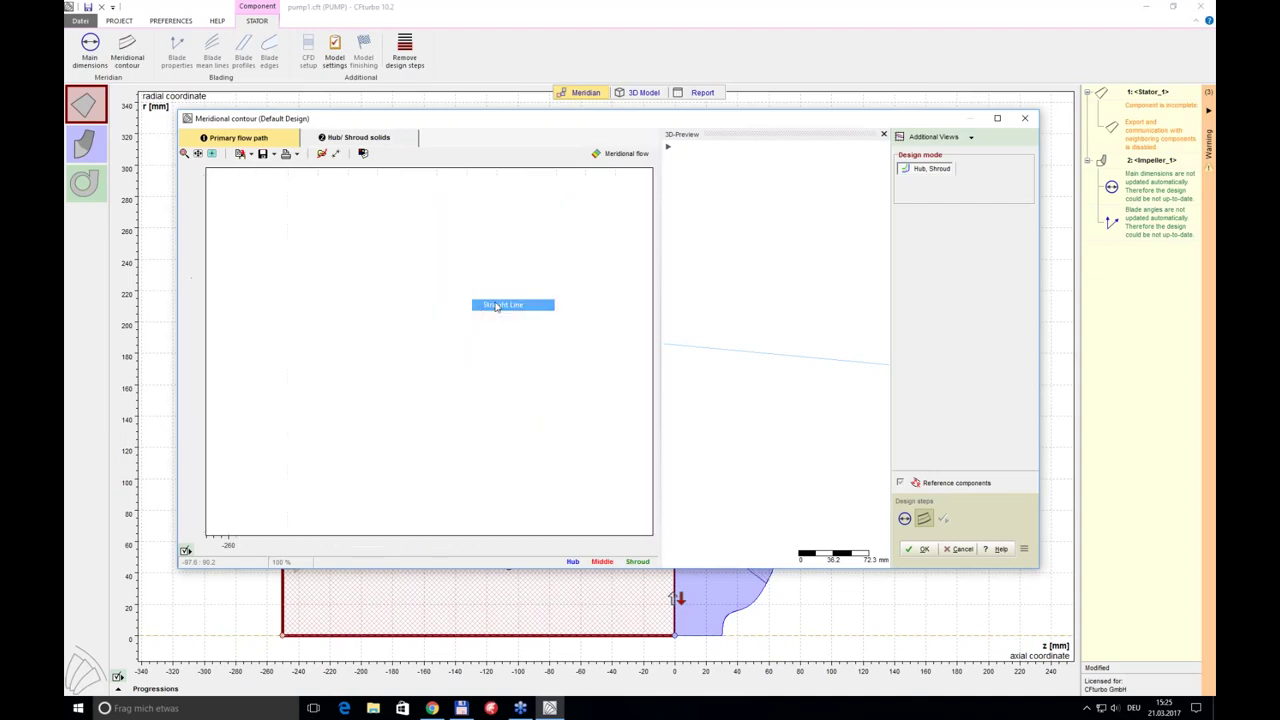
pyautogui.rightClick(466, 421)
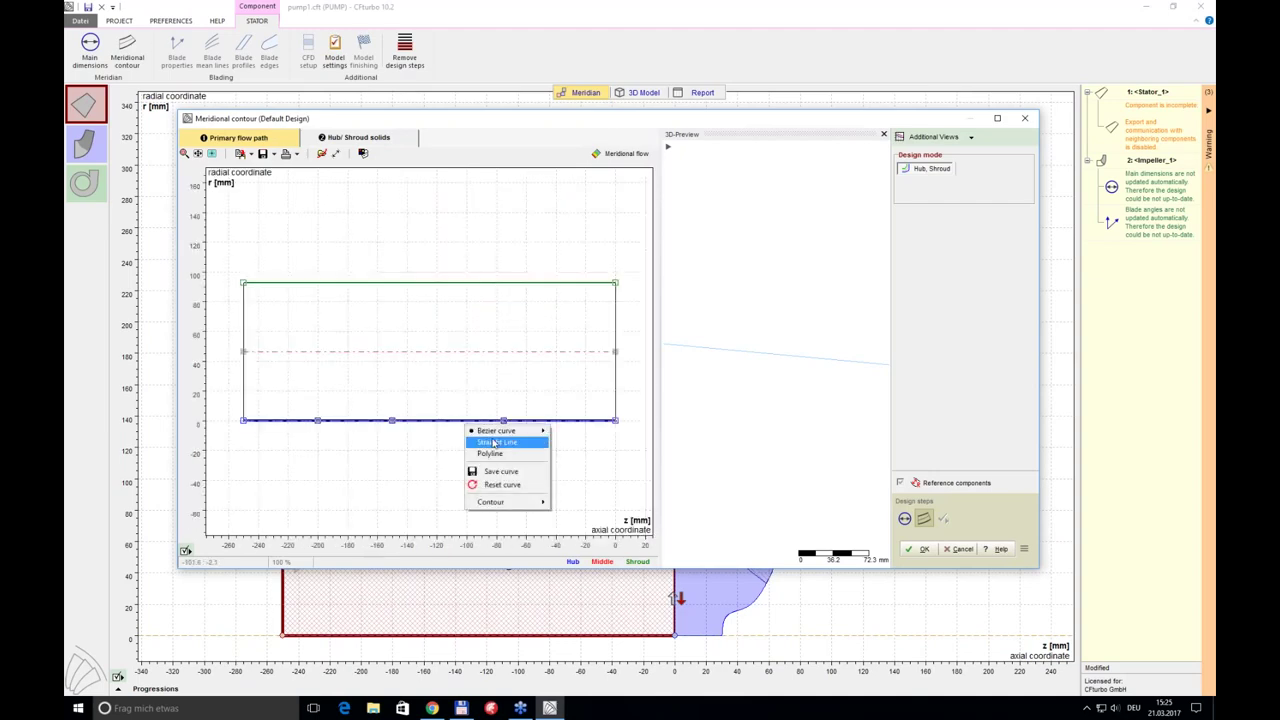
pyautogui.click(497, 442)
pyautogui.click(918, 549)
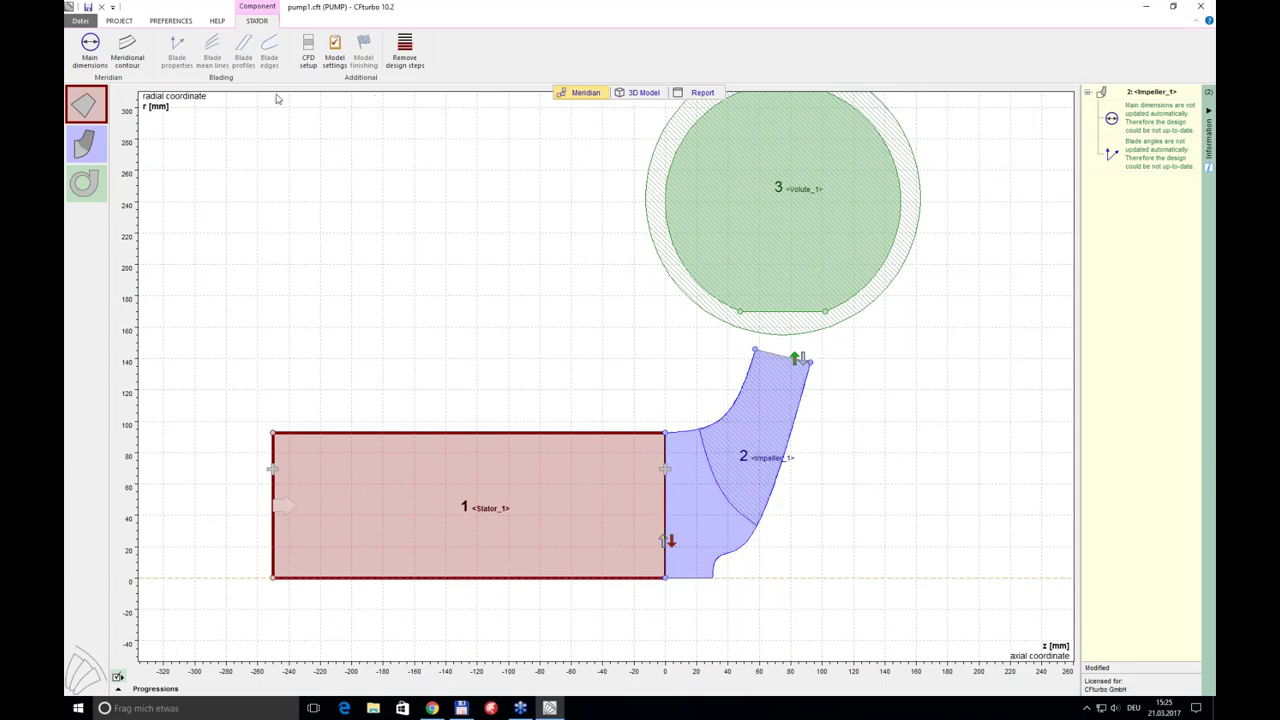
# - Activate the hub and shroud solid design in the impeller's meridional contour
pyautogui.click(748, 479)
pyautogui.click(765, 490)
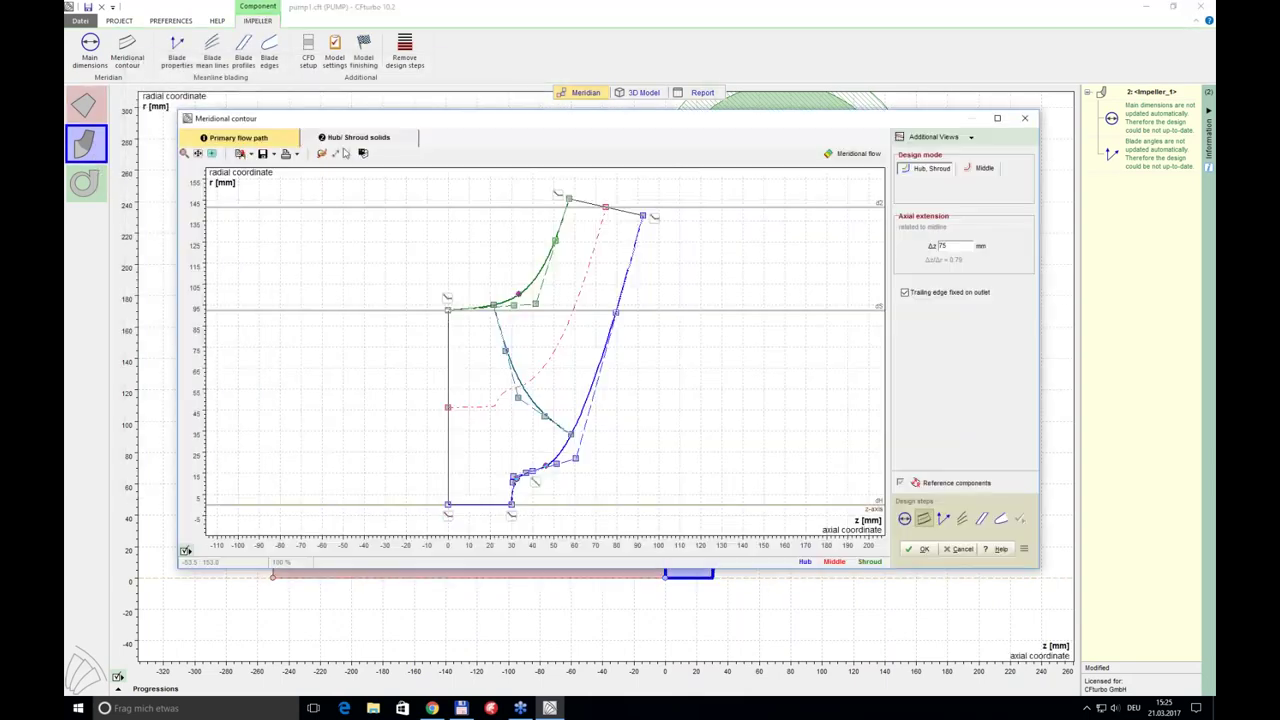
pyautogui.click(352, 137)
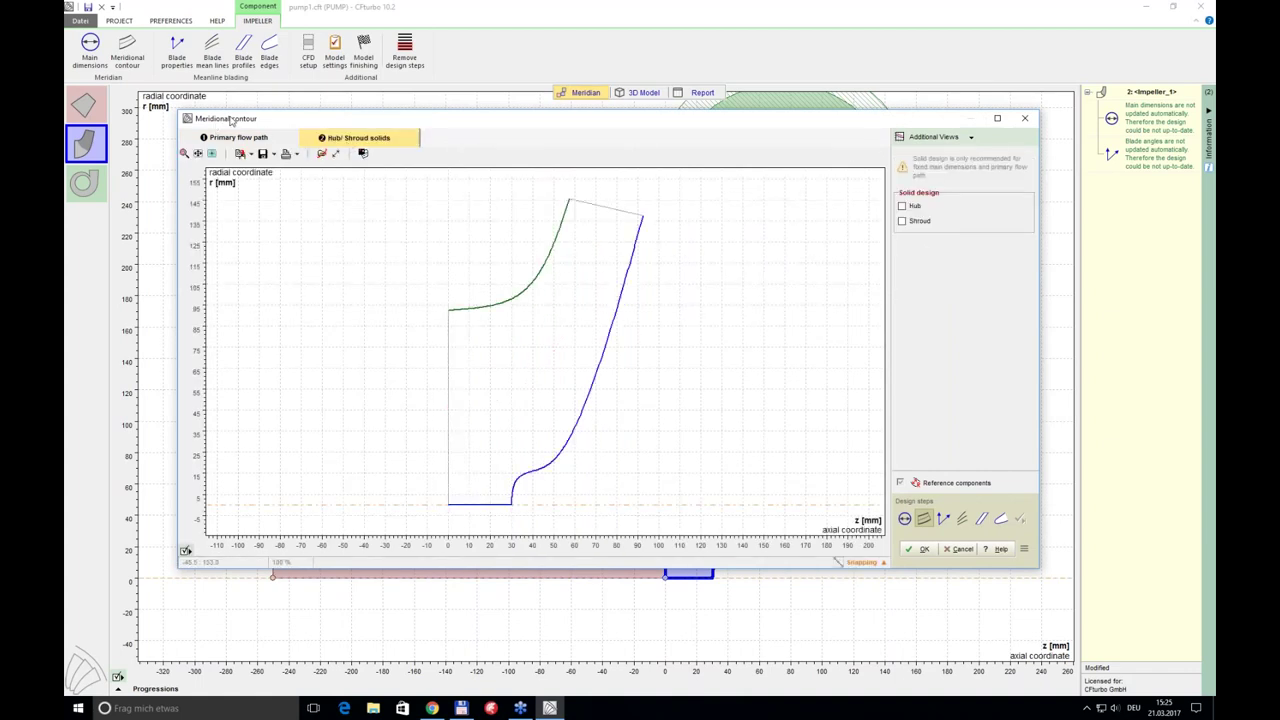
pyautogui.click(902, 206)
pyautogui.click(902, 222)
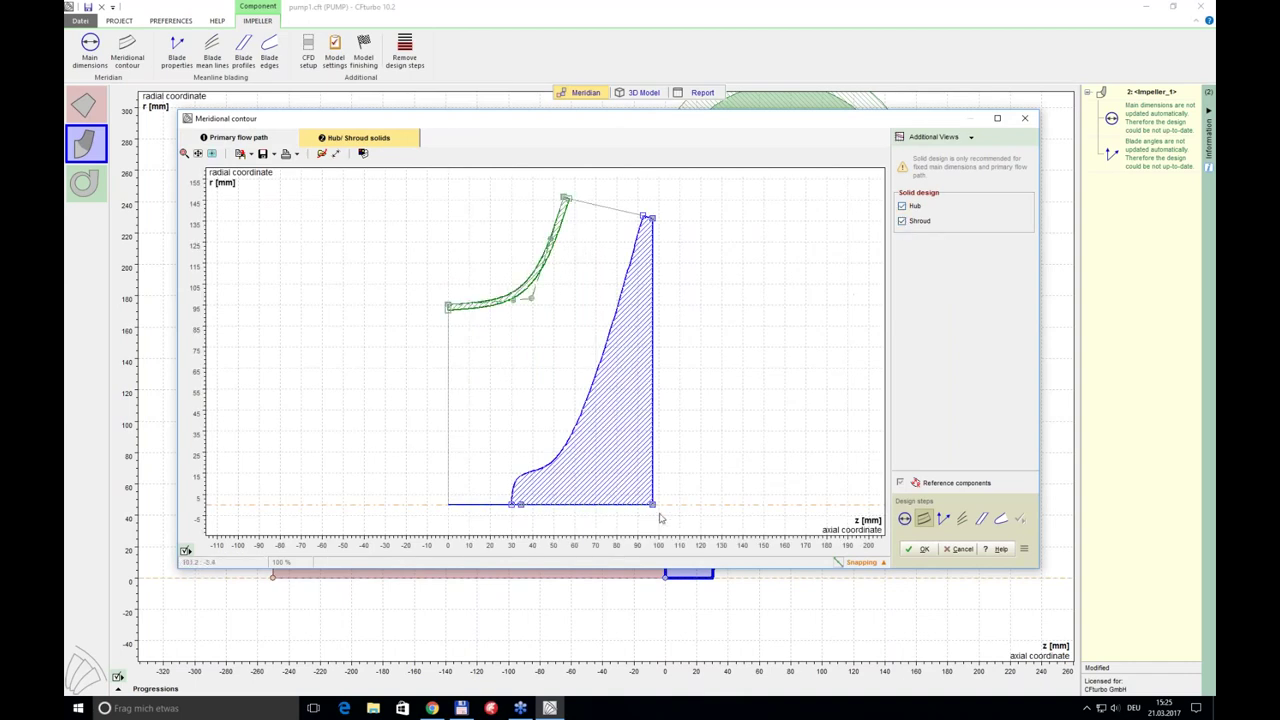
# - Convert the hub solid's axis curve to line segments, split it and raise its points to form a bore of about 9 mm radius
pyautogui.rightClick(589, 514)
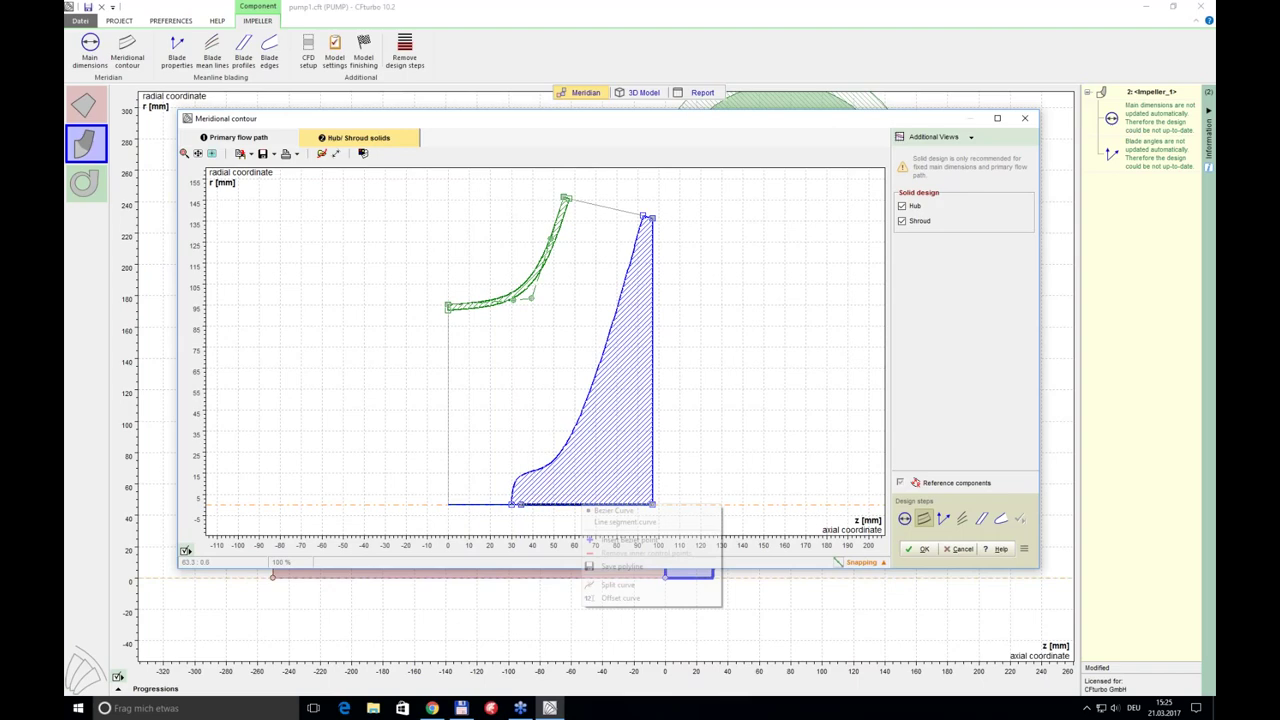
pyautogui.click(621, 523)
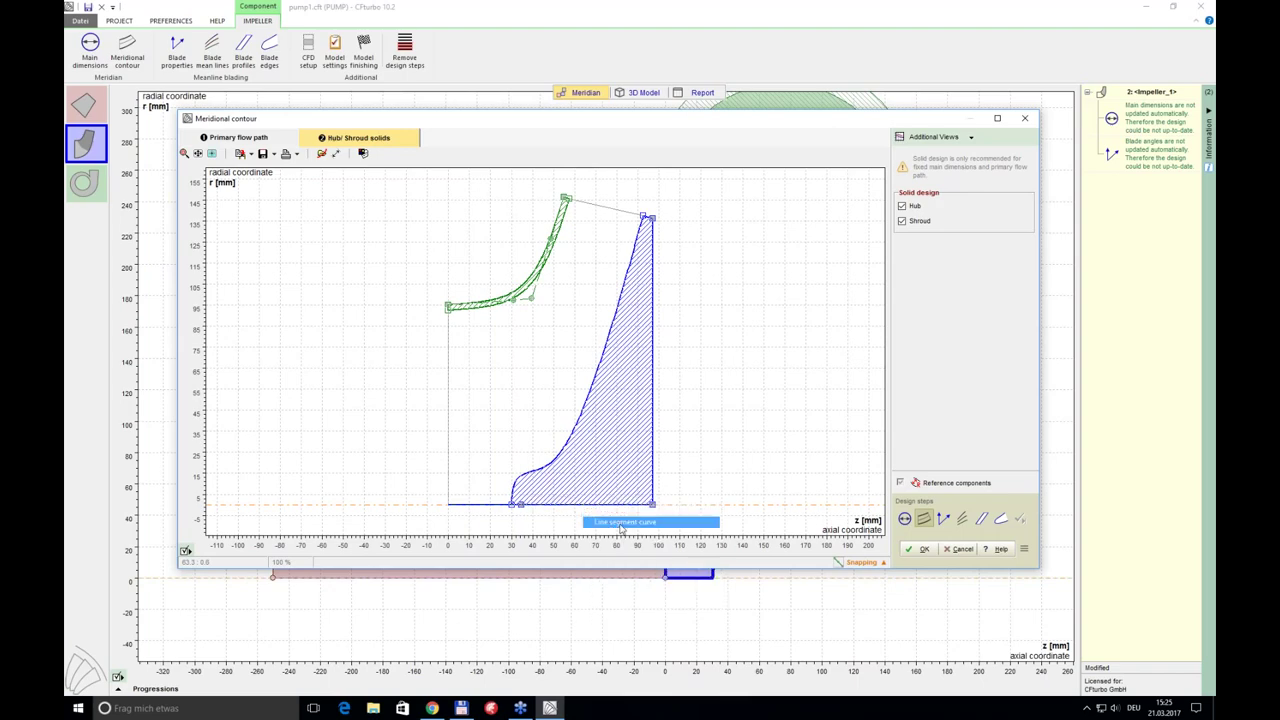
pyautogui.rightClick(632, 508)
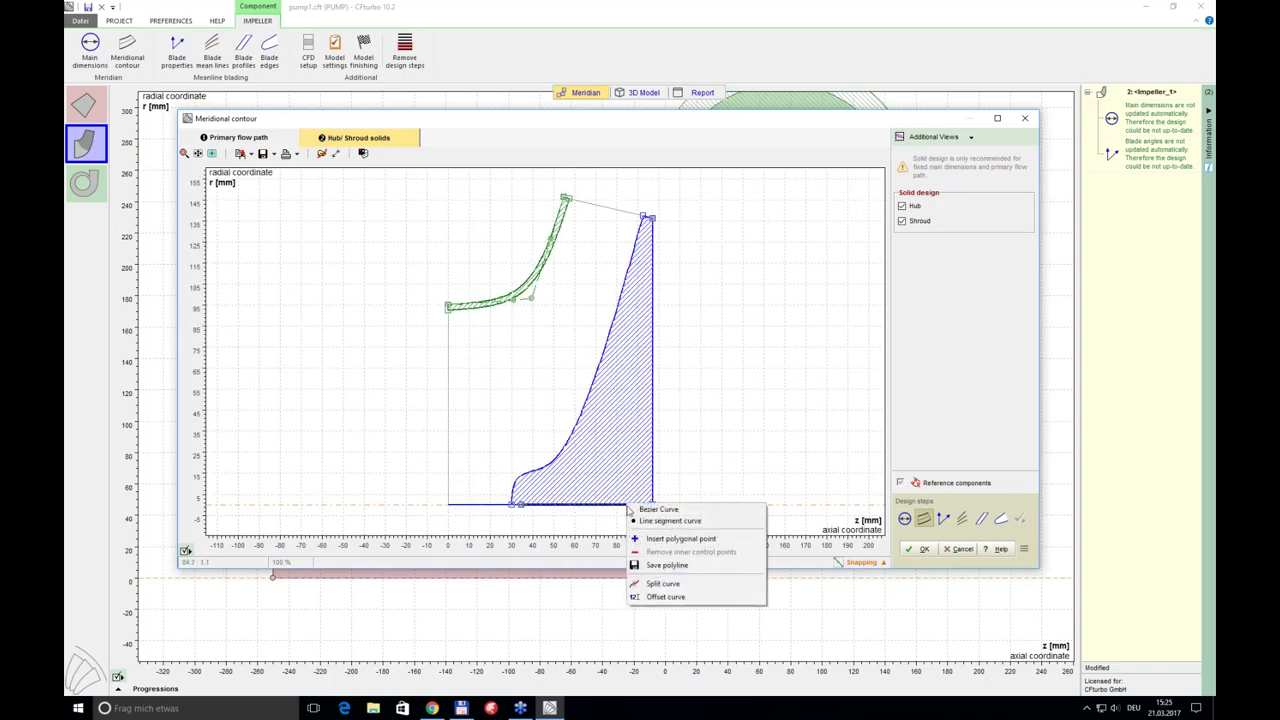
pyautogui.click(662, 583)
pyautogui.moveTo(626, 504); pyautogui.dragTo(521, 487)
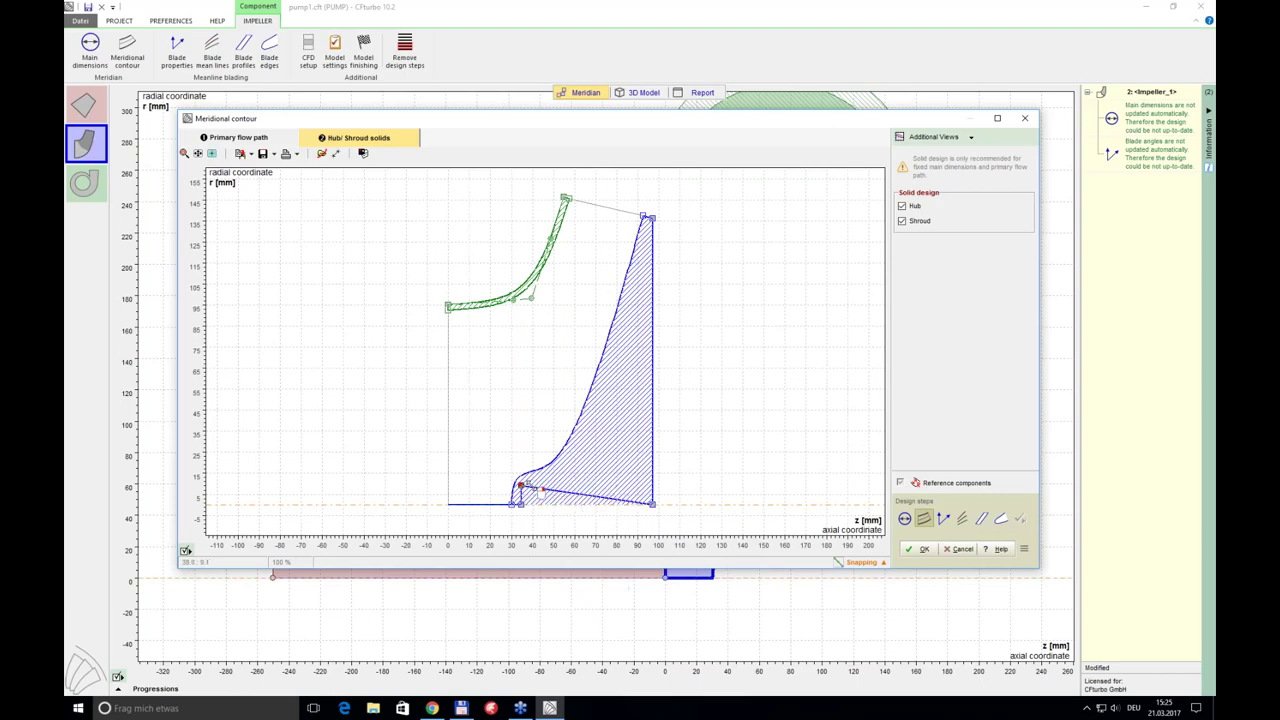
pyautogui.moveTo(652, 504); pyautogui.dragTo(660, 495)
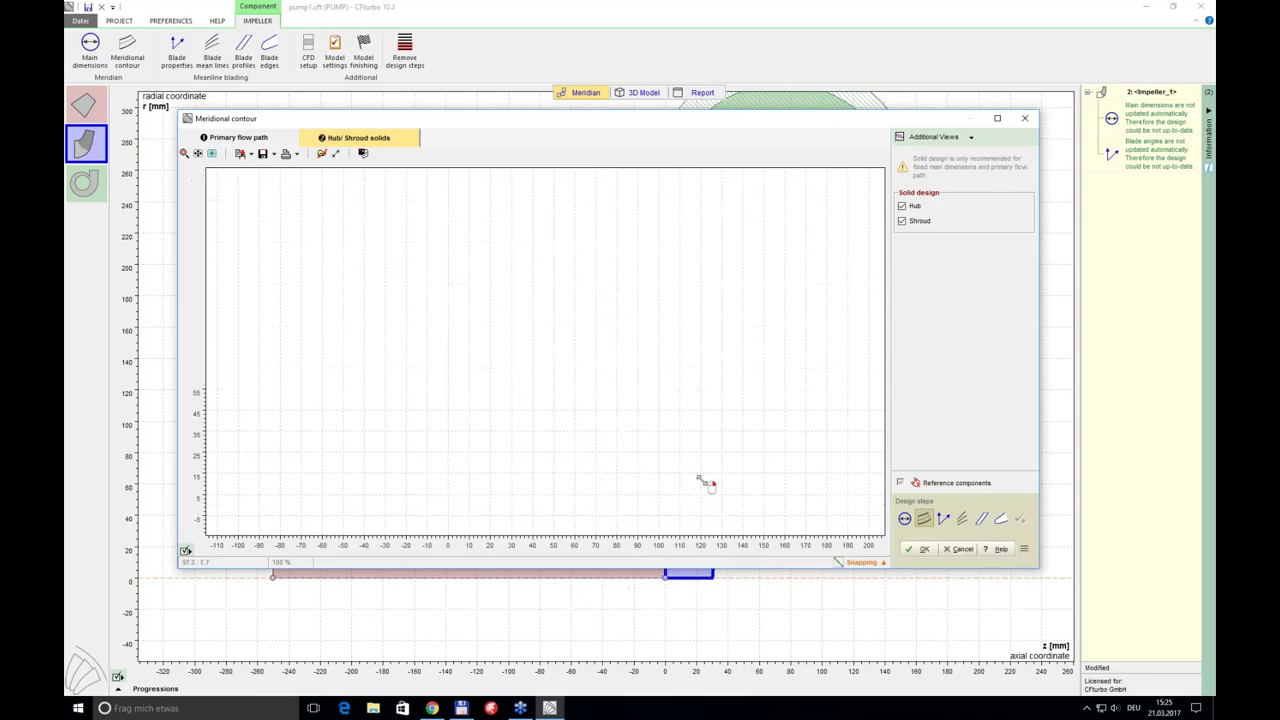
# - Split the hub solid's rear edge twice and move the upper split point inward to form a thinner disc with a shaft sleeve
pyautogui.rightClick(654, 447)
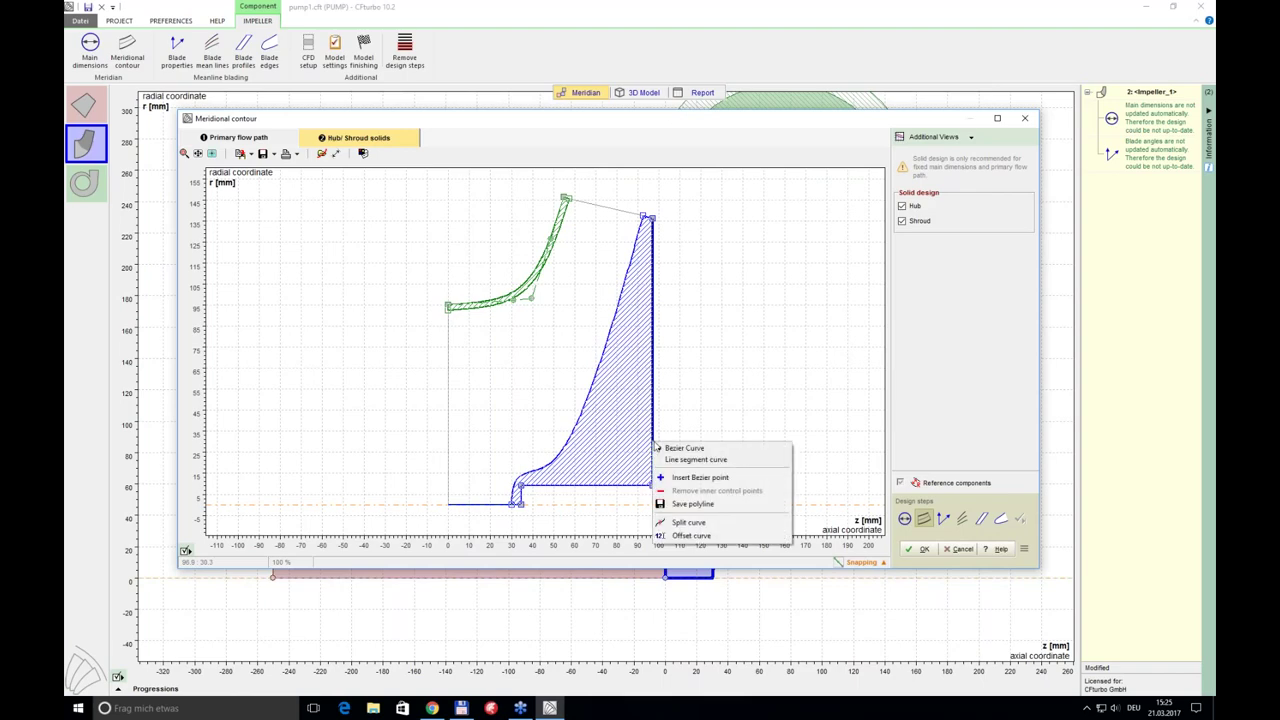
pyautogui.click(688, 522)
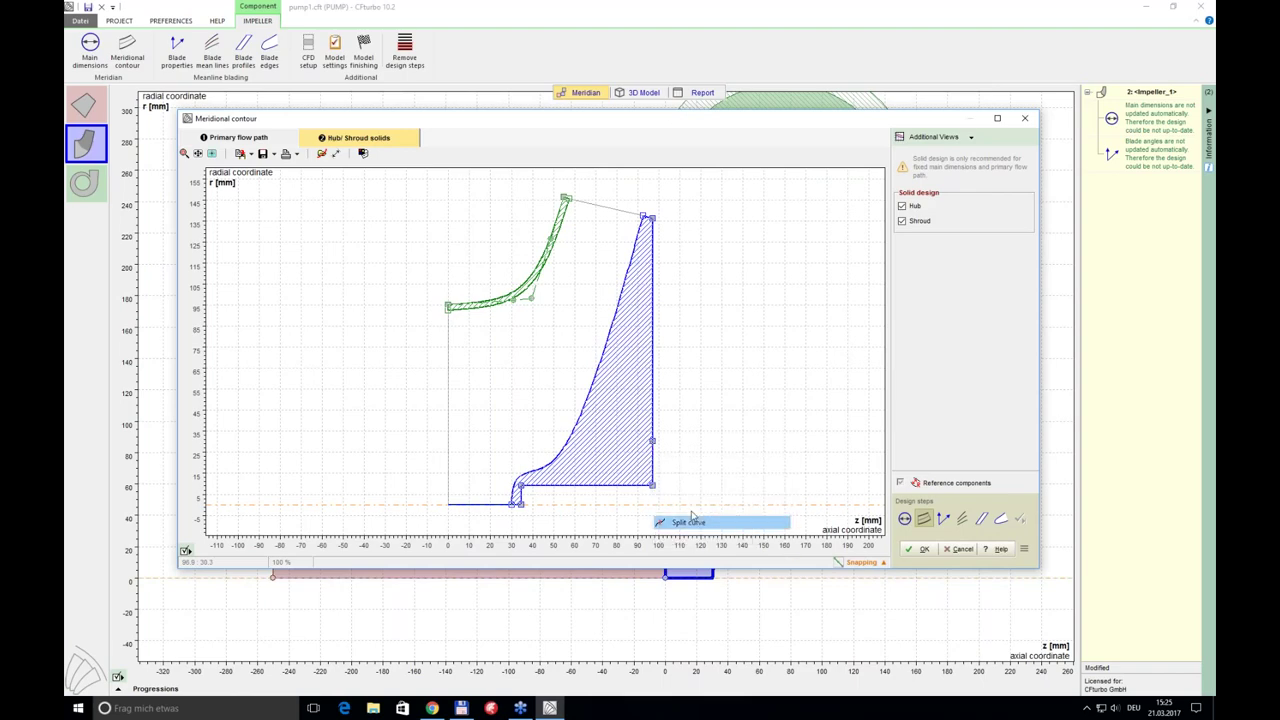
pyautogui.rightClick(653, 455)
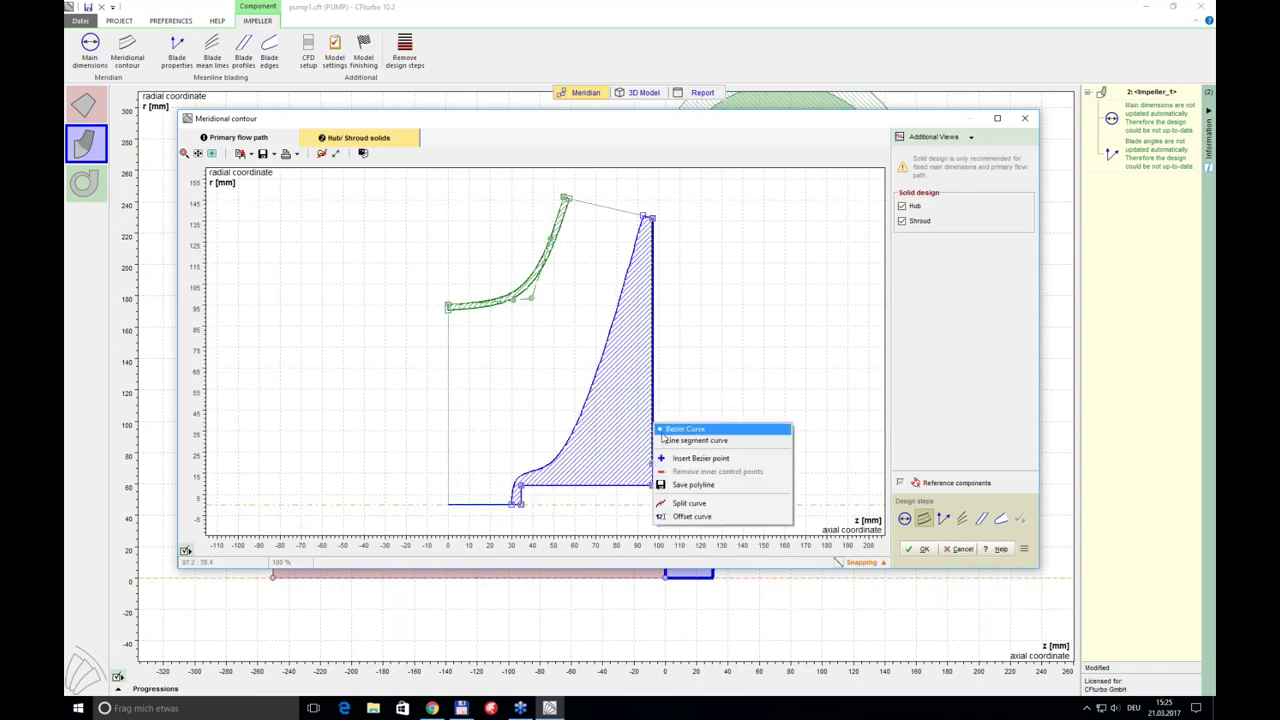
pyautogui.click(689, 503)
pyautogui.moveTo(653, 425); pyautogui.dragTo(585, 461)
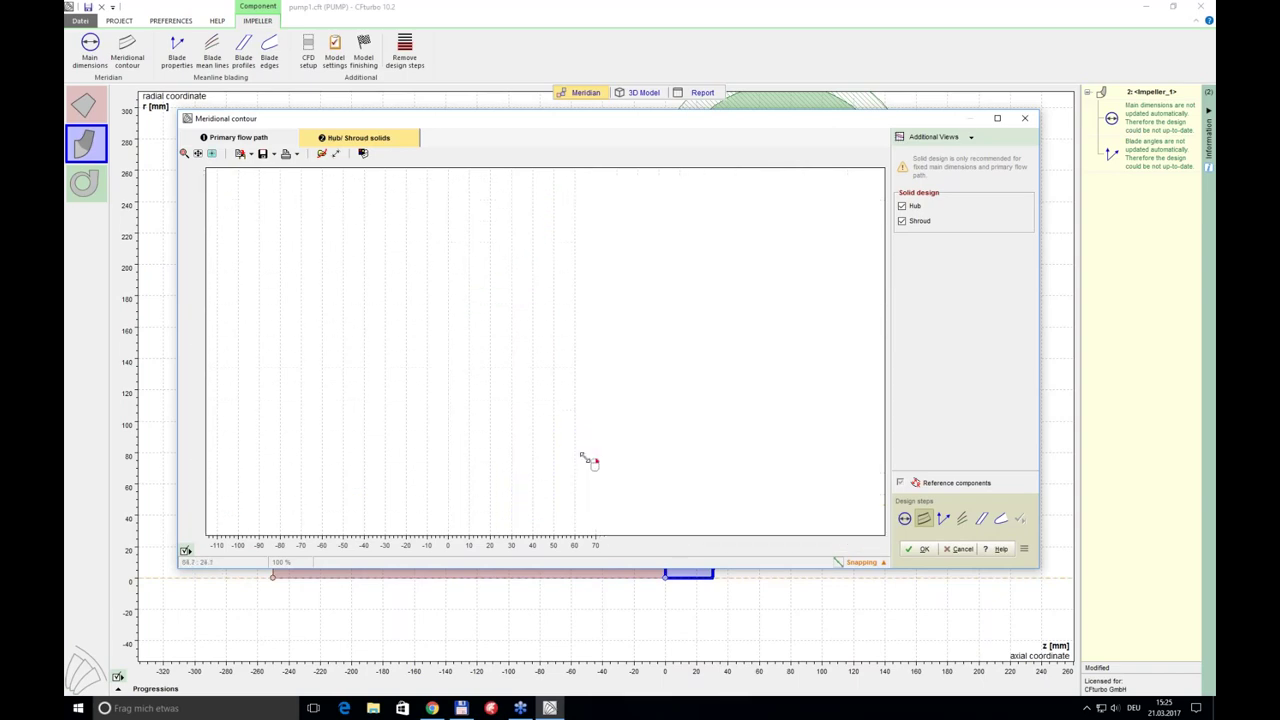
pyautogui.rightClick(586, 463)
pyautogui.click(619, 472)
pyautogui.click(643, 499)
# - Convert the hub solid's sloped rear edge to a line segment curve, place its inner corner at z = 65 mm and accept the contour
pyautogui.rightClick(596, 451)
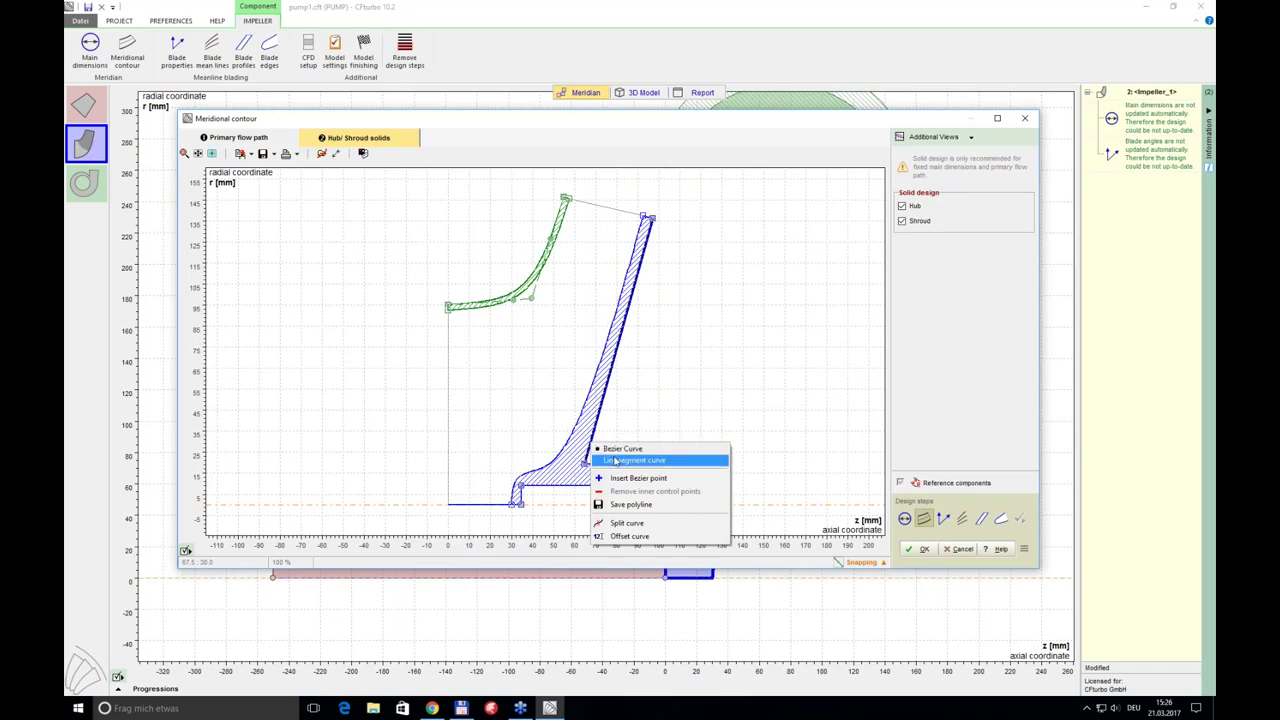
pyautogui.click(614, 460)
pyautogui.rightClick(583, 466)
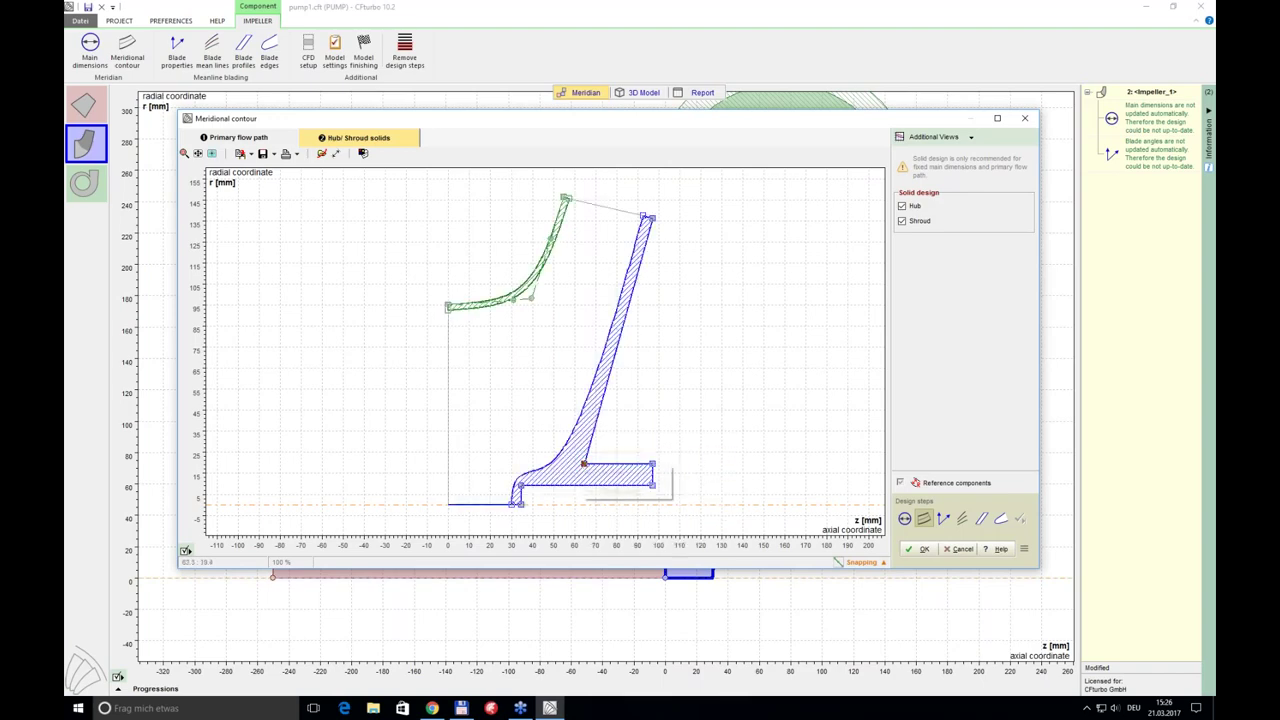
pyautogui.click(600, 469)
pyautogui.write('65')
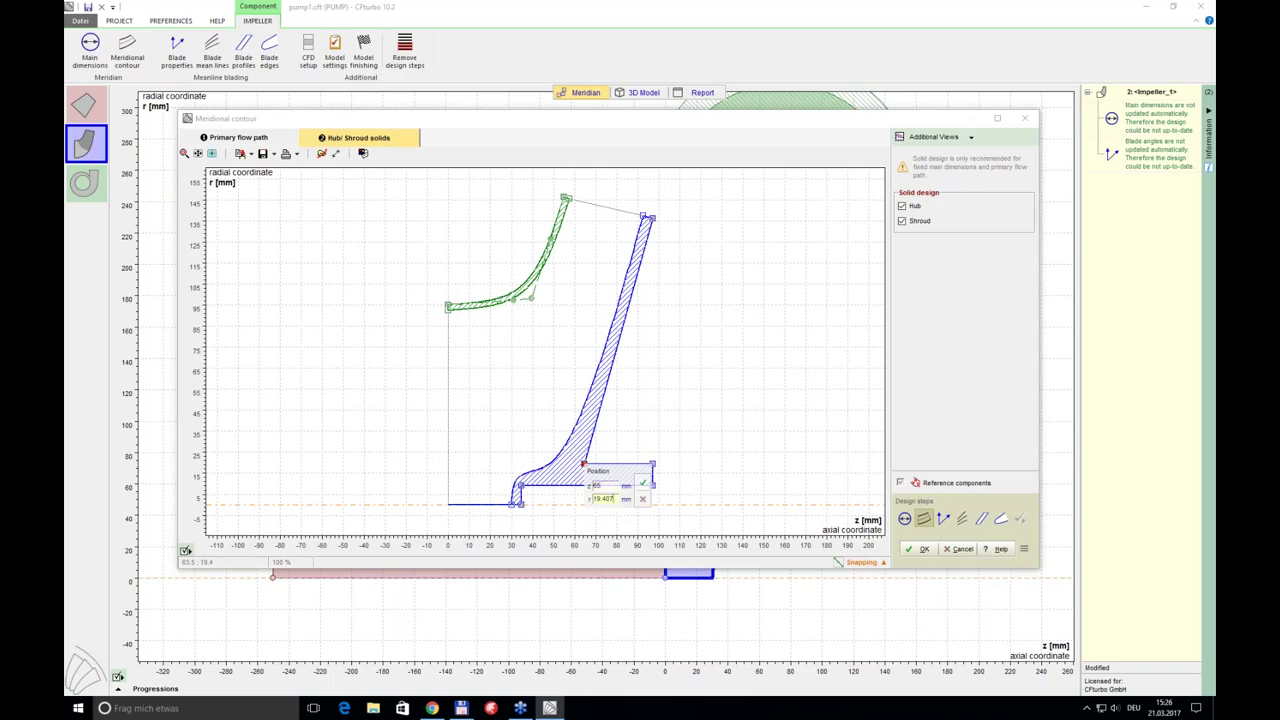
pyautogui.moveTo(605, 498); pyautogui.dragTo(618, 500)
pyautogui.press('Return')
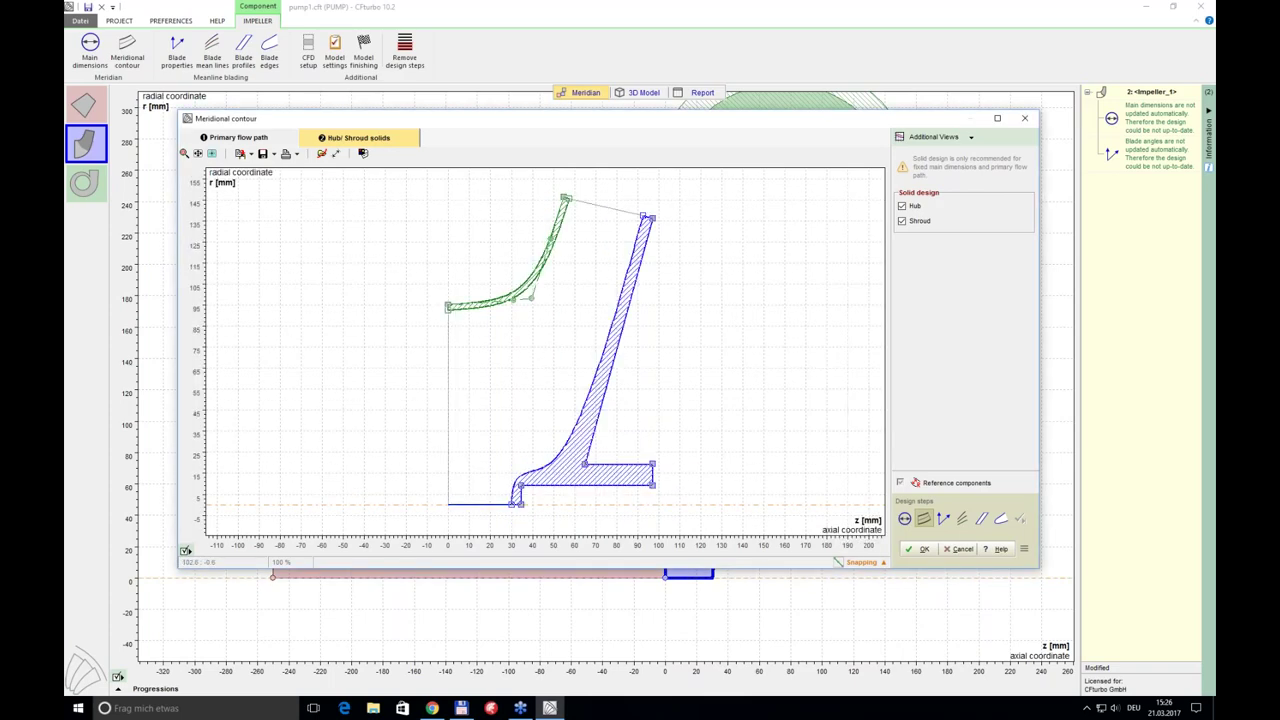
pyautogui.click(918, 549)
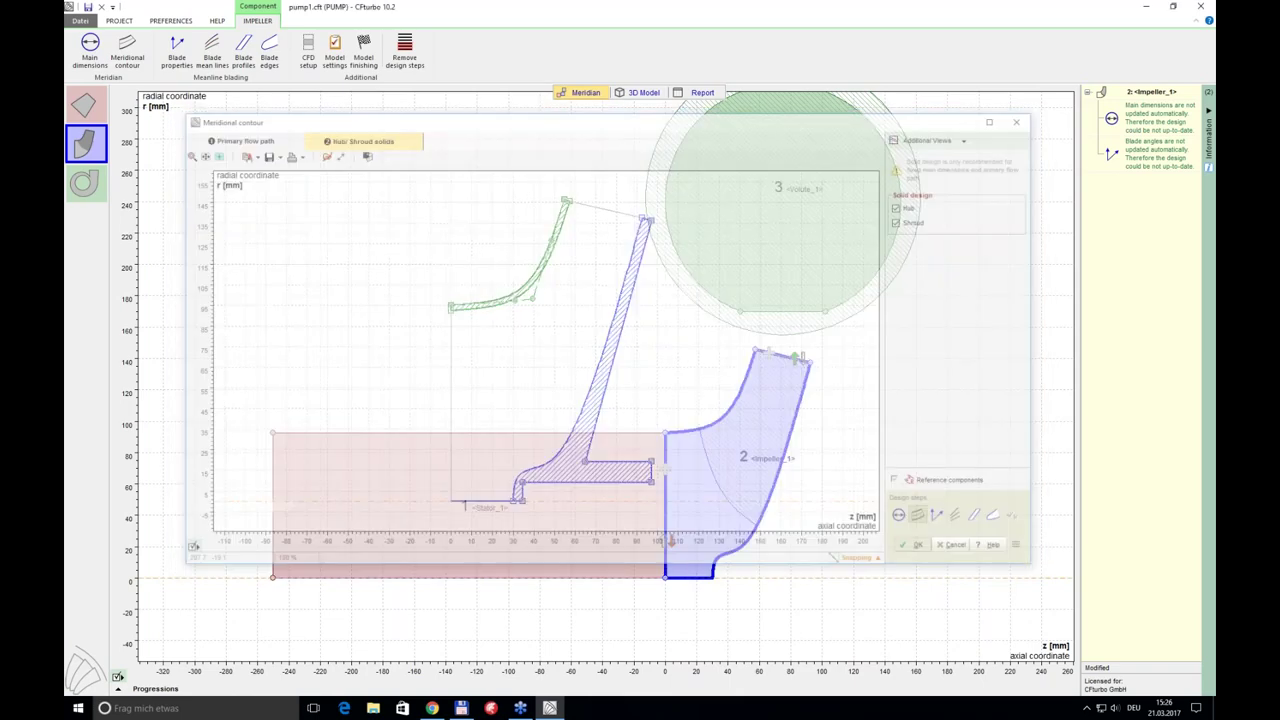
# - Examine the impeller's closed hub nose and blades in the 3D model from several angles
pyautogui.click(648, 93)
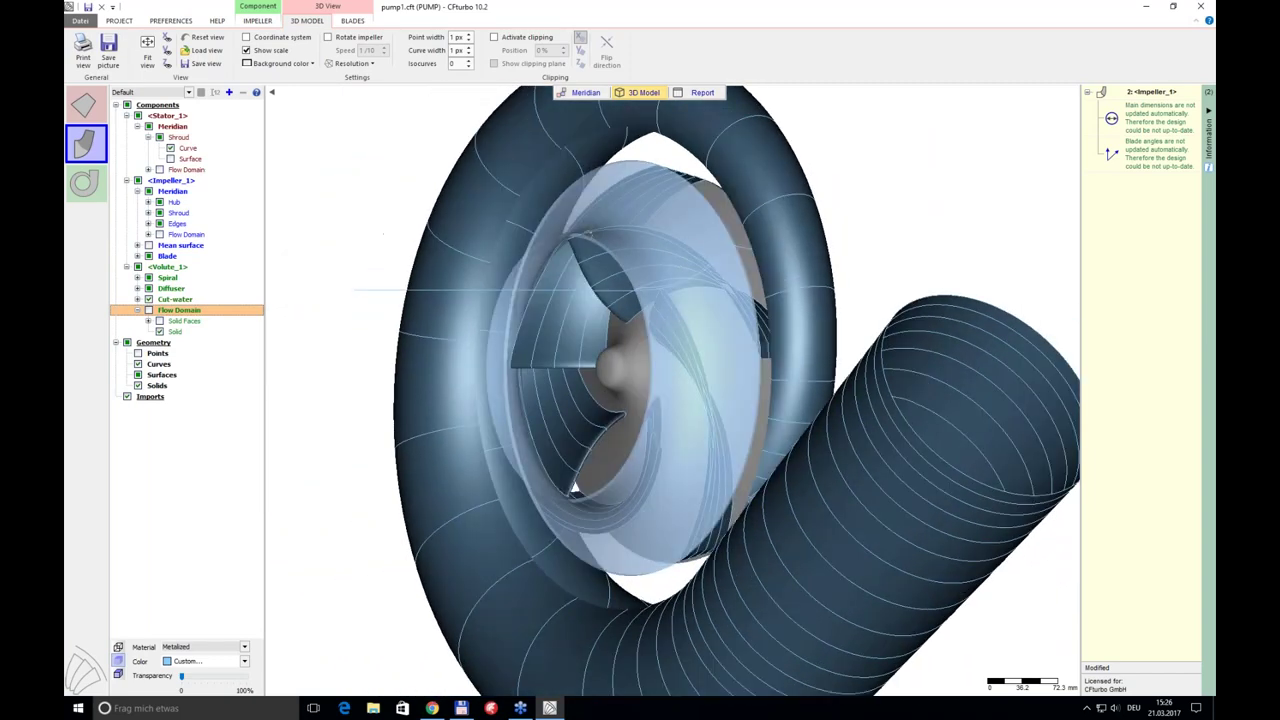
pyautogui.moveTo(659, 218); pyautogui.dragTo(560, 170)
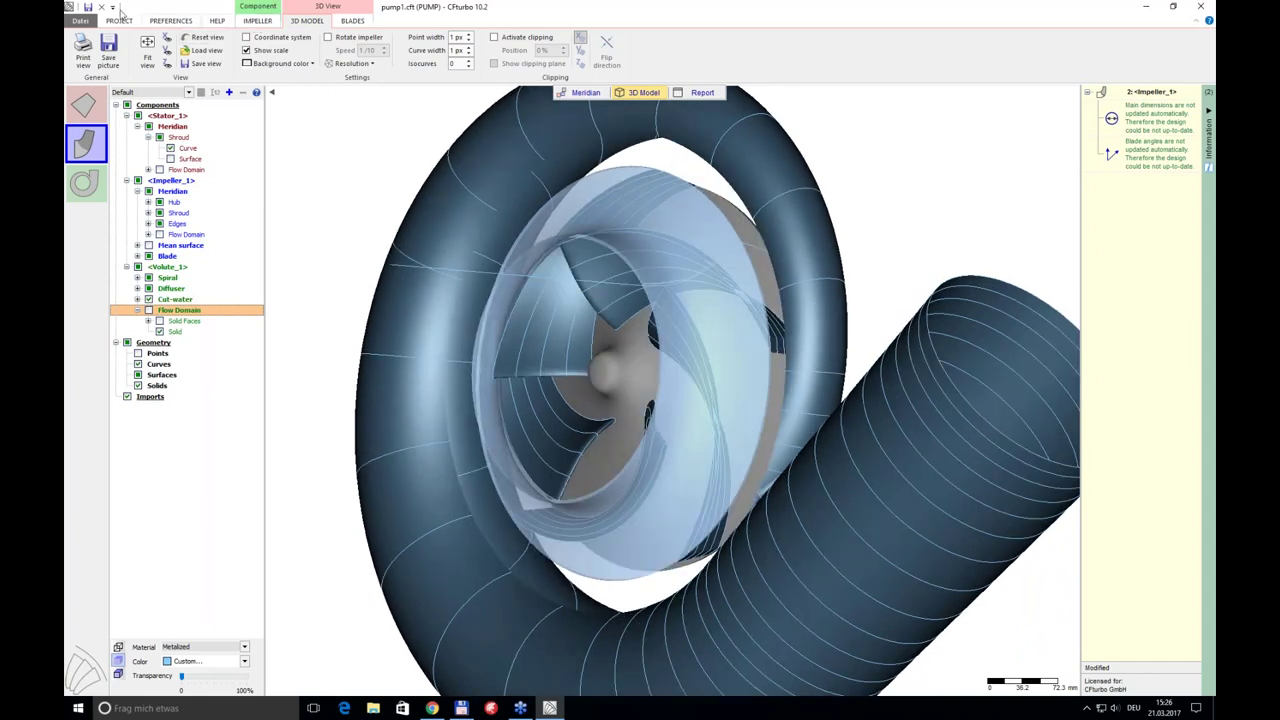
pyautogui.moveTo(418, 148); pyautogui.dragTo(638, 193)
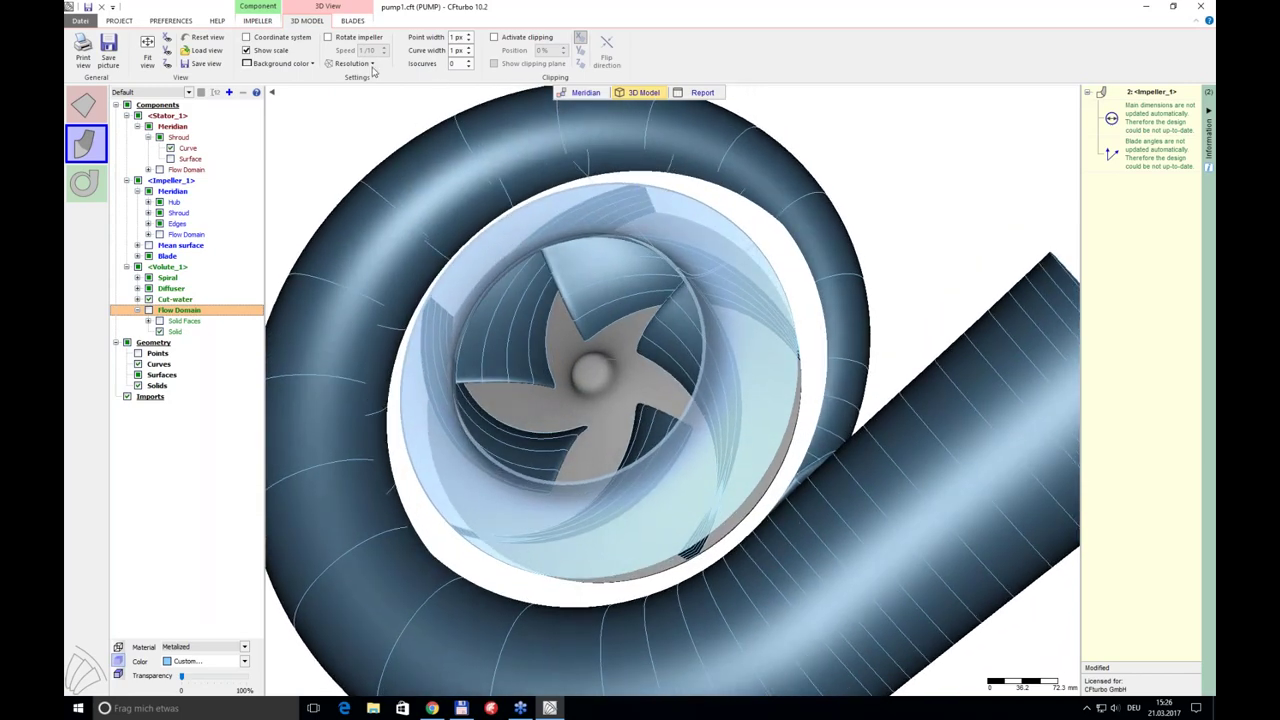
# - Activate the impeller's outlet extension in its CFD setup with a midline length of 1 mm and accept
pyautogui.click(250, 22)
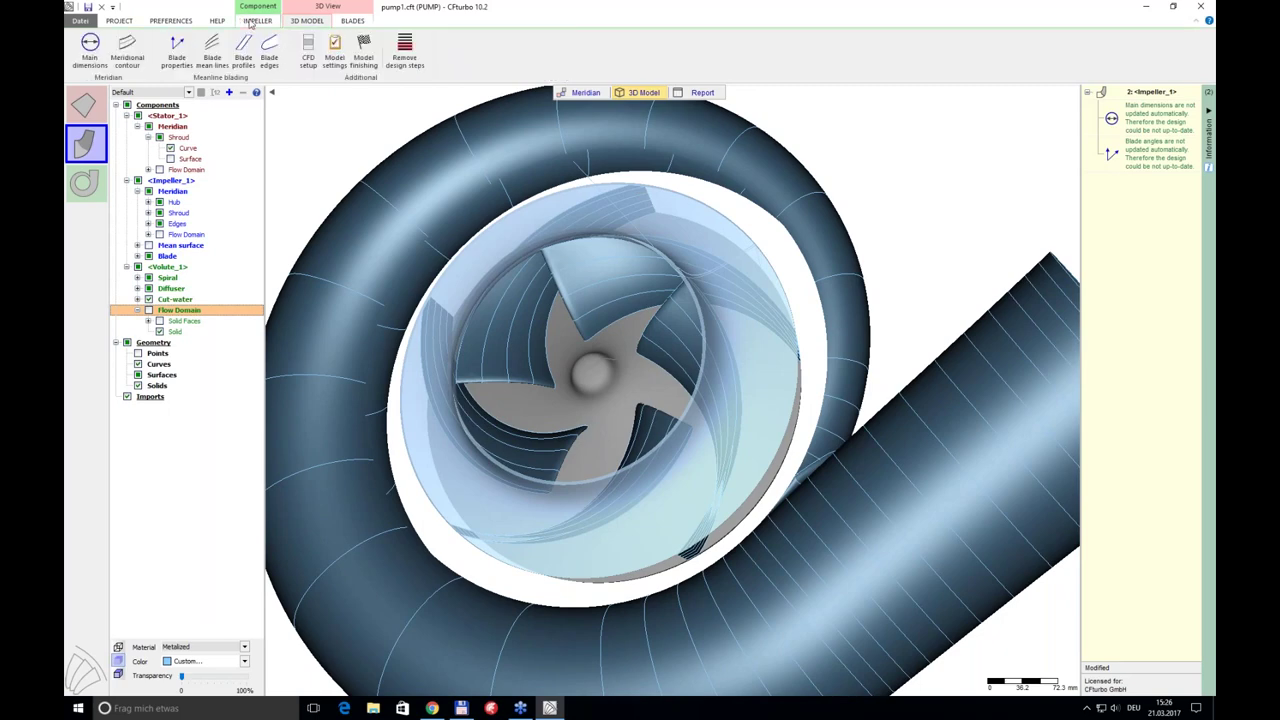
pyautogui.click(308, 59)
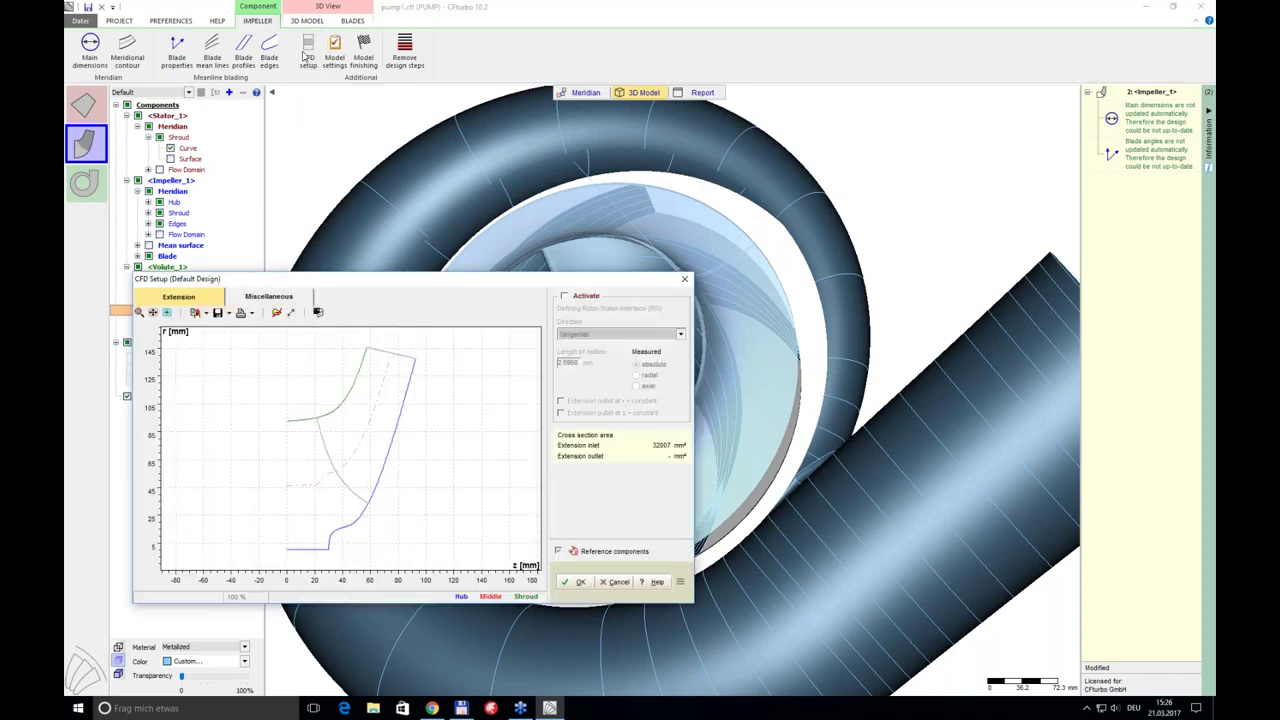
pyautogui.click(563, 297)
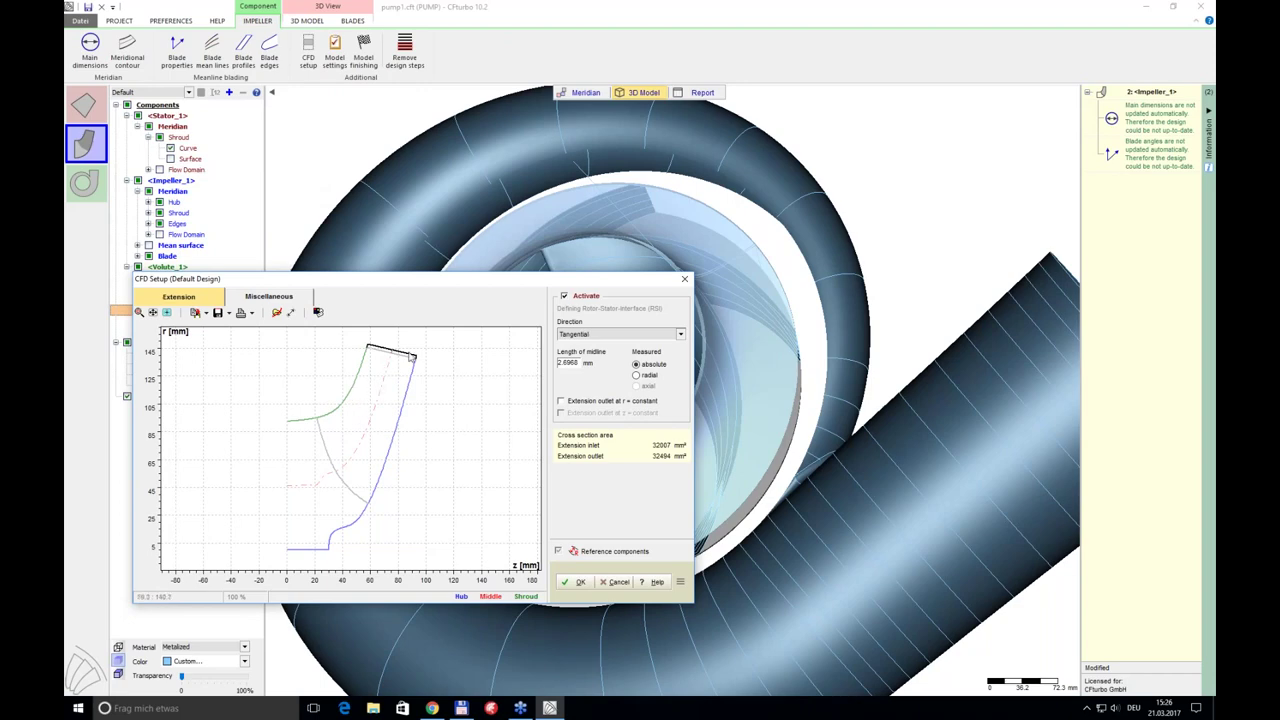
pyautogui.doubleClick(577, 363)
pyautogui.write('1')
pyautogui.press('Return')
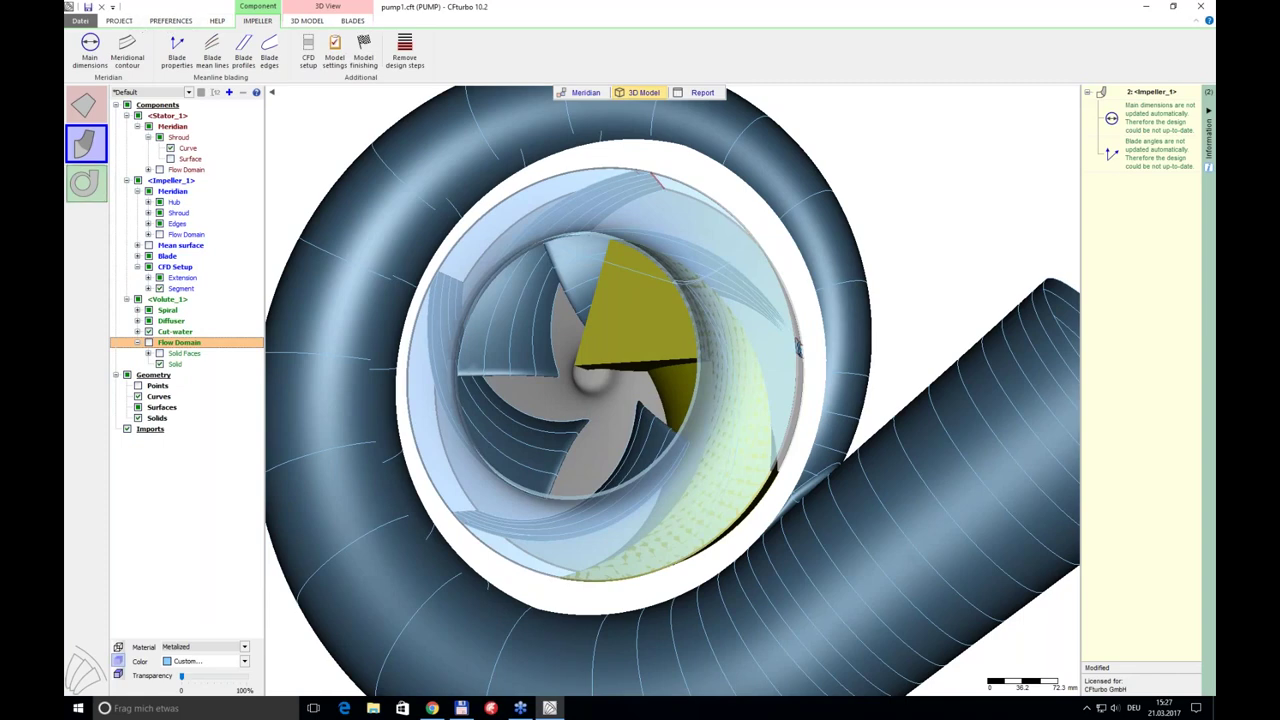
# - Add a CFD setup to the volute and to the inlet stator, accepting the offered settings
pyautogui.click(85, 182)
pyautogui.click(241, 50)
pyautogui.click(590, 425)
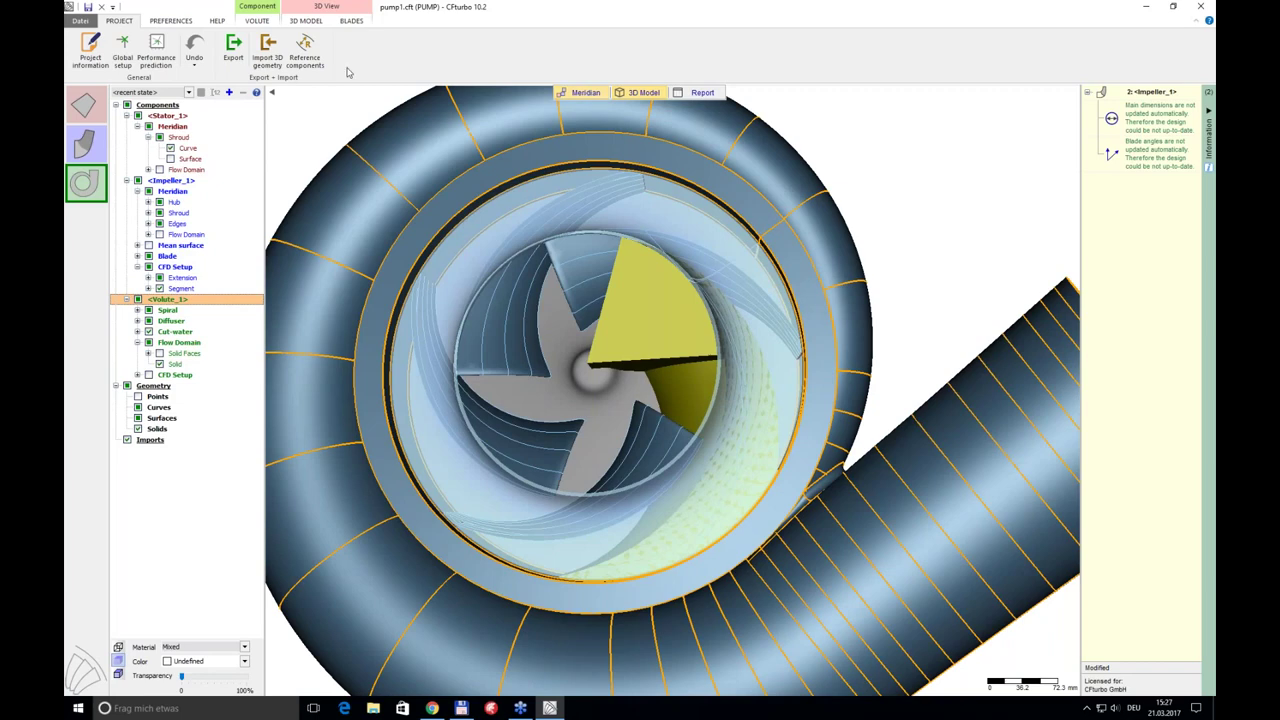
pyautogui.click(87, 107)
pyautogui.click(88, 110)
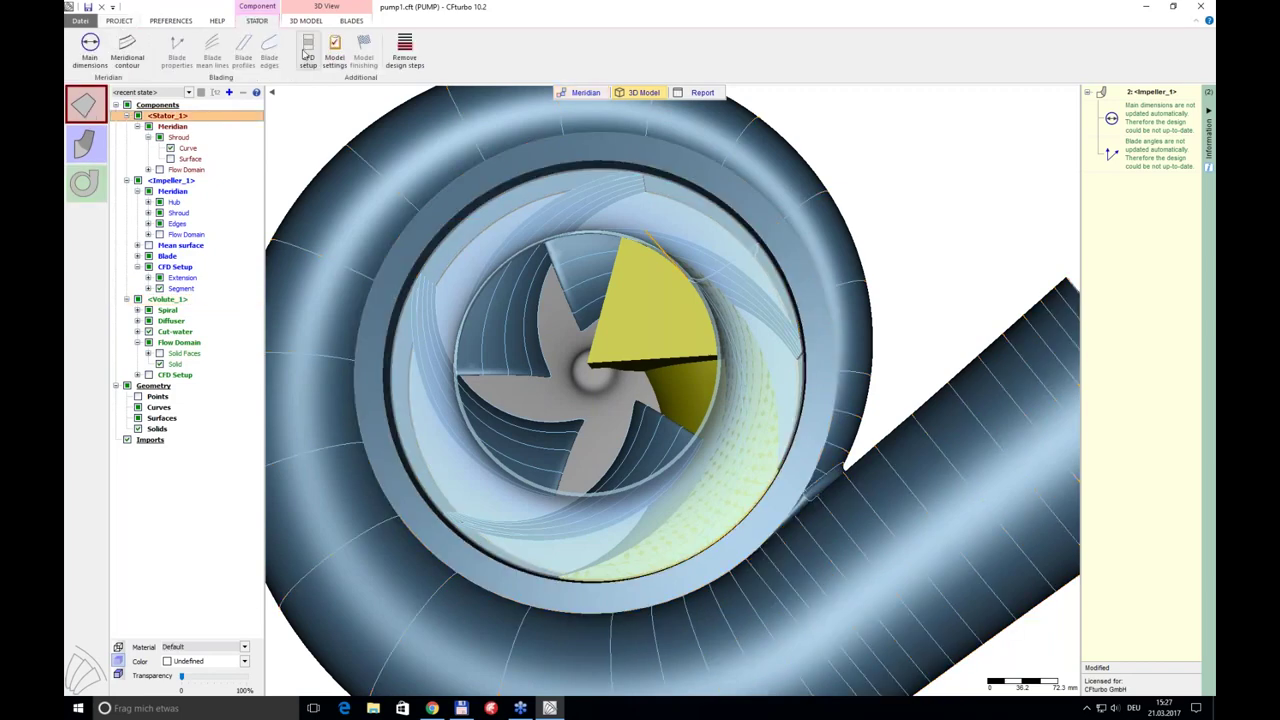
pyautogui.click(576, 583)
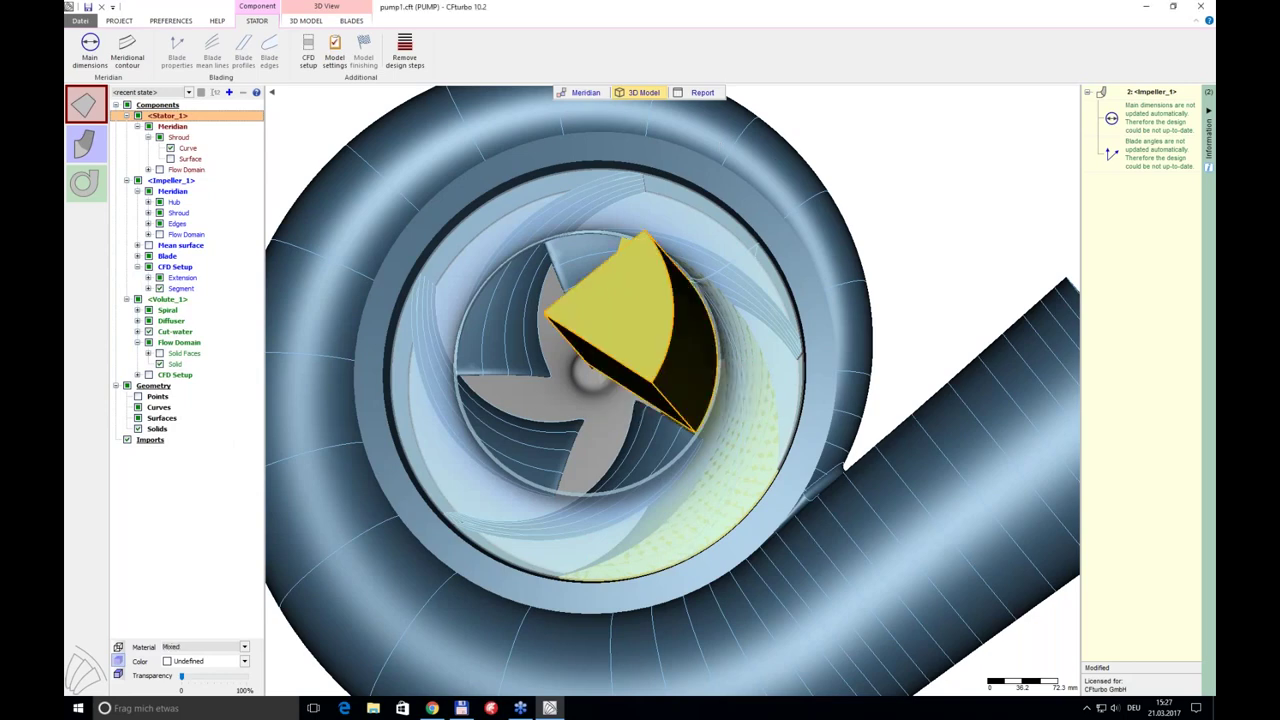
# - Run the impeller's model finishing with solid trimming and 2 mm fillet radii at both hub and shroud
pyautogui.click(587, 93)
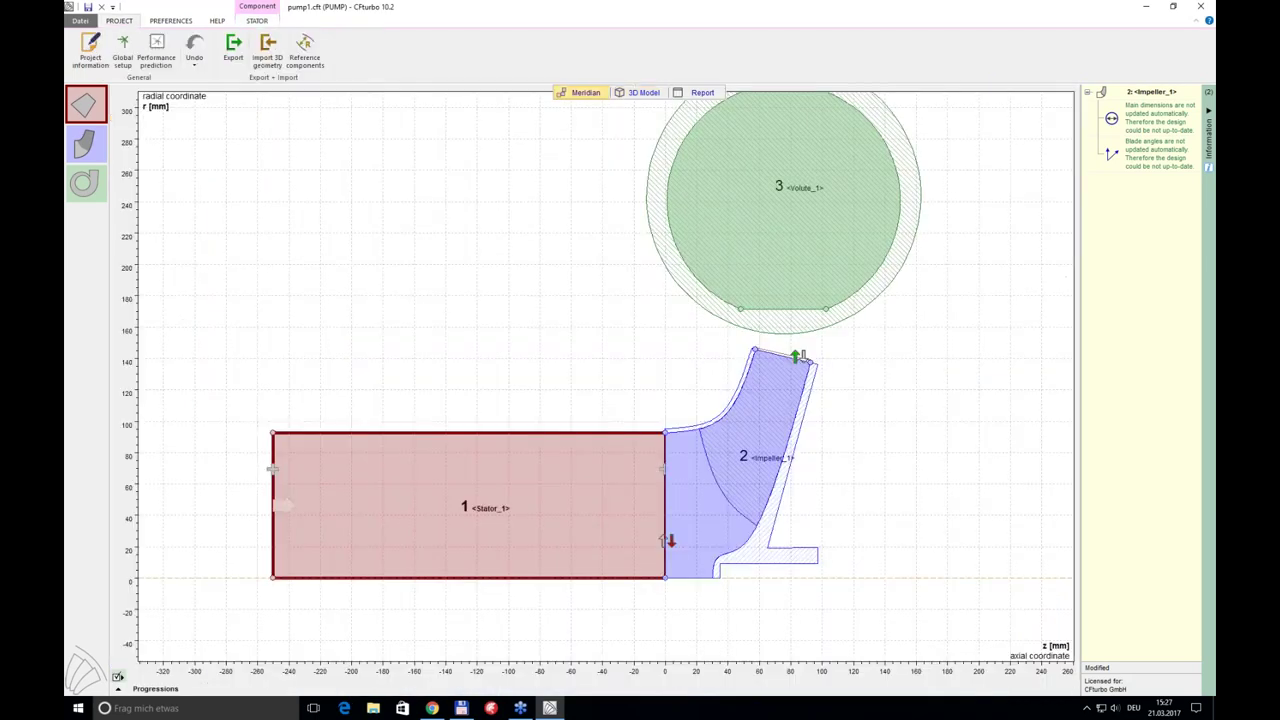
pyautogui.click(737, 491)
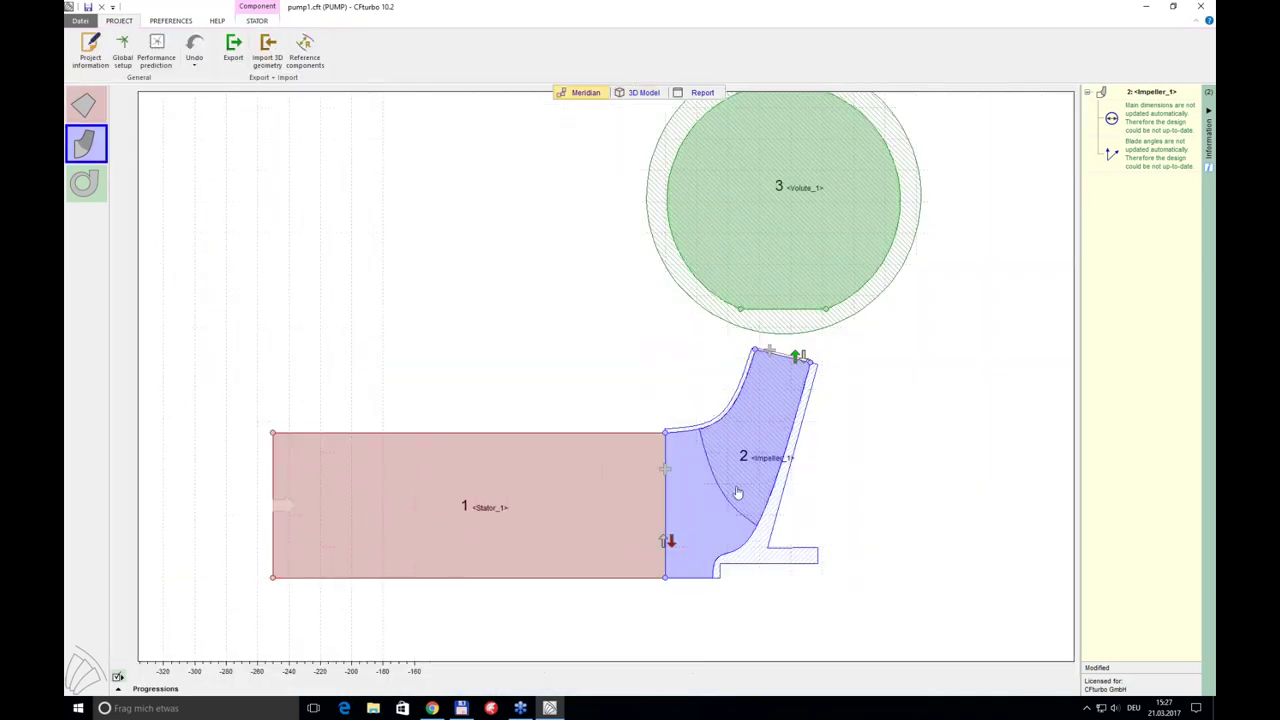
pyautogui.moveTo(737, 491)
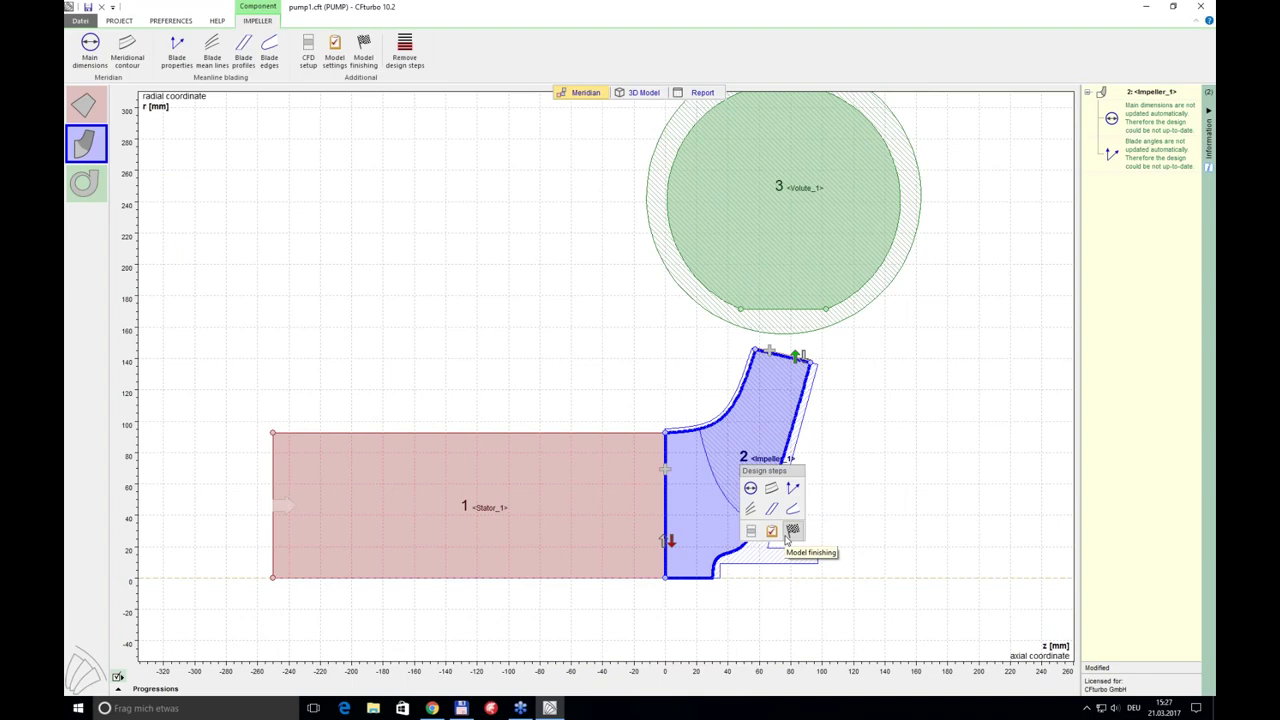
pyautogui.click(792, 531)
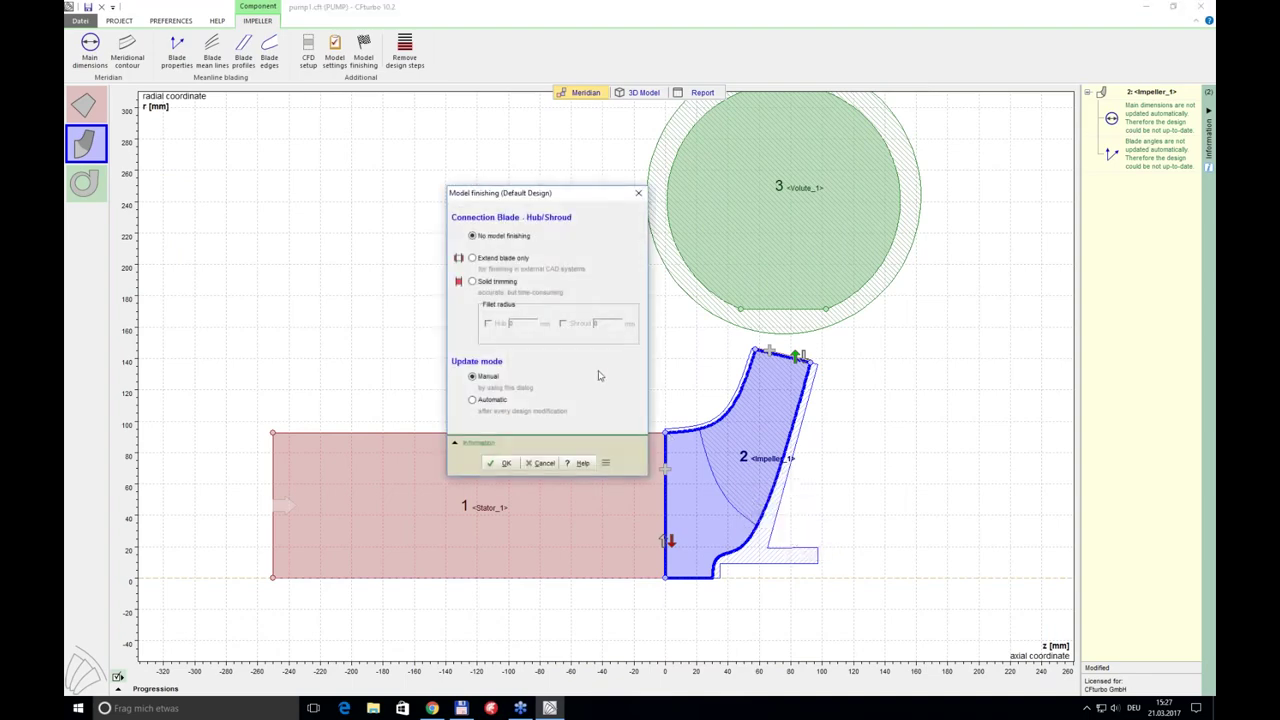
pyautogui.click(473, 283)
pyautogui.click(488, 325)
pyautogui.click(568, 327)
pyautogui.click(530, 325)
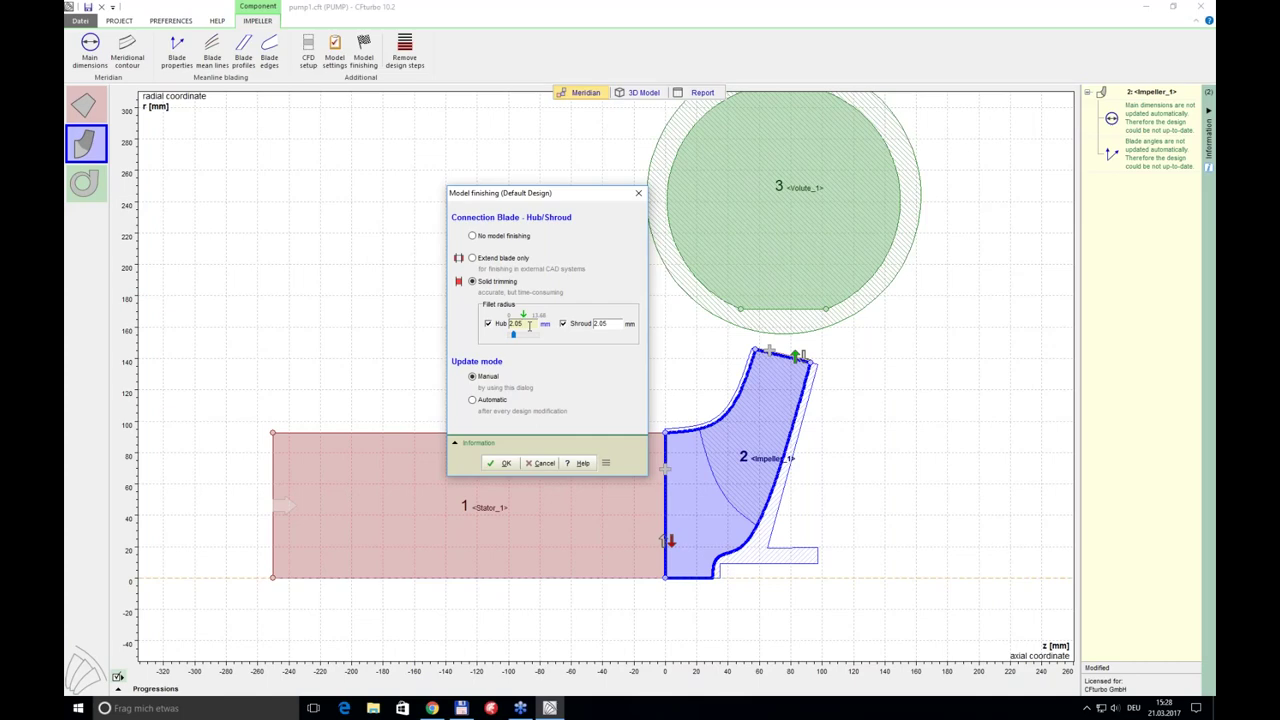
pyautogui.click(605, 324)
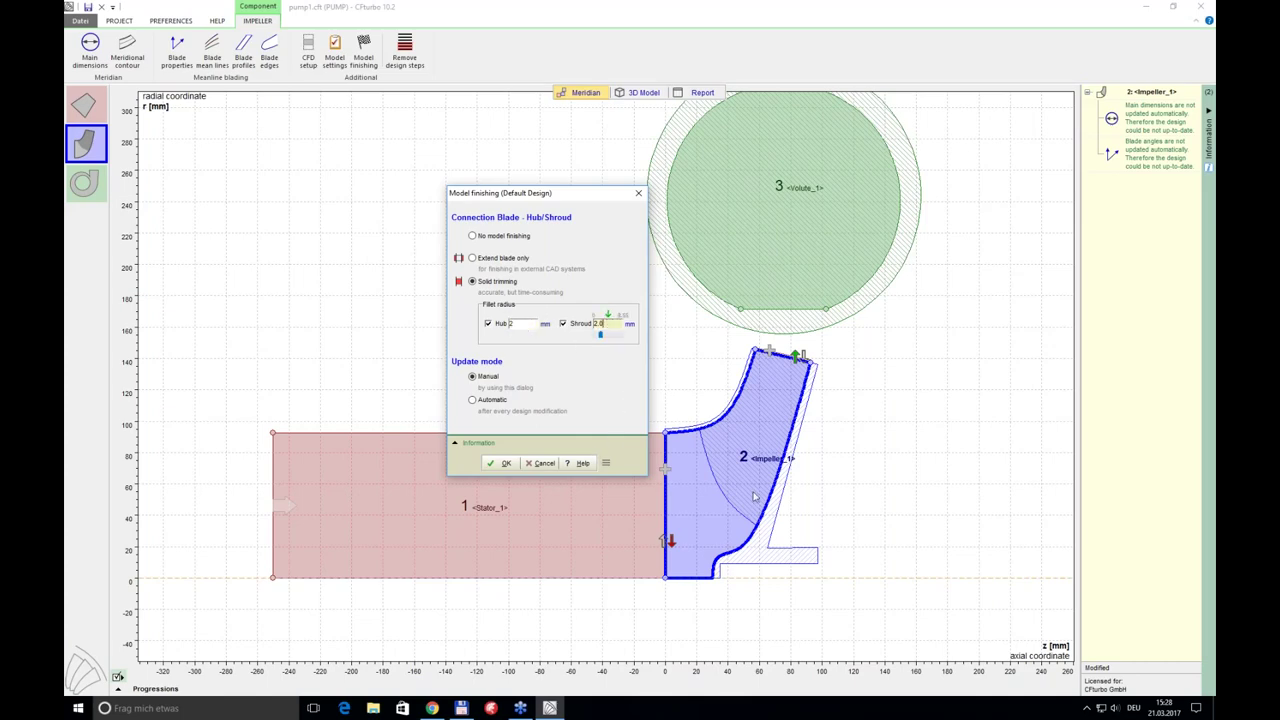
pyautogui.click(502, 463)
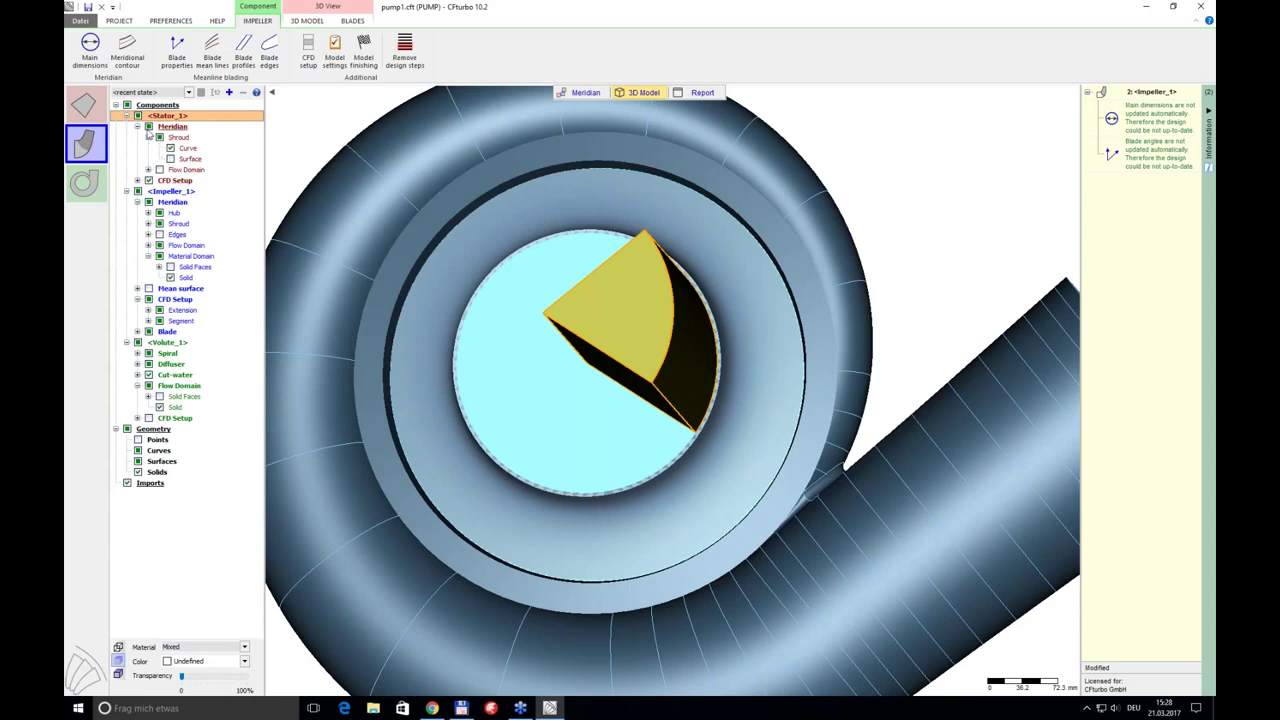
# - Hide the impeller's design surfaces, flow domain and CFD setups, plus the volute and stator shroud, to display only the impeller's material solid
pyautogui.click(159, 224)
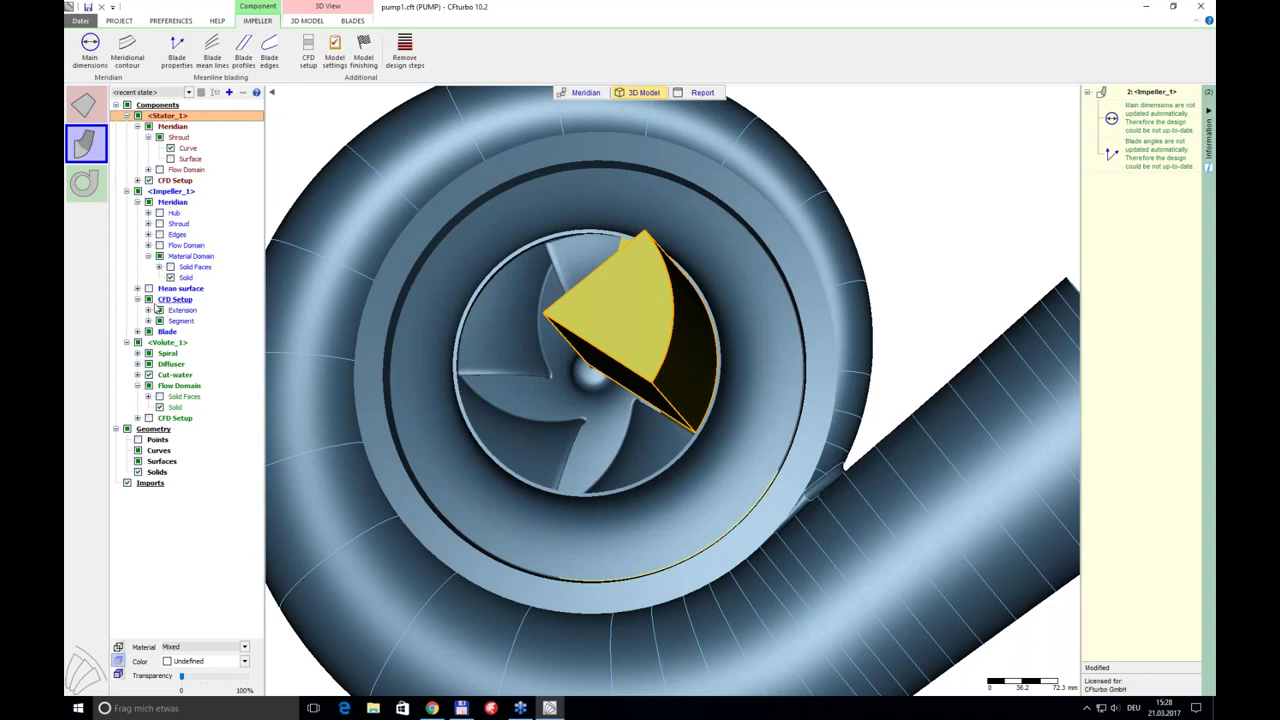
pyautogui.click(148, 300)
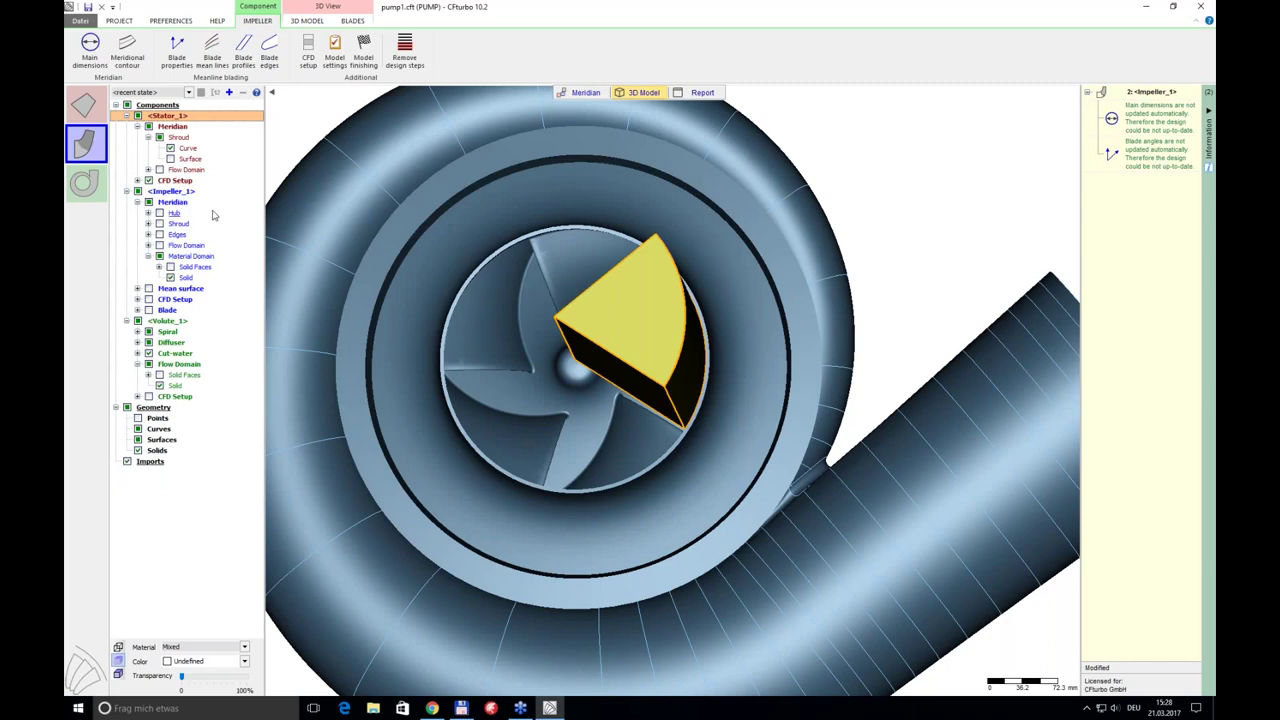
pyautogui.click(149, 181)
pyautogui.scroll(5, 565, 221)
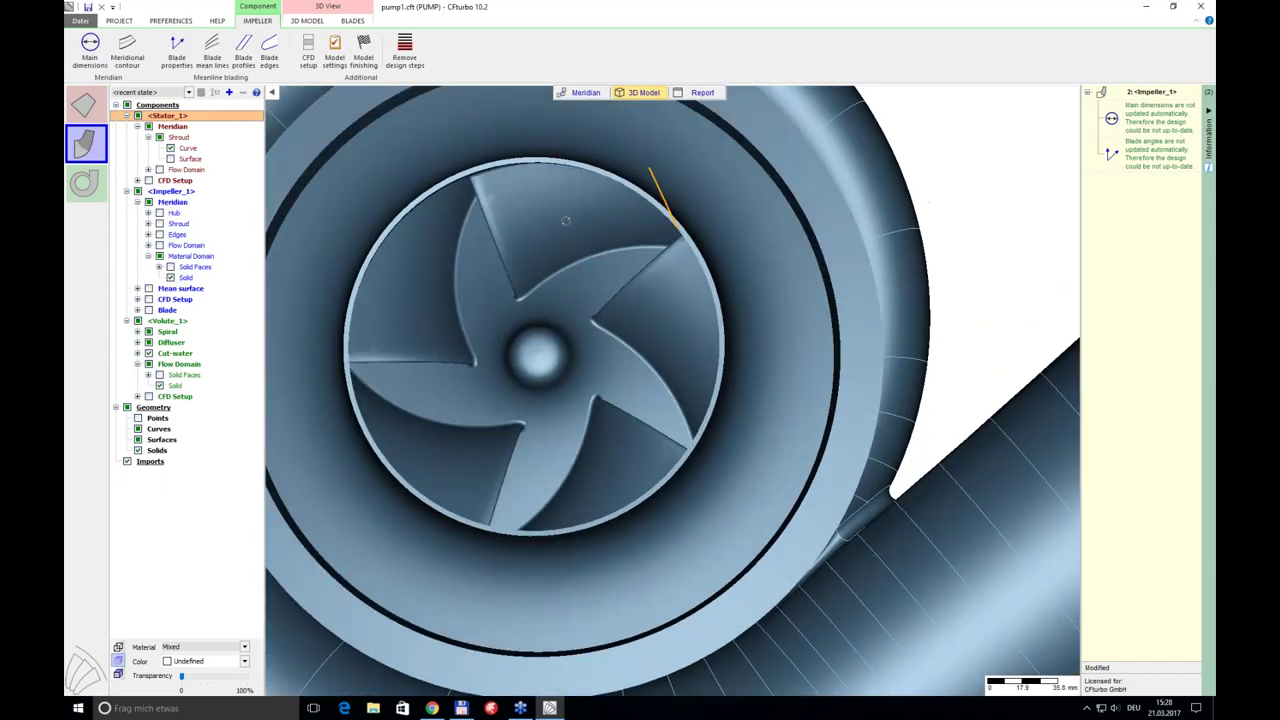
pyautogui.moveTo(562, 270); pyautogui.dragTo(576, 294)
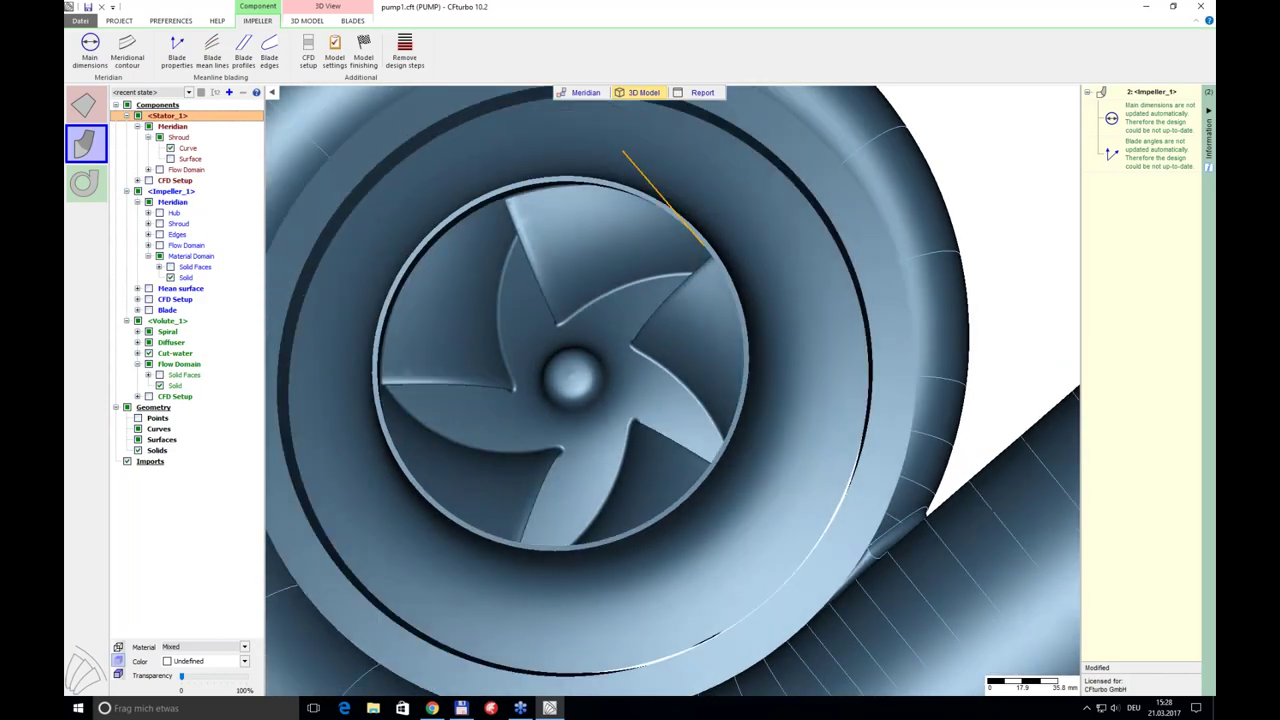
pyautogui.click(139, 321)
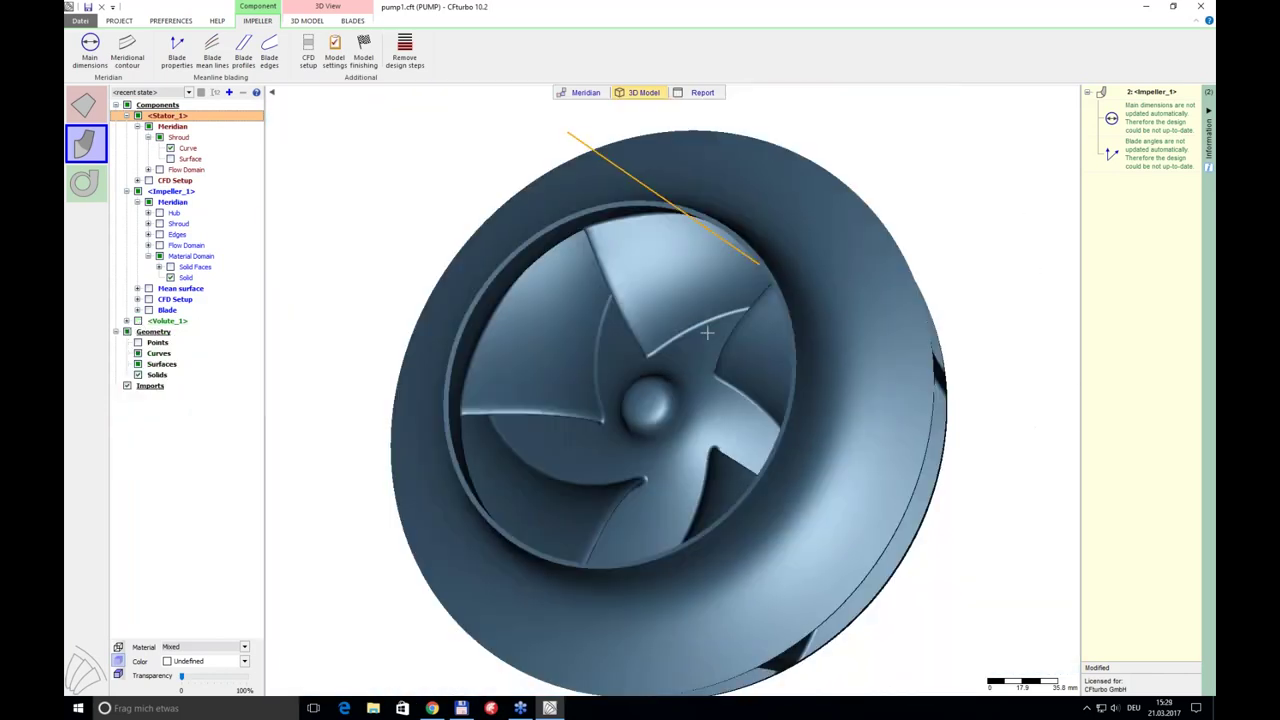
pyautogui.moveTo(692, 329)
pyautogui.mouseDown()
pyautogui.moveTo(597, 357)
pyautogui.moveTo(560, 330)
pyautogui.moveTo(605, 330)
pyautogui.moveTo(580, 234)
pyautogui.moveTo(657, 157)
pyautogui.moveTo(671, 342)
pyautogui.mouseUp()
pyautogui.click(160, 138)
pyautogui.moveTo(671, 342); pyautogui.dragTo(664, 258, button='middle')
# - Export all three components to Turbomachinery CFD as pump1 with full 360° geometry and Moderate triangulation granularity
pyautogui.click(119, 20)
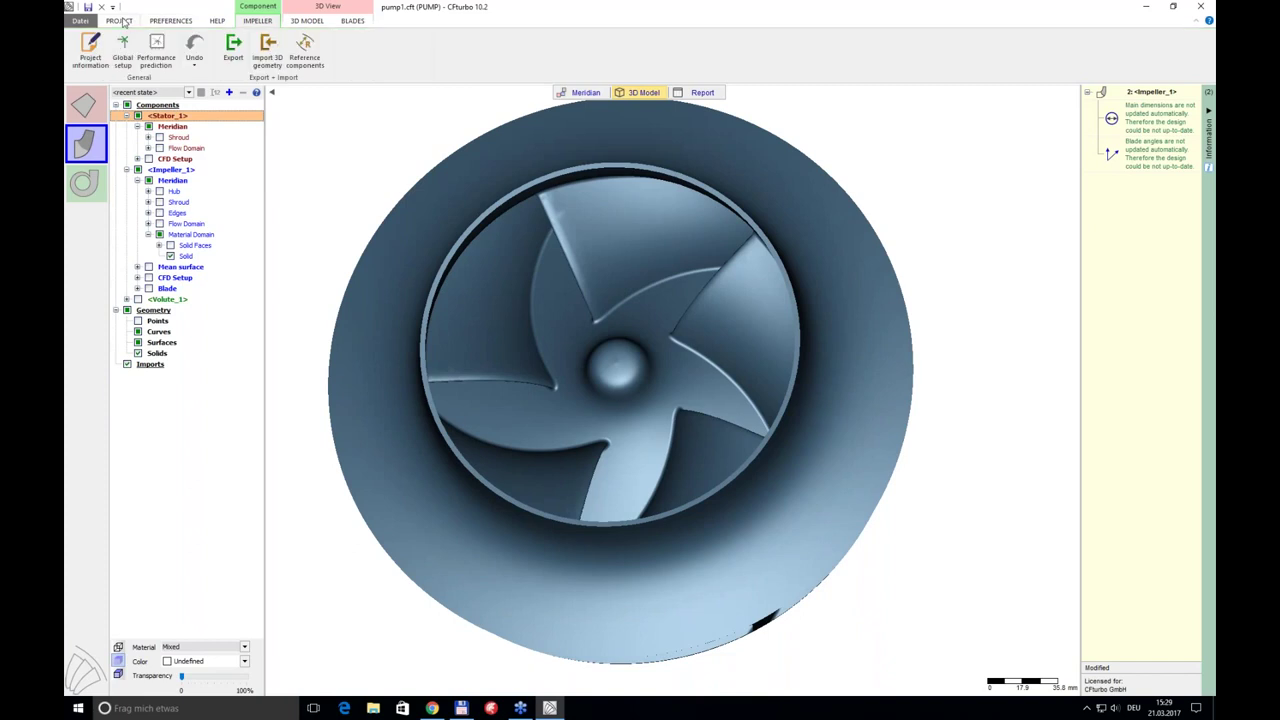
pyautogui.click(233, 52)
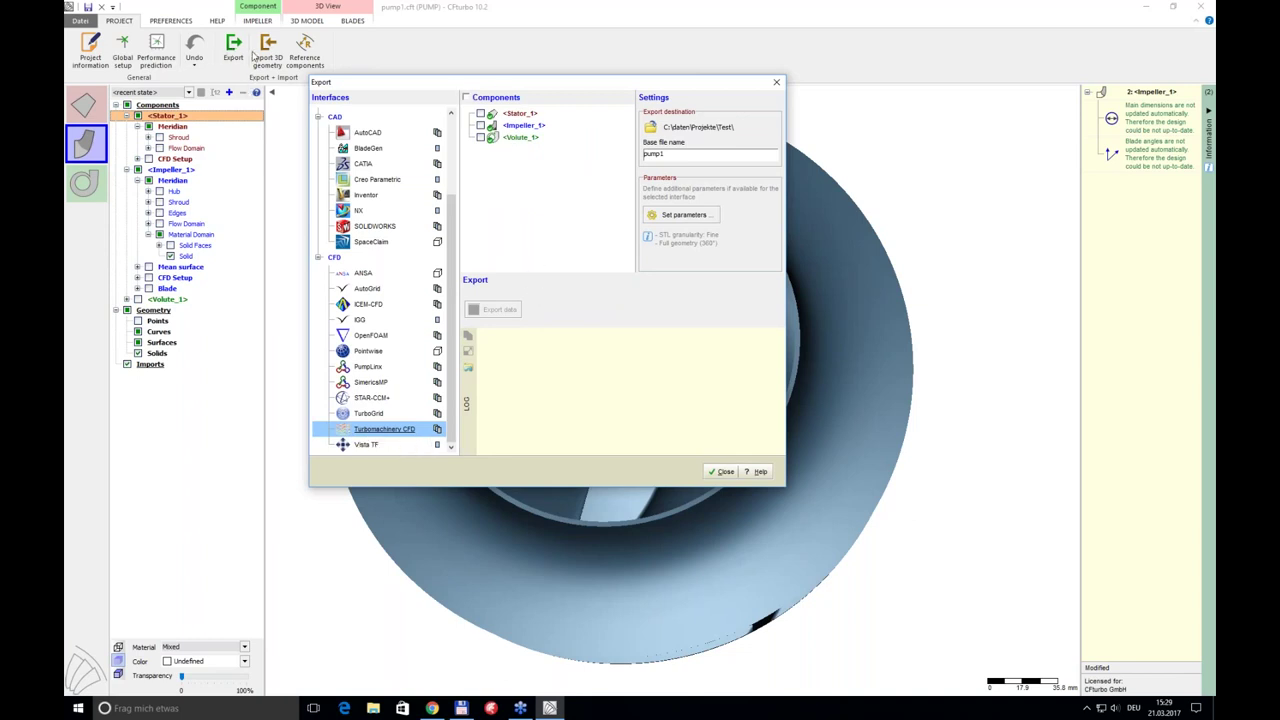
pyautogui.click(466, 98)
pyautogui.click(684, 216)
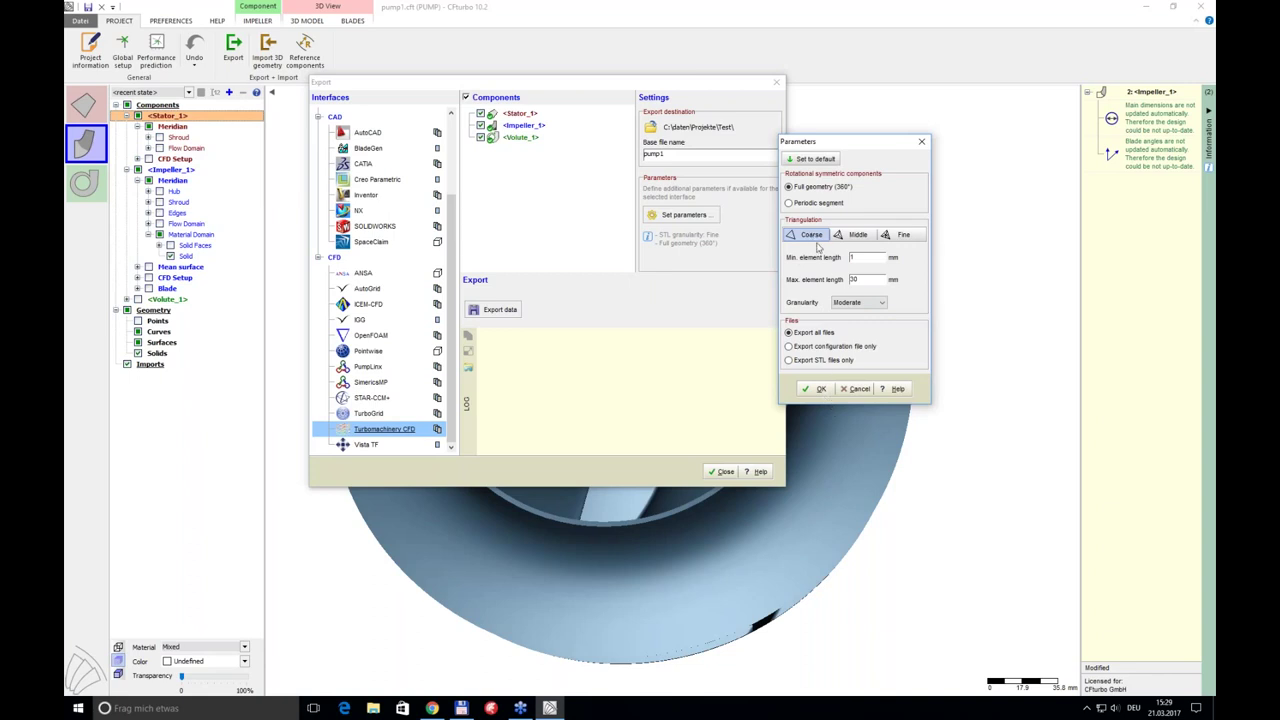
pyautogui.click(866, 303)
pyautogui.click(858, 313)
pyautogui.click(816, 388)
pyautogui.click(497, 309)
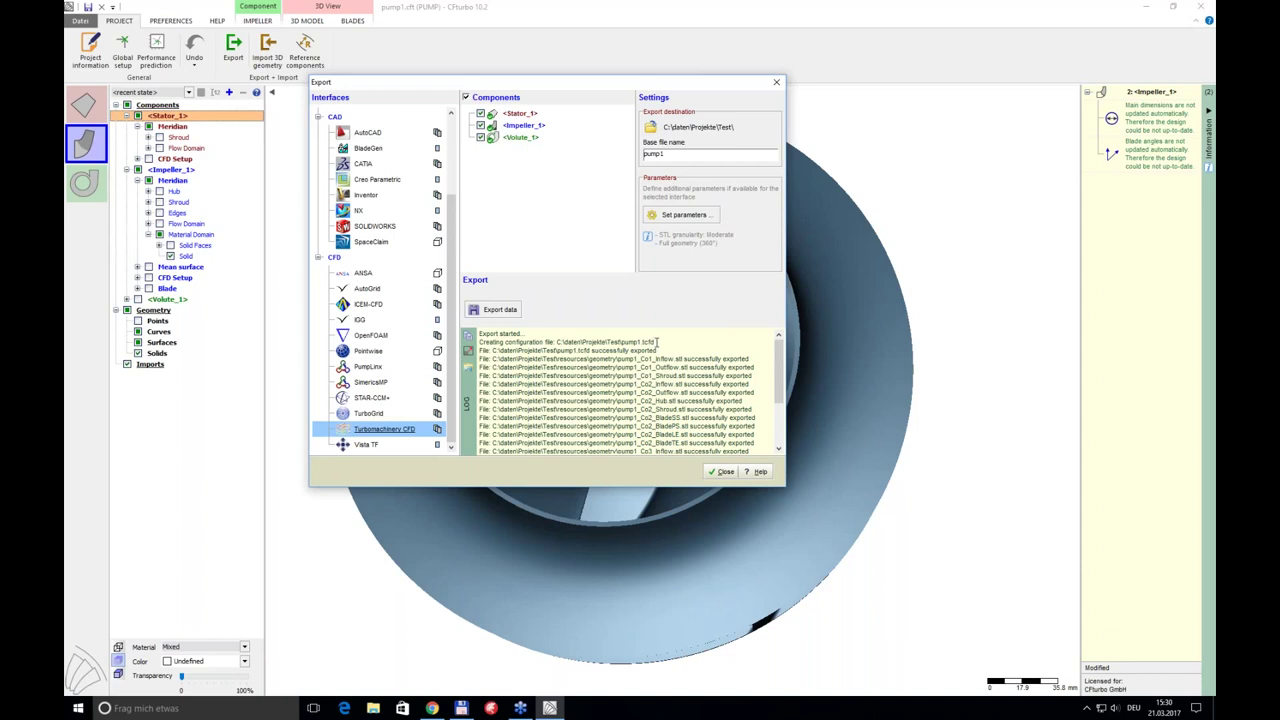
pyautogui.click(724, 472)
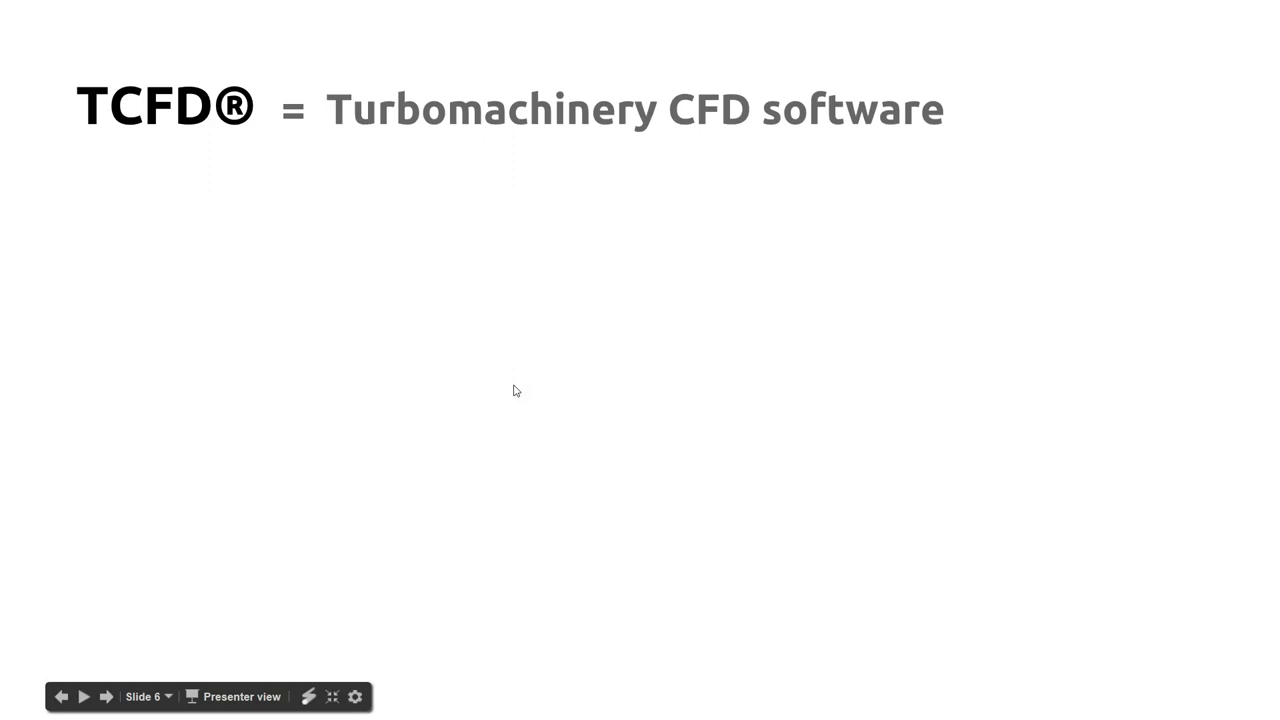
pyautogui.press('Right')
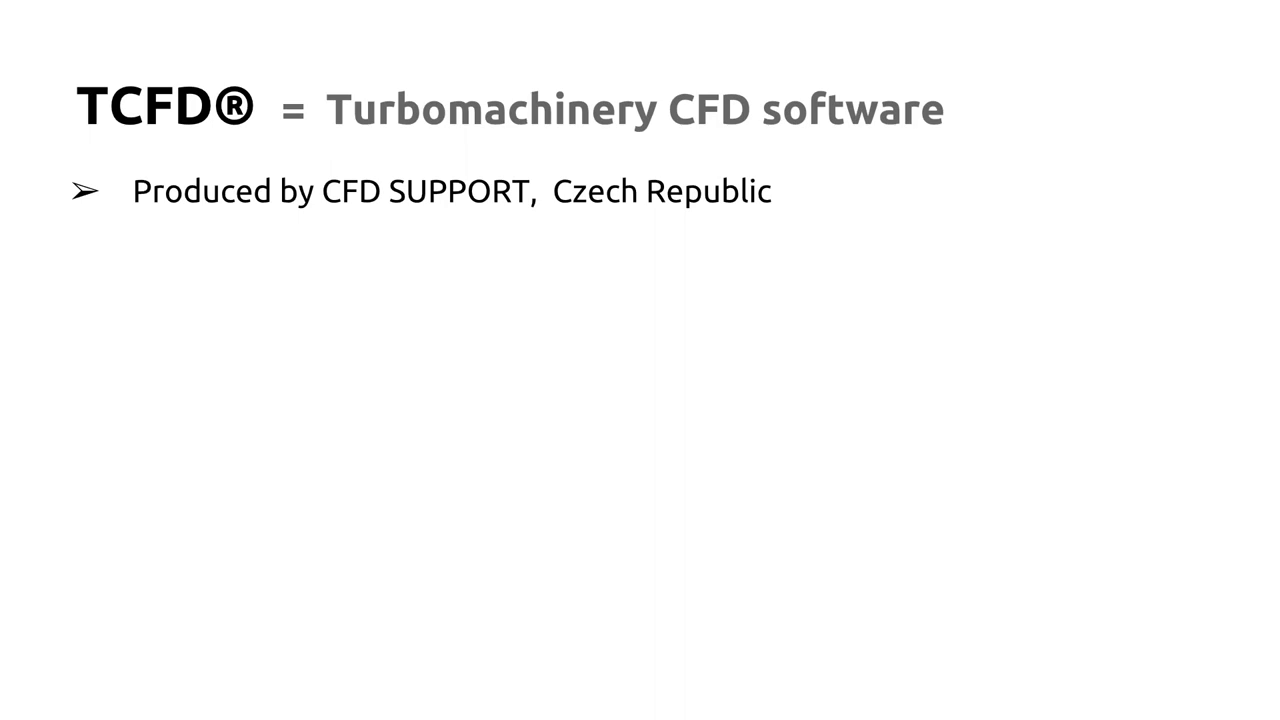
pyautogui.press('Right')
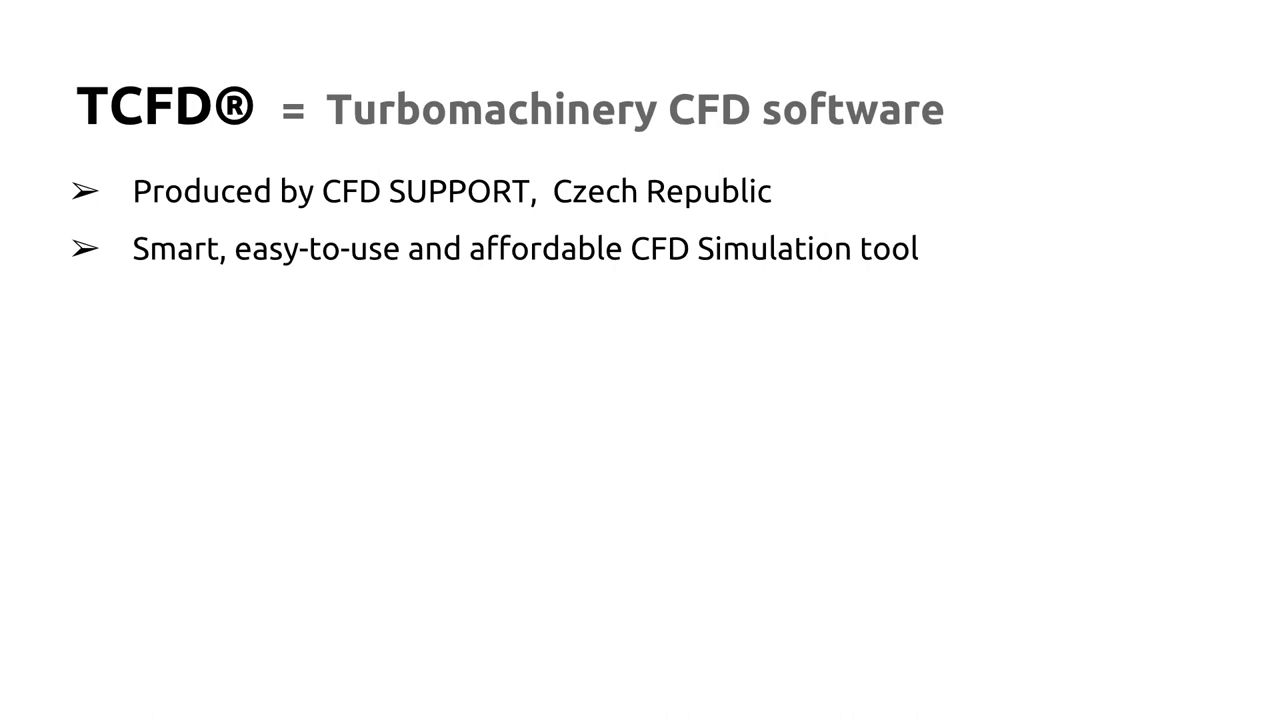
pyautogui.press('Right')
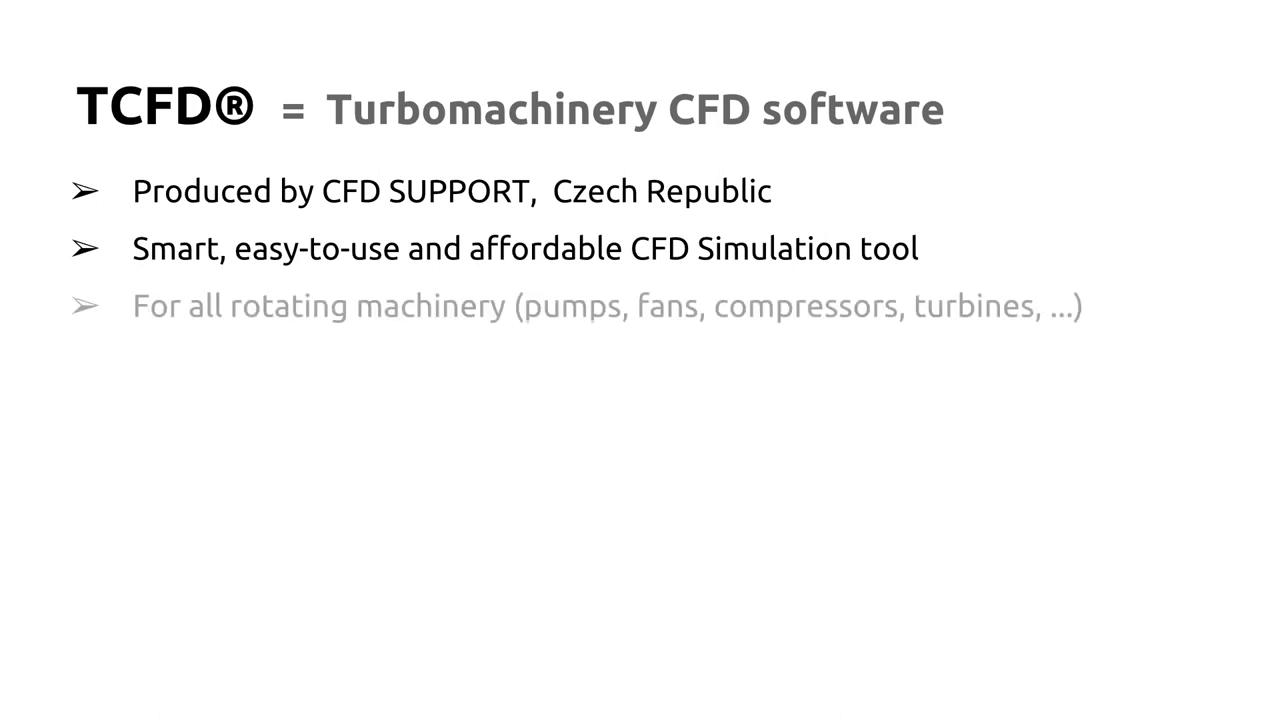
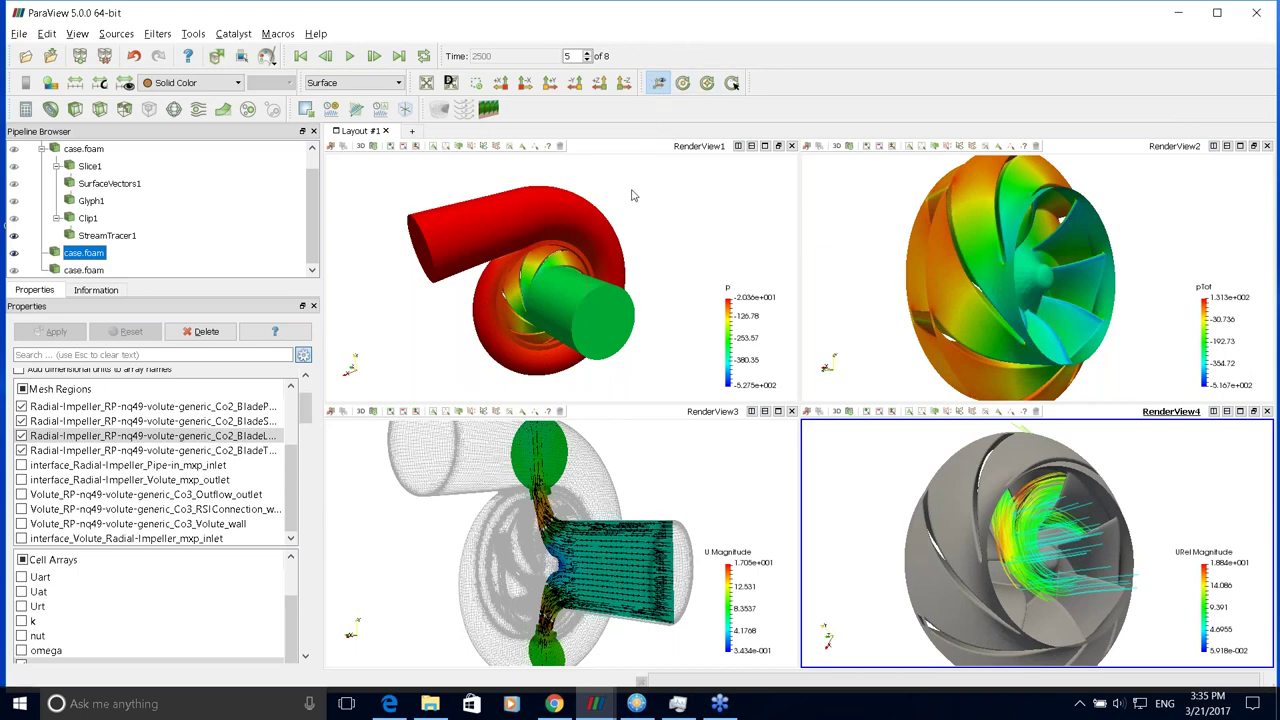
pyautogui.moveTo(619, 201); pyautogui.dragTo(724, 328)
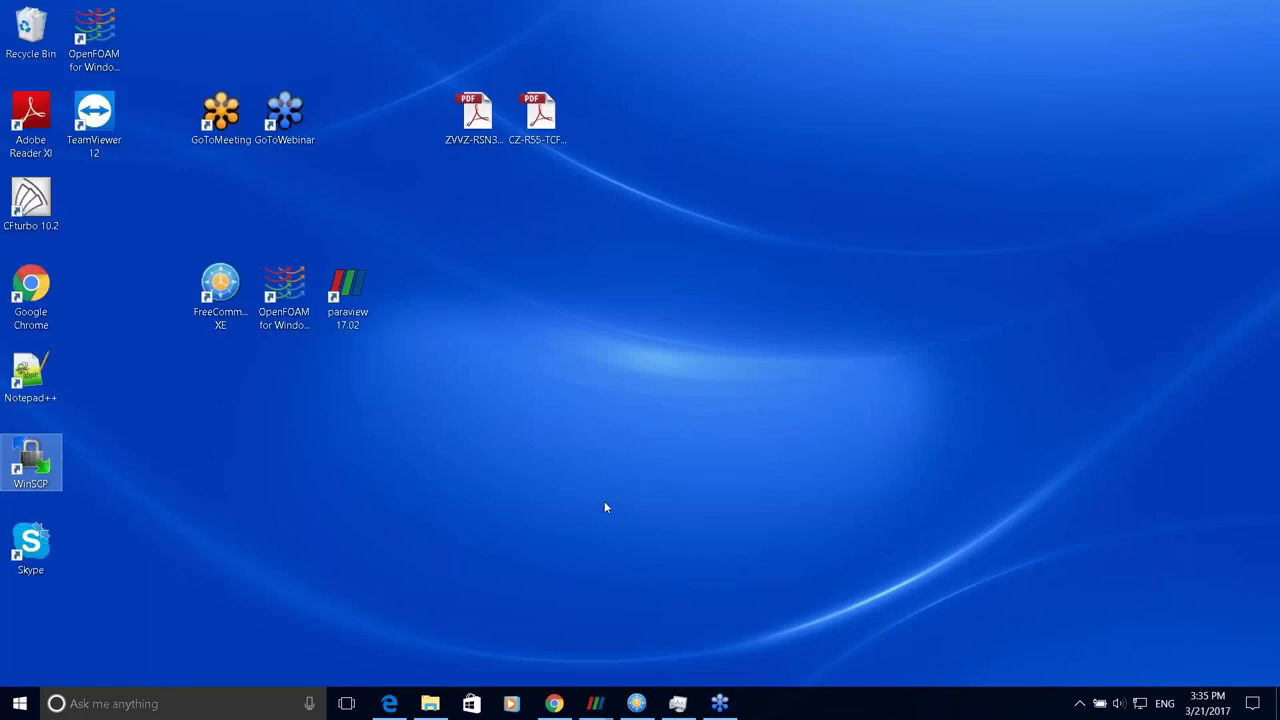
# - Switch to FreeCommander and look through the folder of CFturbo export files, including its resources/geometry subfolder
pyautogui.click(637, 705)
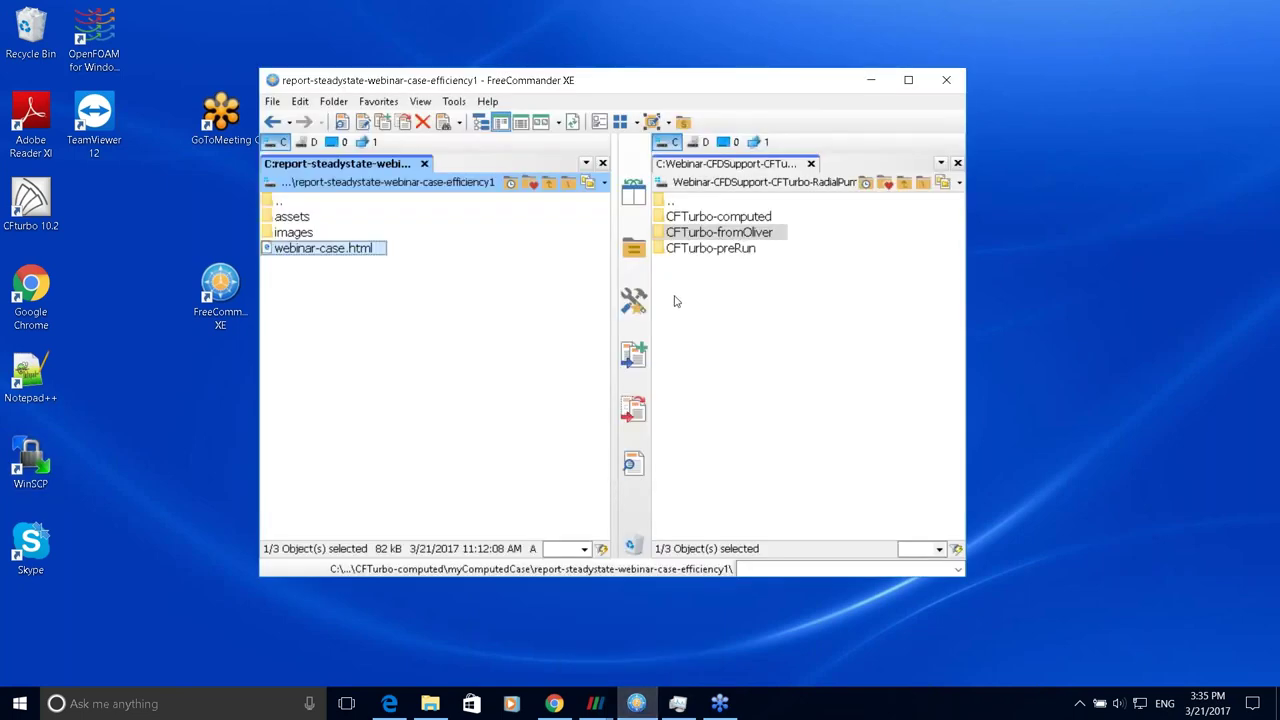
pyautogui.click(713, 236)
pyautogui.doubleClick(713, 236)
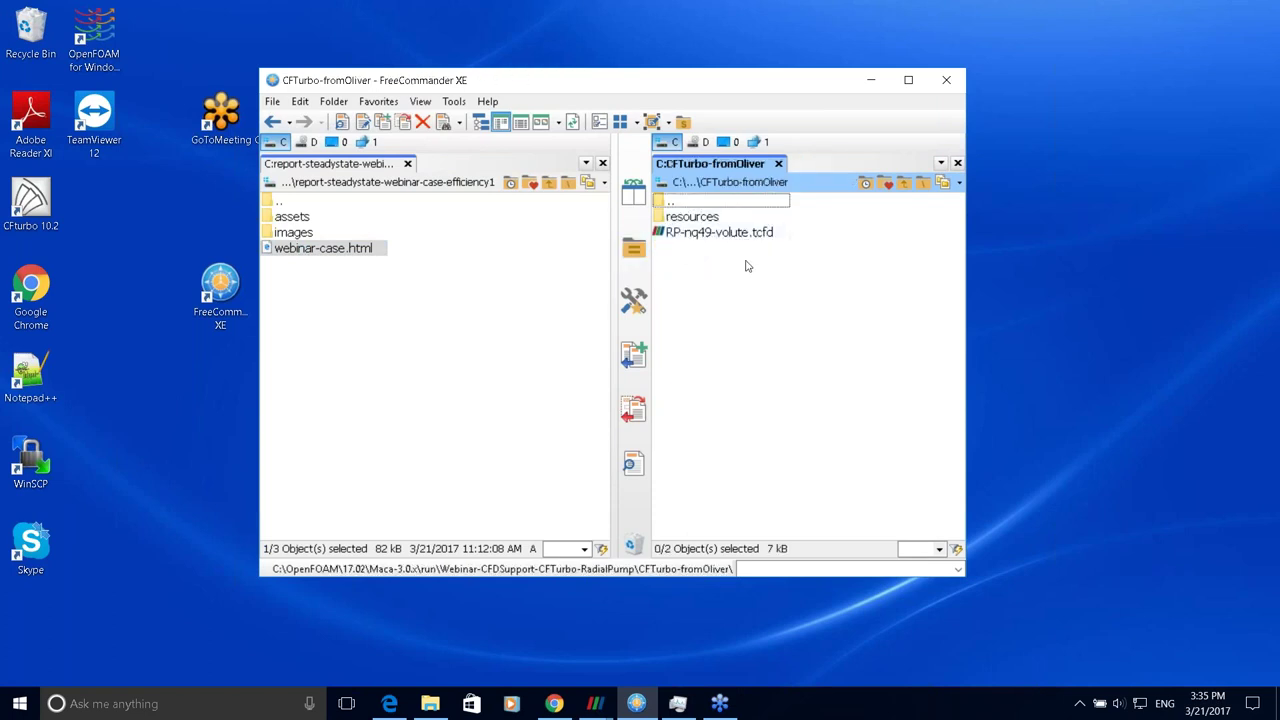
pyautogui.doubleClick(694, 217)
pyautogui.doubleClick(700, 217)
pyautogui.press('BackSpace')
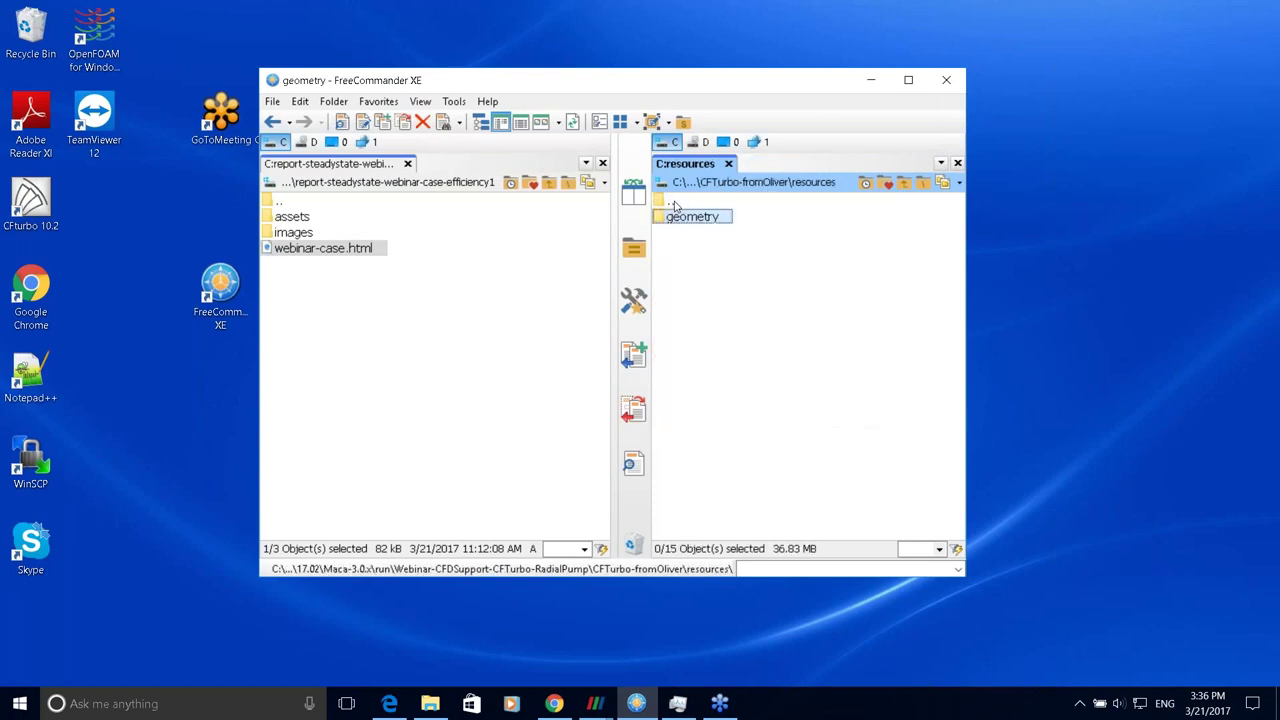
pyautogui.press('BackSpace')
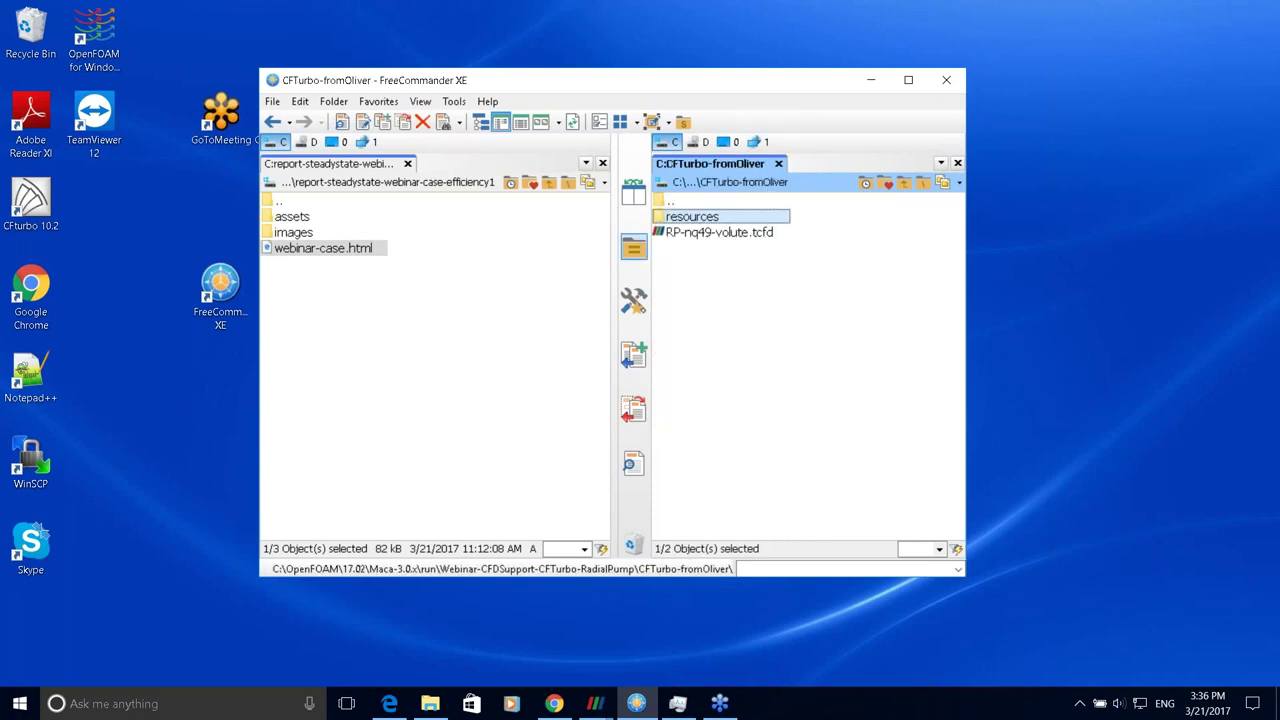
# - Open RP-nq49-volute.tcfd in Notepad++, read through its region definitions, and close the file
pyautogui.click(743, 236)
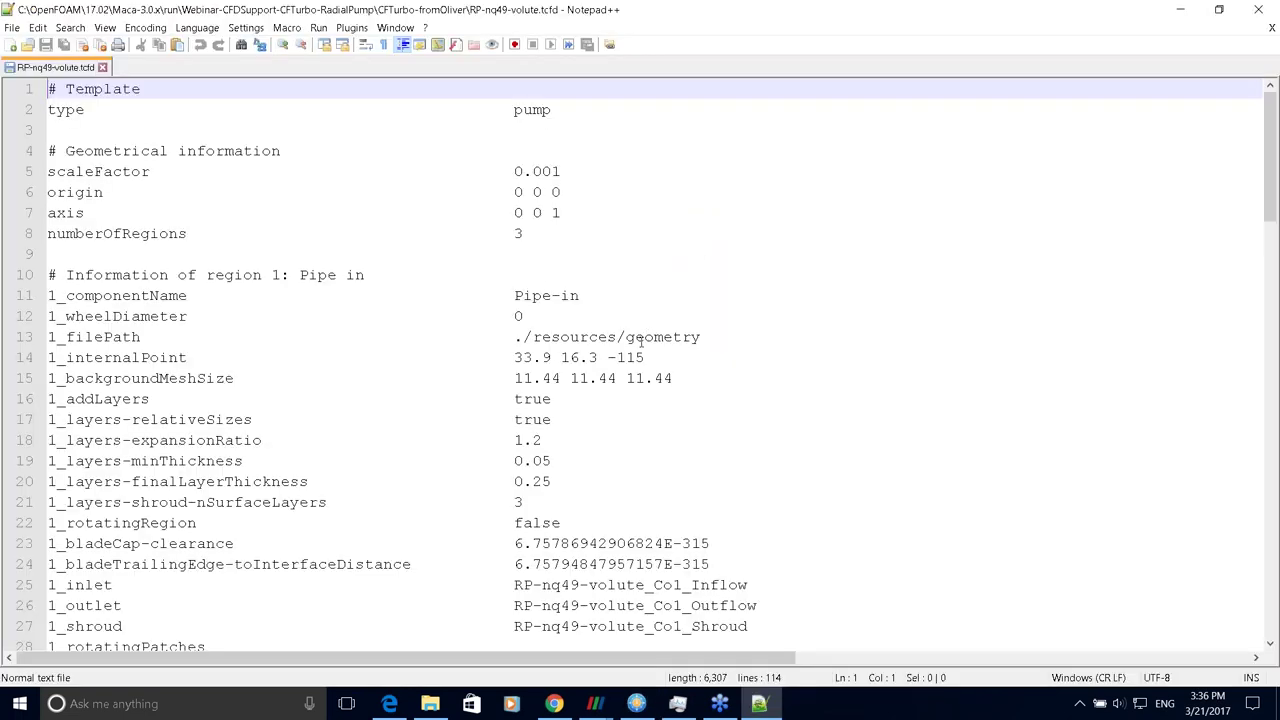
pyautogui.scroll(-2, 560, 300)
pyautogui.scroll(2, 506, 278)
pyautogui.scroll(-15, 506, 278)
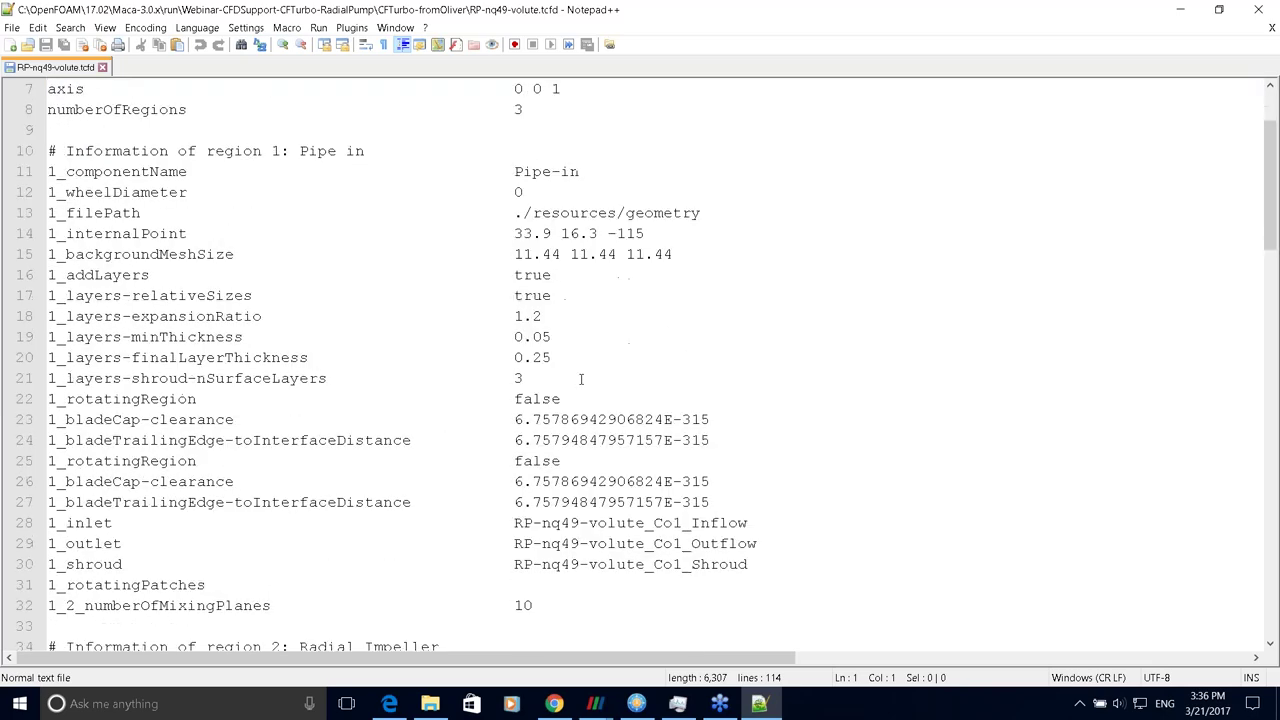
pyautogui.scroll(2, 580, 383)
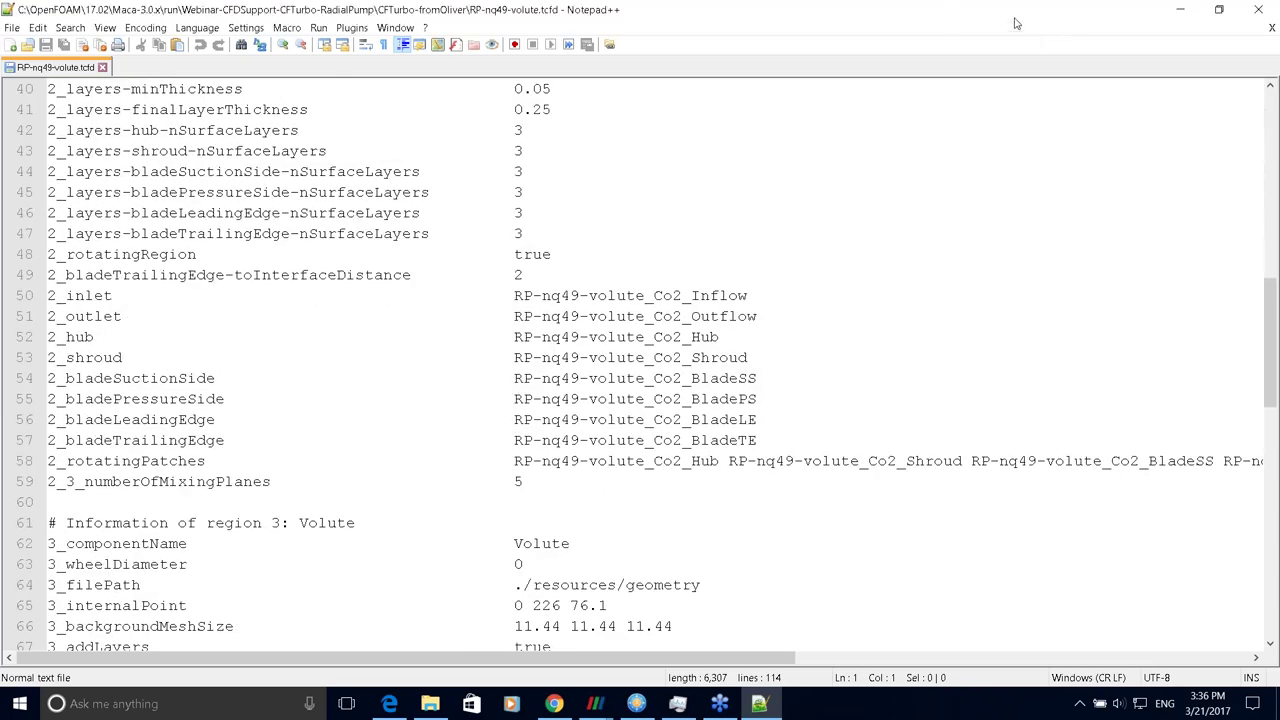
pyautogui.click(1258, 9)
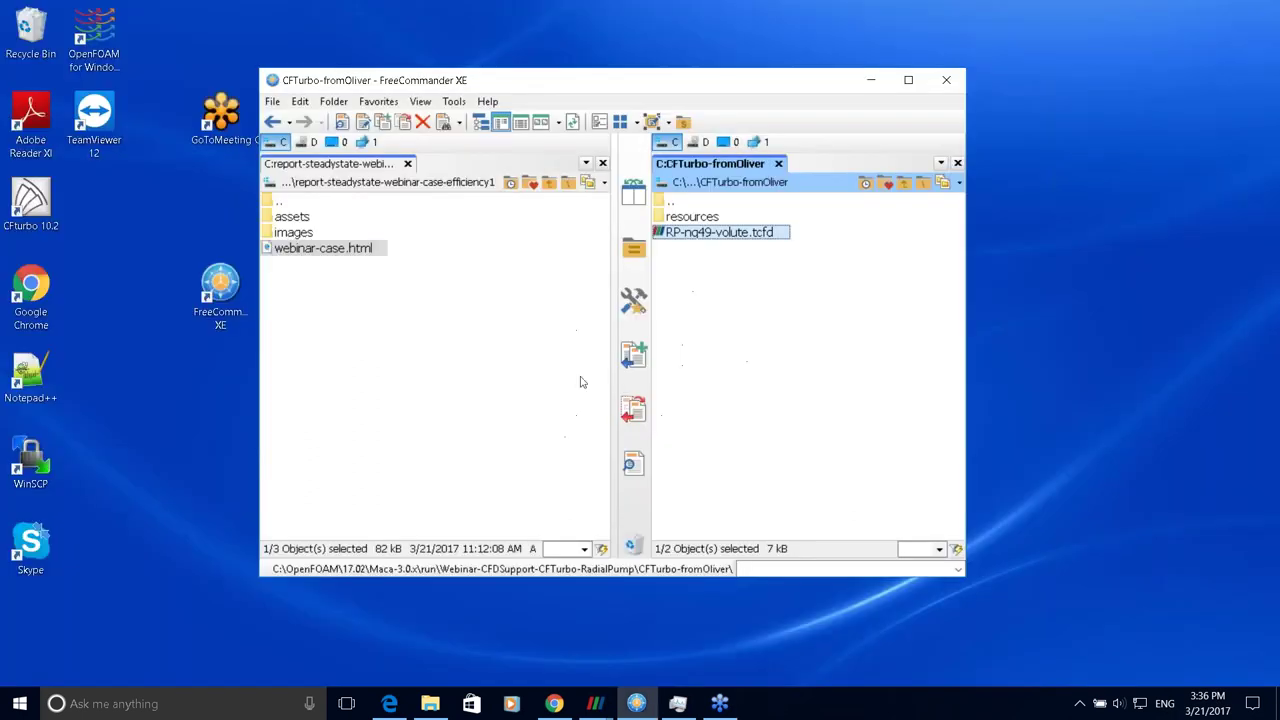
# - Load RP-nq49-volute.tcfd from the CFTurbo-fromOliver folder into ParaView
pyautogui.click(698, 203)
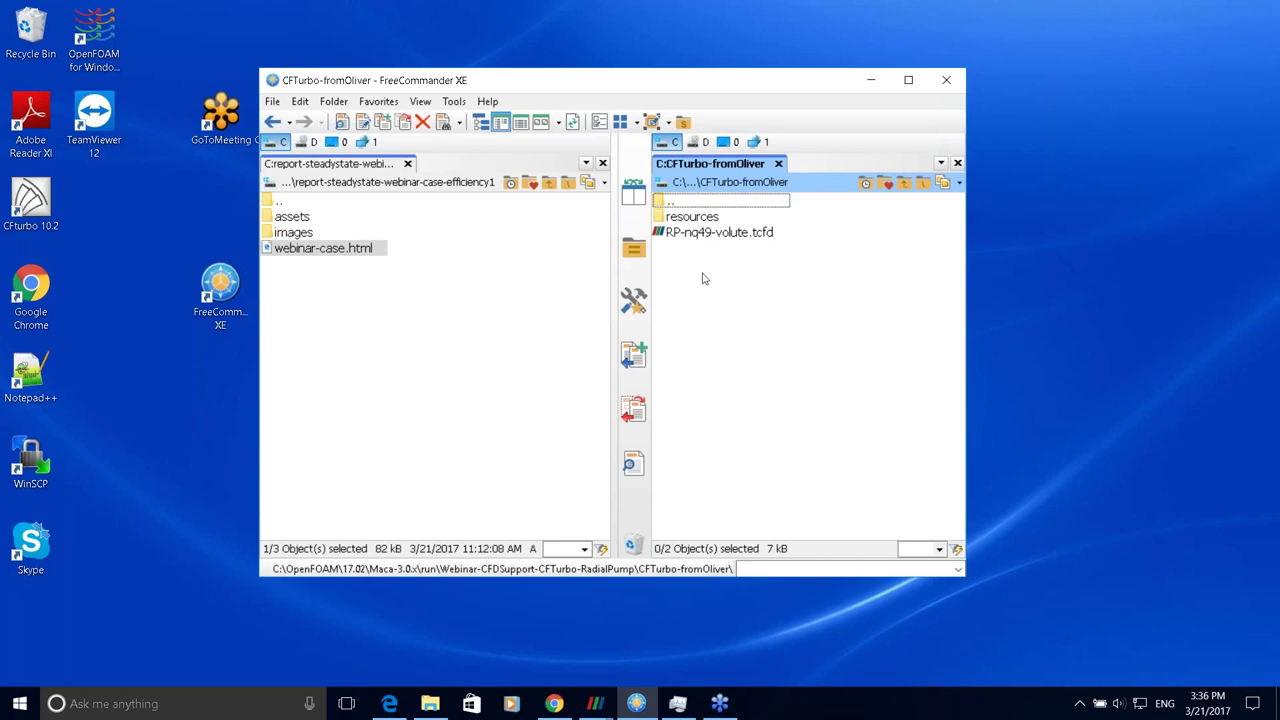
pyautogui.click(716, 240)
pyautogui.doubleClick(718, 240)
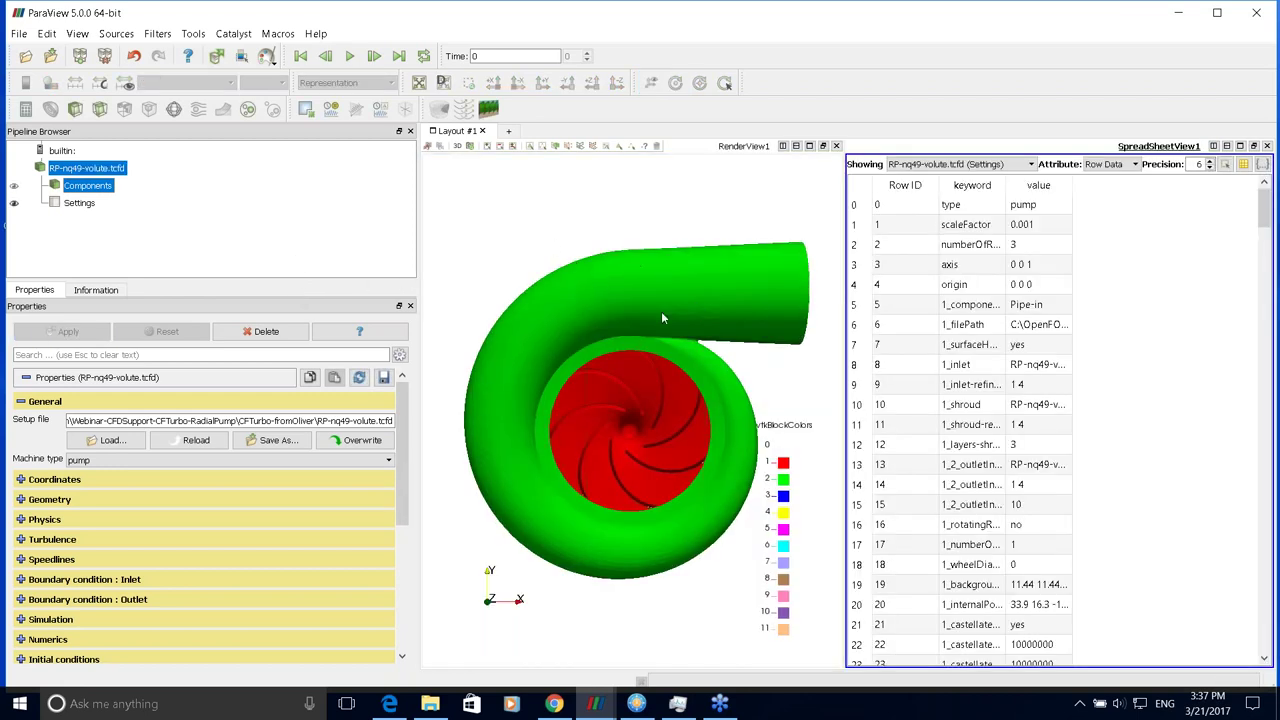
# - Examine the pump's volute, impeller and inlet pipe from several sides, and widen the keyword column of the settings spreadsheet
pyautogui.moveTo(686, 409); pyautogui.dragTo(606, 441)
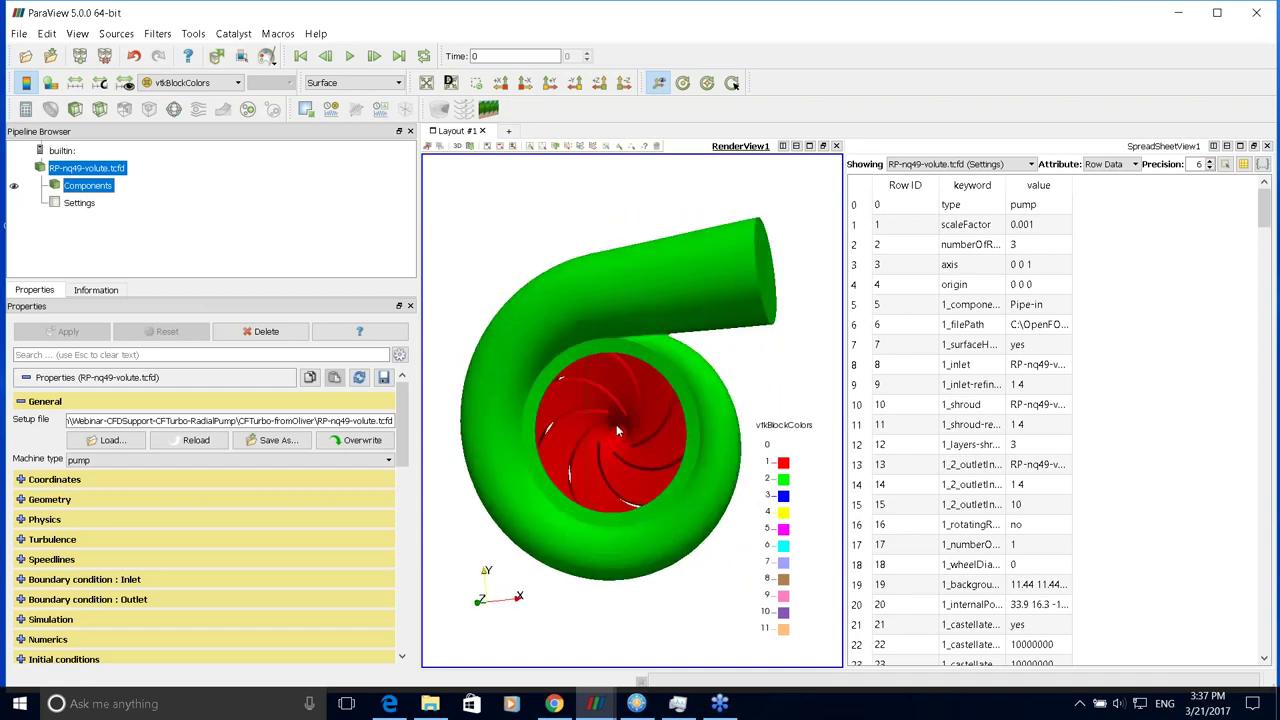
pyautogui.moveTo(616, 383); pyautogui.dragTo(629, 292)
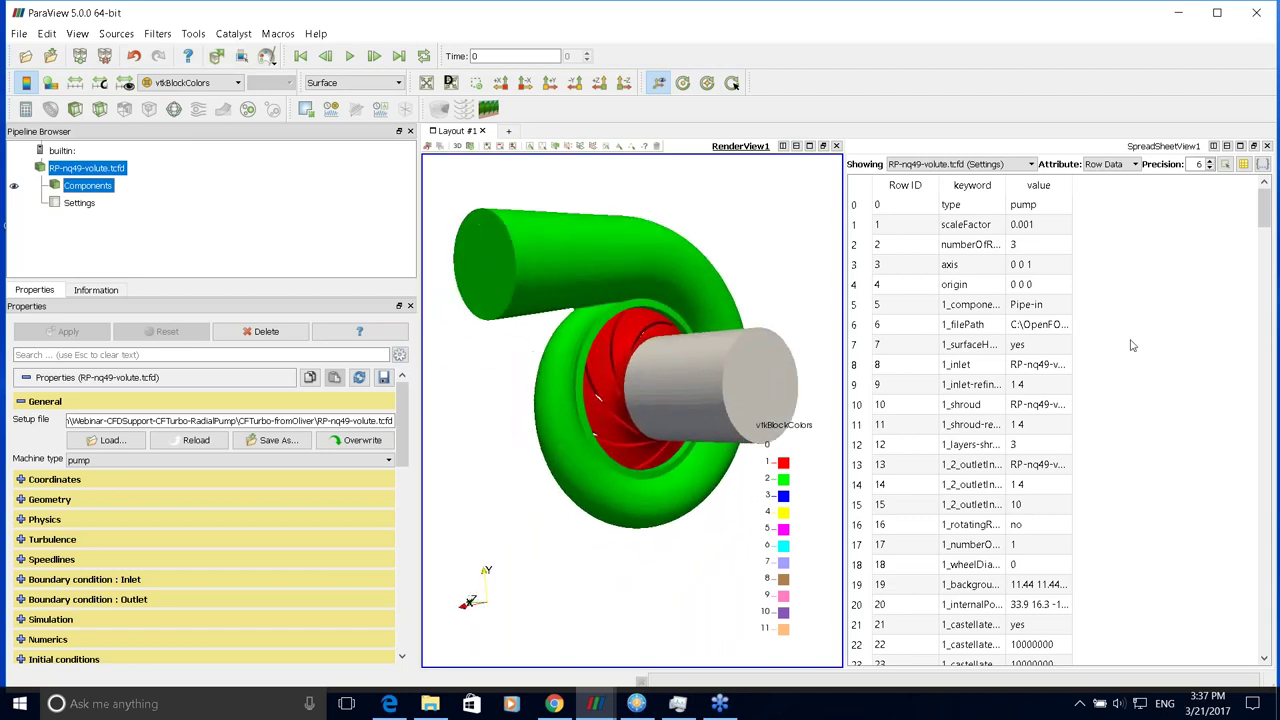
pyautogui.moveTo(938, 182); pyautogui.dragTo(1102, 182)
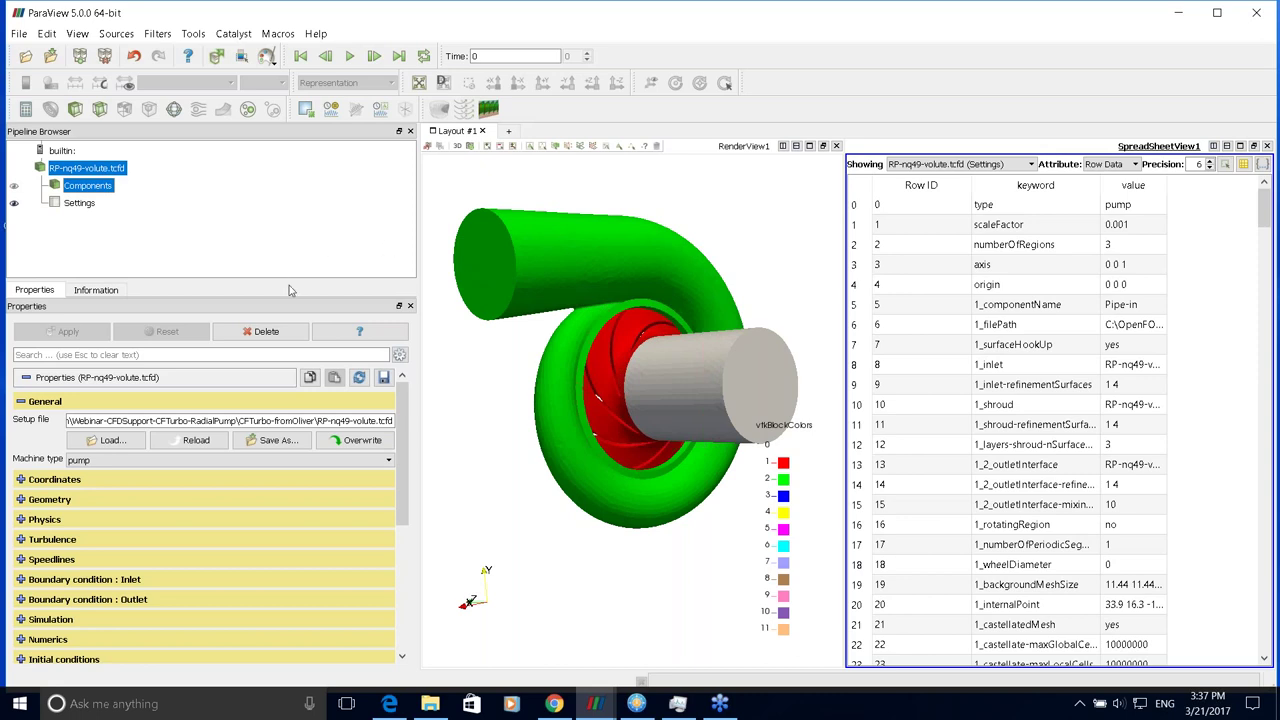
pyautogui.click(592, 349)
pyautogui.moveTo(592, 349); pyautogui.dragTo(658, 358)
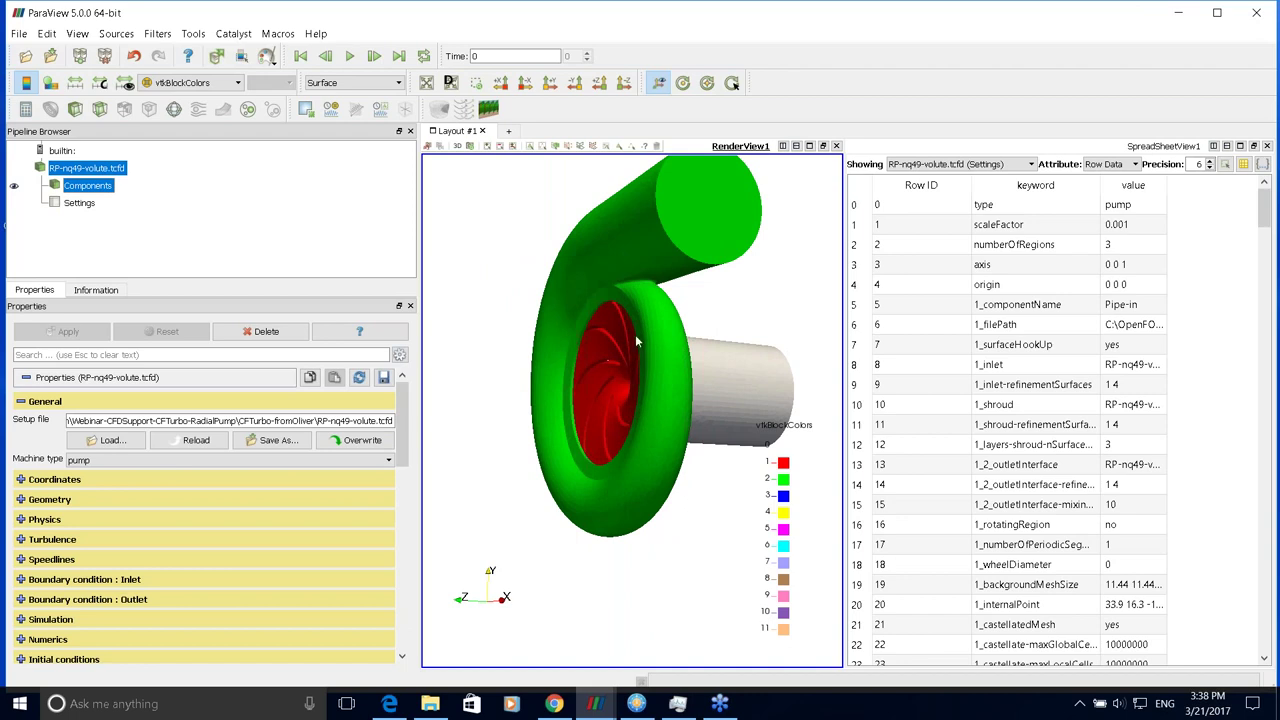
pyautogui.moveTo(643, 350); pyautogui.dragTo(585, 370)
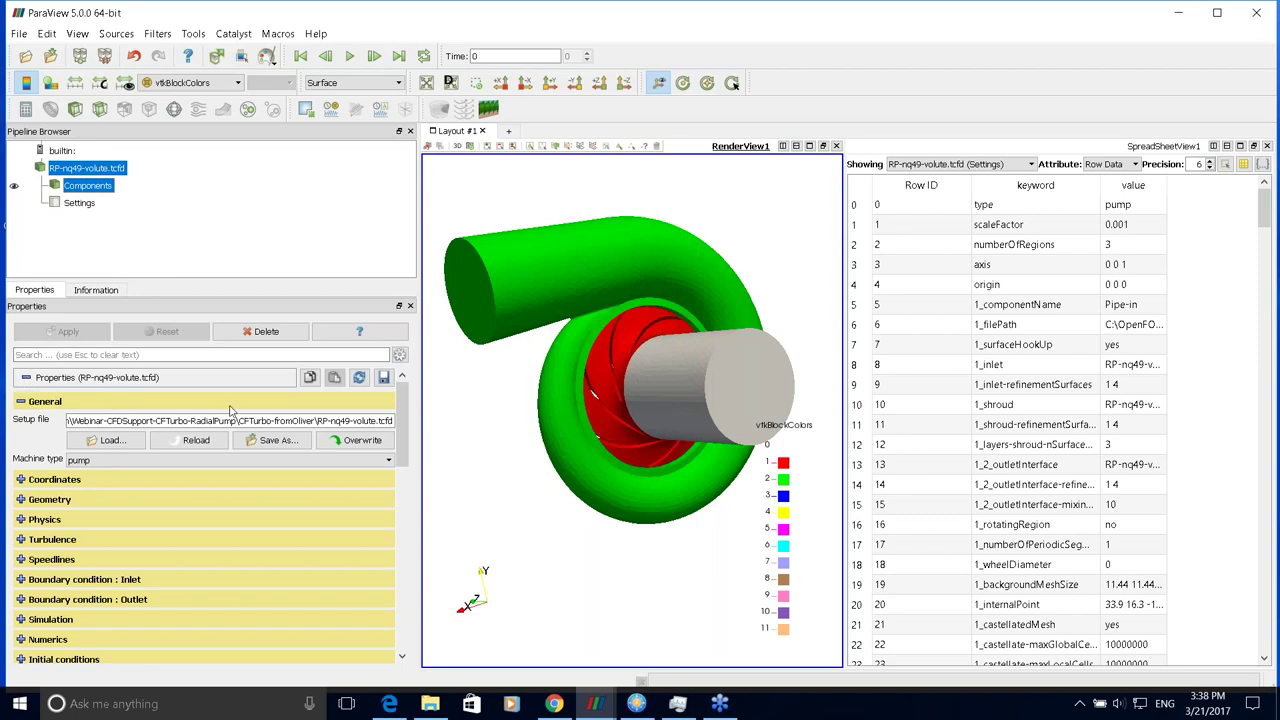
# - Widen the Properties panel to show more of the setup file path, and select pump as the machine type
pyautogui.scroll(-1, 210, 414)
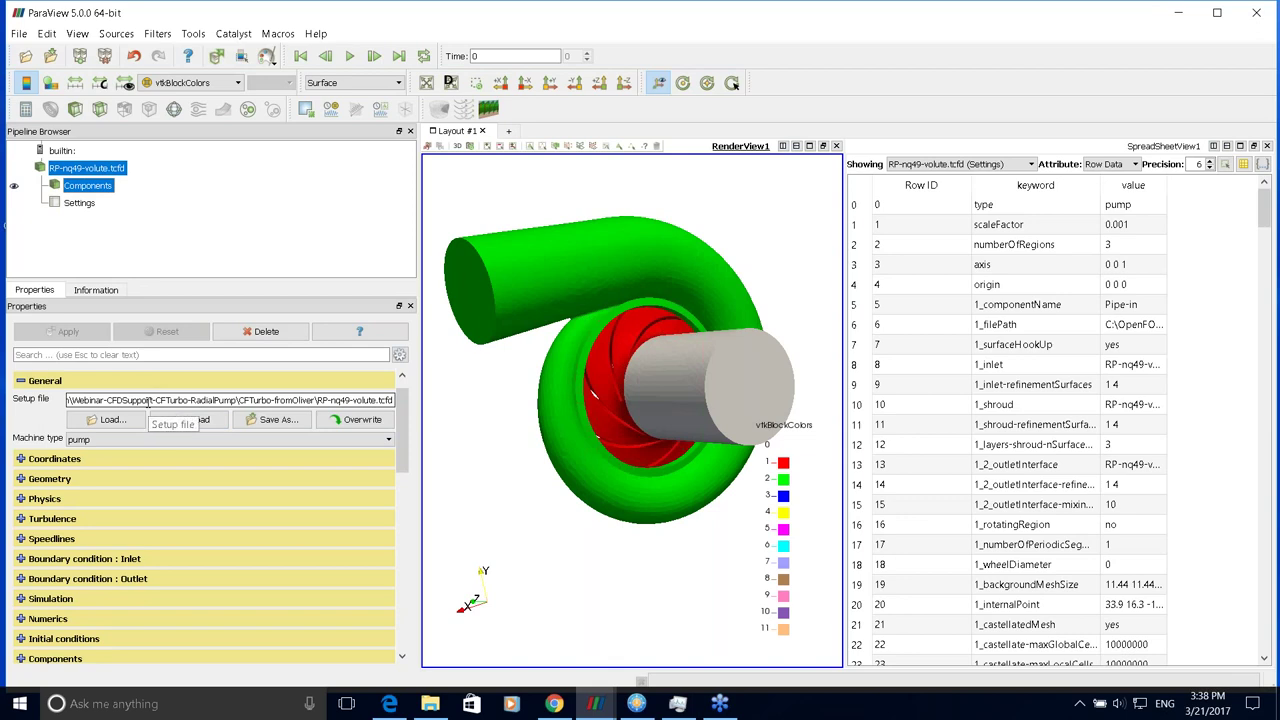
pyautogui.scroll(1, 404, 428)
pyautogui.scroll(-1, 404, 428)
pyautogui.scroll(1, 400, 425)
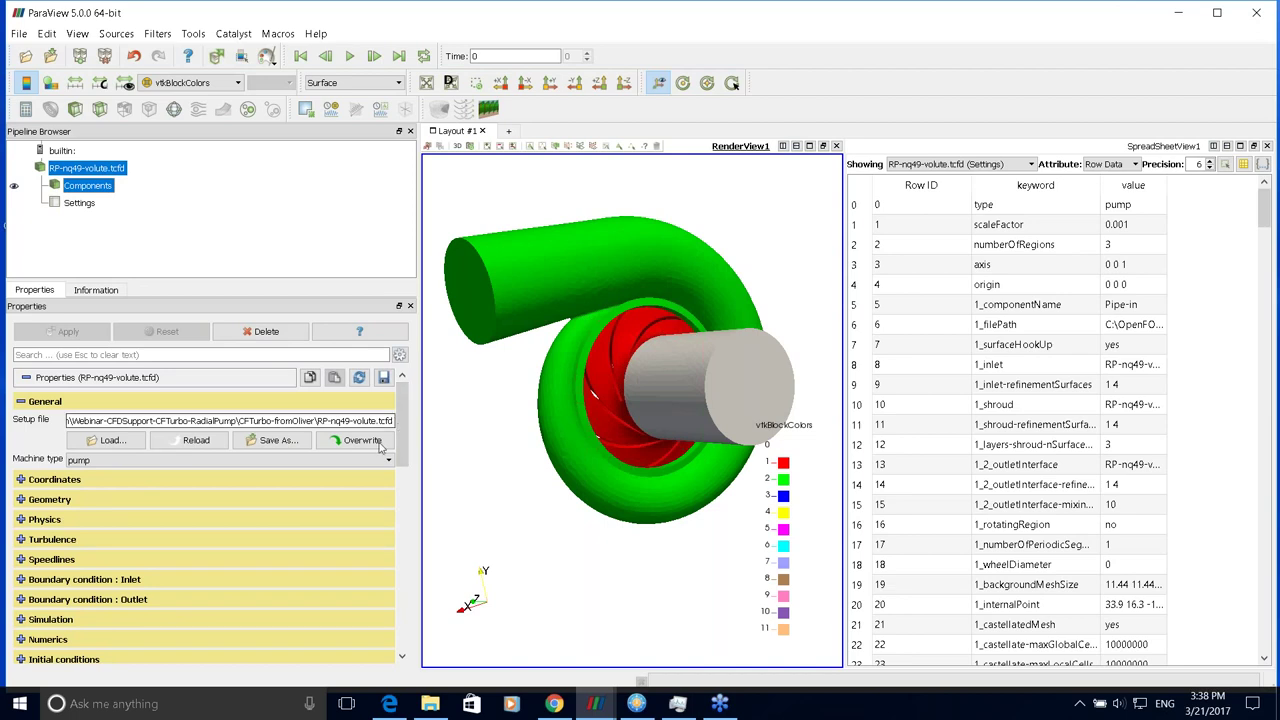
pyautogui.click(378, 443)
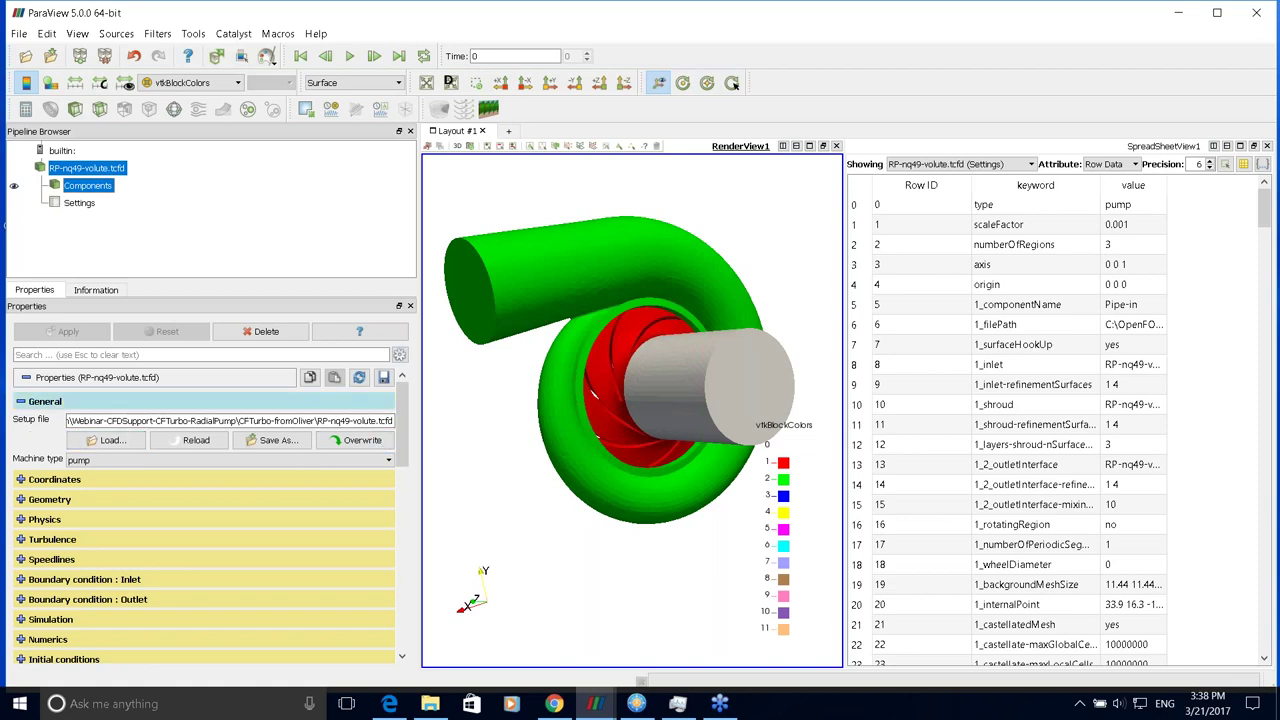
pyautogui.moveTo(407, 410); pyautogui.dragTo(490, 427)
pyautogui.scroll(1, 490, 427)
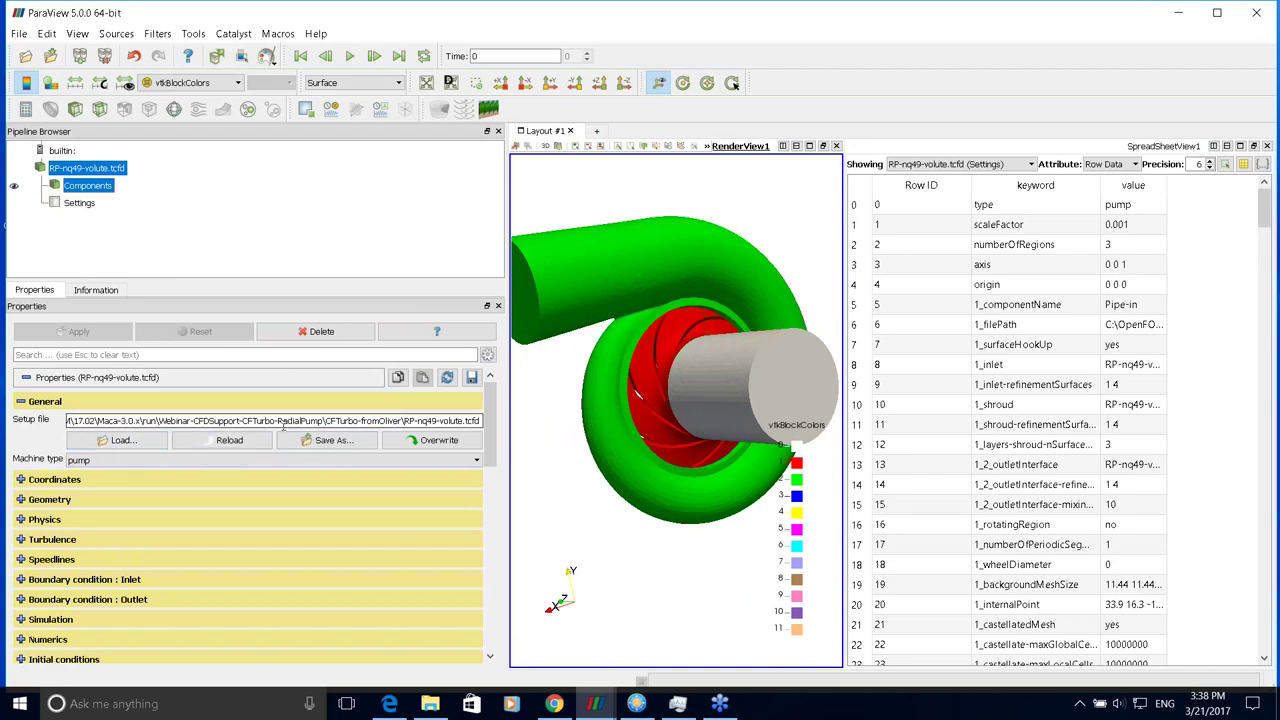
pyautogui.moveTo(487, 435); pyautogui.dragTo(487, 443)
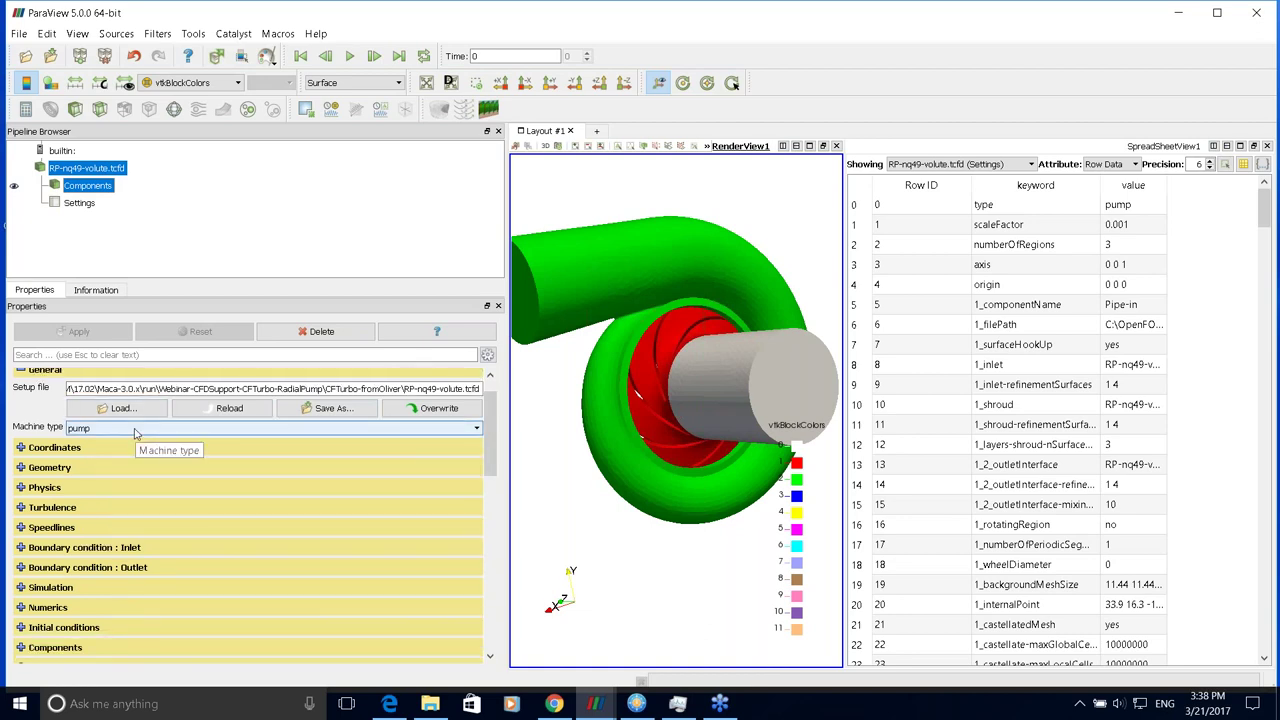
pyautogui.click(135, 430)
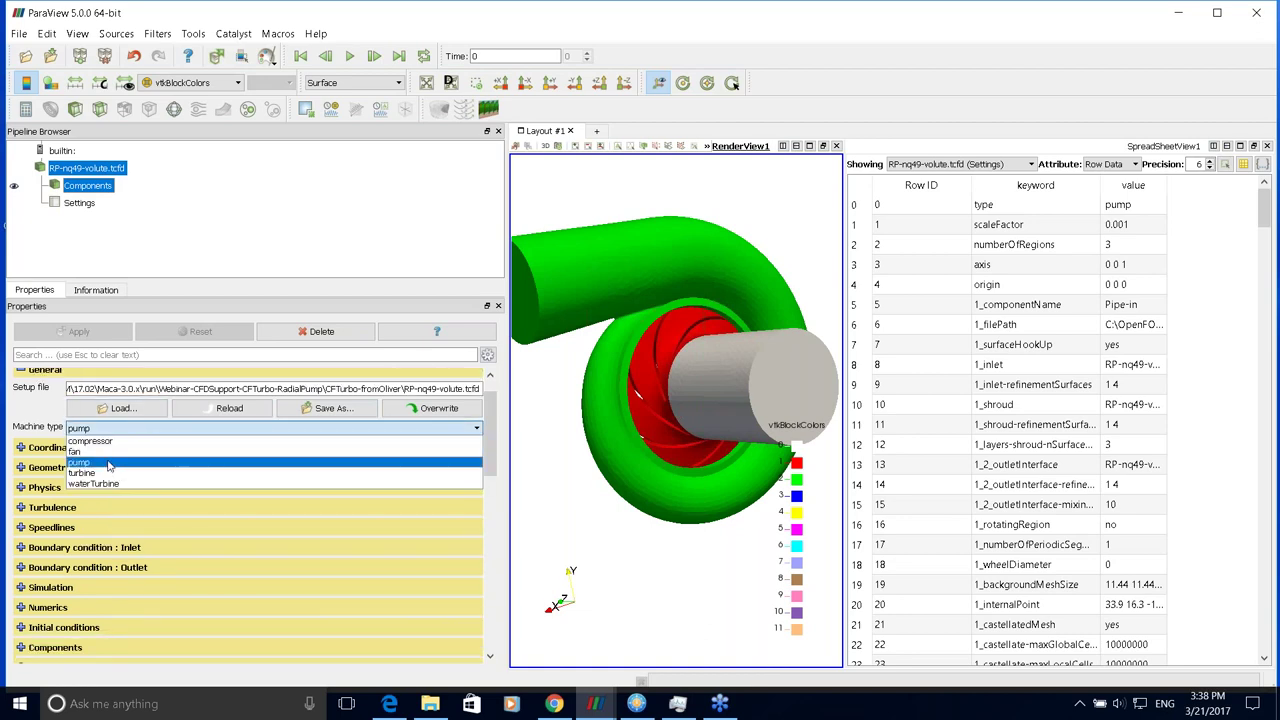
pyautogui.click(110, 463)
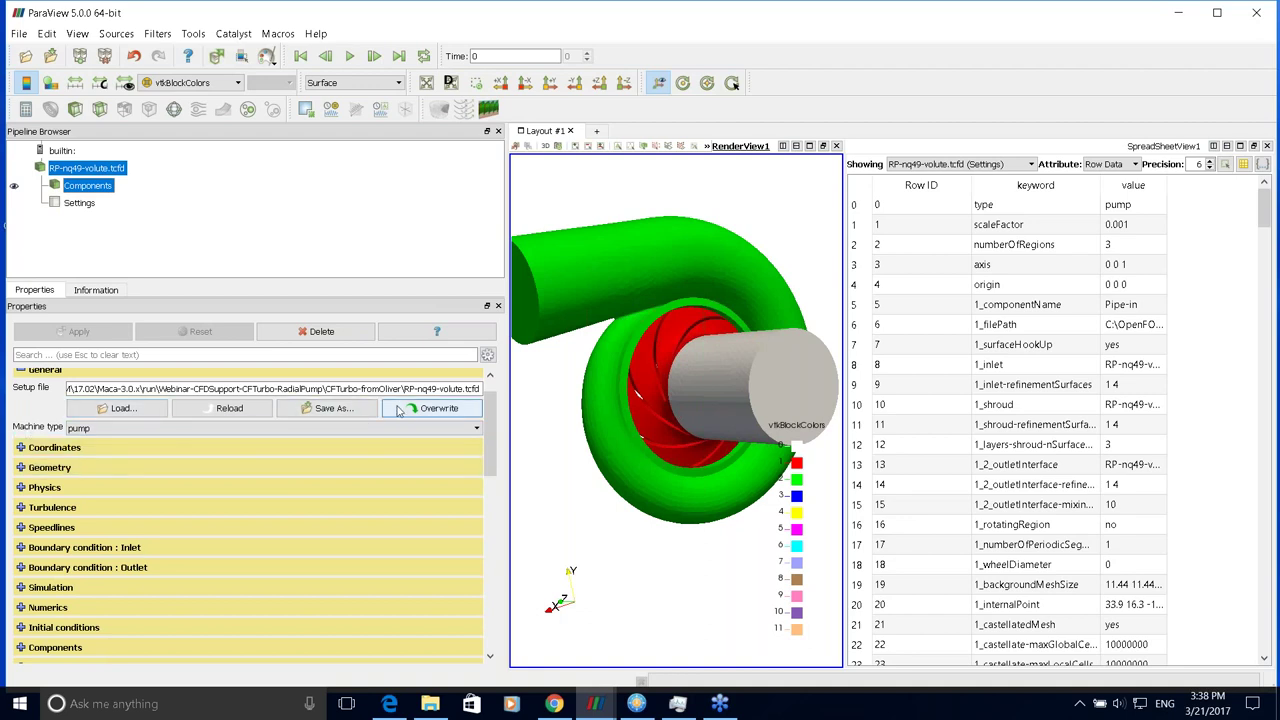
# - Review the Coordinates and Geometry settings of the setup, including the scale factor, and look at the model from the volute outlet side
pyautogui.moveTo(491, 431); pyautogui.dragTo(491, 455)
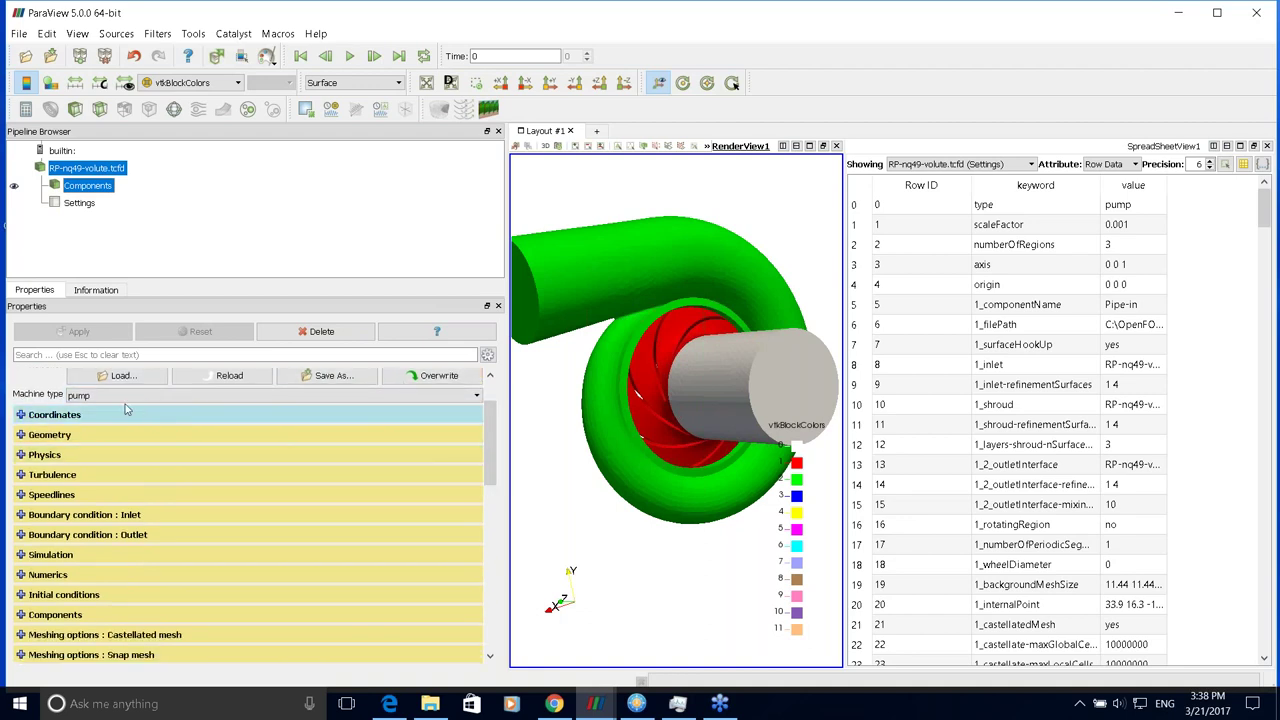
pyautogui.click(21, 415)
pyautogui.click(21, 415)
pyautogui.click(21, 435)
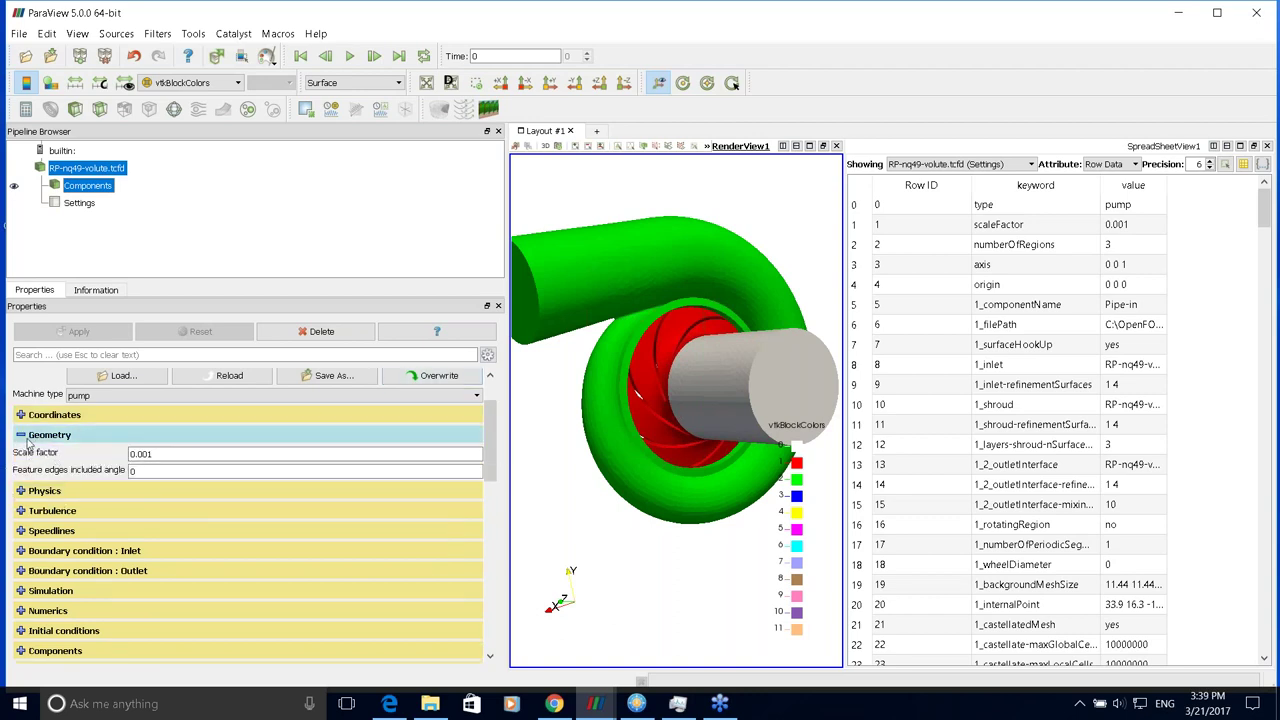
pyautogui.click(21, 436)
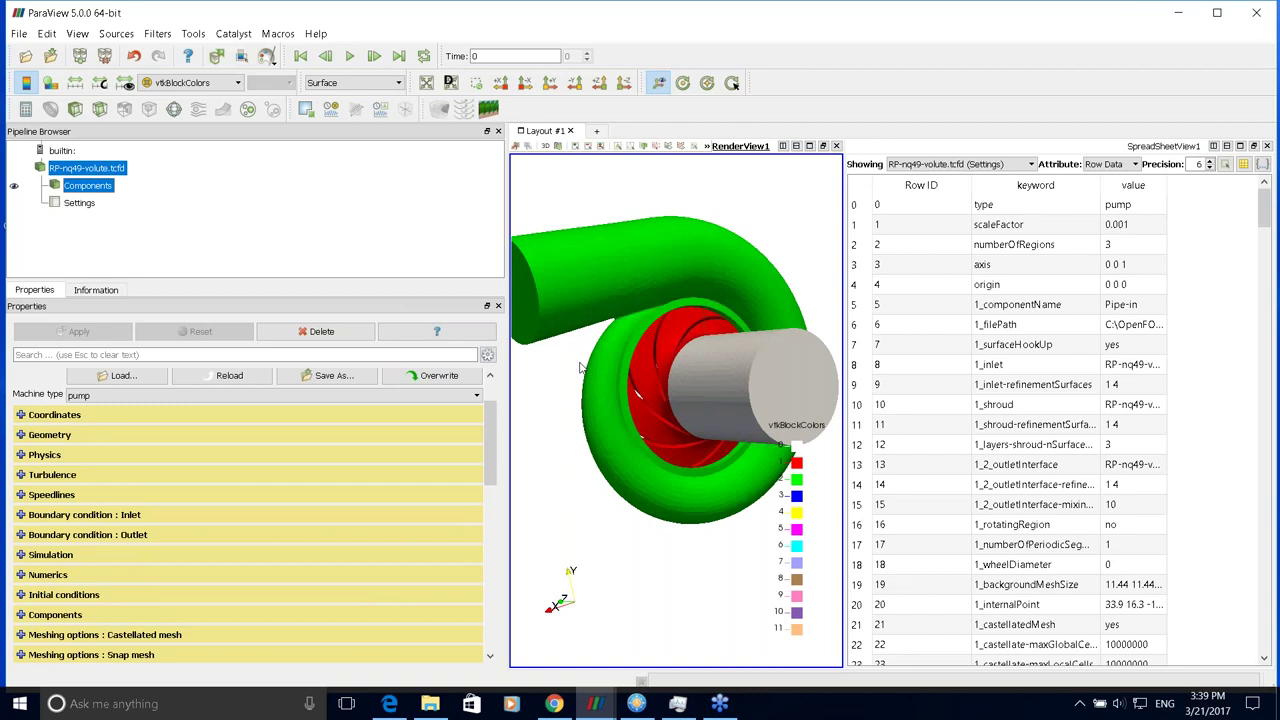
pyautogui.moveTo(664, 405)
pyautogui.mouseDown()
pyautogui.moveTo(641, 397)
pyautogui.moveTo(680, 398)
pyautogui.moveTo(648, 412)
pyautogui.moveTo(710, 412)
pyautogui.moveTo(635, 418)
pyautogui.moveTo(727, 410)
pyautogui.moveTo(670, 415)
pyautogui.mouseUp()
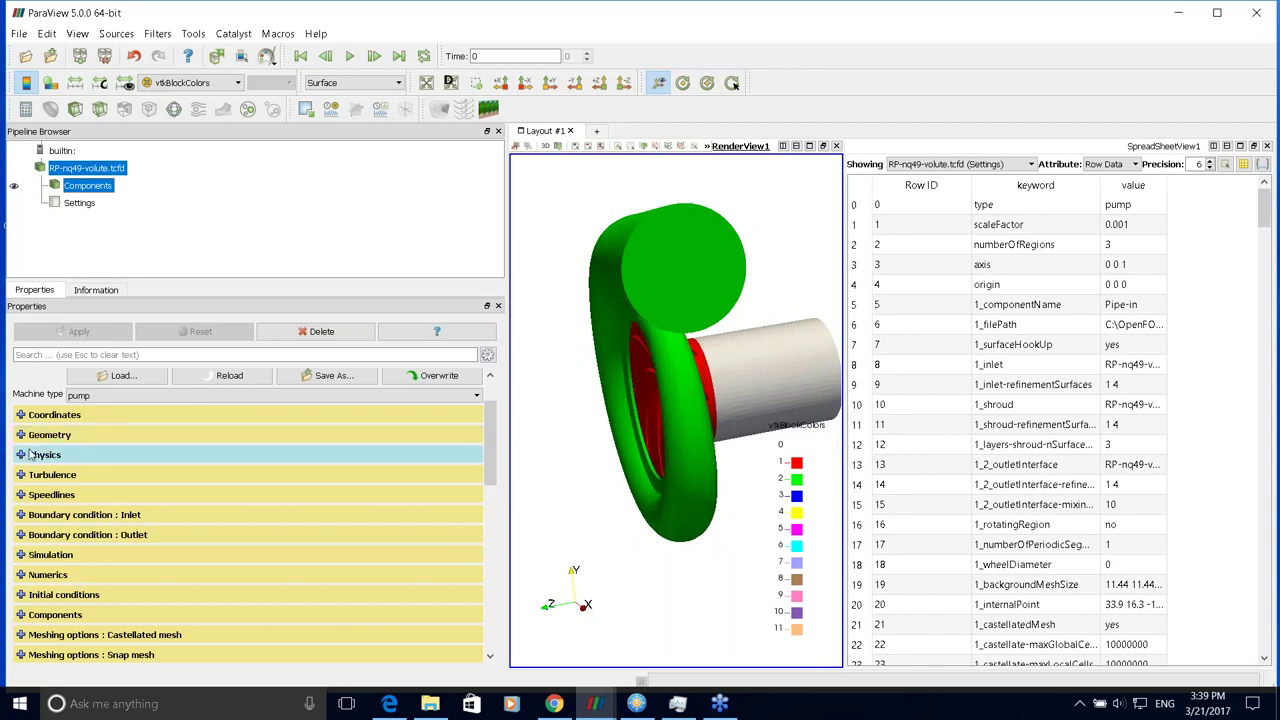
# - Turn on Cavitation risk in the Physics settings, apply the change, and collapse the section
pyautogui.click(28, 456)
pyautogui.moveTo(494, 433); pyautogui.dragTo(494, 448)
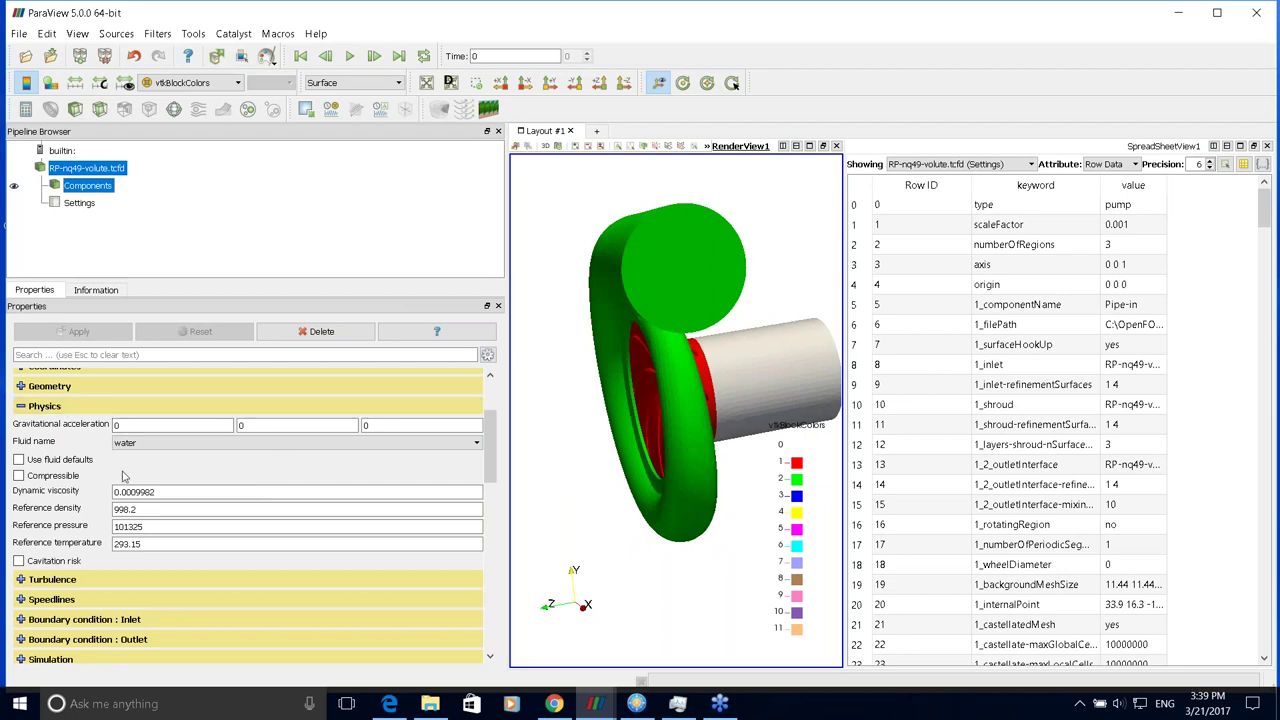
pyautogui.scroll(-1, 483, 465)
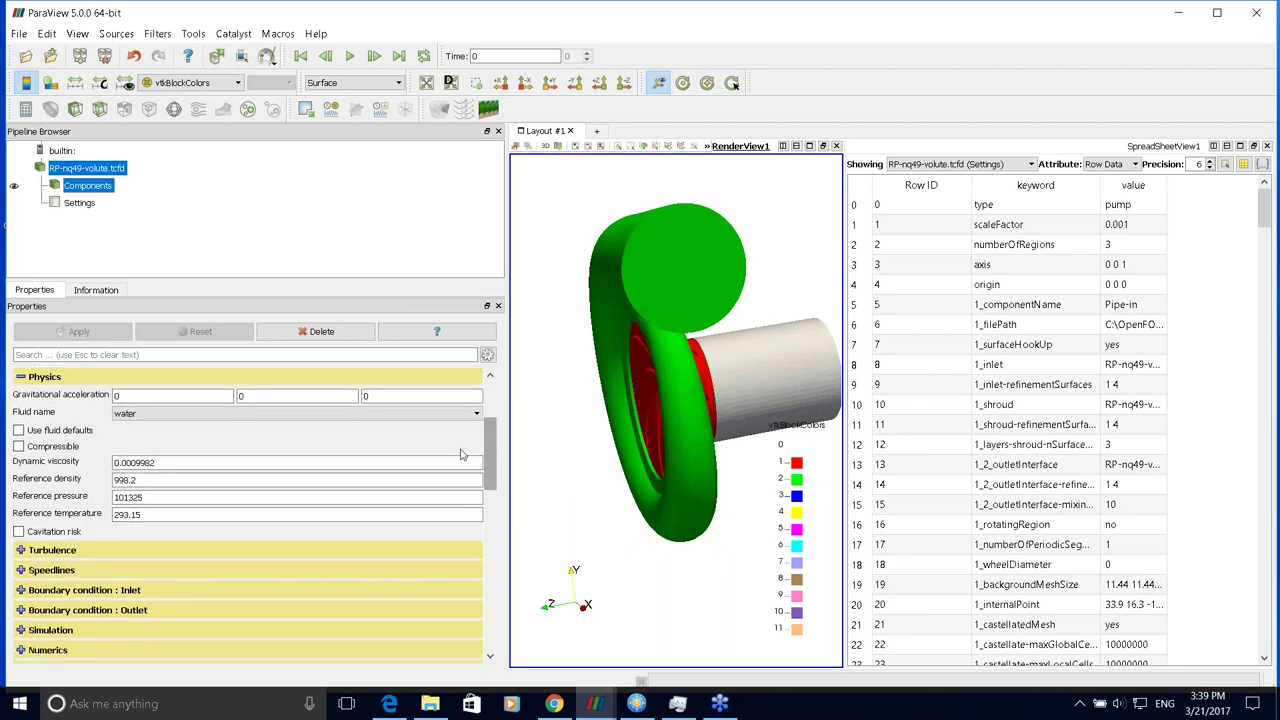
pyautogui.click(19, 532)
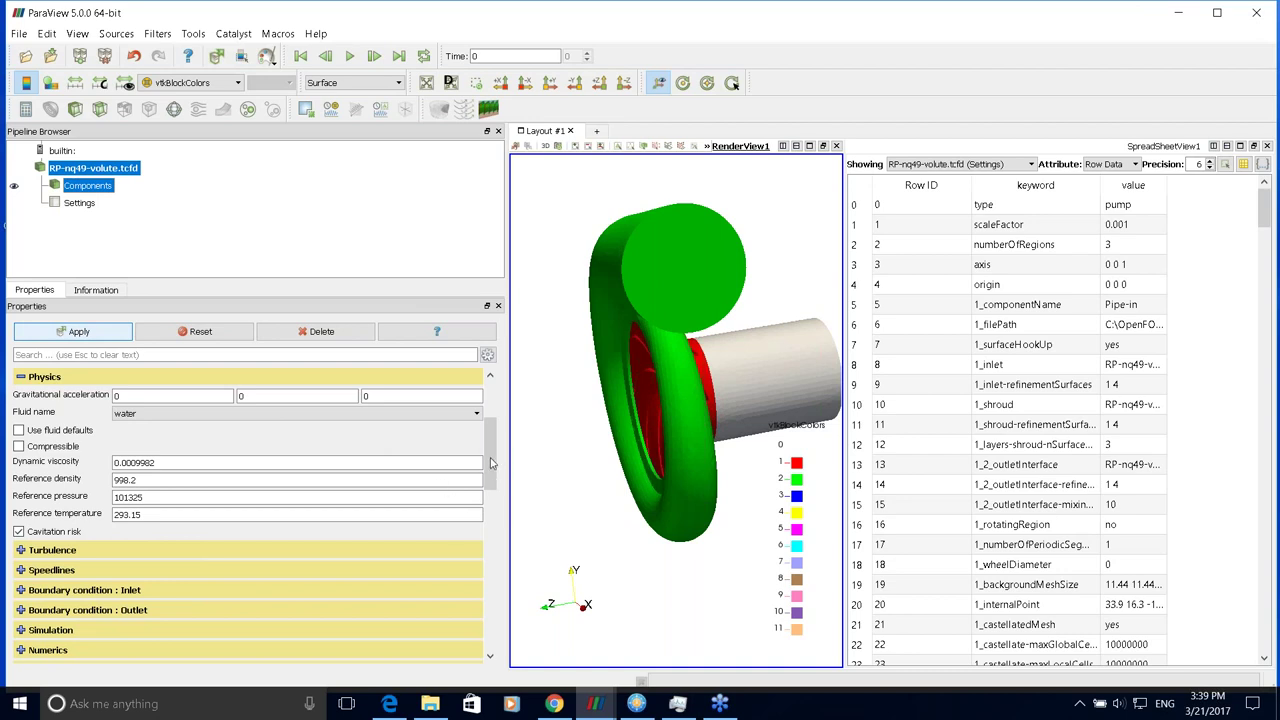
pyautogui.scroll(-1, 491, 469)
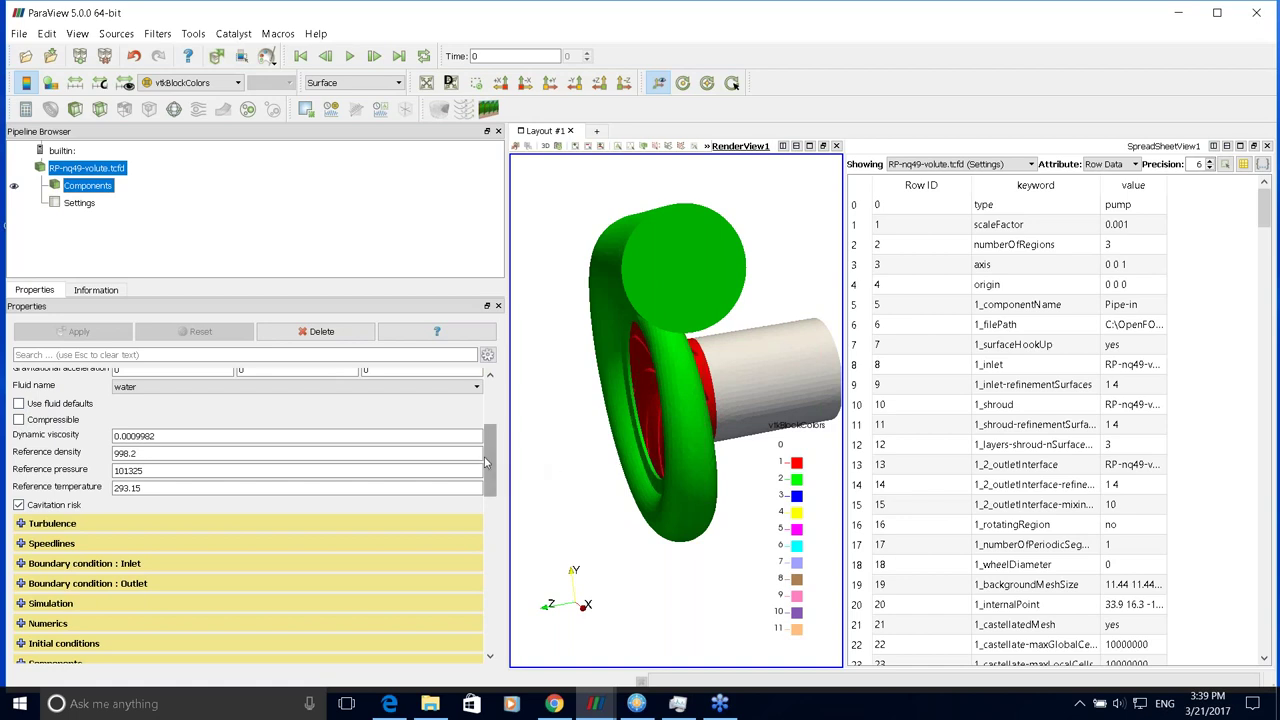
pyautogui.scroll(2, 486, 462)
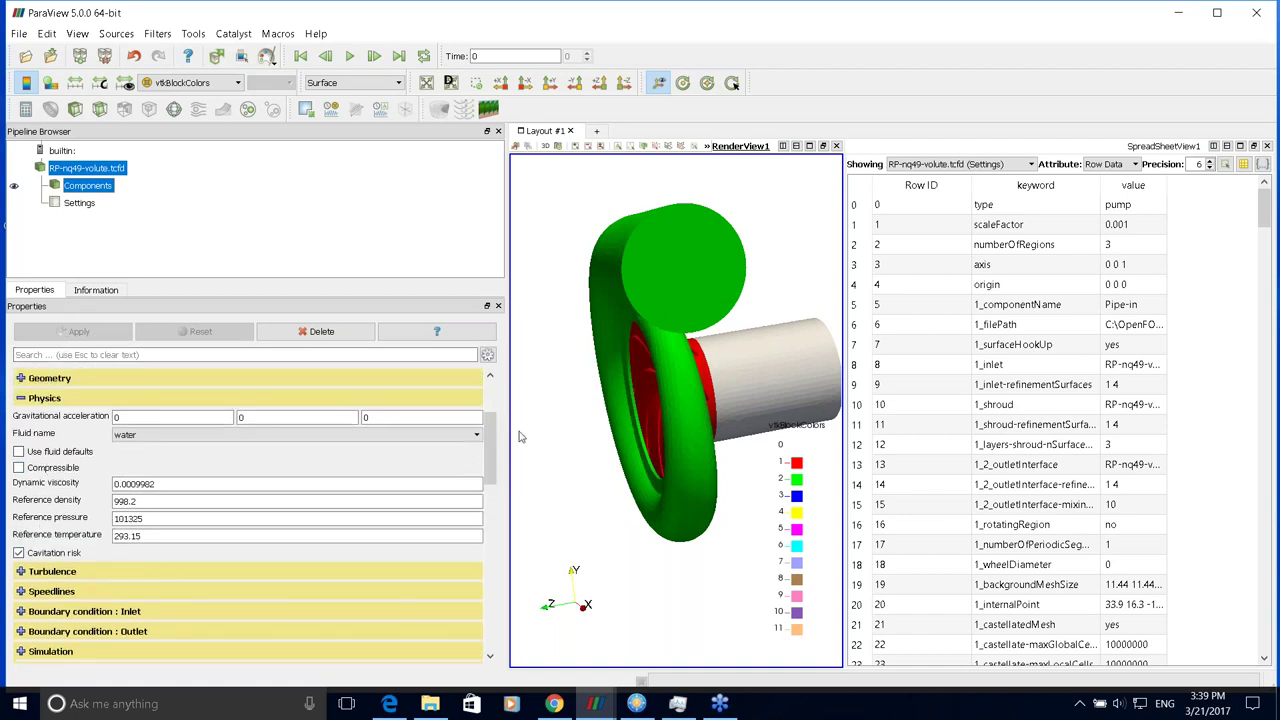
pyautogui.moveTo(491, 448); pyautogui.dragTo(491, 482)
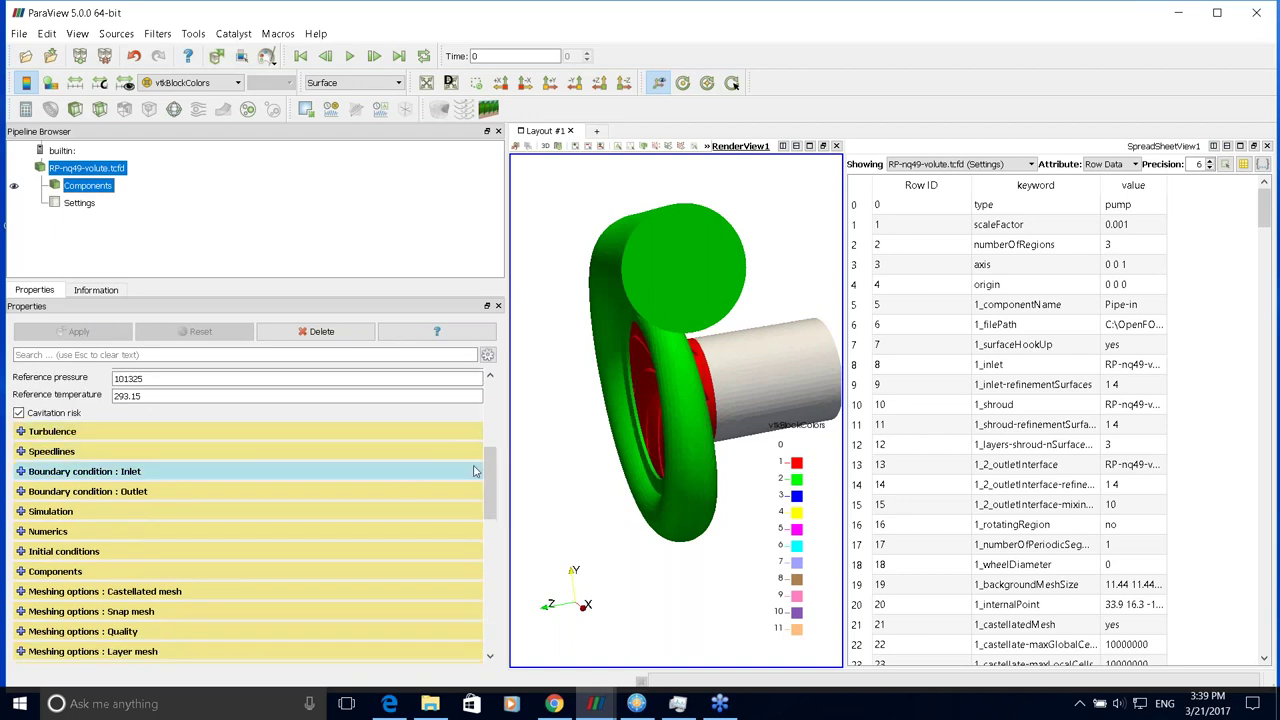
pyautogui.scroll(5, 250, 465)
pyautogui.click(20, 385)
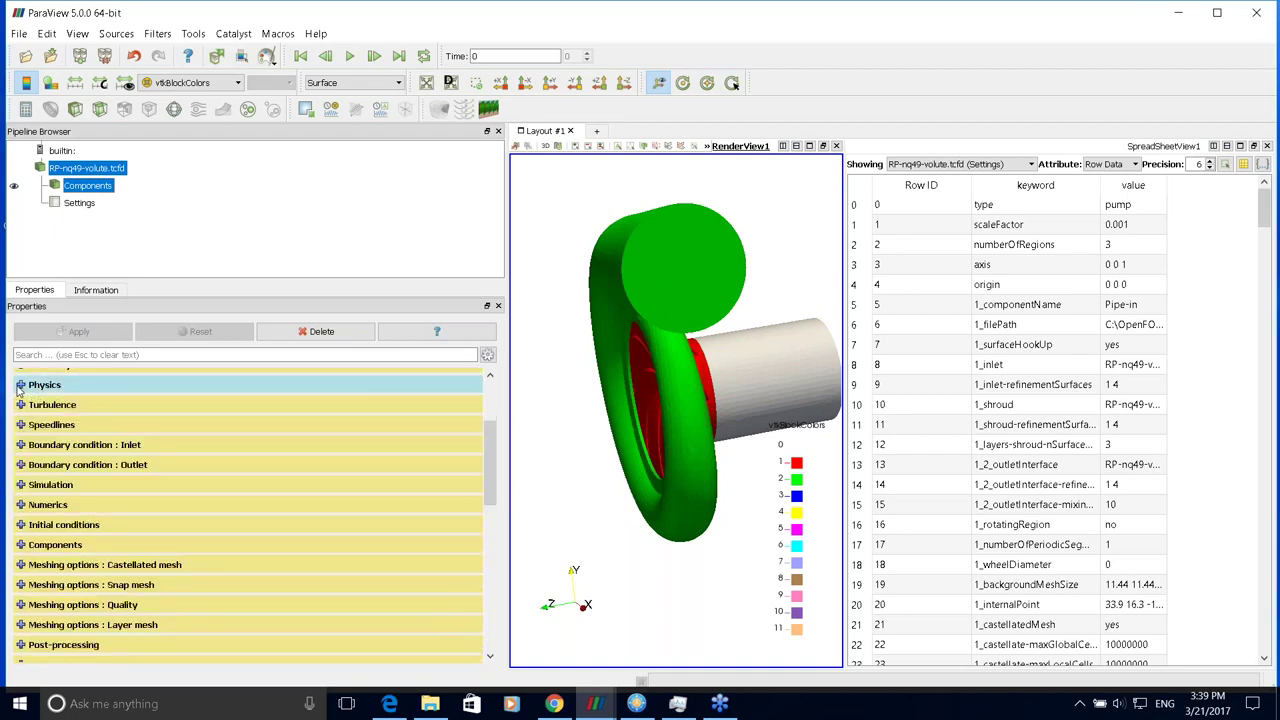
# - Select kOmegaSST as the turbulence model and collapse the Turbulence section
pyautogui.click(20, 405)
pyautogui.click(138, 425)
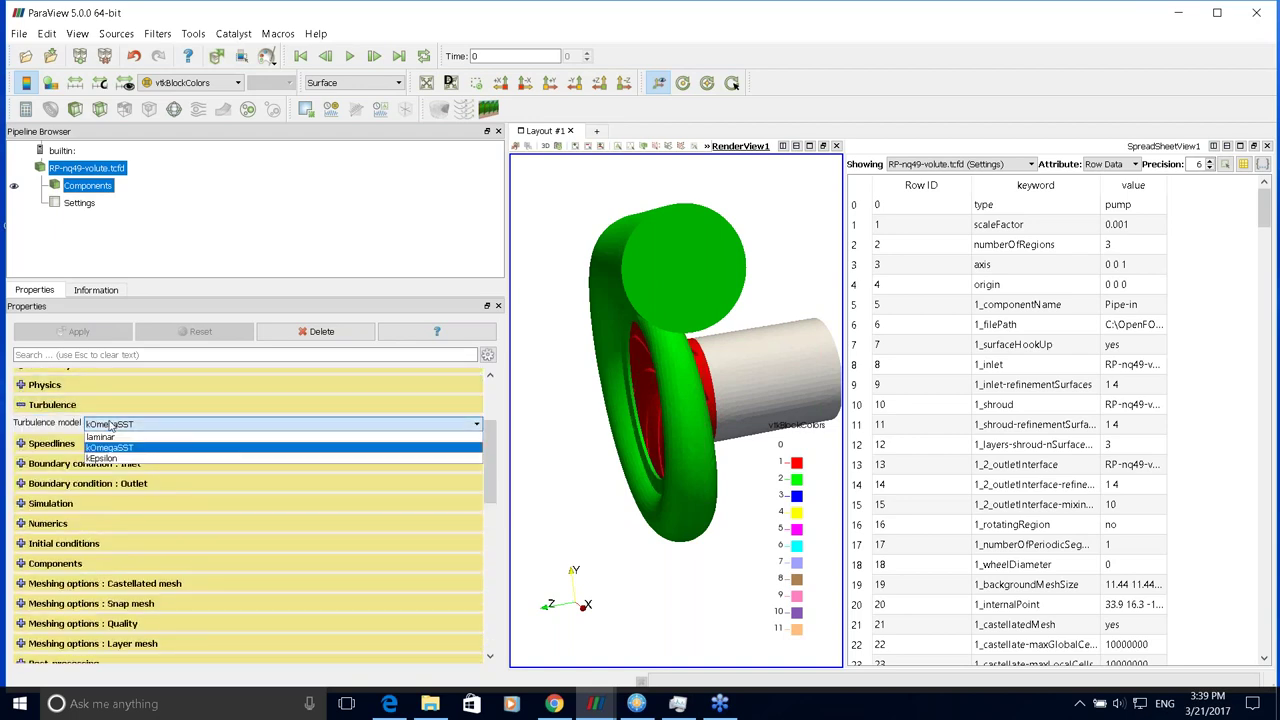
pyautogui.click(113, 449)
pyautogui.click(20, 405)
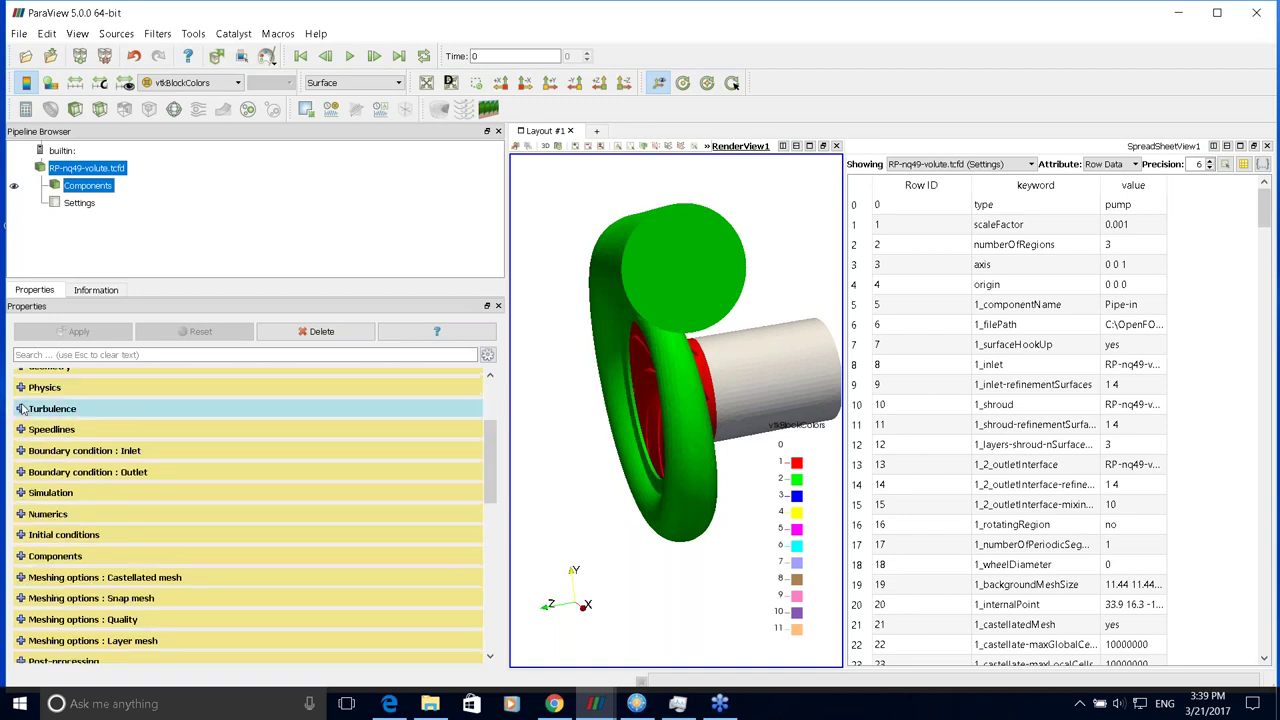
# - Expand the Speedlines settings and set the number of points on speedline 1 to 3
pyautogui.click(20, 425)
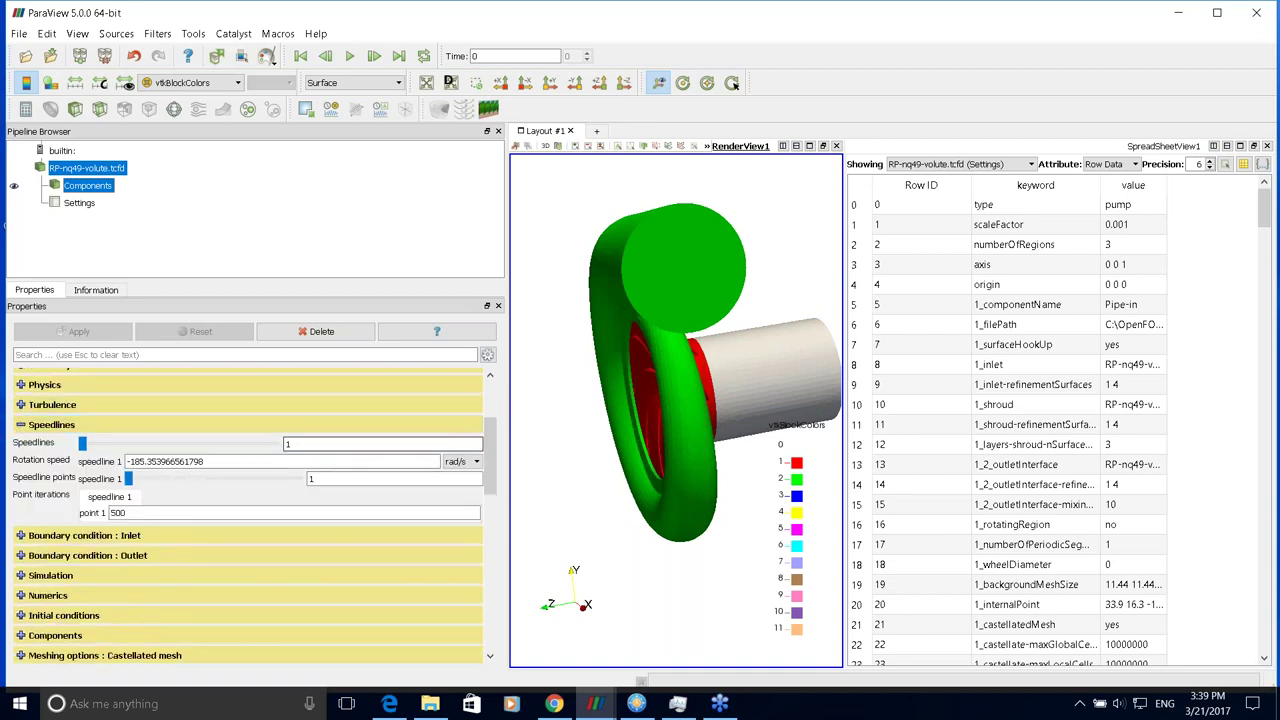
pyautogui.moveTo(487, 460); pyautogui.dragTo(489, 462)
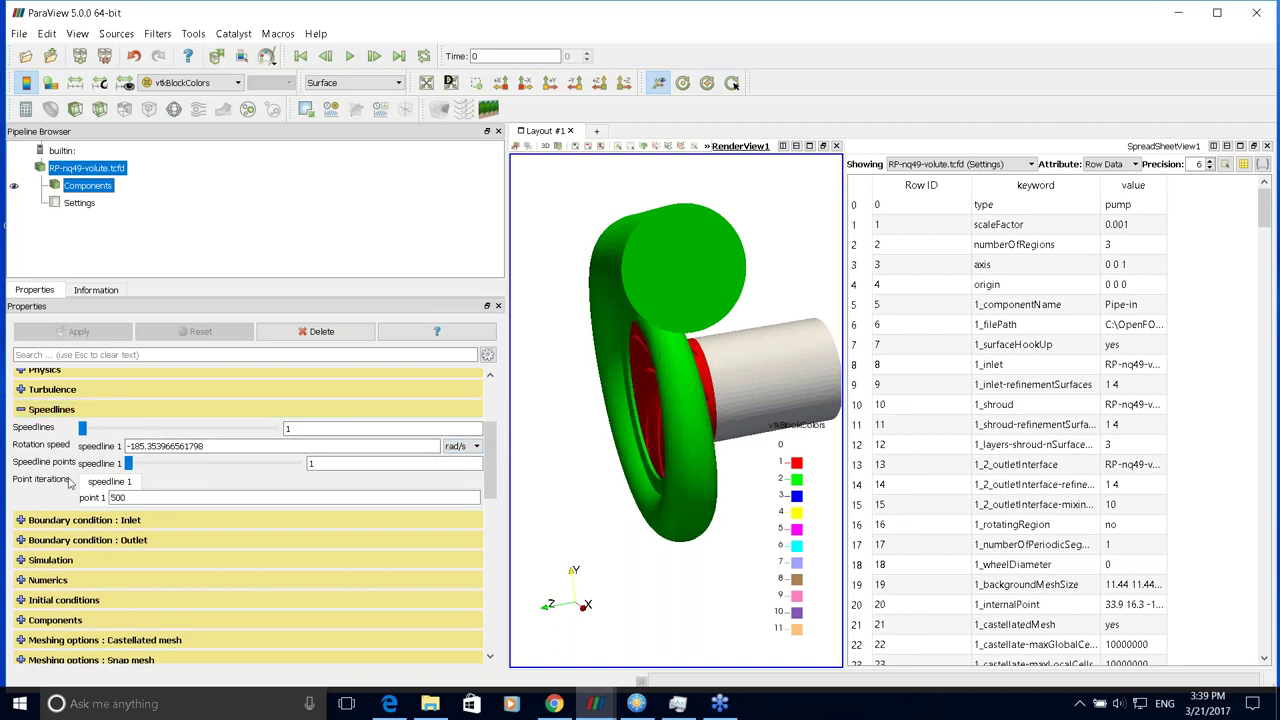
pyautogui.moveTo(90, 475)
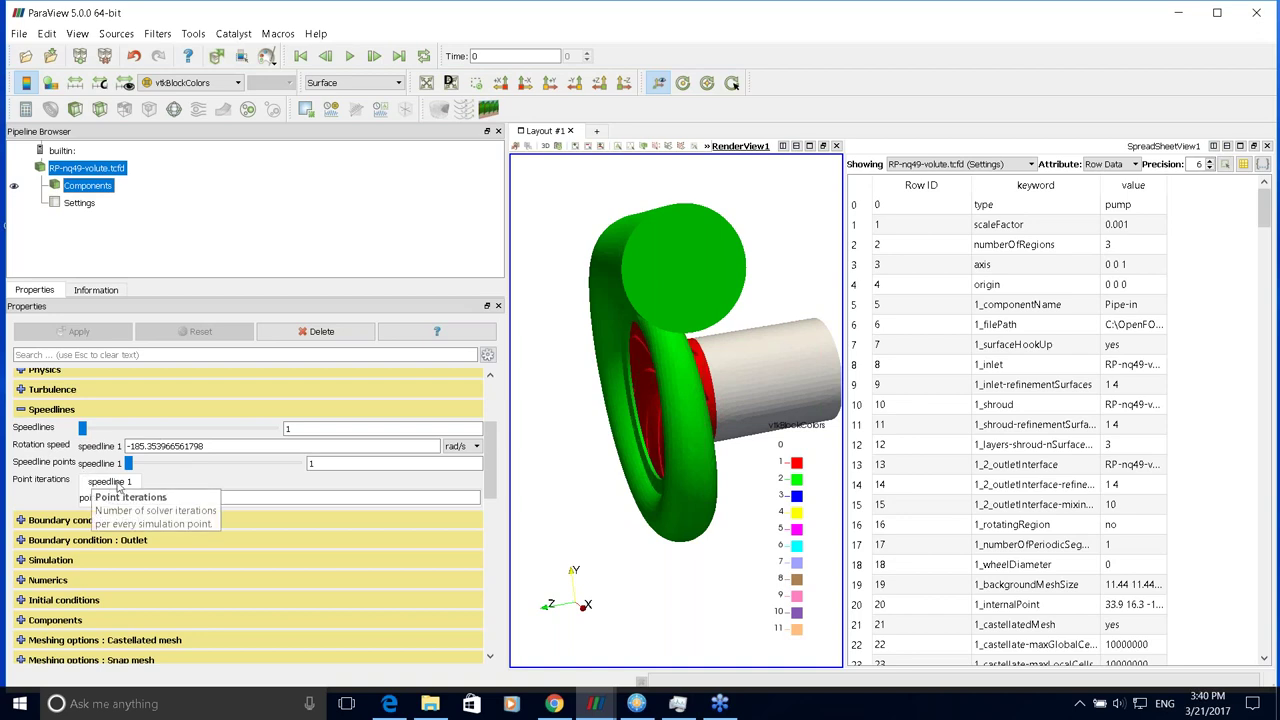
pyautogui.moveTo(494, 454); pyautogui.dragTo(495, 466)
pyautogui.scroll(1, 495, 466)
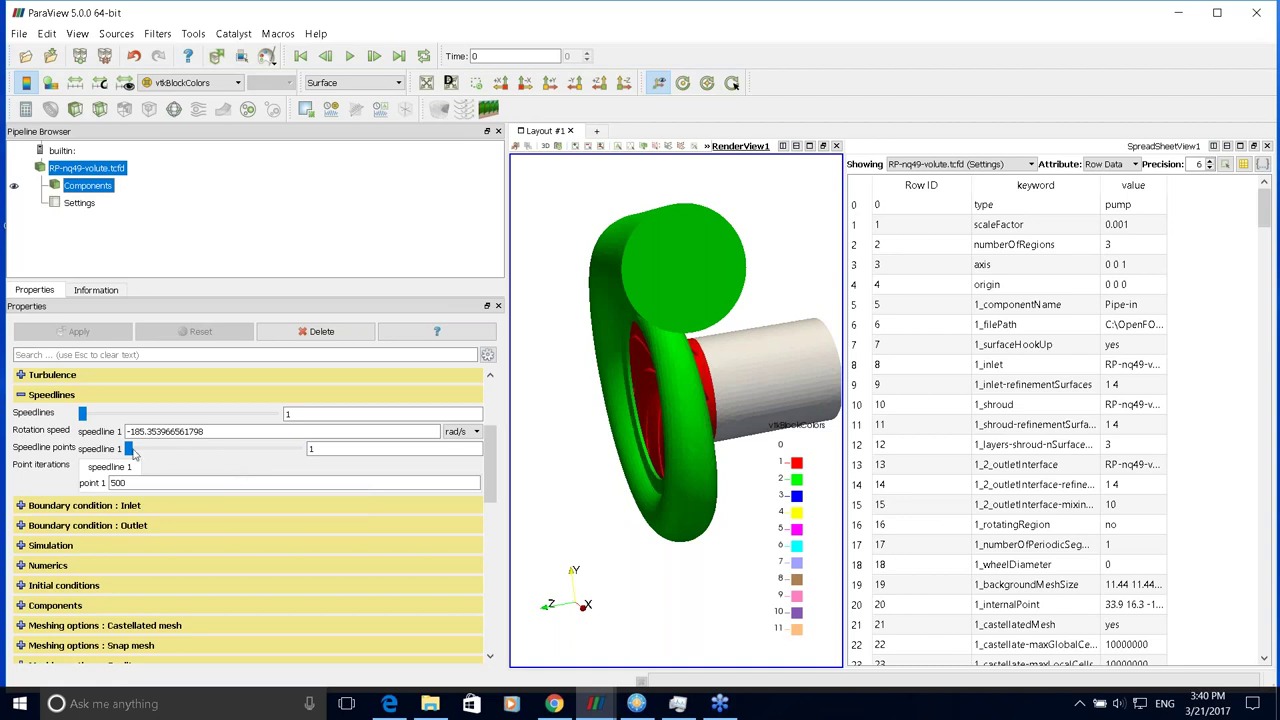
pyautogui.moveTo(133, 450); pyautogui.dragTo(167, 450)
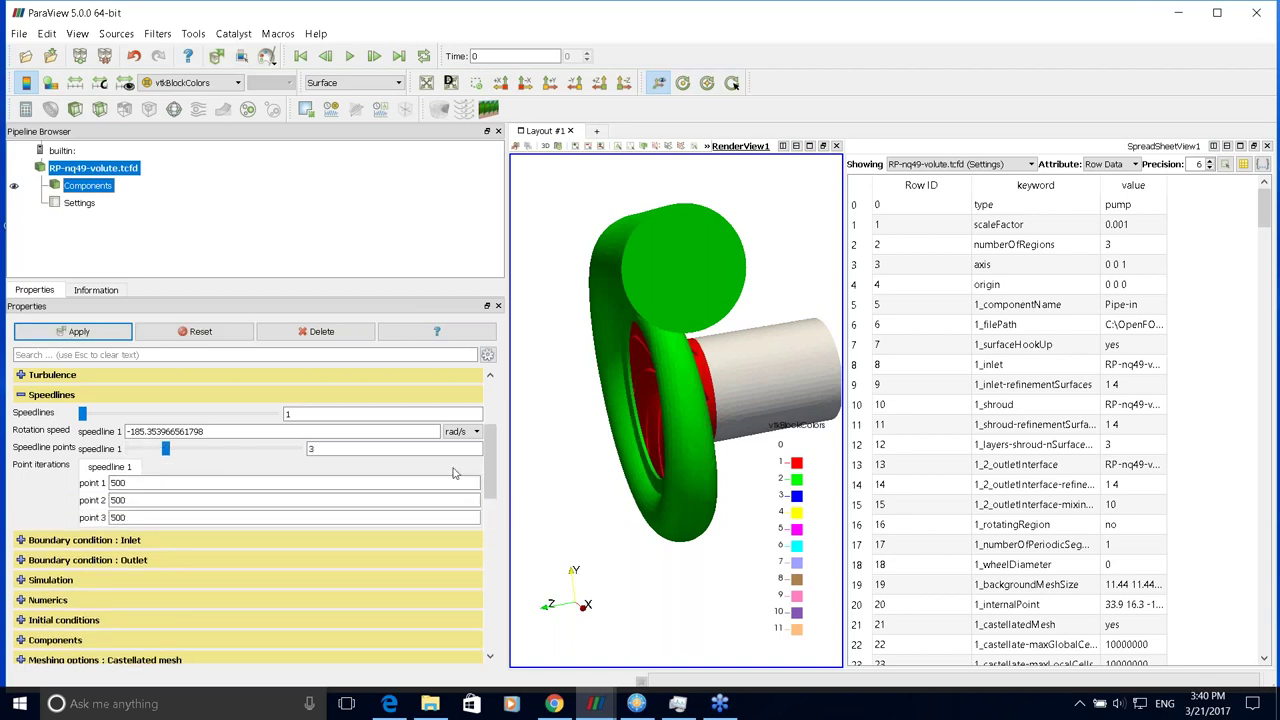
pyautogui.scroll(-1, 489, 470)
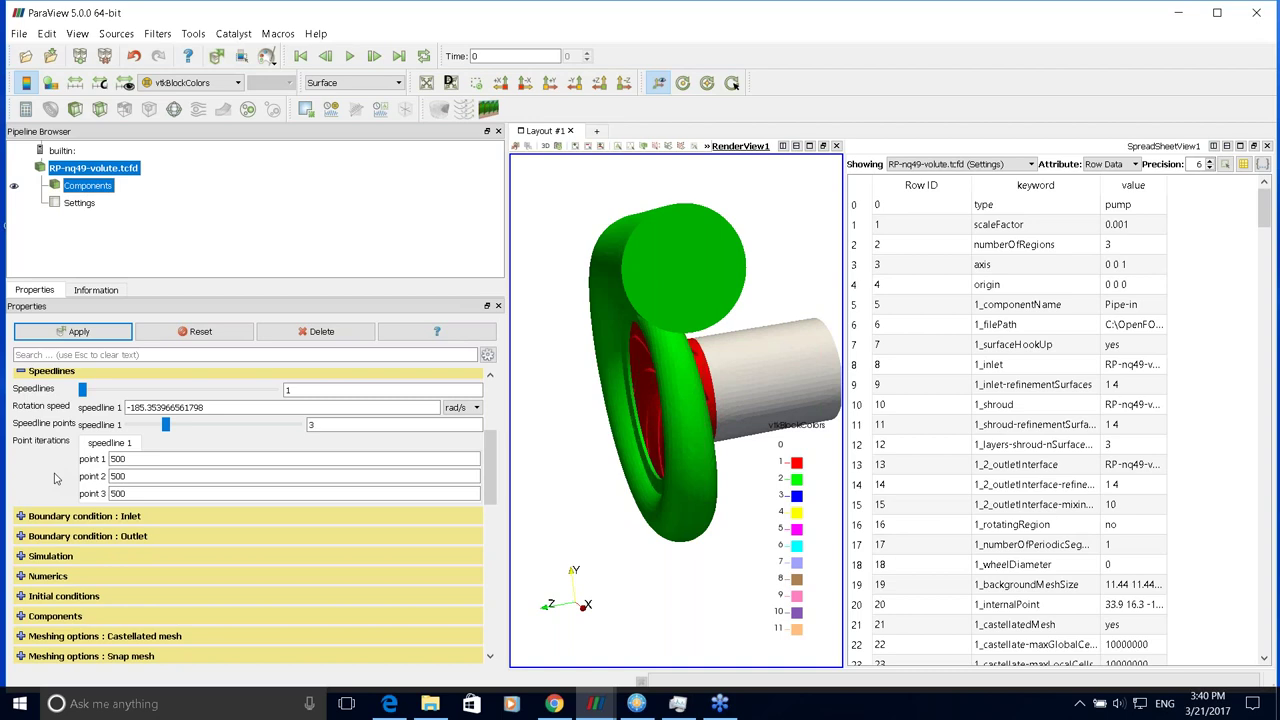
# - Set the inlet volumetric flow rates of speedline 1 to 0.115, 0.126111109997996 and 0.136 for points 1 to 3
pyautogui.click(20, 517)
pyautogui.scroll(-2, 490, 470)
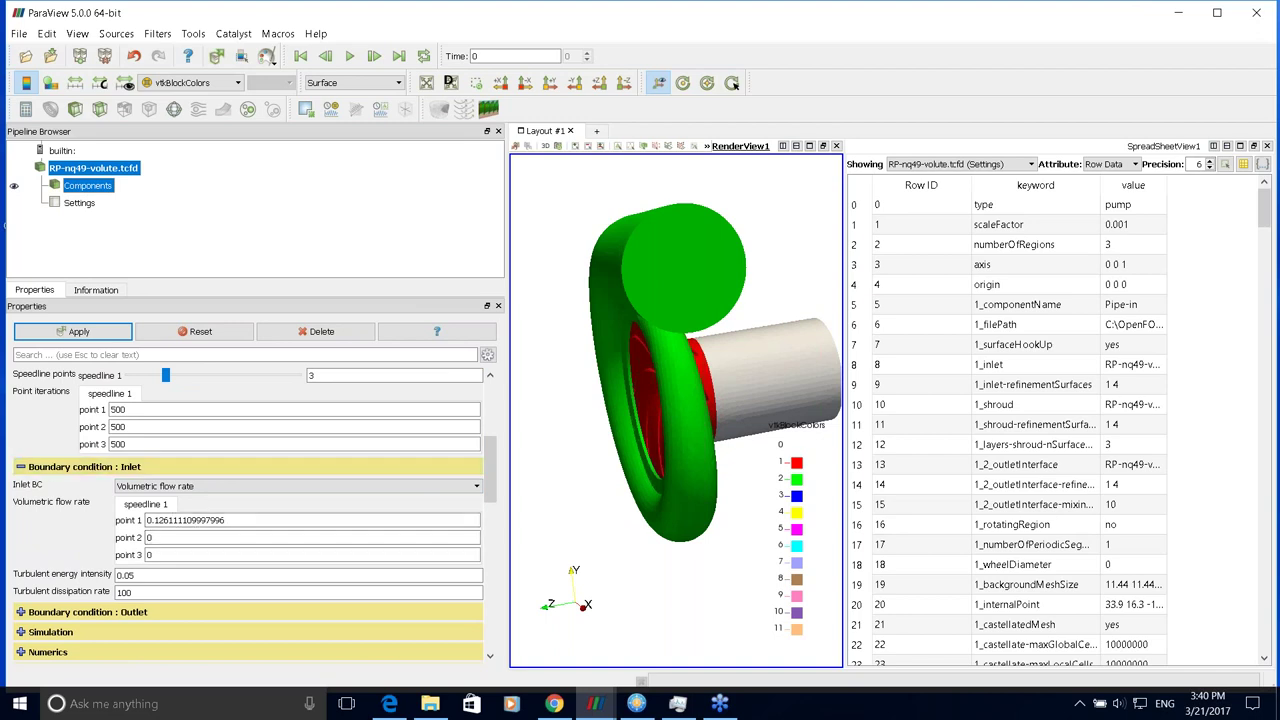
pyautogui.click(175, 537)
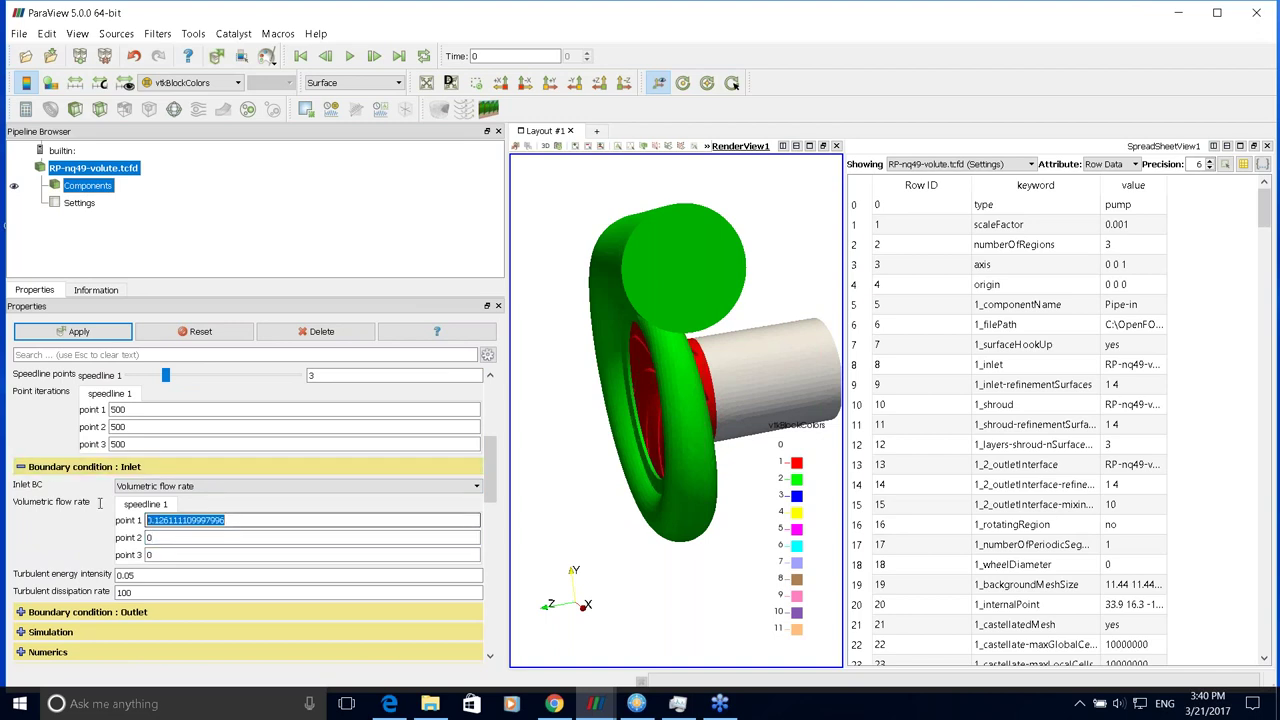
pyautogui.doubleClick(149, 537)
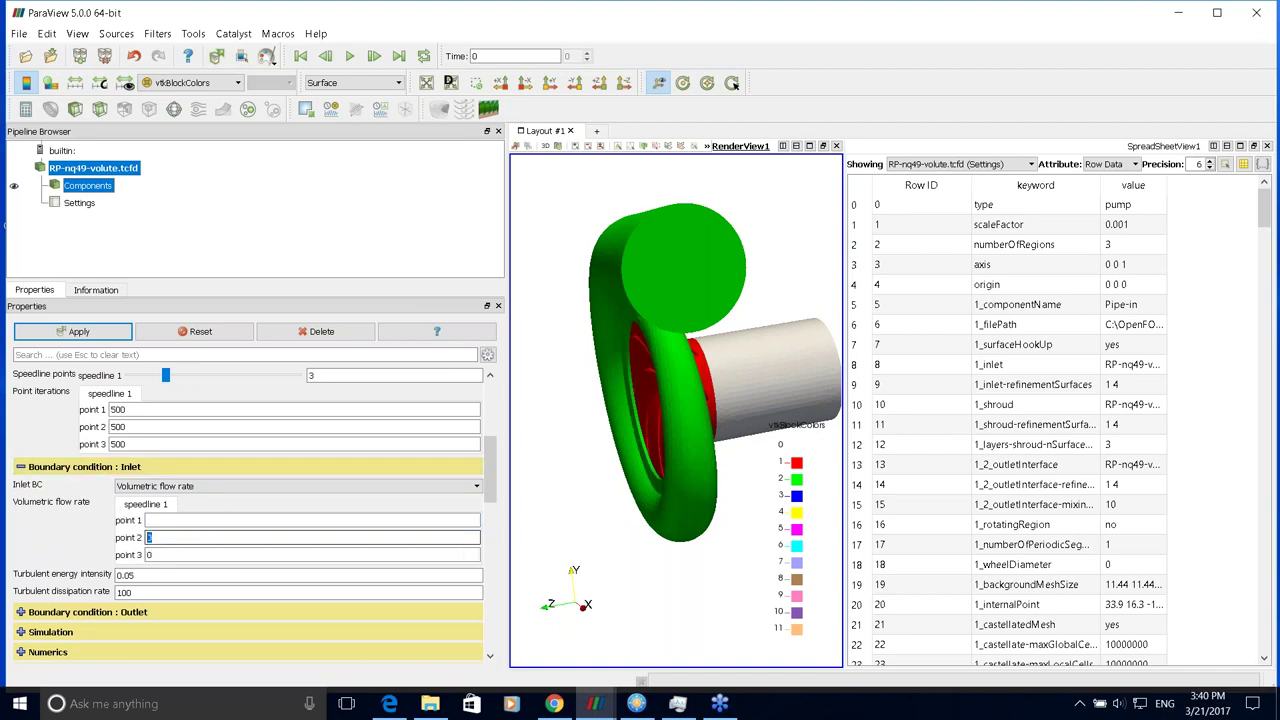
pyautogui.write('0.126111109997996')
pyautogui.click(170, 519)
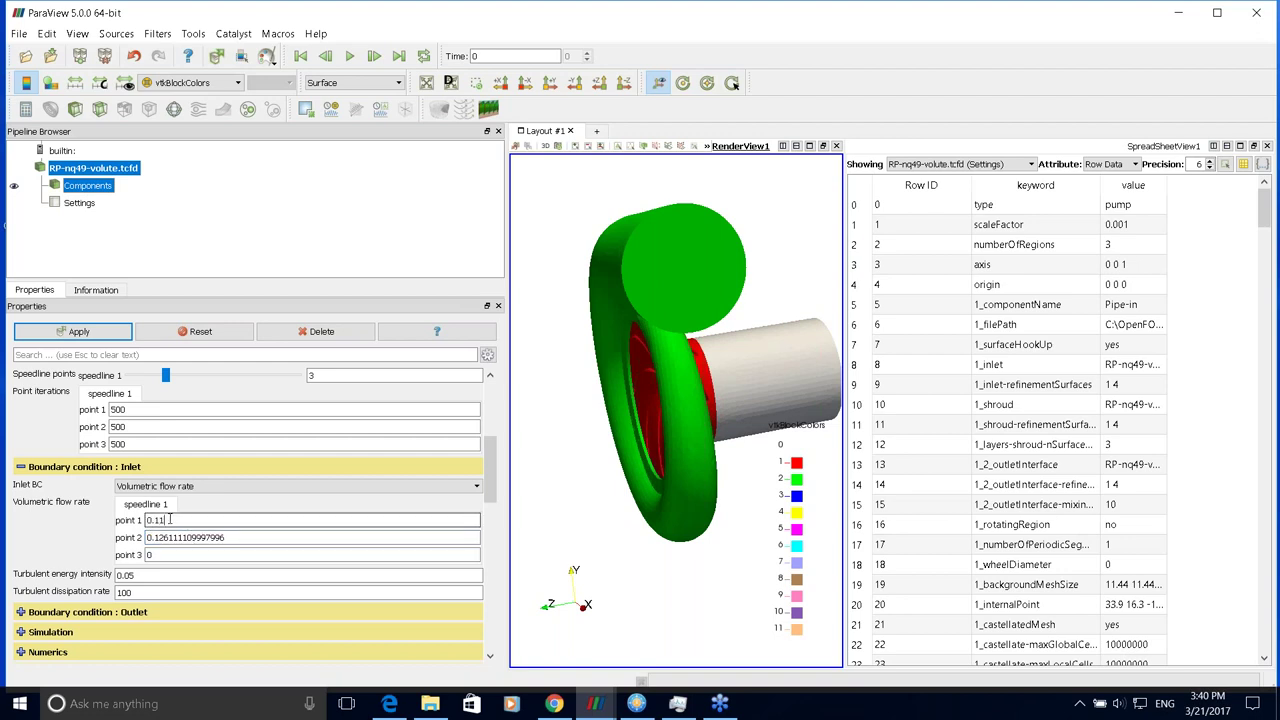
pyautogui.click(176, 557)
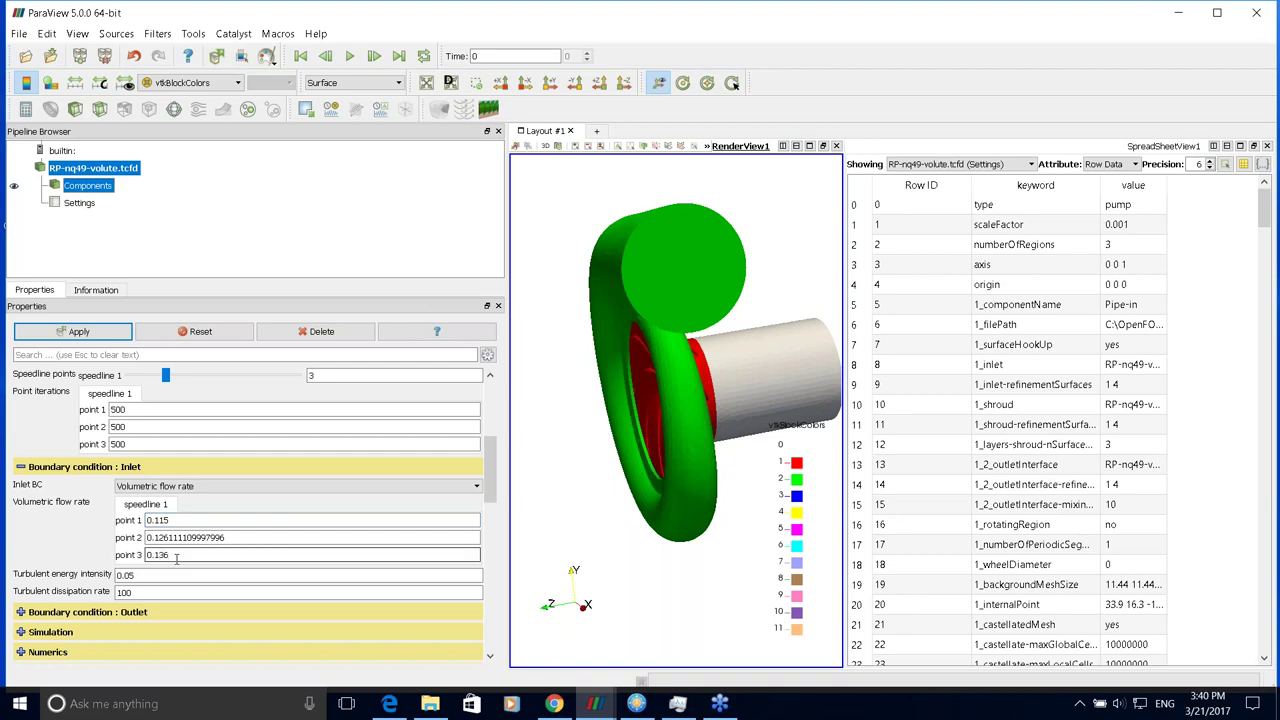
pyautogui.write('0.136')
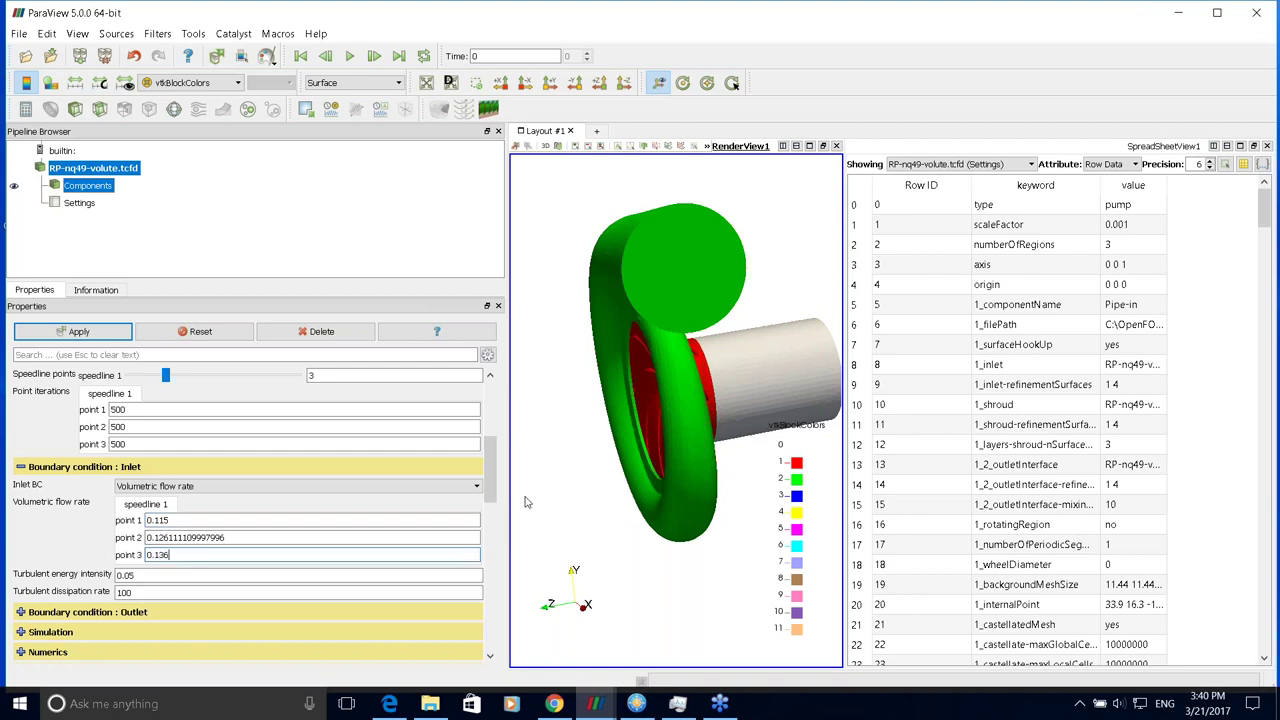
pyautogui.moveTo(490, 474); pyautogui.dragTo(490, 486)
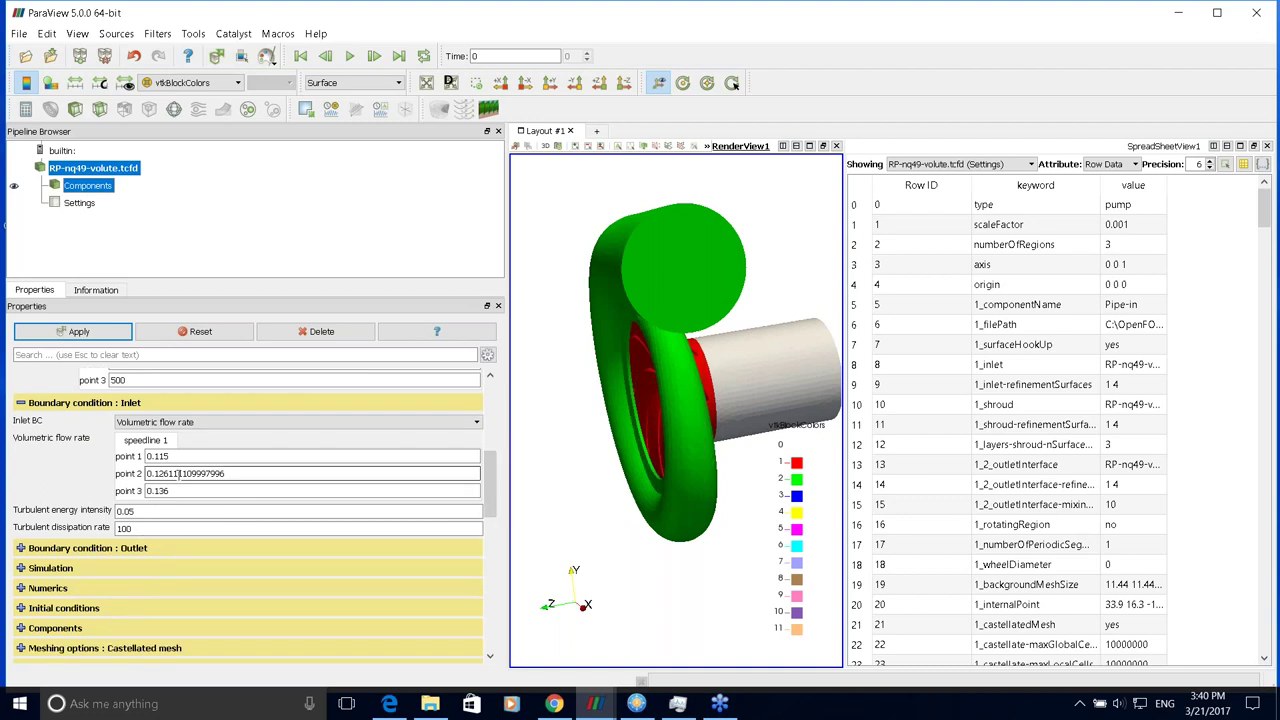
pyautogui.doubleClick(329, 476)
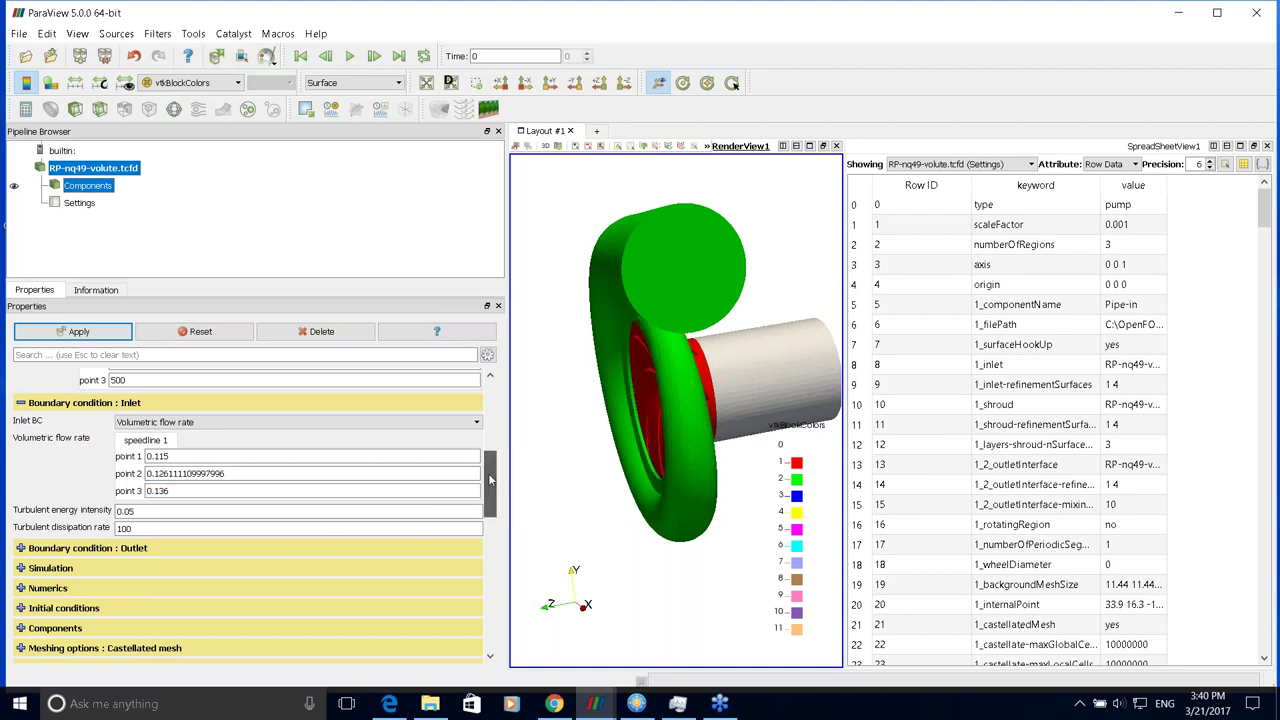
# - Review the fixed pressure settings of the outlet boundary condition, and collapse the inlet, outlet and Speedlines sections
pyautogui.scroll(-3, 307, 472)
pyautogui.click(21, 476)
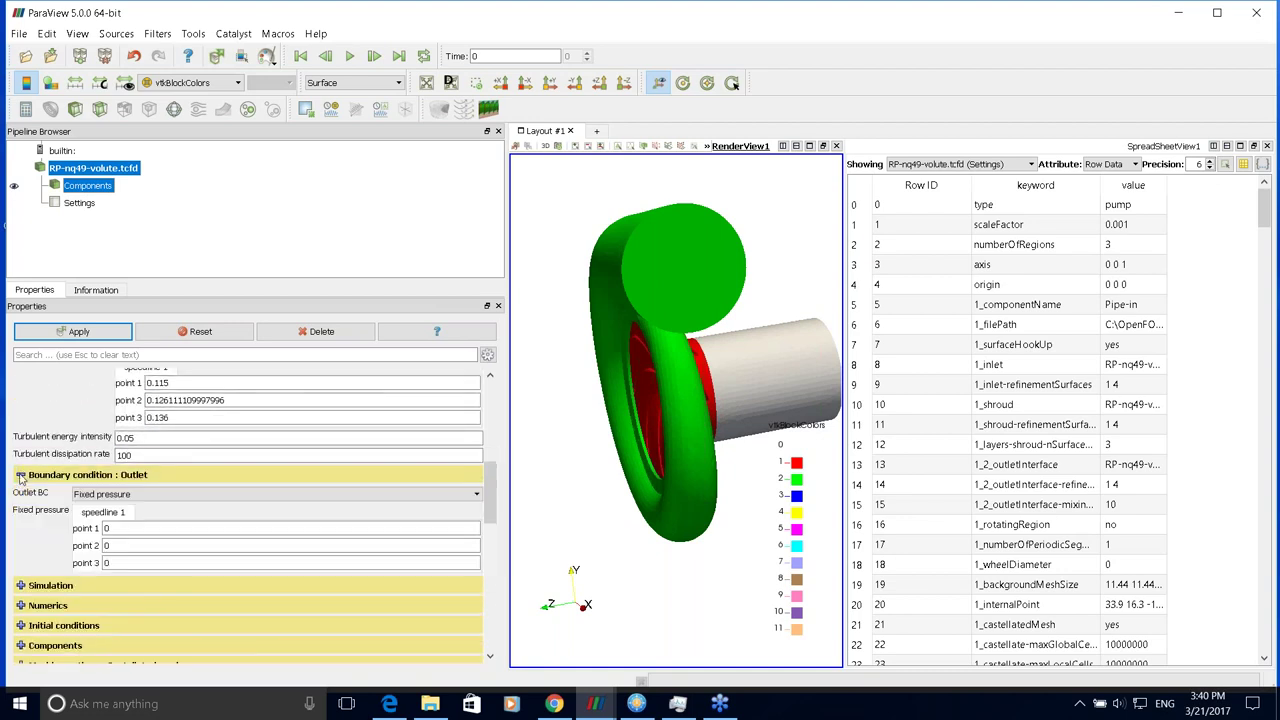
pyautogui.click(170, 545)
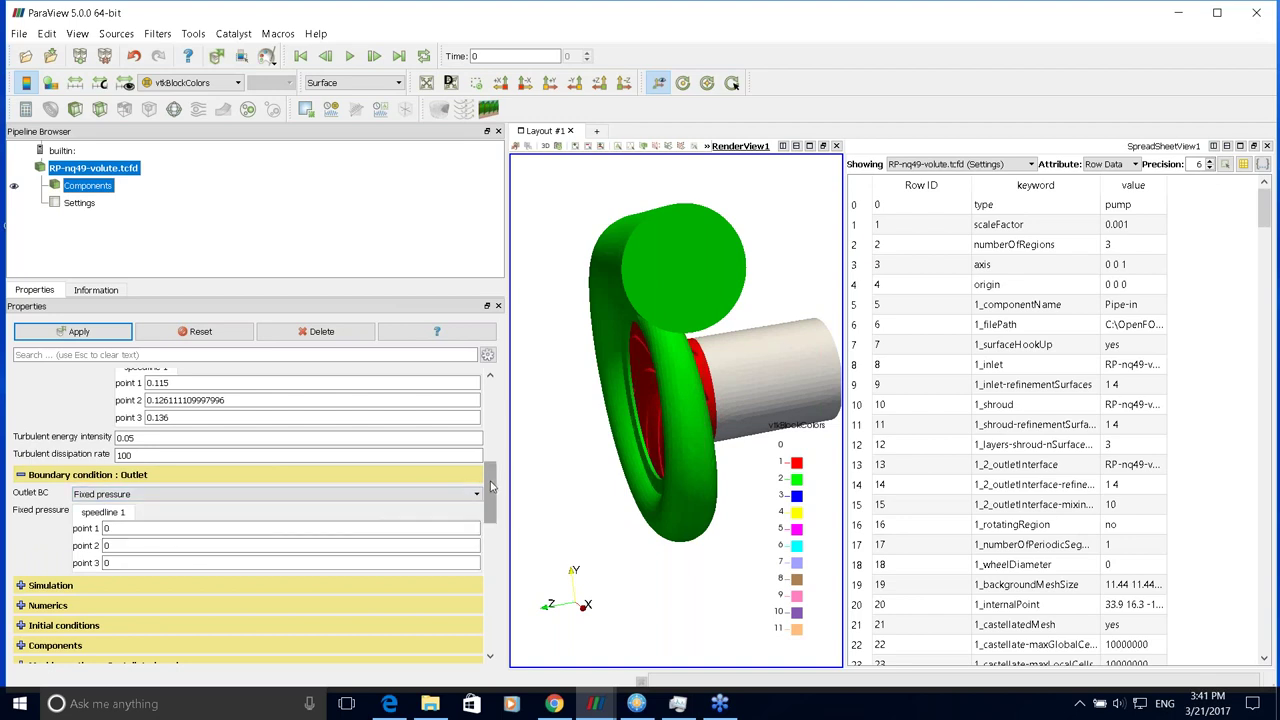
pyautogui.scroll(-1, 490, 484)
pyautogui.scroll(1, 490, 484)
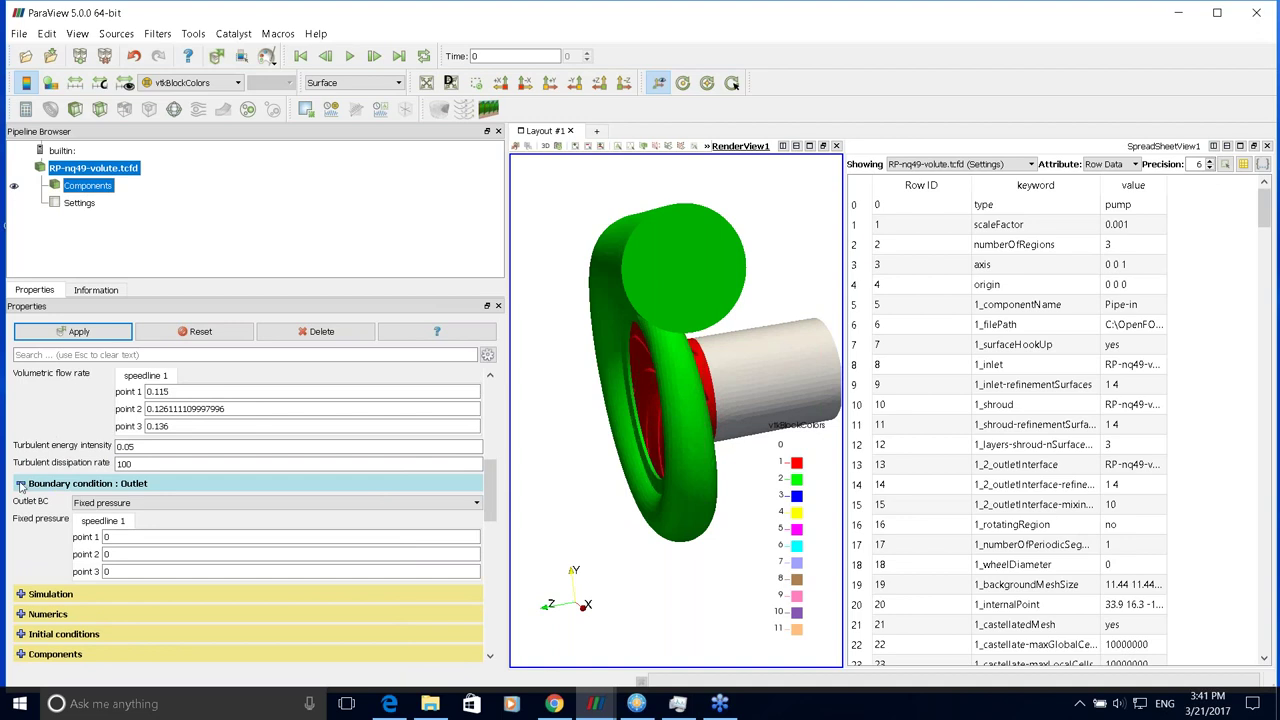
pyautogui.scroll(4, 487, 491)
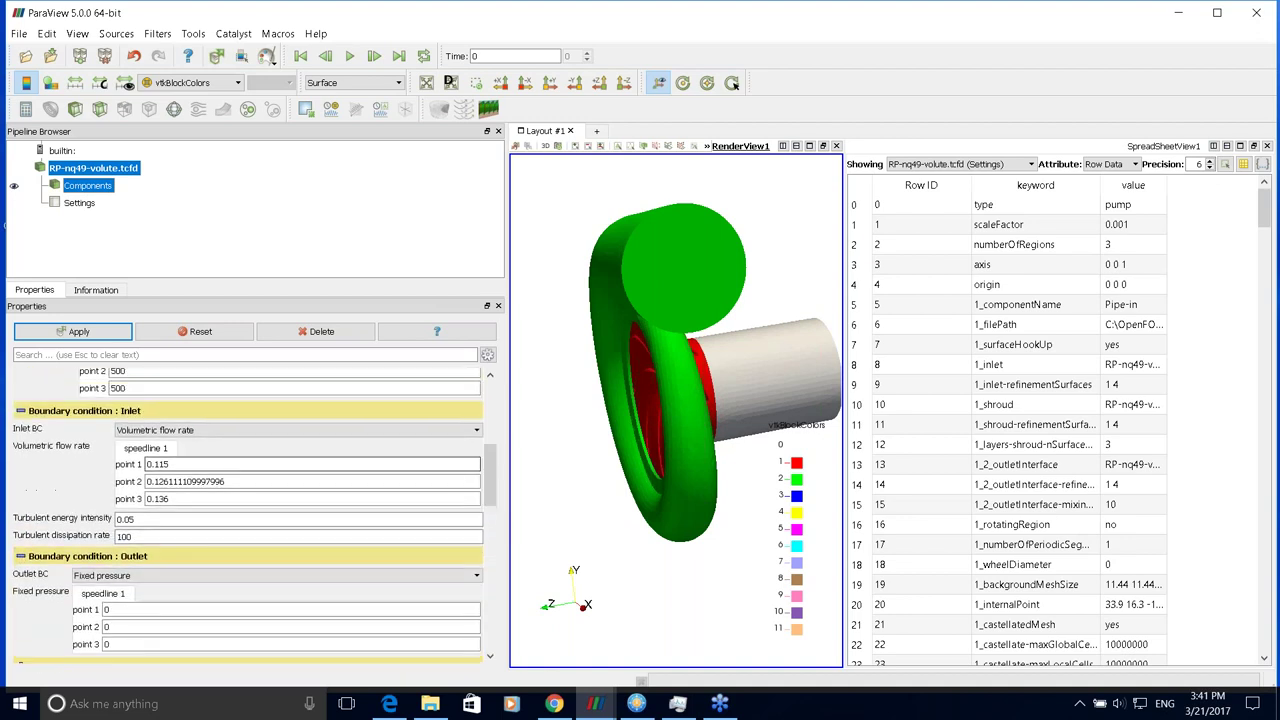
pyautogui.click(20, 411)
pyautogui.click(20, 433)
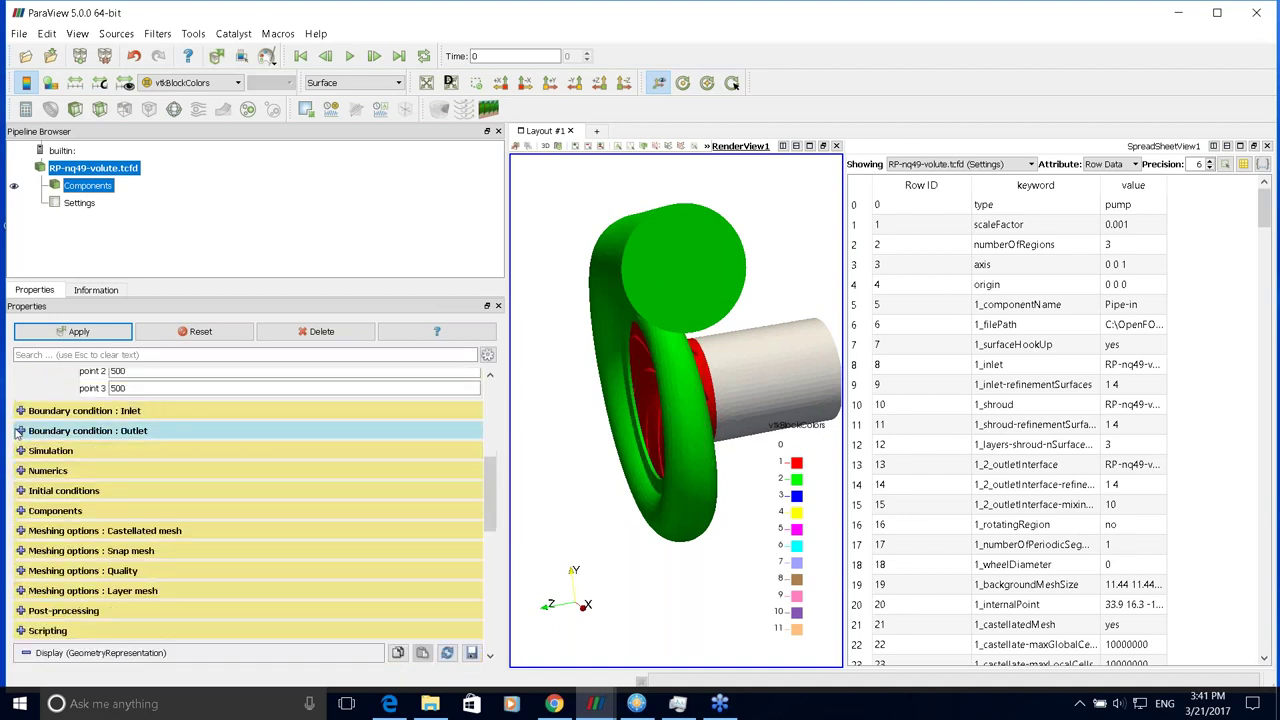
pyautogui.scroll(3, 488, 462)
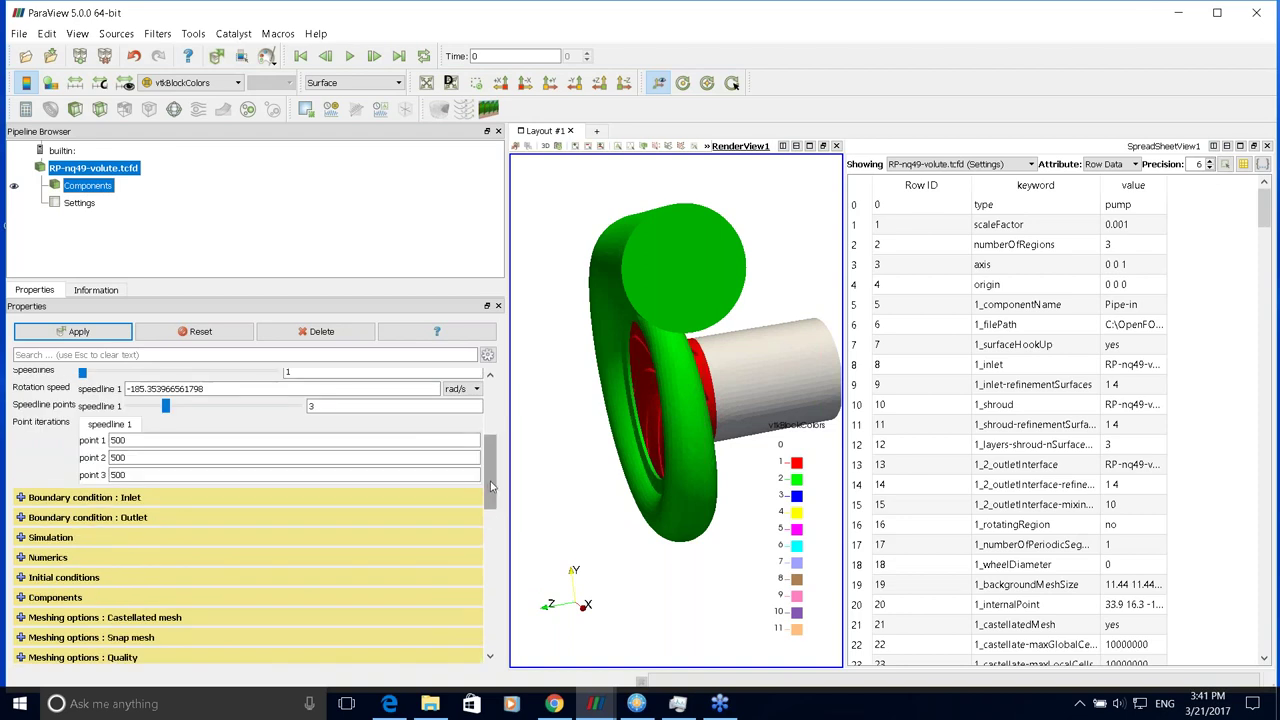
pyautogui.scroll(4, 488, 462)
pyautogui.click(18, 412)
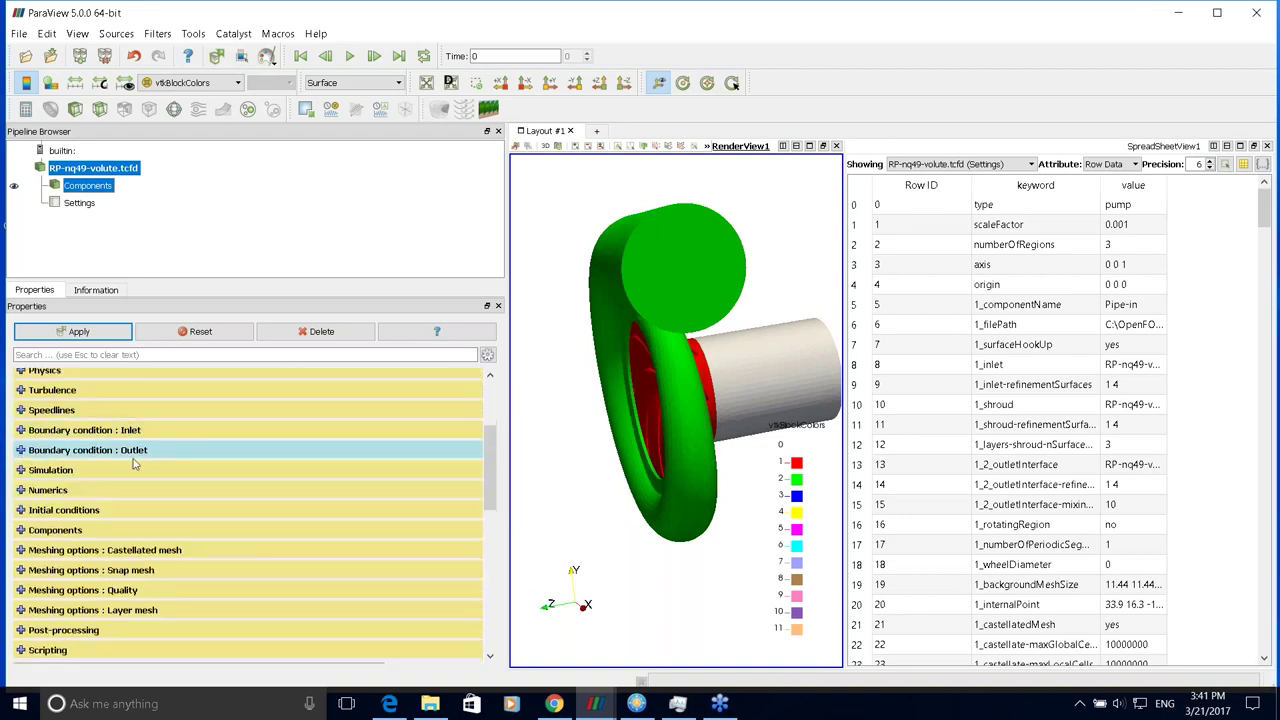
# - Examine the Simulation settings, including the processor count and the available time management and numerical order options, and collapse the section
pyautogui.click(57, 474)
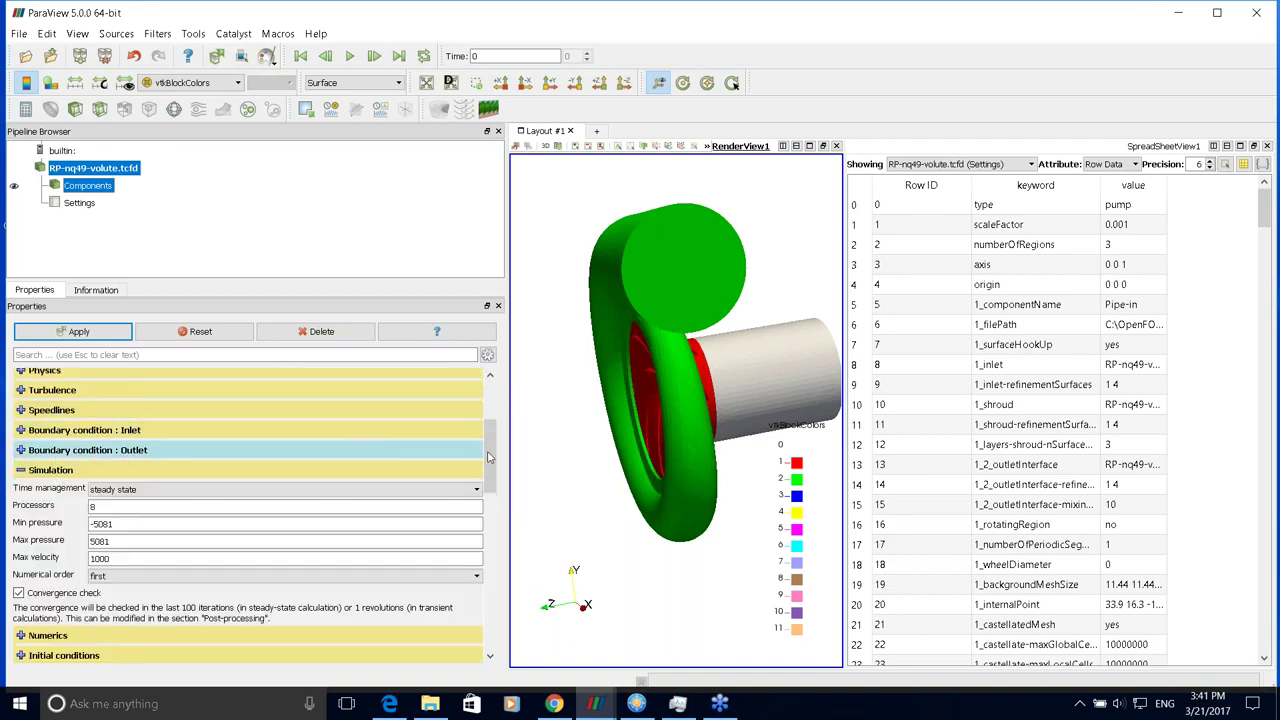
pyautogui.scroll(-3, 373, 477)
pyautogui.click(138, 447)
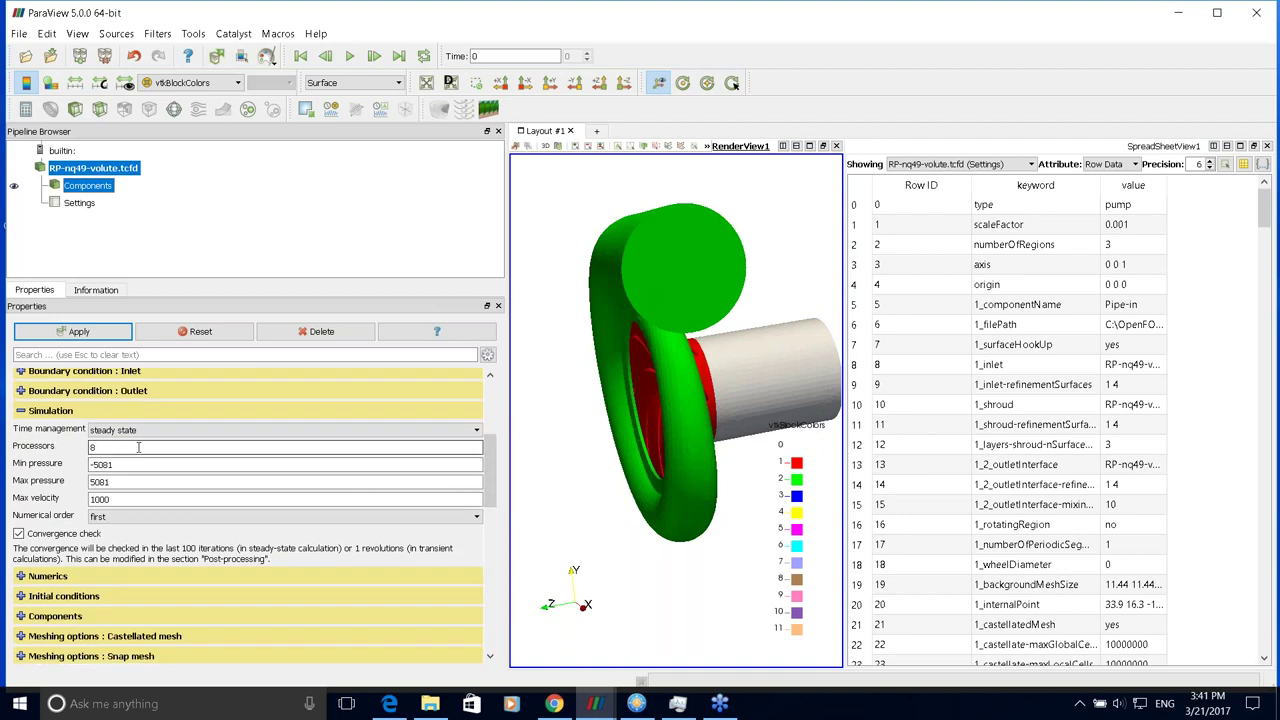
pyautogui.doubleClick(112, 449)
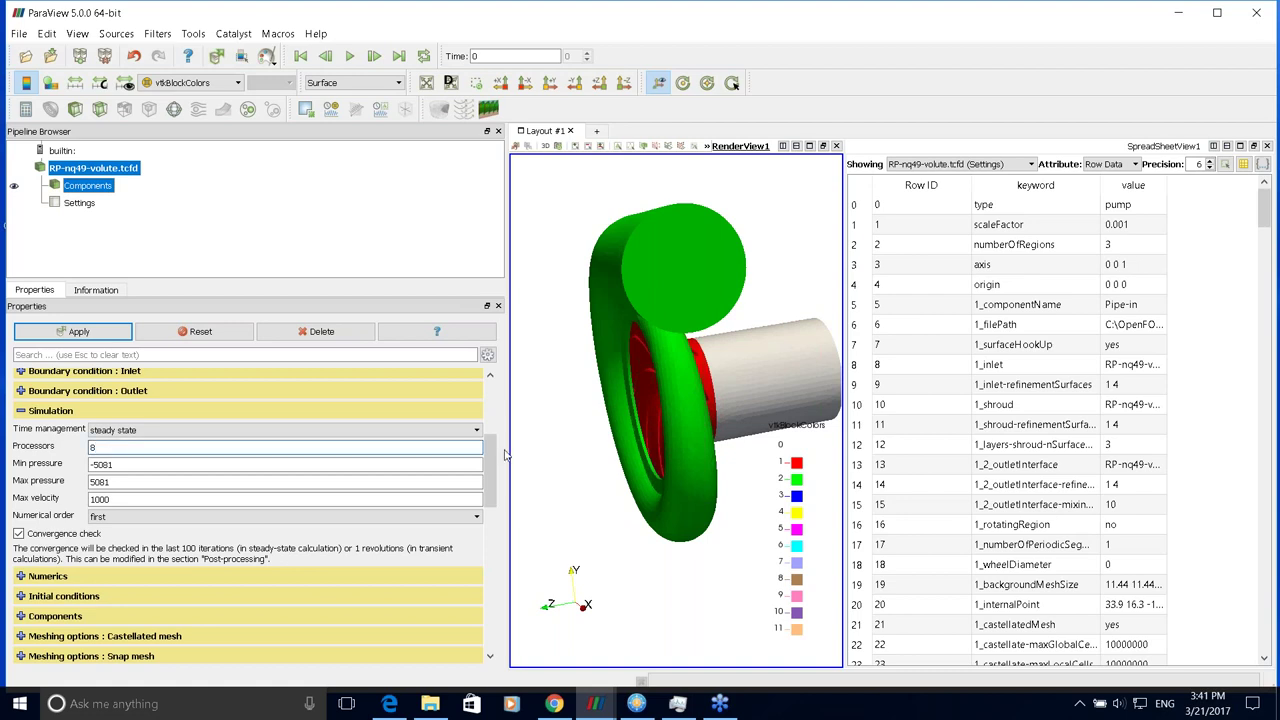
pyautogui.scroll(-3, 498, 466)
pyautogui.scroll(3, 498, 470)
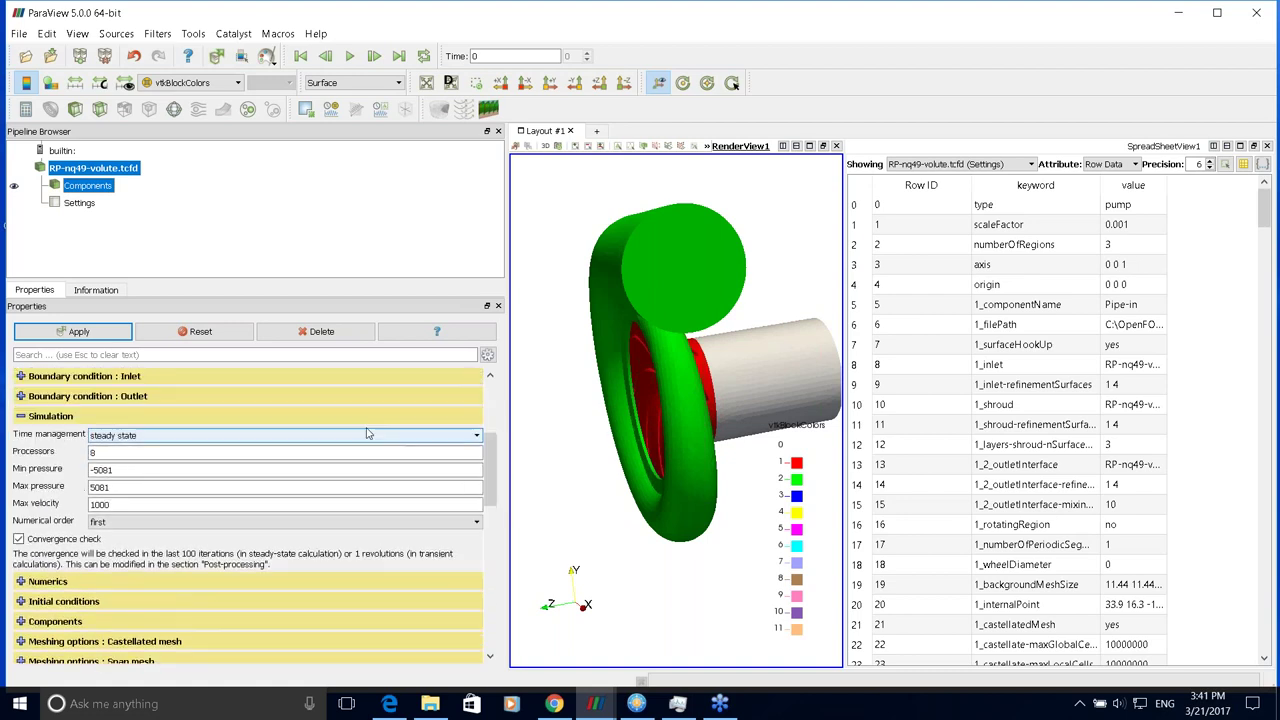
pyautogui.click(213, 436)
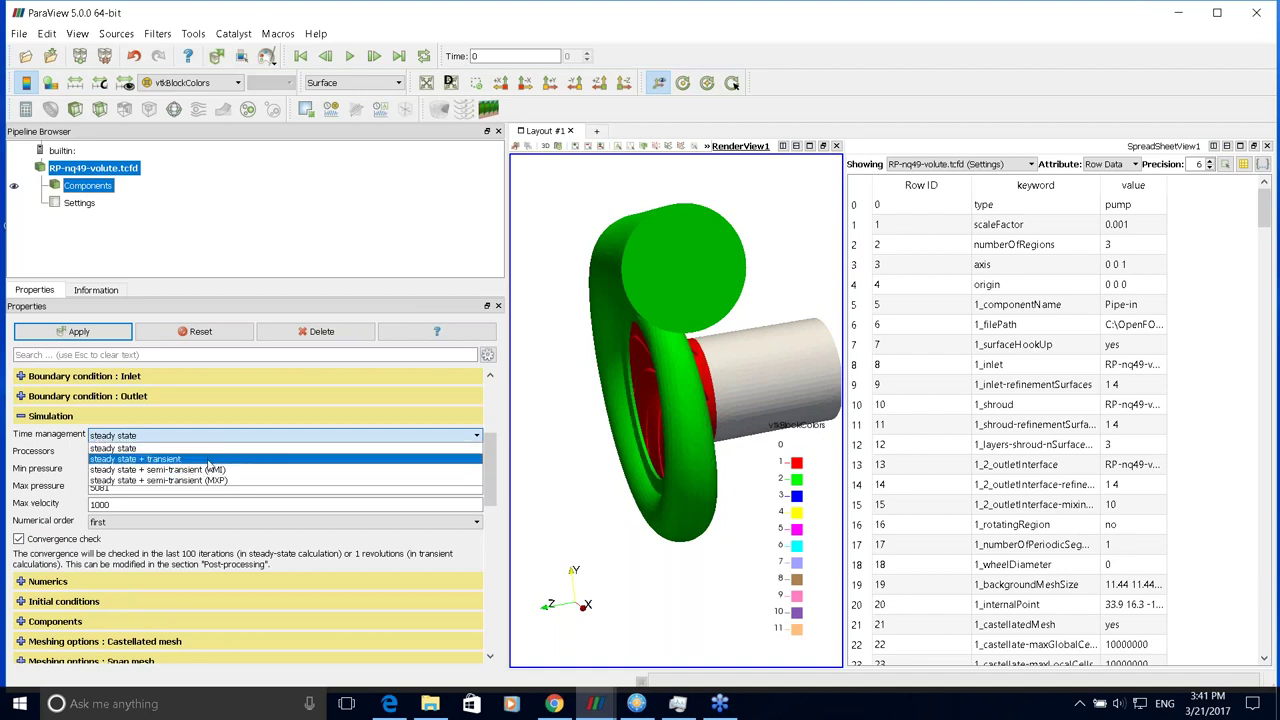
pyautogui.click(218, 418)
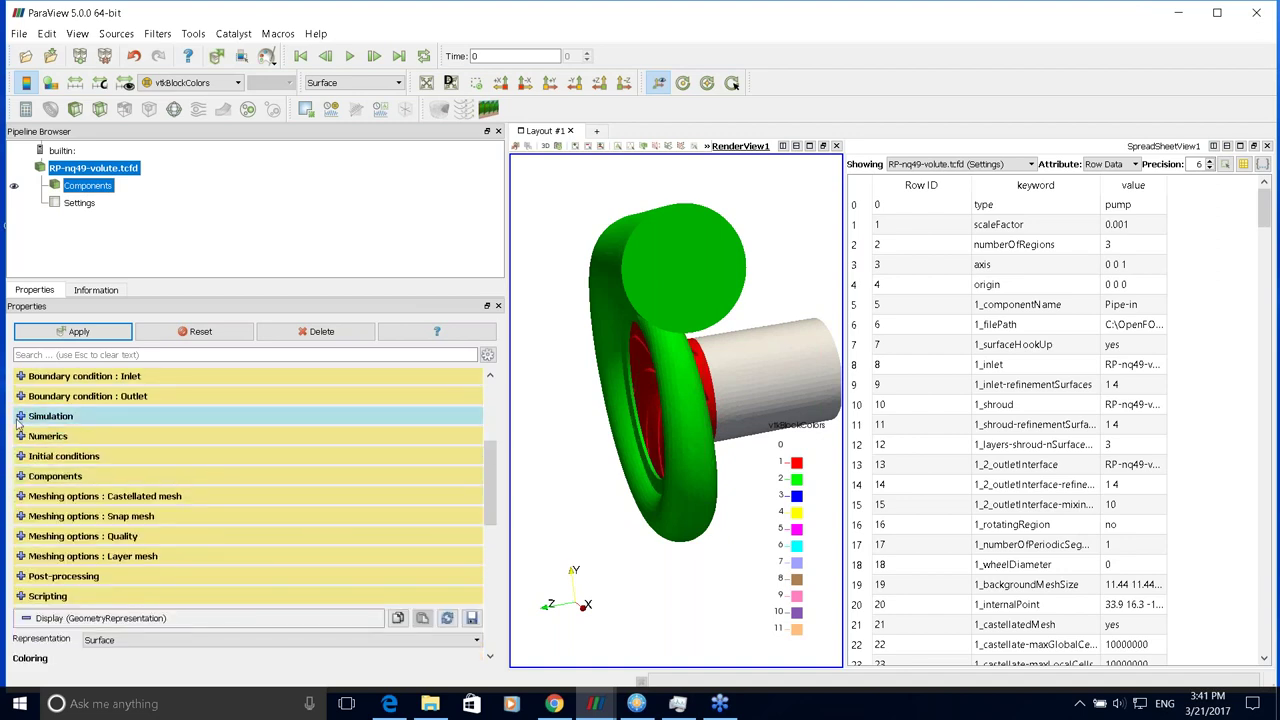
pyautogui.click(130, 417)
pyautogui.click(213, 522)
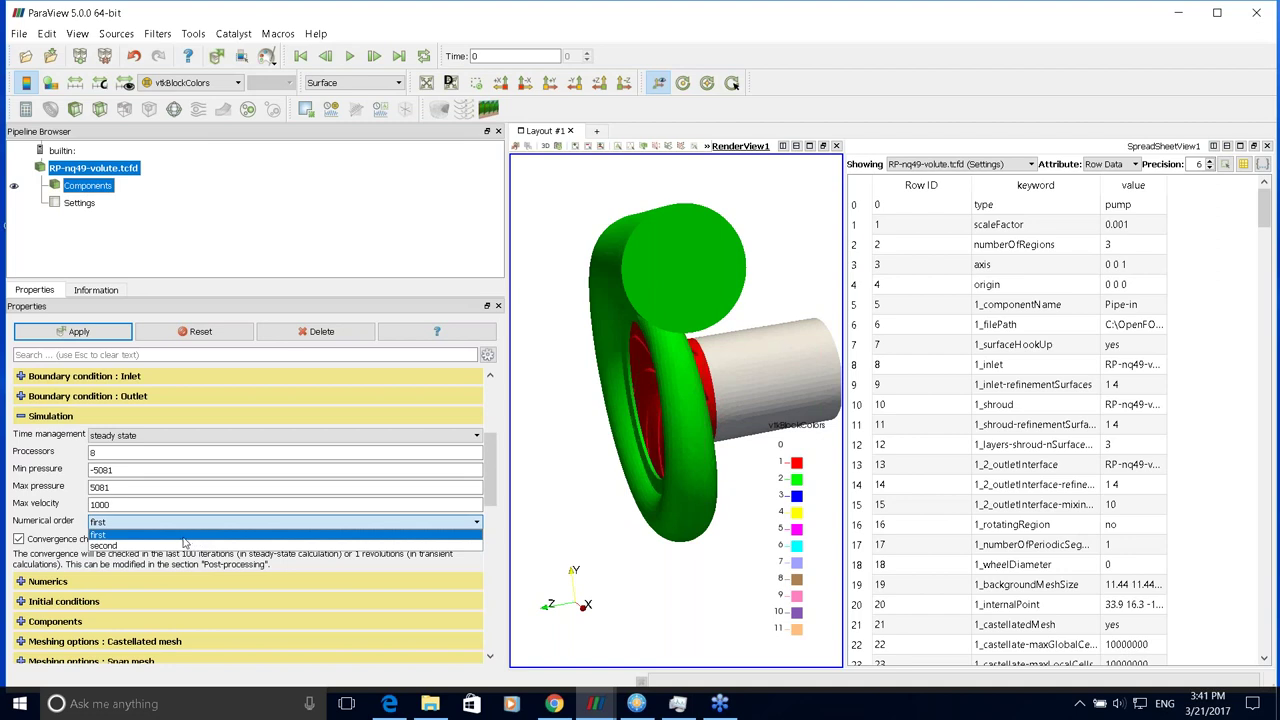
pyautogui.click(110, 504)
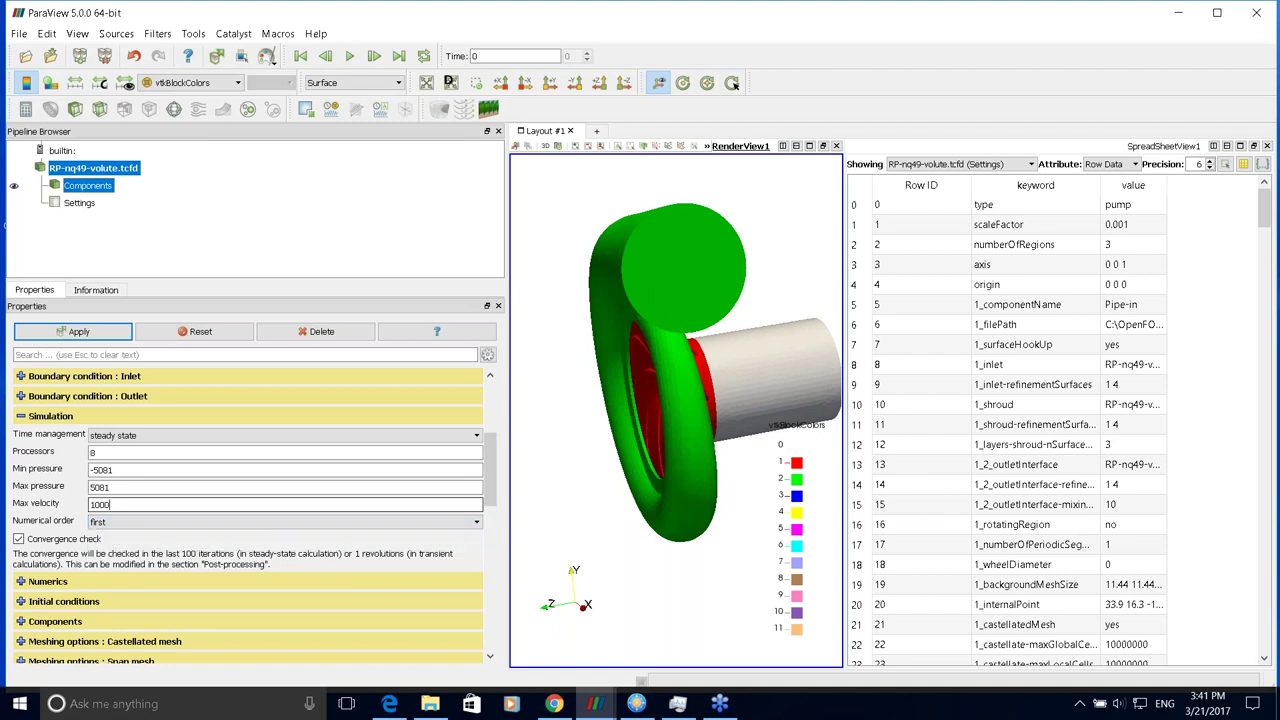
pyautogui.click(17, 420)
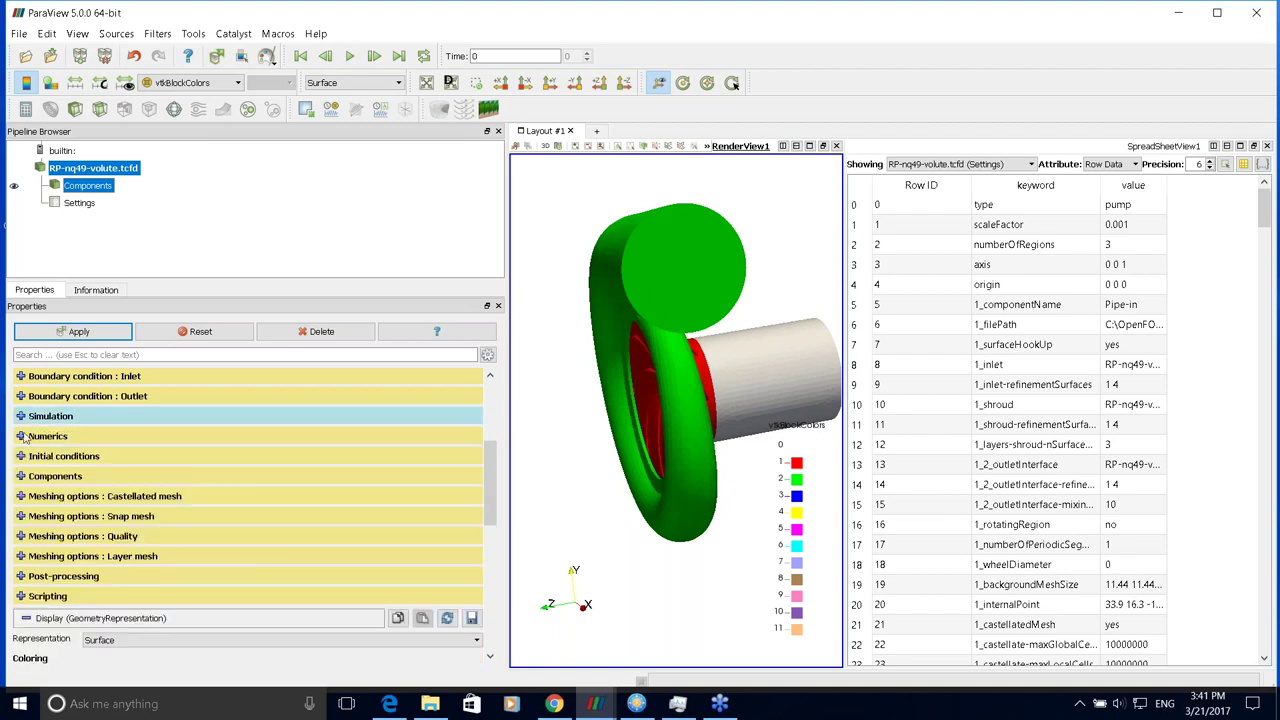
# - Review the relaxation factors in the Numerics settings and the values in the Initial conditions section
pyautogui.click(20, 438)
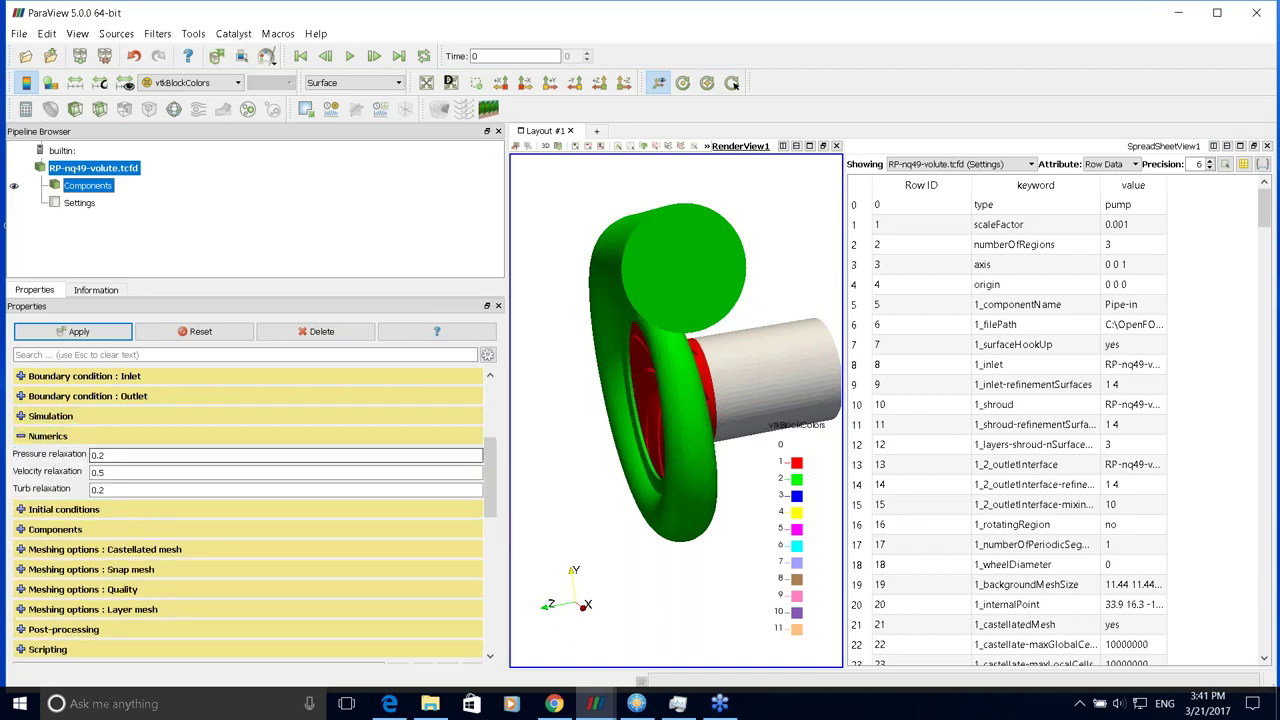
pyautogui.click(21, 437)
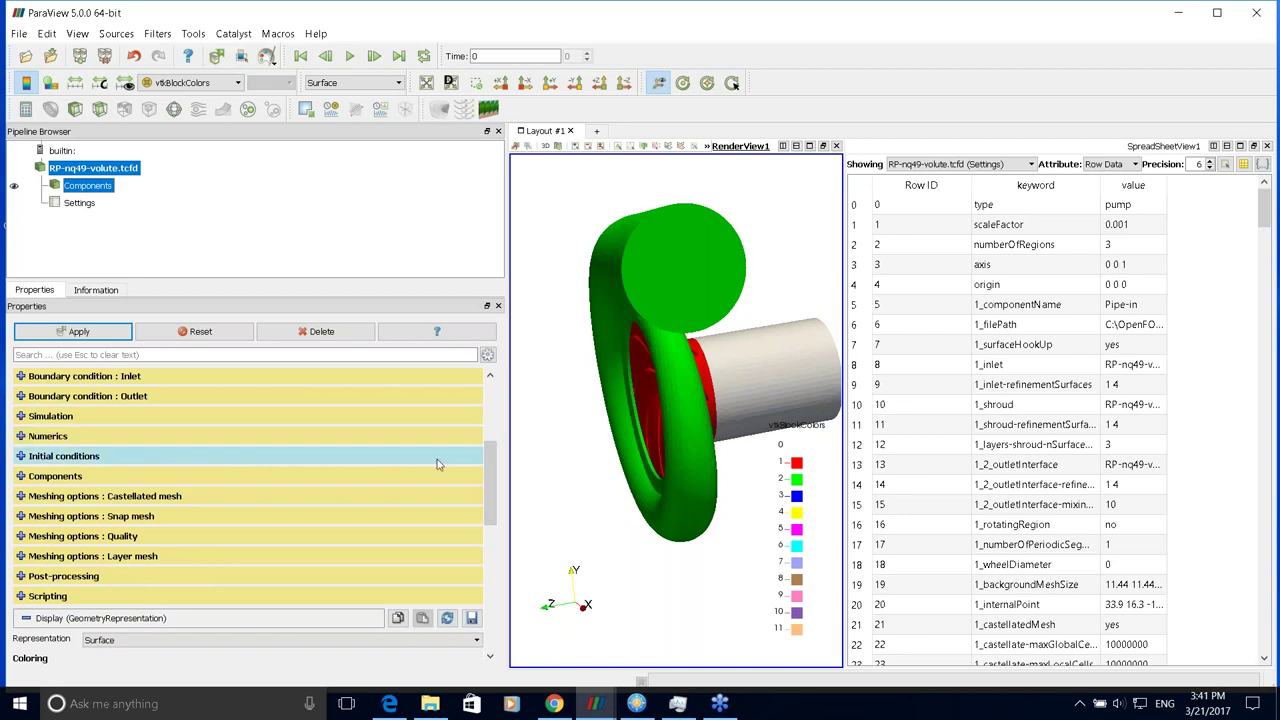
pyautogui.scroll(-2, 492, 482)
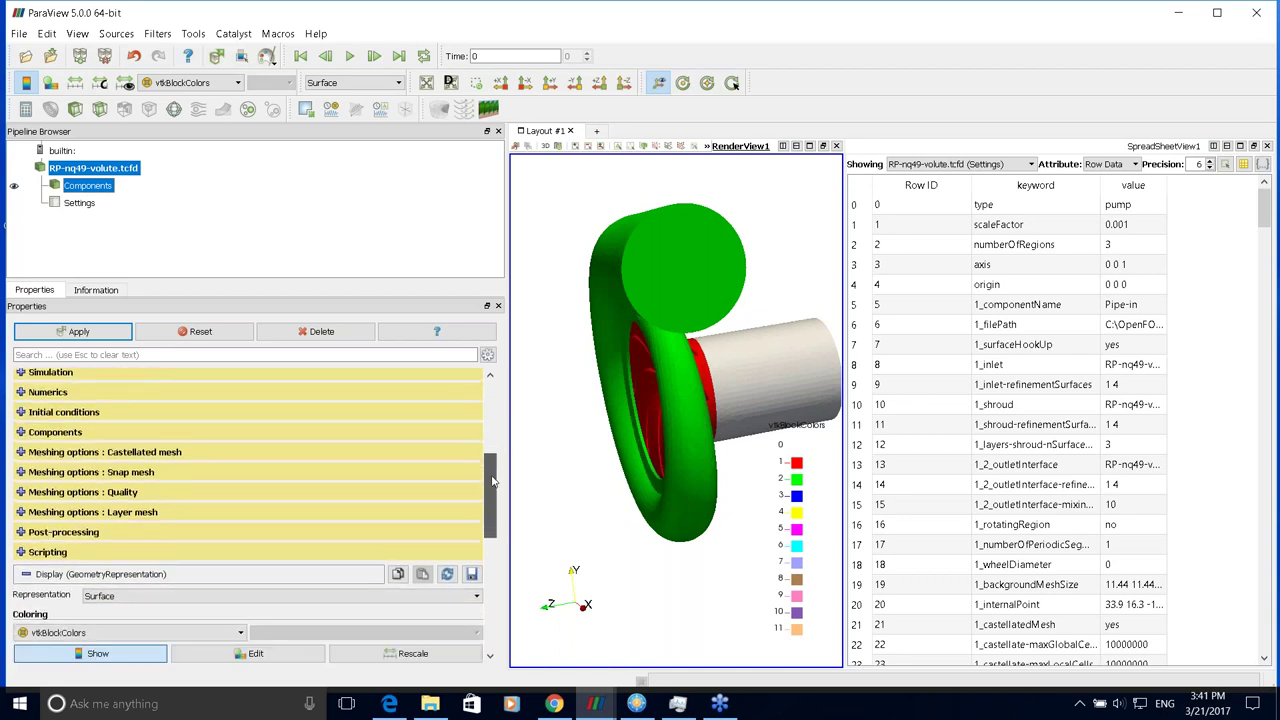
pyautogui.click(19, 414)
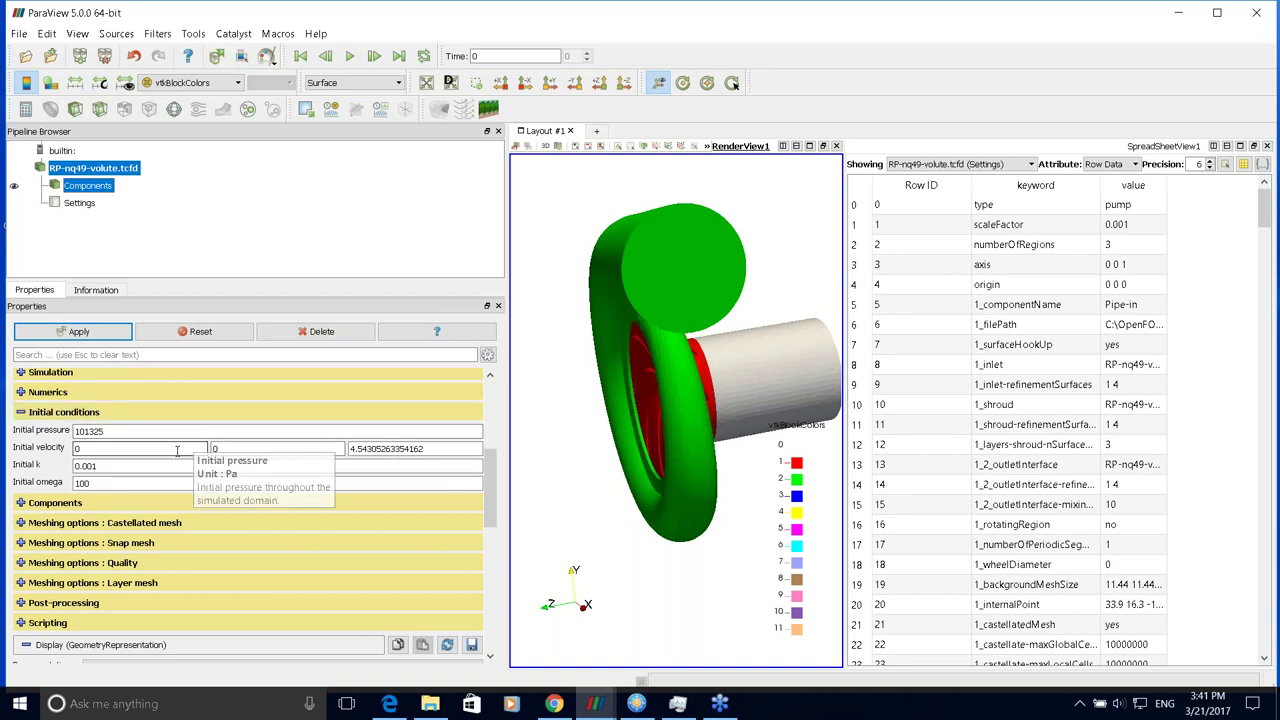
# - Collapse the initial conditions, expand the Components settings and review the first component's geometry source, patches and options
pyautogui.click(19, 412)
pyautogui.click(21, 432)
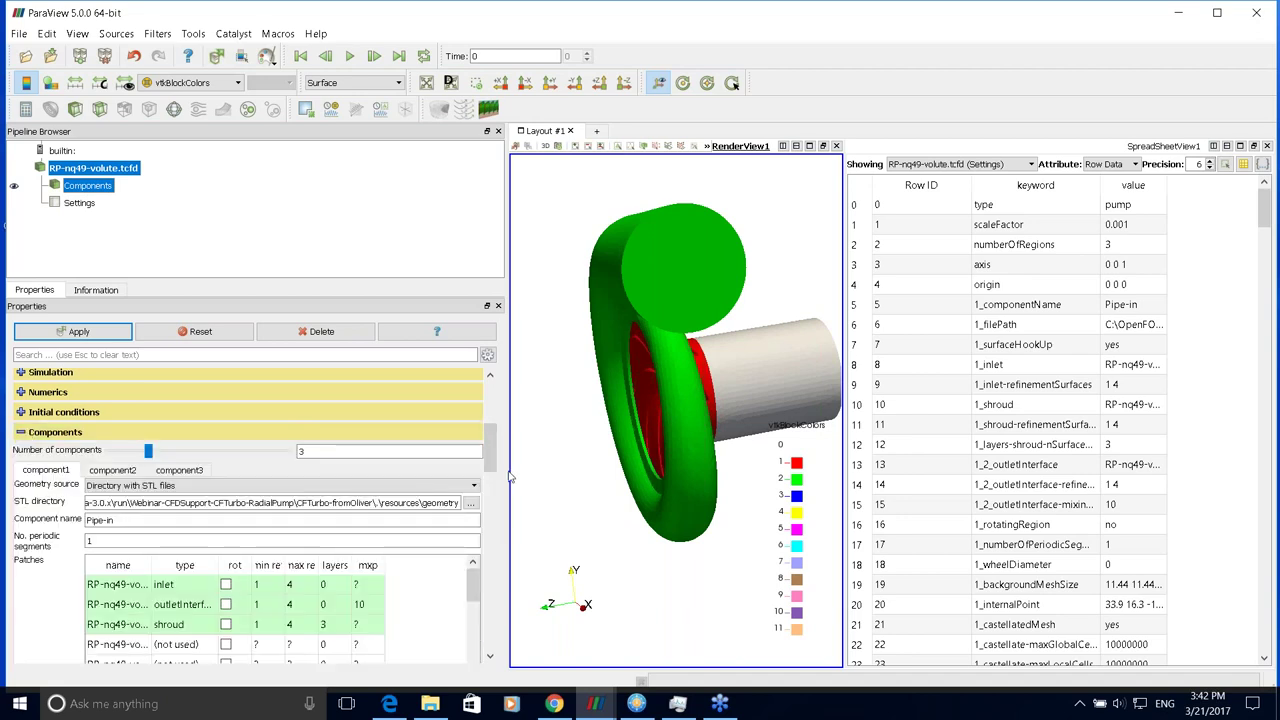
pyautogui.scroll(-3, 490, 480)
pyautogui.scroll(1, 497, 485)
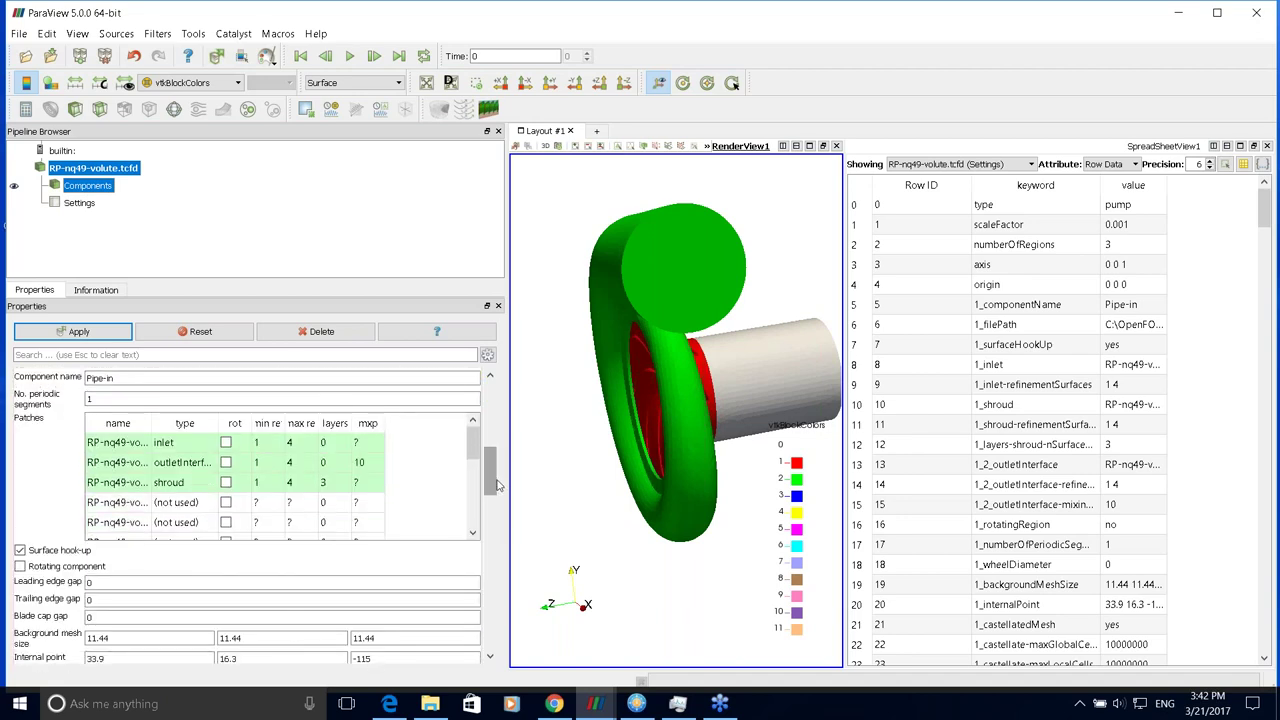
pyautogui.scroll(2, 497, 468)
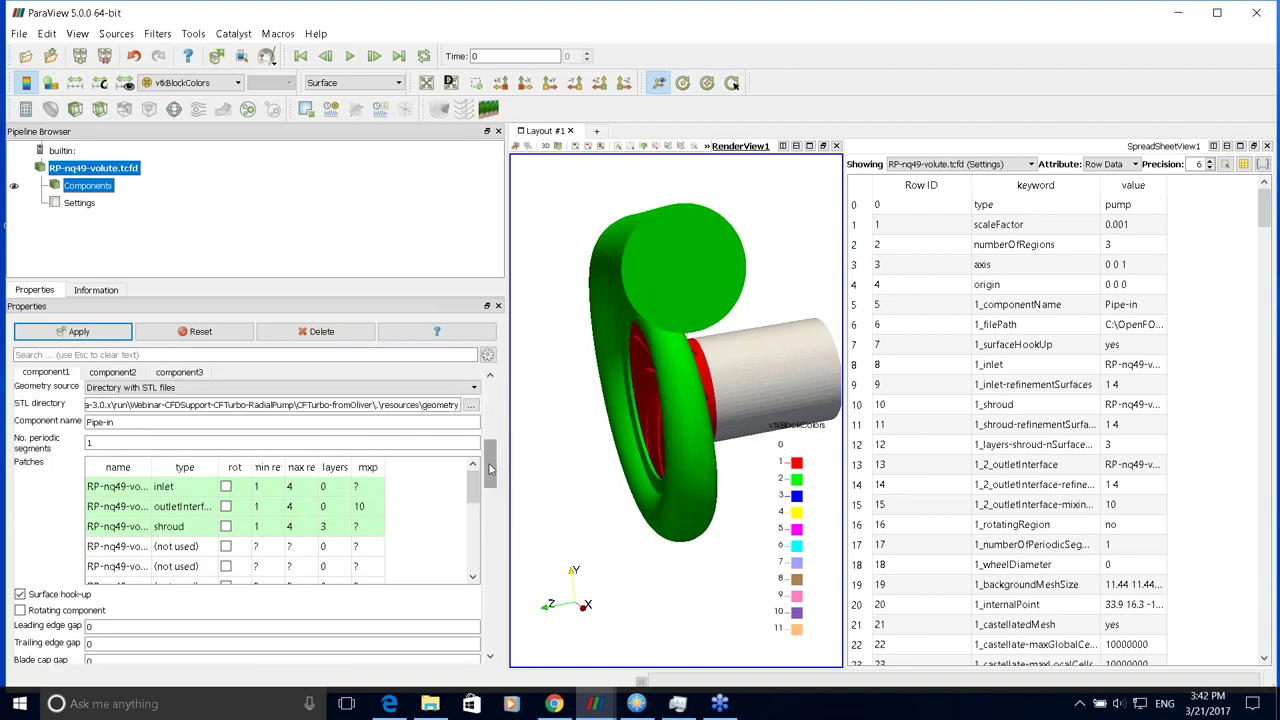
pyautogui.moveTo(491, 470); pyautogui.dragTo(493, 466)
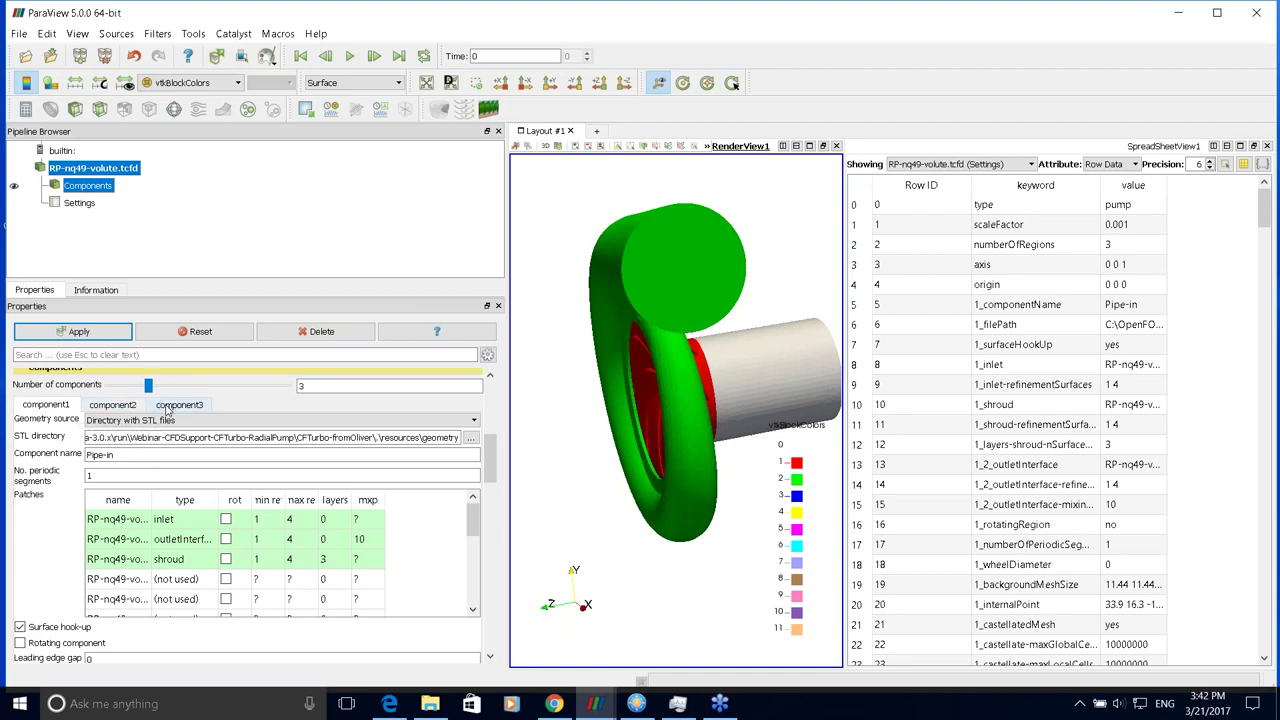
pyautogui.scroll(2, 166, 410)
# - Examine the inlet pipe, impeller and volute of the pump model from several angles
pyautogui.moveTo(630, 390); pyautogui.dragTo(721, 410)
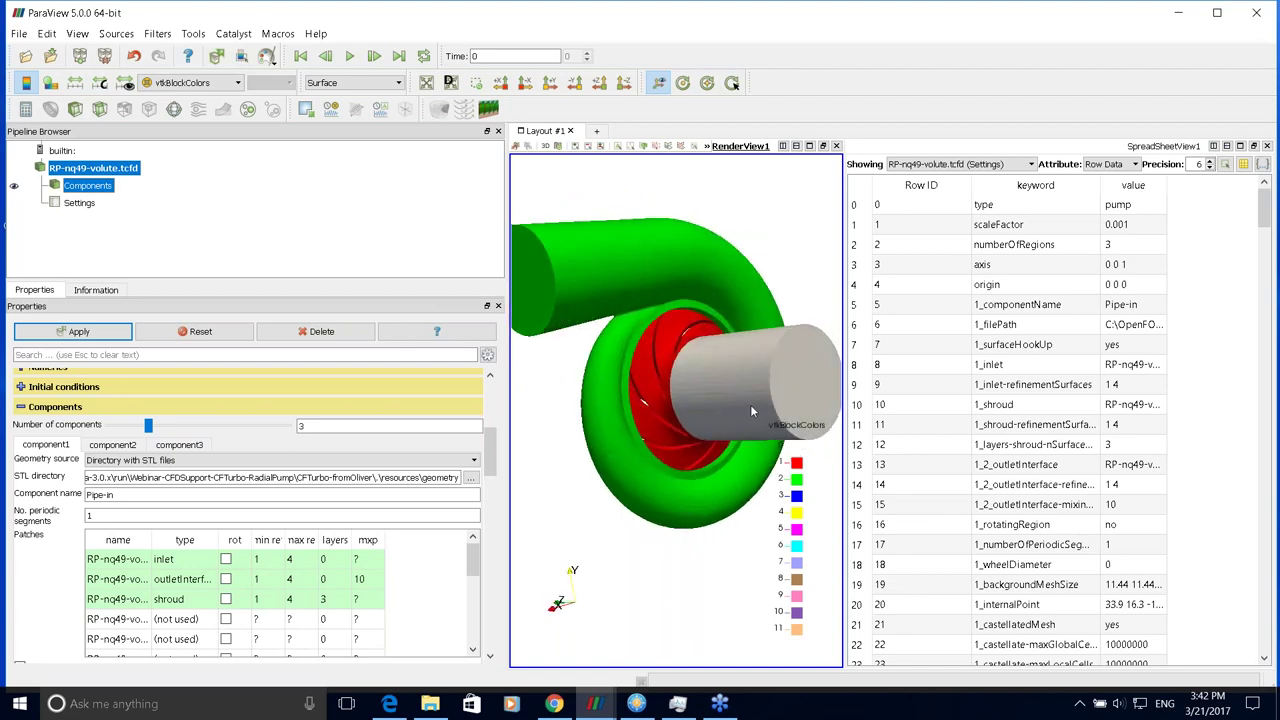
pyautogui.moveTo(669, 357); pyautogui.dragTo(615, 258)
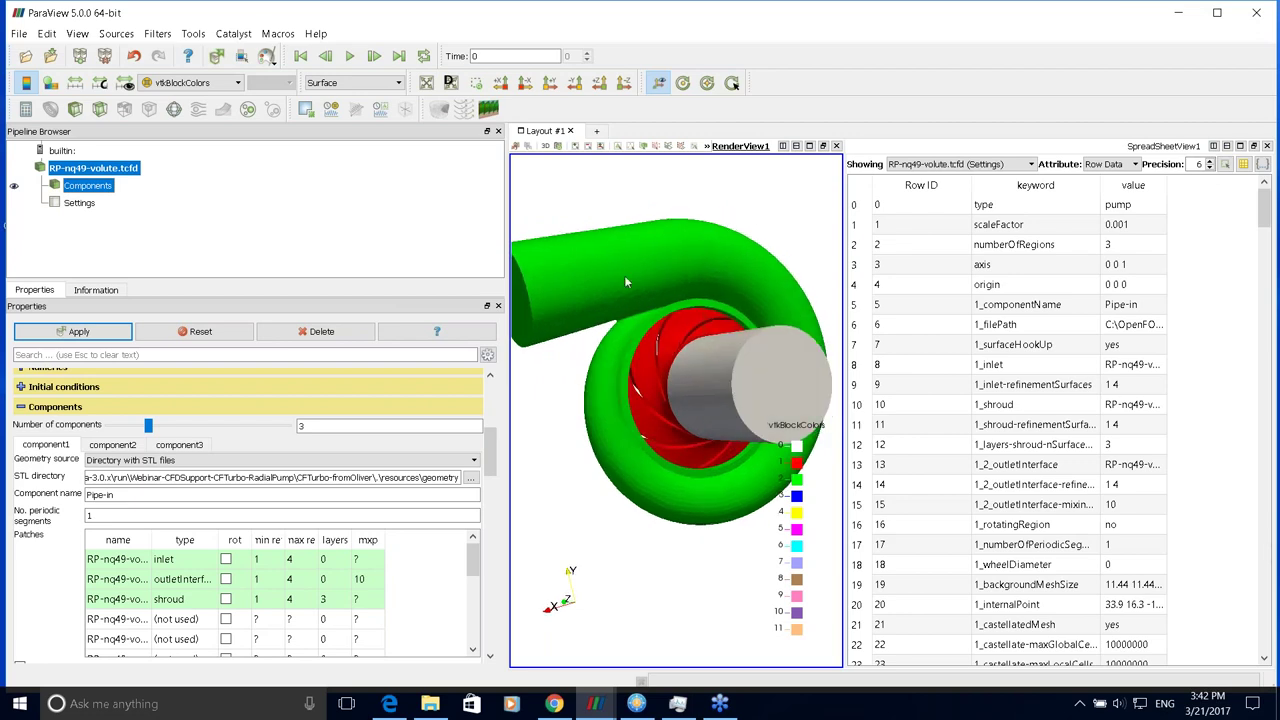
pyautogui.moveTo(491, 442); pyautogui.dragTo(497, 455)
pyautogui.moveTo(660, 380); pyautogui.dragTo(641, 361)
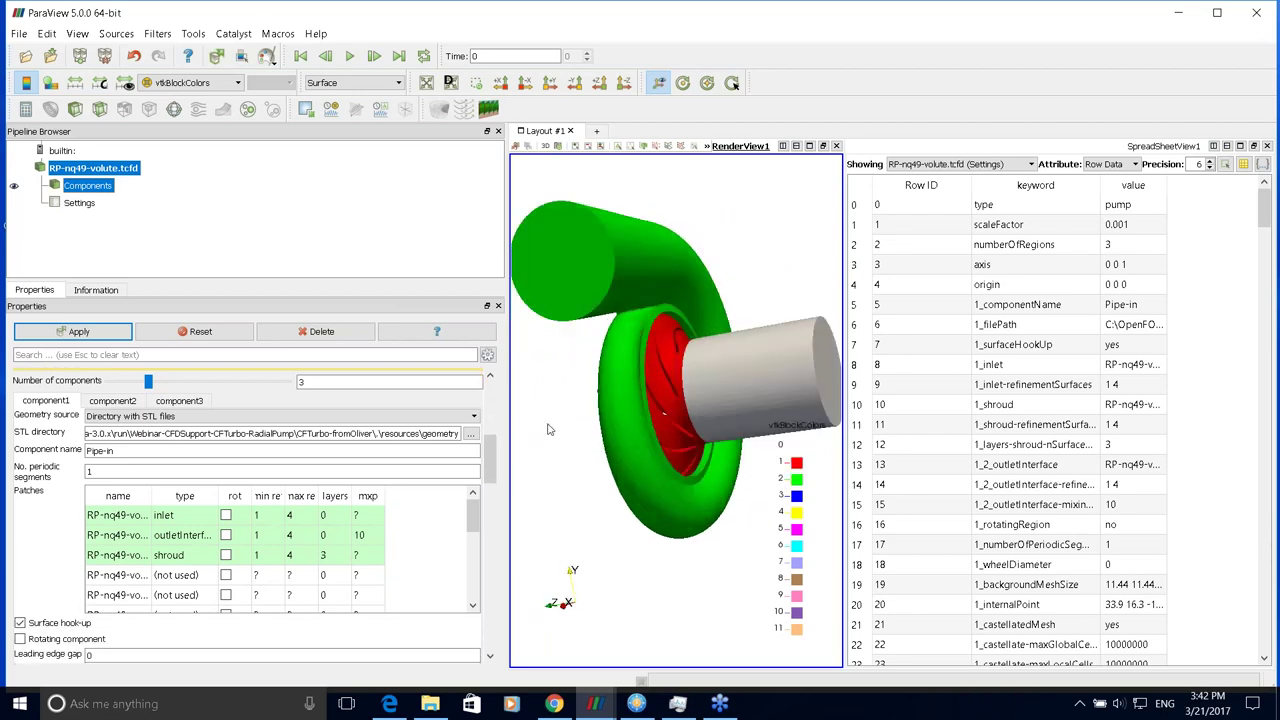
# - Widen the name column of Pipe-in's patches table so that the full patch names can be read
pyautogui.moveTo(494, 466)
pyautogui.mouseDown()
pyautogui.moveTo(494, 454)
pyautogui.moveTo(495, 479)
pyautogui.mouseUp()
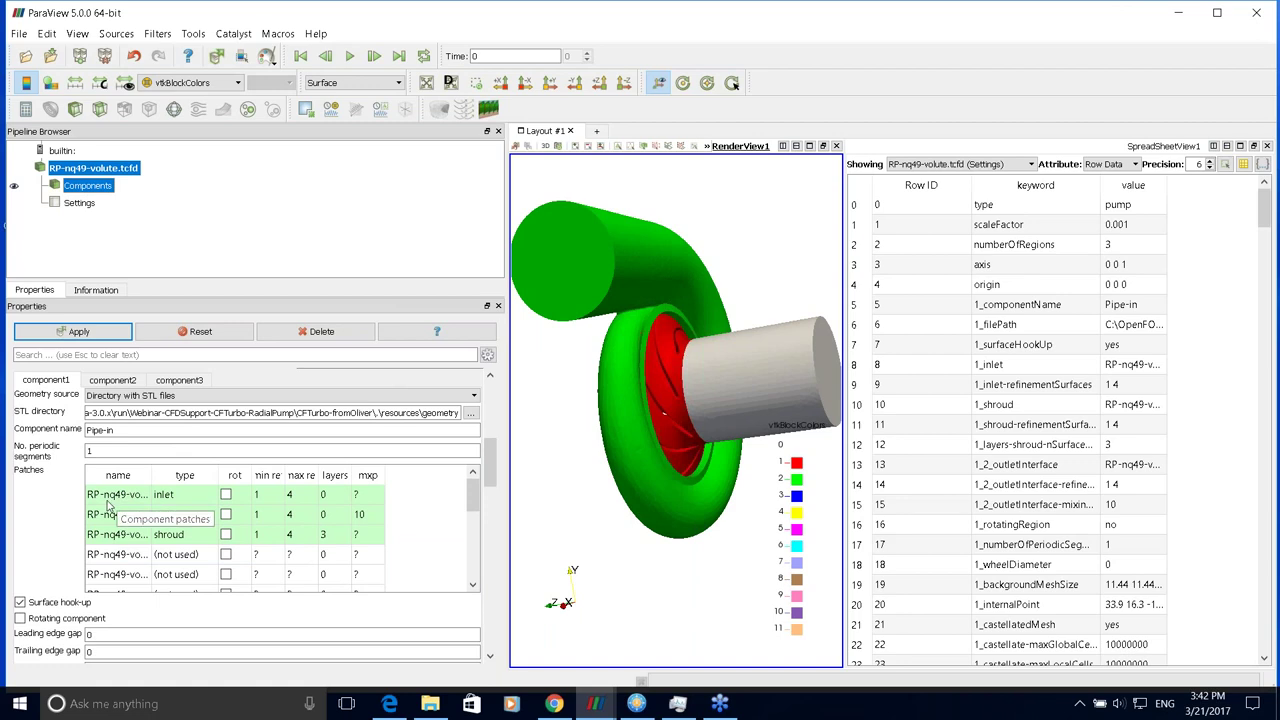
pyautogui.moveTo(150, 472); pyautogui.dragTo(242, 470)
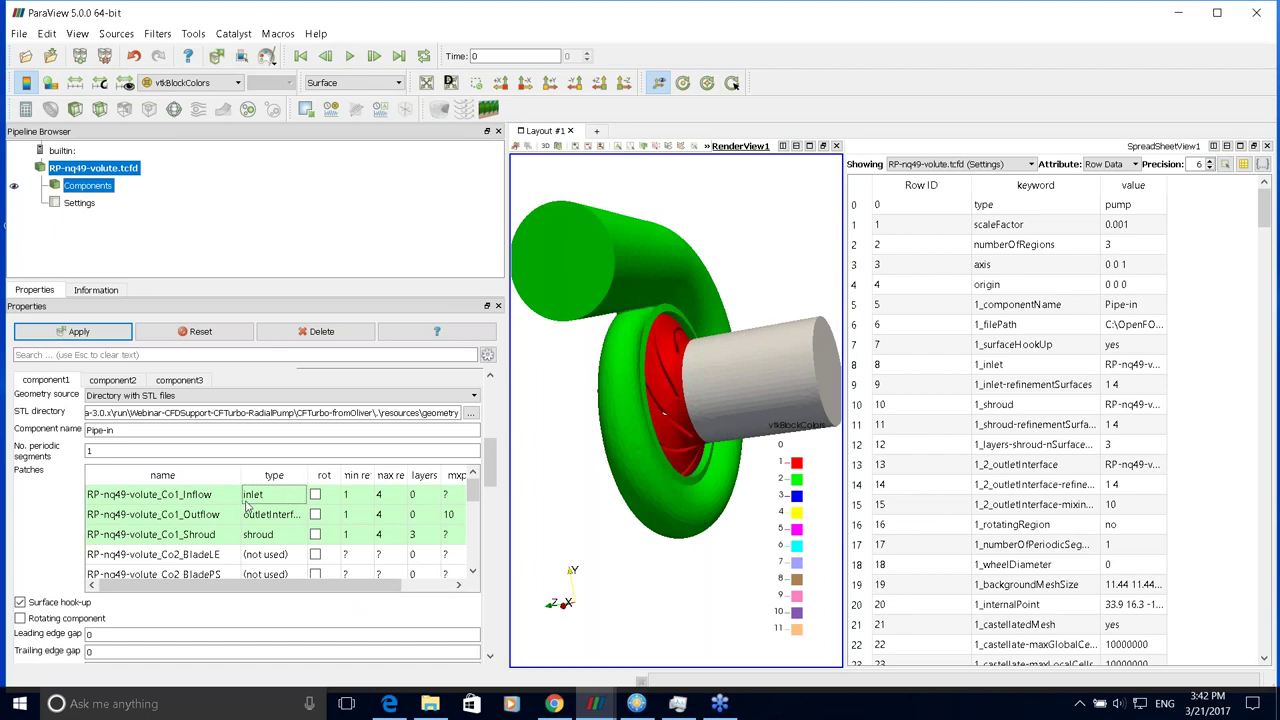
pyautogui.moveTo(300, 584); pyautogui.dragTo(352, 548)
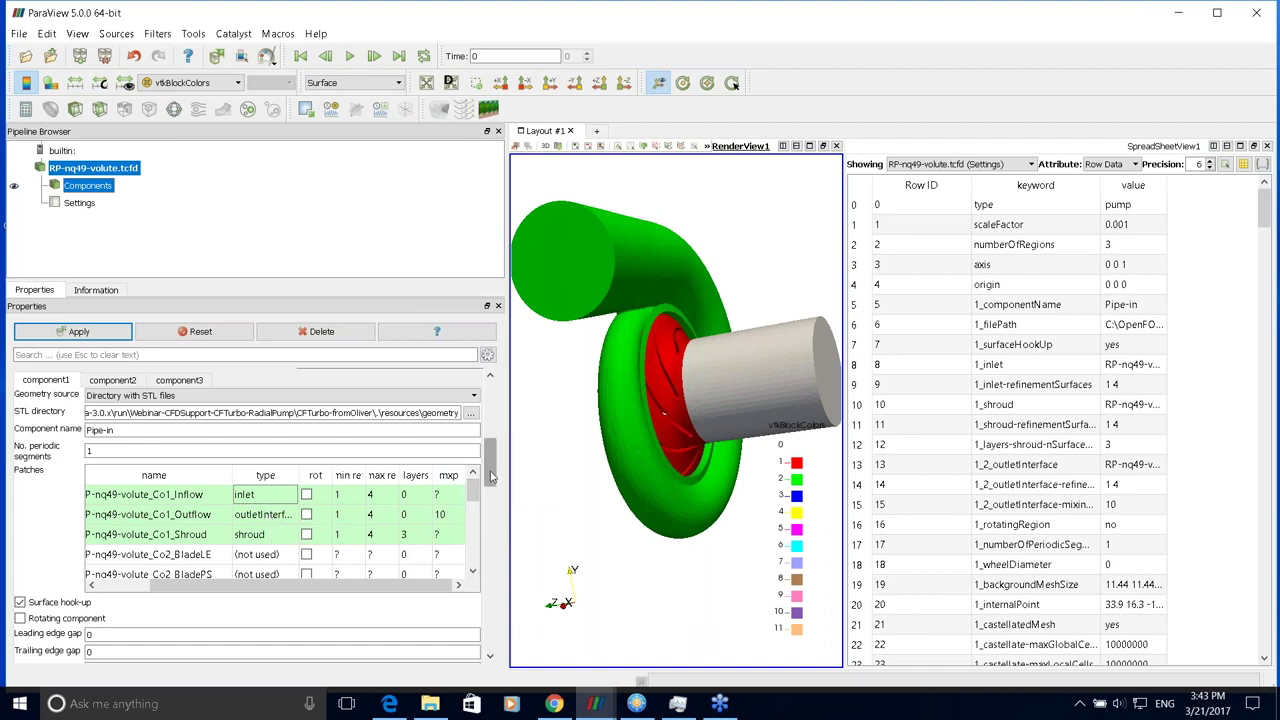
# - Check the x, y and z background mesh size of the Pipe-in component
pyautogui.scroll(1, 490, 470)
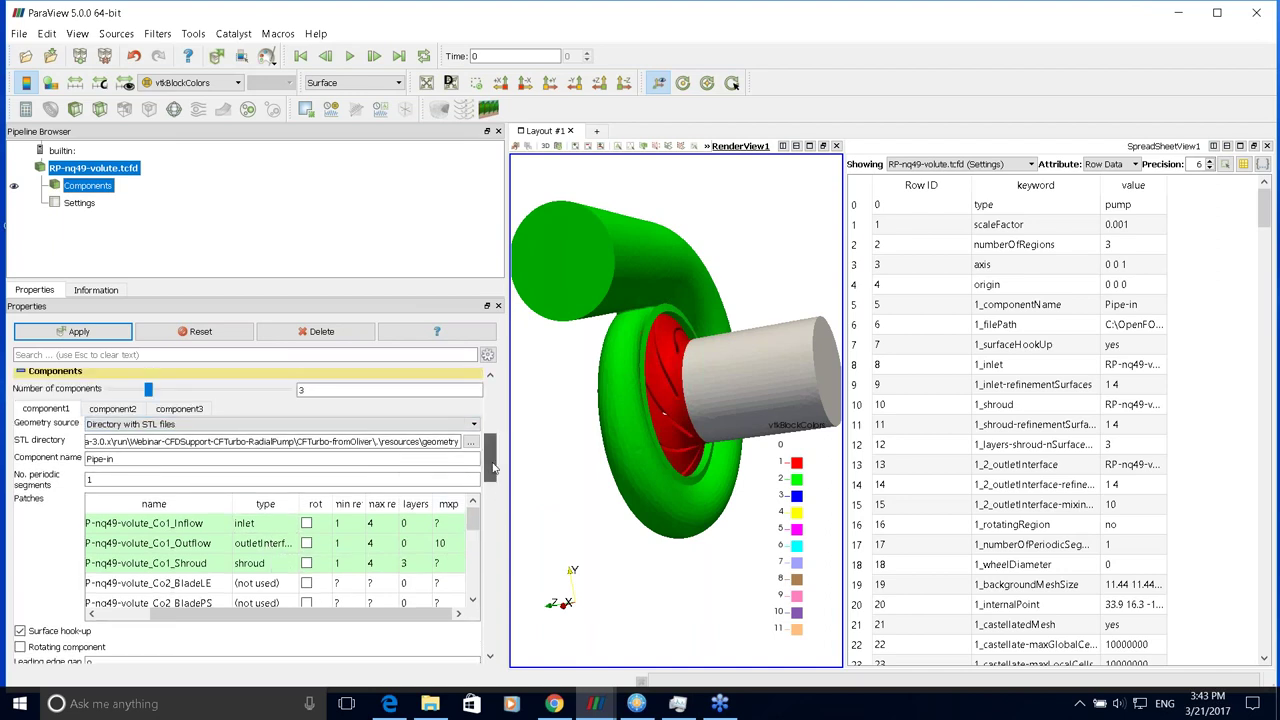
pyautogui.scroll(-1, 492, 475)
pyautogui.scroll(-2, 492, 475)
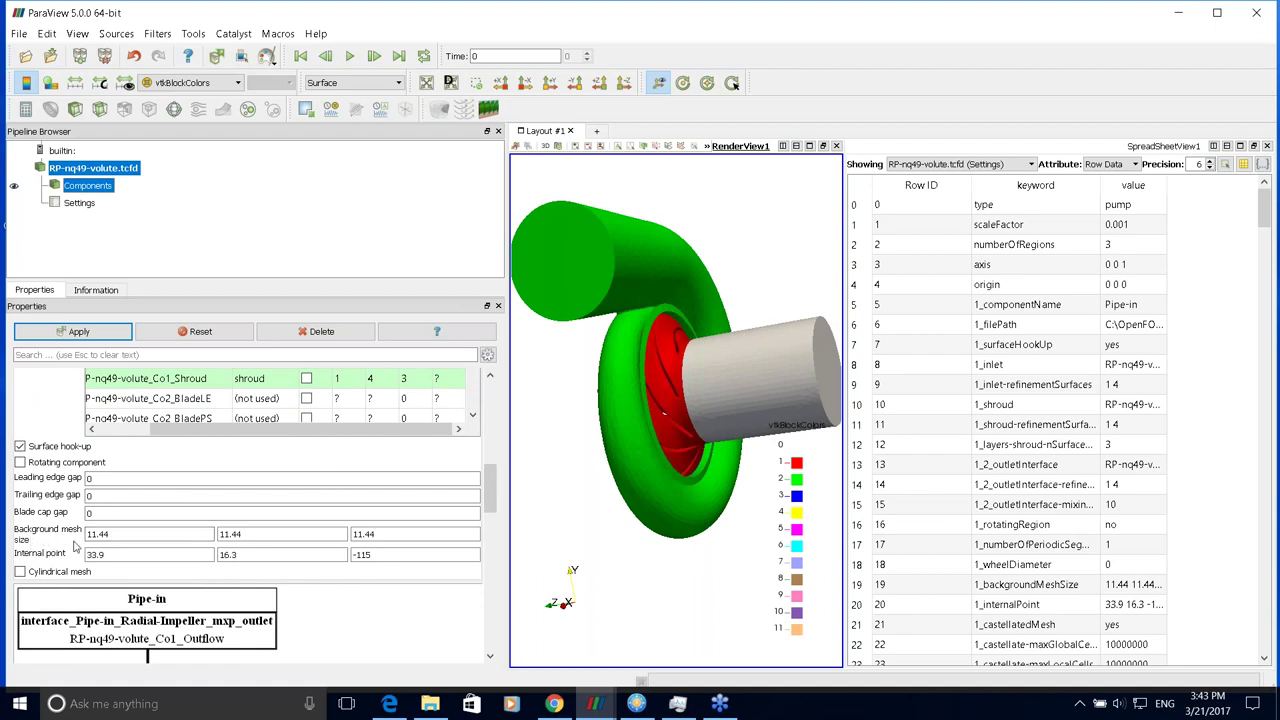
pyautogui.click(195, 537)
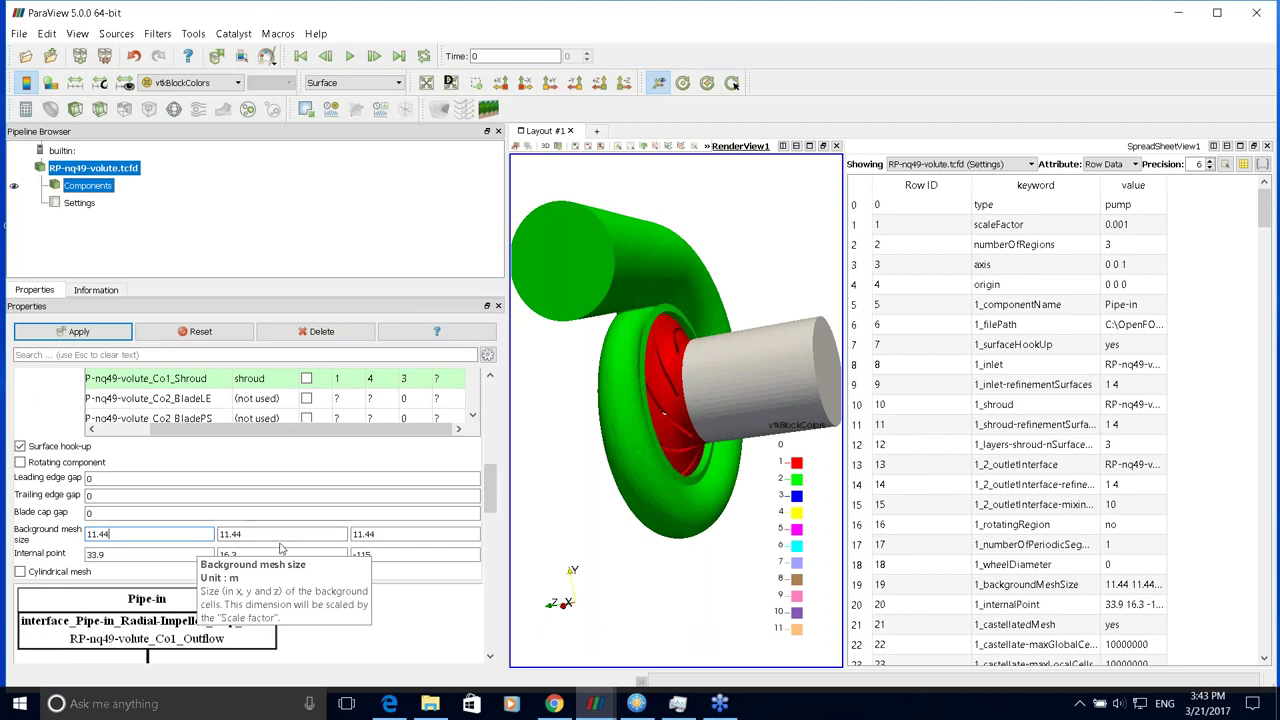
pyautogui.hotkey('ctrl', 'a')
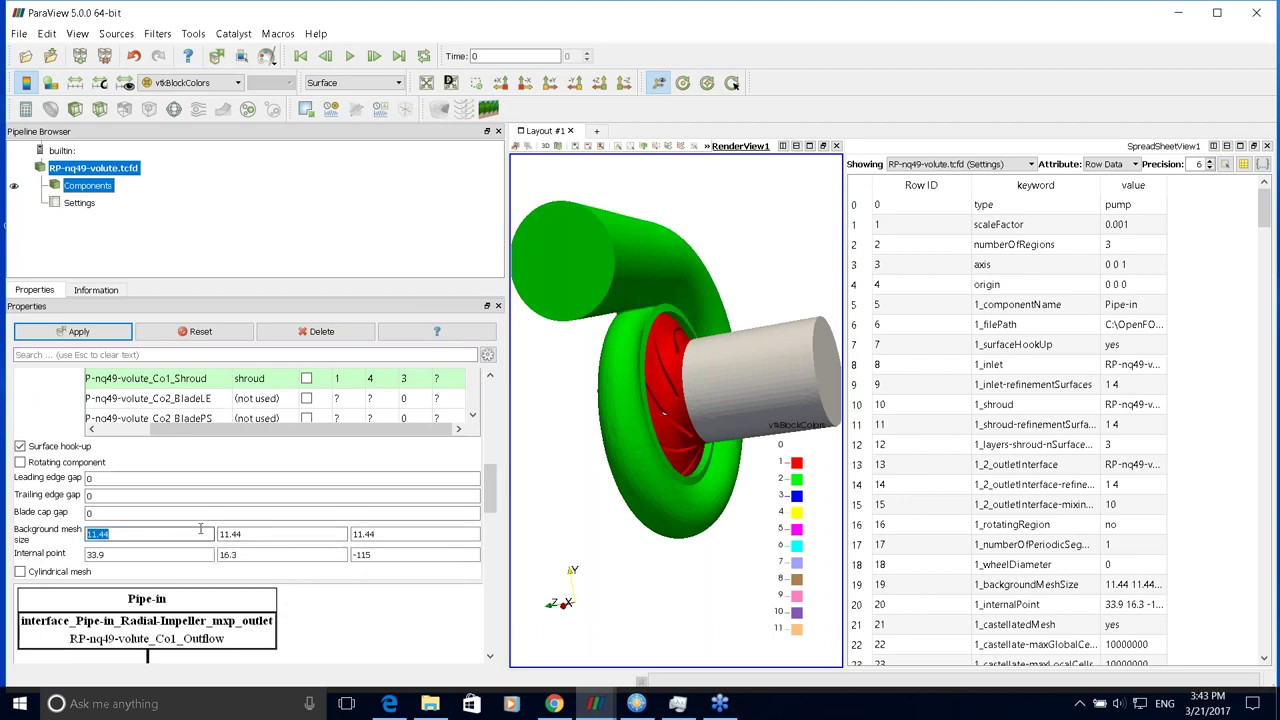
pyautogui.press('Tab')
pyautogui.press('Tab')
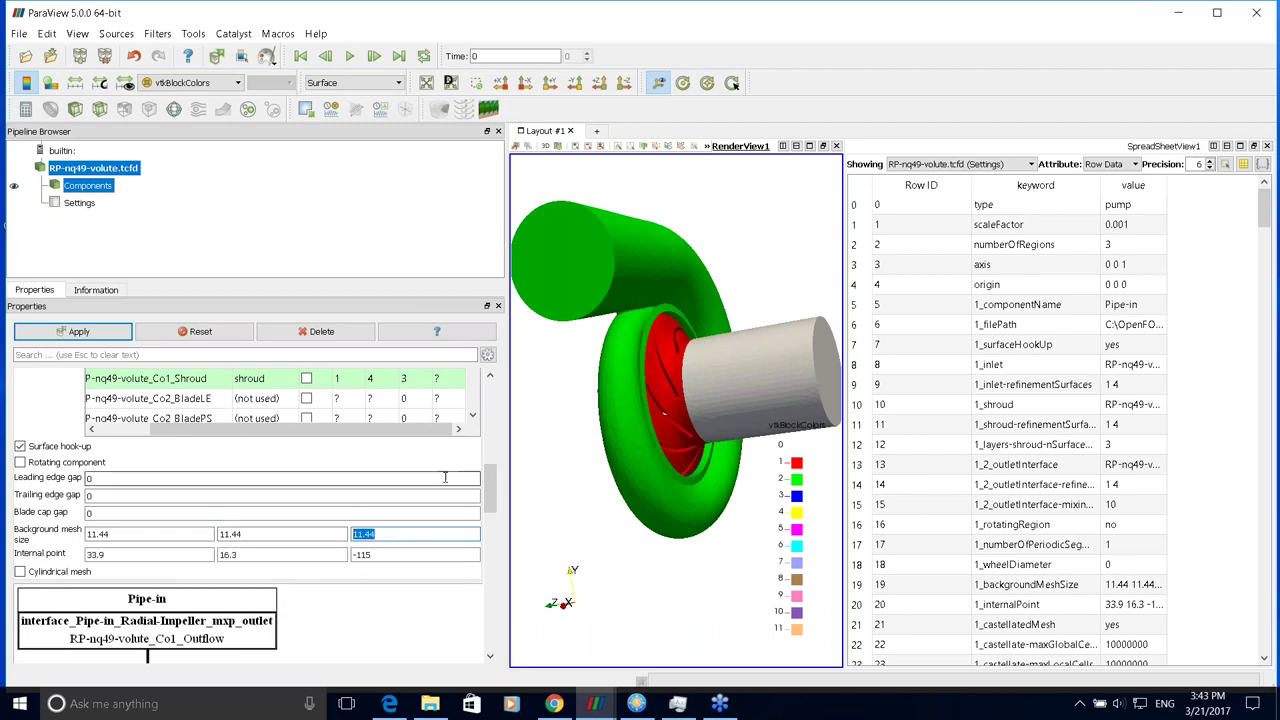
# - View the component map in its own window, placed over the spreadsheet, and return to the component settings
pyautogui.moveTo(488, 480); pyautogui.dragTo(492, 527)
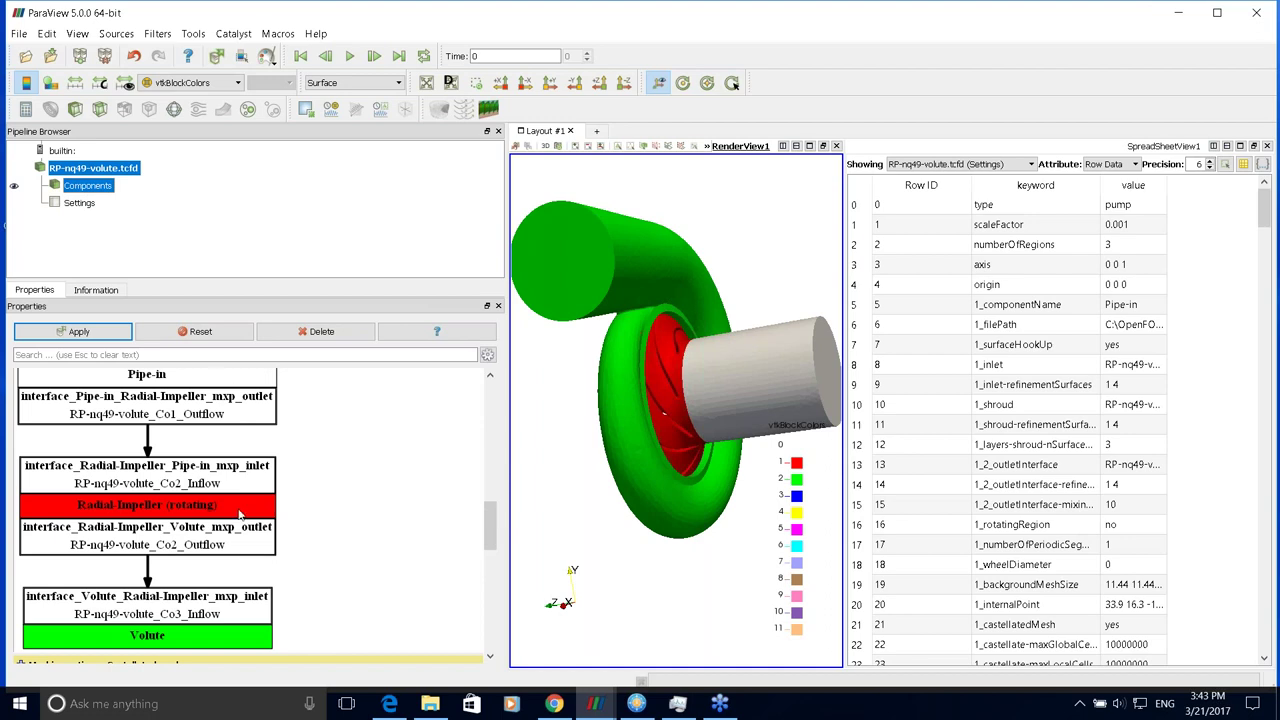
pyautogui.doubleClick(185, 465)
pyautogui.moveTo(555, 170); pyautogui.dragTo(899, 210)
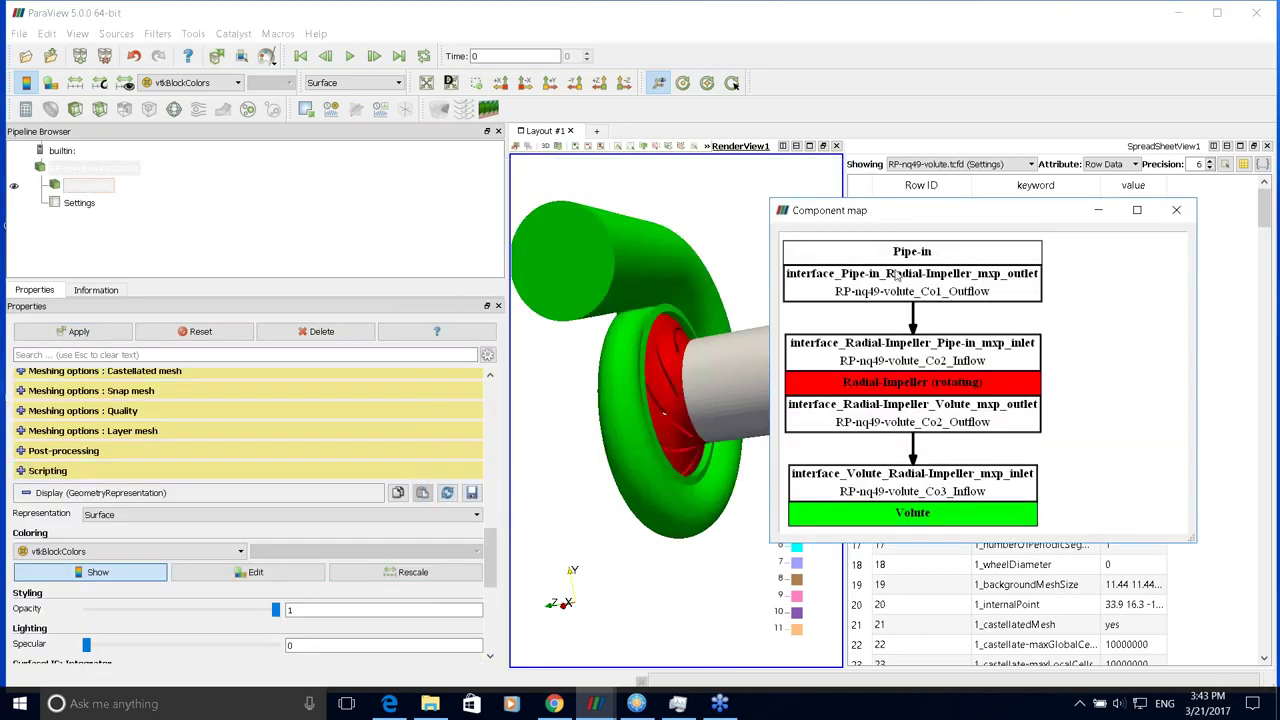
pyautogui.moveTo(488, 555); pyautogui.dragTo(491, 457)
pyautogui.moveTo(157, 449)
pyautogui.mouseDown()
pyautogui.moveTo(188, 452)
pyautogui.moveTo(149, 456)
pyautogui.mouseUp()
pyautogui.scroll(-2, 490, 460)
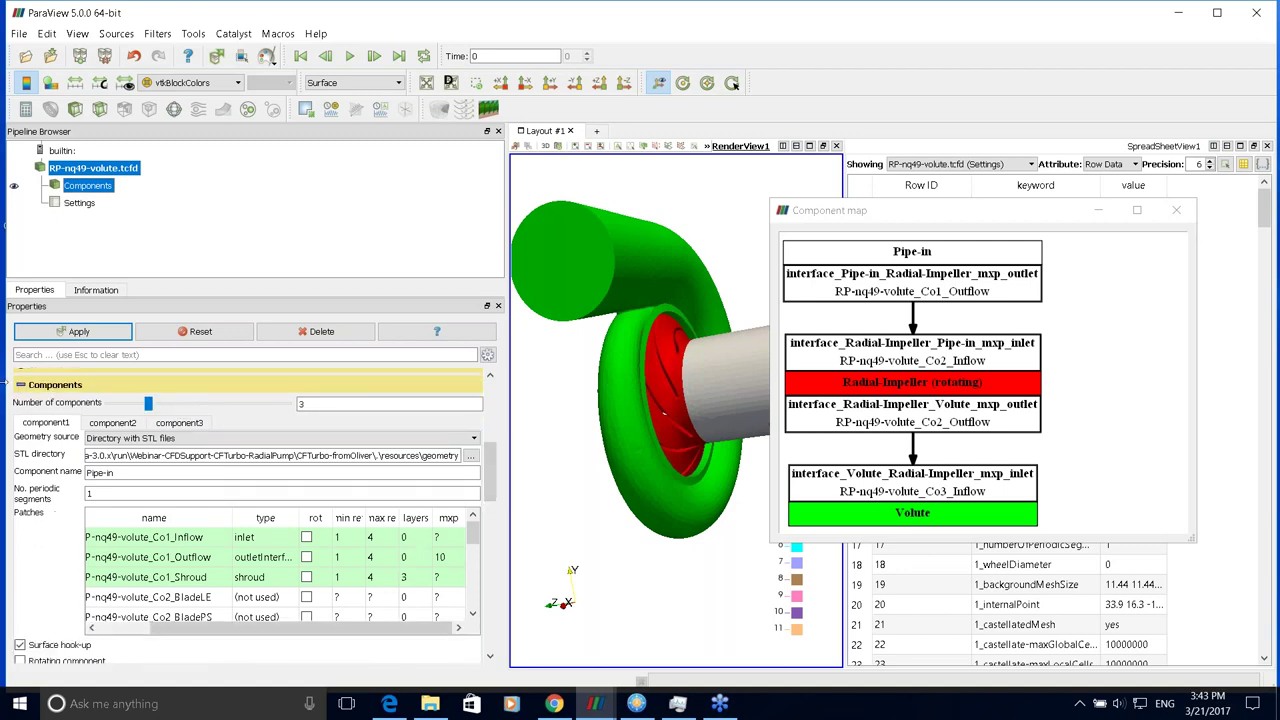
# - Collapse the Components settings, then review the Post-processing efficiency probes and the Scripting section, collapsing each again
pyautogui.click(20, 384)
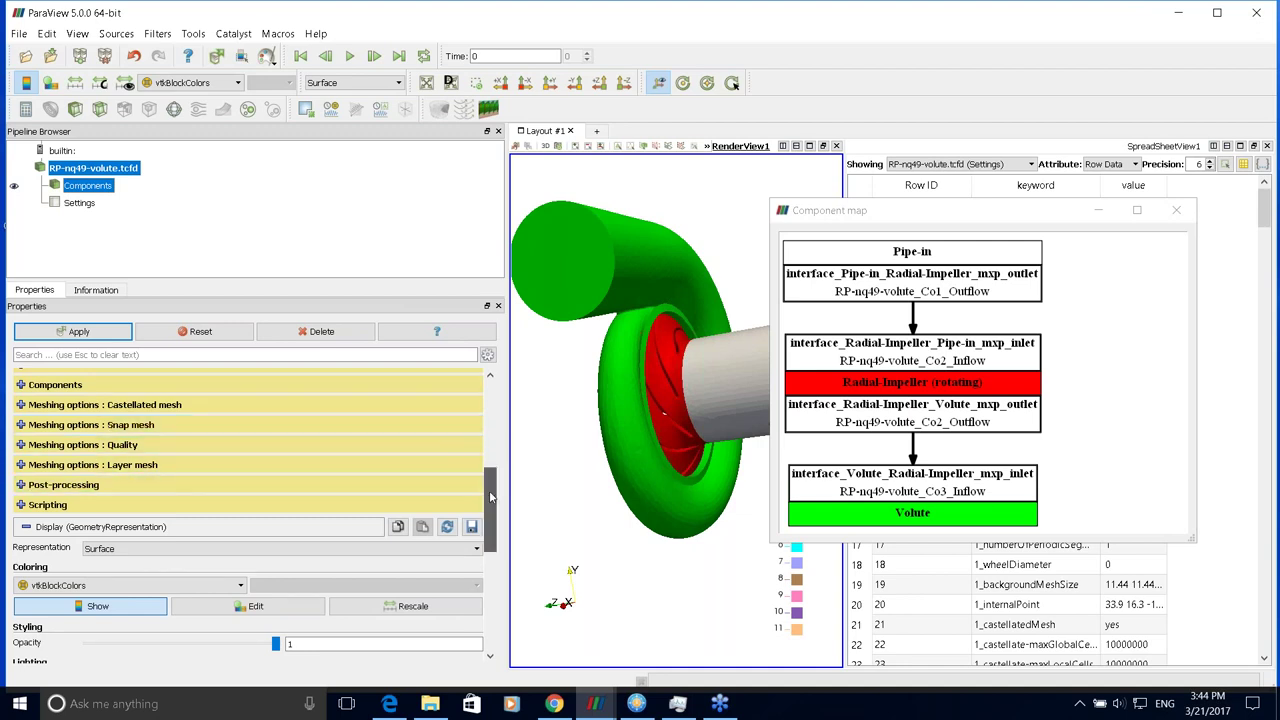
pyautogui.scroll(-1, 490, 497)
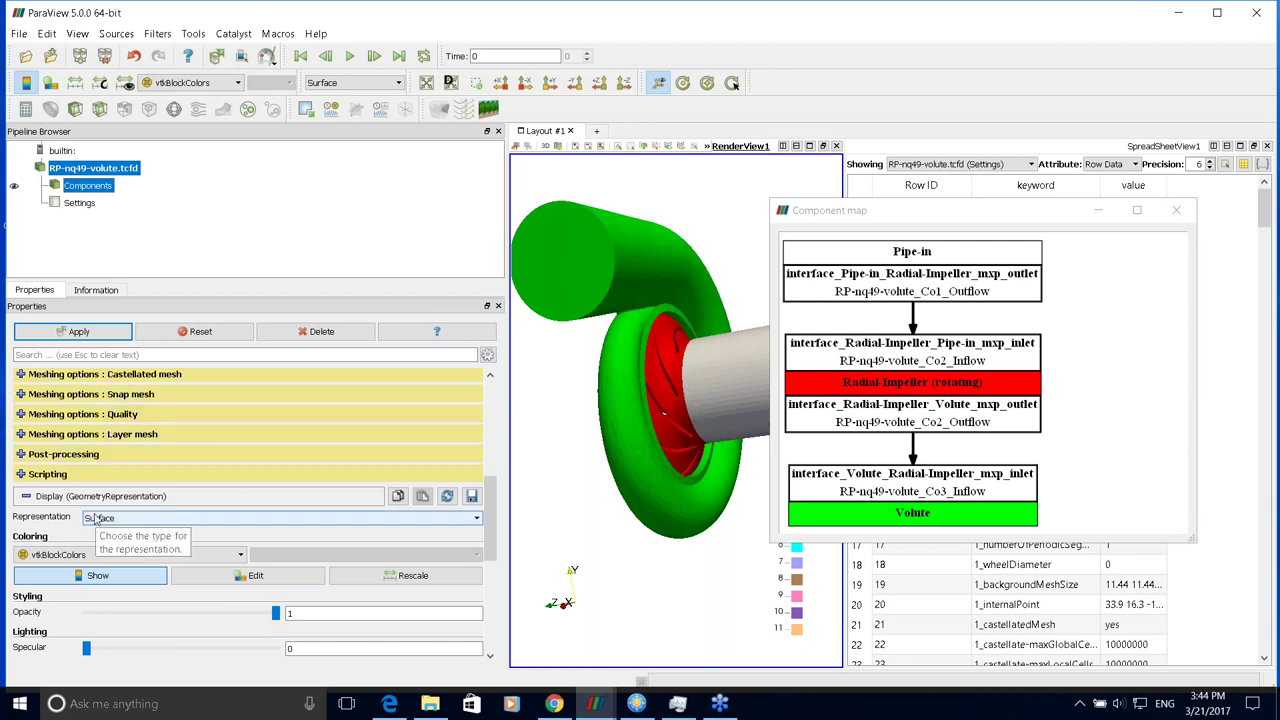
pyautogui.click(21, 455)
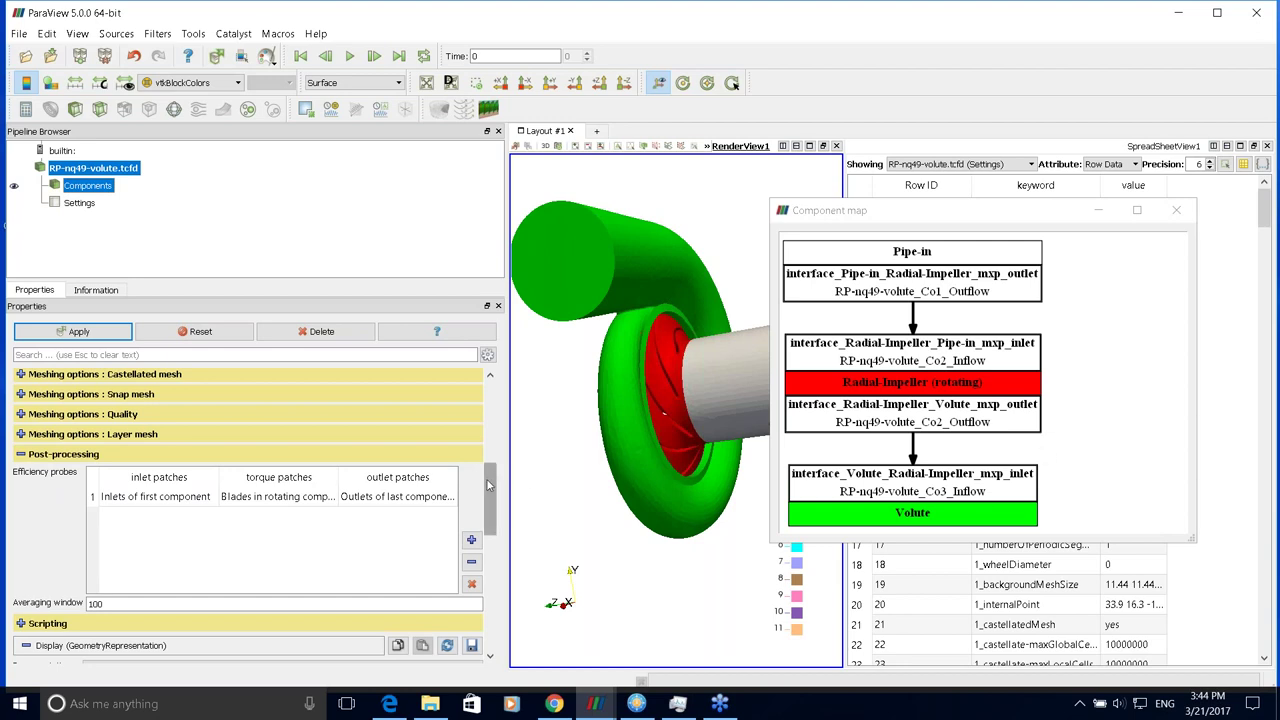
pyautogui.scroll(-1, 491, 498)
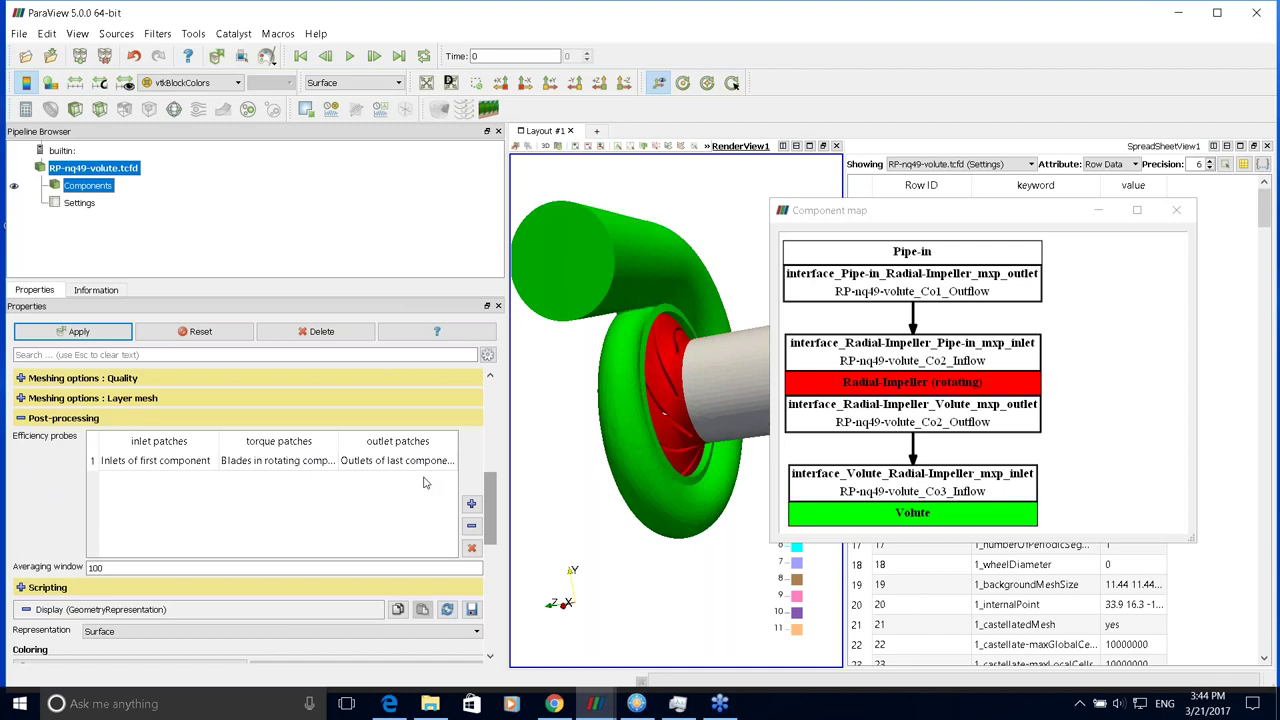
pyautogui.click(28, 420)
pyautogui.click(20, 440)
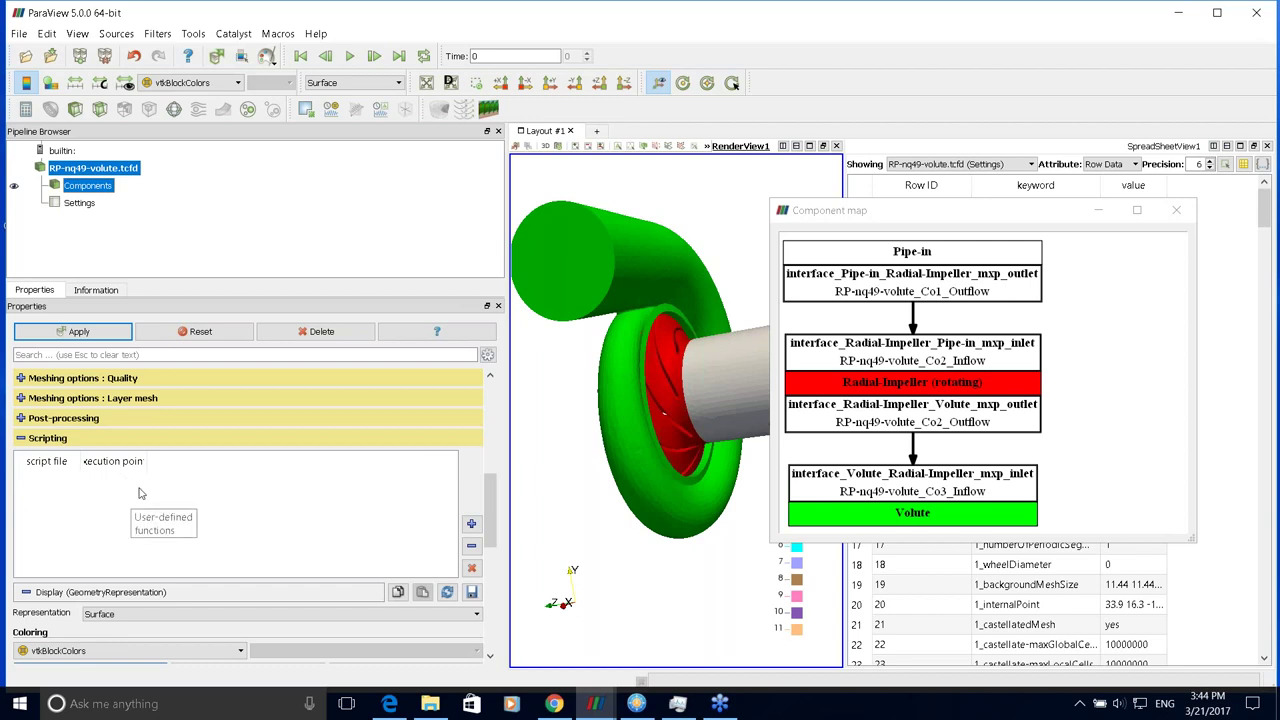
pyautogui.click(28, 438)
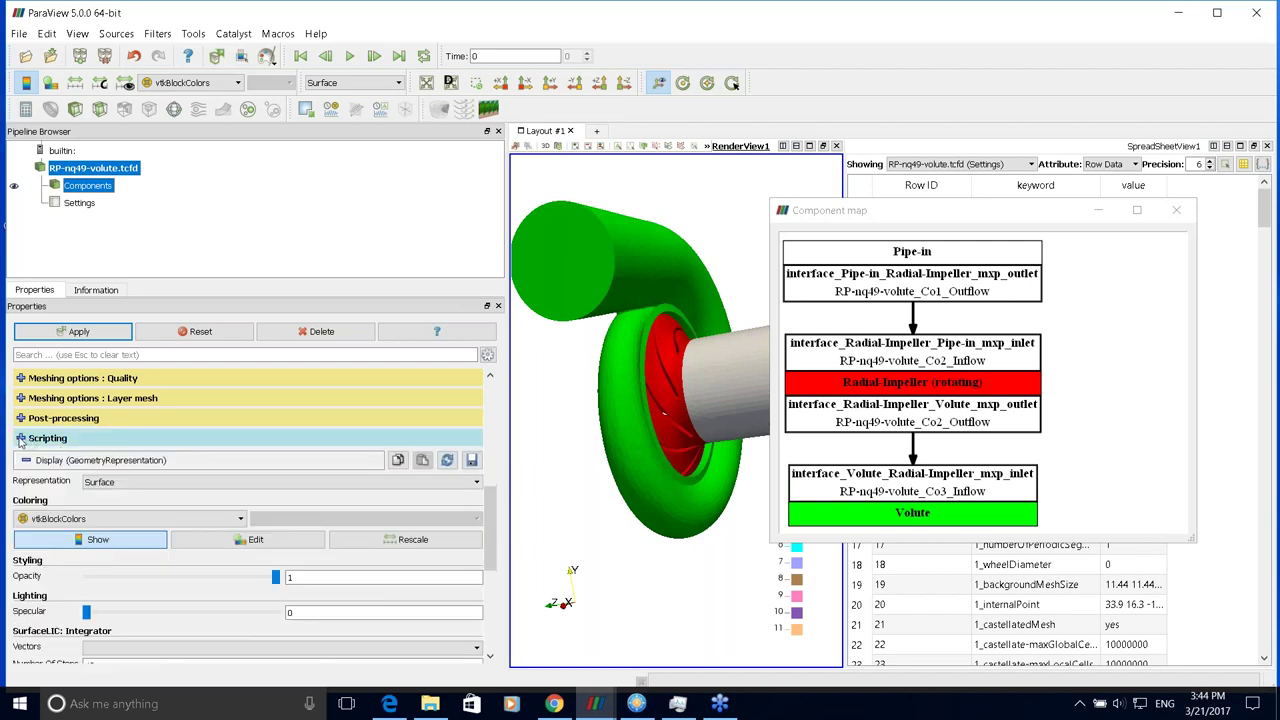
# - Add a TCFDManager to the Settings output of RP-nq49-volute.tcfd
pyautogui.scroll(10, 490, 520)
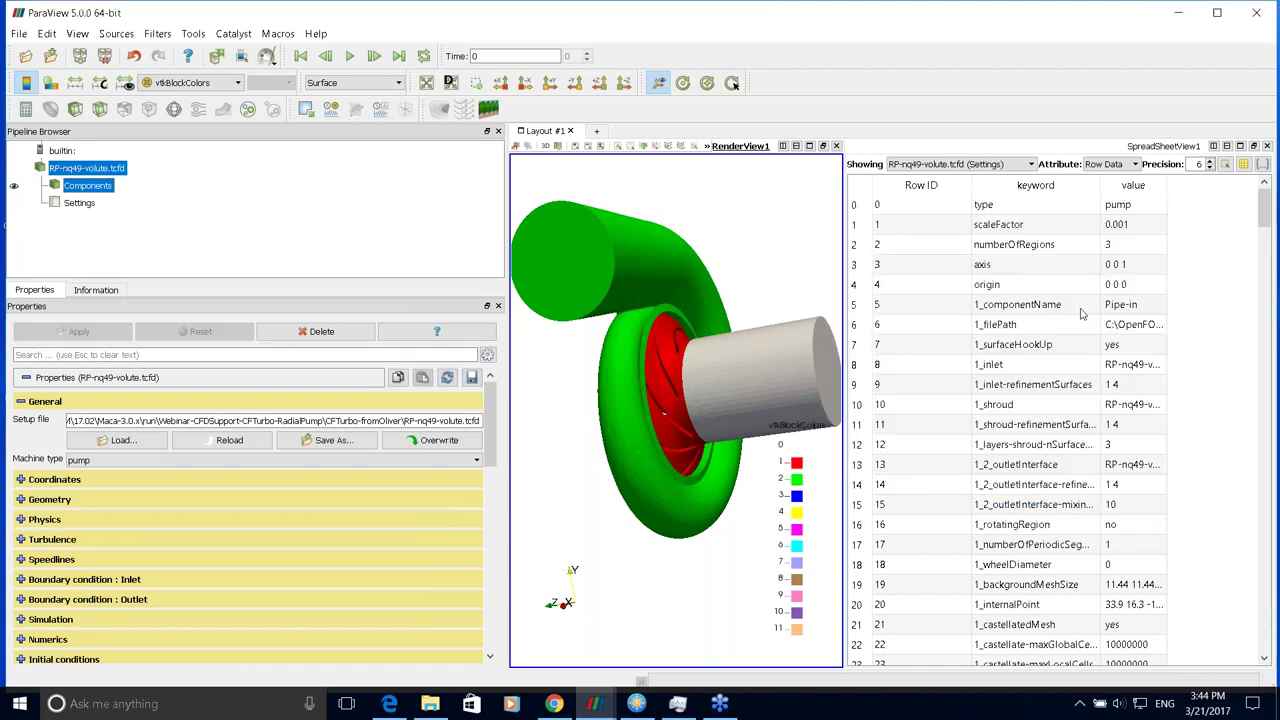
pyautogui.click(82, 204)
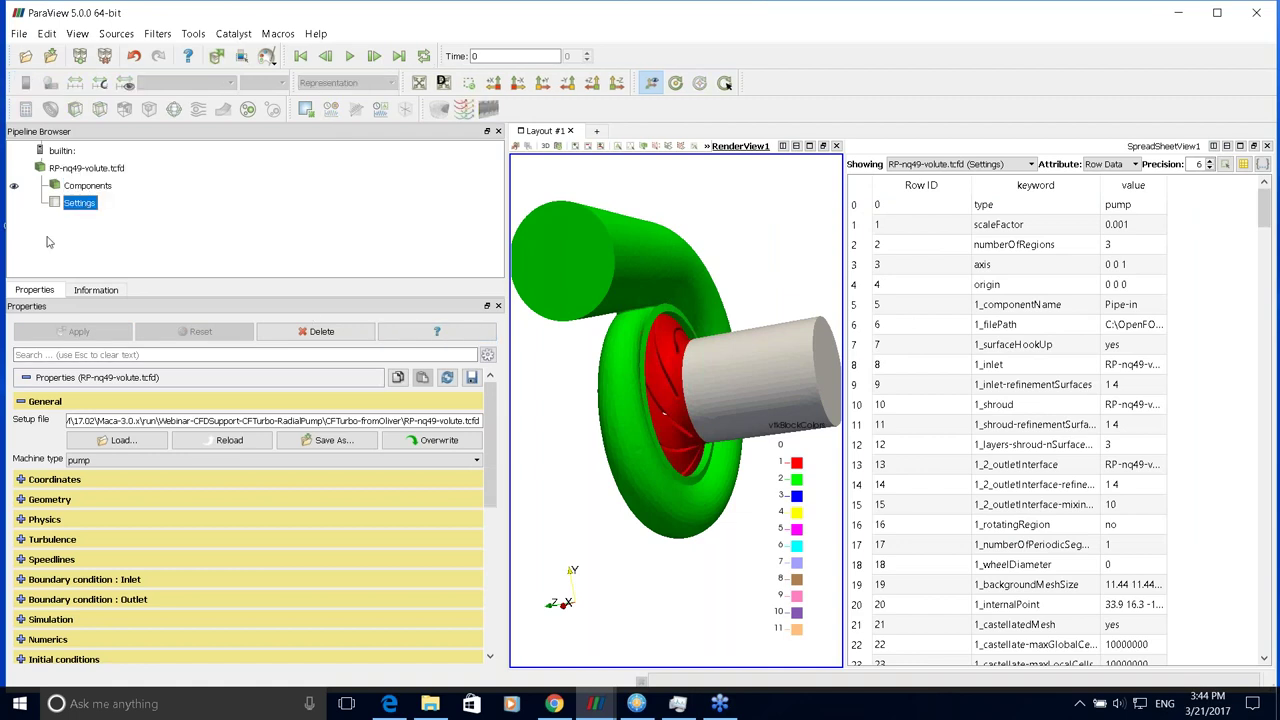
pyautogui.click(466, 109)
pyautogui.click(463, 108)
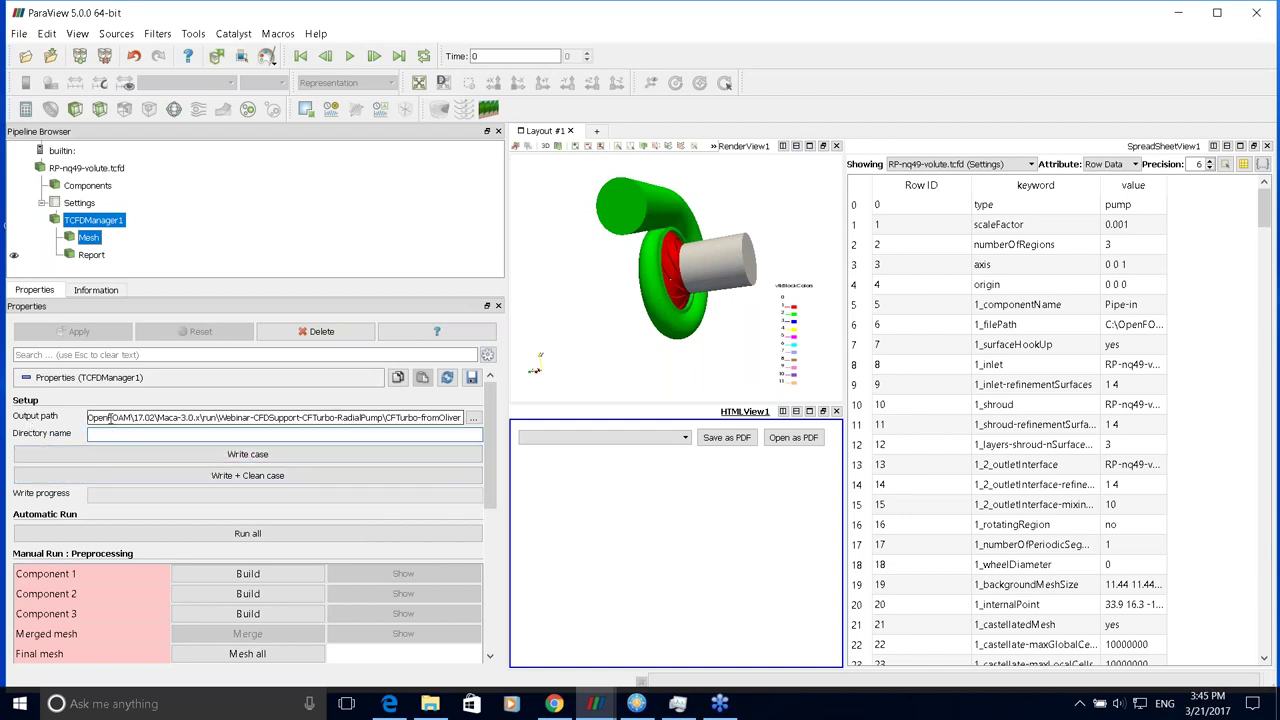
# - Set the case directory name to myCase, apply it and write the case
pyautogui.click(266, 419)
pyautogui.click(140, 434)
pyautogui.write('myCase')
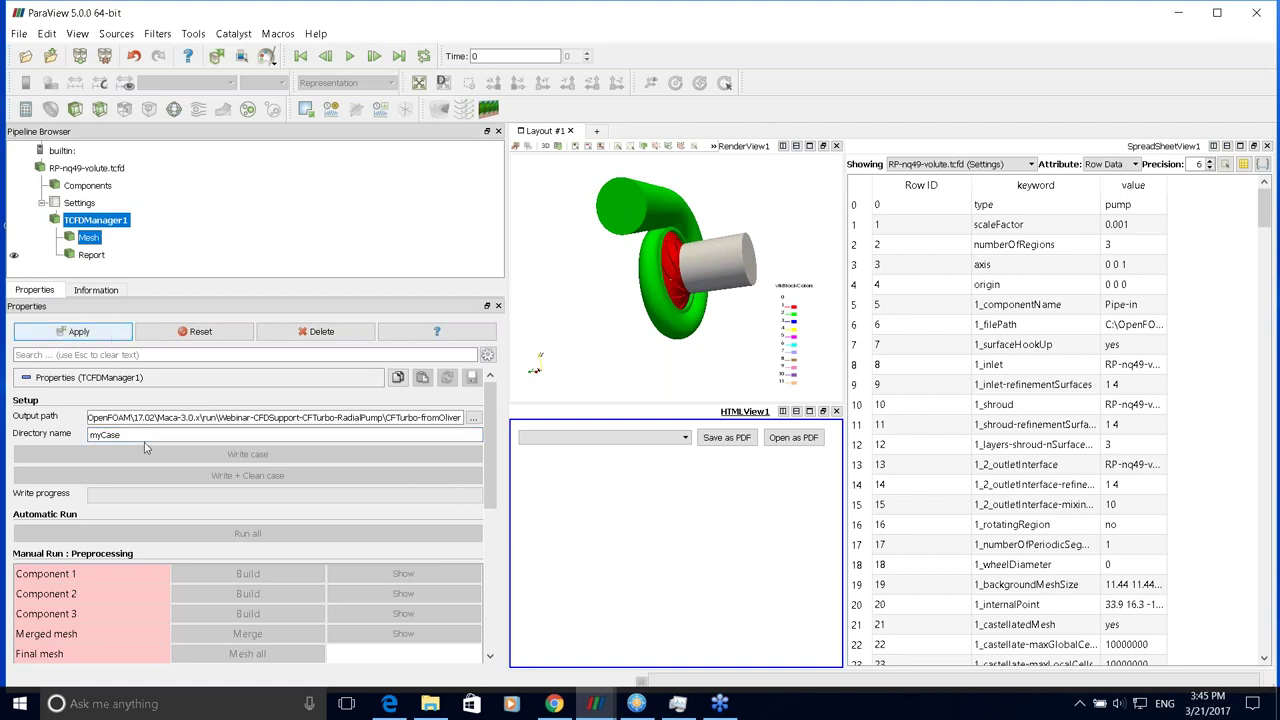
pyautogui.press('Return')
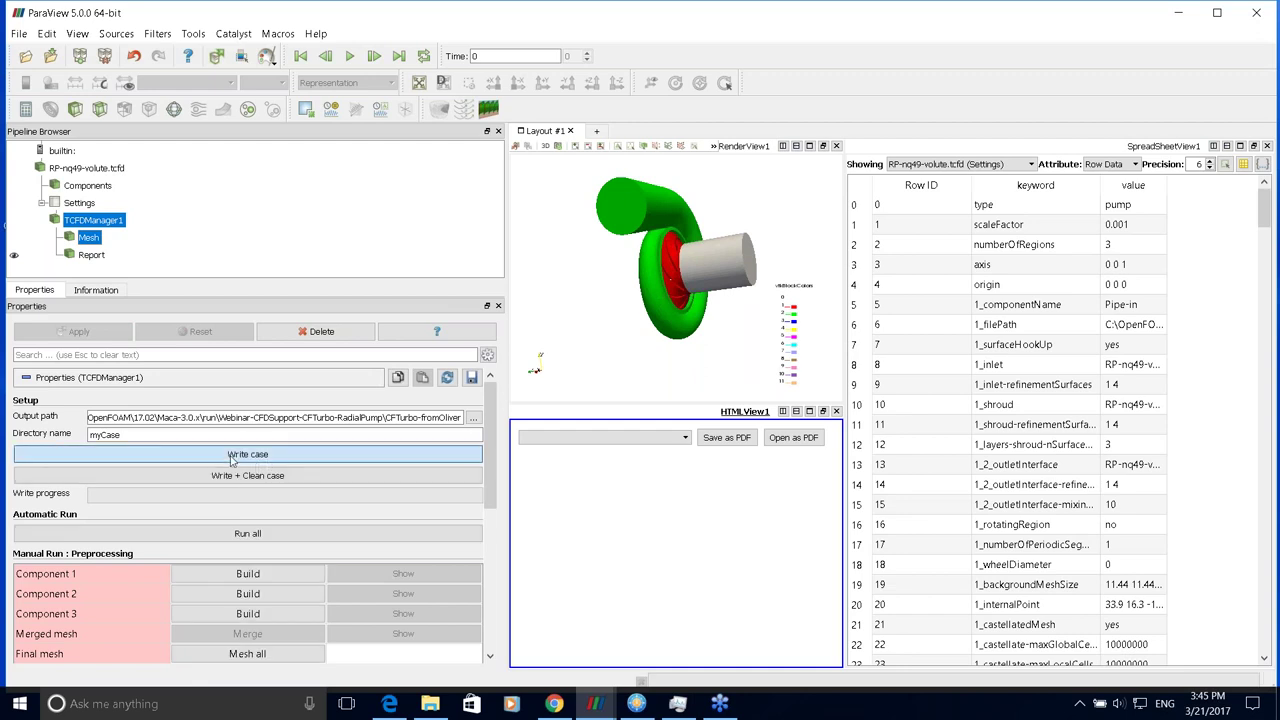
pyautogui.click(293, 456)
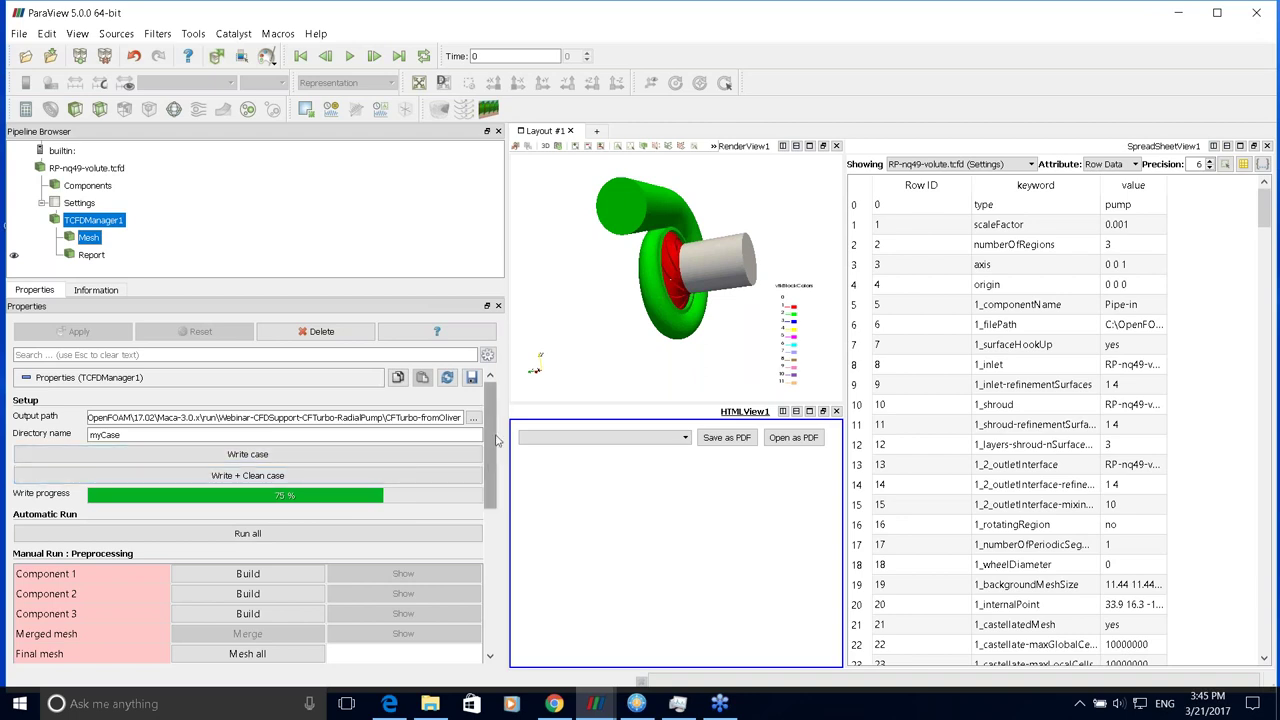
# - Review the manual preprocessing and processing run options, then start the automatic run of the whole workflow
pyautogui.scroll(-3, 493, 443)
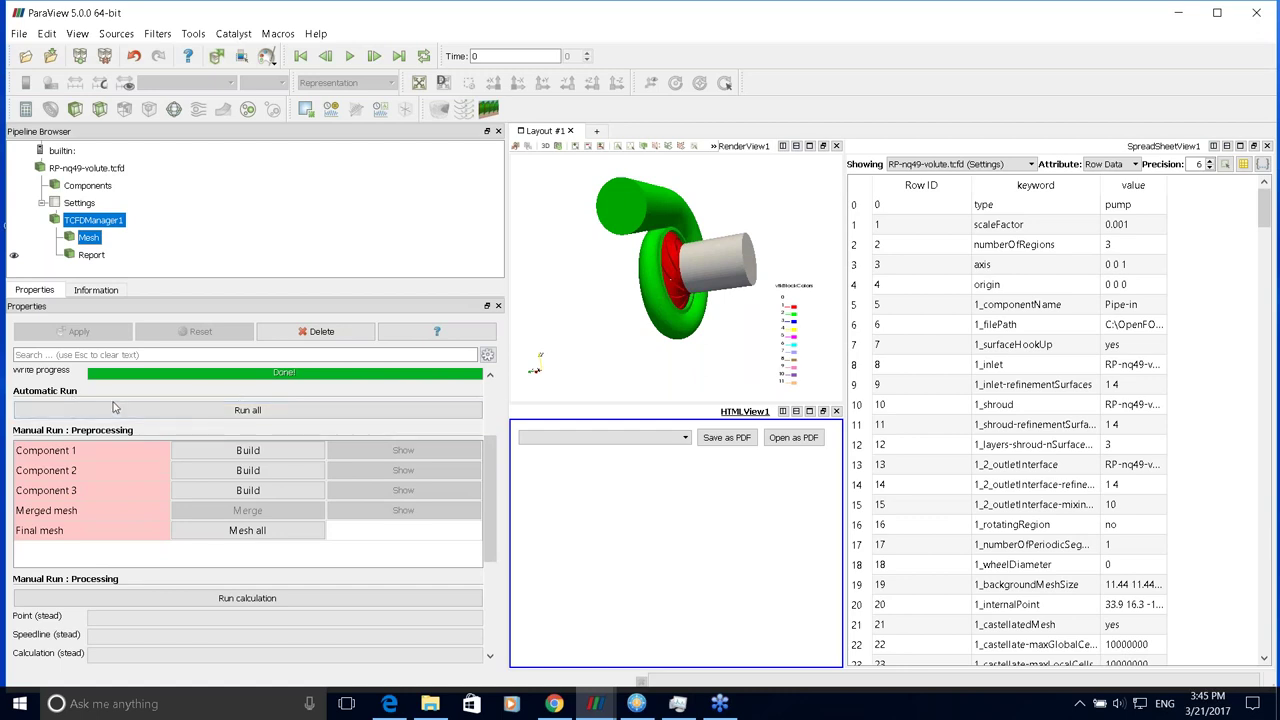
pyautogui.moveTo(487, 480); pyautogui.dragTo(490, 505)
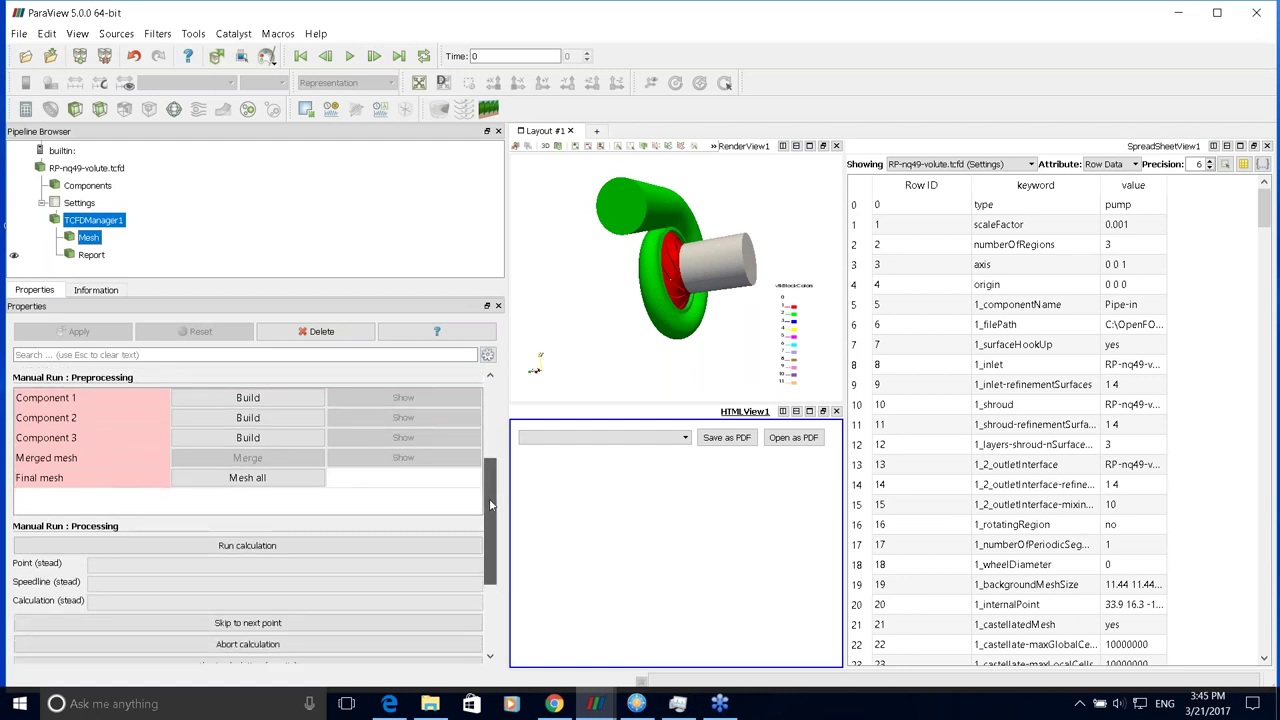
pyautogui.scroll(1, 350, 480)
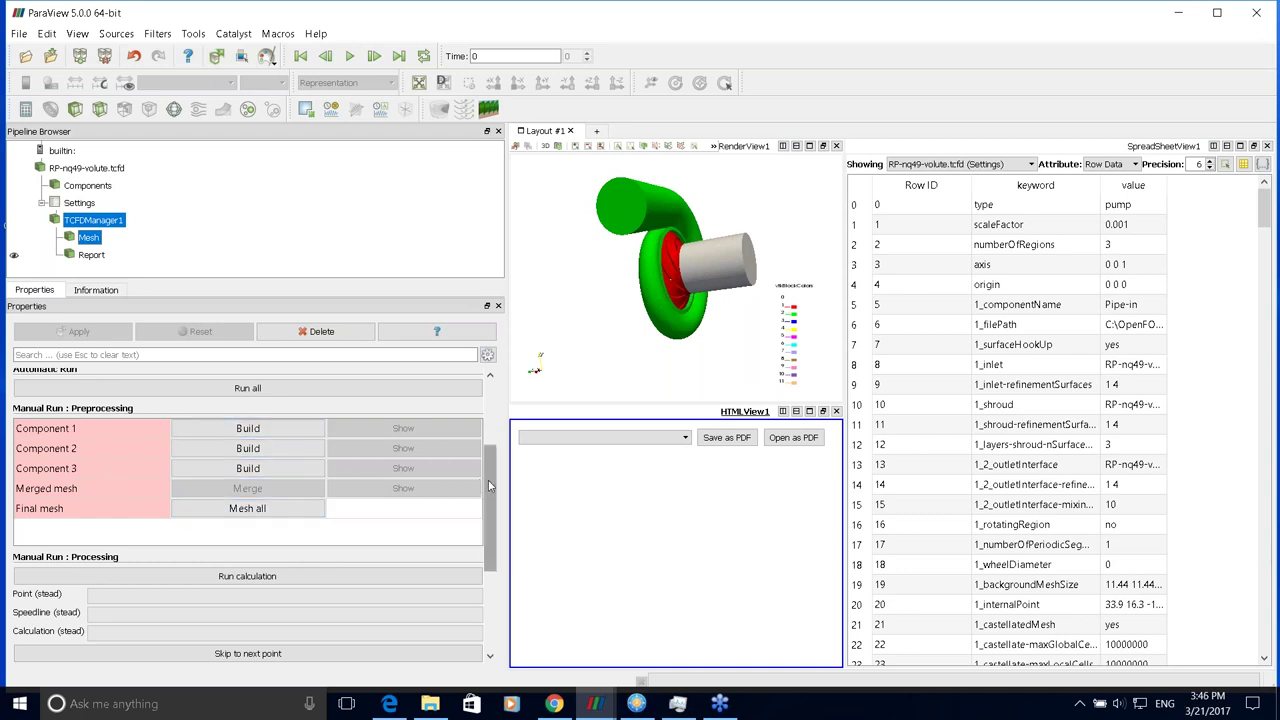
pyautogui.scroll(-3, 490, 485)
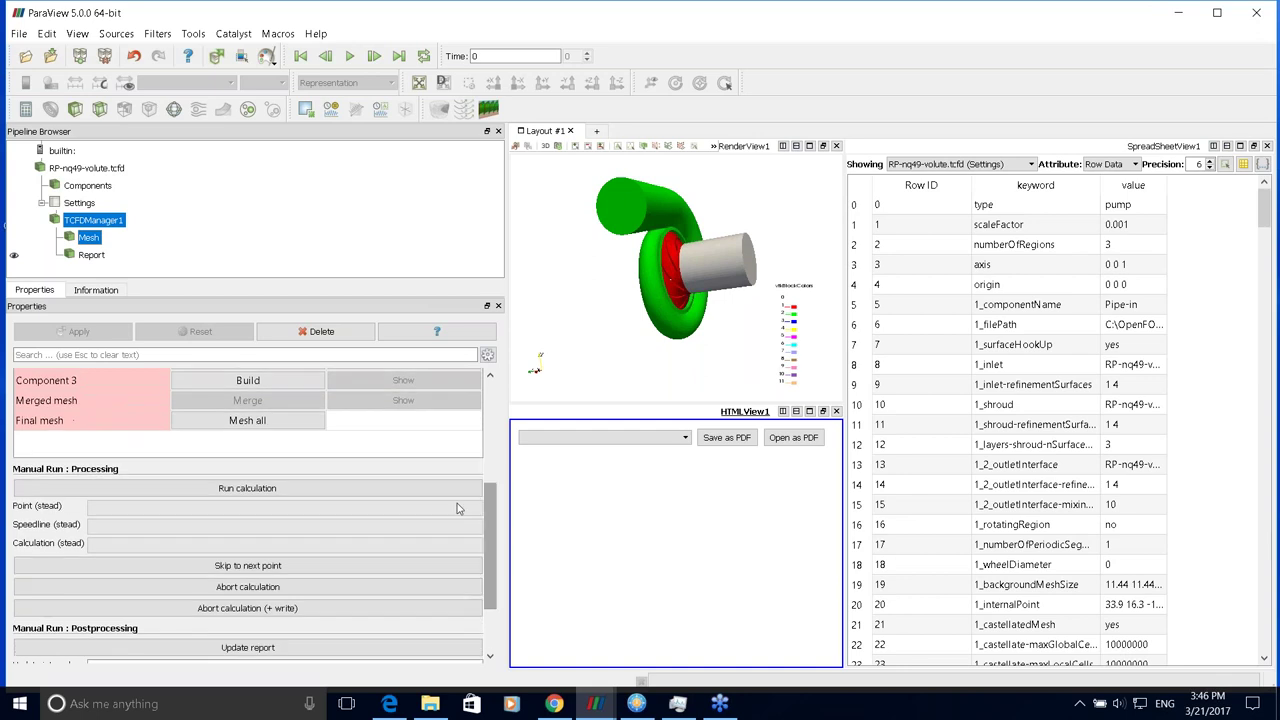
pyautogui.scroll(6, 490, 530)
pyautogui.click(188, 468)
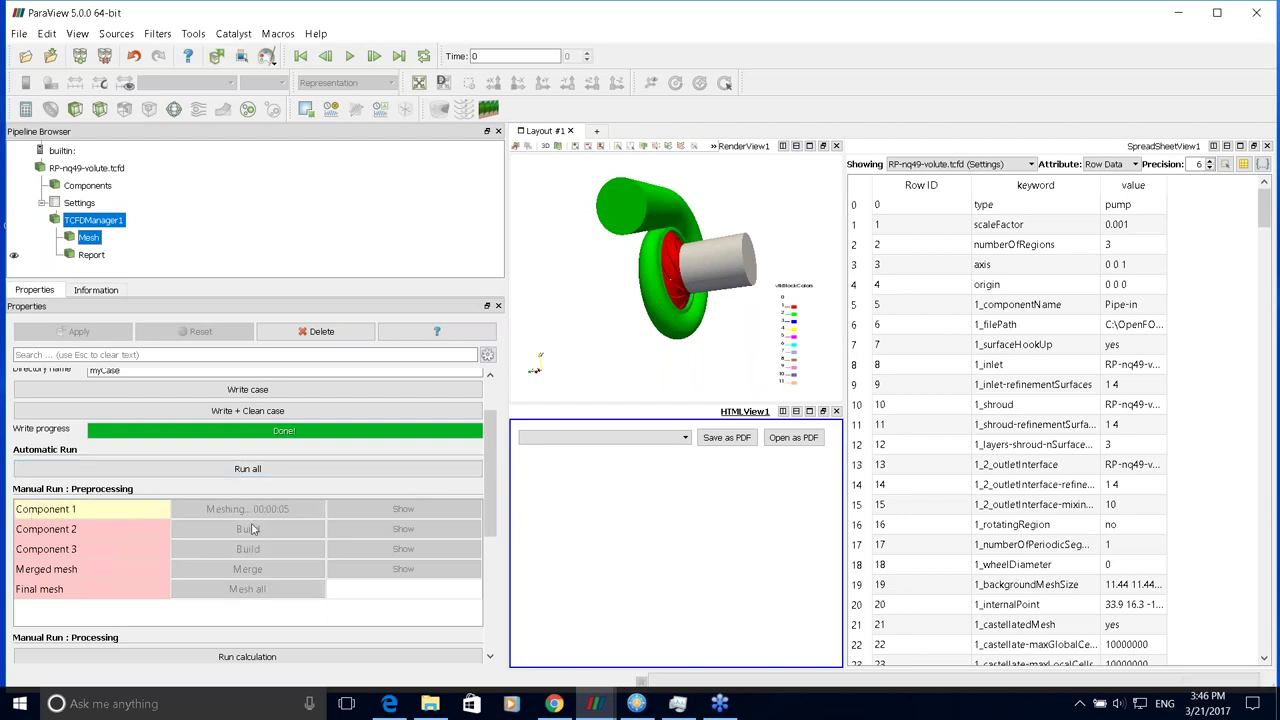
# - Check the meshing progress of Component 1, and switch to the other ParaView window holding the already running webinarRun case
pyautogui.moveTo(492, 504); pyautogui.dragTo(492, 510)
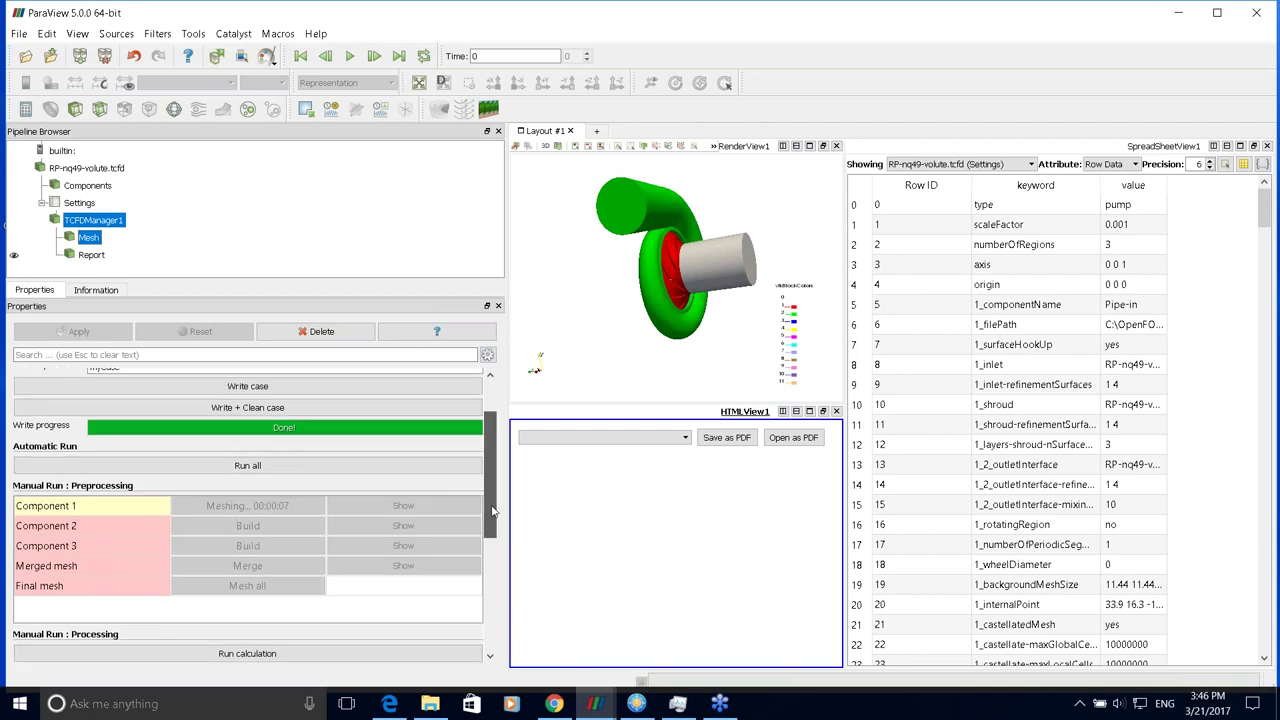
pyautogui.scroll(-2, 492, 510)
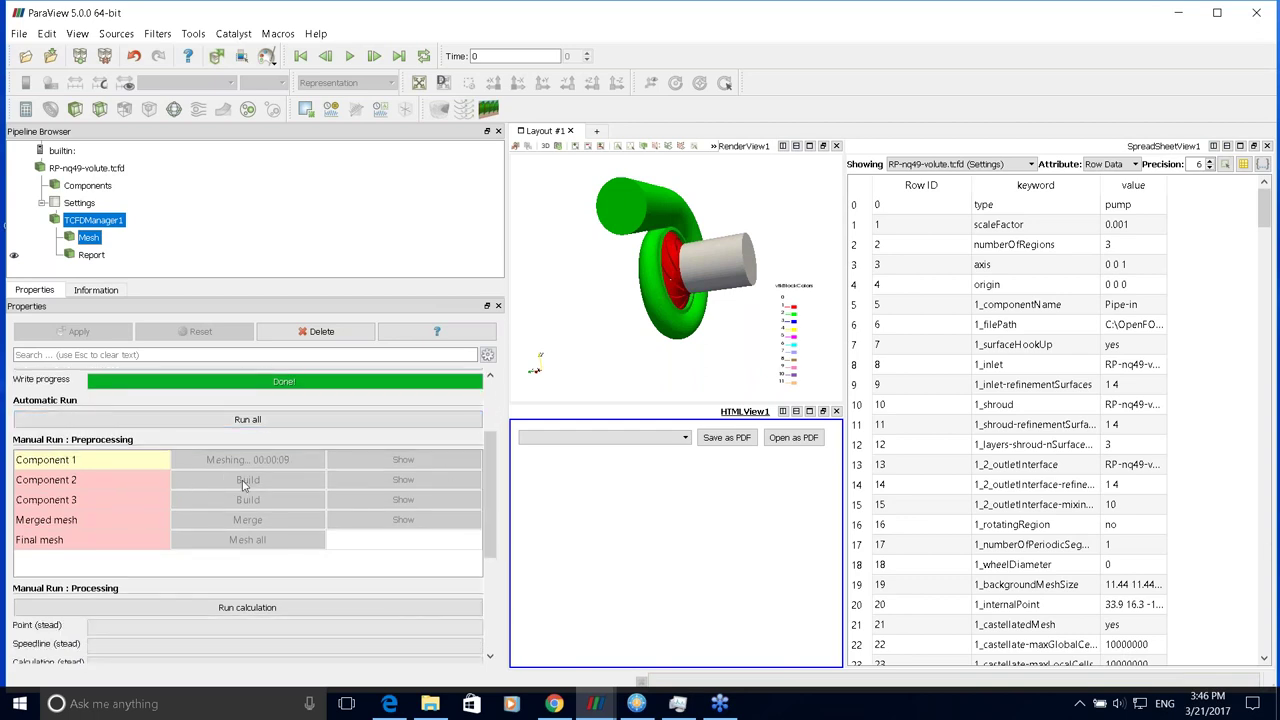
pyautogui.click(594, 706)
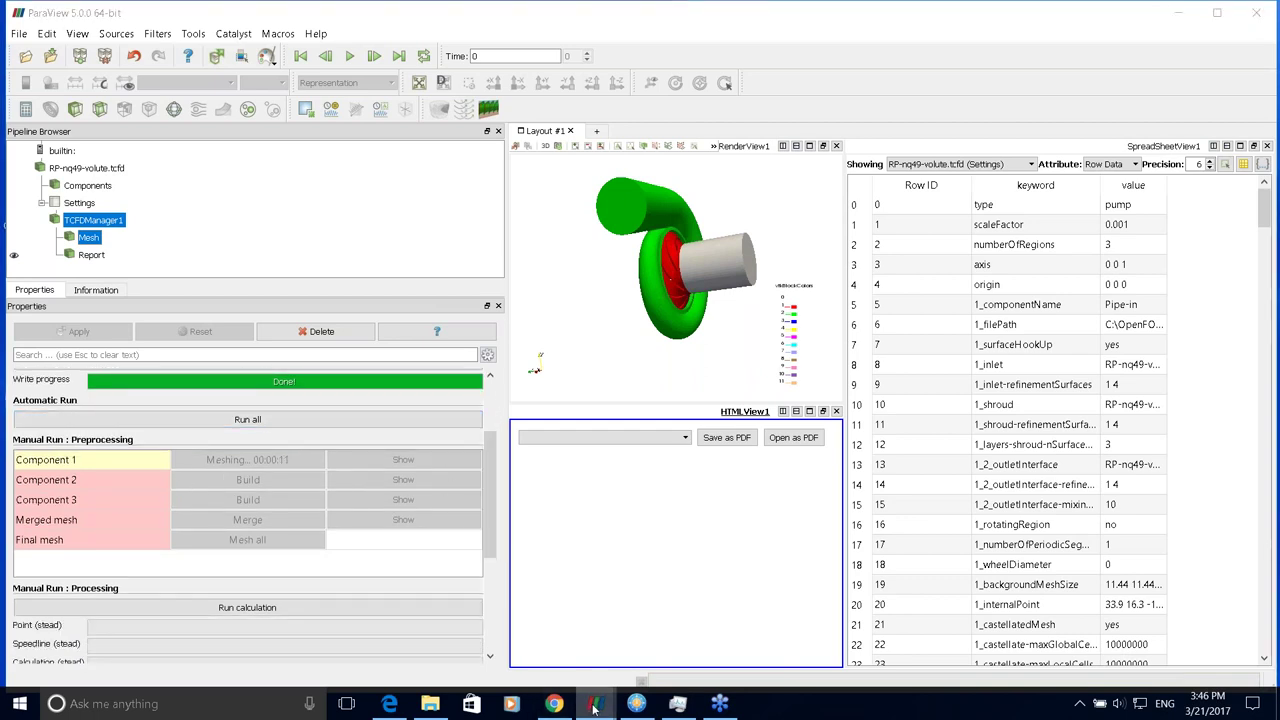
pyautogui.click(594, 706)
pyautogui.click(325, 636)
# - Review the webinarRun case's setup, mesh preprocessing status and calculation progress bars in the TCFDManager properties
pyautogui.moveTo(352, 556); pyautogui.dragTo(350, 473)
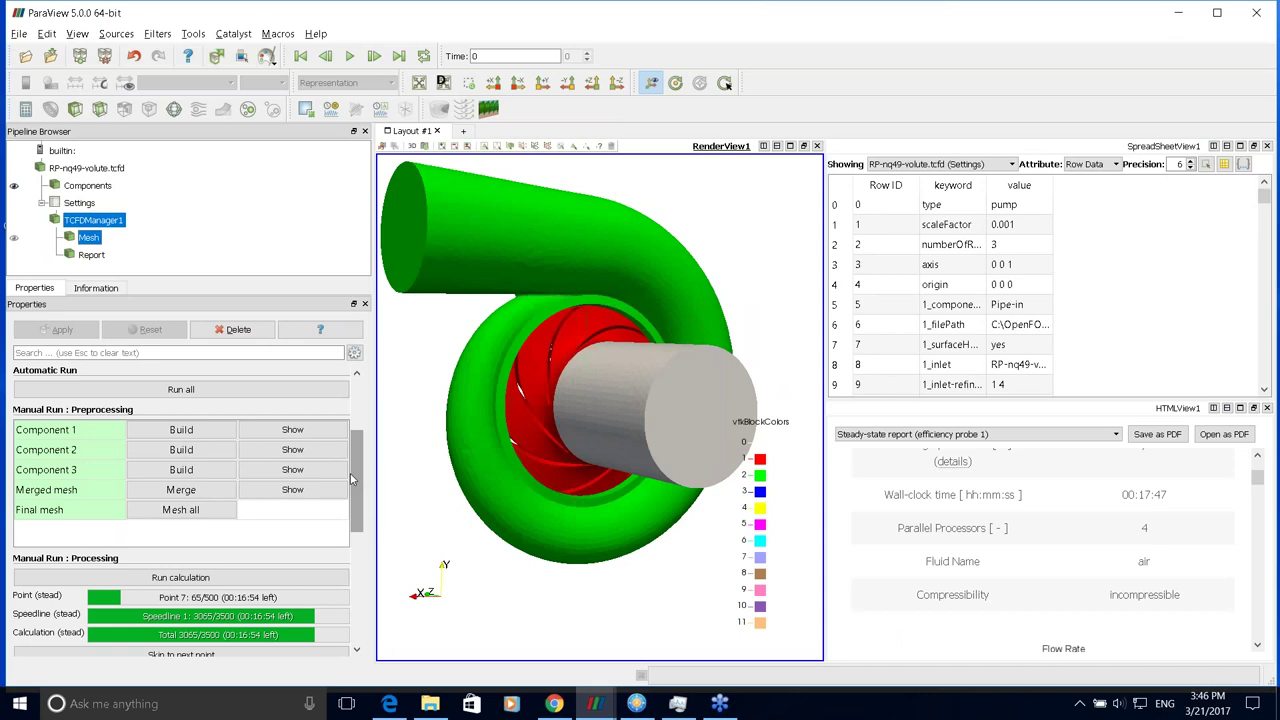
pyautogui.moveTo(350, 473); pyautogui.dragTo(352, 429)
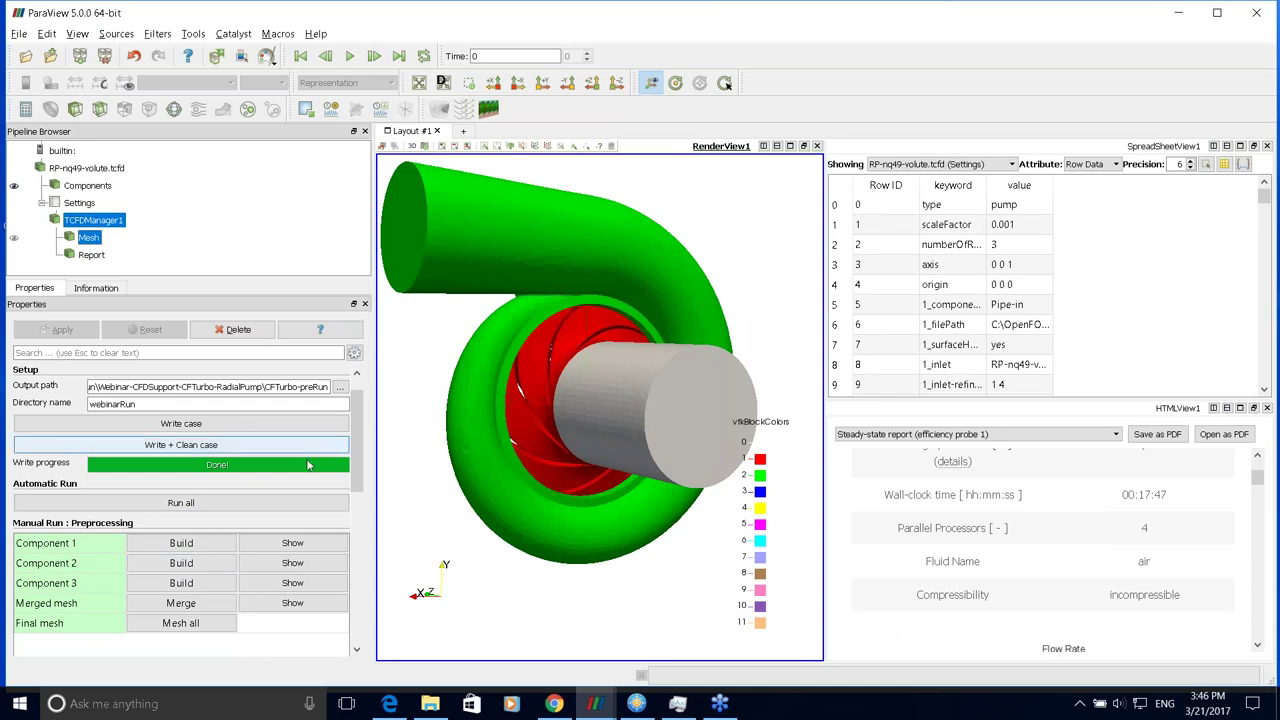
pyautogui.scroll(-2, 250, 480)
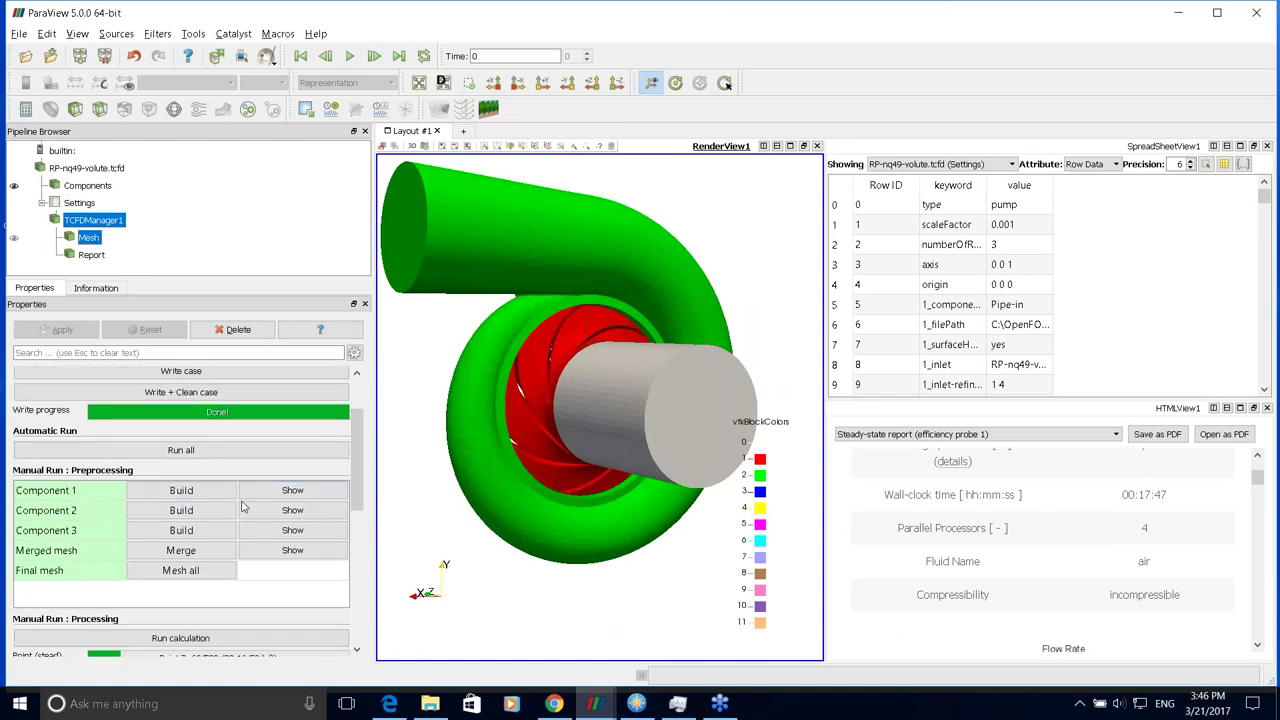
pyautogui.scroll(-2, 357, 465)
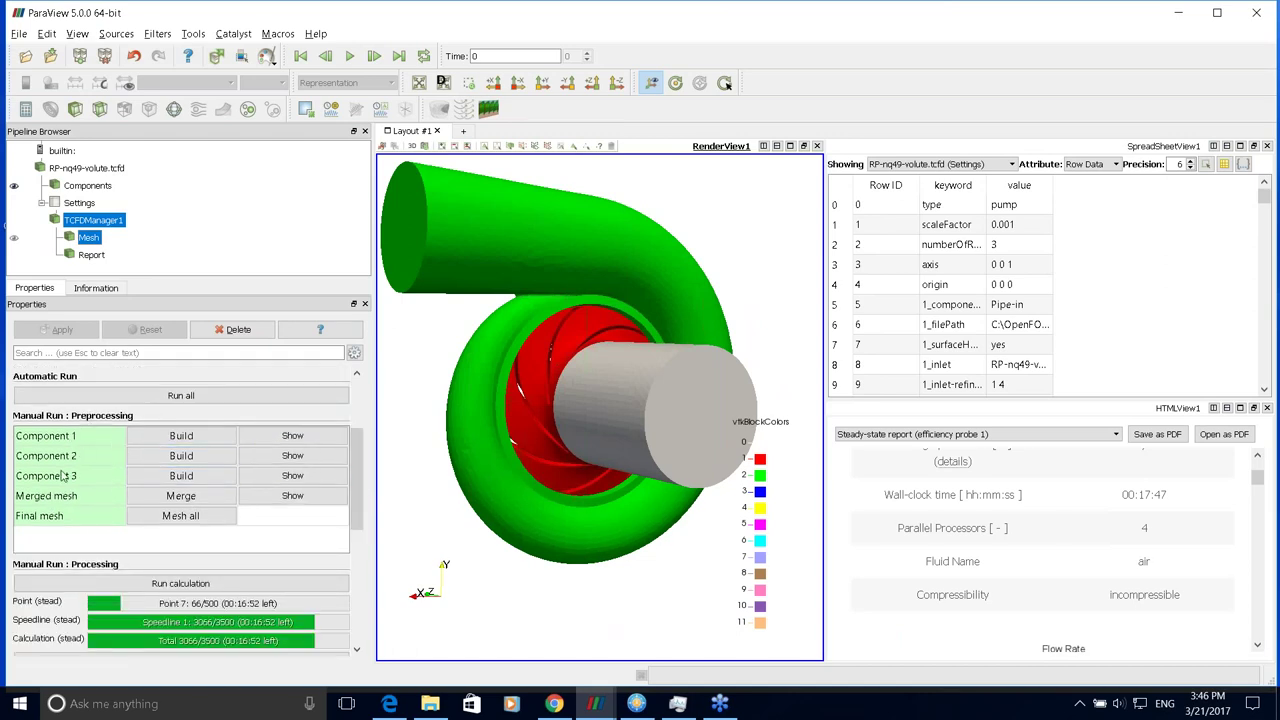
pyautogui.scroll(-5, 143, 468)
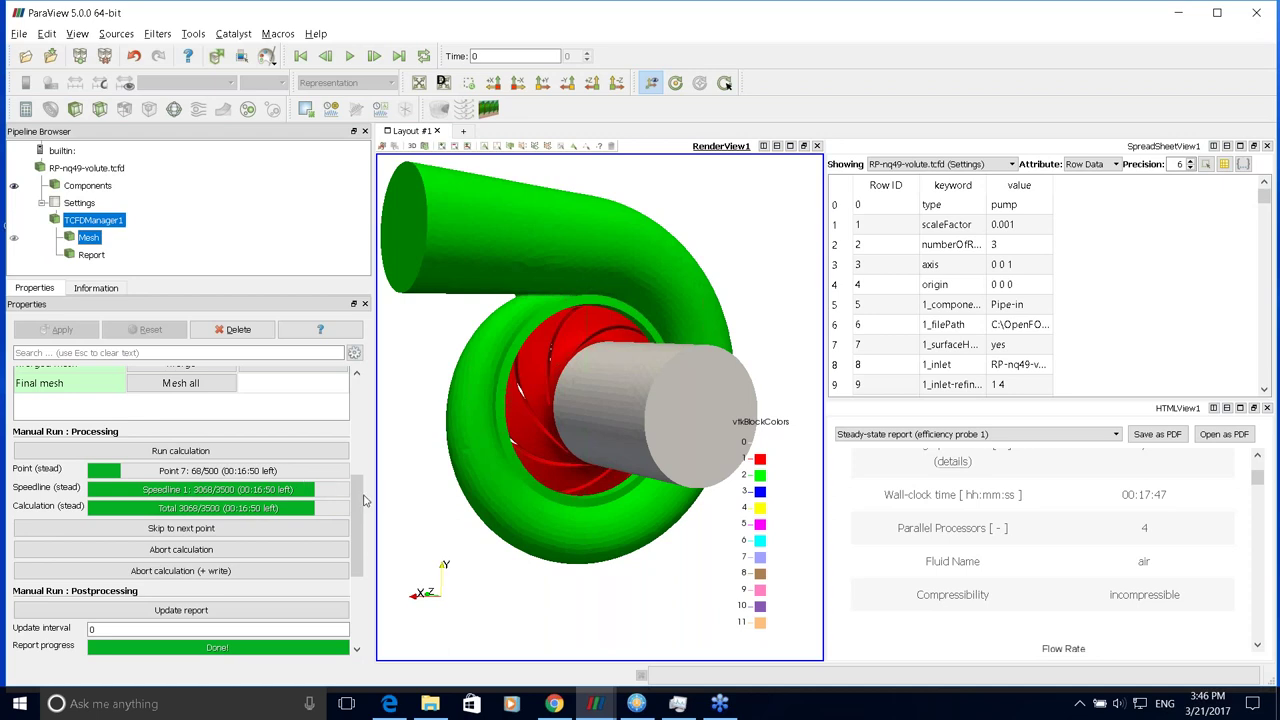
pyautogui.moveTo(362, 500)
pyautogui.mouseDown()
pyautogui.moveTo(360, 512)
pyautogui.moveTo(359, 501)
pyautogui.mouseUp()
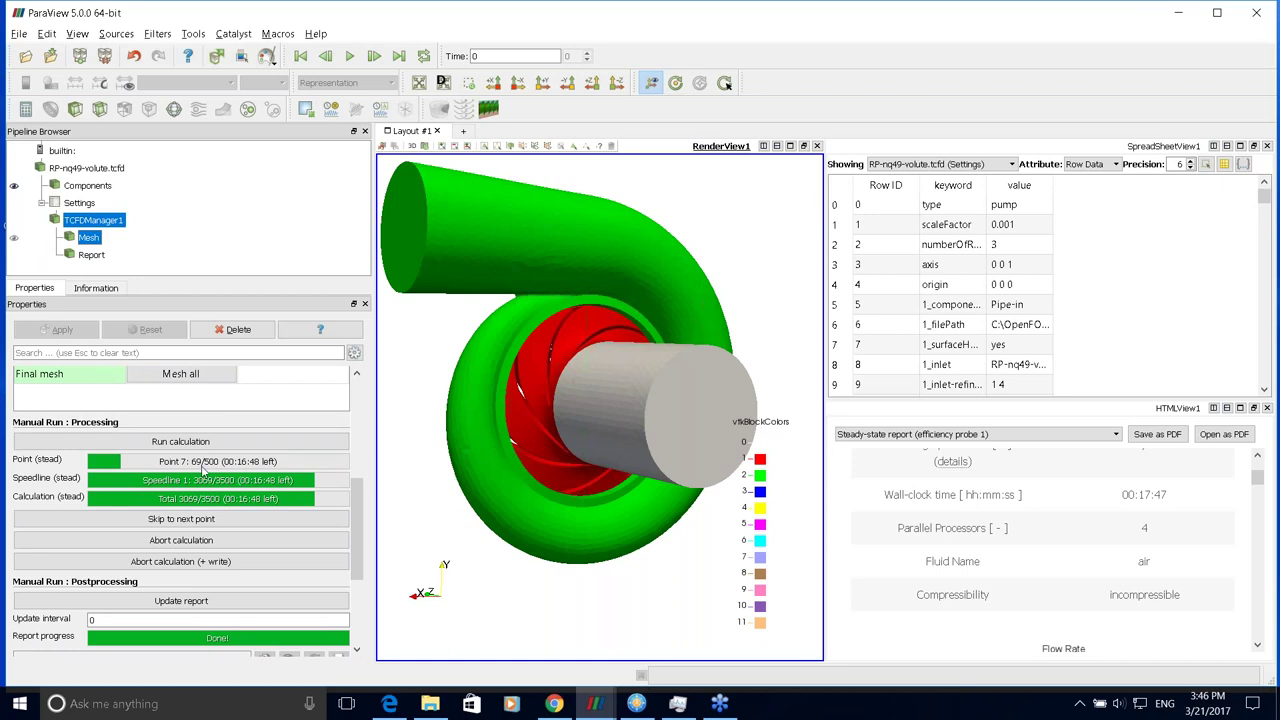
# - Update the steady-state report of webinarRun, return to the report's beginning and maximize the HTML view
pyautogui.scroll(-4, 360, 505)
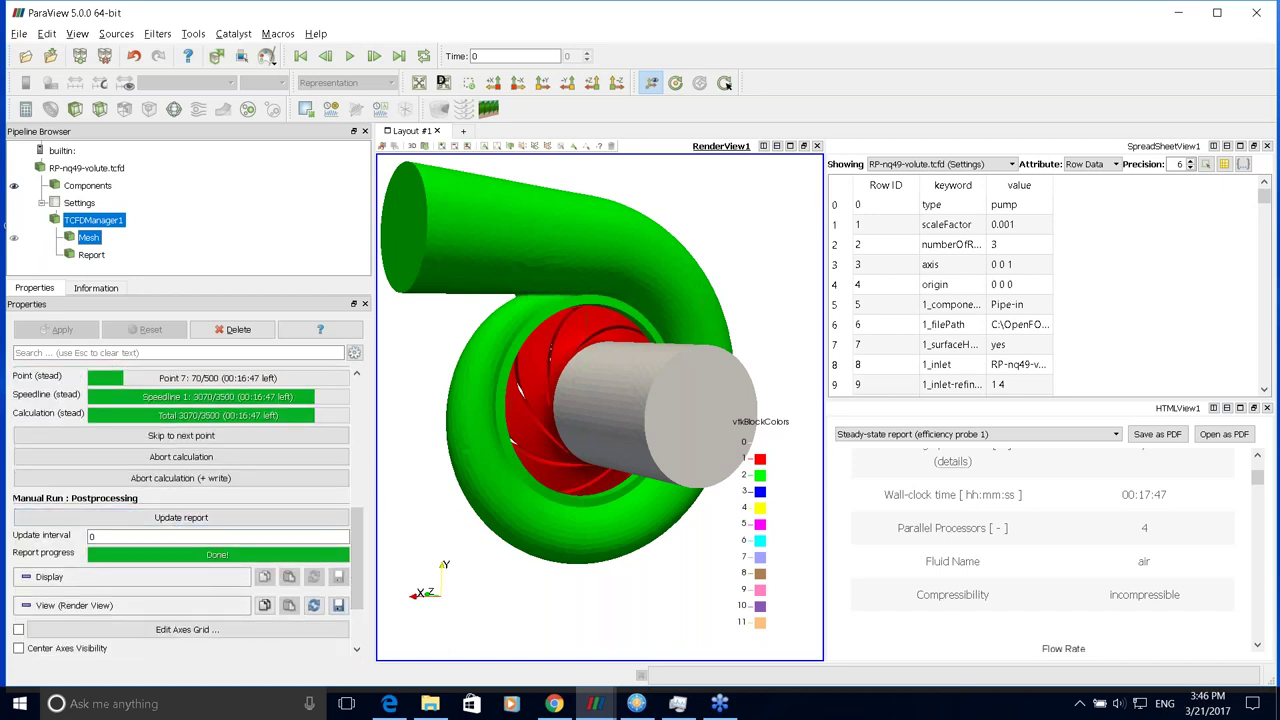
pyautogui.click(1256, 500)
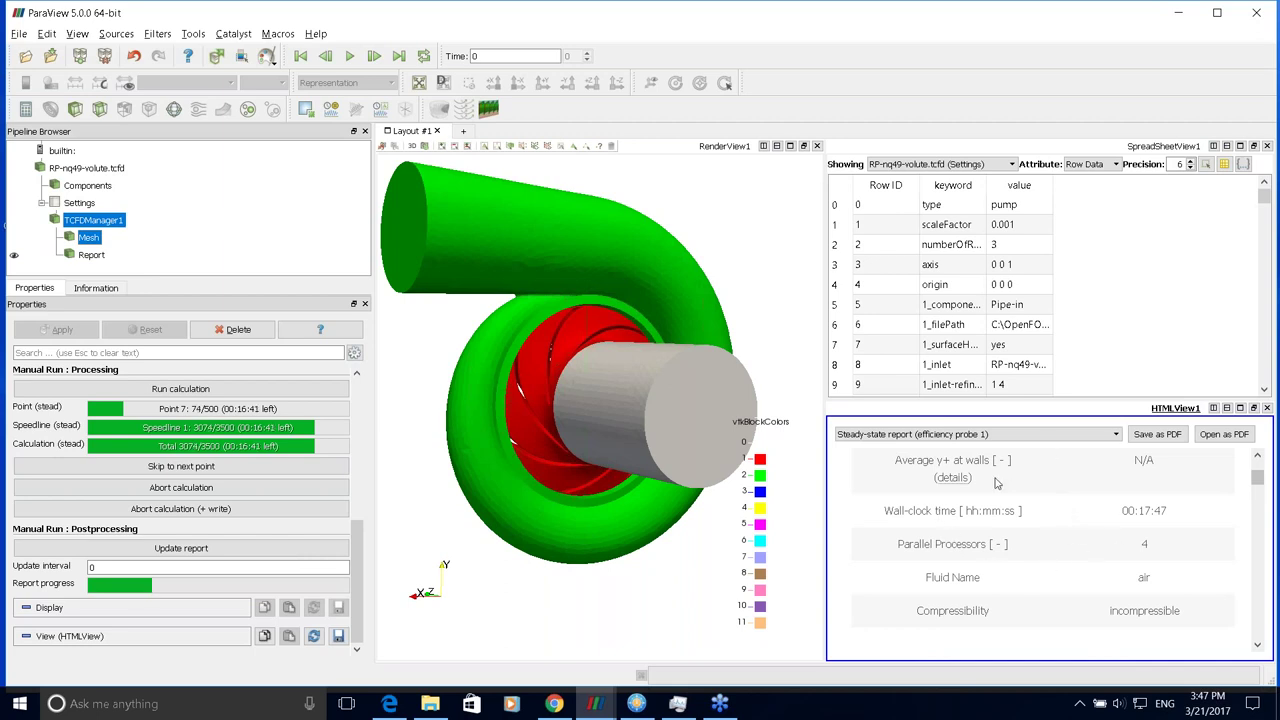
pyautogui.moveTo(1257, 482); pyautogui.dragTo(1257, 462)
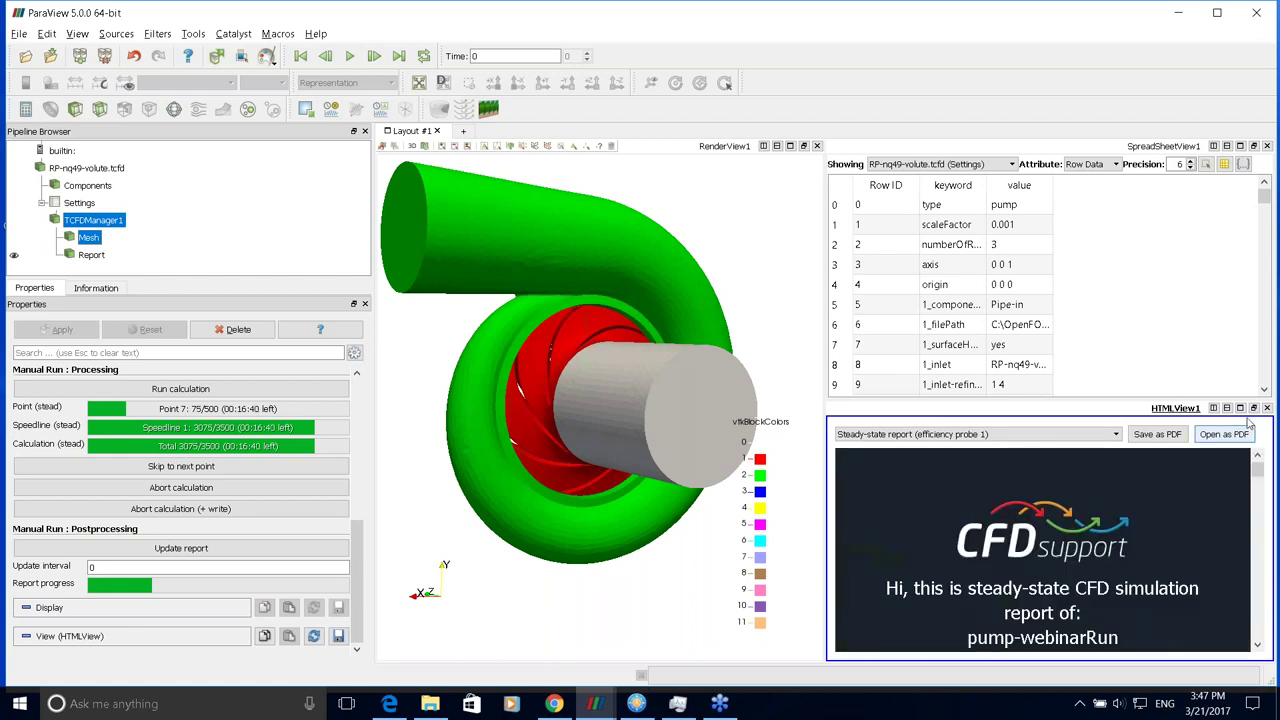
pyautogui.click(1240, 408)
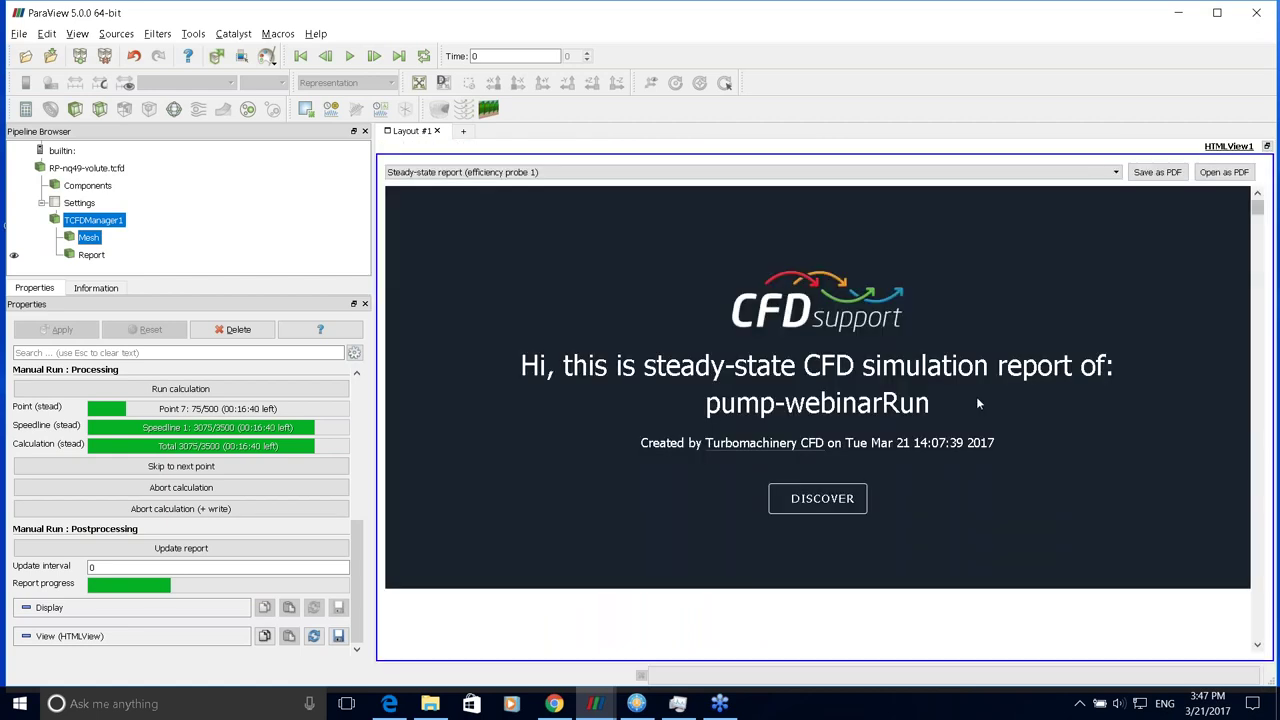
# - Switch to FreeCommander and open webinar-case.html from report-steadystate-webinar-case-efficiency1 in CFTurbo-computed\myComputedCase
pyautogui.click(635, 704)
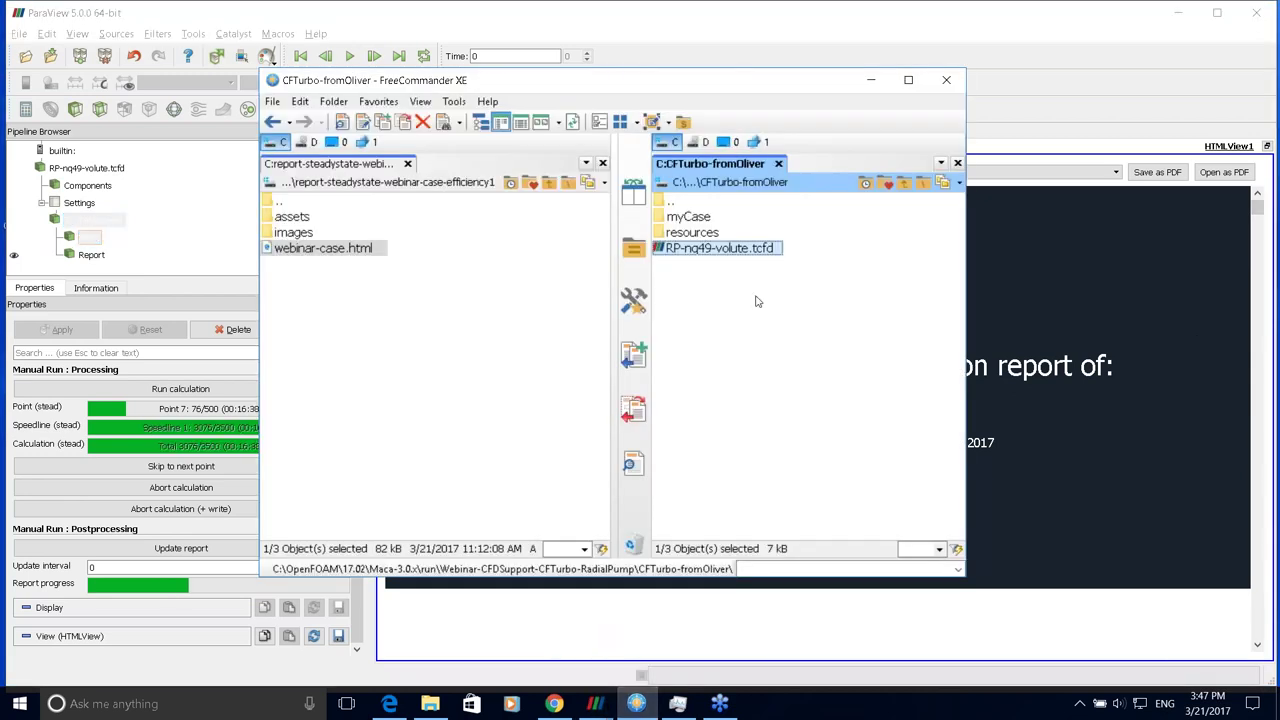
pyautogui.click(686, 205)
pyautogui.doubleClick(686, 205)
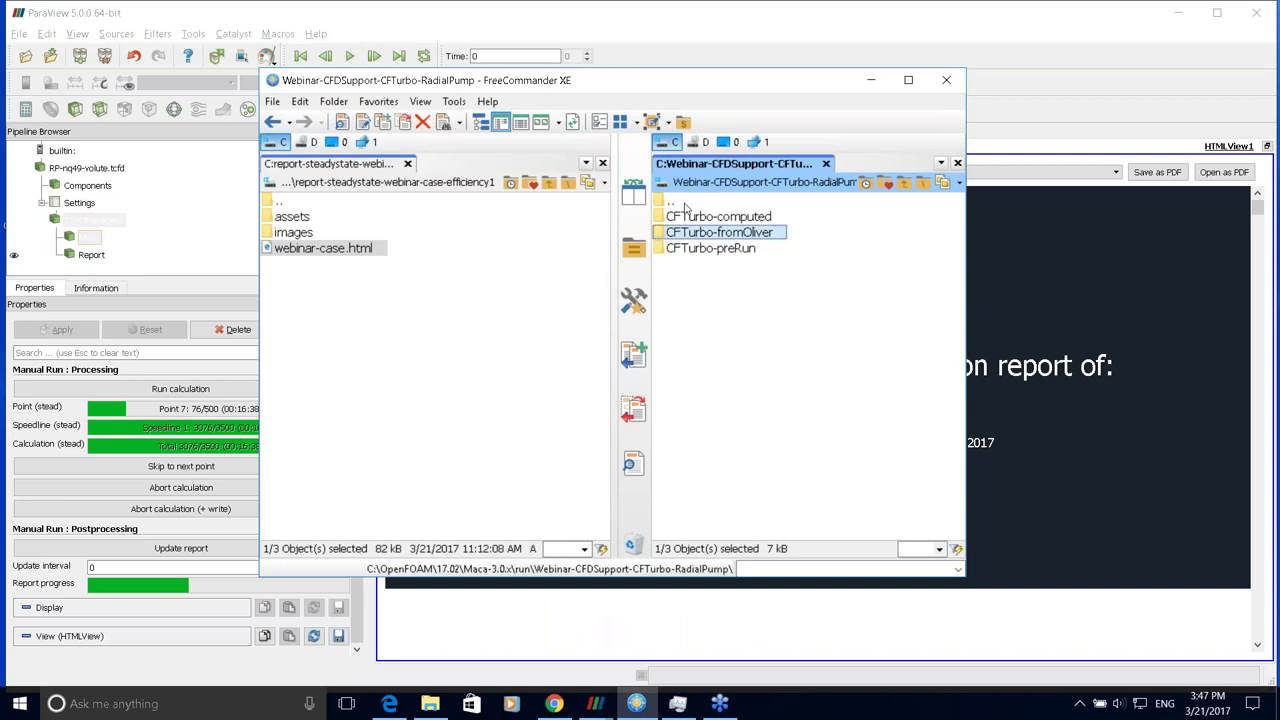
pyautogui.doubleClick(700, 216)
pyautogui.click(711, 218)
pyautogui.doubleClick(711, 222)
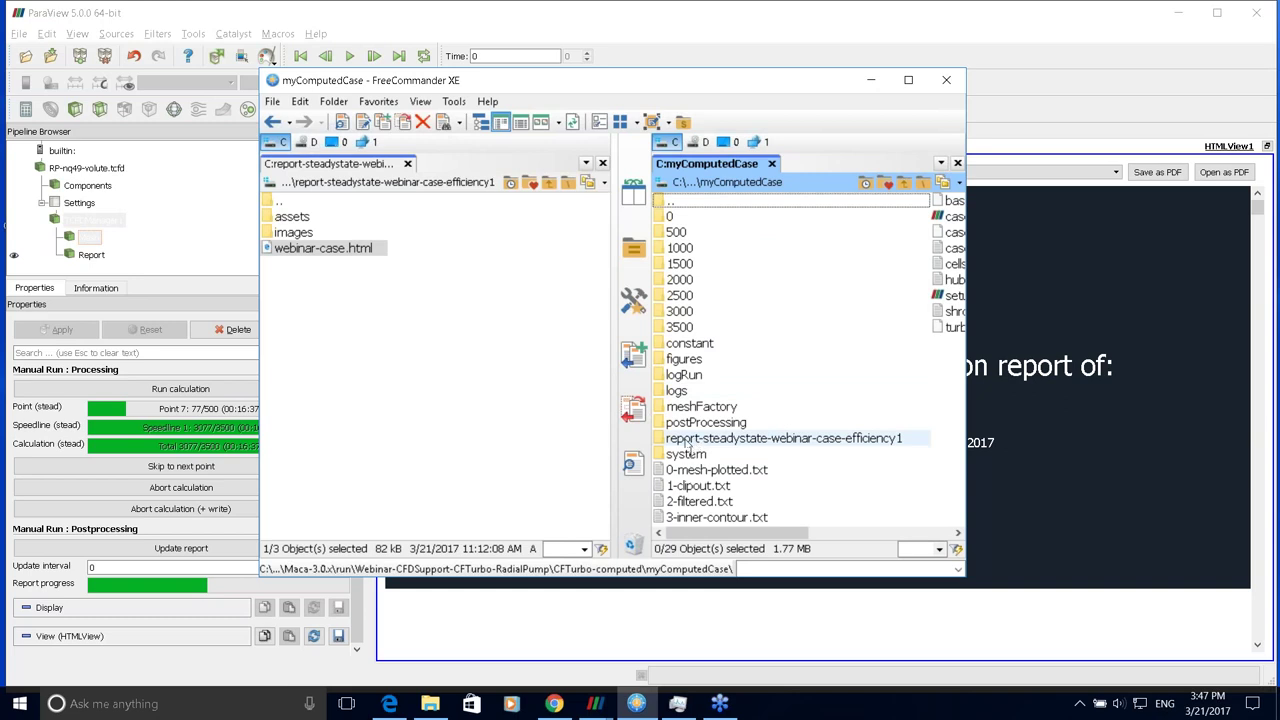
pyautogui.doubleClick(714, 440)
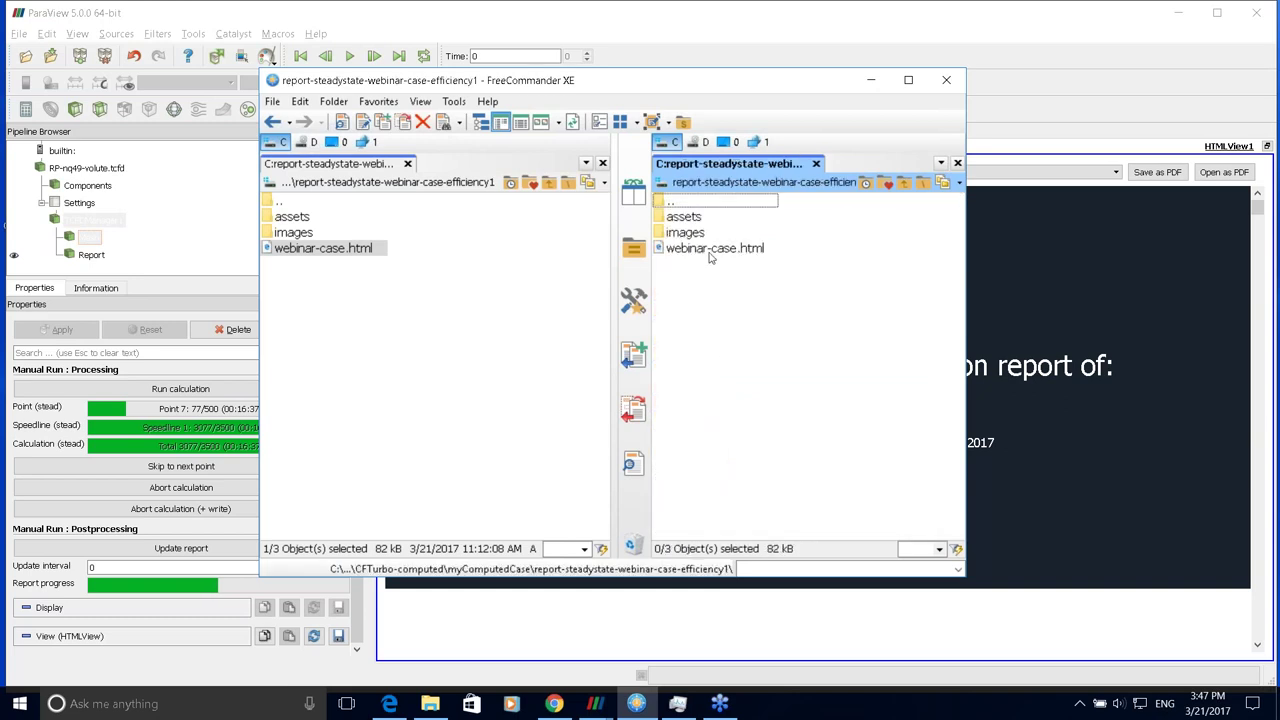
pyautogui.doubleClick(729, 252)
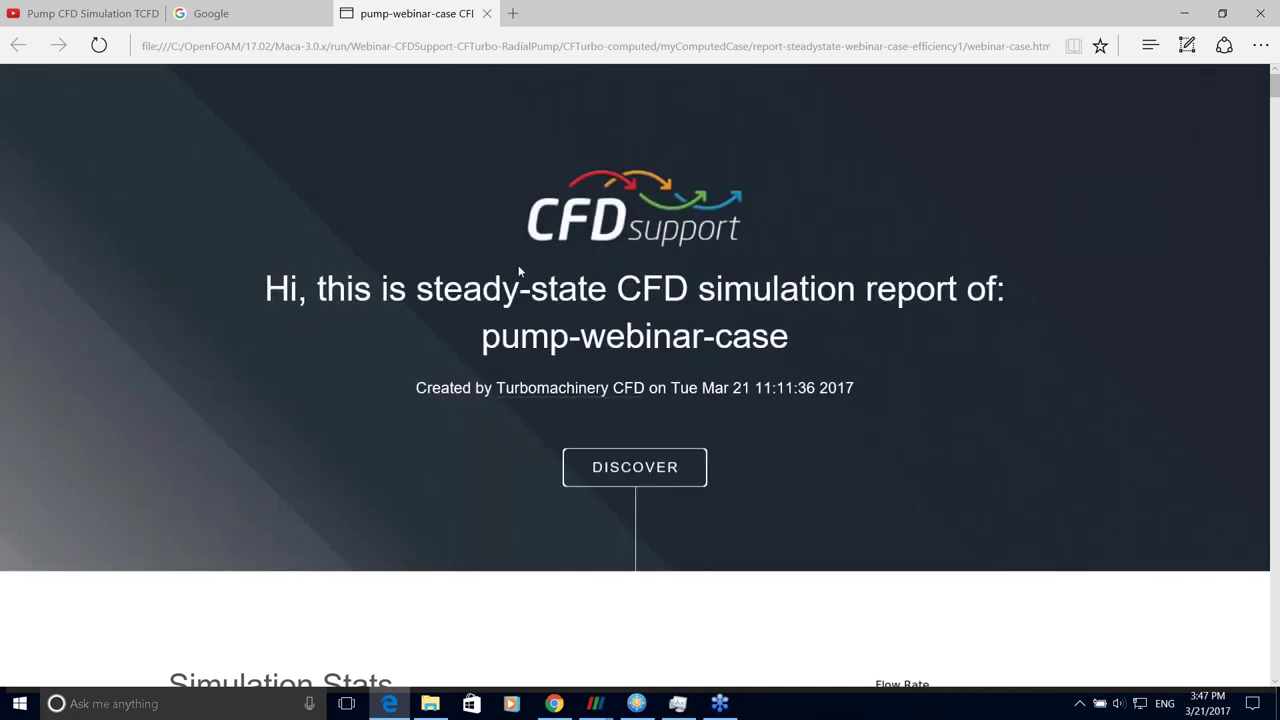
# - Examine the Simulation Stats table of the report, including mesh size, average y+, parallel processors and wall-clock time
pyautogui.scroll(-1, 710, 317)
pyautogui.scroll(-1, 708, 317)
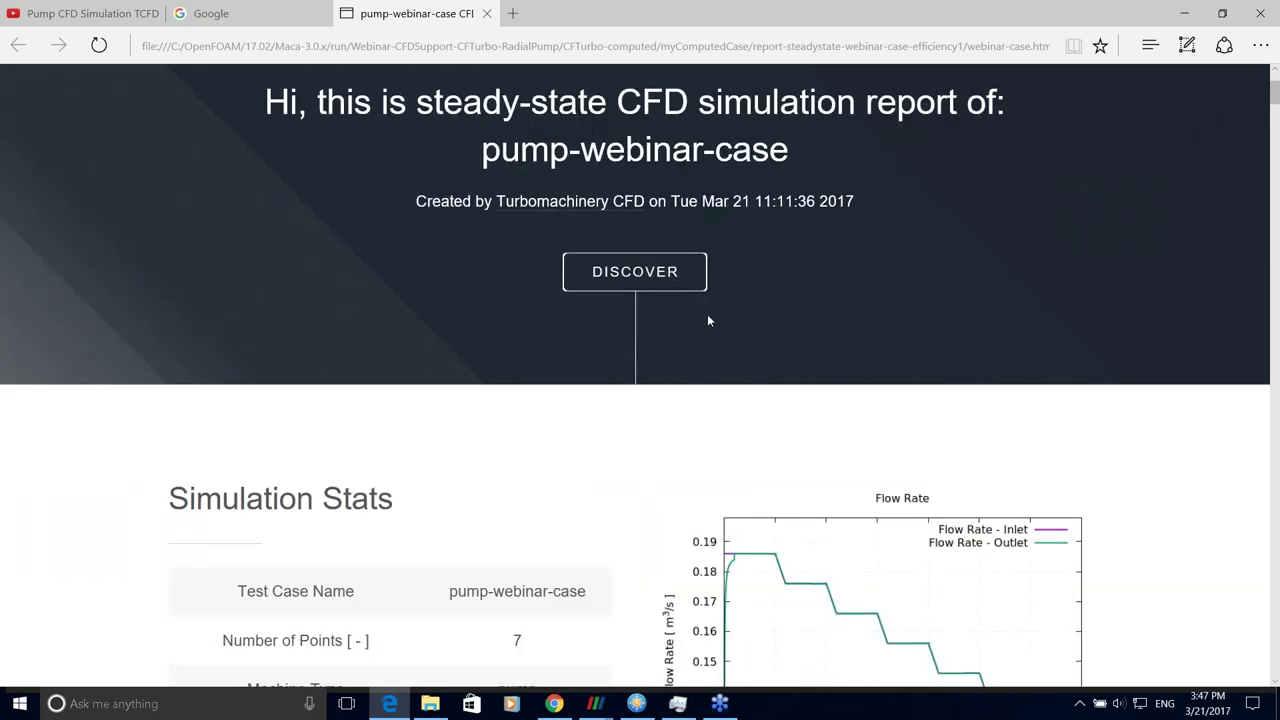
pyautogui.scroll(-1, 650, 305)
pyautogui.scroll(-4, 469, 303)
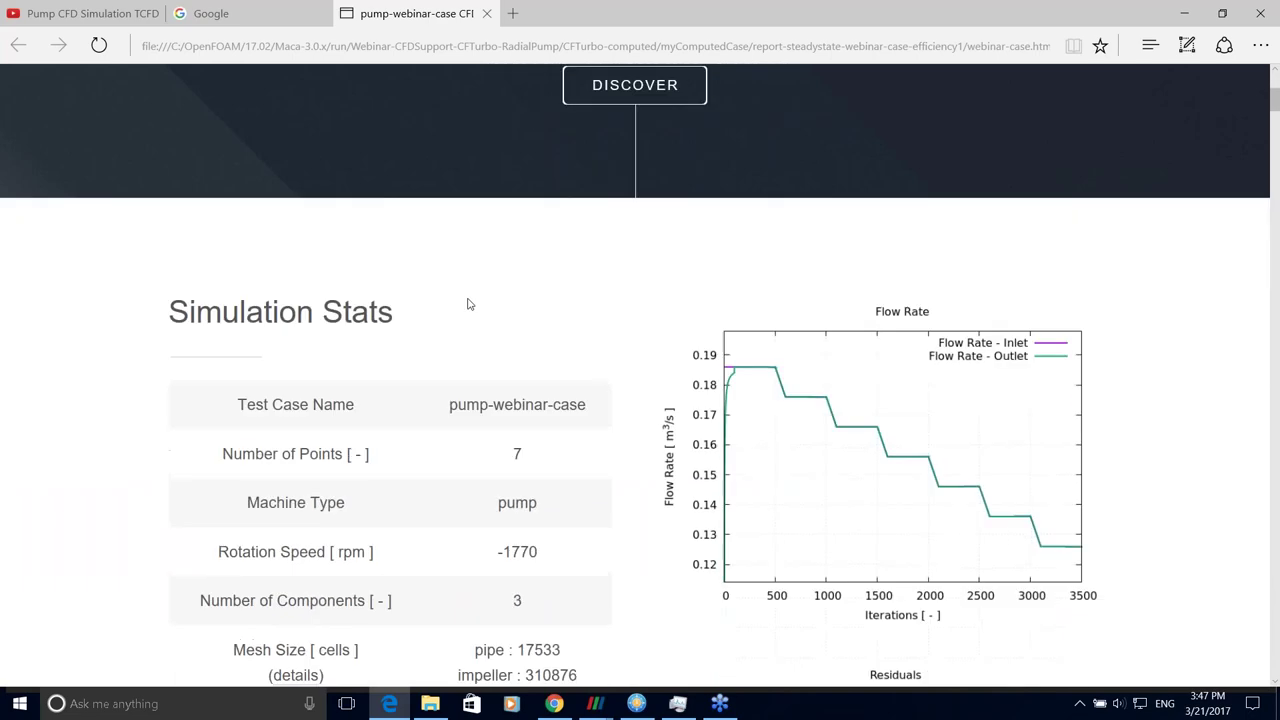
pyautogui.scroll(2, 468, 300)
pyautogui.scroll(-1, 468, 303)
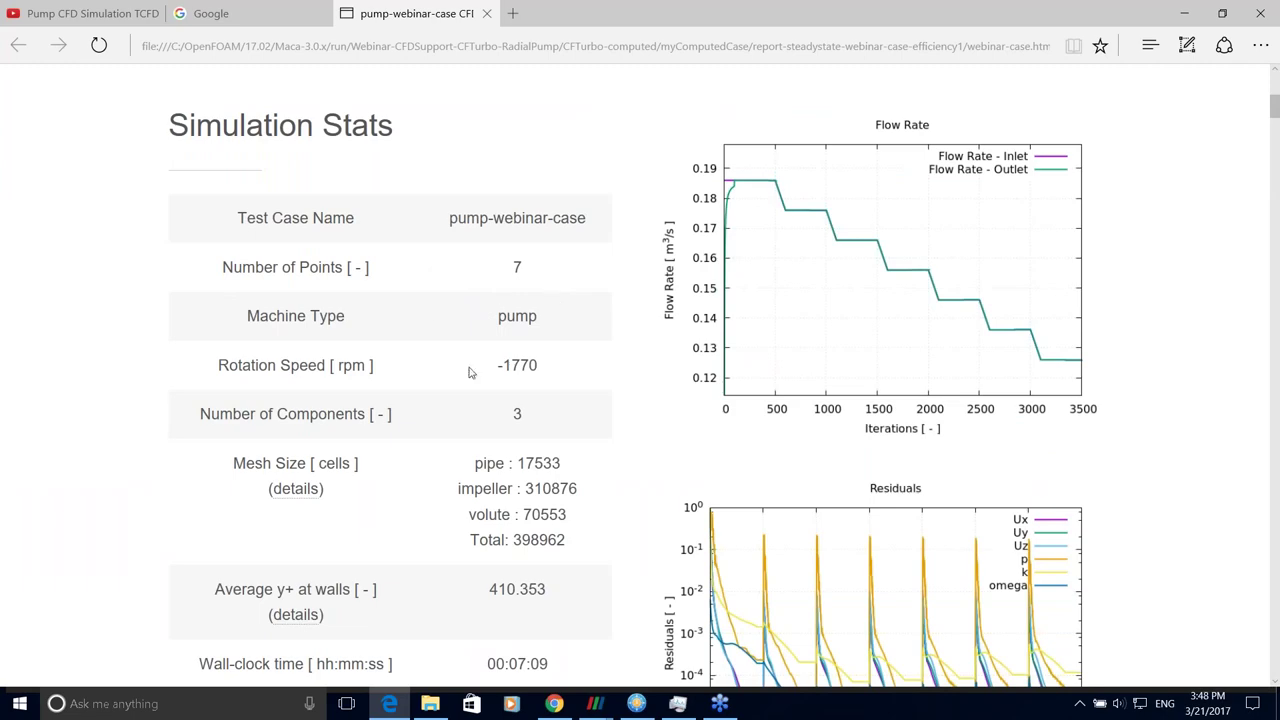
pyautogui.scroll(-1, 541, 291)
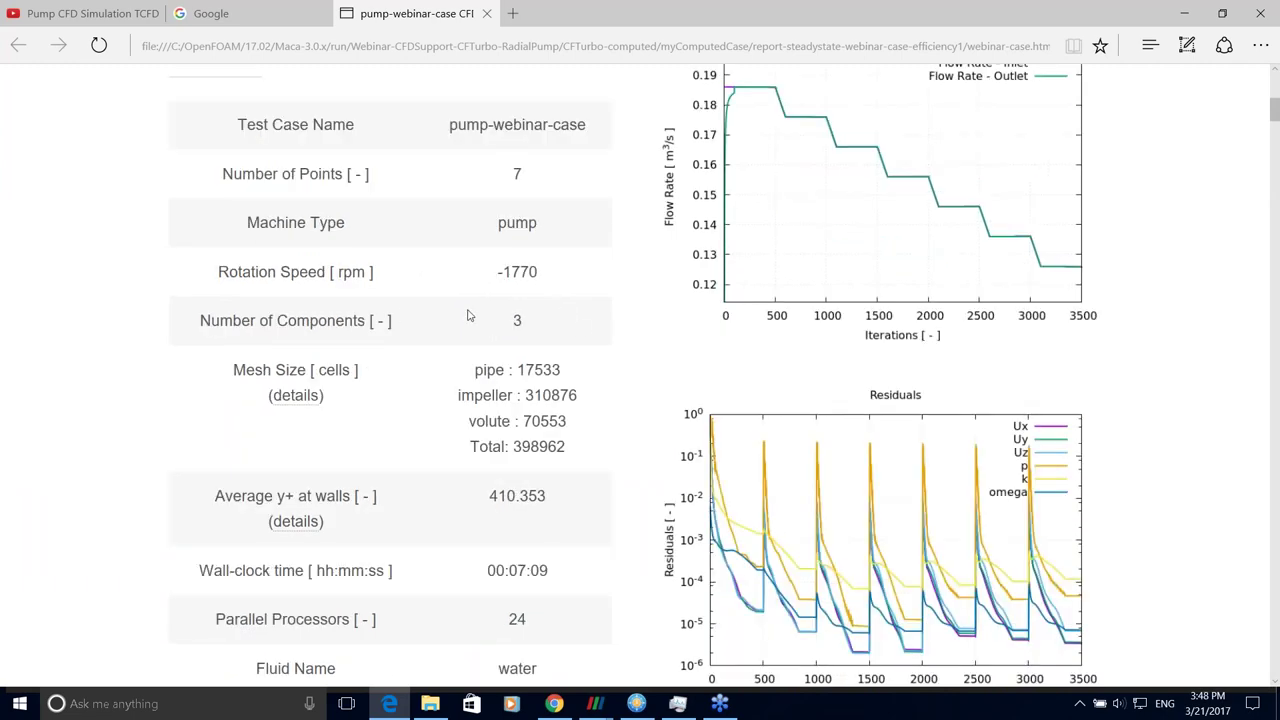
pyautogui.scroll(-1, 402, 346)
pyautogui.scroll(-1, 512, 301)
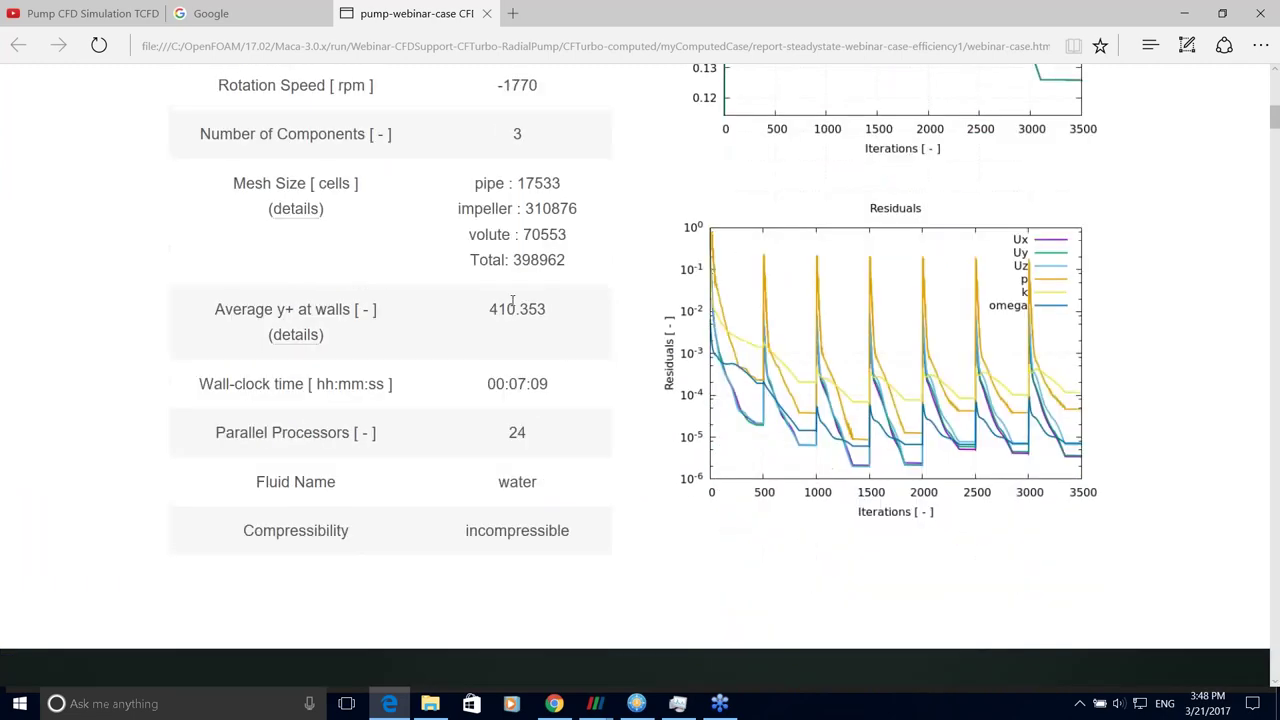
pyautogui.scroll(1, 575, 412)
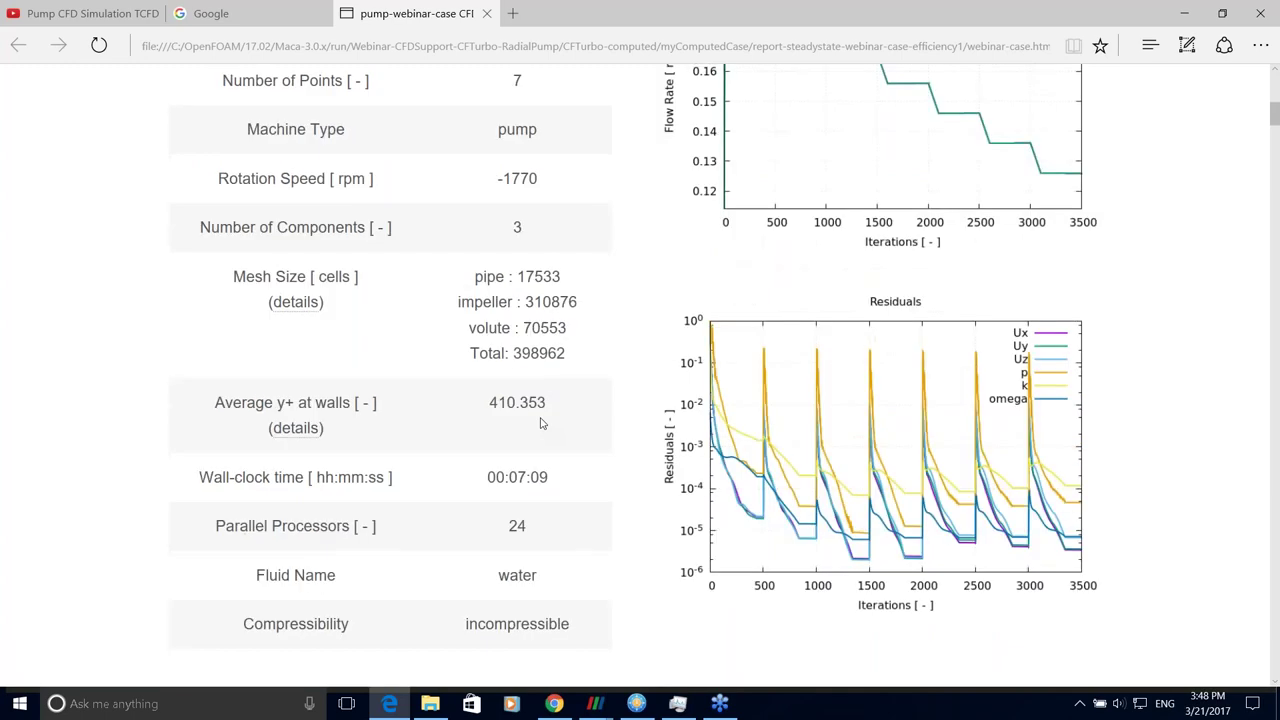
pyautogui.scroll(2, 541, 423)
pyautogui.scroll(-1, 541, 423)
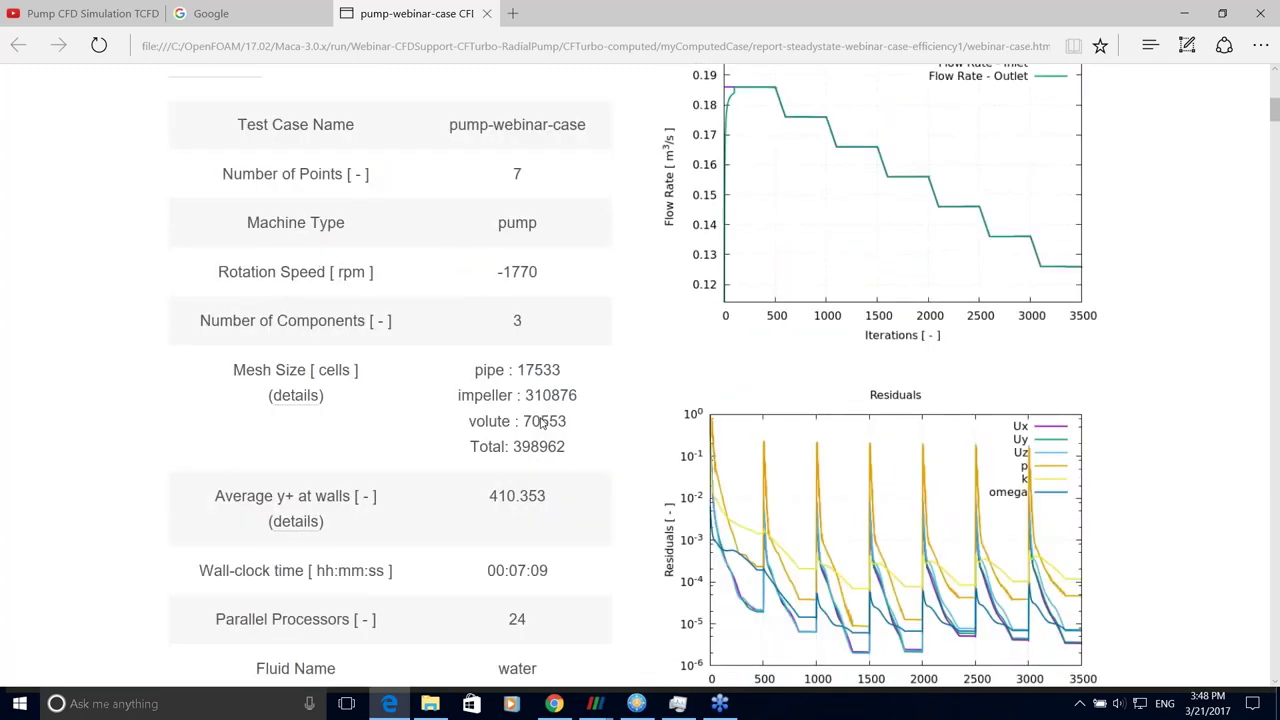
pyautogui.scroll(-1, 541, 423)
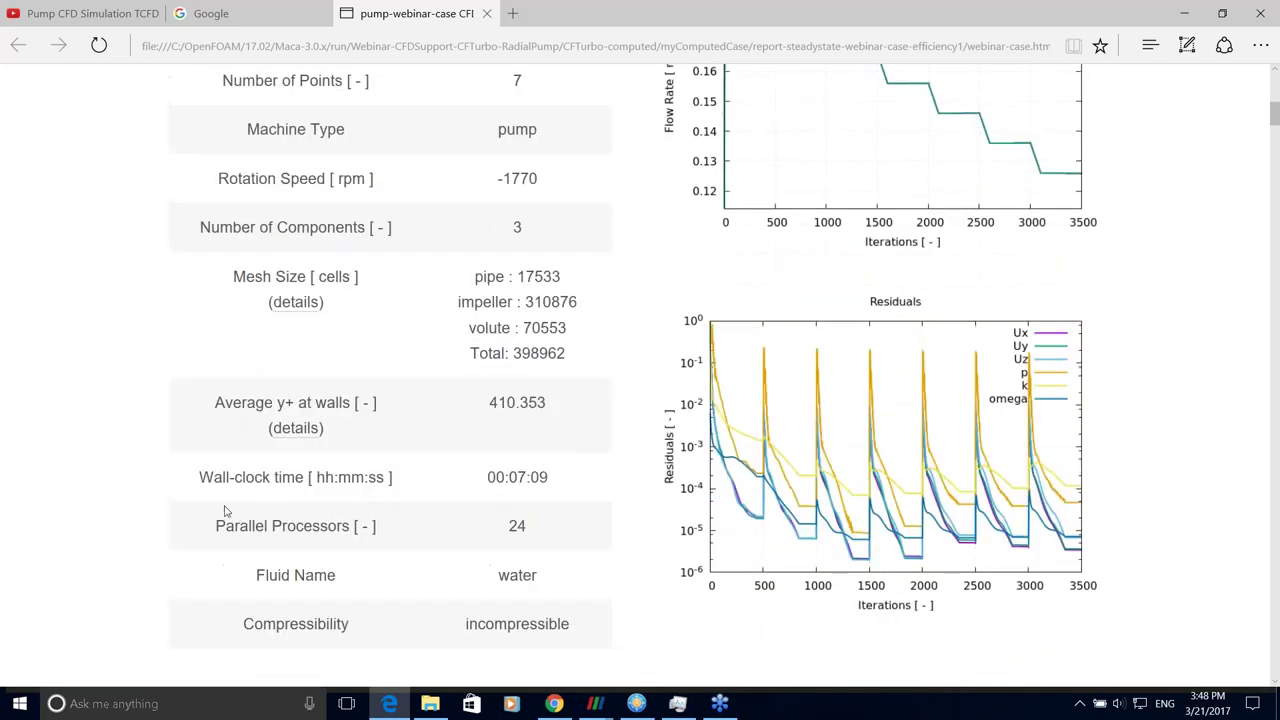
pyautogui.doubleClick(513, 525)
pyautogui.moveTo(483, 477); pyautogui.dragTo(566, 480)
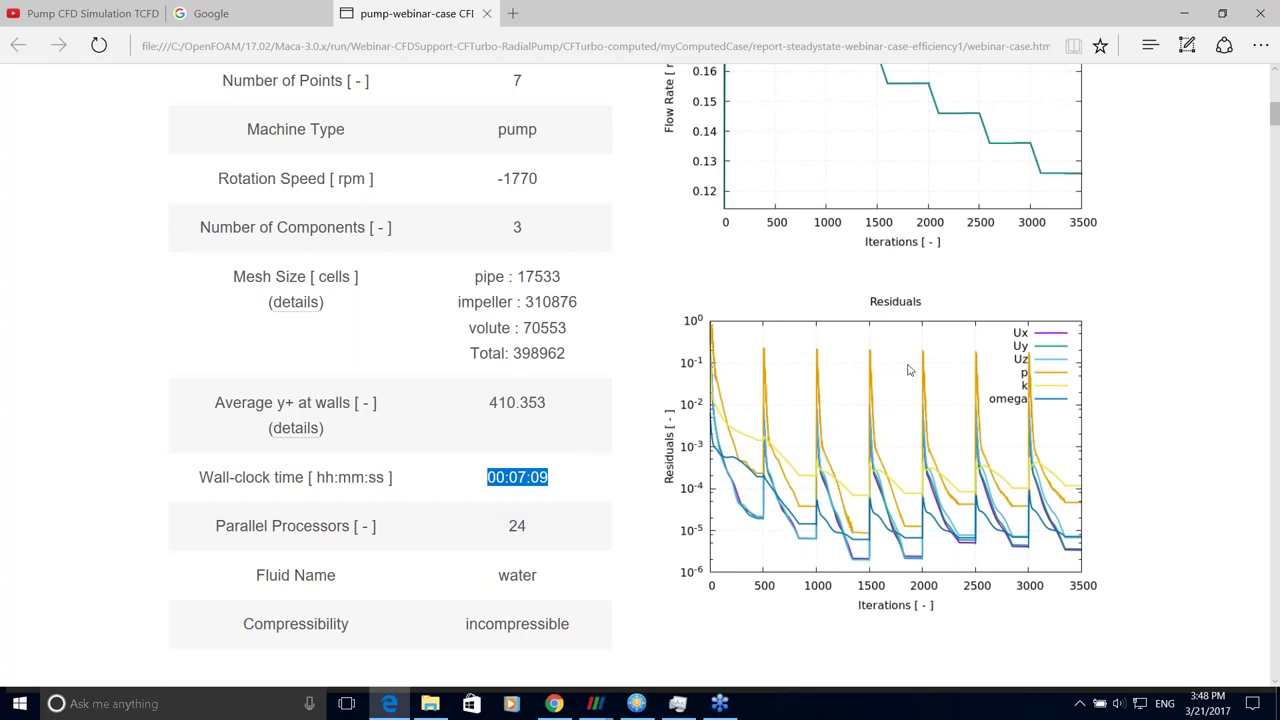
# - Compare the Flow Rate and Residuals plots over the iterations in the Simulation Stats section
pyautogui.scroll(2, 1036, 458)
pyautogui.scroll(-3, 1035, 455)
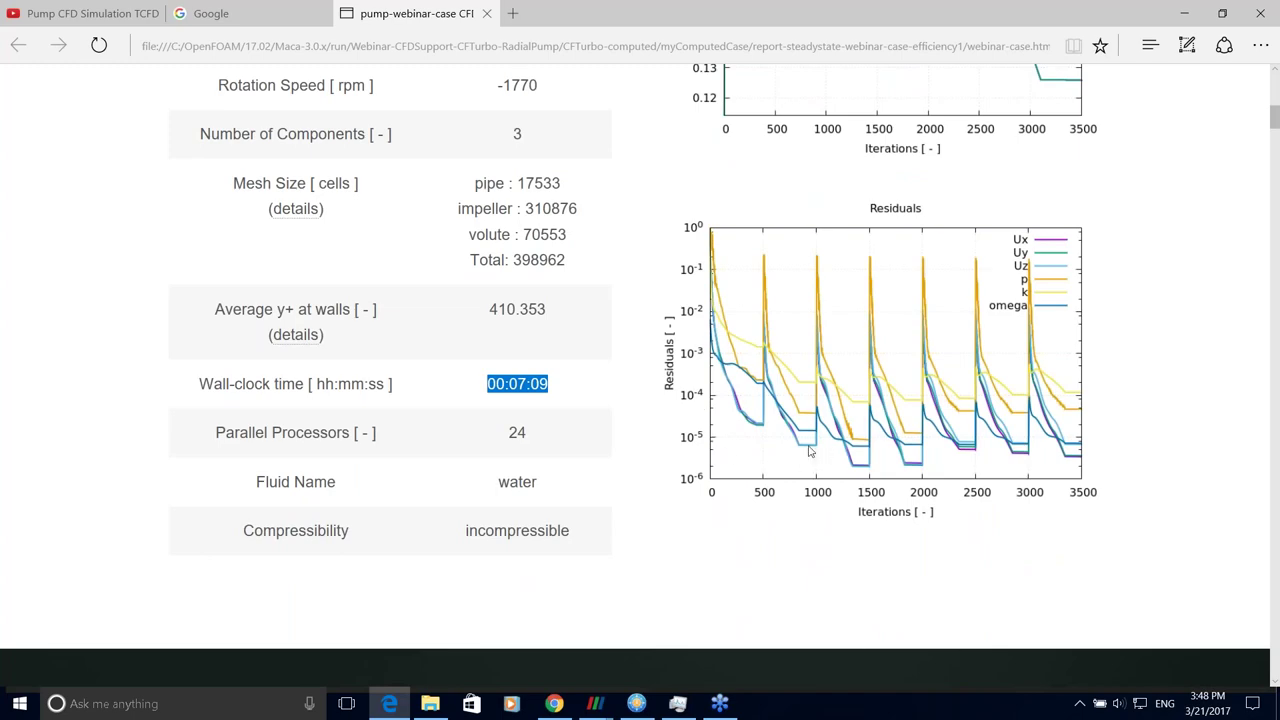
pyautogui.scroll(3, 834, 372)
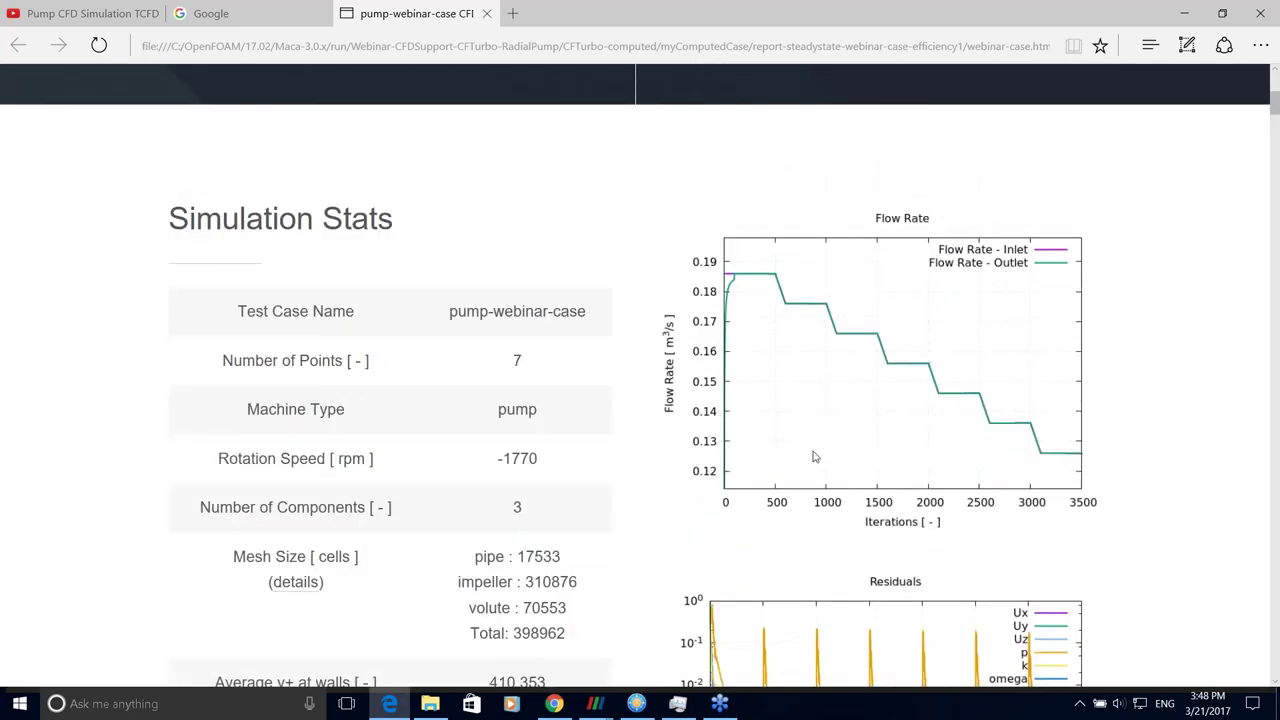
pyautogui.scroll(-5, 868, 420)
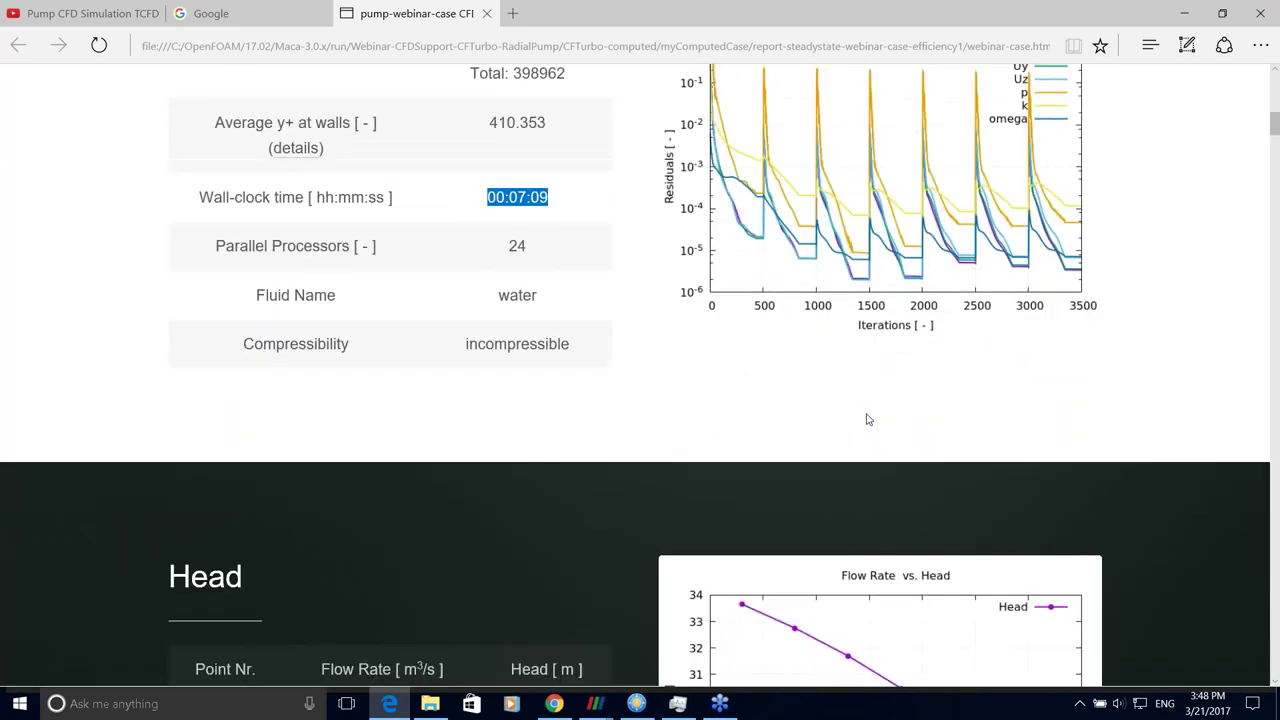
# - Examine the Head section's table of flow rate and head per point, the Flow Rate vs. Head curve and the head convergence plot
pyautogui.scroll(-5, 868, 420)
pyautogui.scroll(1, 868, 420)
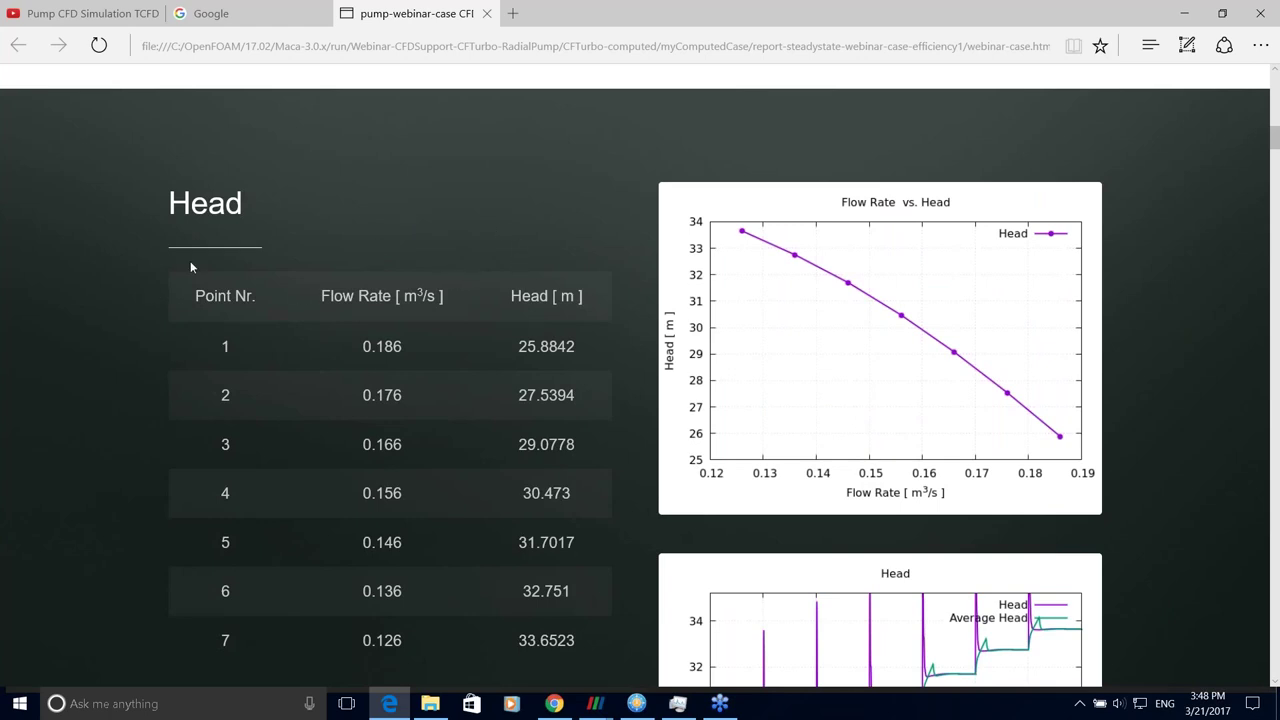
pyautogui.scroll(-1, 405, 237)
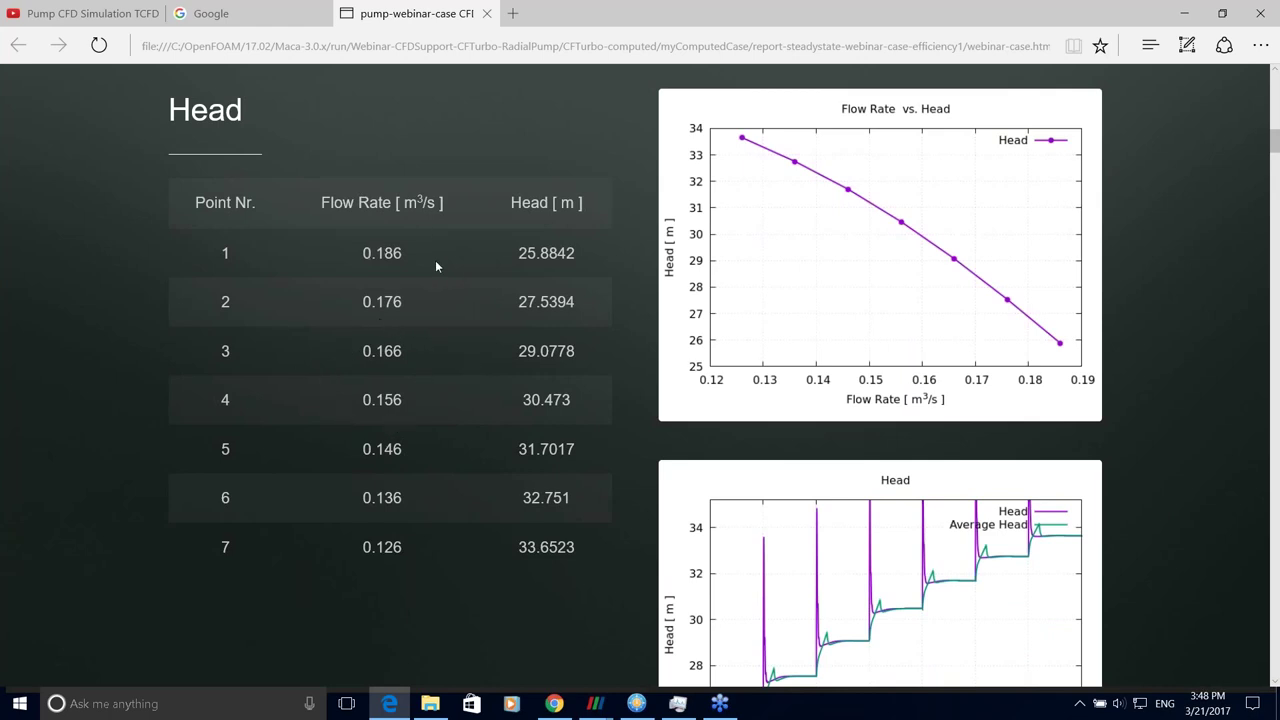
pyautogui.moveTo(360, 259); pyautogui.dragTo(424, 253)
pyautogui.click(516, 258)
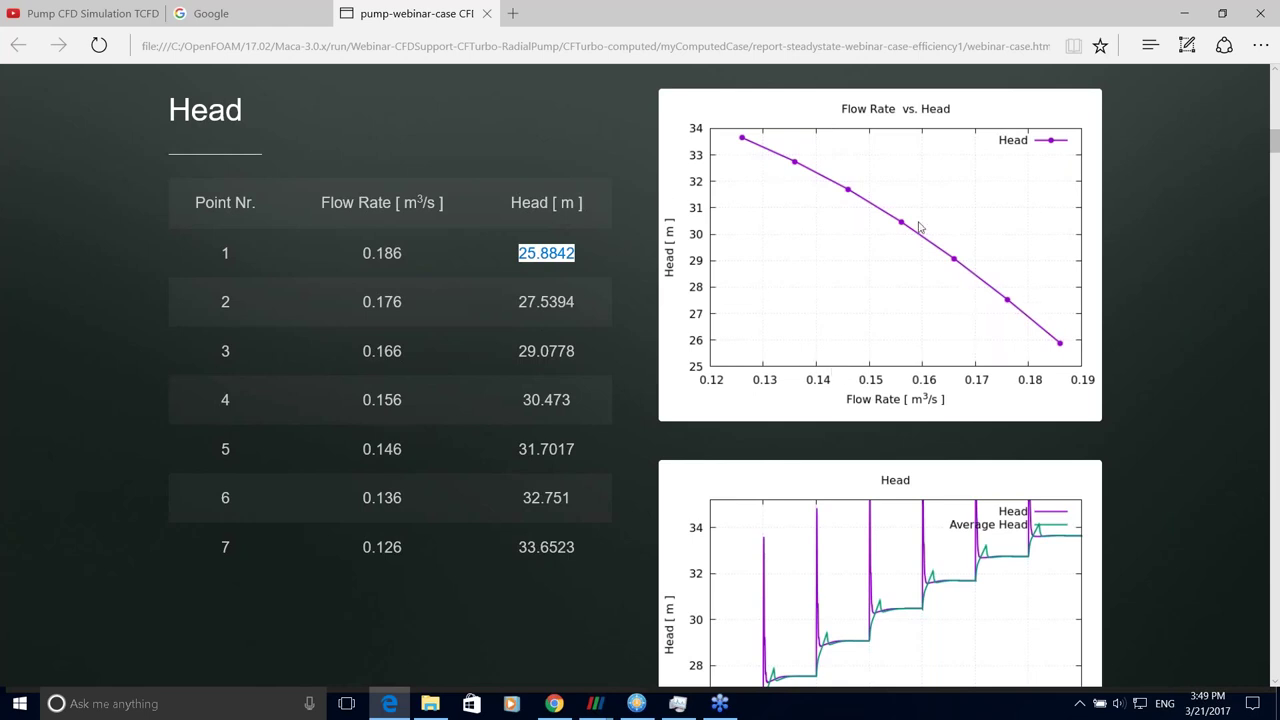
pyautogui.scroll(-1, 918, 226)
pyautogui.scroll(-1, 912, 224)
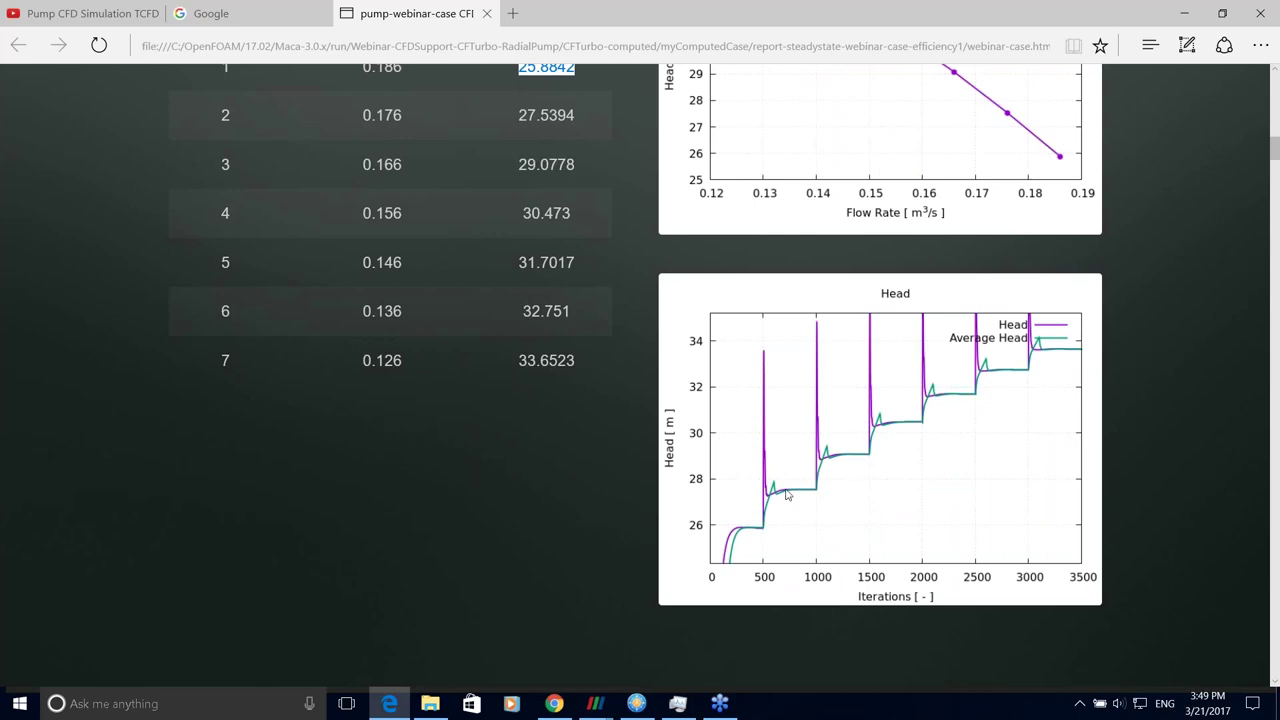
pyautogui.scroll(1, 837, 451)
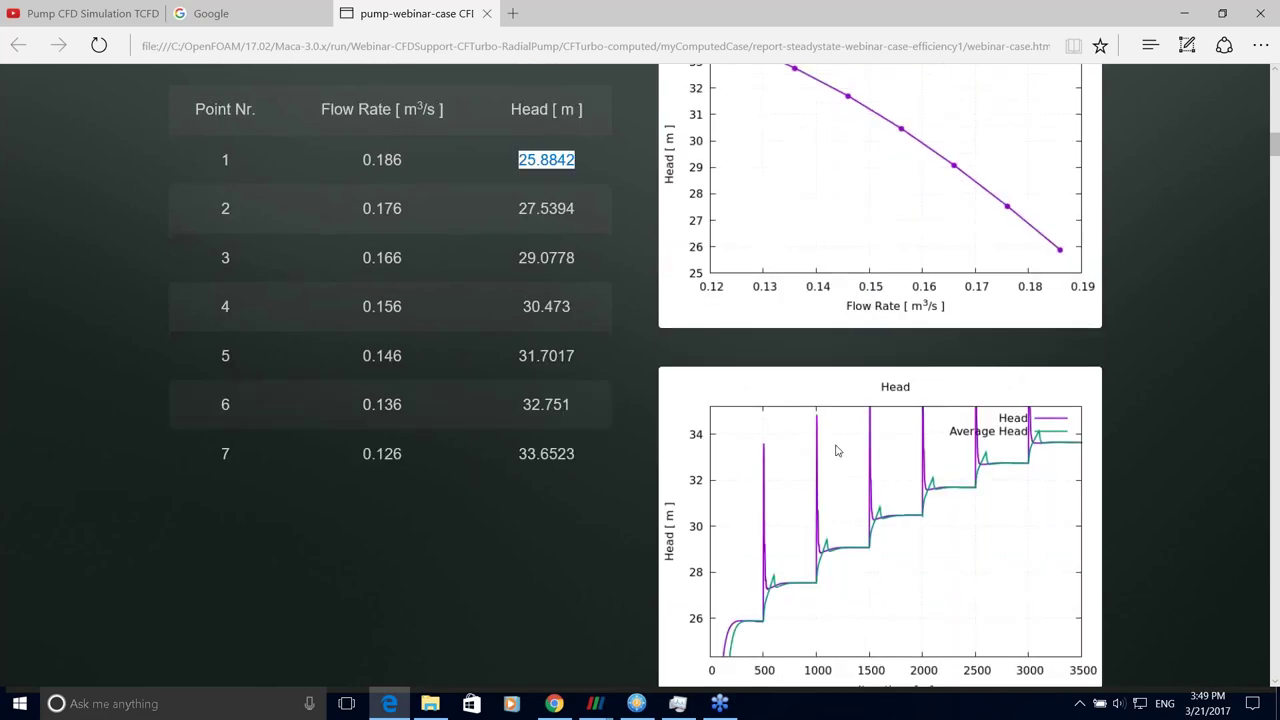
# - Examine the Efficiency section's table per point, the Flow Rate vs. Efficiency curve and the efficiency convergence plot
pyautogui.scroll(-5, 838, 451)
pyautogui.scroll(1, 569, 391)
pyautogui.scroll(-3, 568, 393)
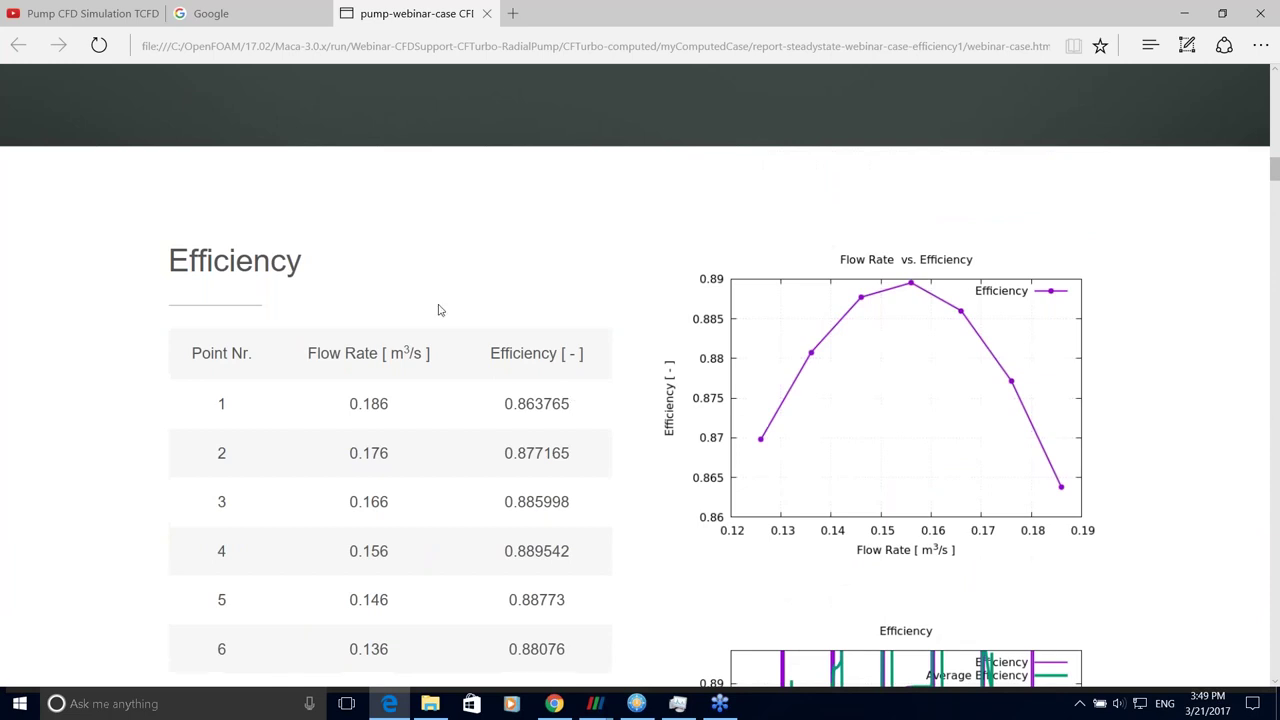
pyautogui.scroll(-1, 342, 280)
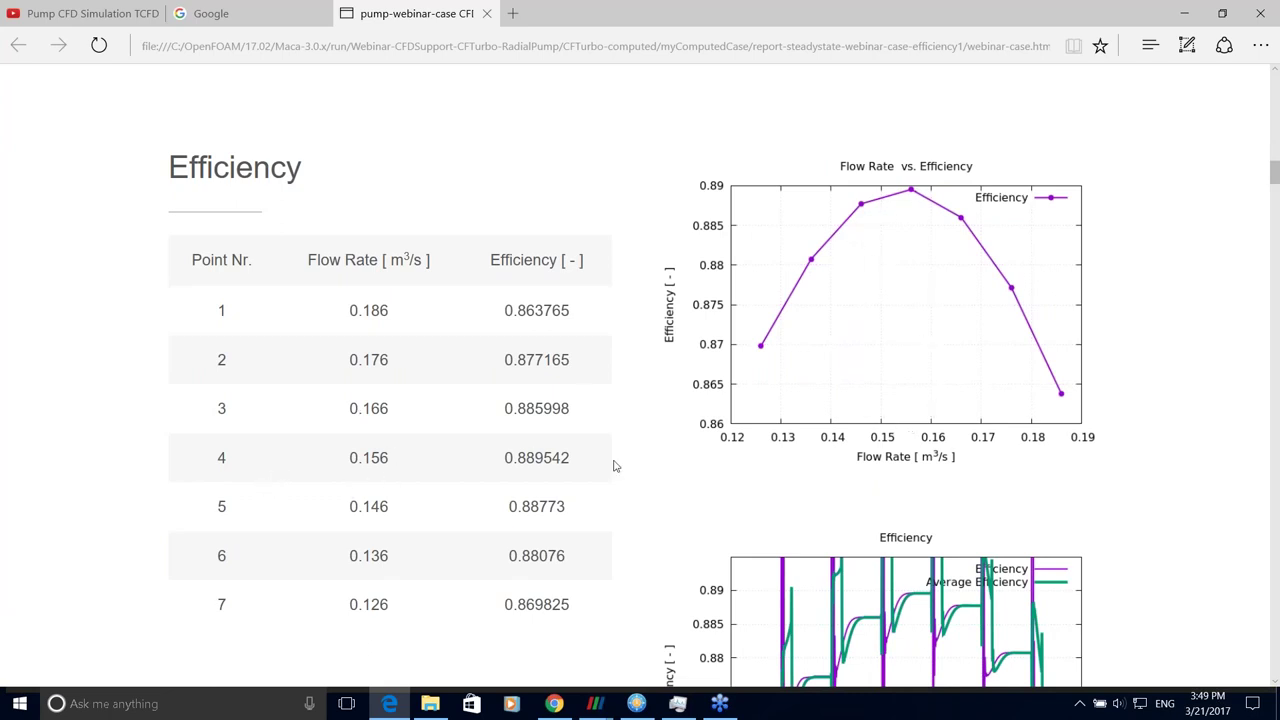
pyautogui.scroll(-1, 574, 405)
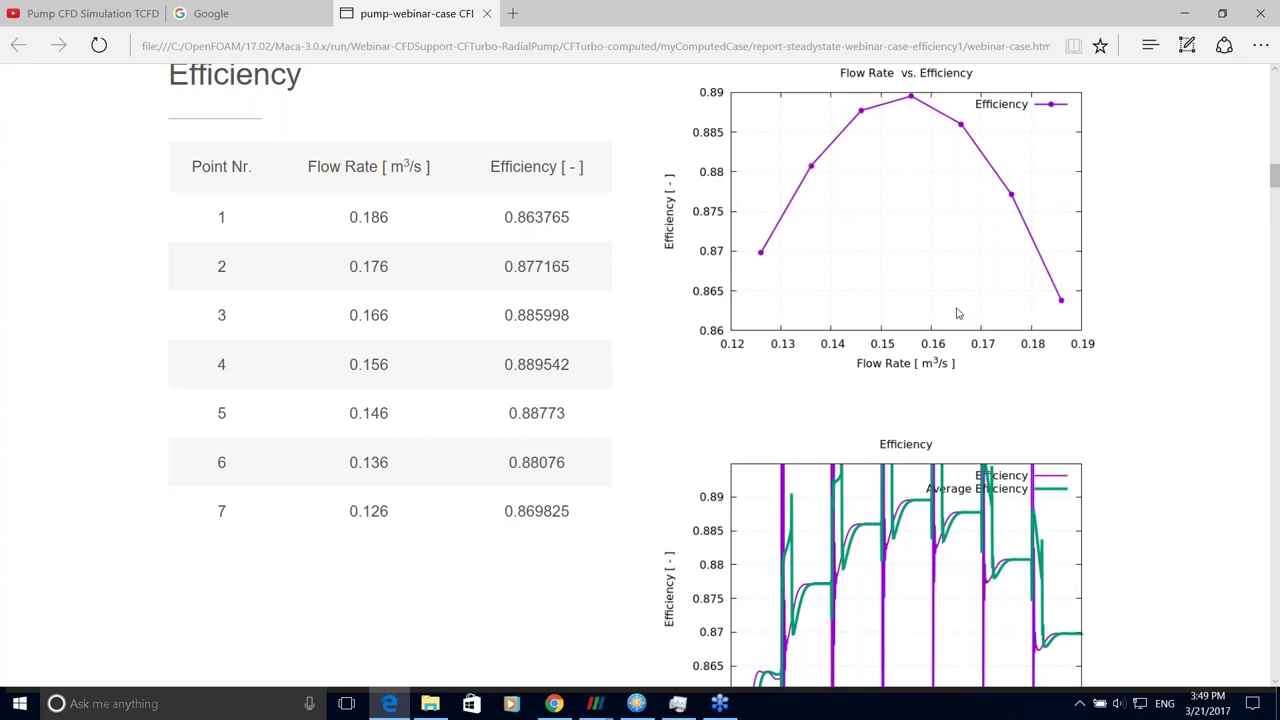
pyautogui.scroll(-2, 925, 320)
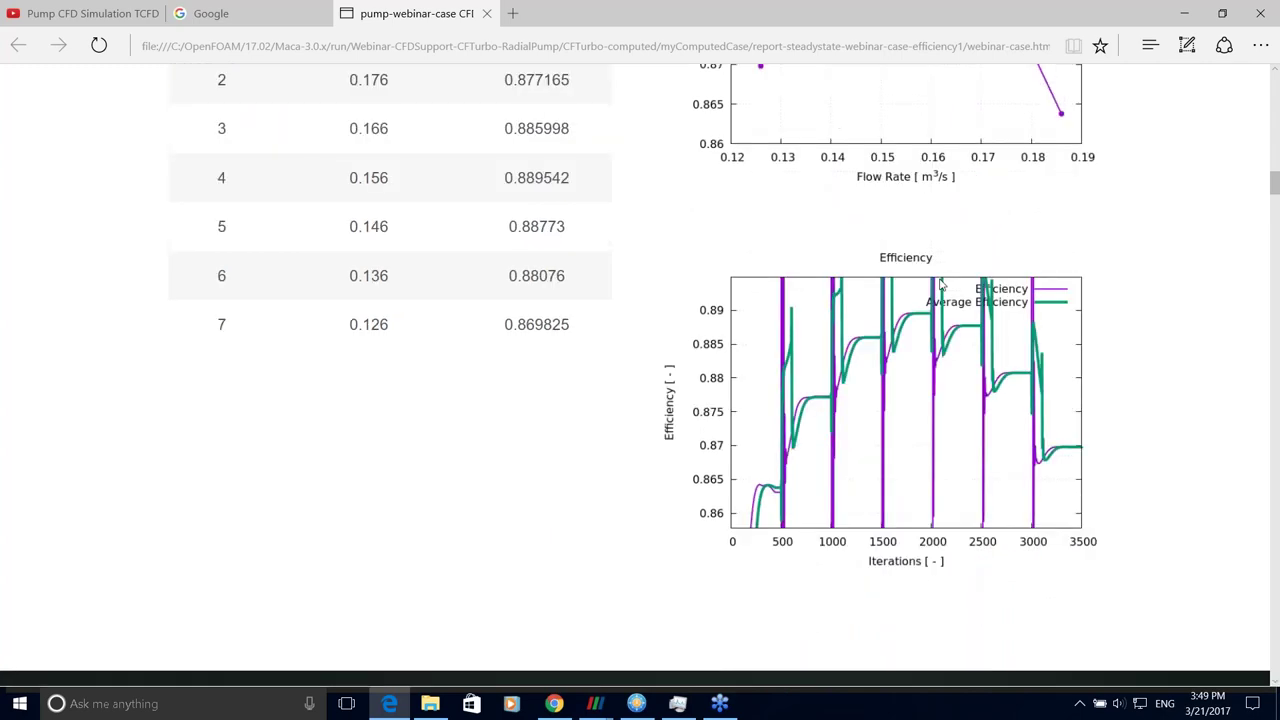
pyautogui.scroll(2, 850, 370)
pyautogui.scroll(-4, 900, 409)
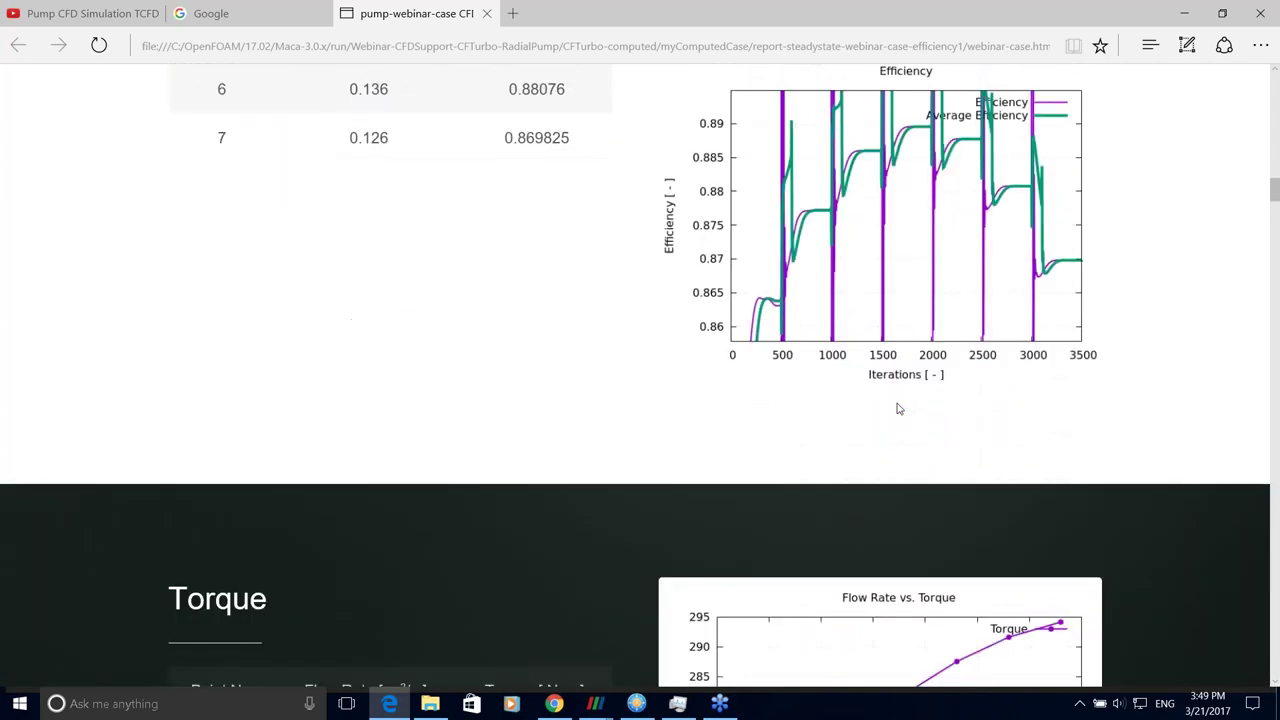
# - Examine the Torque section's table, the Flow Rate vs. Torque curve and the torque plot over the iterations
pyautogui.scroll(-5, 898, 408)
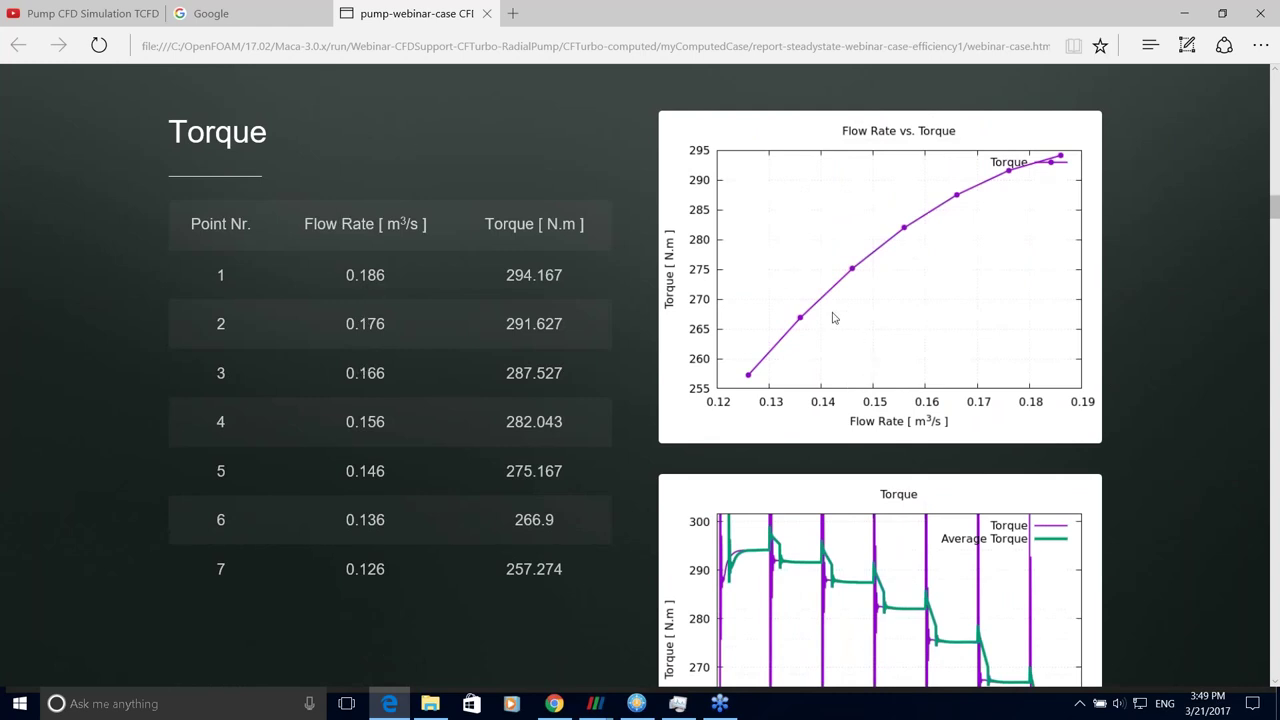
pyautogui.scroll(-1, 845, 309)
pyautogui.scroll(-1, 850, 340)
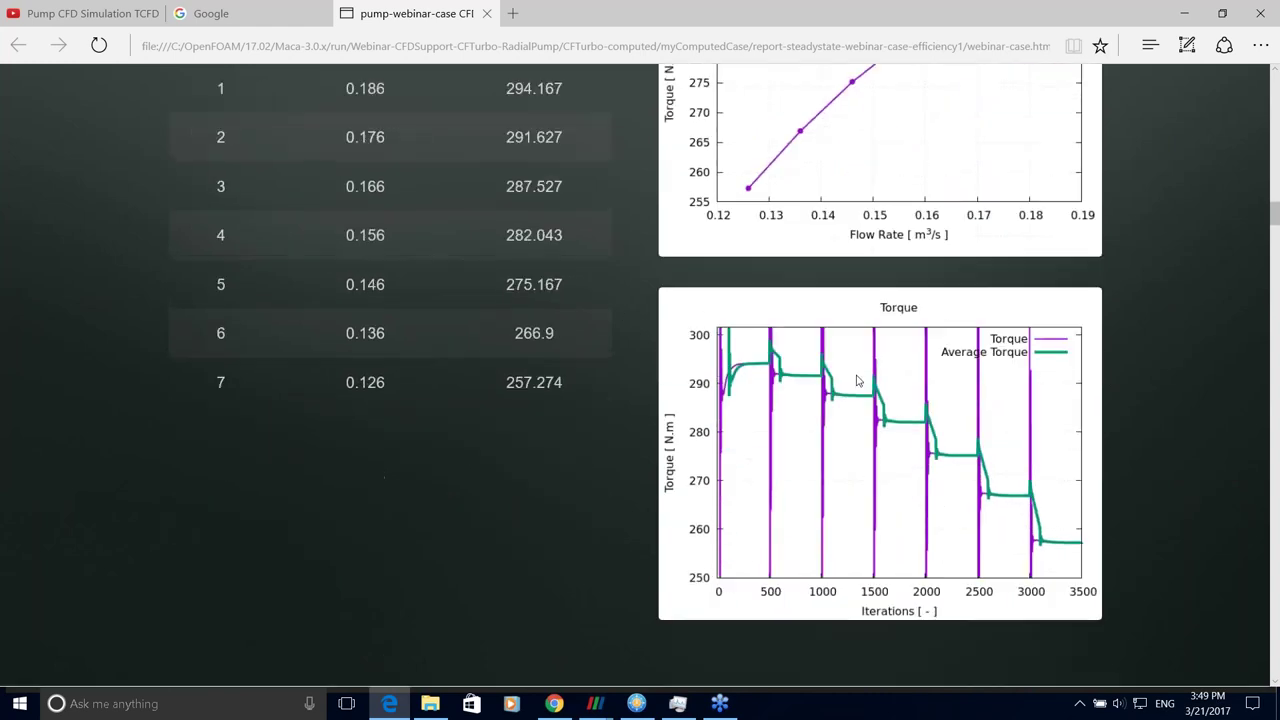
pyautogui.scroll(-2, 857, 381)
pyautogui.scroll(-1, 887, 331)
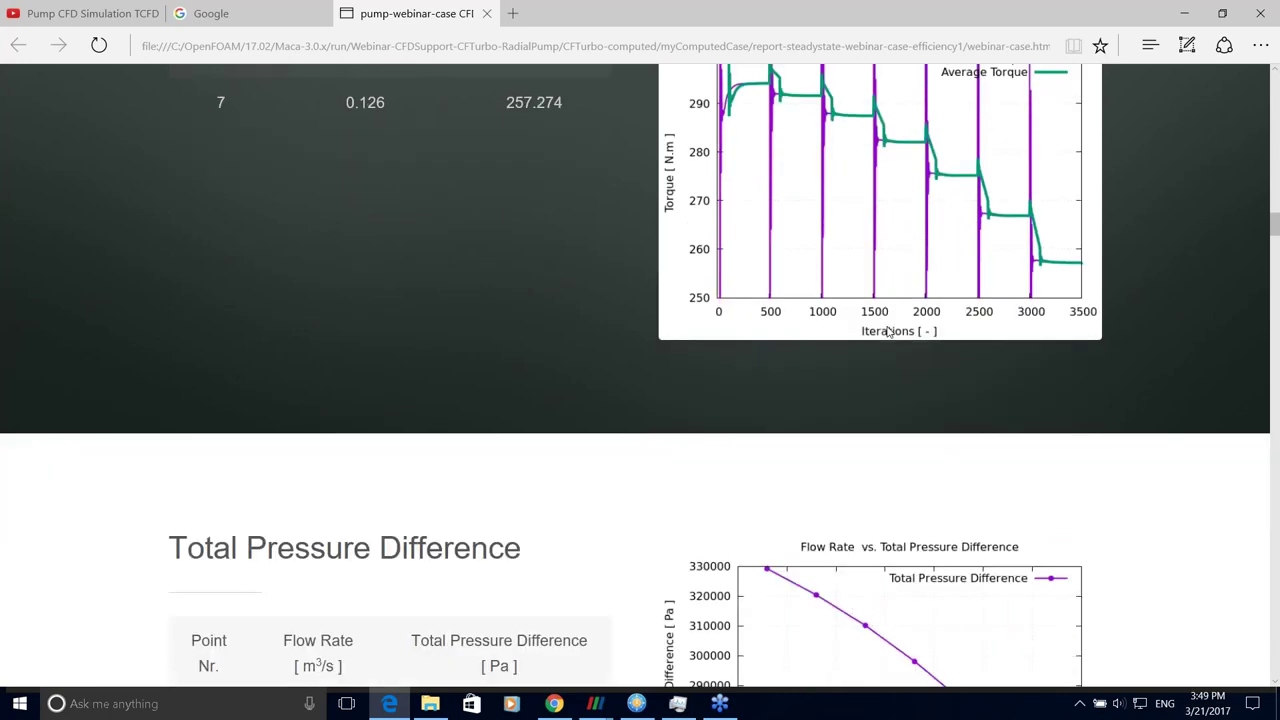
# - Examine the Total Pressure Difference and Total Pressure per Interfaces sections with their tables and plots
pyautogui.scroll(-2, 887, 331)
pyautogui.scroll(-2, 887, 331)
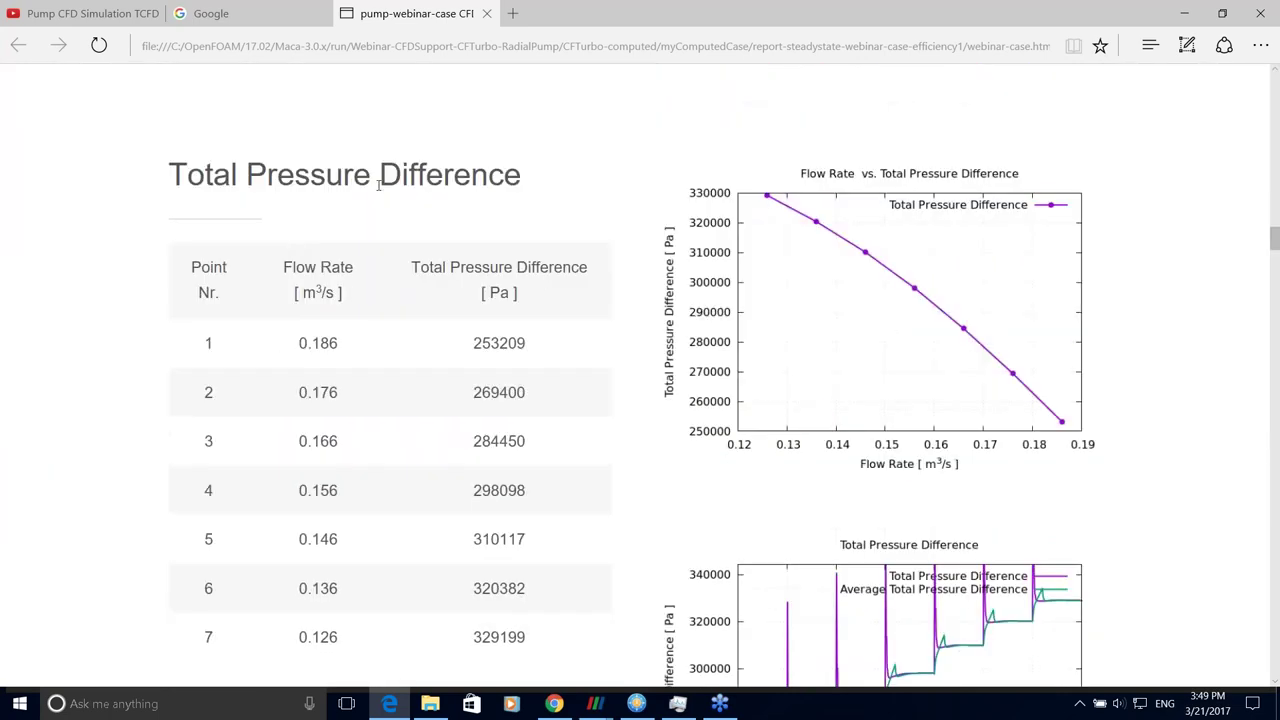
pyautogui.scroll(-1, 604, 246)
pyautogui.scroll(-8, 604, 246)
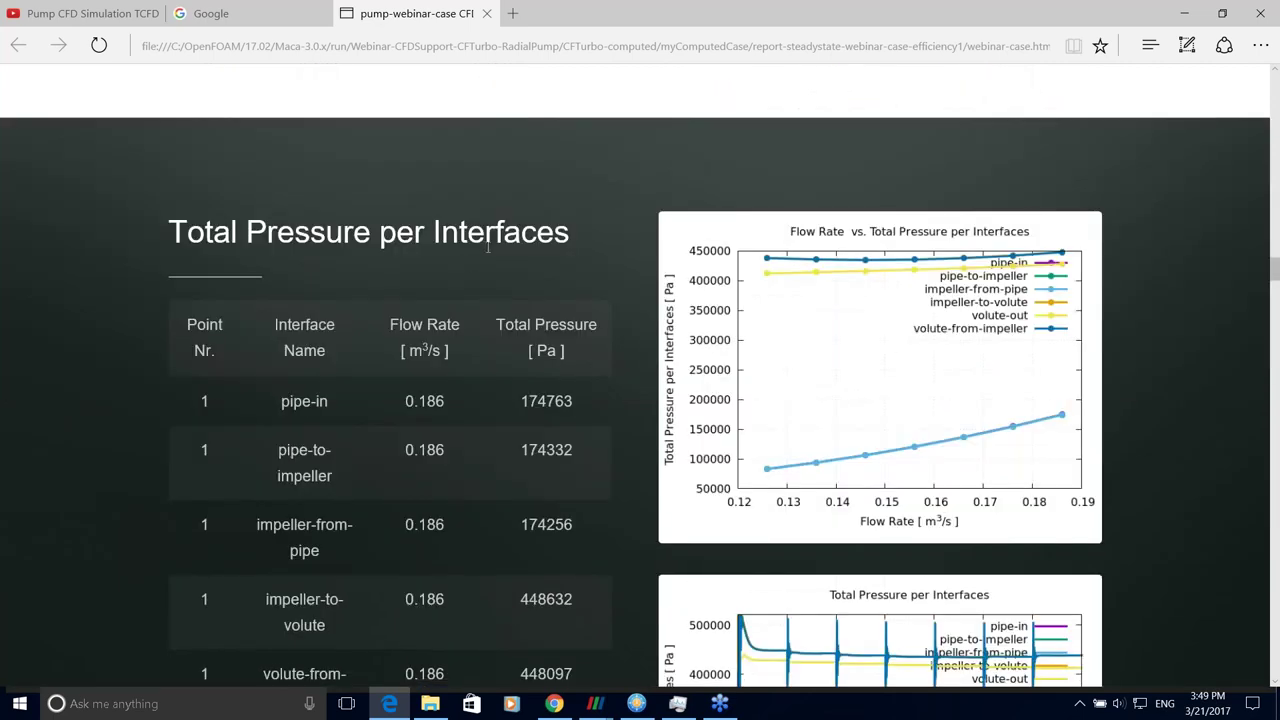
pyautogui.scroll(-1, 488, 250)
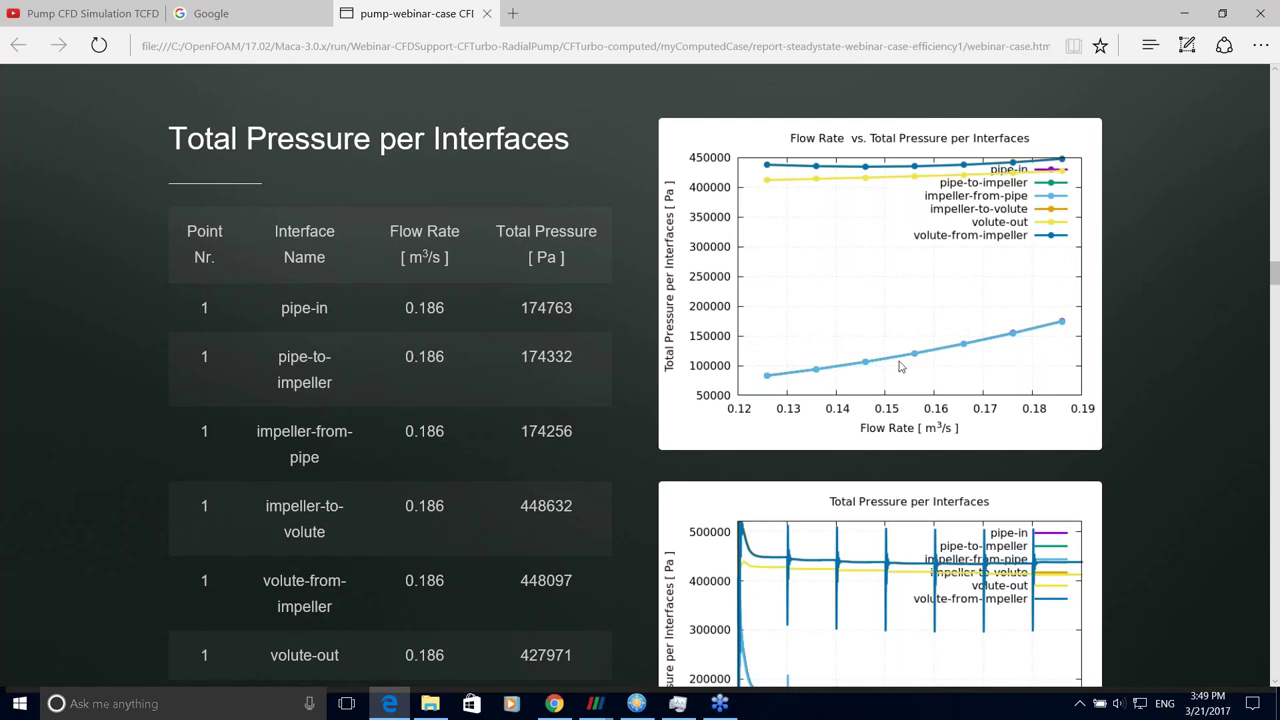
pyautogui.scroll(-1, 901, 364)
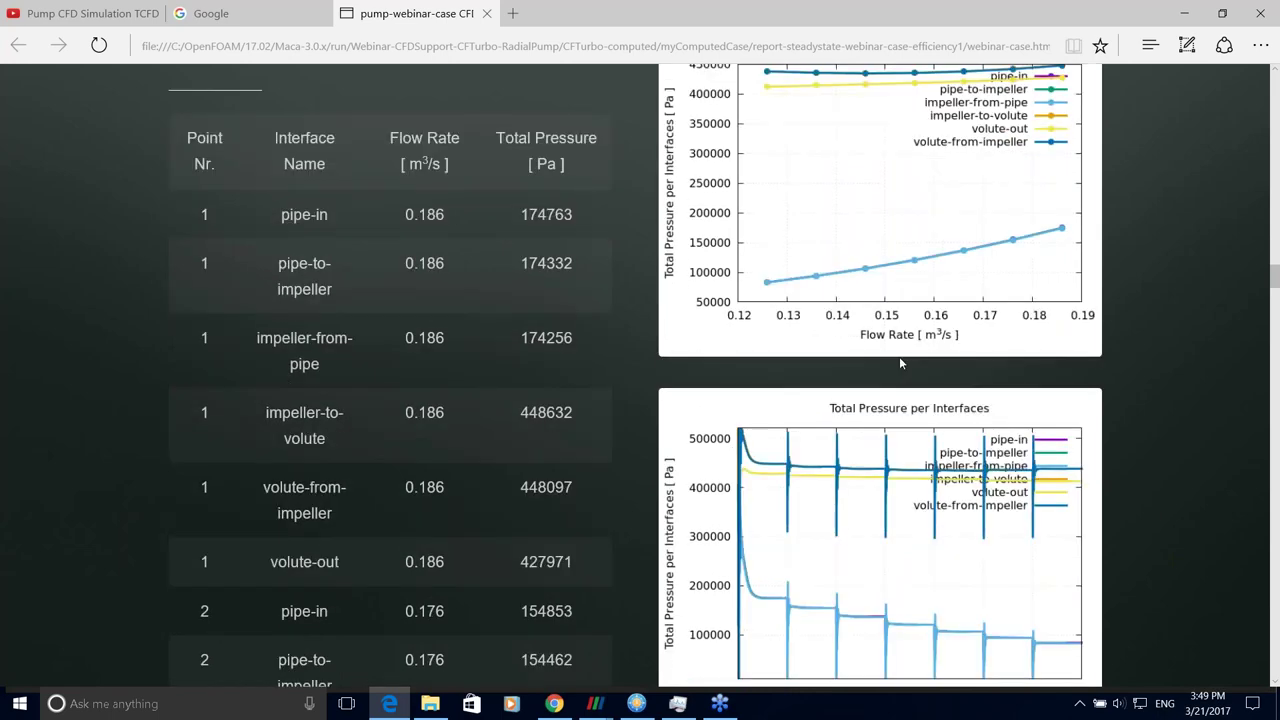
pyautogui.scroll(-1, 899, 364)
pyautogui.scroll(-20, 903, 383)
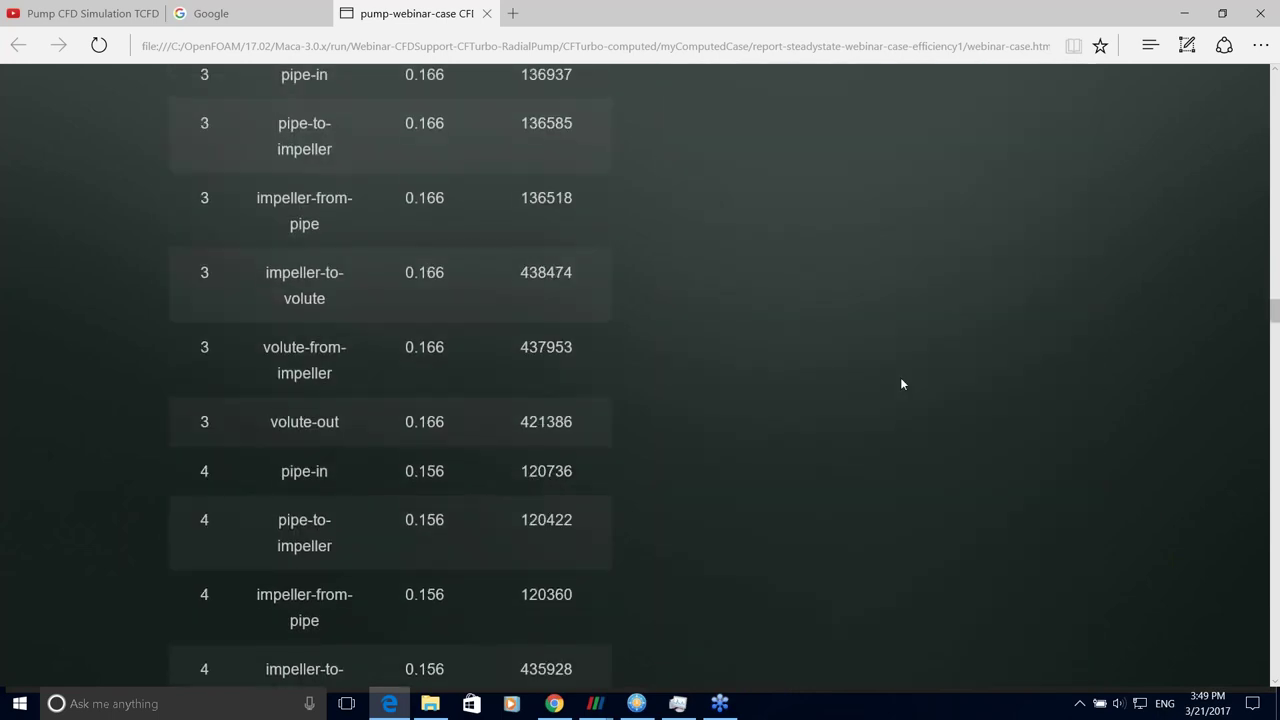
# - Examine the Velocity Magnitude per Interfaces and the Circumferential and Meridional Angle sections with their tables and plots
pyautogui.scroll(2, 900, 377)
pyautogui.scroll(-1, 263, 391)
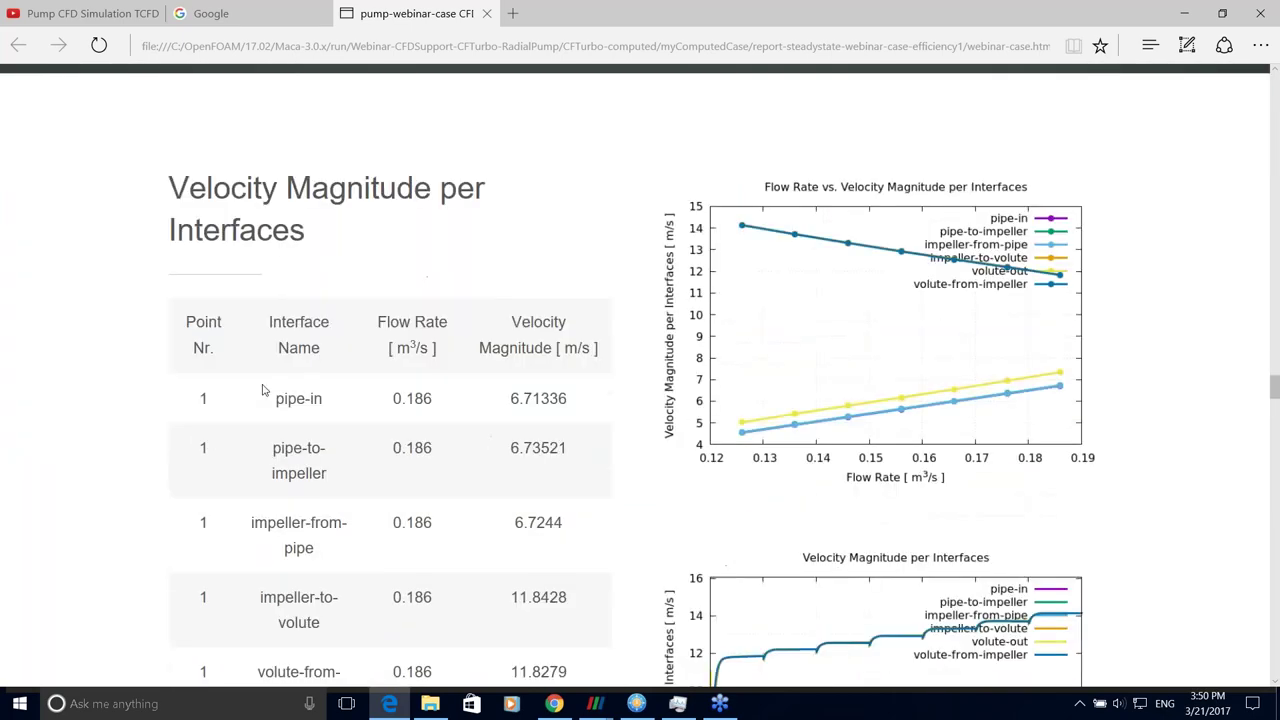
pyautogui.scroll(-3, 467, 240)
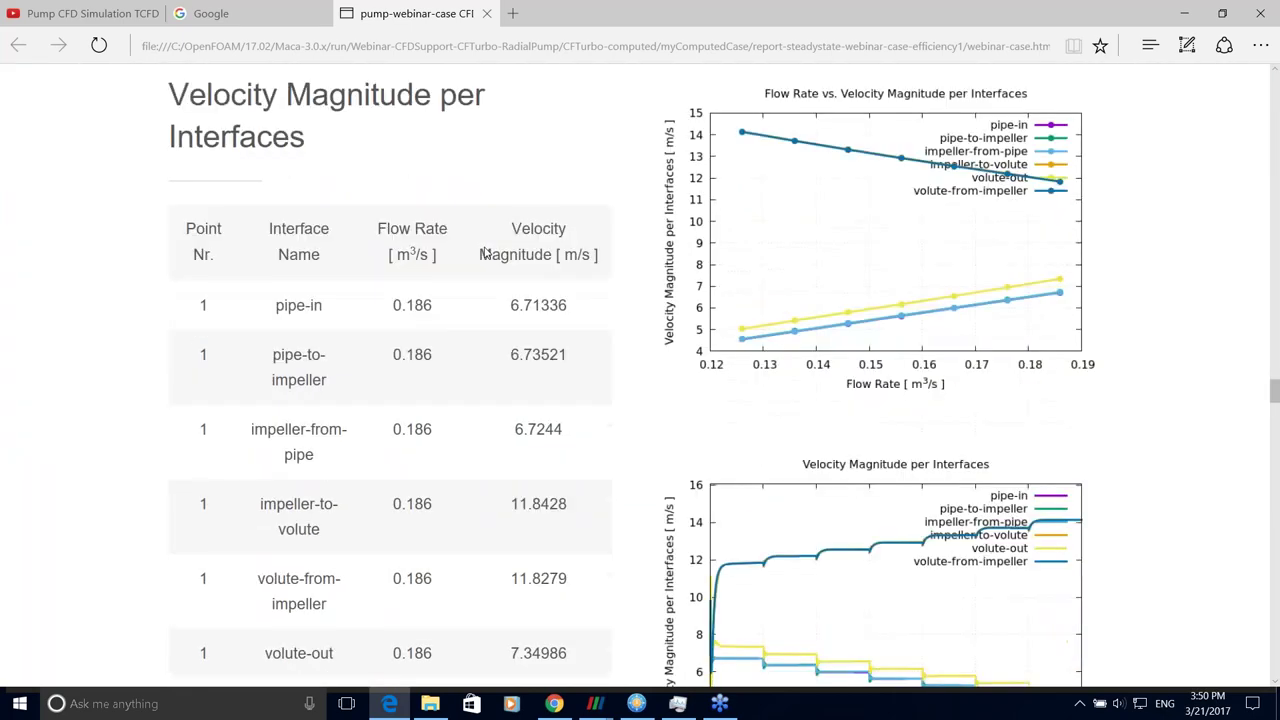
pyautogui.scroll(-15, 484, 253)
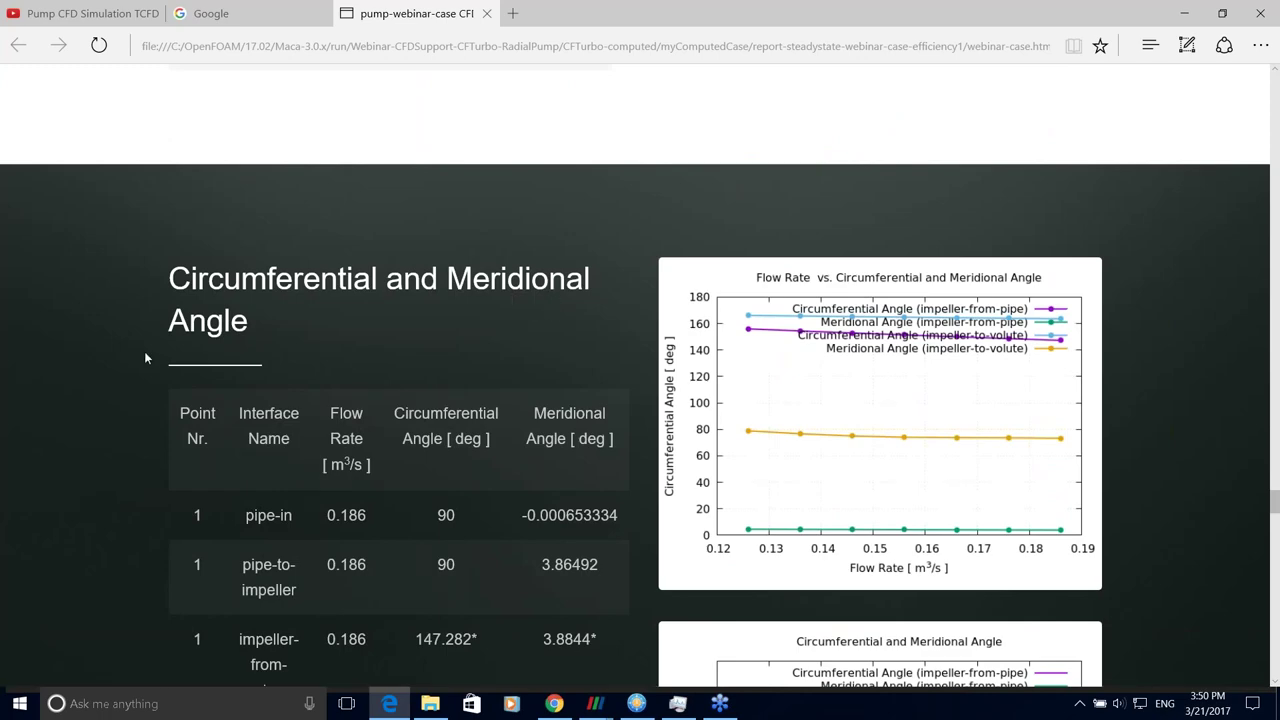
pyautogui.scroll(-1, 520, 352)
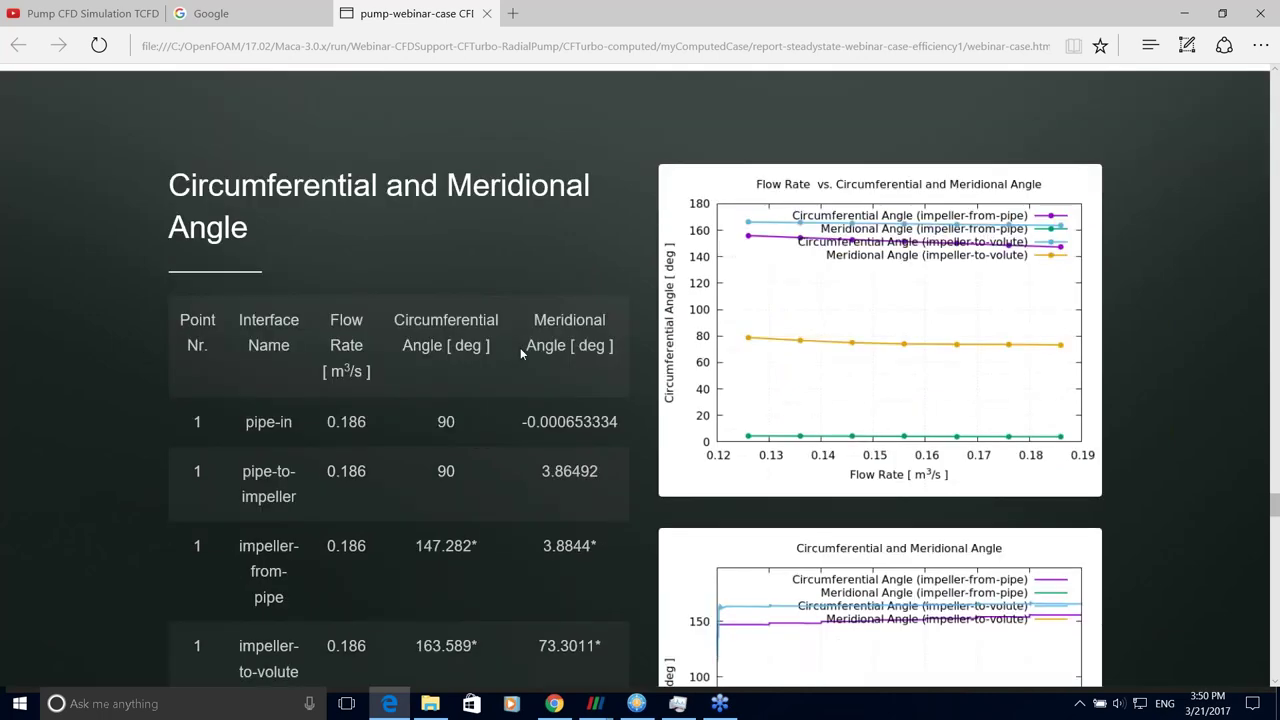
pyautogui.scroll(-6, 520, 352)
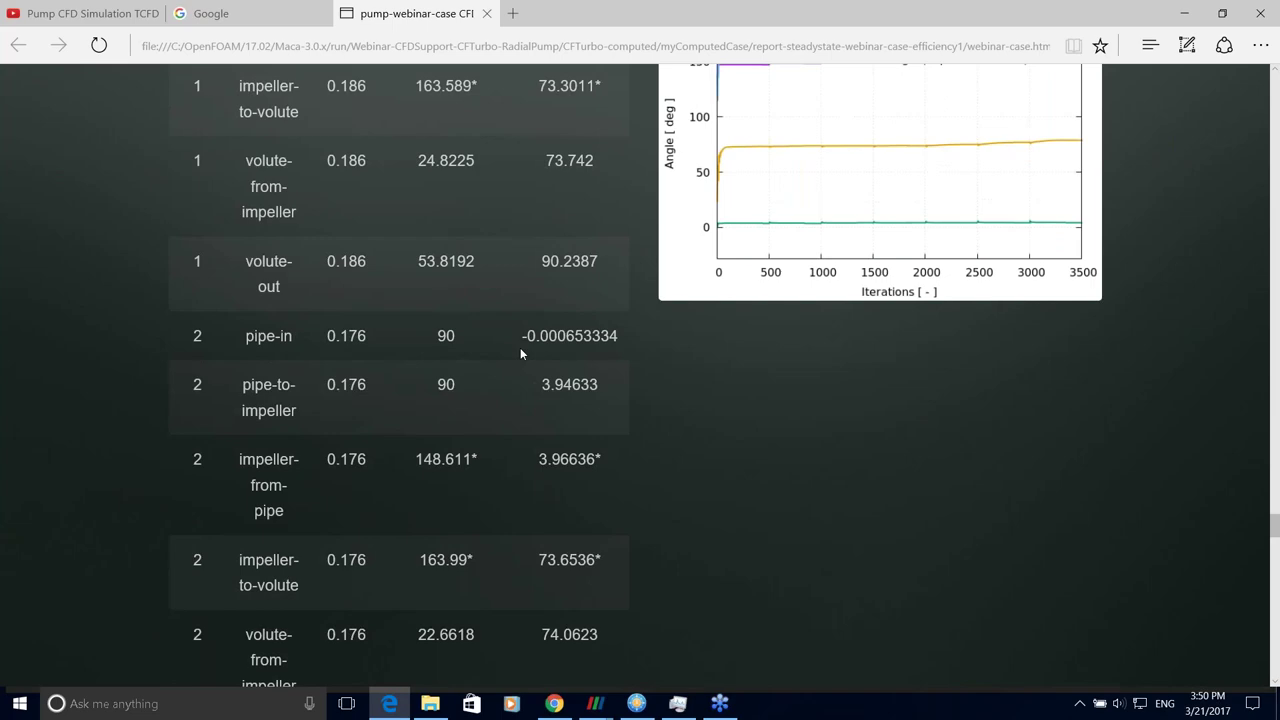
pyautogui.scroll(-16, 520, 352)
pyautogui.scroll(-18, 520, 352)
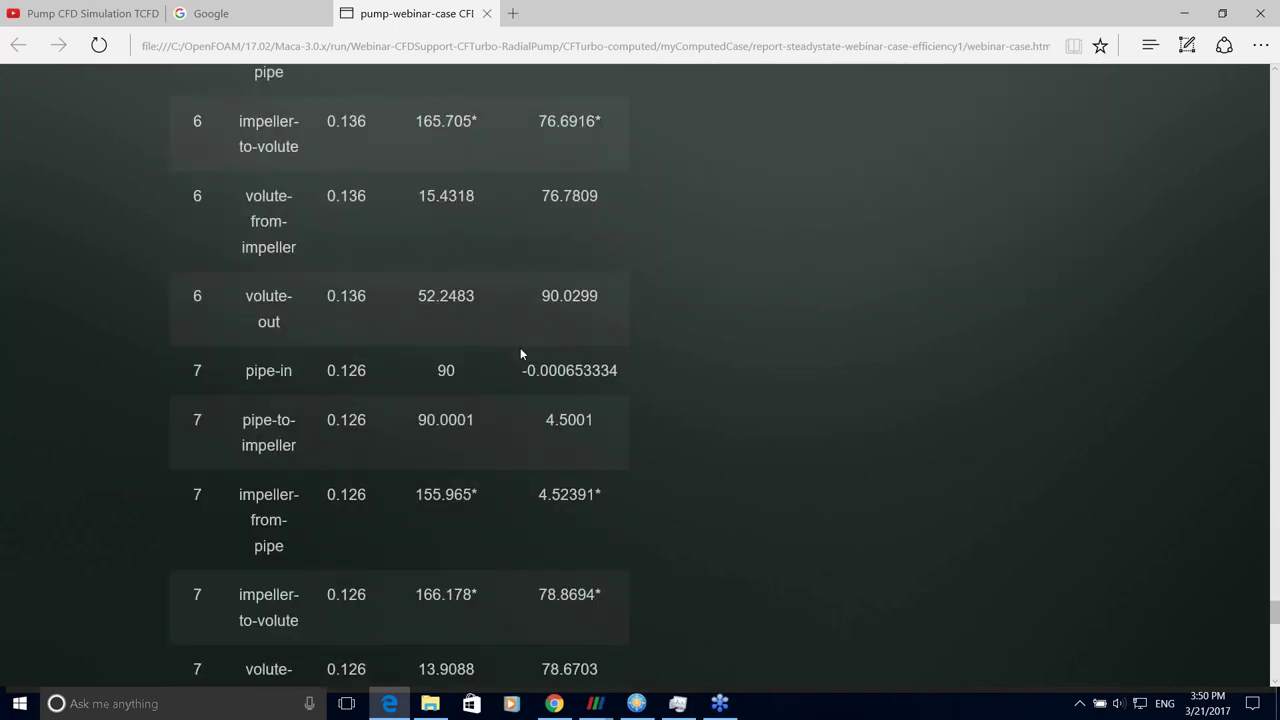
# - Examine the Cavitation Risk section's cavitating volume table, its flow rate curve and its plot over the iterations
pyautogui.scroll(-1, 520, 352)
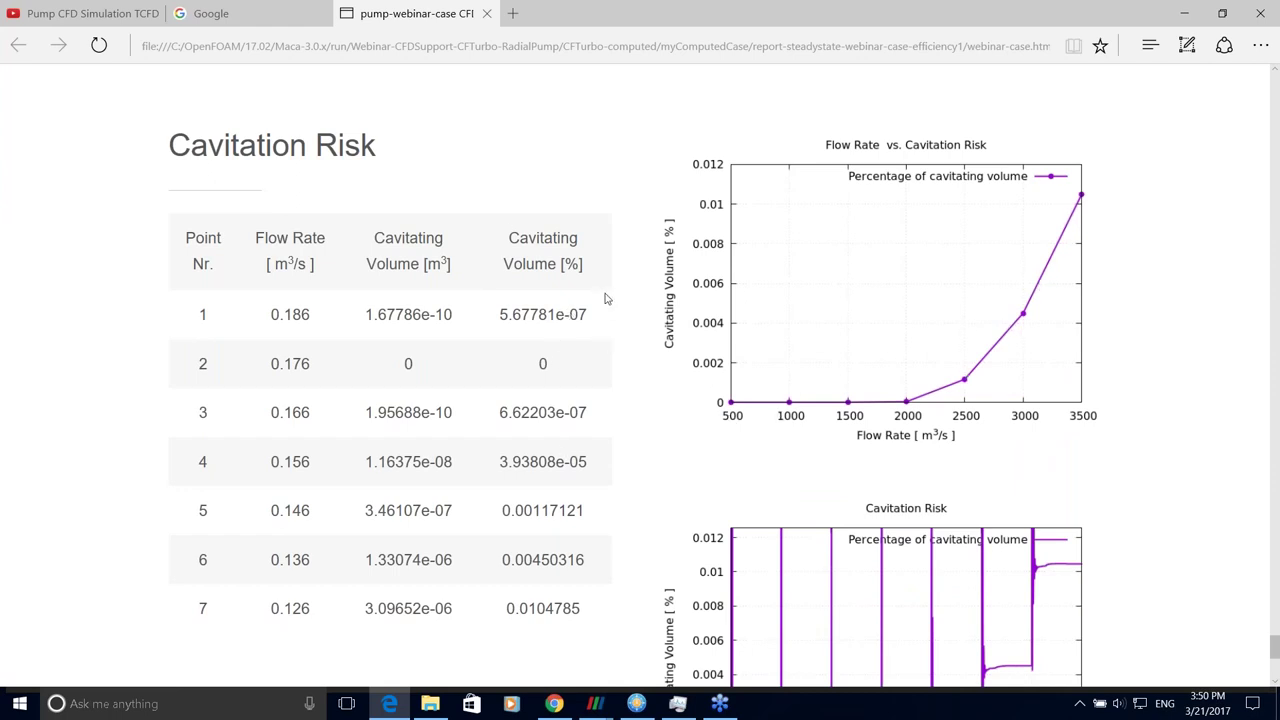
pyautogui.scroll(-1, 600, 329)
pyautogui.scroll(1, 431, 350)
pyautogui.scroll(-3, 828, 303)
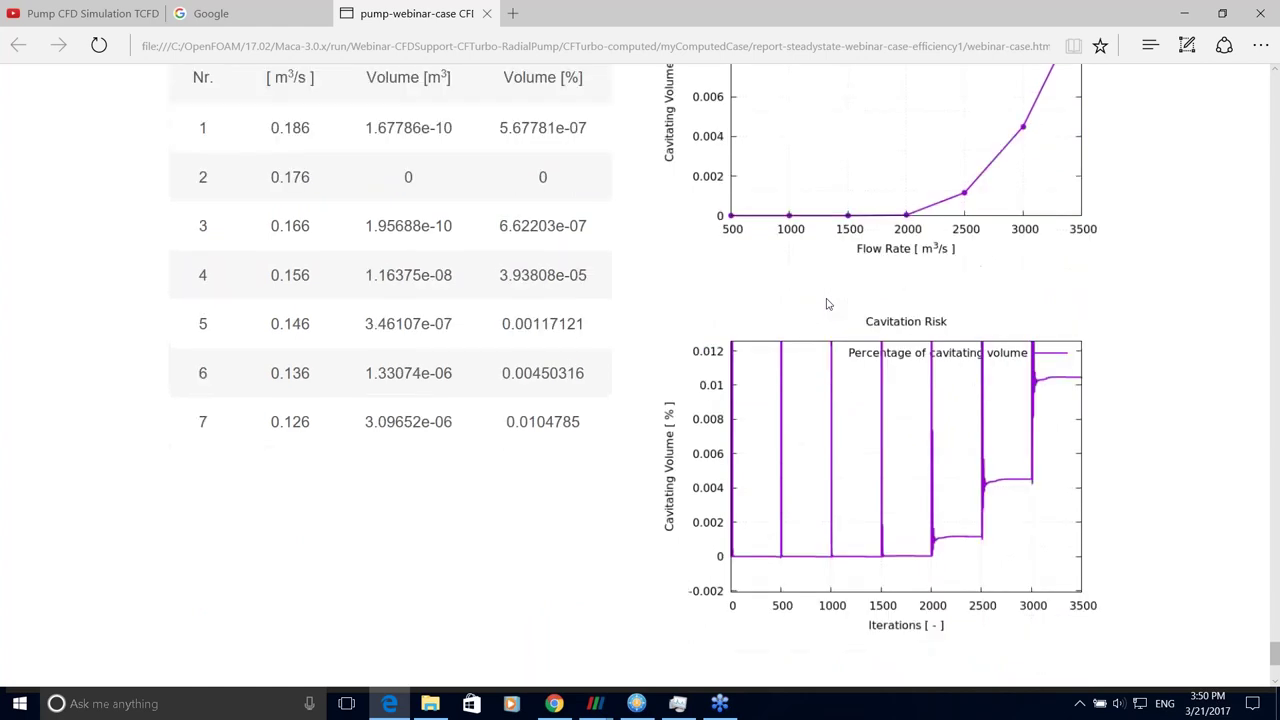
pyautogui.scroll(7, 835, 315)
pyautogui.scroll(5, 846, 326)
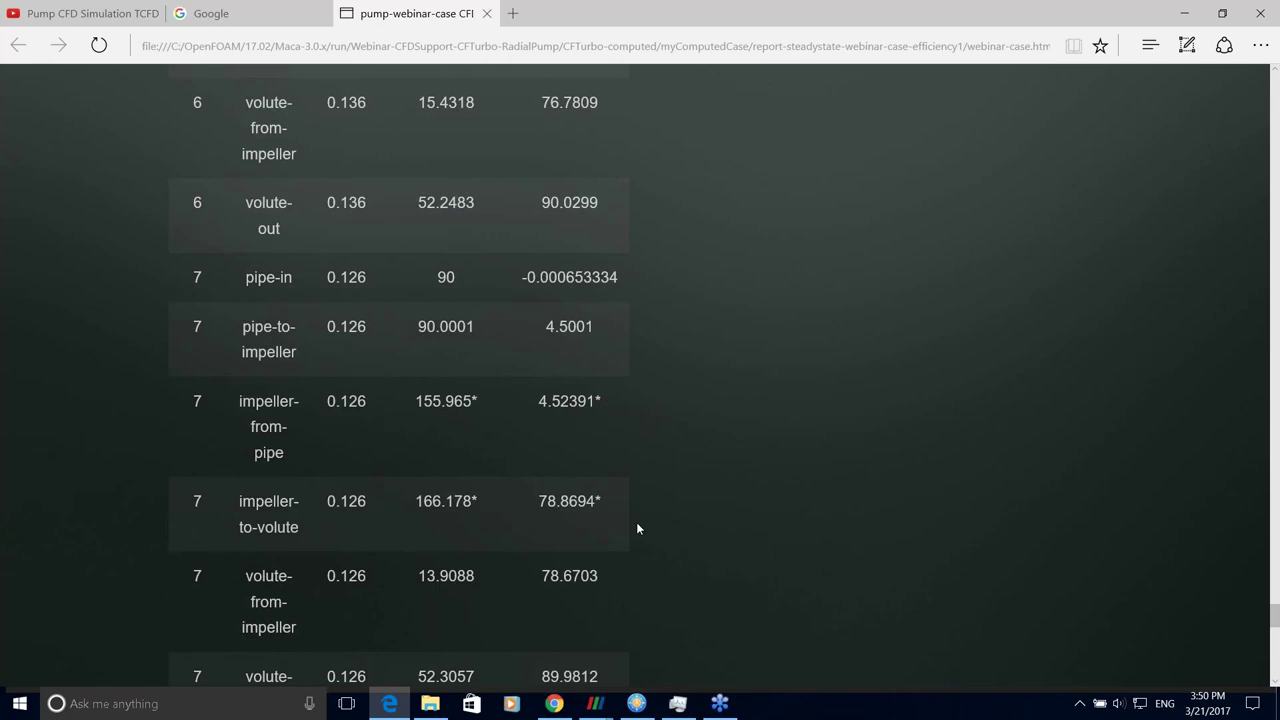
# - Switch to FreeCommander, go up to the myComputedCase folder and open case.foam in ParaView
pyautogui.moveTo(636, 703)
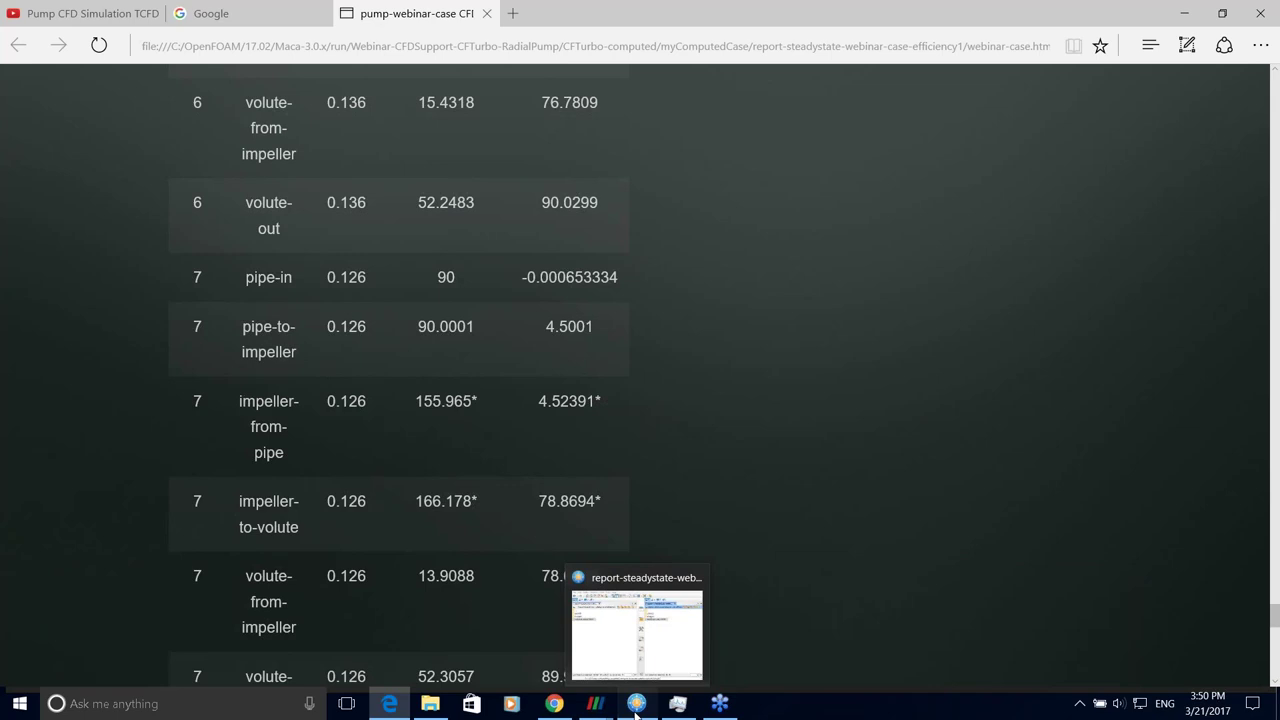
pyautogui.click(636, 703)
pyautogui.doubleClick(688, 202)
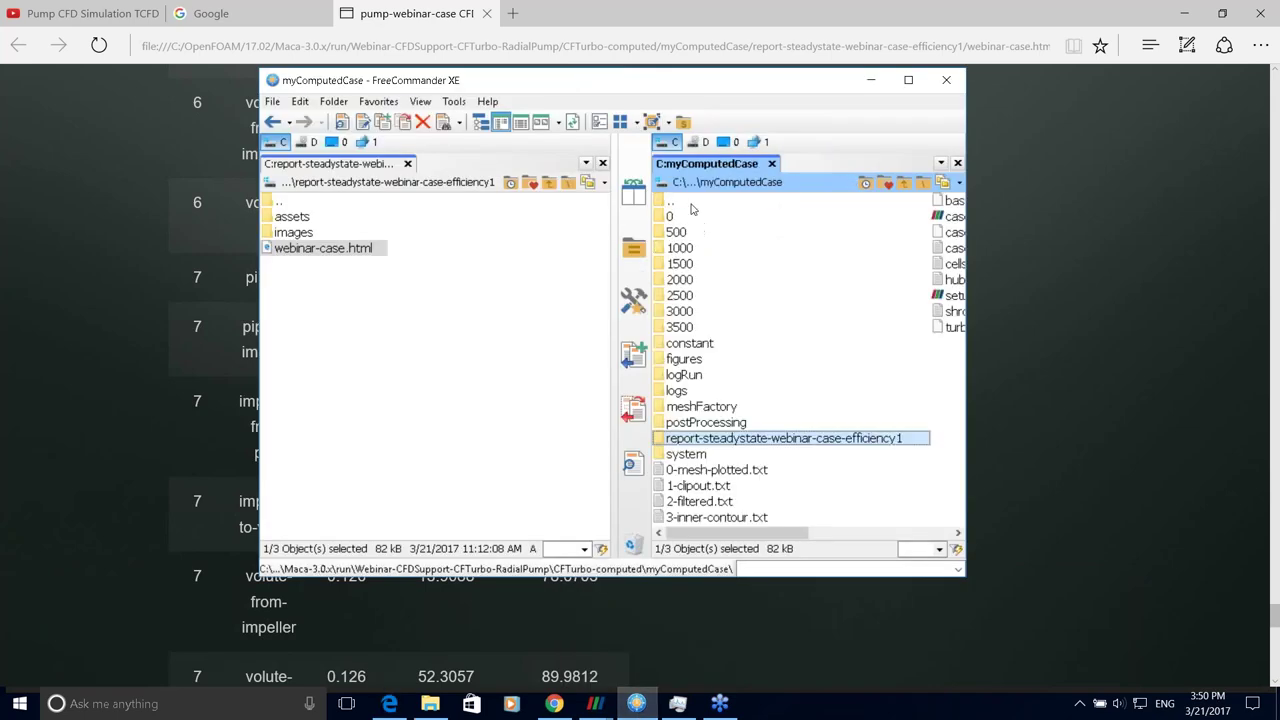
pyautogui.scroll(-3, 750, 300)
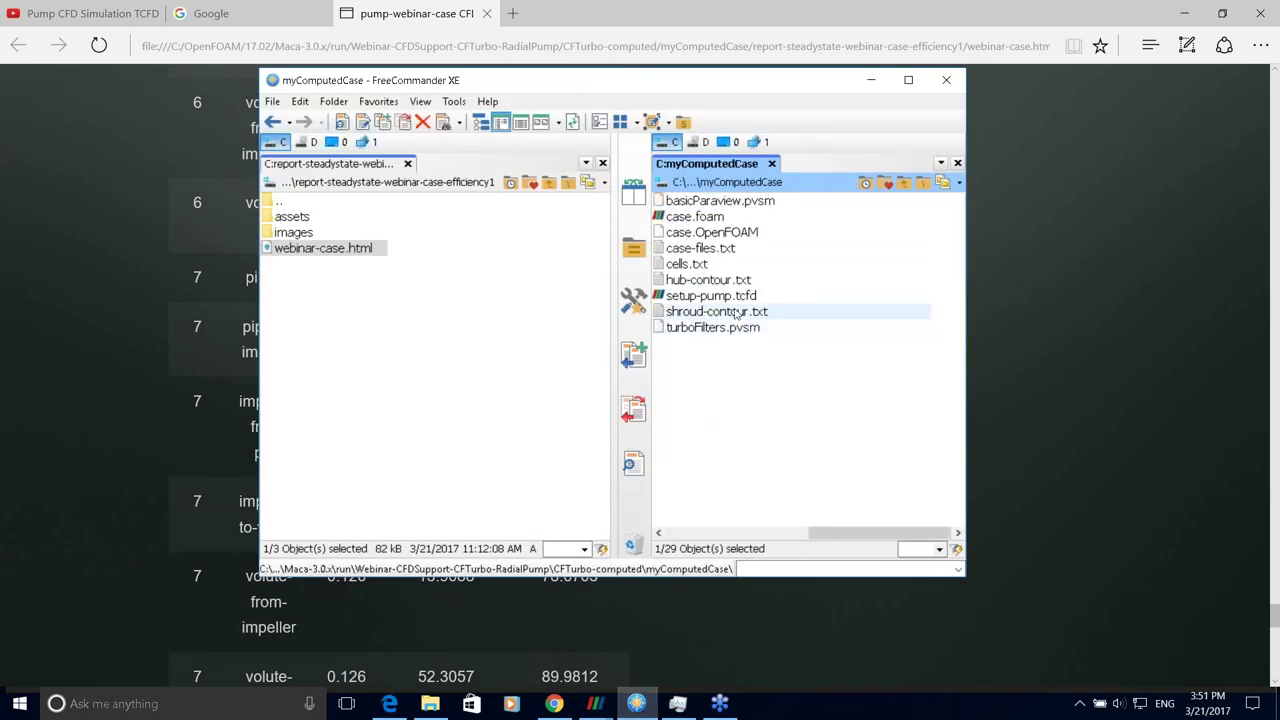
pyautogui.doubleClick(700, 217)
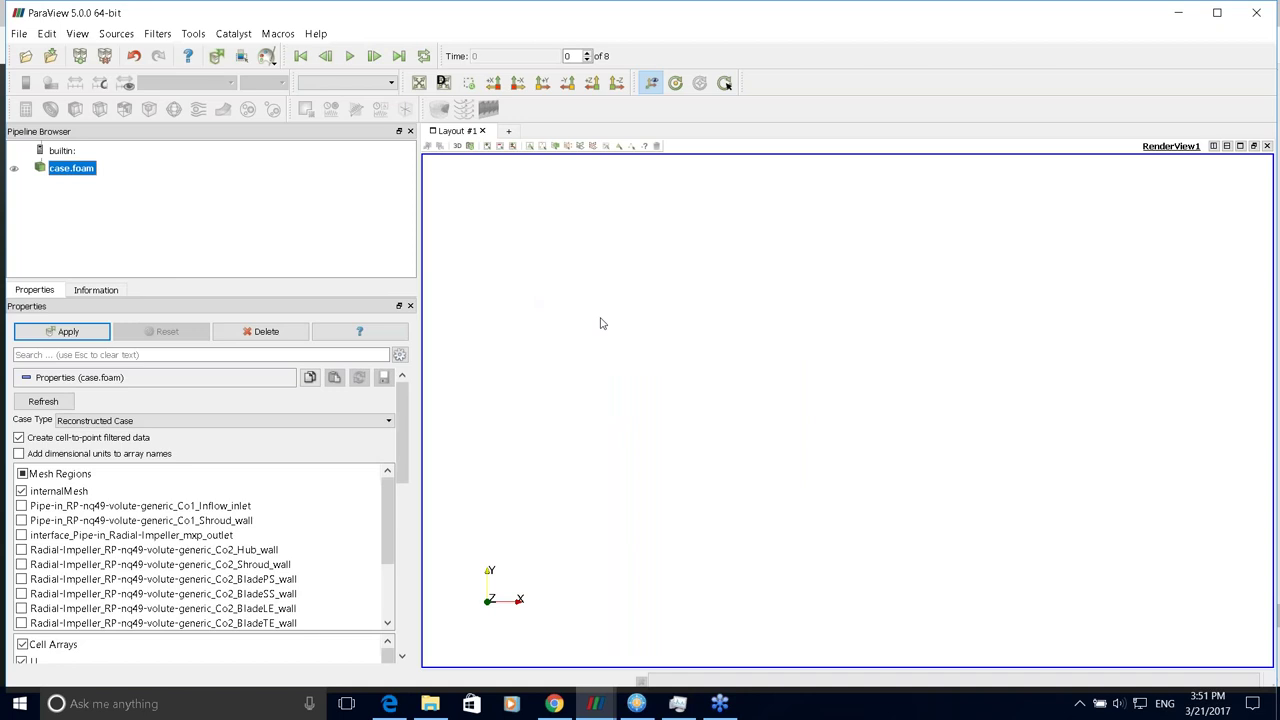
# - Switch to the ParaView window with four render views and inspect the pressure on the pump and total pressure on the impeller
pyautogui.click(592, 705)
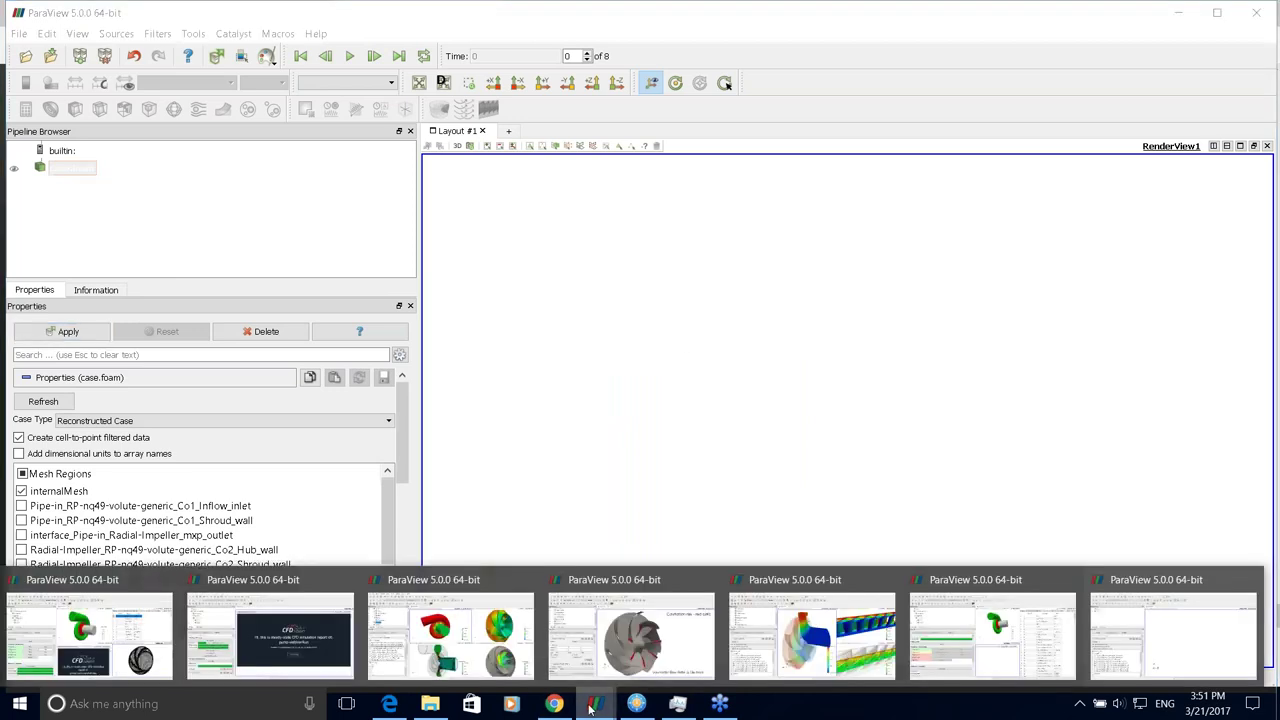
pyautogui.click(462, 636)
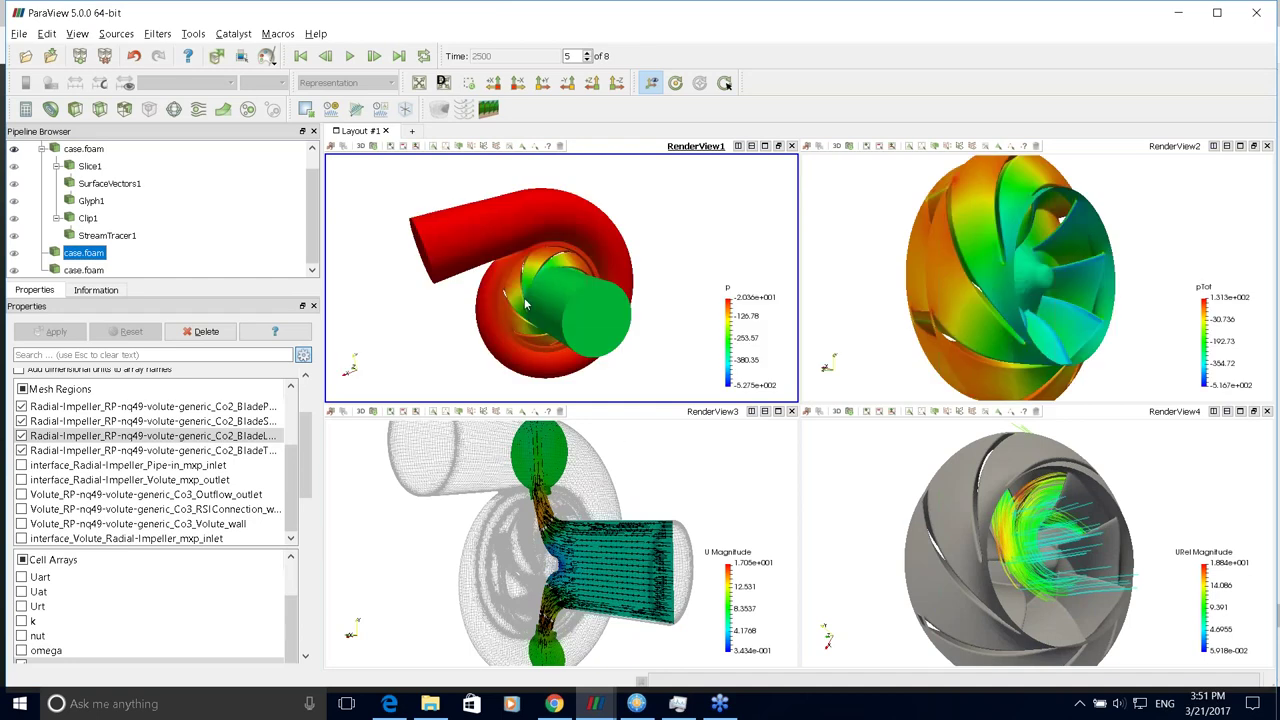
pyautogui.moveTo(521, 279); pyautogui.dragTo(729, 304)
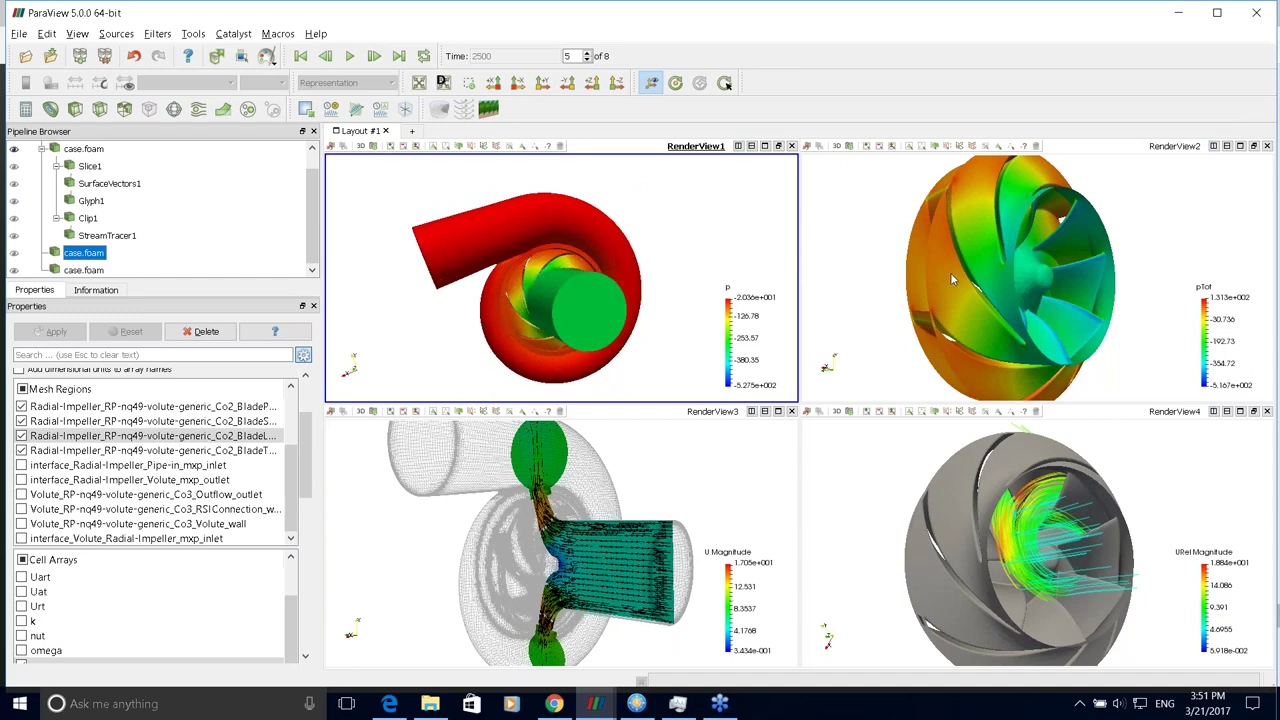
pyautogui.moveTo(952, 278); pyautogui.dragTo(705, 541)
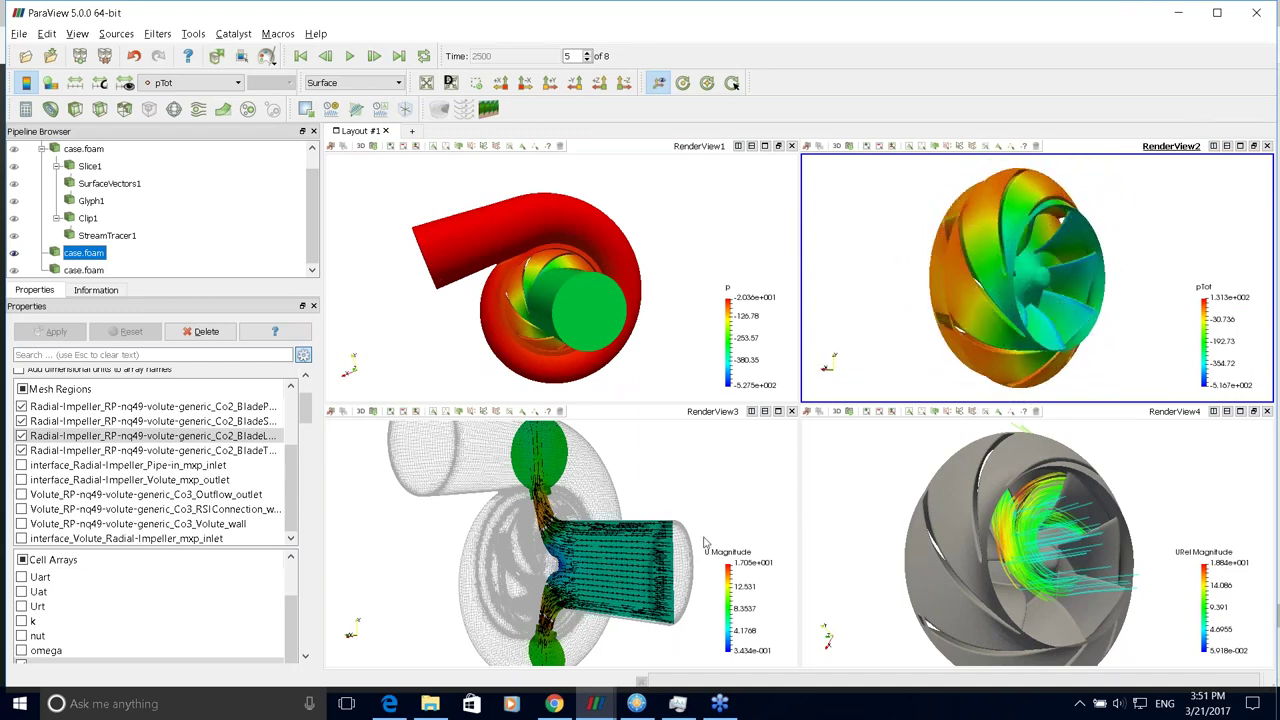
# - Inspect the velocity vectors on the pump's slice in RenderView3 and the relative velocity streamlines in the impeller in RenderView4
pyautogui.moveTo(713, 492); pyautogui.dragTo(690, 477)
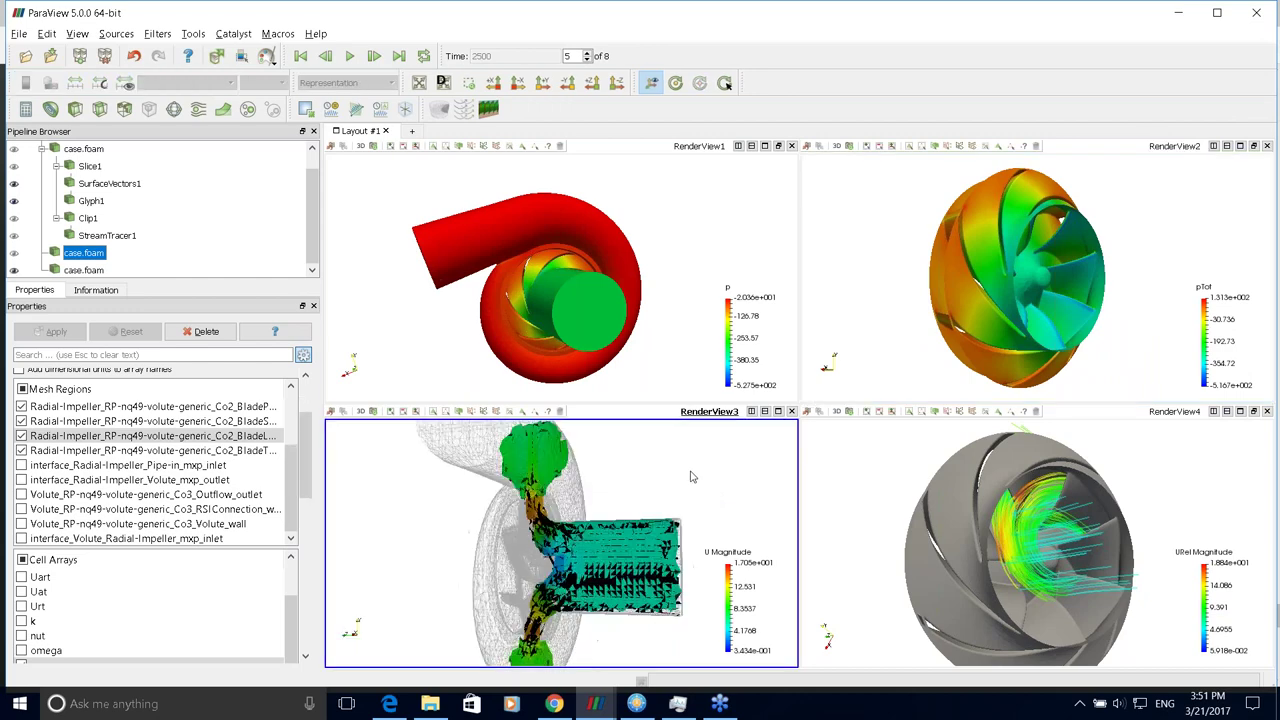
pyautogui.moveTo(689, 476); pyautogui.dragTo(685, 533, button='right')
pyautogui.scroll(-5, 685, 533)
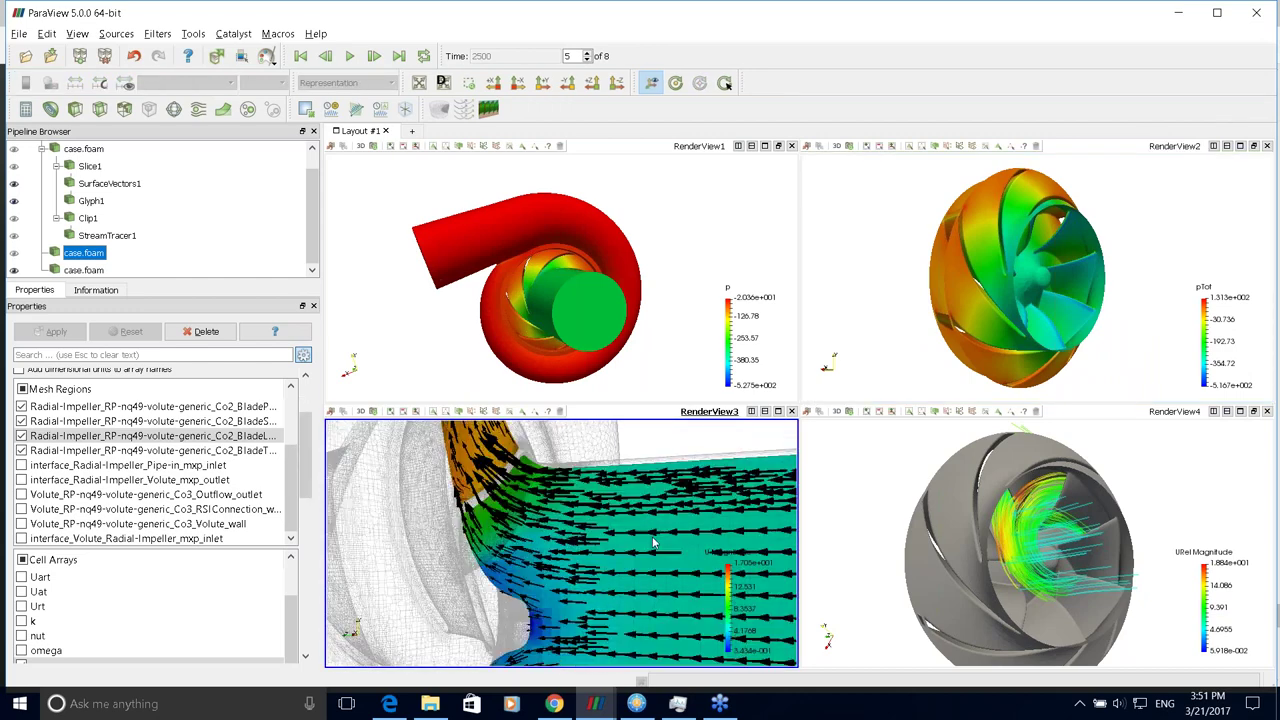
pyautogui.moveTo(650, 540)
pyautogui.mouseDown()
pyautogui.moveTo(669, 552)
pyautogui.moveTo(656, 562)
pyautogui.moveTo(613, 556)
pyautogui.moveTo(652, 561)
pyautogui.mouseUp()
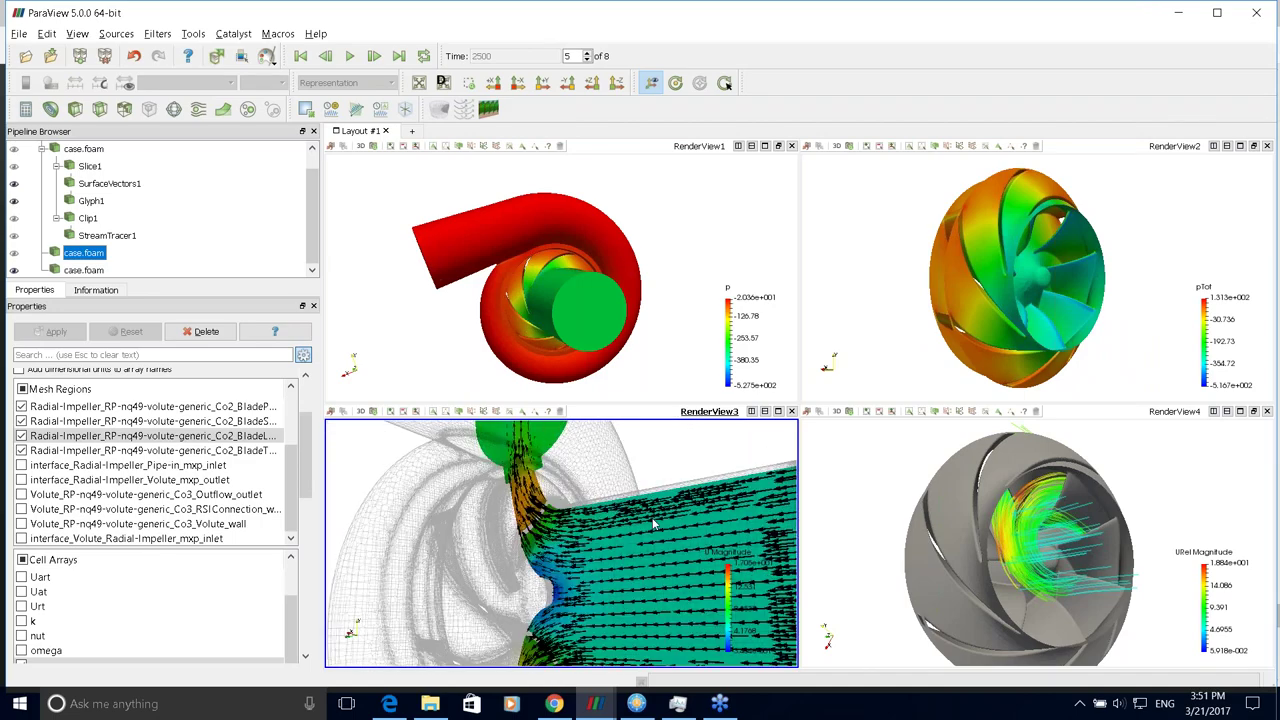
pyautogui.scroll(-5, 652, 524)
pyautogui.moveTo(918, 542); pyautogui.dragTo(950, 540)
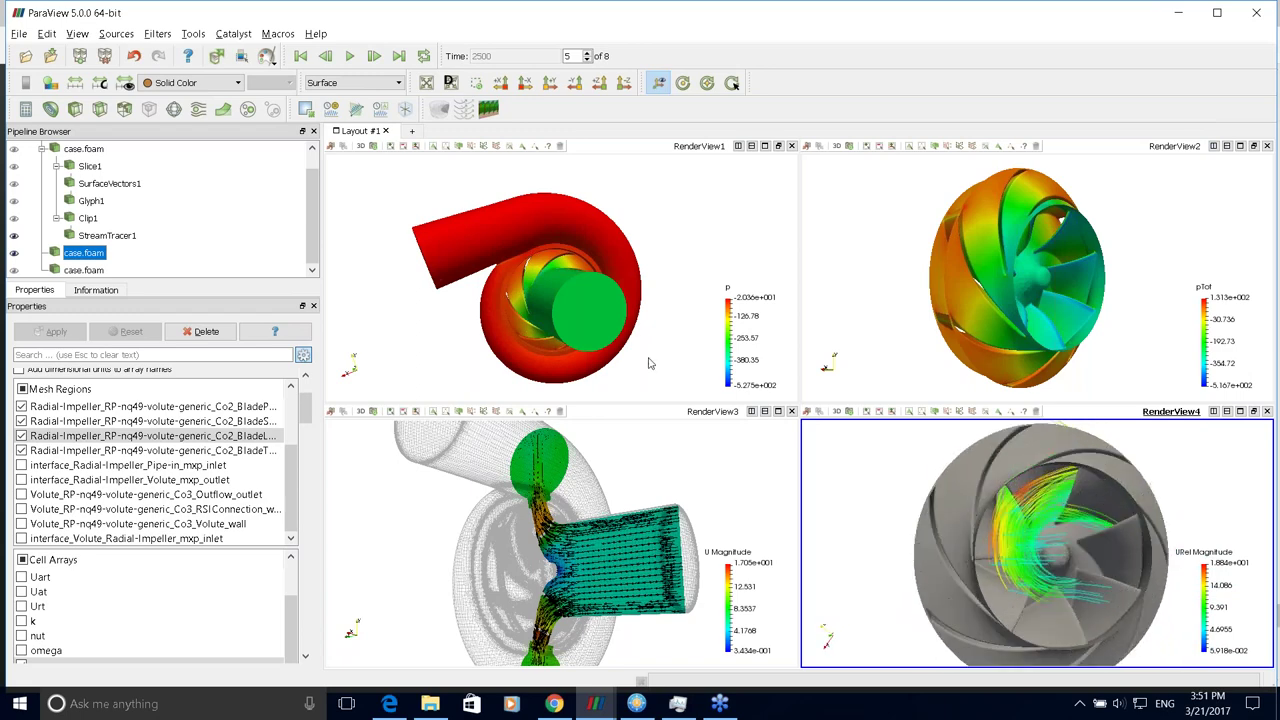
# - Switch to the ParaView window with the TurboUnwrap results and inspect the meridional average of total pressure in RenderView1
pyautogui.click(156, 33)
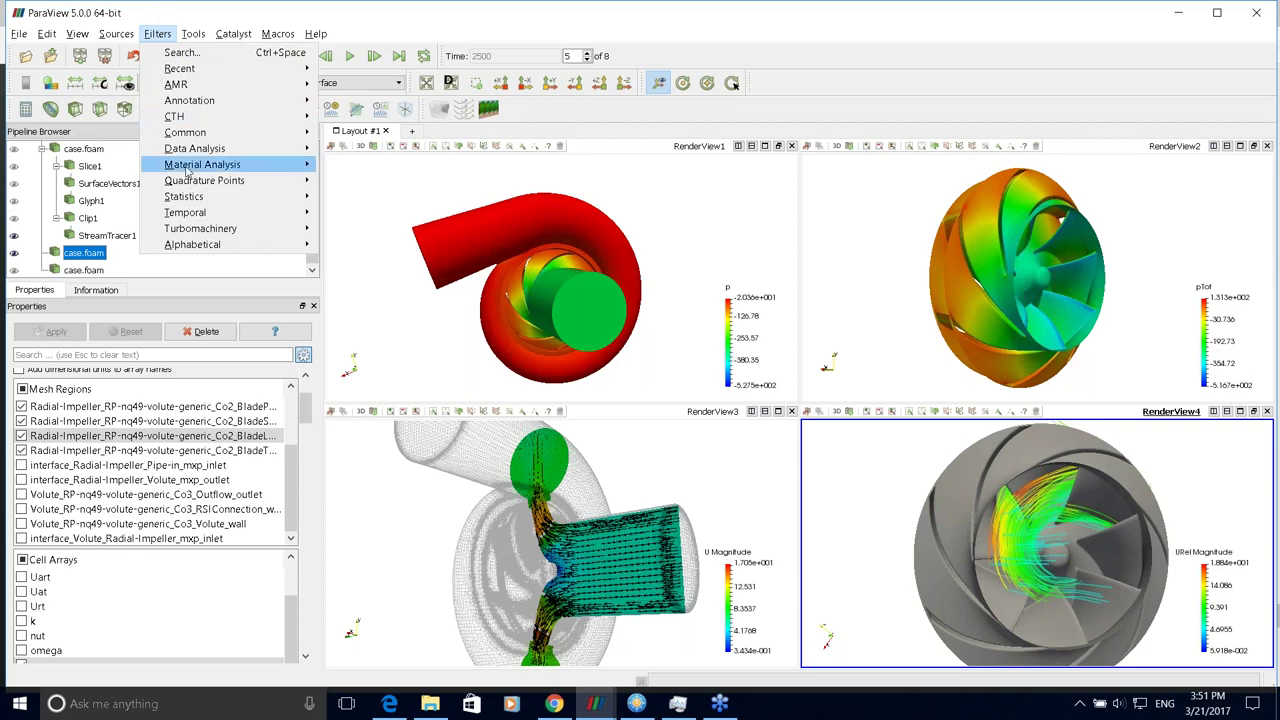
pyautogui.click(350, 15)
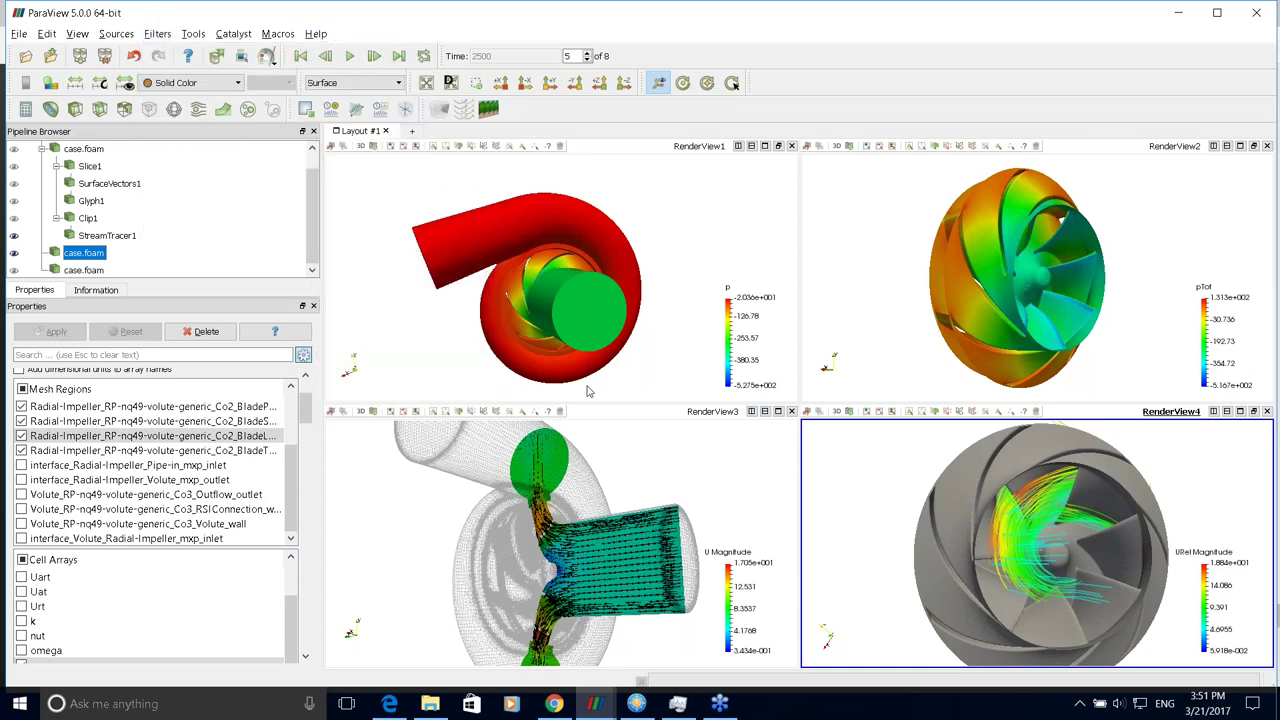
pyautogui.click(595, 703)
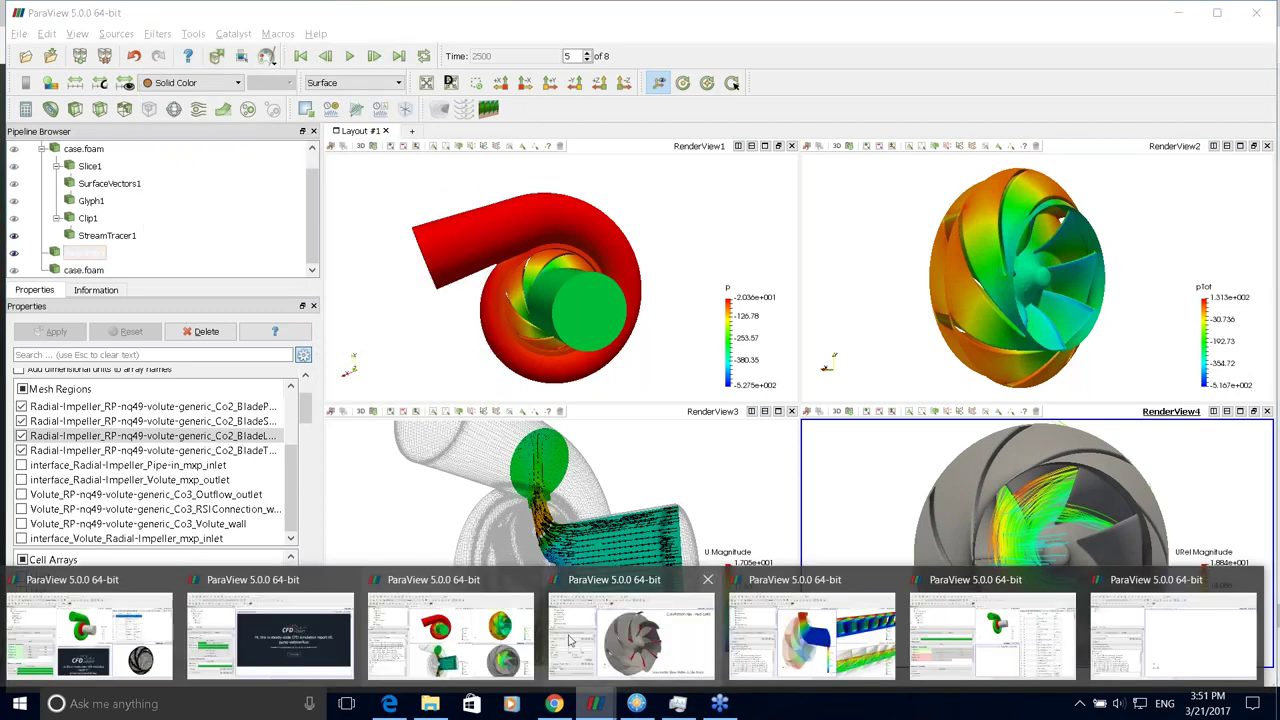
pyautogui.click(808, 636)
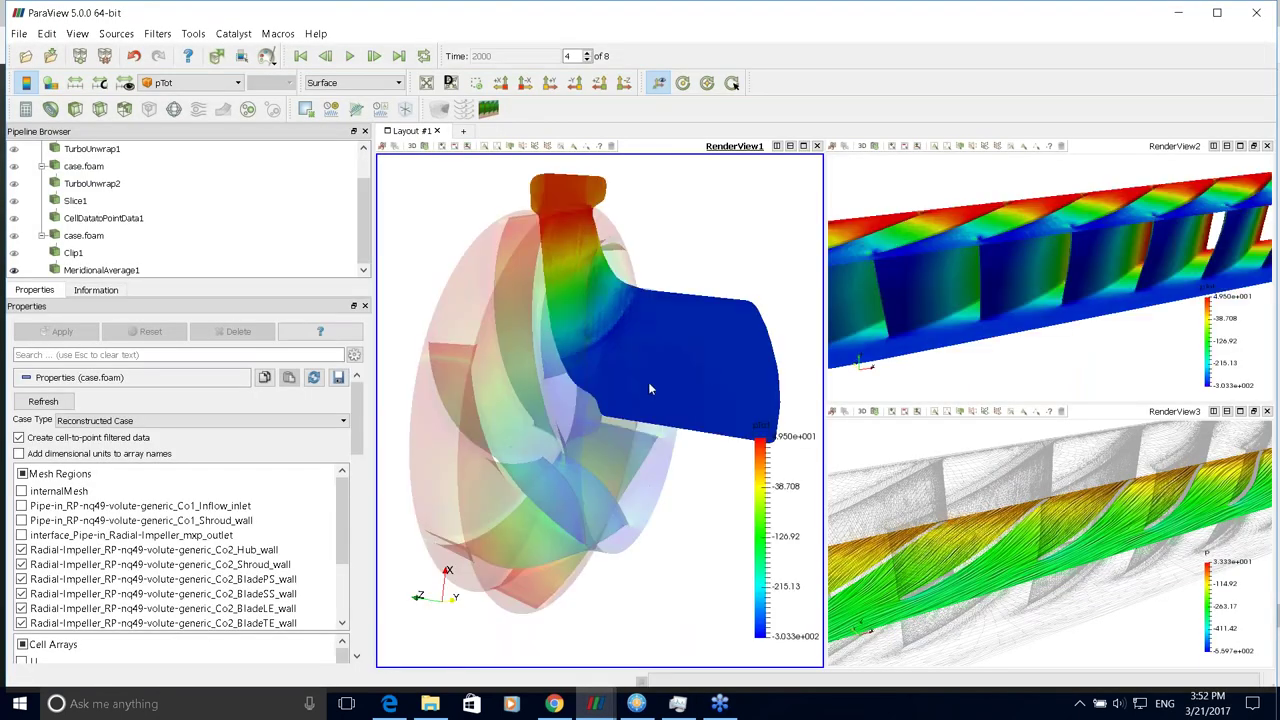
pyautogui.moveTo(621, 377)
pyautogui.mouseDown()
pyautogui.moveTo(630, 352)
pyautogui.moveTo(619, 400)
pyautogui.mouseUp()
pyautogui.moveTo(619, 388); pyautogui.dragTo(557, 401)
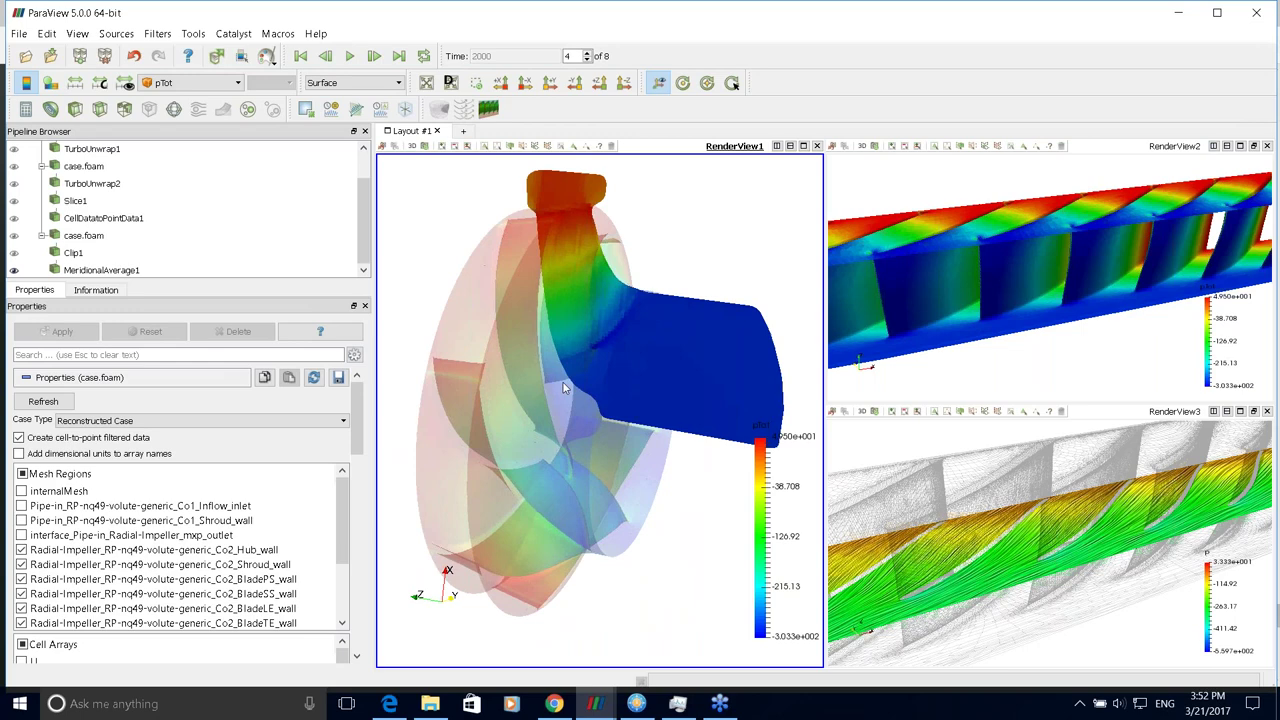
pyautogui.moveTo(563, 388); pyautogui.dragTo(588, 355)
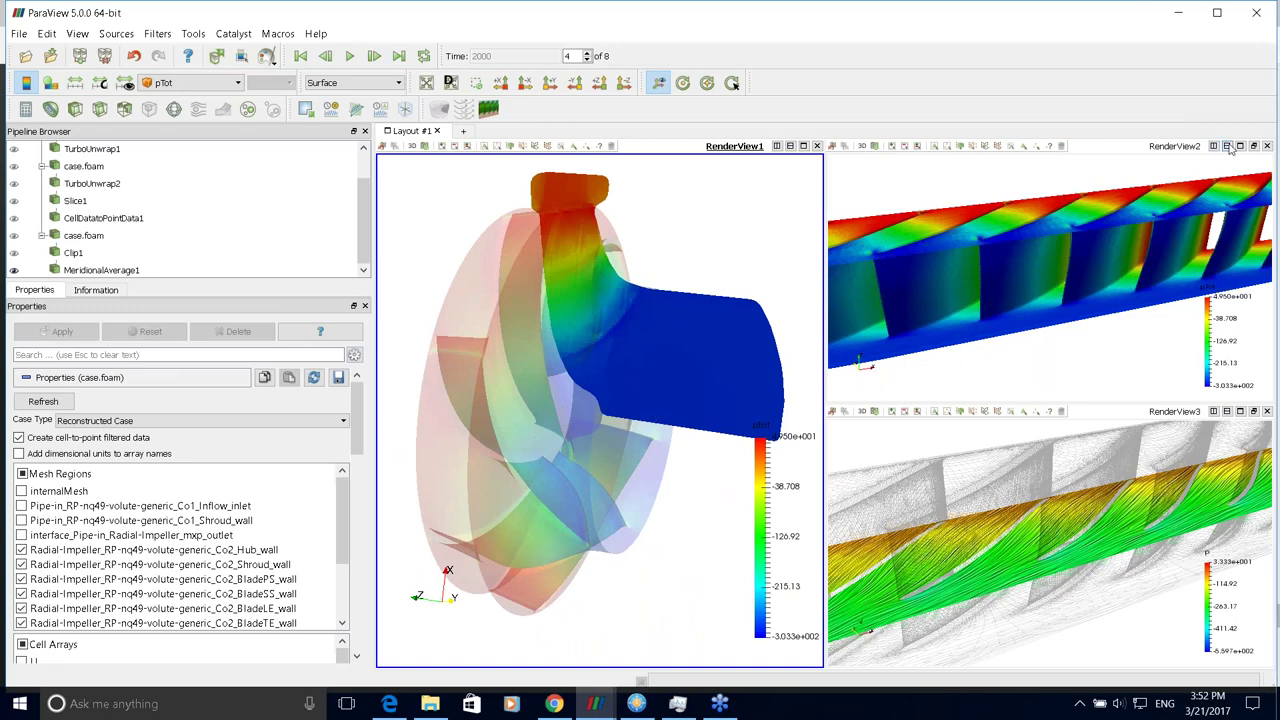
# - Maximize RenderView2, inspect the total pressure on the unwrapped impeller blades, and restore the multi-view layout
pyautogui.click(899, 354)
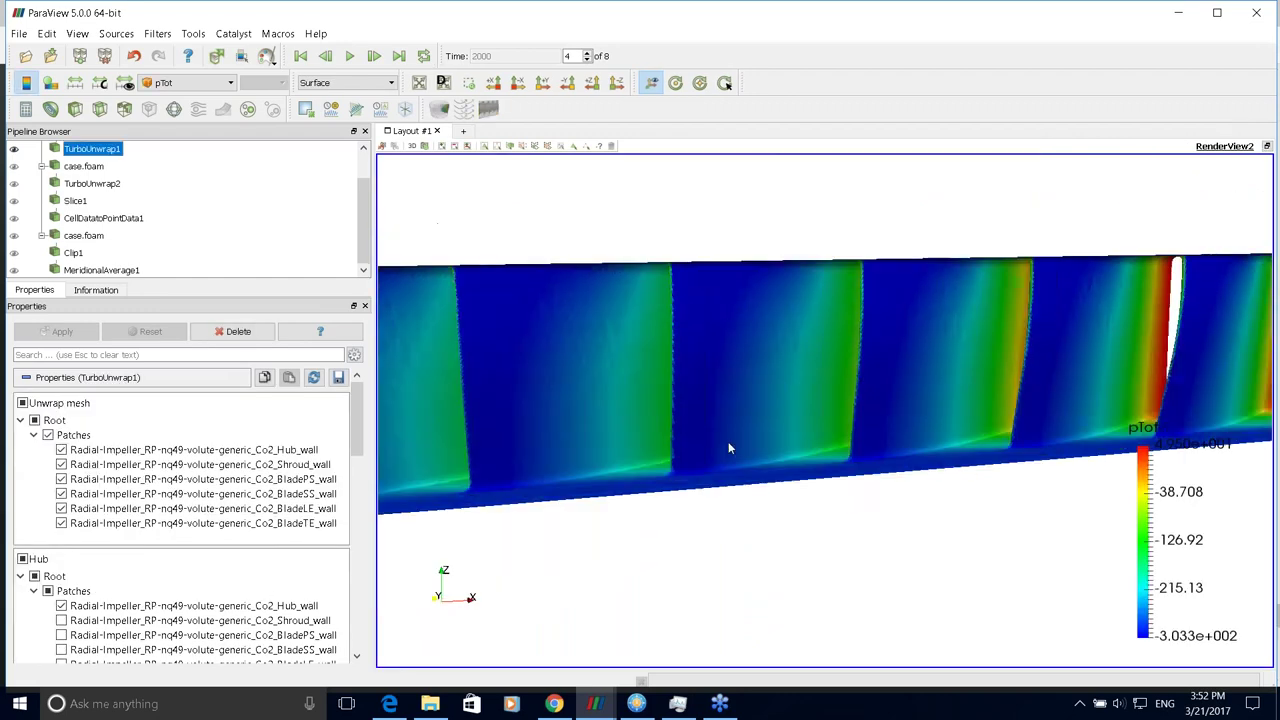
pyautogui.moveTo(728, 448); pyautogui.dragTo(753, 408)
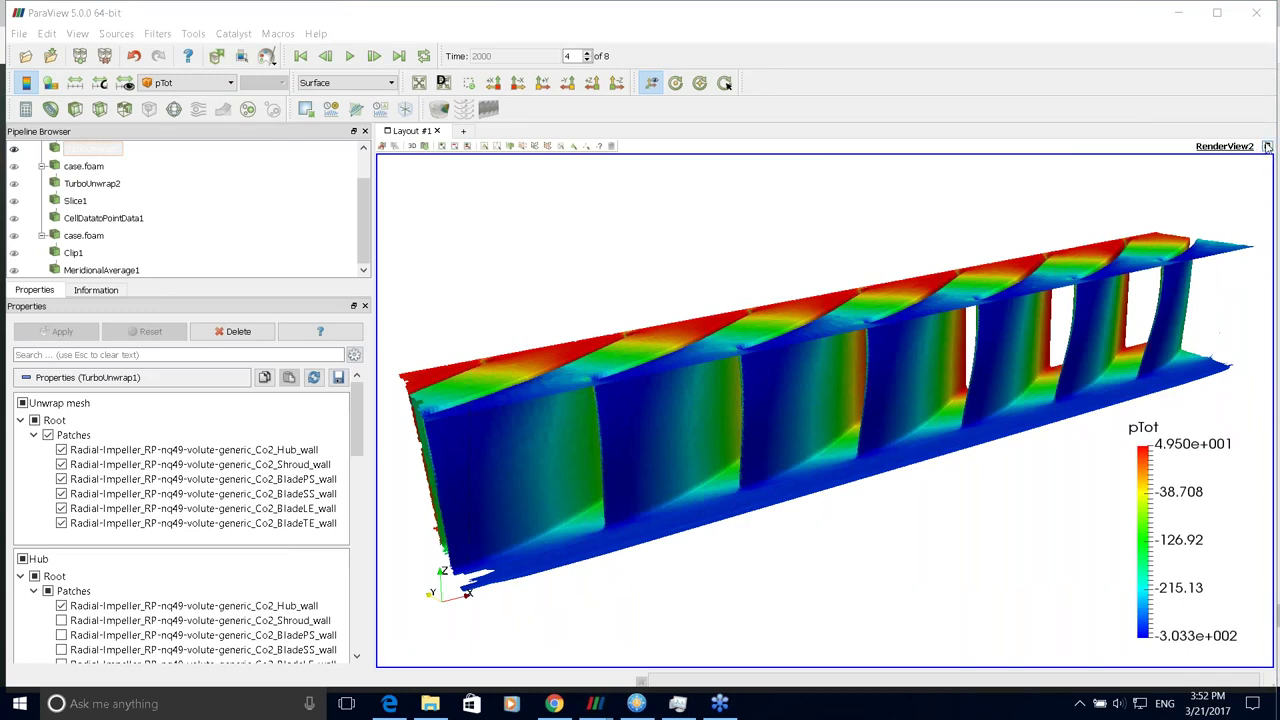
pyautogui.click(1266, 146)
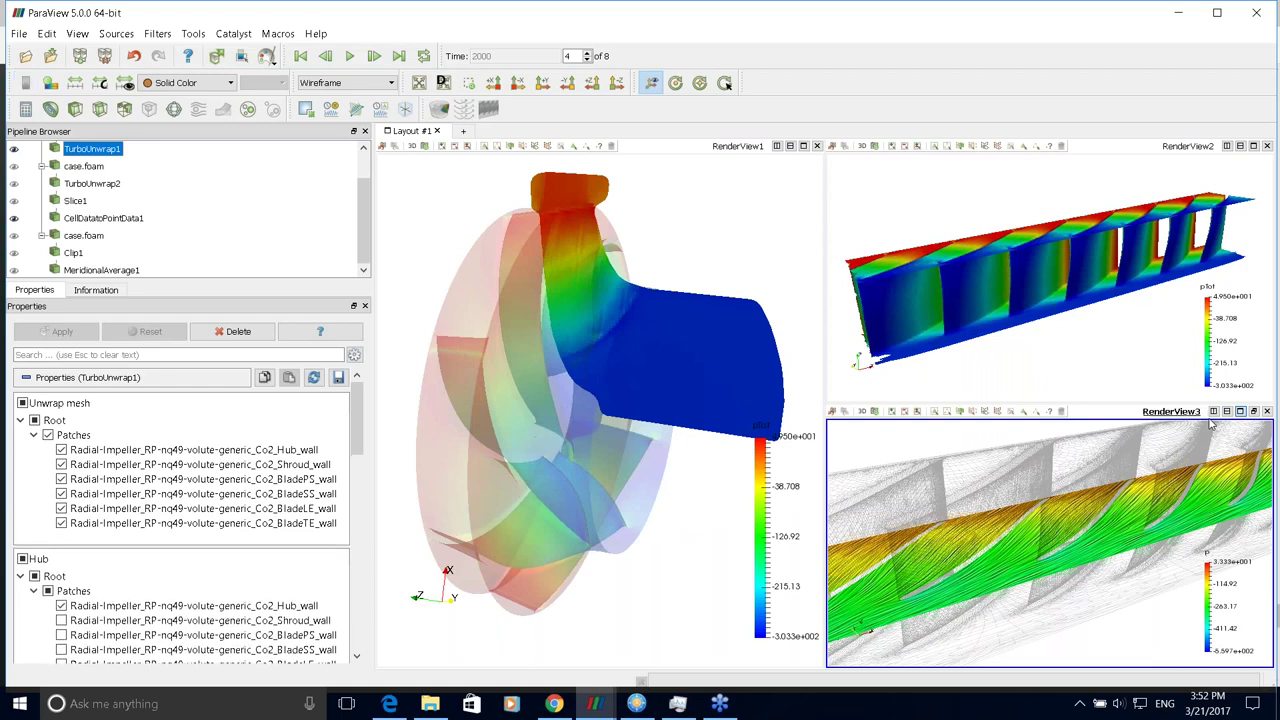
# - Maximize RenderView3 and examine the flow pattern colored by pressure between the unwrapped blades and around their leading edges
pyautogui.click(1254, 411)
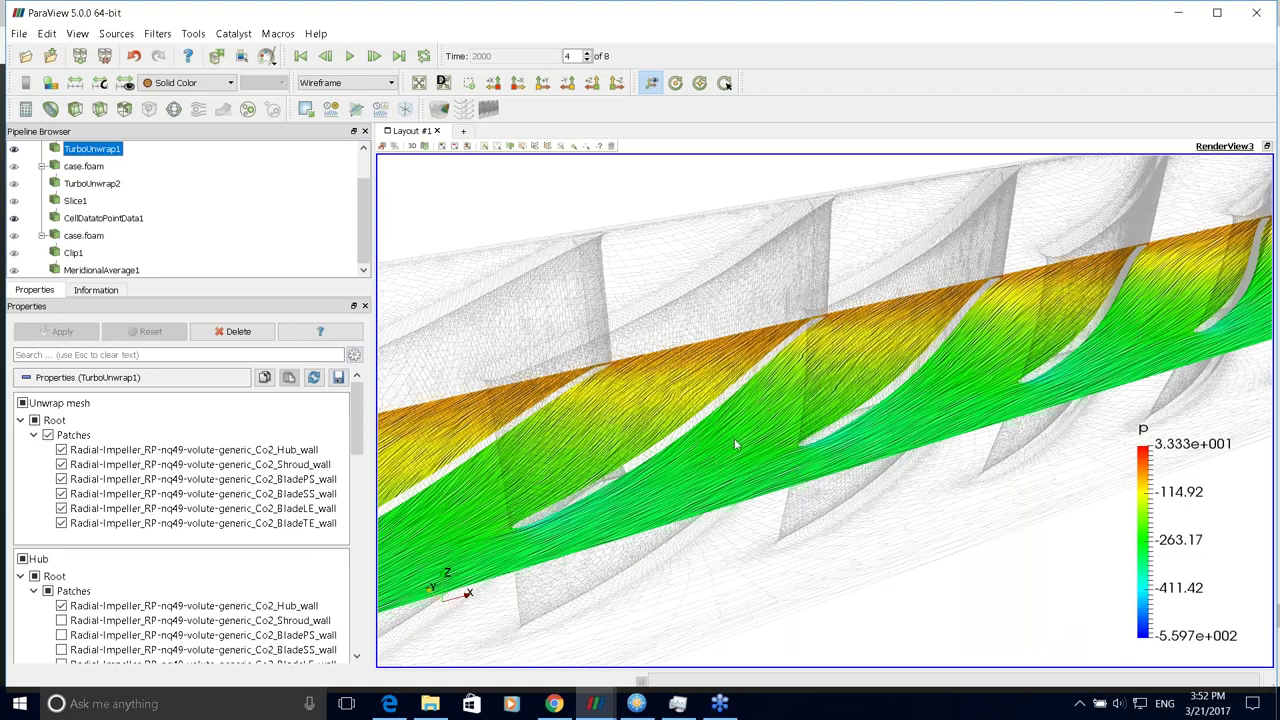
pyautogui.moveTo(845, 512); pyautogui.dragTo(968, 509)
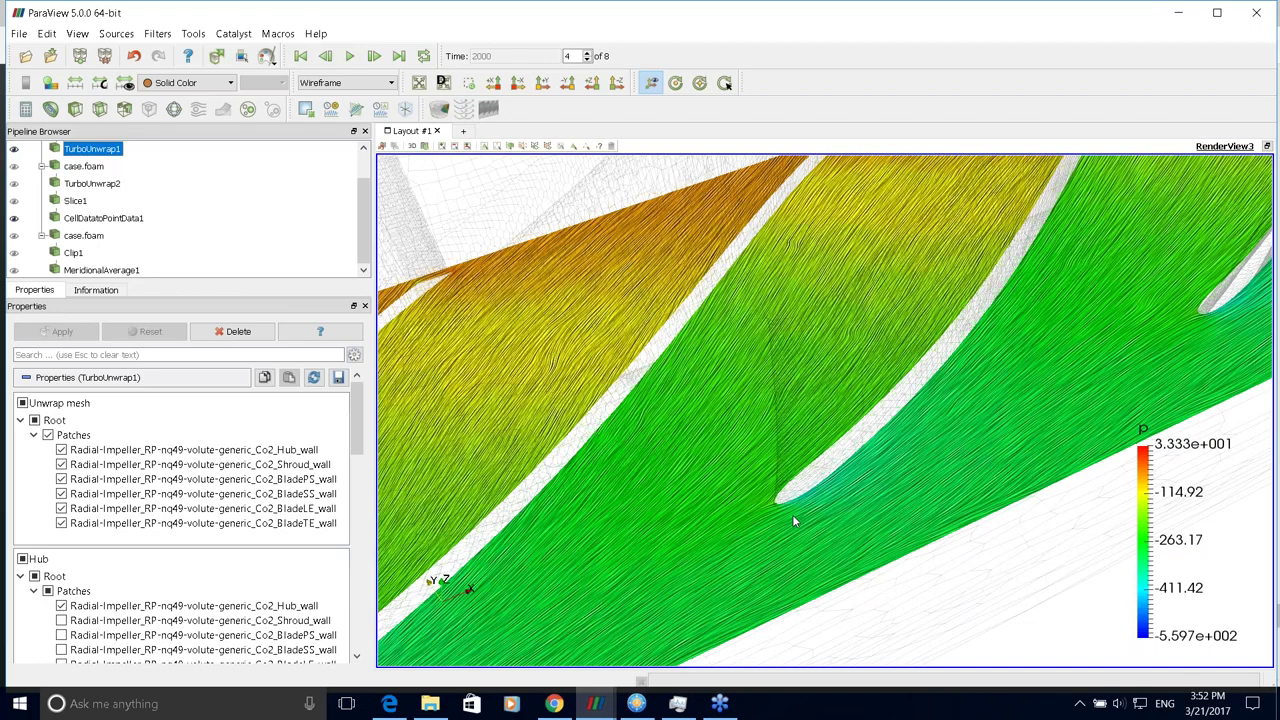
pyautogui.moveTo(792, 519); pyautogui.dragTo(895, 438)
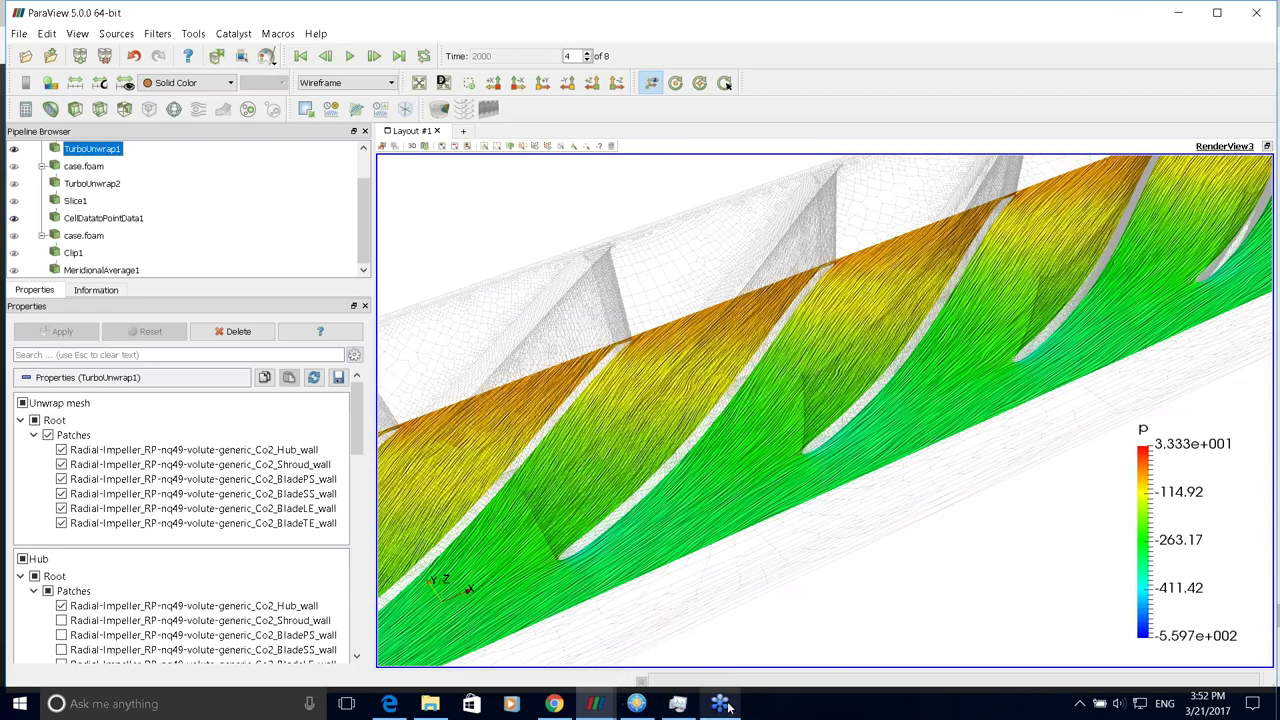
# - Switch to the cavitation risk ParaView window and compare the impeller's red cells at times 2500 and 3000
pyautogui.click(612, 703)
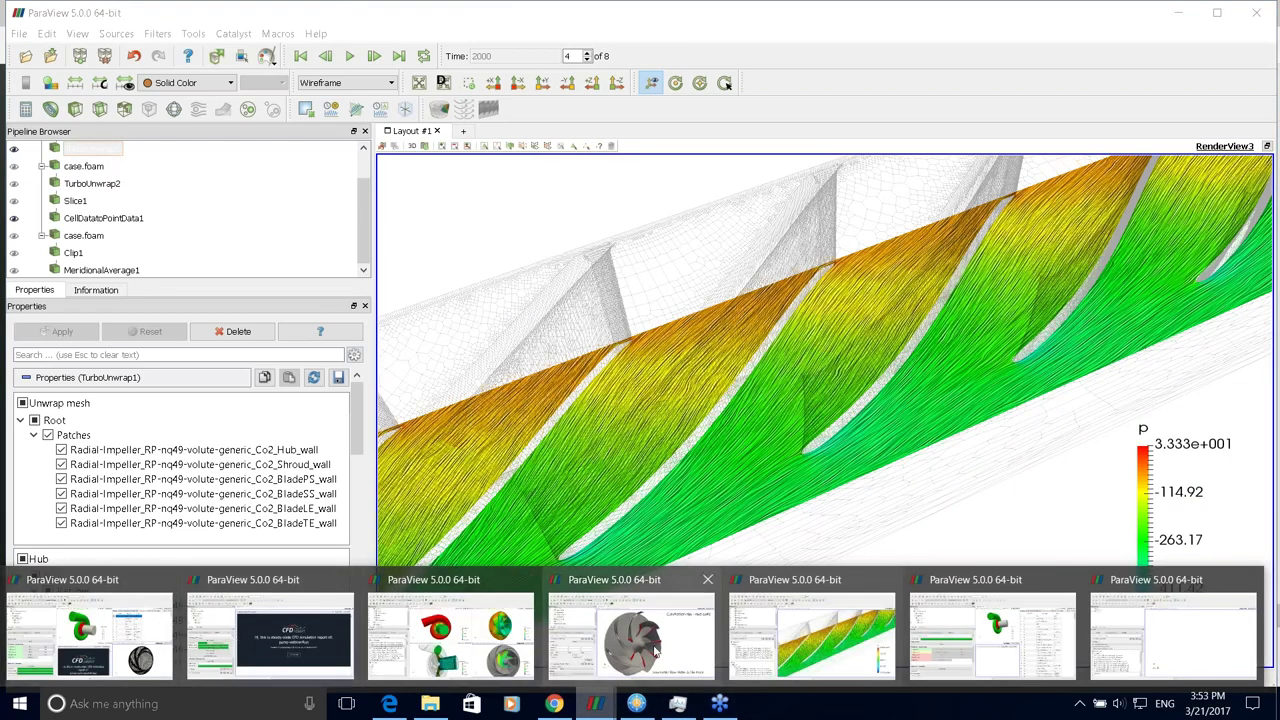
pyautogui.click(655, 649)
pyautogui.moveTo(693, 437); pyautogui.dragTo(760, 515)
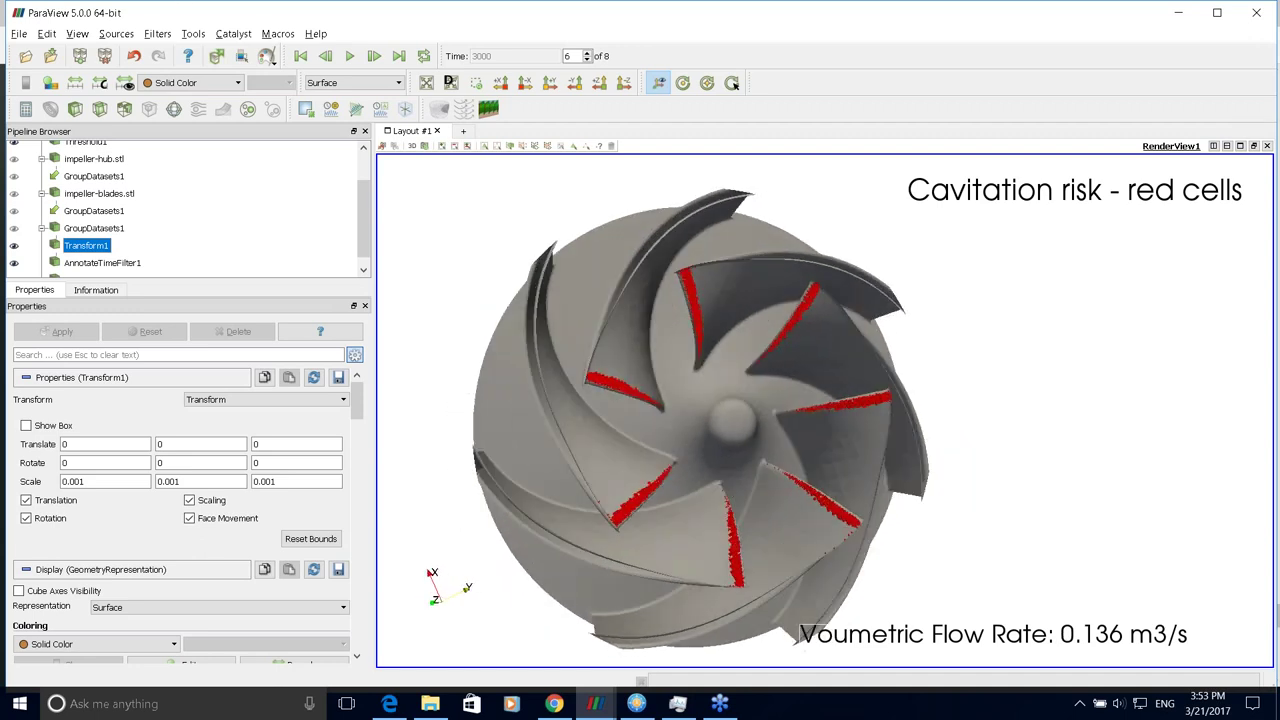
pyautogui.click(327, 57)
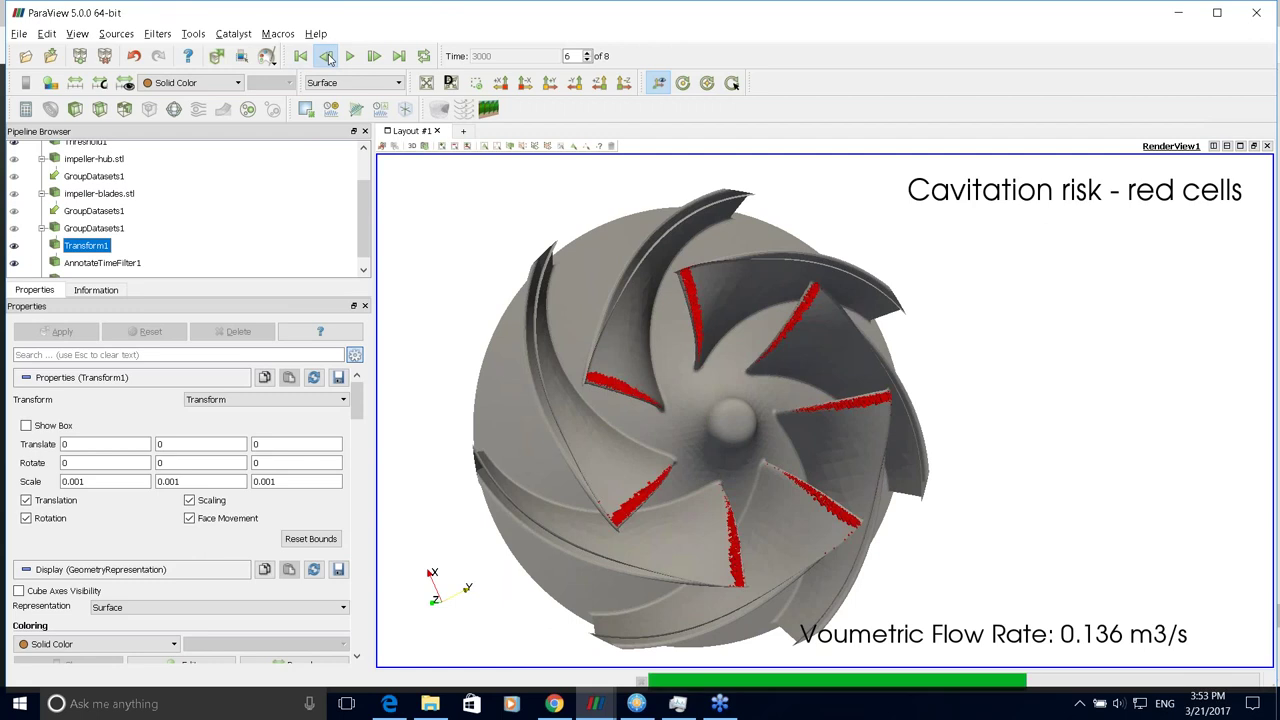
pyautogui.click(327, 57)
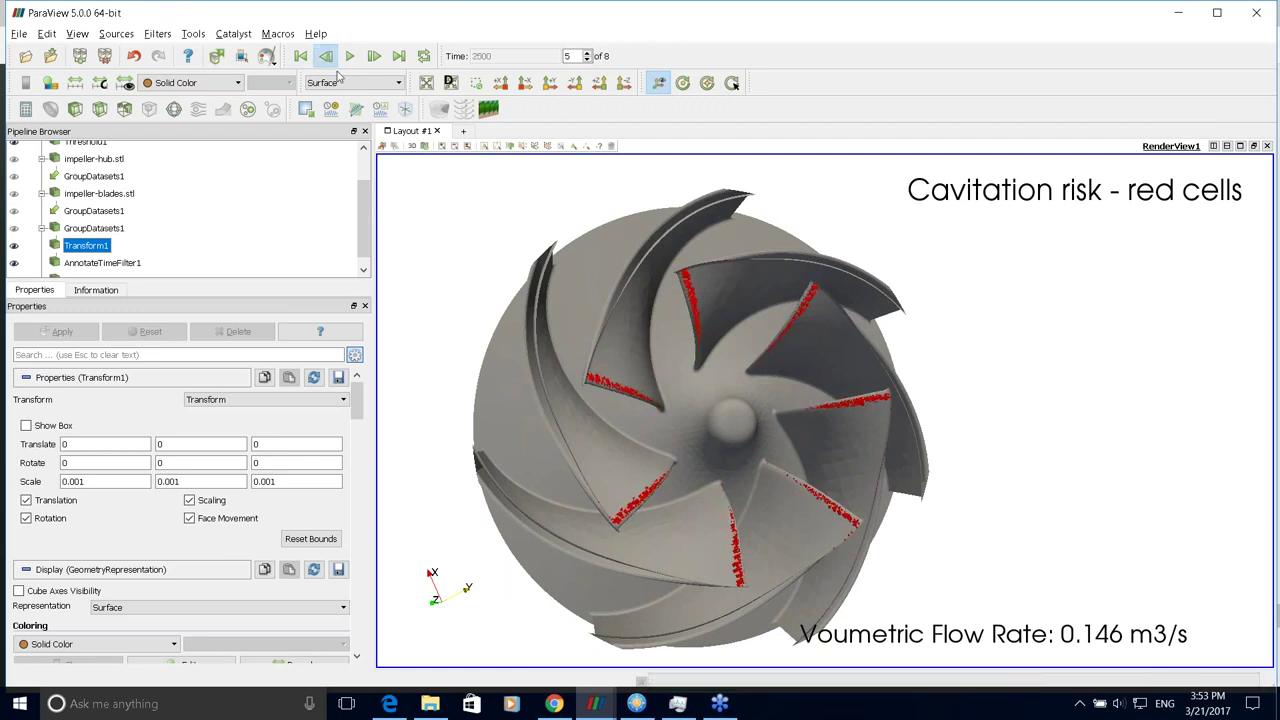
pyautogui.moveTo(522, 293); pyautogui.dragTo(575, 285)
pyautogui.click(374, 57)
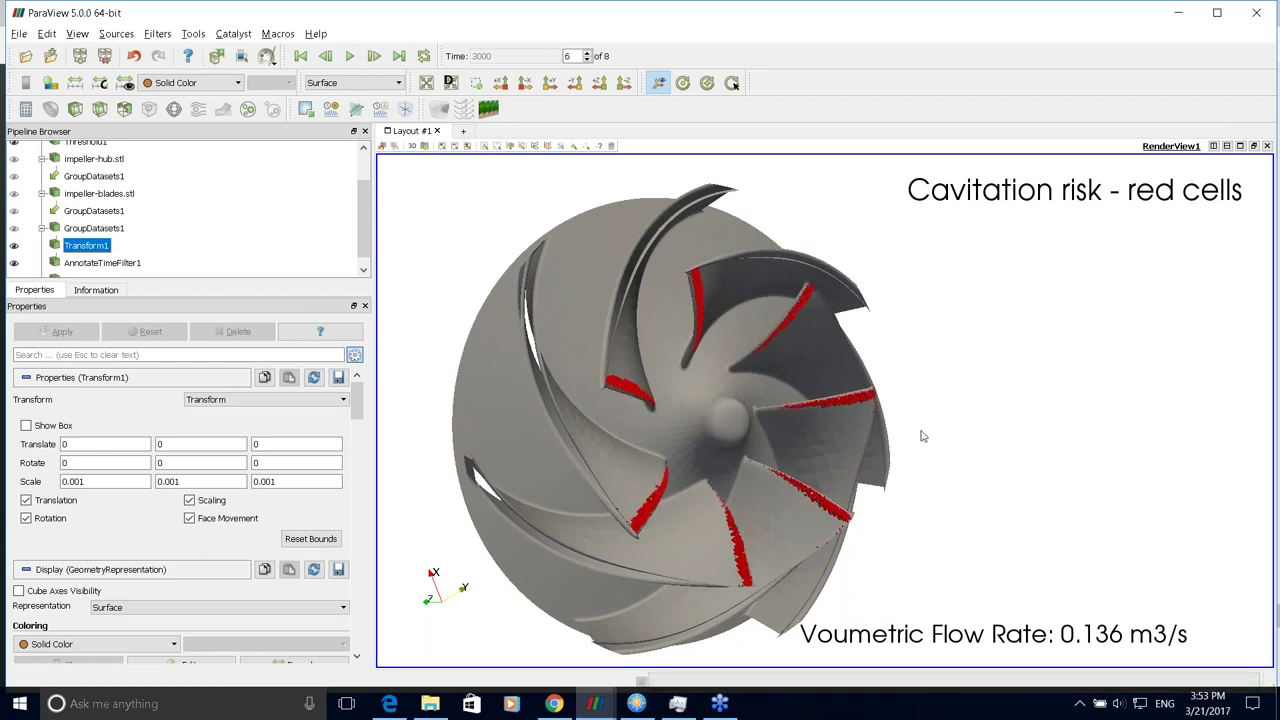
# - Examine the cavitation risk cells along the impeller blades' leading edges from several angles at time 3000
pyautogui.moveTo(832, 454); pyautogui.dragTo(707, 450)
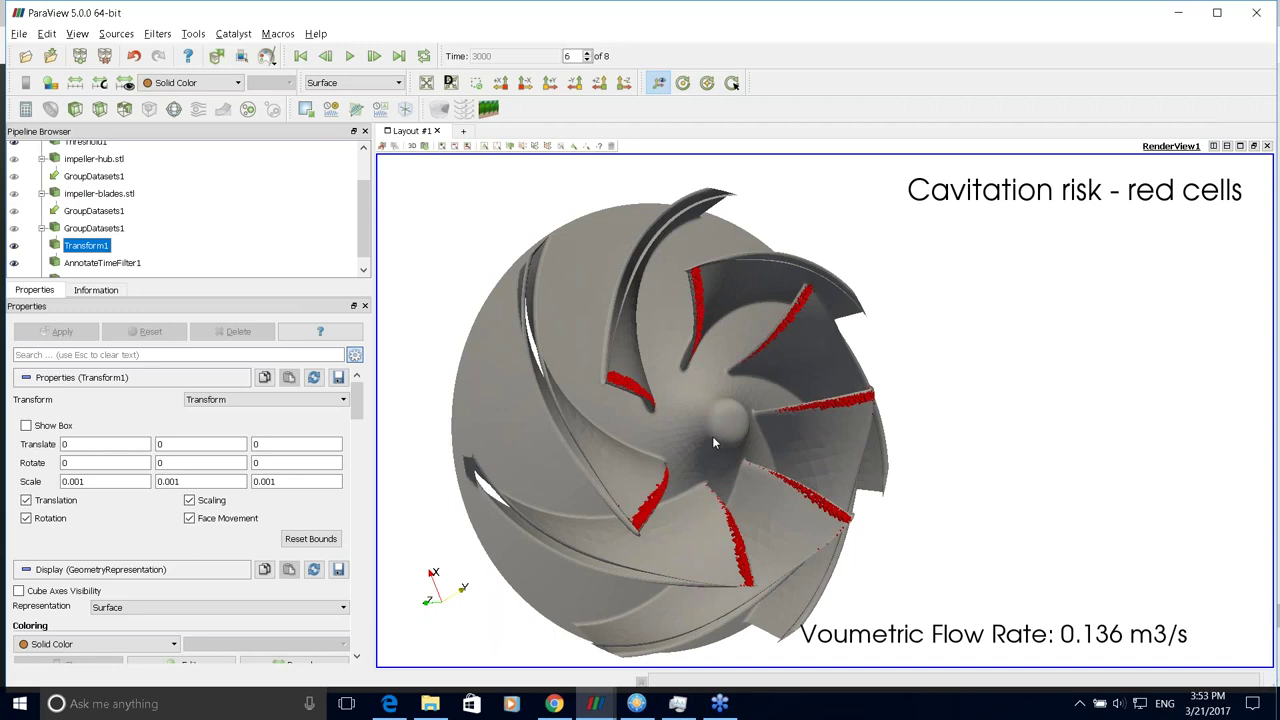
pyautogui.moveTo(767, 301); pyautogui.dragTo(686, 395)
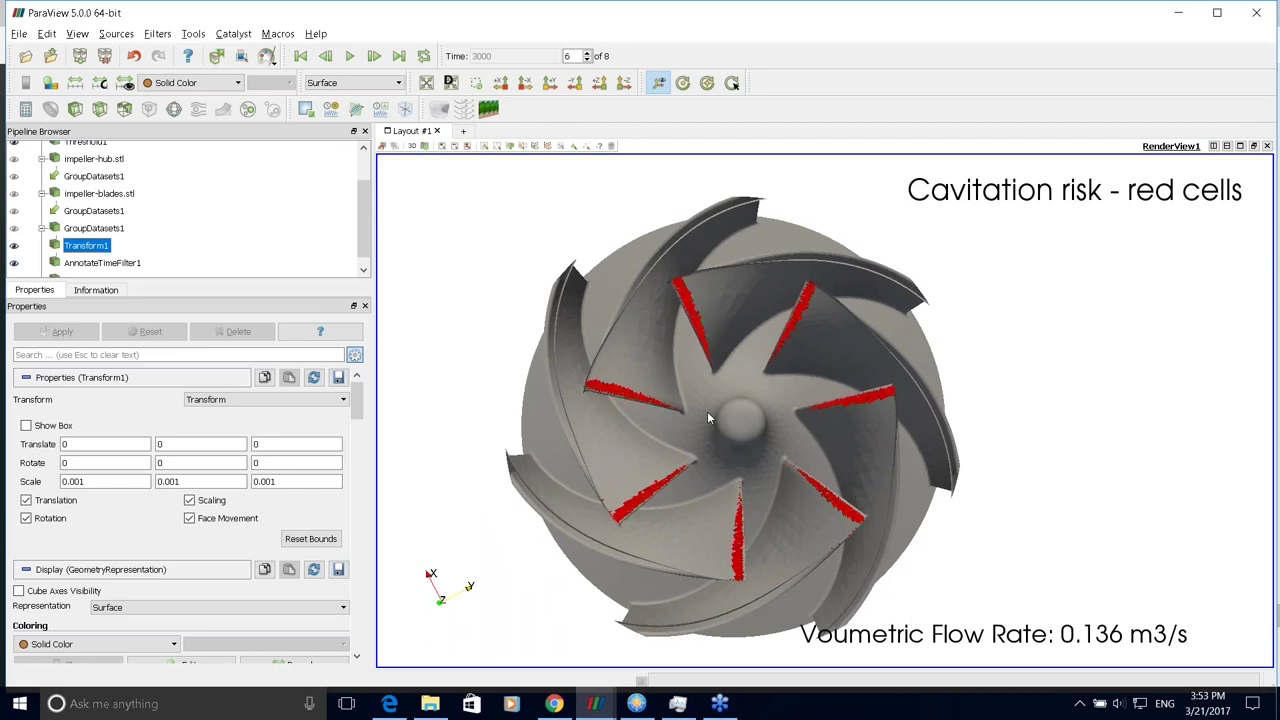
pyautogui.moveTo(707, 411)
pyautogui.mouseDown()
pyautogui.moveTo(716, 428)
pyautogui.moveTo(694, 392)
pyautogui.moveTo(700, 433)
pyautogui.mouseUp()
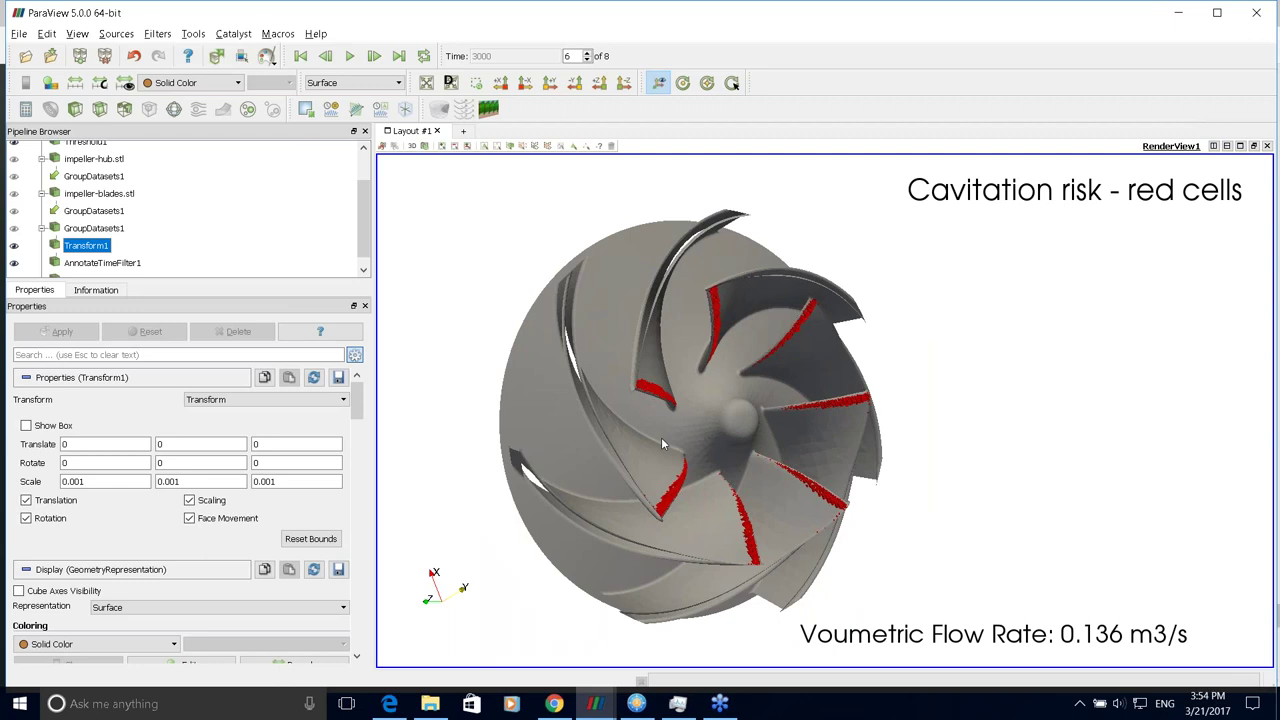
pyautogui.moveTo(671, 414)
pyautogui.mouseDown()
pyautogui.moveTo(736, 408)
pyautogui.moveTo(729, 431)
pyautogui.moveTo(540, 439)
pyautogui.moveTo(668, 415)
pyautogui.mouseUp()
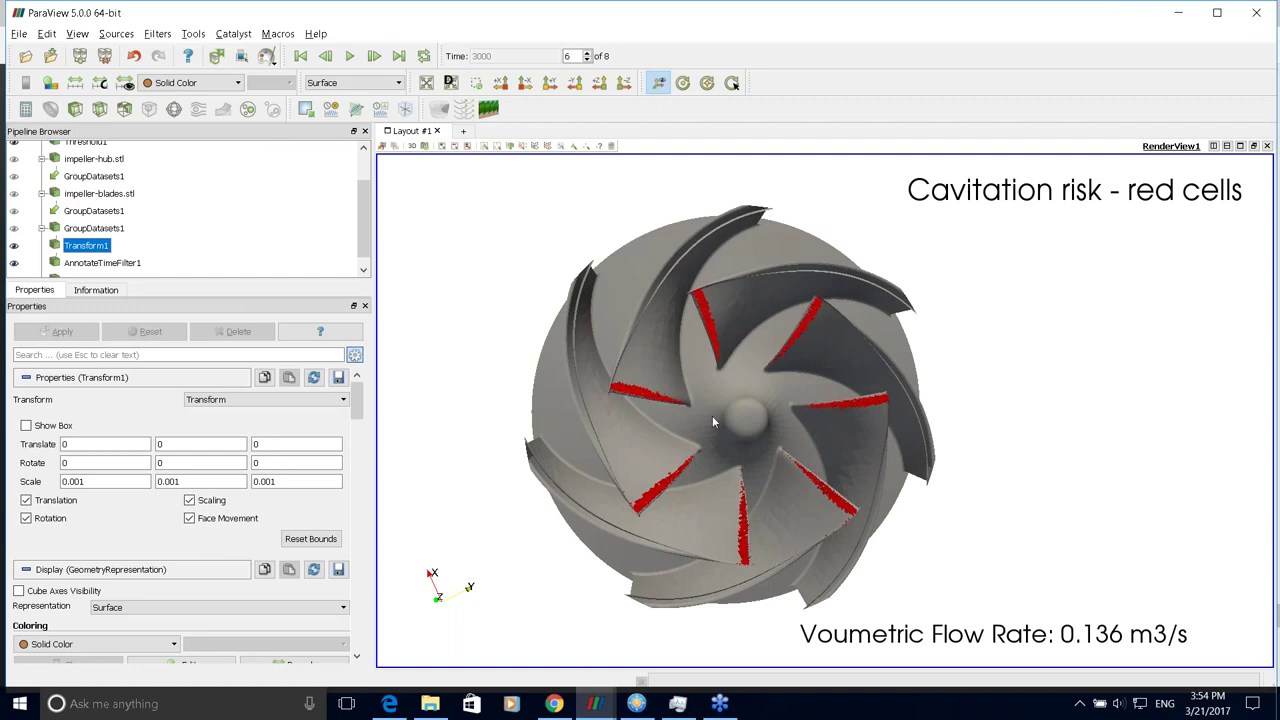
pyautogui.moveTo(662, 408); pyautogui.dragTo(608, 420)
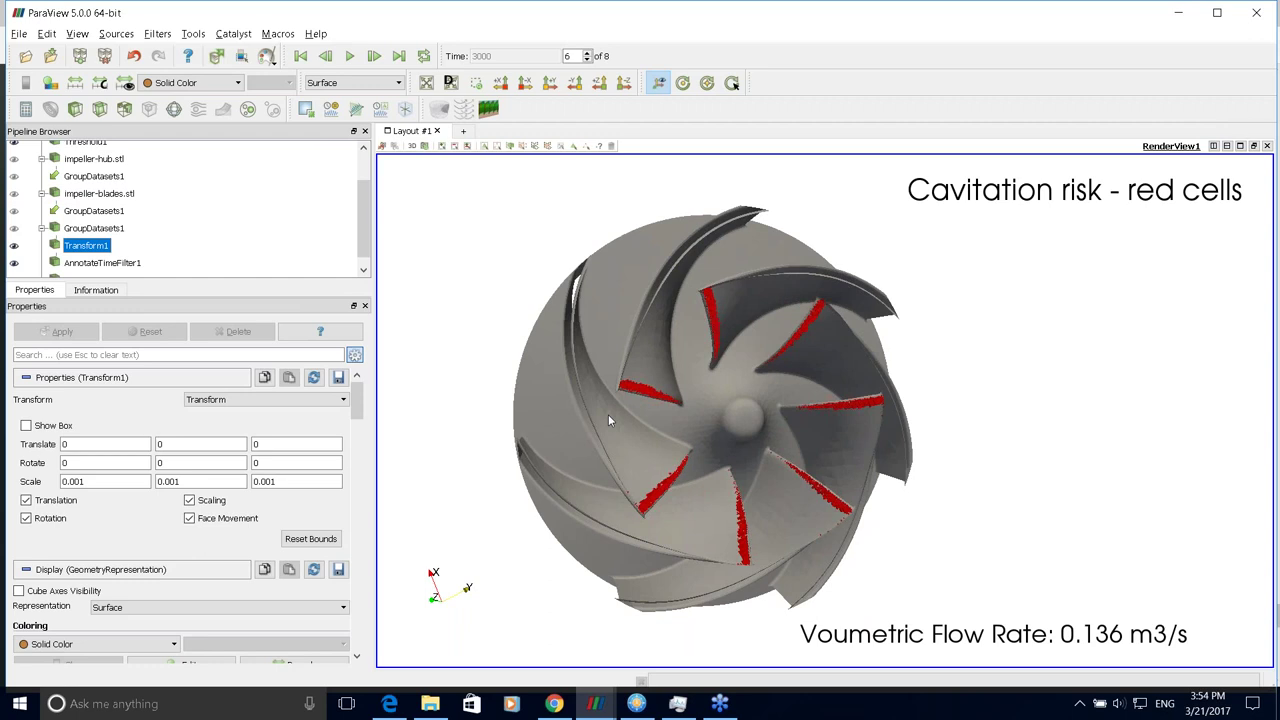
pyautogui.moveTo(608, 420); pyautogui.dragTo(720, 461)
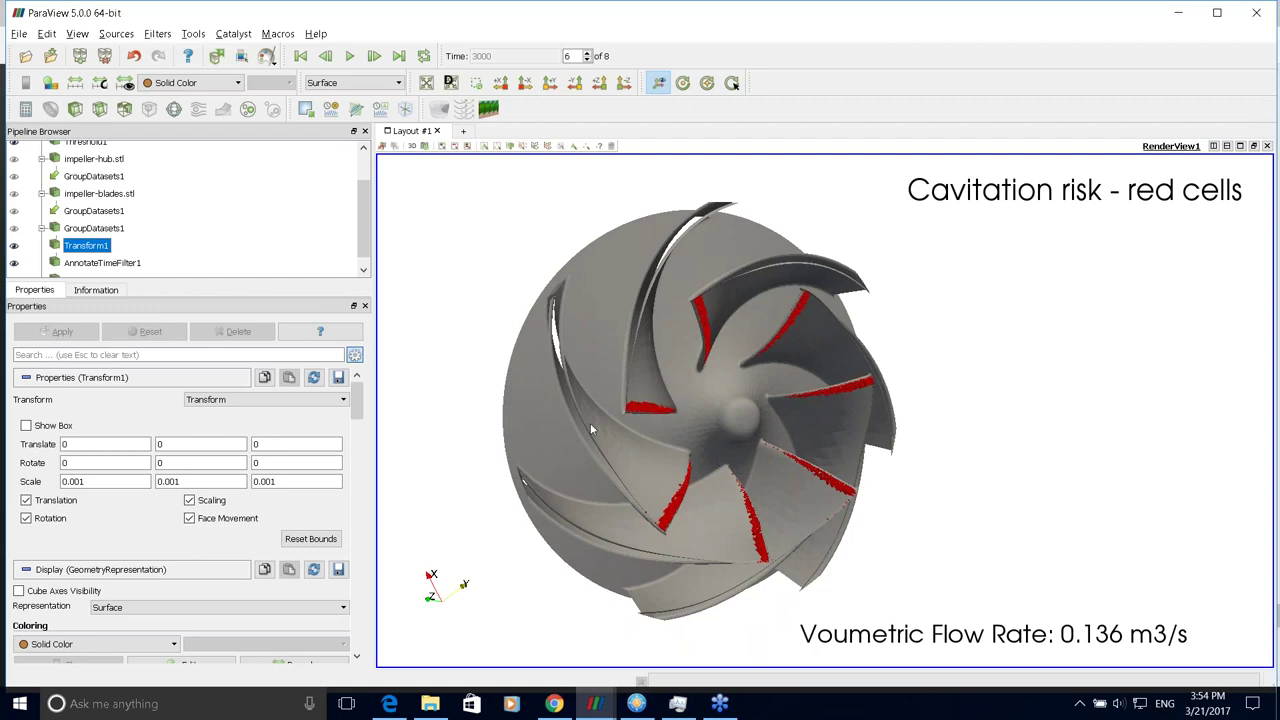
pyautogui.moveTo(590, 423); pyautogui.dragTo(727, 425)
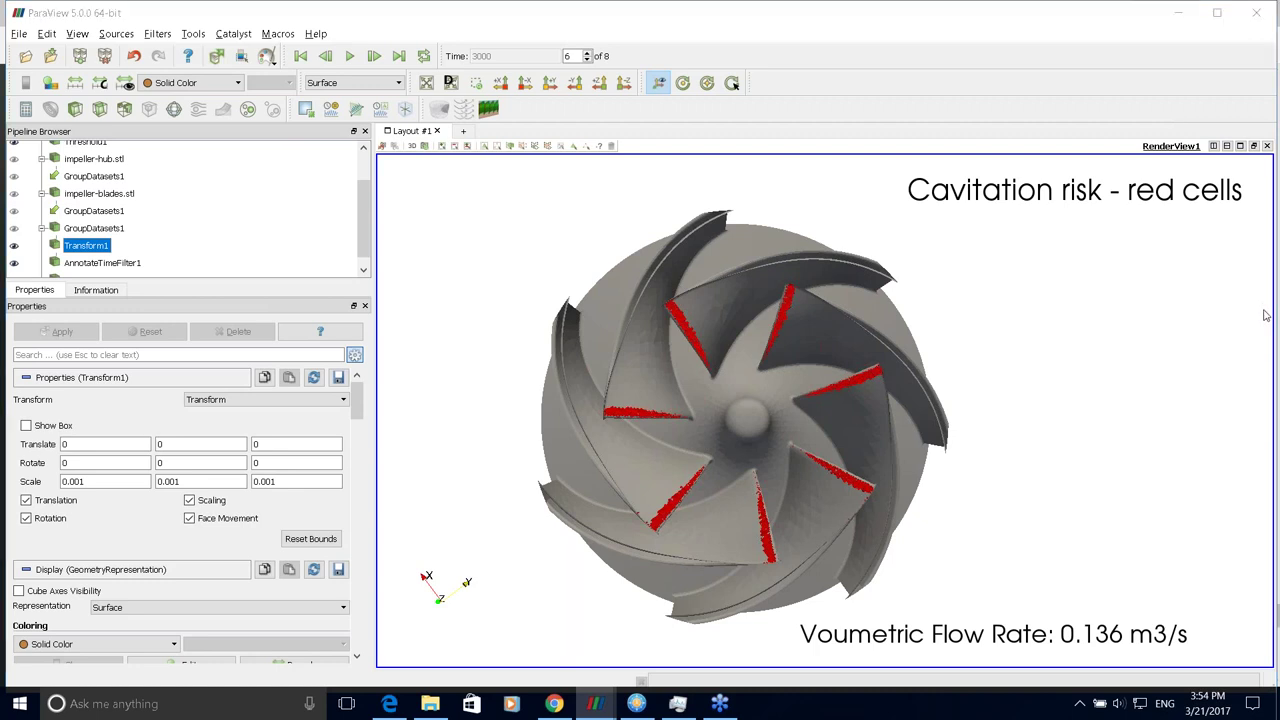
pyautogui.moveTo(919, 438); pyautogui.dragTo(617, 693)
# - Switch to the running CFturbo+TCFD Webinar slideshow in Firefox and advance it to the Questions and Answers slide
pyautogui.click(604, 705)
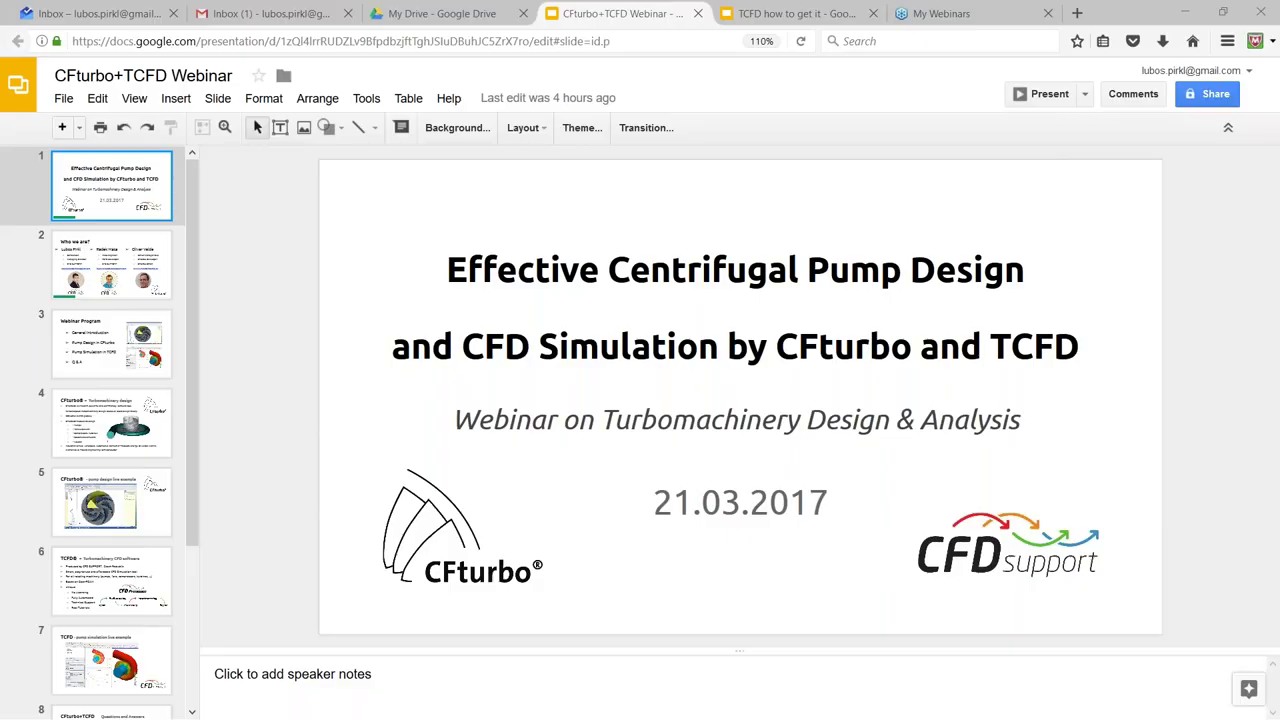
pyautogui.hotkey('alt', 'Tab')
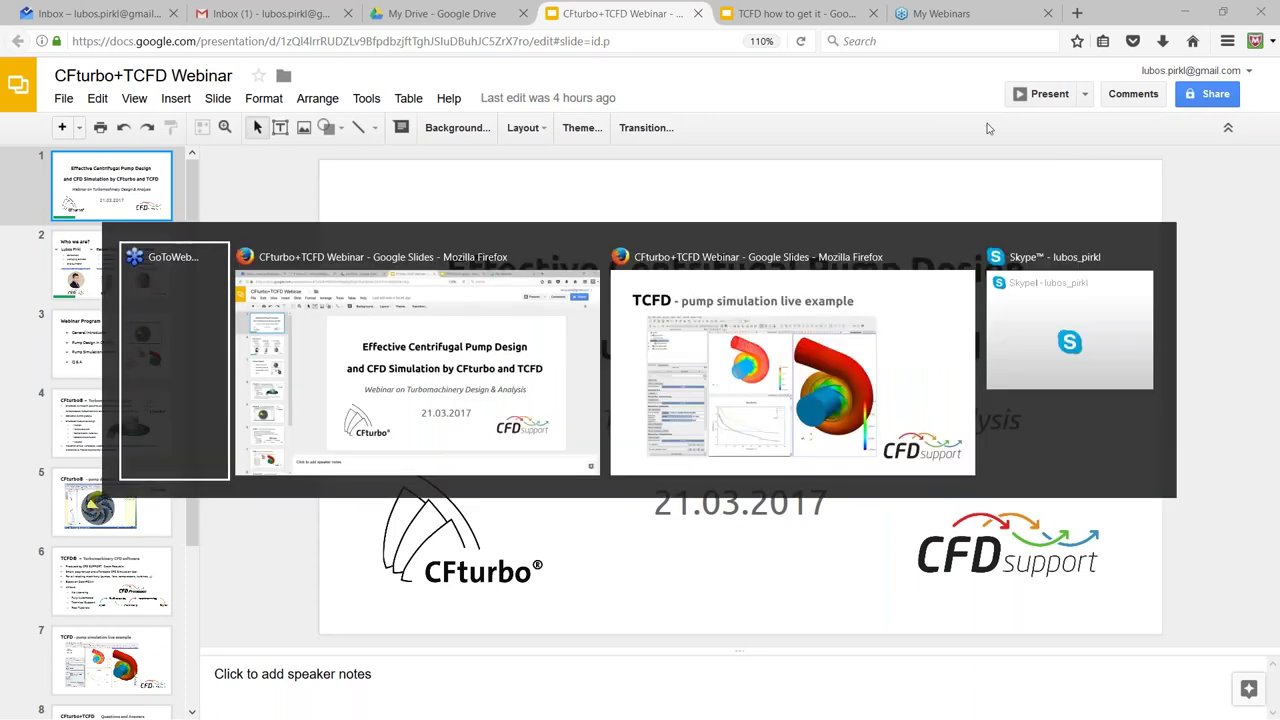
pyautogui.hotkey('alt', 'Tab')
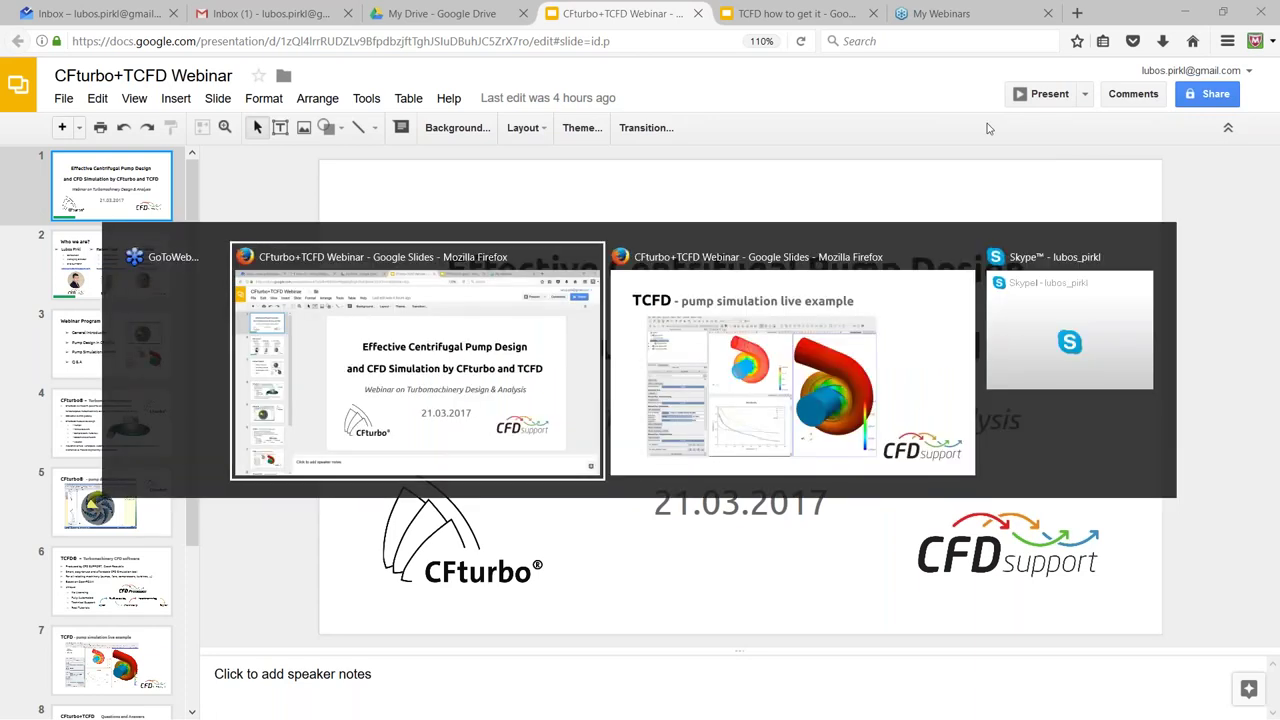
pyautogui.hotkey('alt', 'Tab')
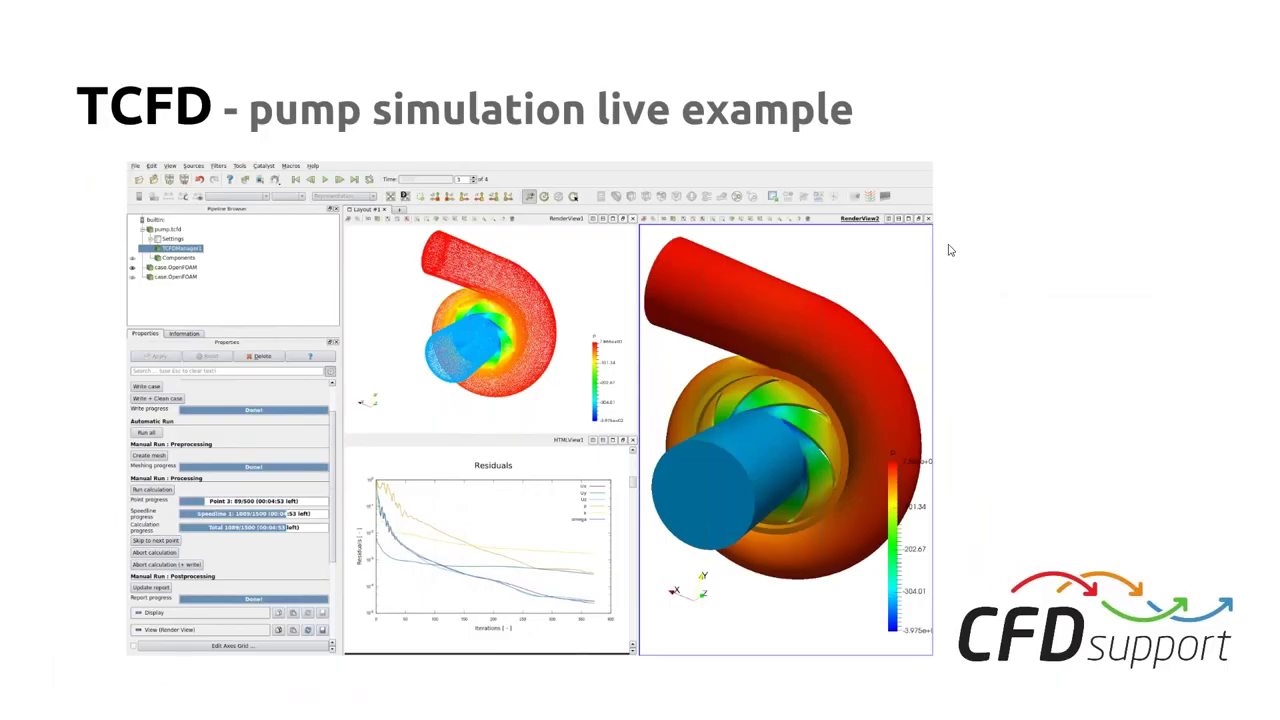
pyautogui.click(788, 427)
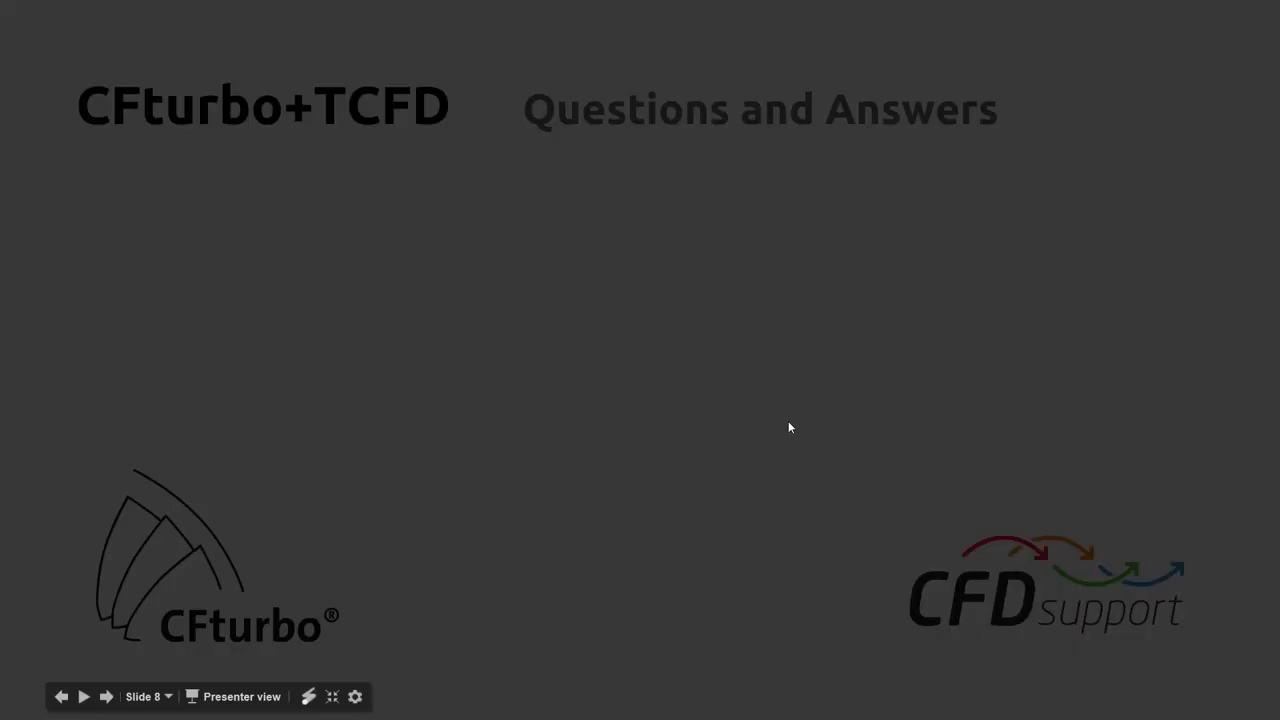
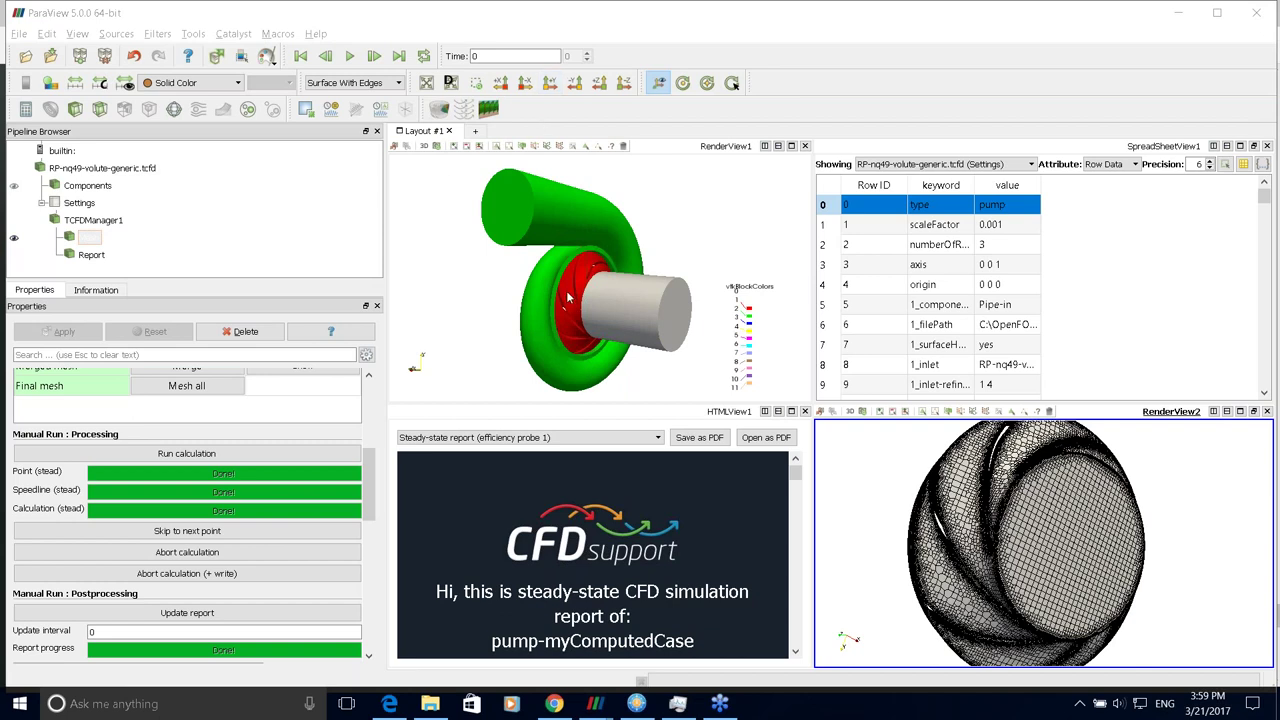
# - In the ParaView window with RP-nq49-volute-generic.tcfd, expand the Physics section of Settings and select the dynamic viscosity value
pyautogui.click(634, 12)
pyautogui.click(79, 202)
pyautogui.click(60, 453)
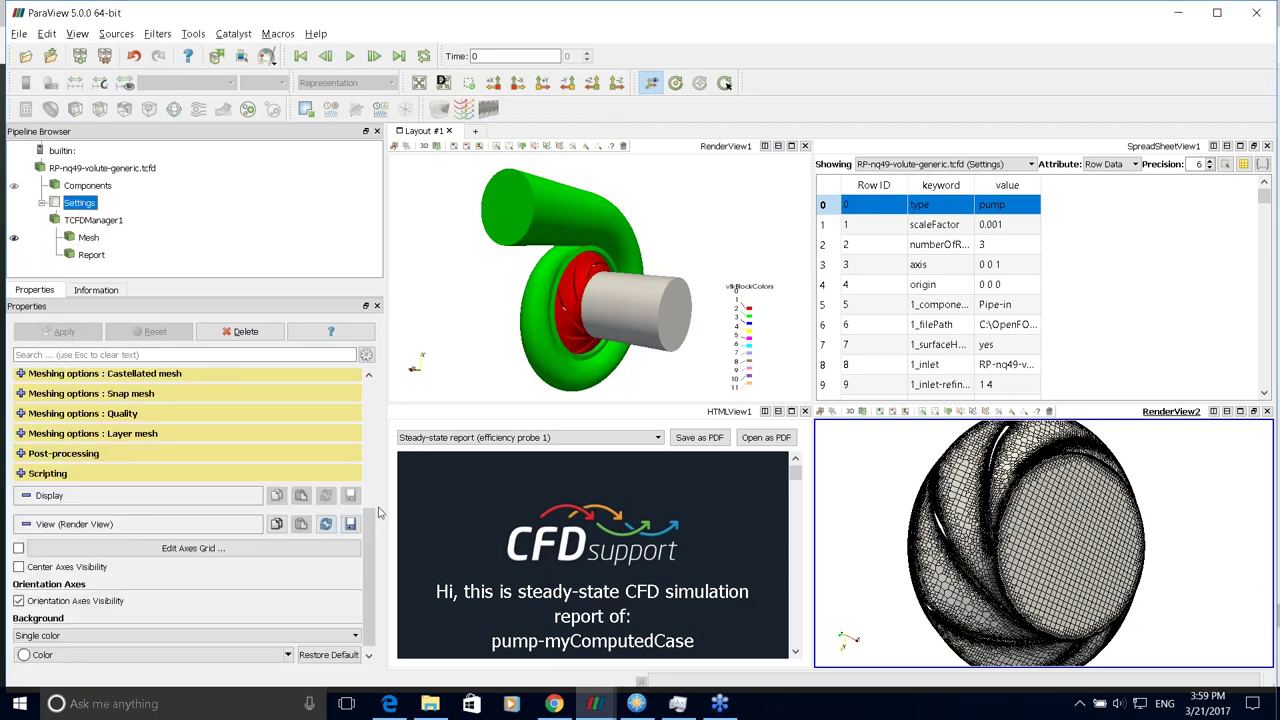
pyautogui.scroll(1, 349, 384)
pyautogui.scroll(3, 349, 384)
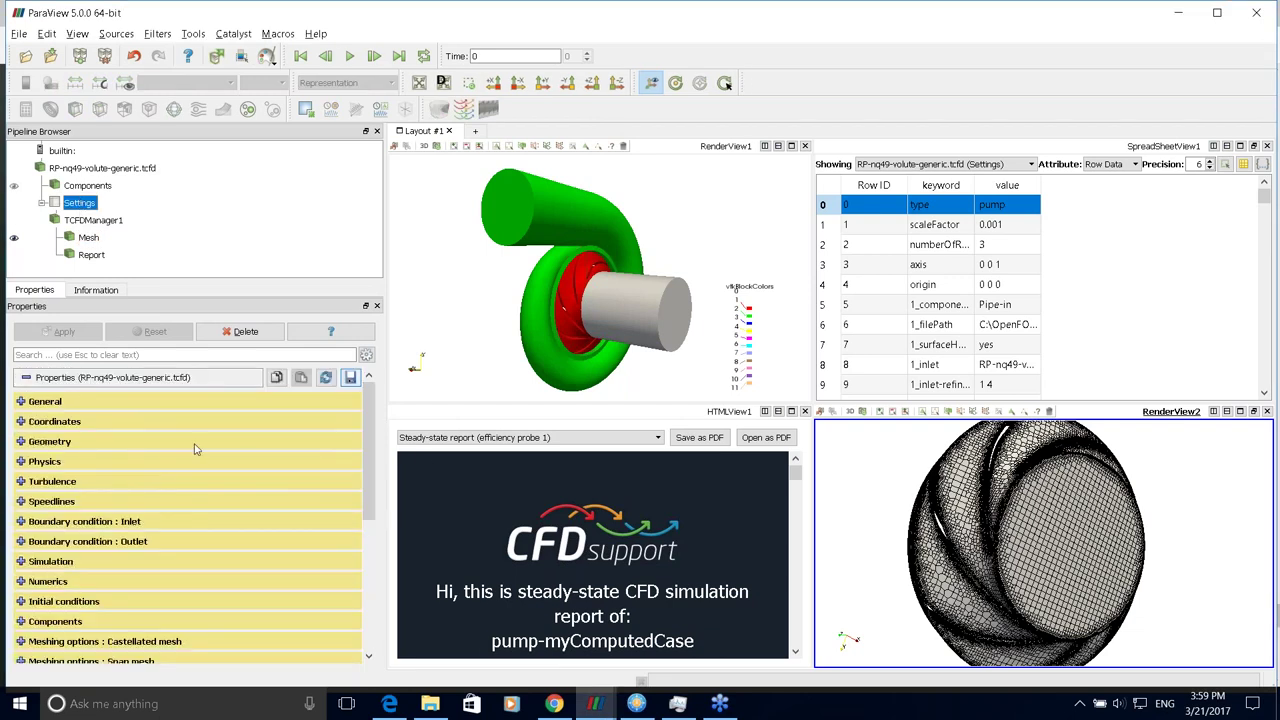
pyautogui.click(42, 461)
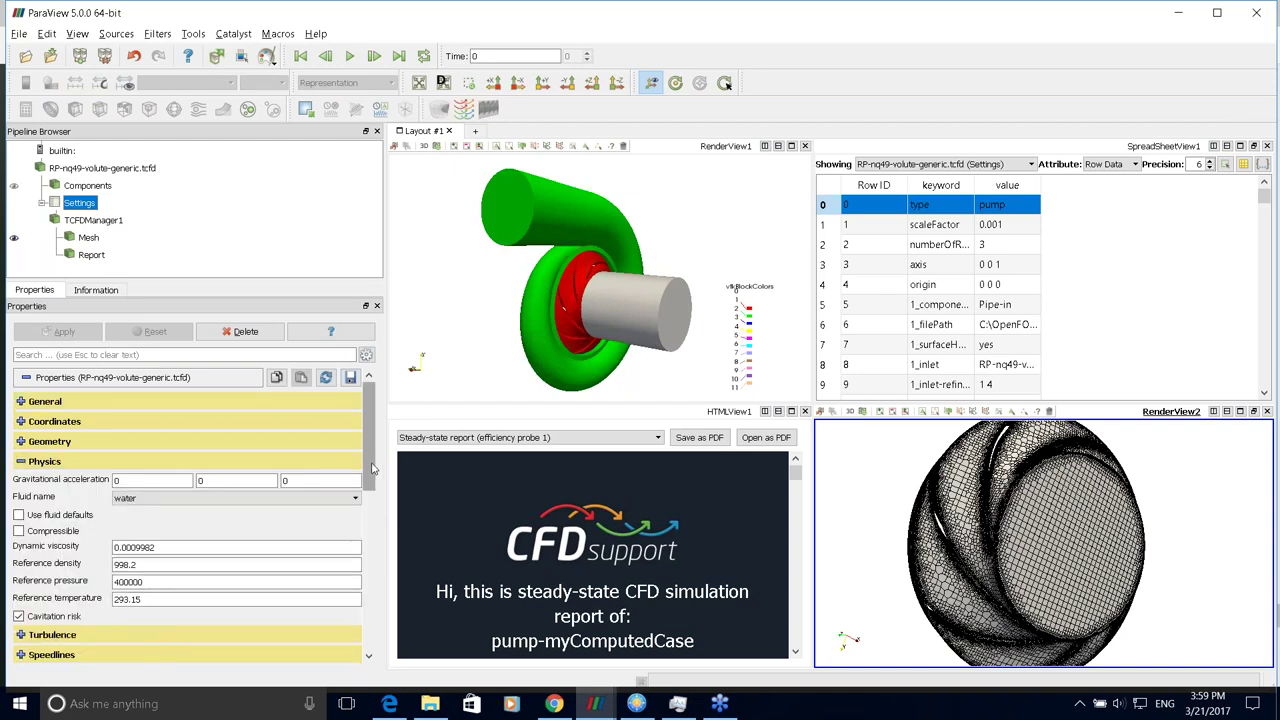
pyautogui.scroll(-1, 370, 462)
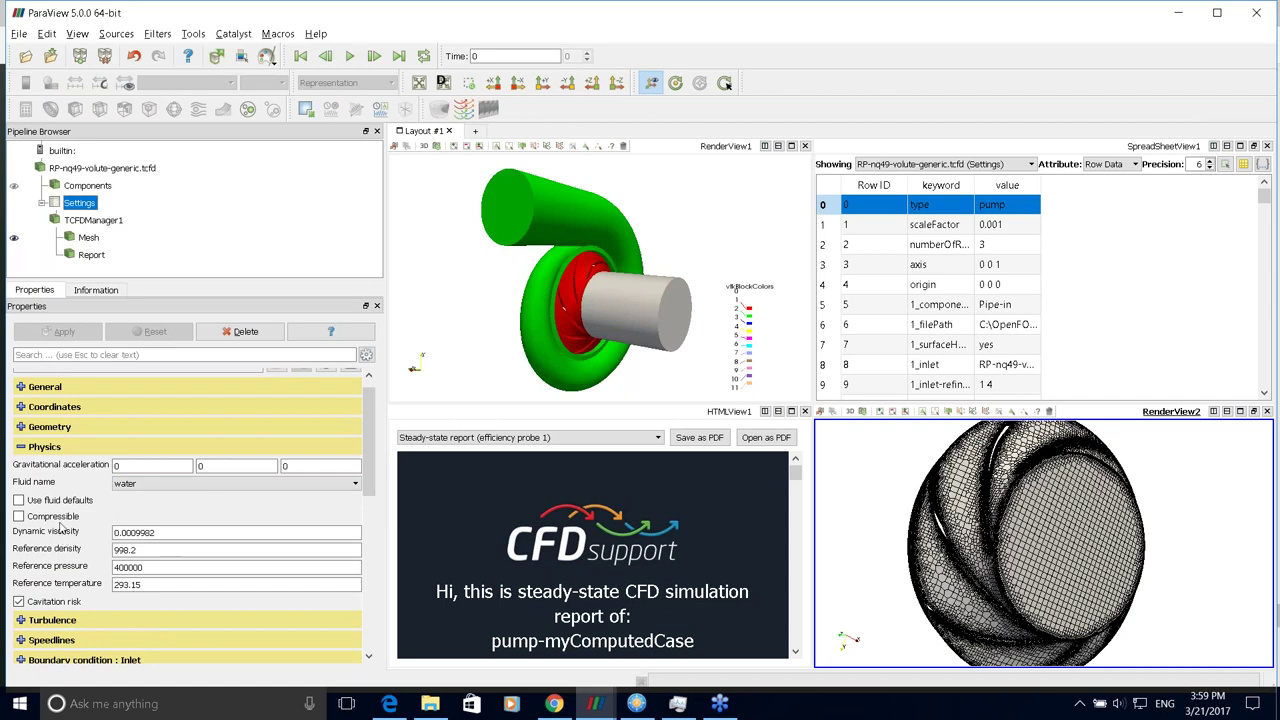
pyautogui.click(115, 532)
pyautogui.doubleClick(115, 532)
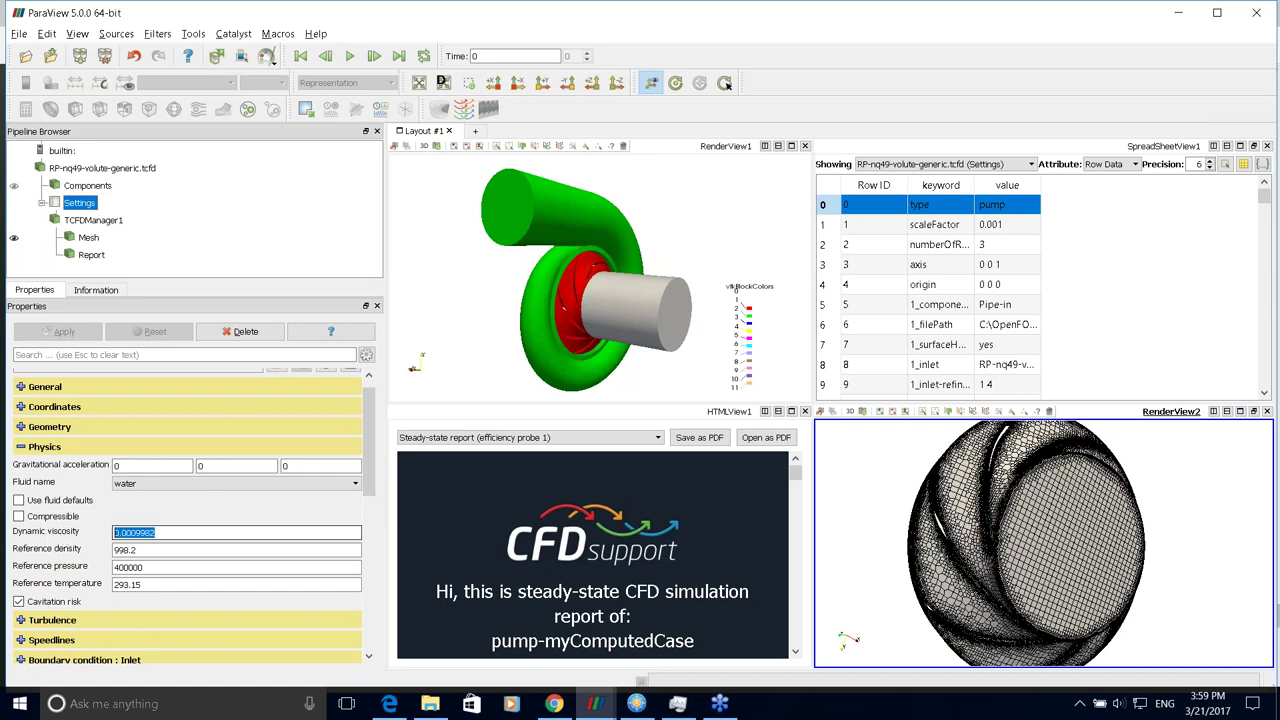
# - Review the reference density, pressure and other fluid values in the Physics section of Settings, and collapse the section
pyautogui.doubleClick(150, 550)
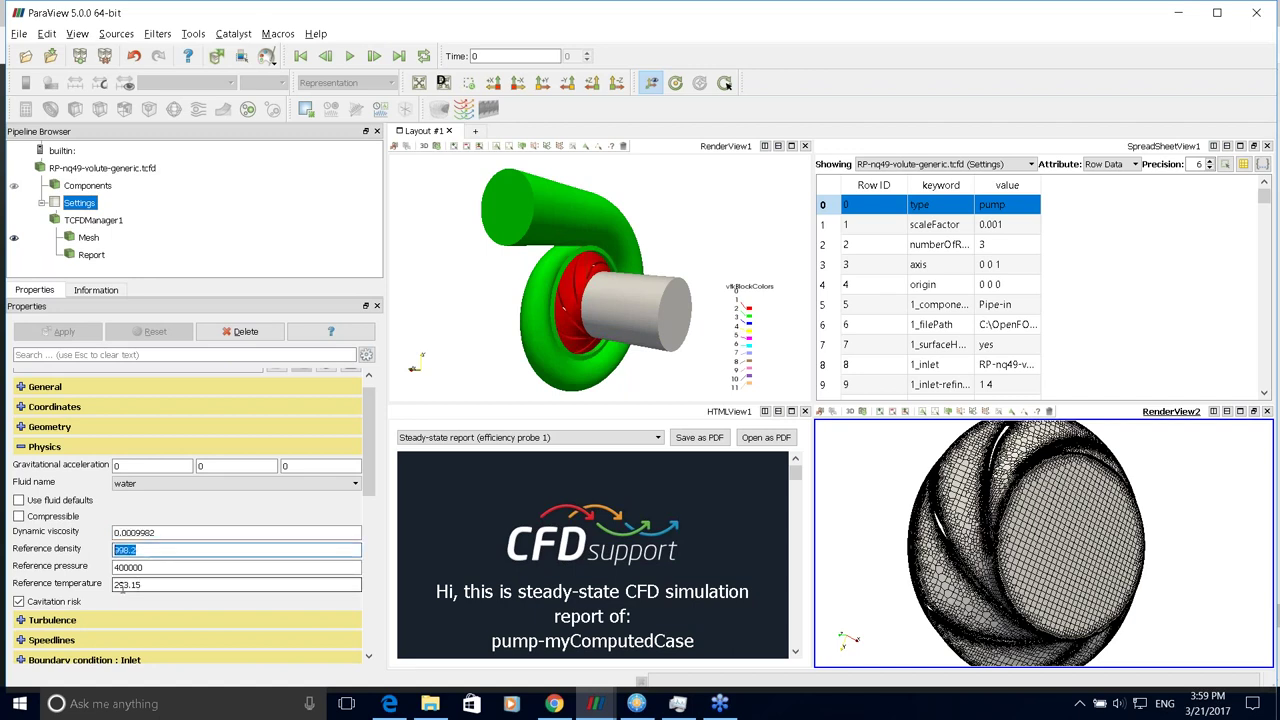
pyautogui.press('Tab')
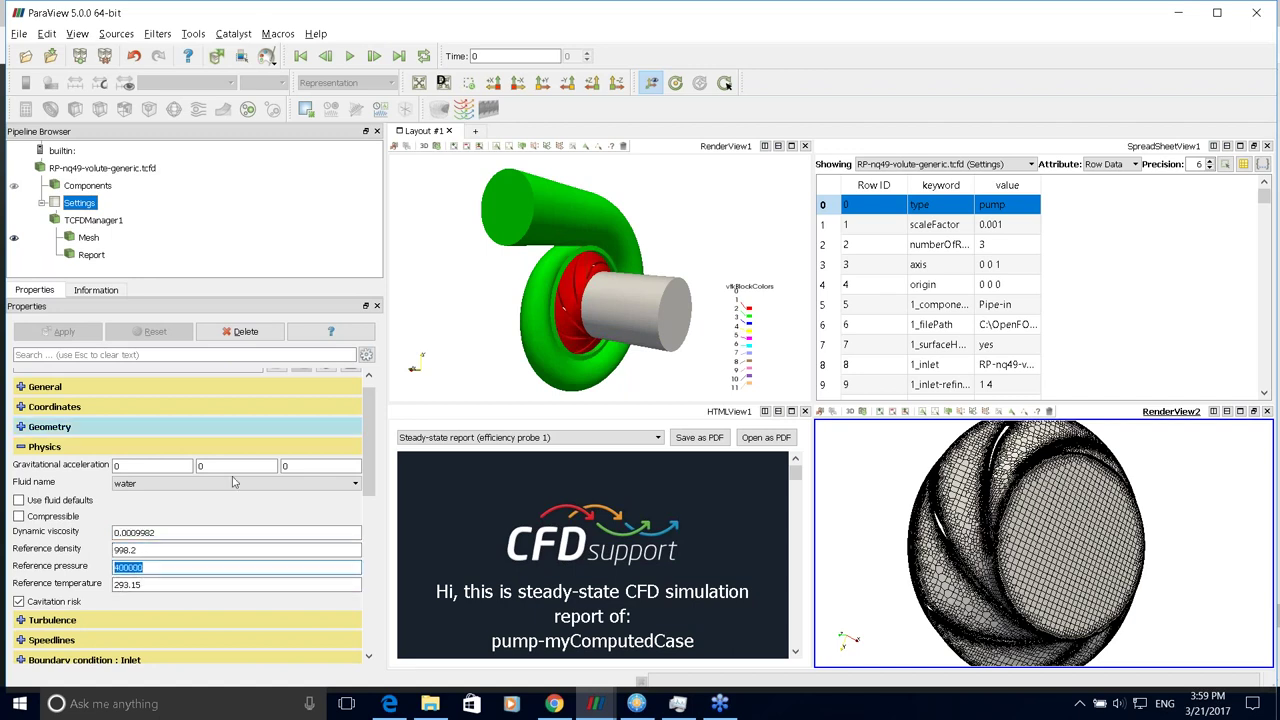
pyautogui.scroll(2, 367, 426)
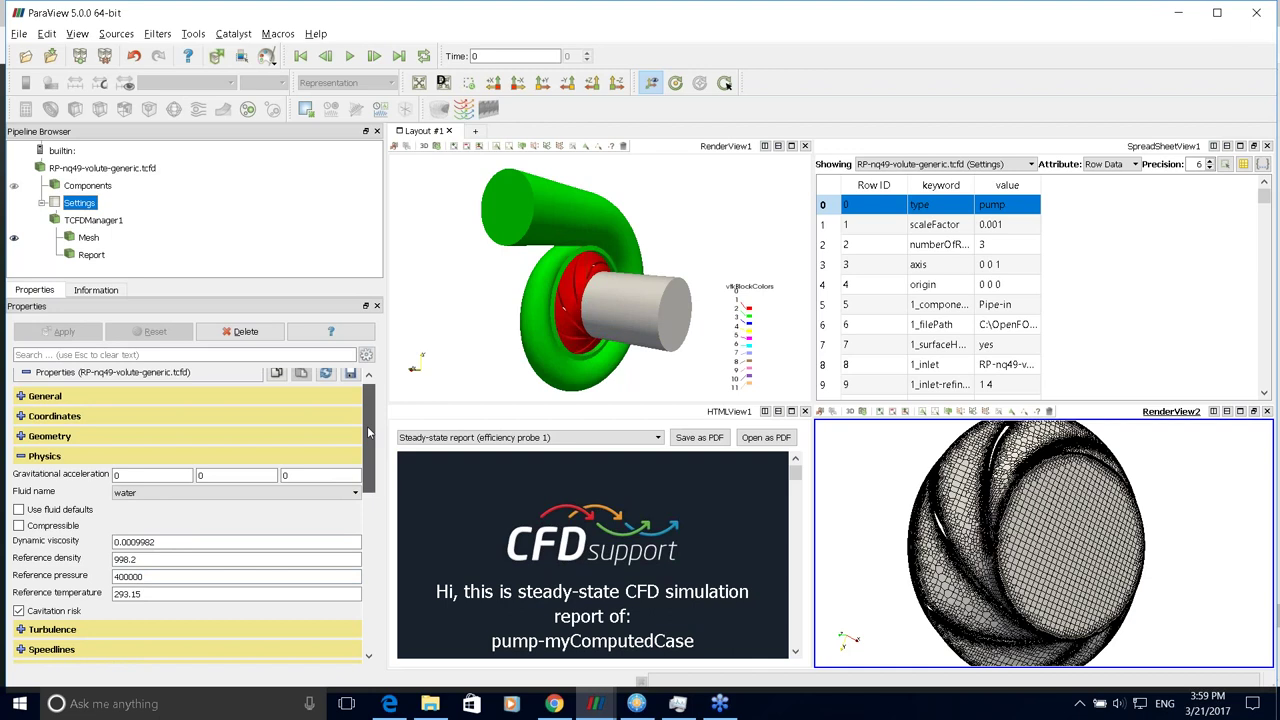
pyautogui.scroll(-3, 366, 442)
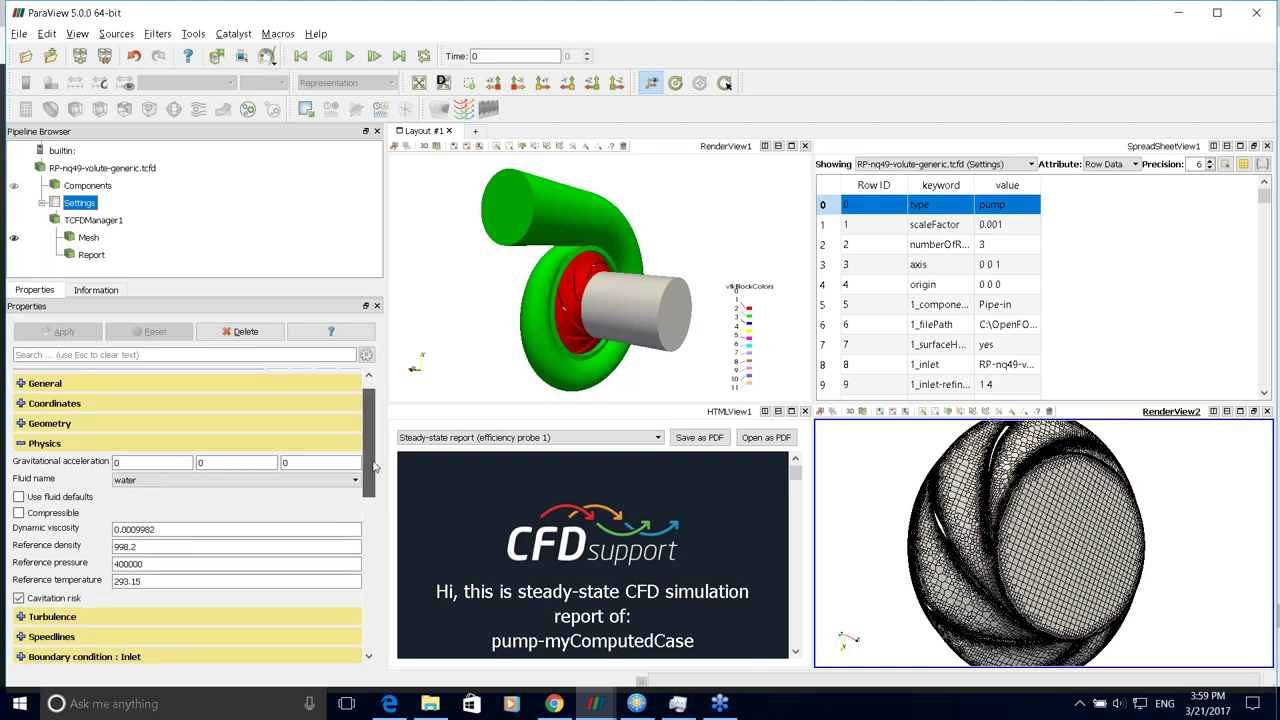
pyautogui.scroll(-1, 375, 488)
pyautogui.scroll(3, 375, 488)
pyautogui.scroll(-1, 370, 485)
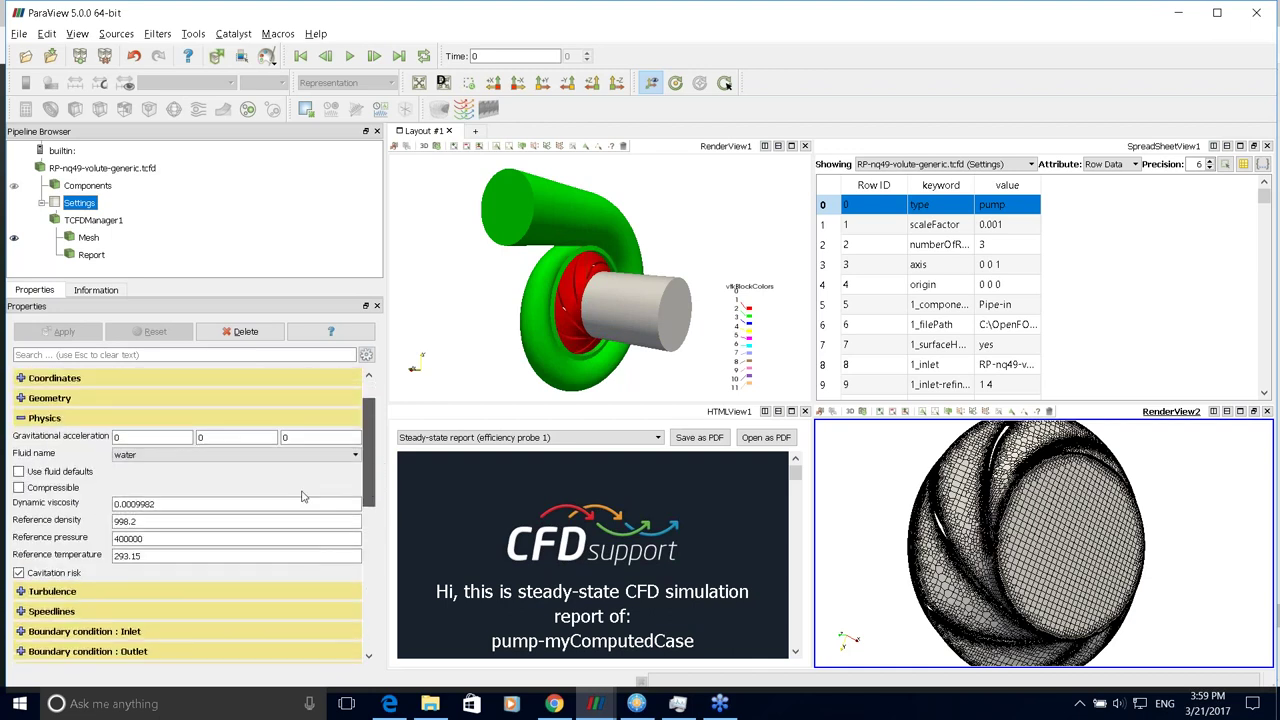
pyautogui.doubleClick(167, 509)
pyautogui.doubleClick(147, 523)
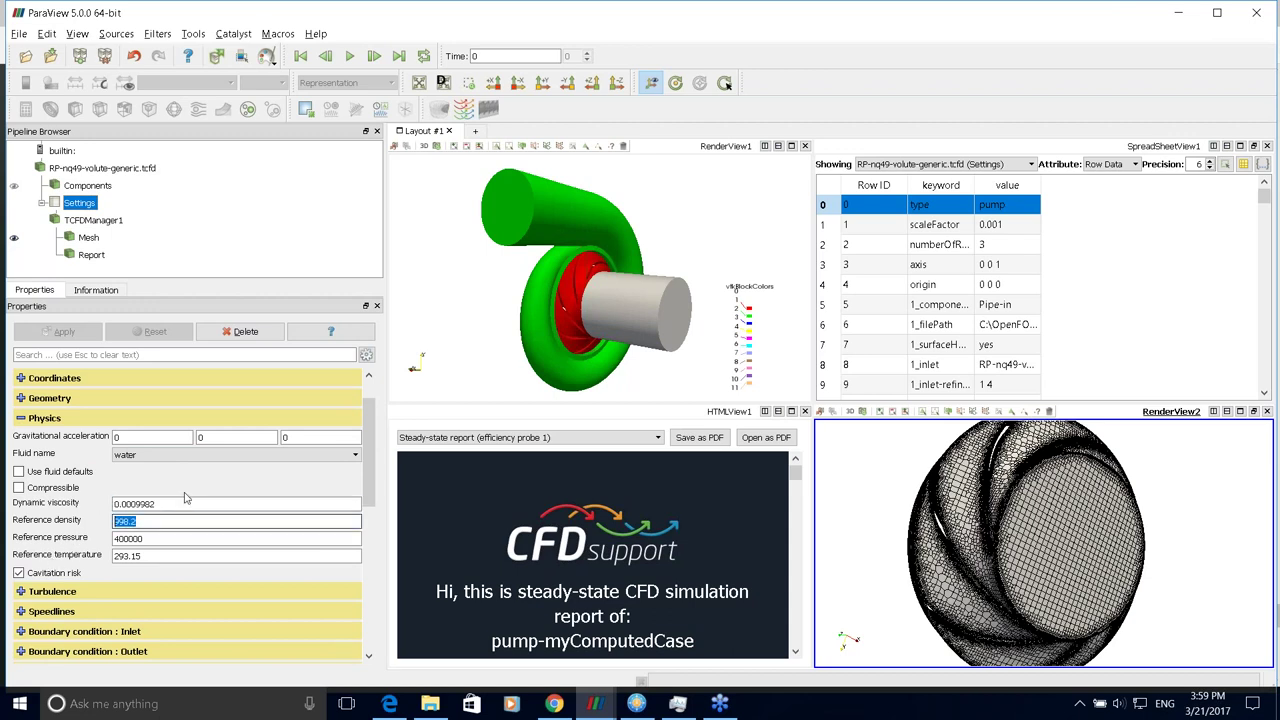
pyautogui.scroll(-1, 369, 450)
pyautogui.scroll(3, 369, 450)
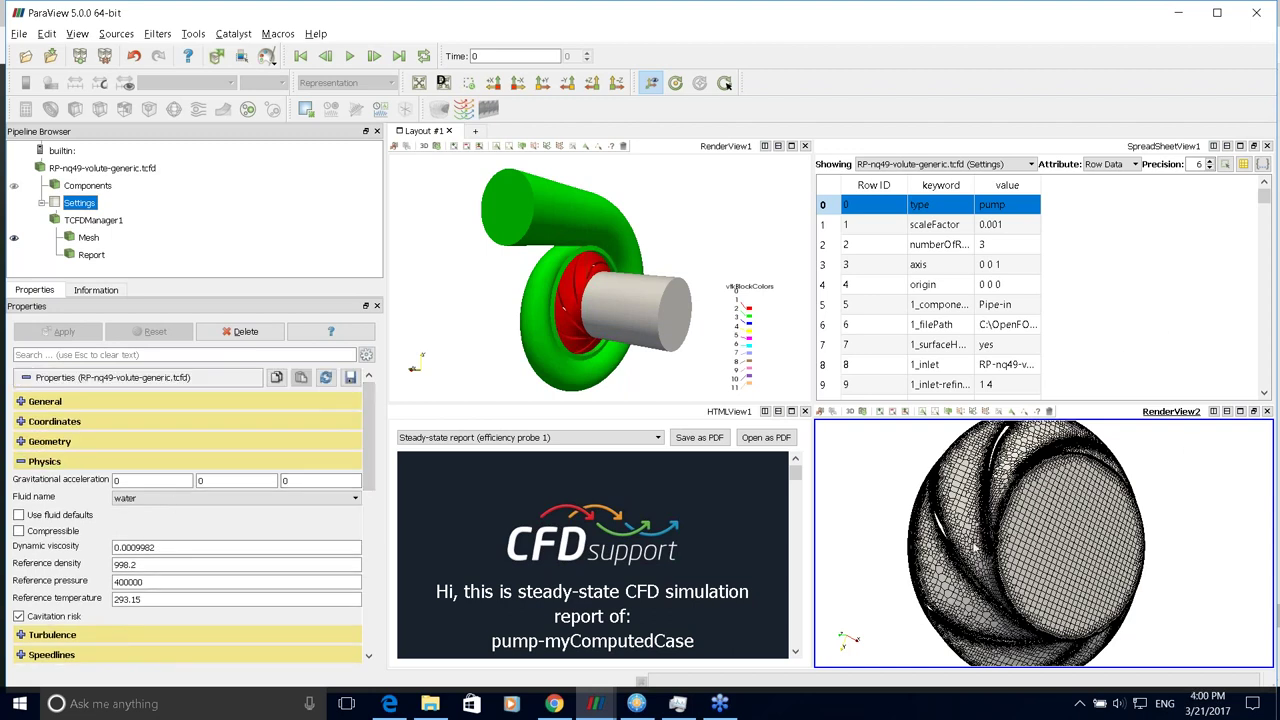
pyautogui.moveTo(728, 704)
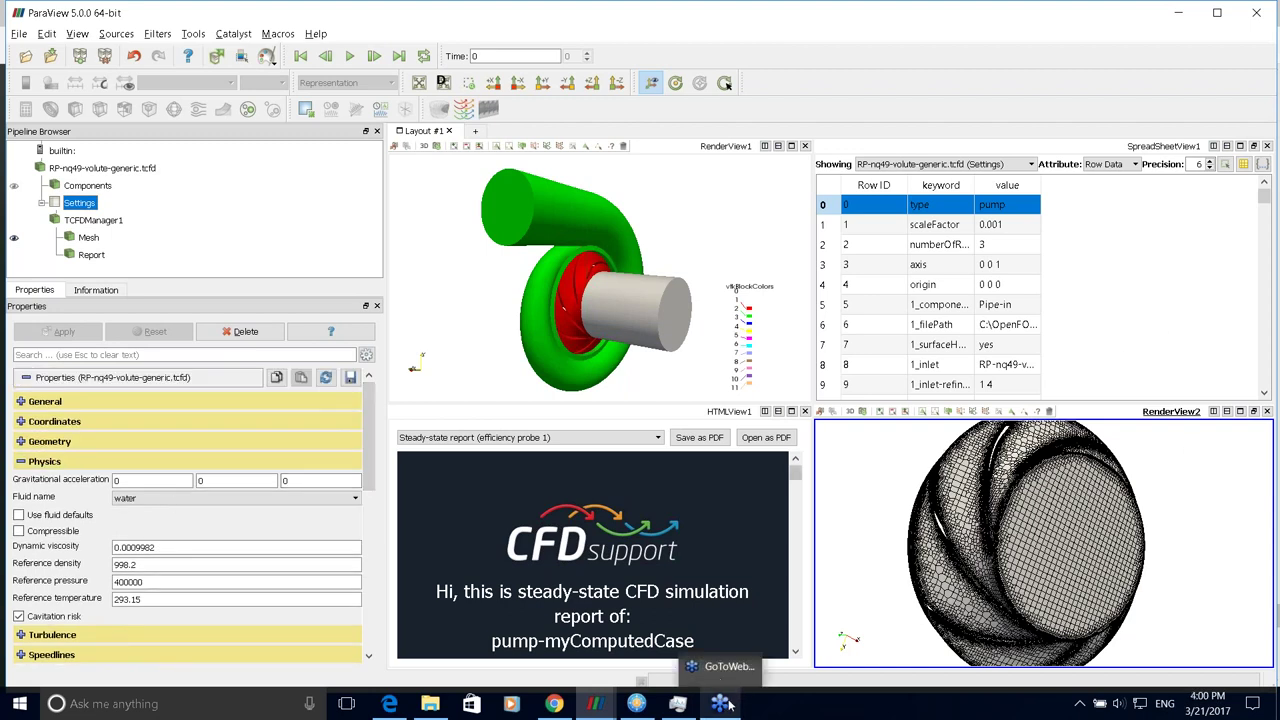
pyautogui.click(22, 463)
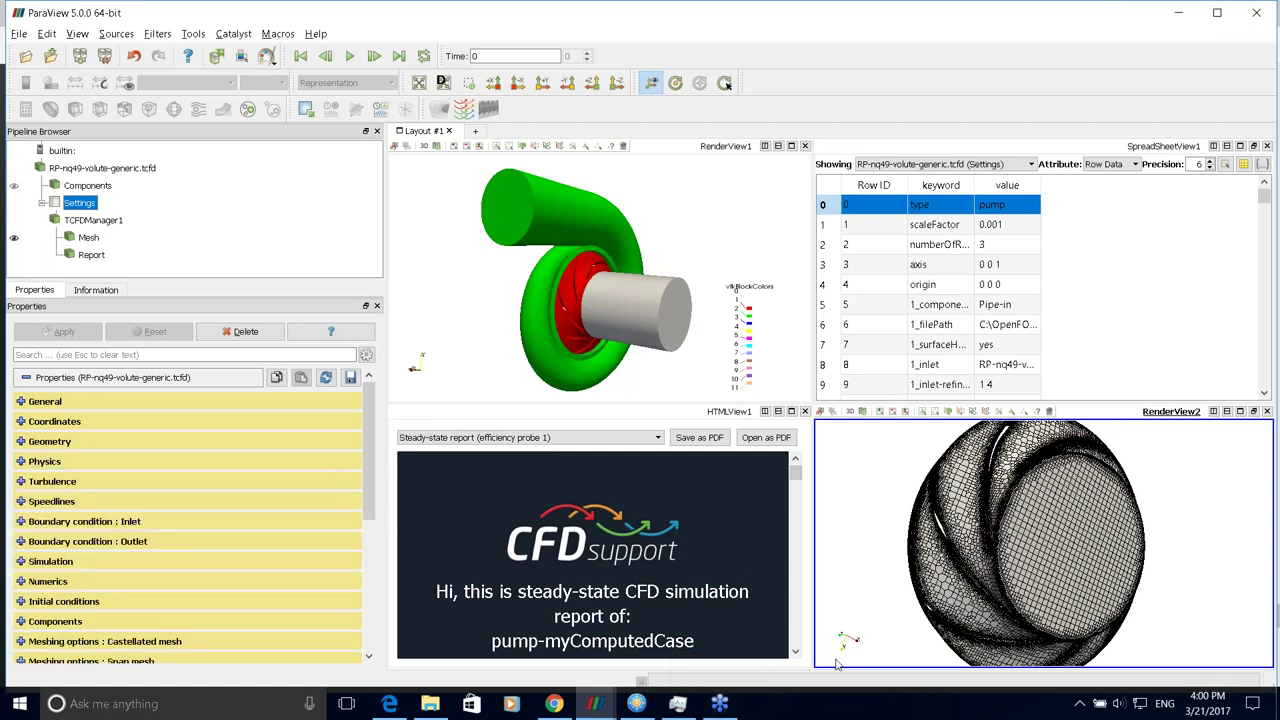
pyautogui.click(722, 706)
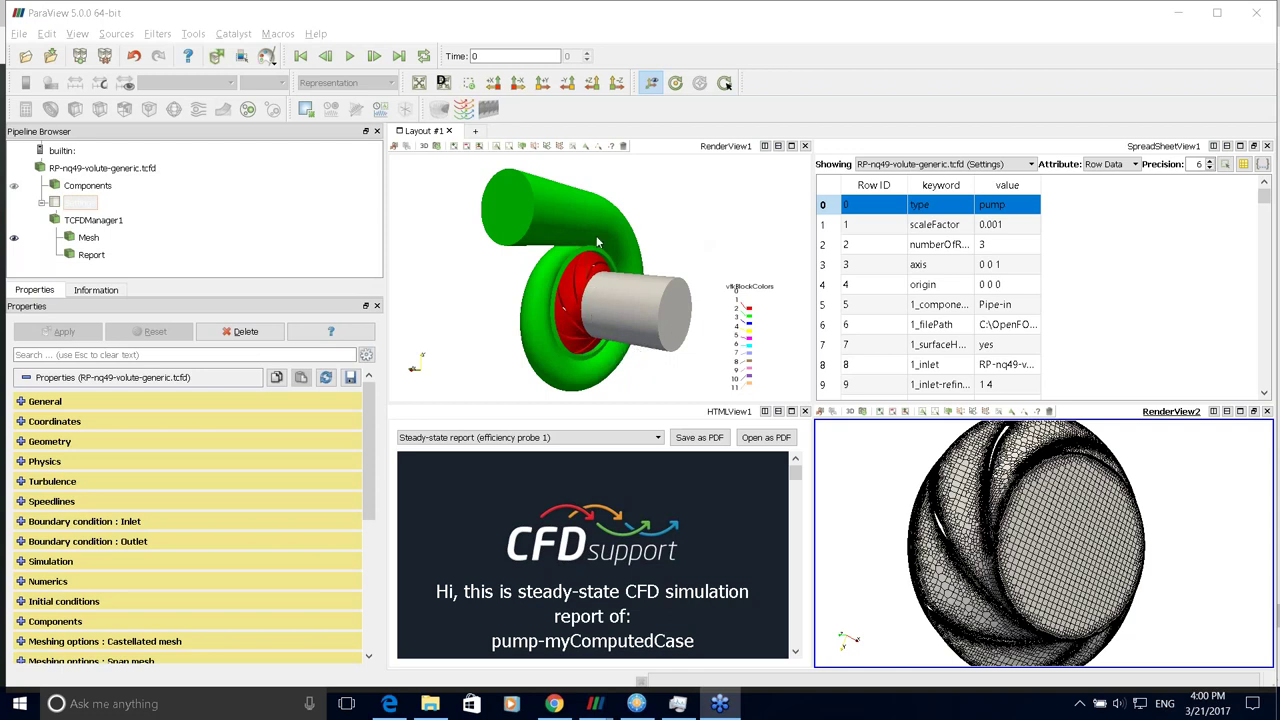
pyautogui.moveTo(320, 131); pyautogui.dragTo(328, 137)
pyautogui.click(867, 22)
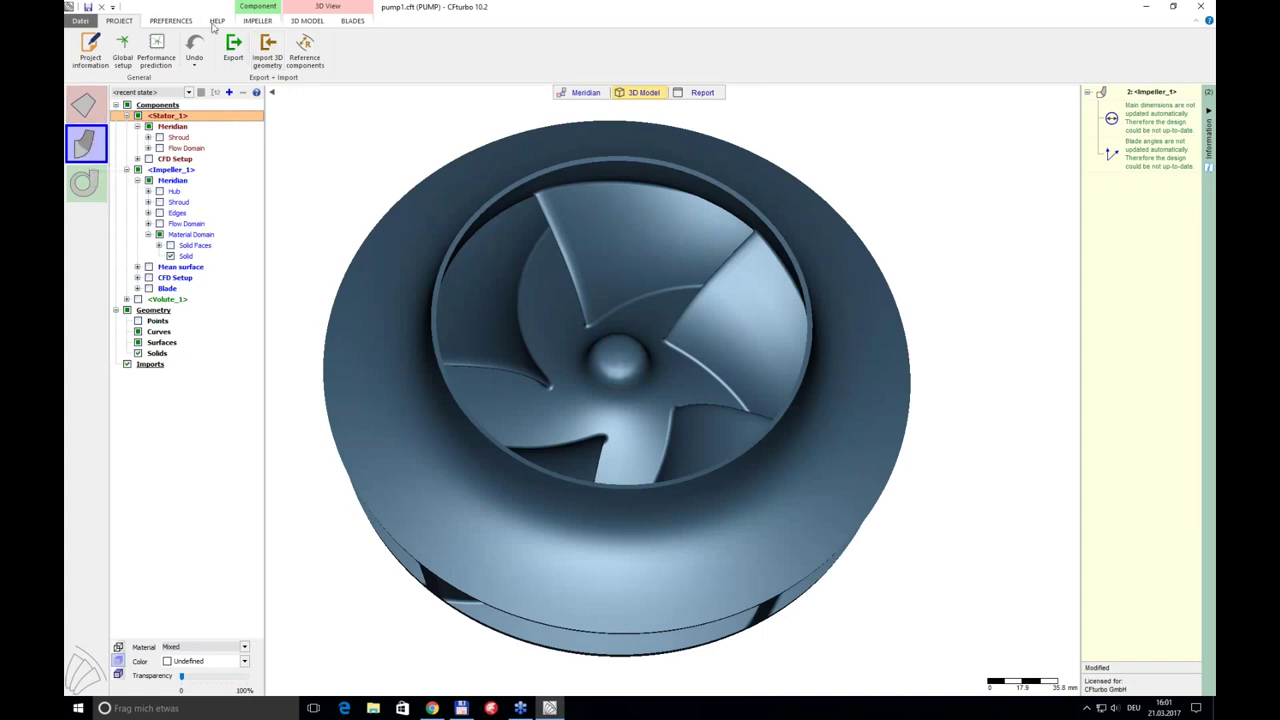
# - In the impeller's main dimensions setup, make the impeller unshrouded with a tip clearance of 2 mm and apply the change
pyautogui.click(248, 22)
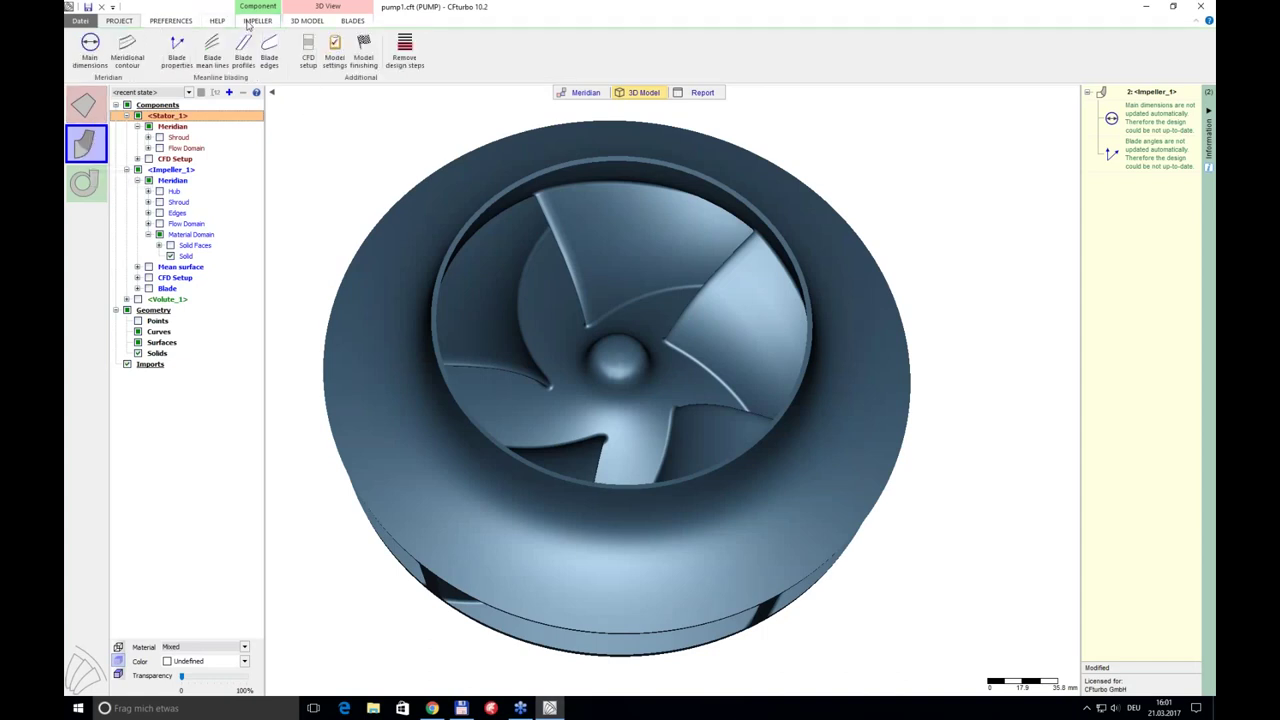
pyautogui.click(92, 50)
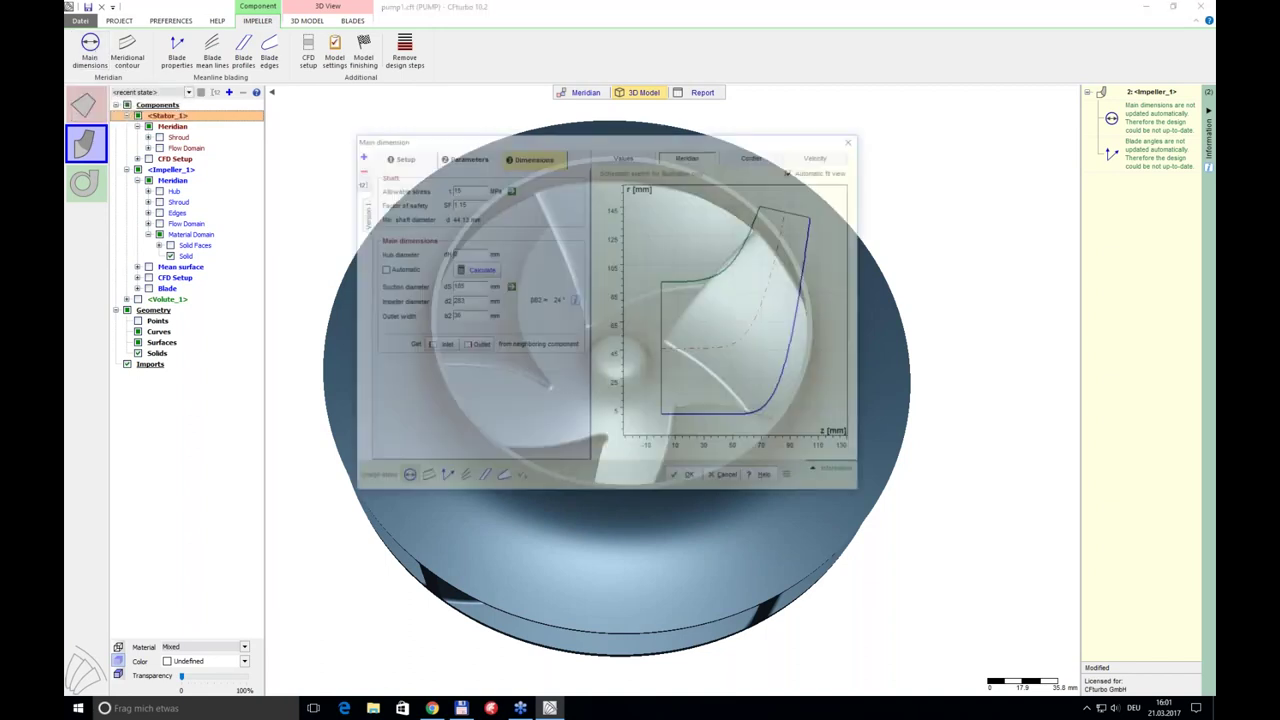
pyautogui.click(383, 174)
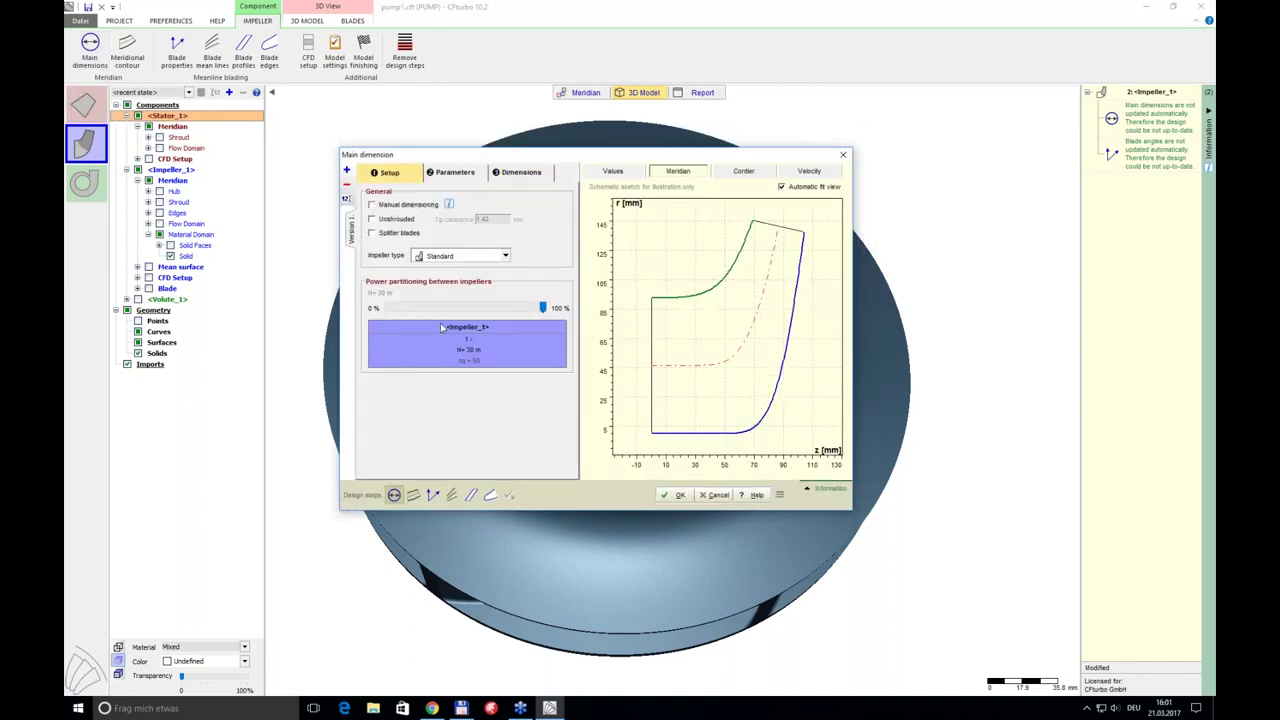
pyautogui.click(372, 219)
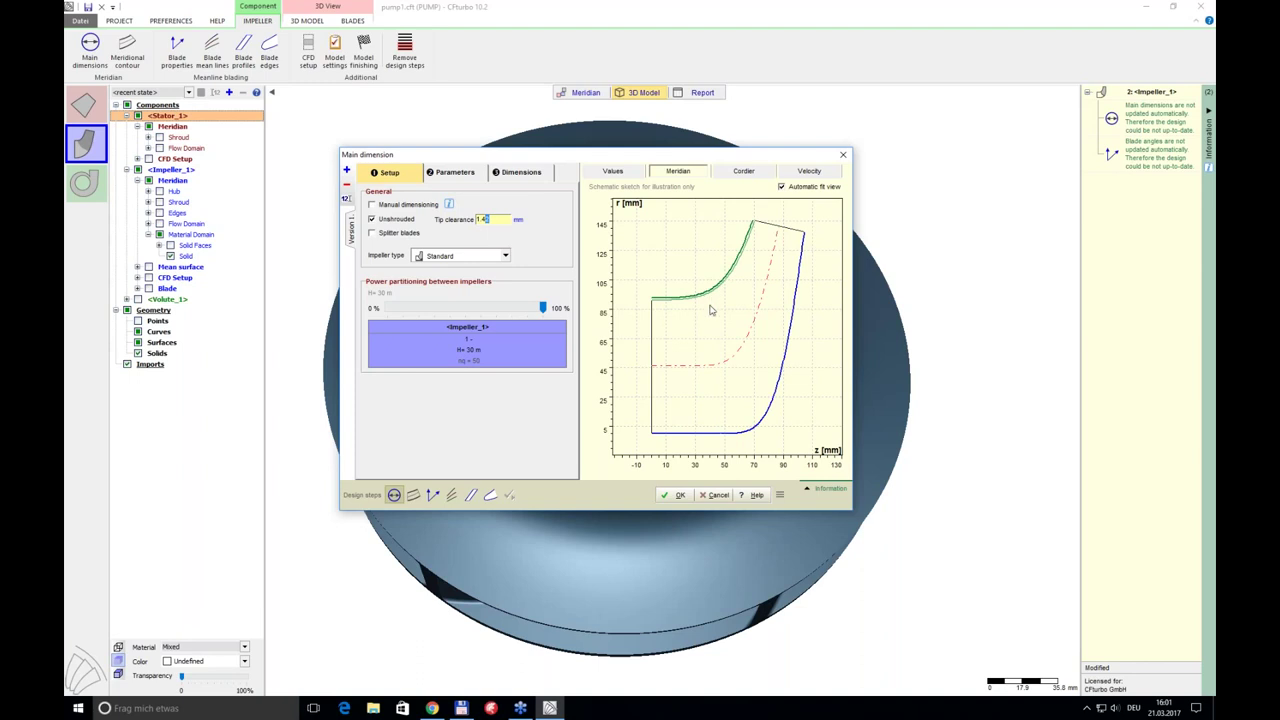
pyautogui.moveTo(486, 218); pyautogui.dragTo(476, 219)
pyautogui.write('2')
pyautogui.click(414, 220)
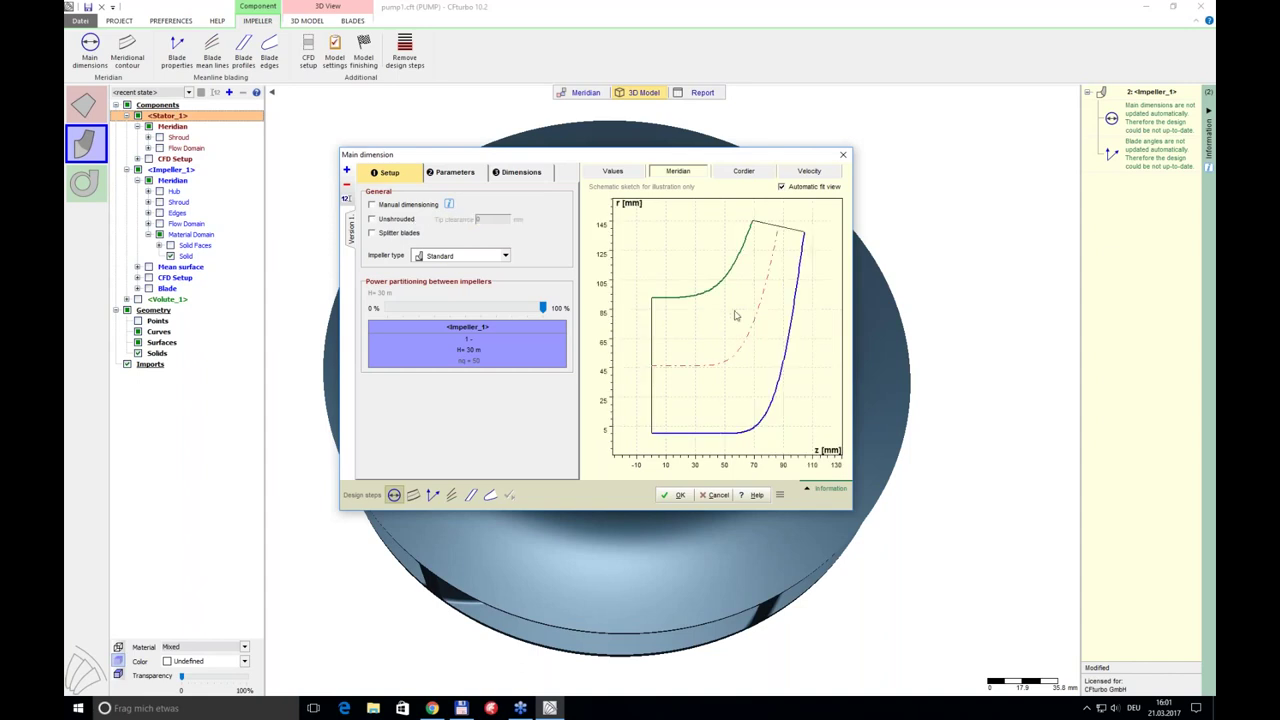
pyautogui.click(372, 219)
pyautogui.write('2')
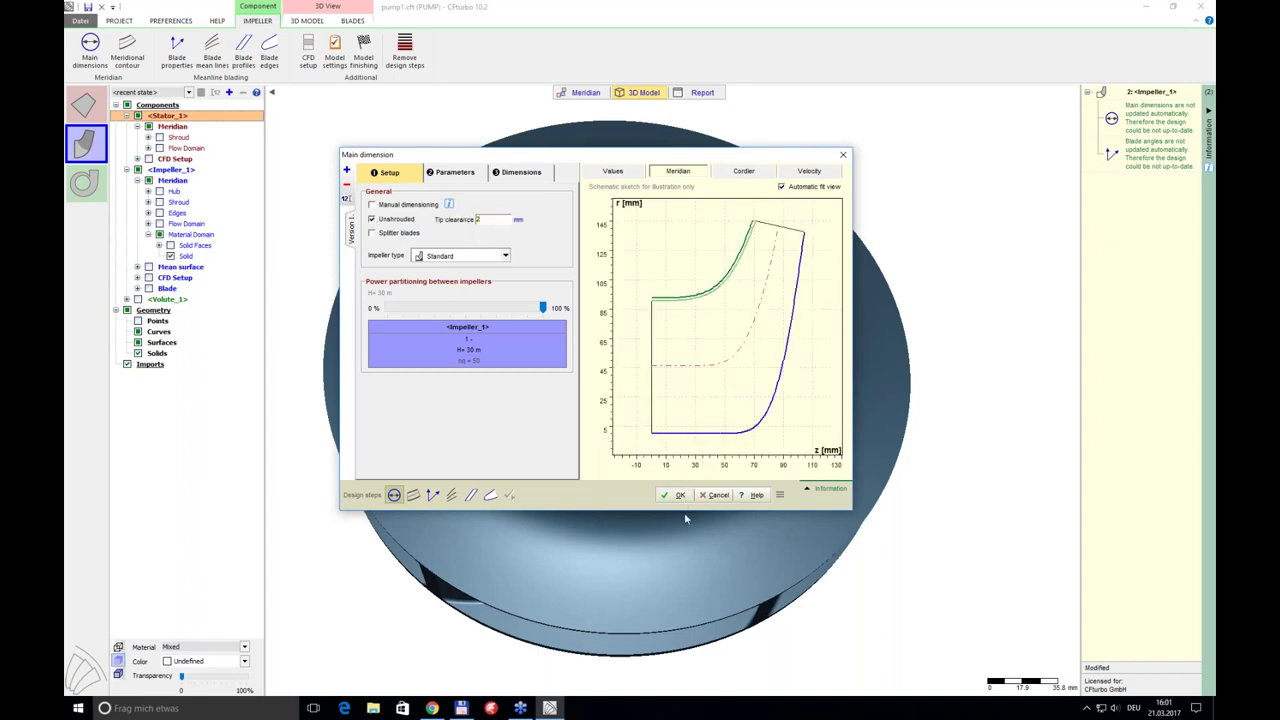
pyautogui.click(679, 495)
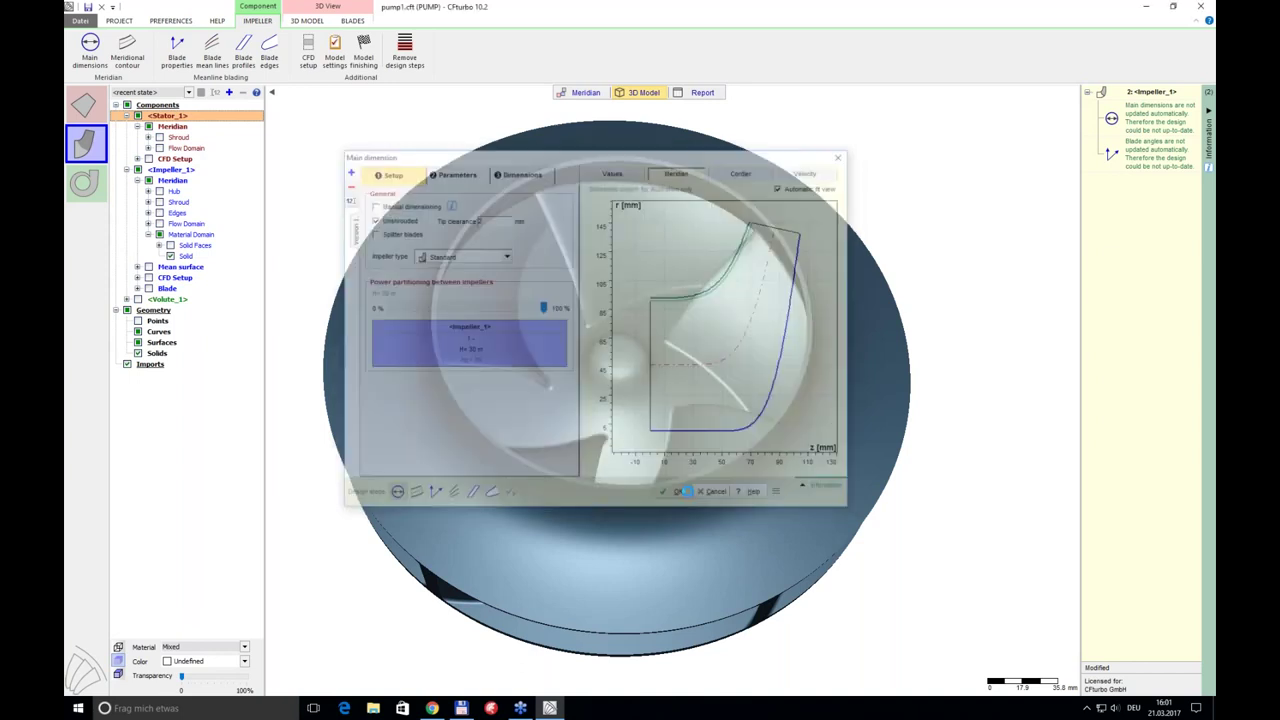
pyautogui.click(547, 397)
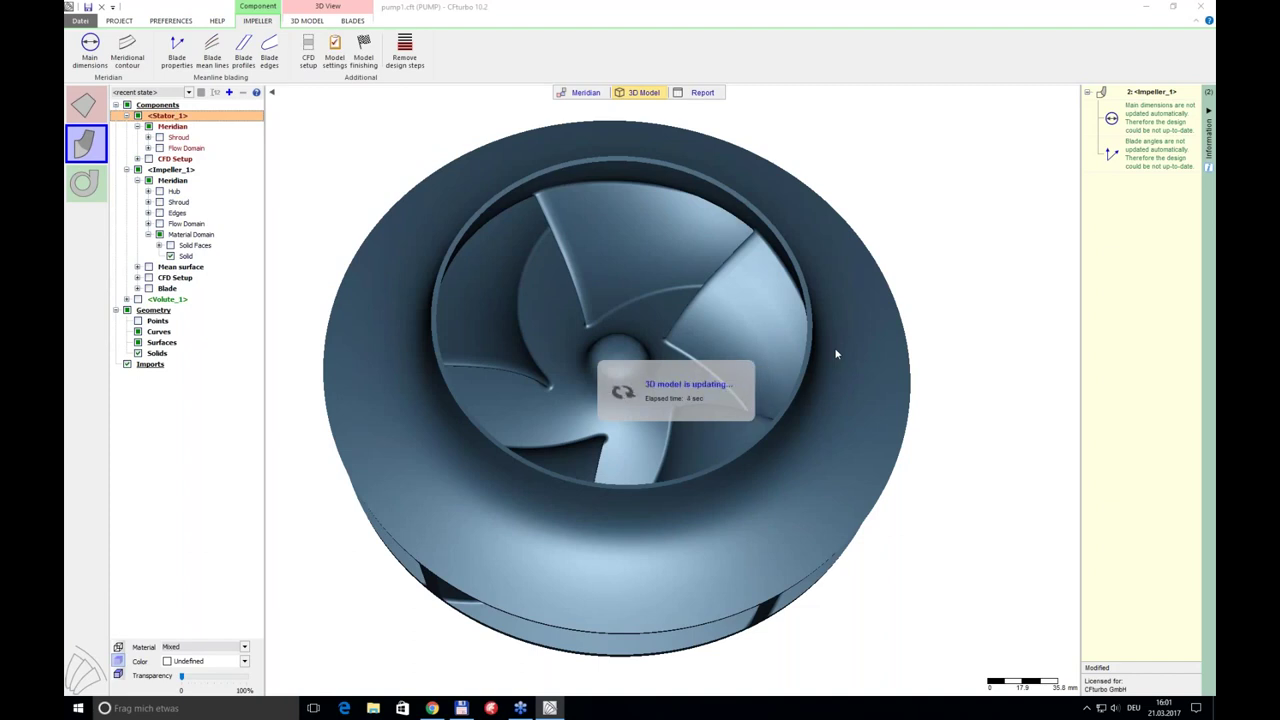
# - Load the Default model state in the 3D view and turn the pump for a close look at the impeller
pyautogui.click(188, 92)
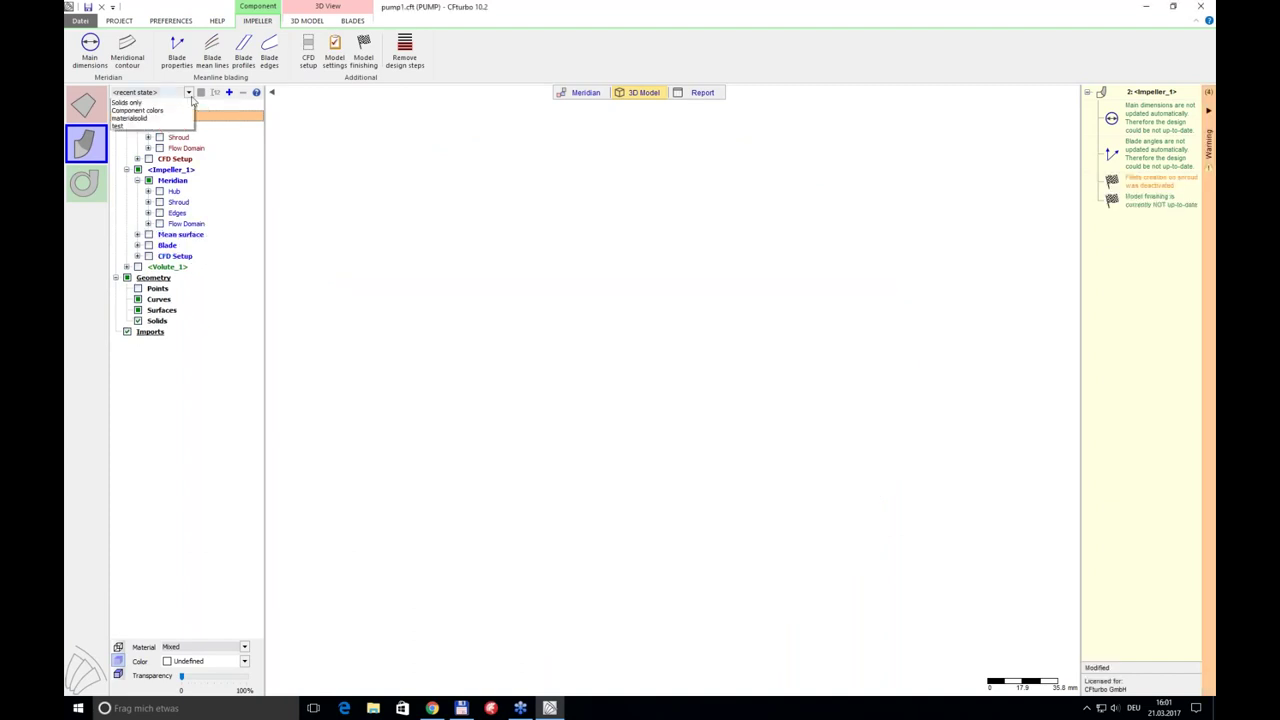
pyautogui.click(145, 110)
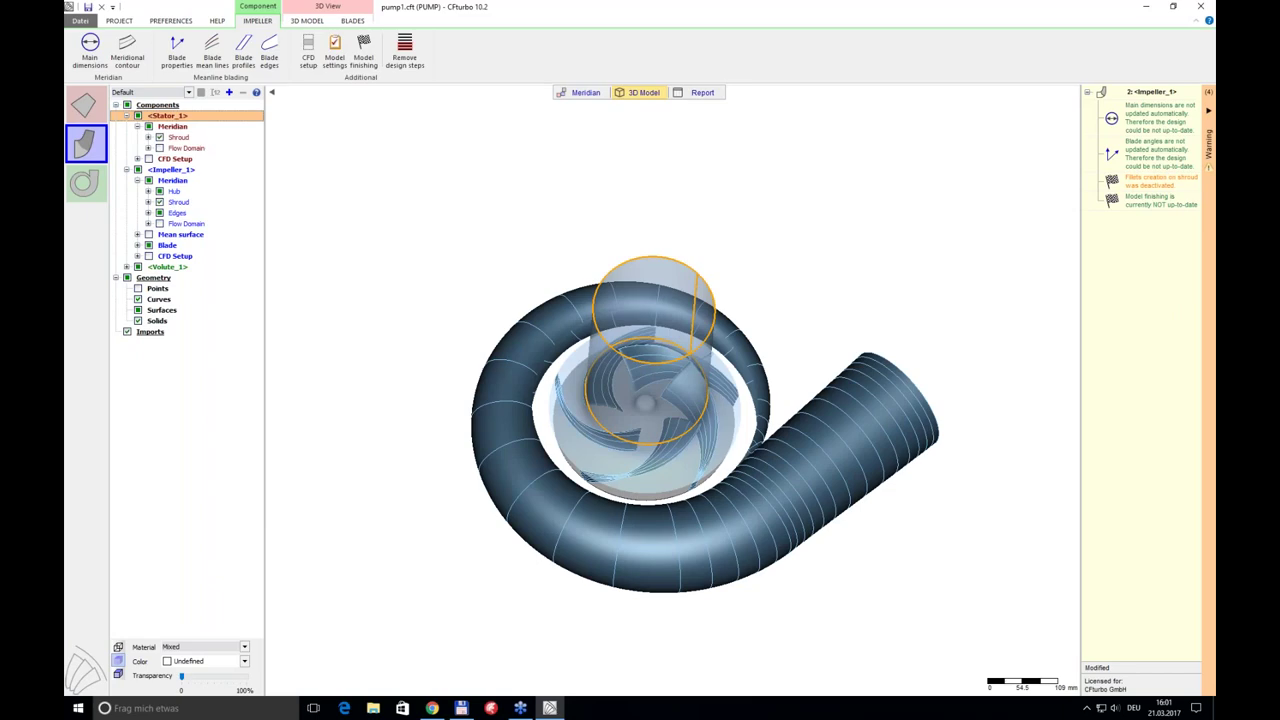
pyautogui.moveTo(714, 290); pyautogui.dragTo(836, 430)
pyautogui.scroll(4, 828, 353)
pyautogui.scroll(2, 836, 430)
pyautogui.scroll(2, 836, 430)
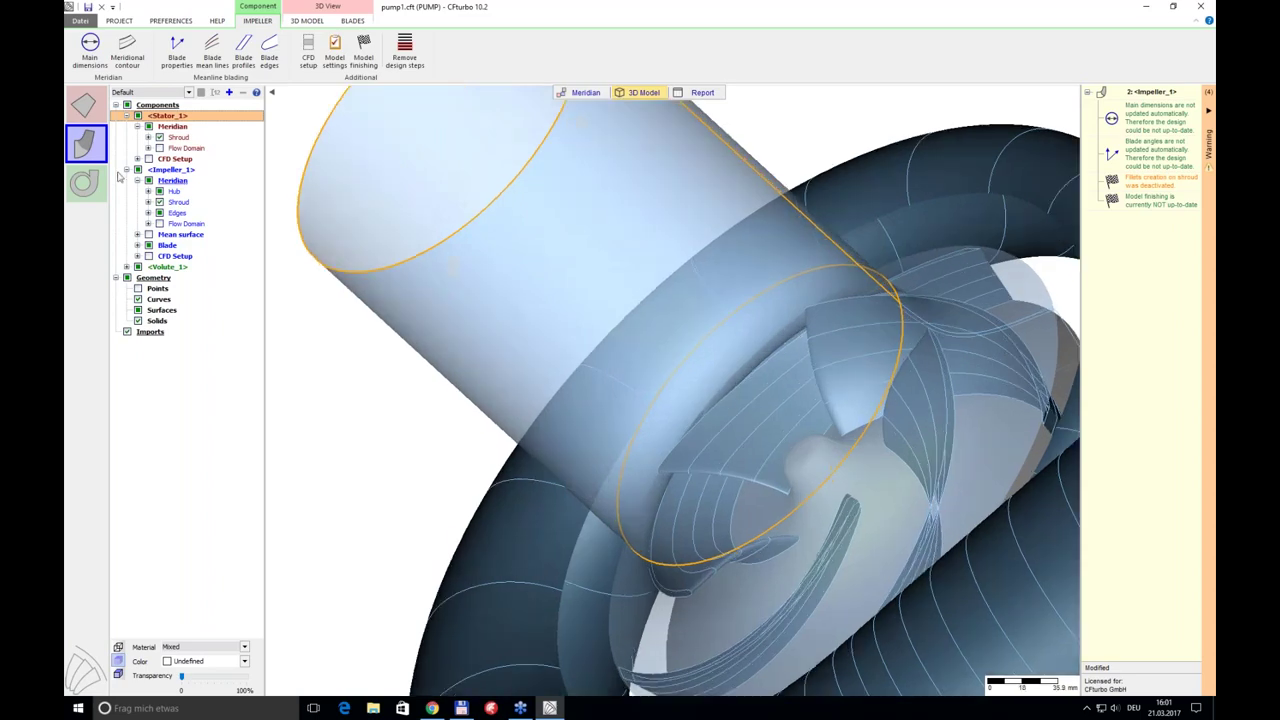
# - Hide the stator and the volute and examine the gap between the impeller's blade tips and the shroud
pyautogui.click(138, 115)
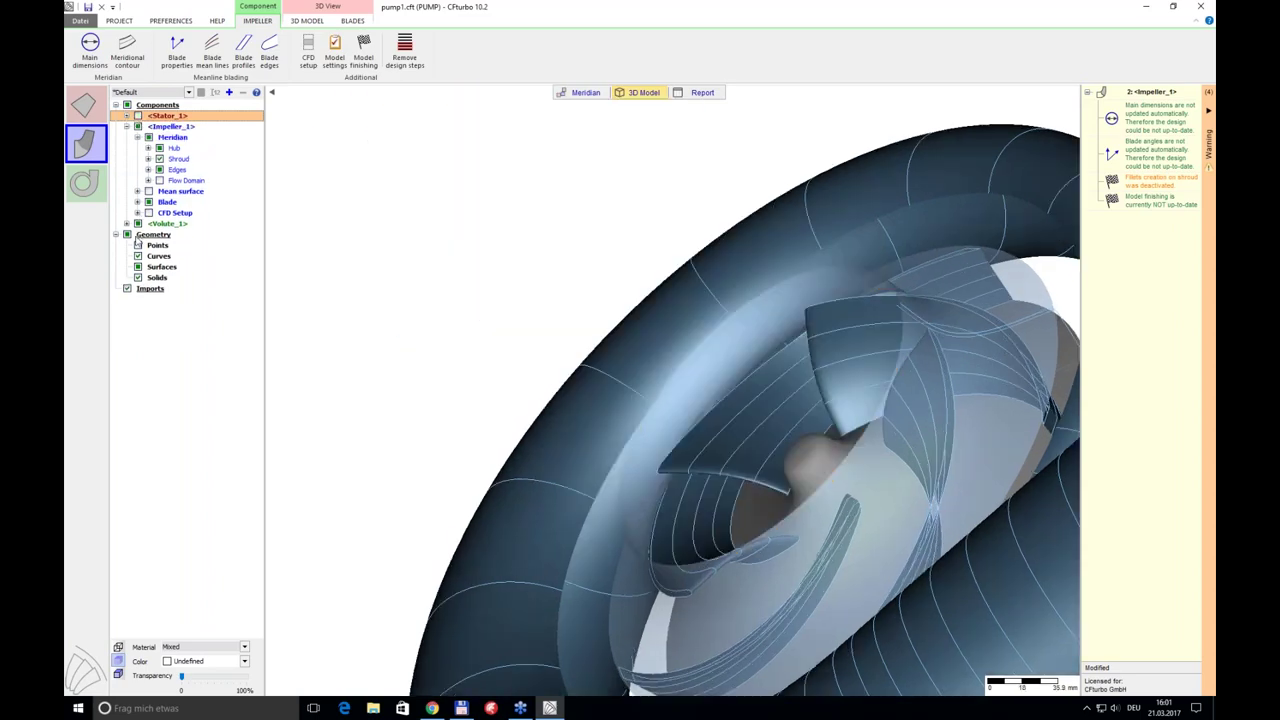
pyautogui.click(138, 223)
pyautogui.moveTo(770, 389); pyautogui.dragTo(763, 296)
pyautogui.scroll(5, 763, 296)
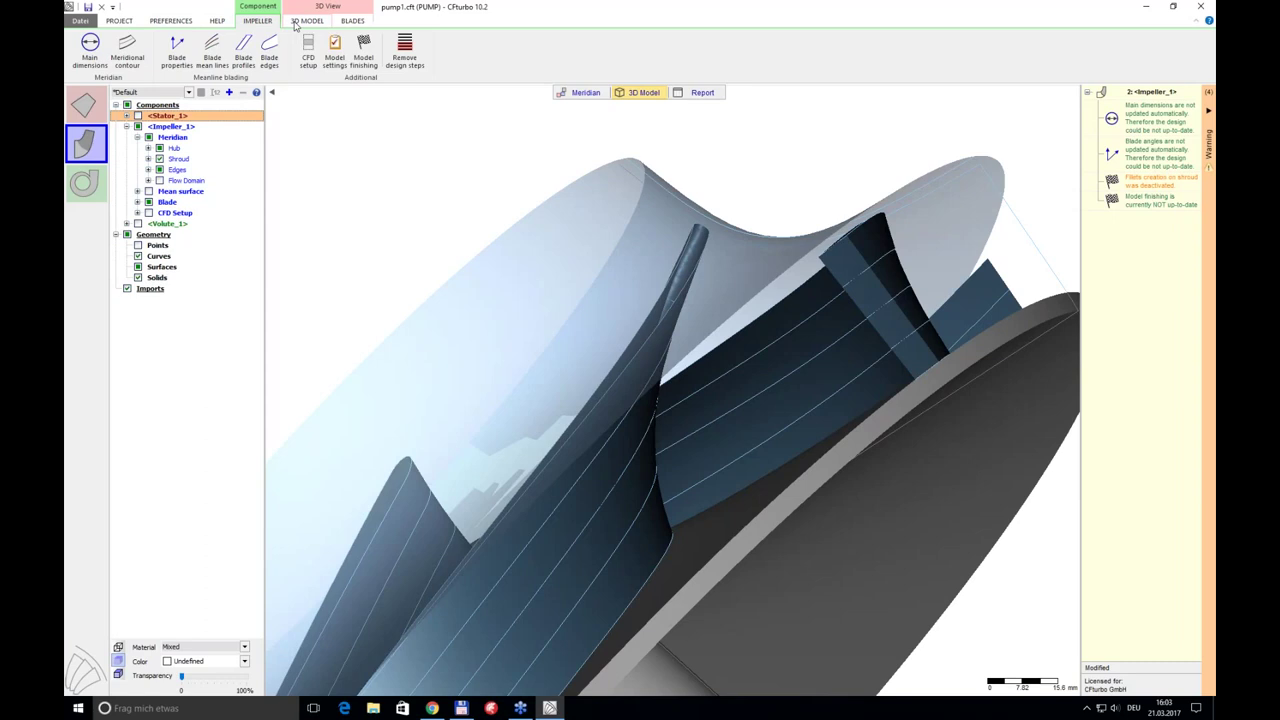
# - Restore the Default model state and turn on the impeller rotation in the 3D view
pyautogui.click(189, 92)
pyautogui.click(150, 106)
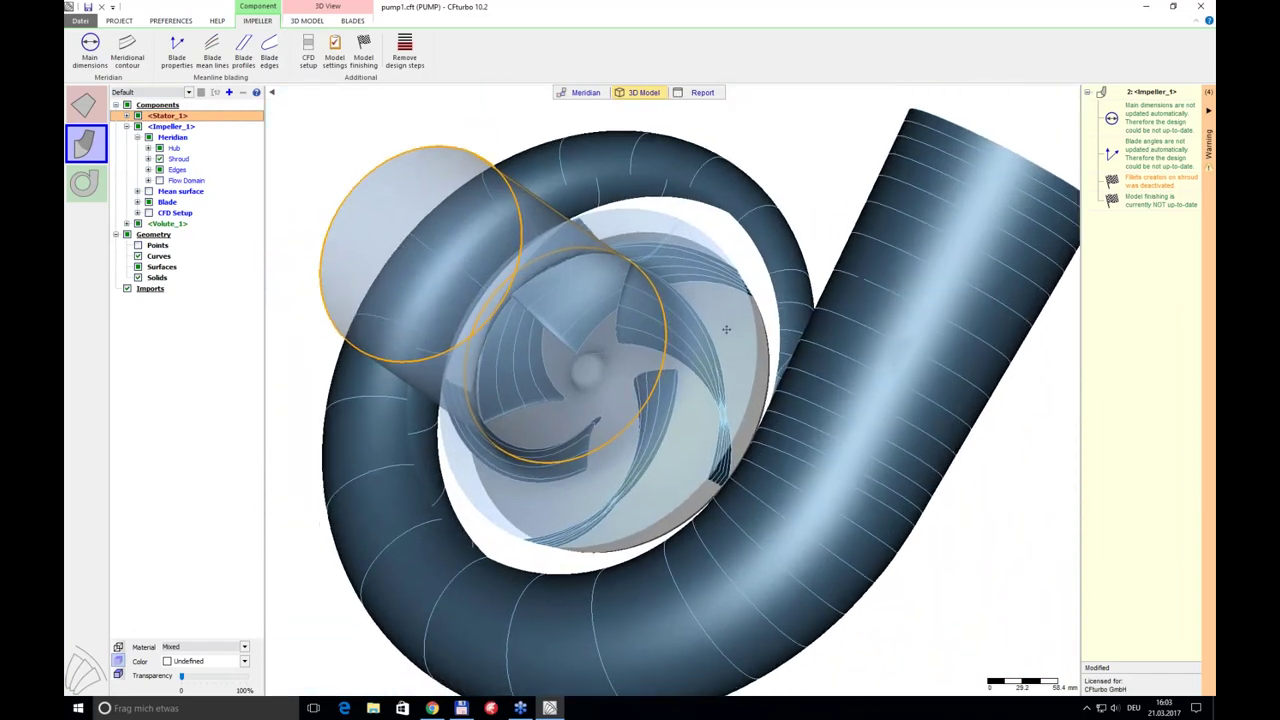
pyautogui.click(307, 20)
pyautogui.click(327, 37)
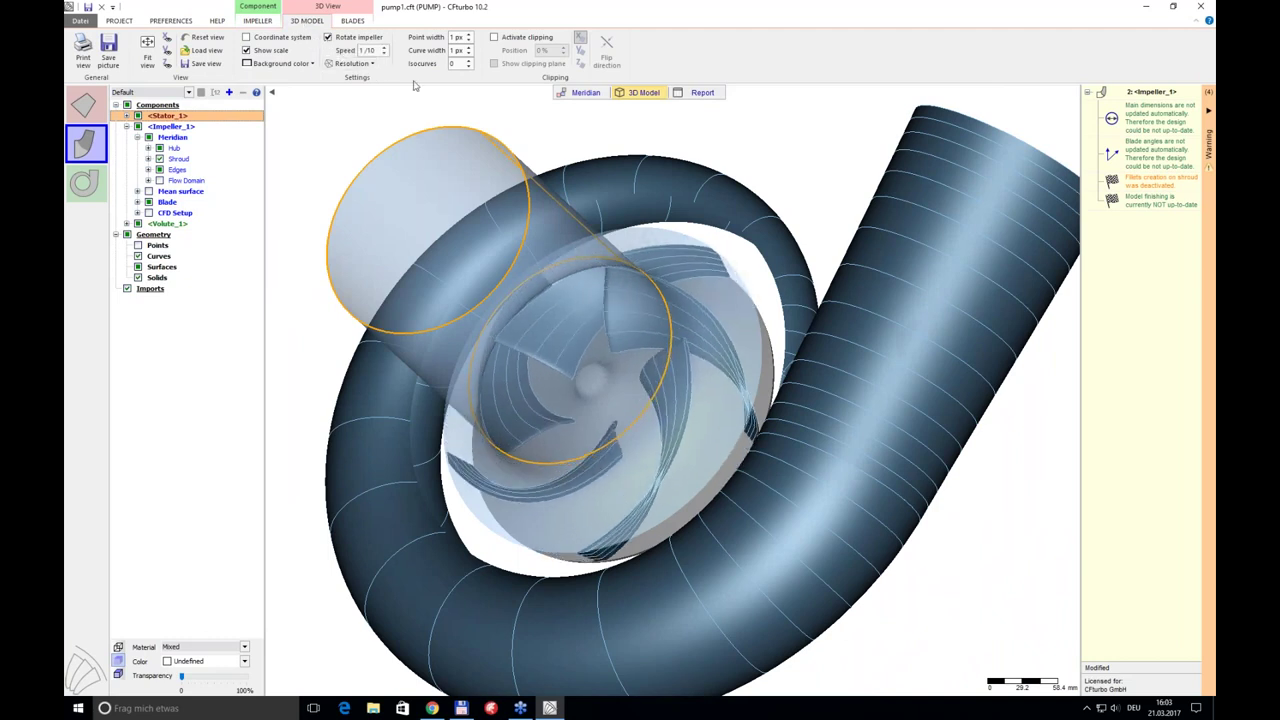
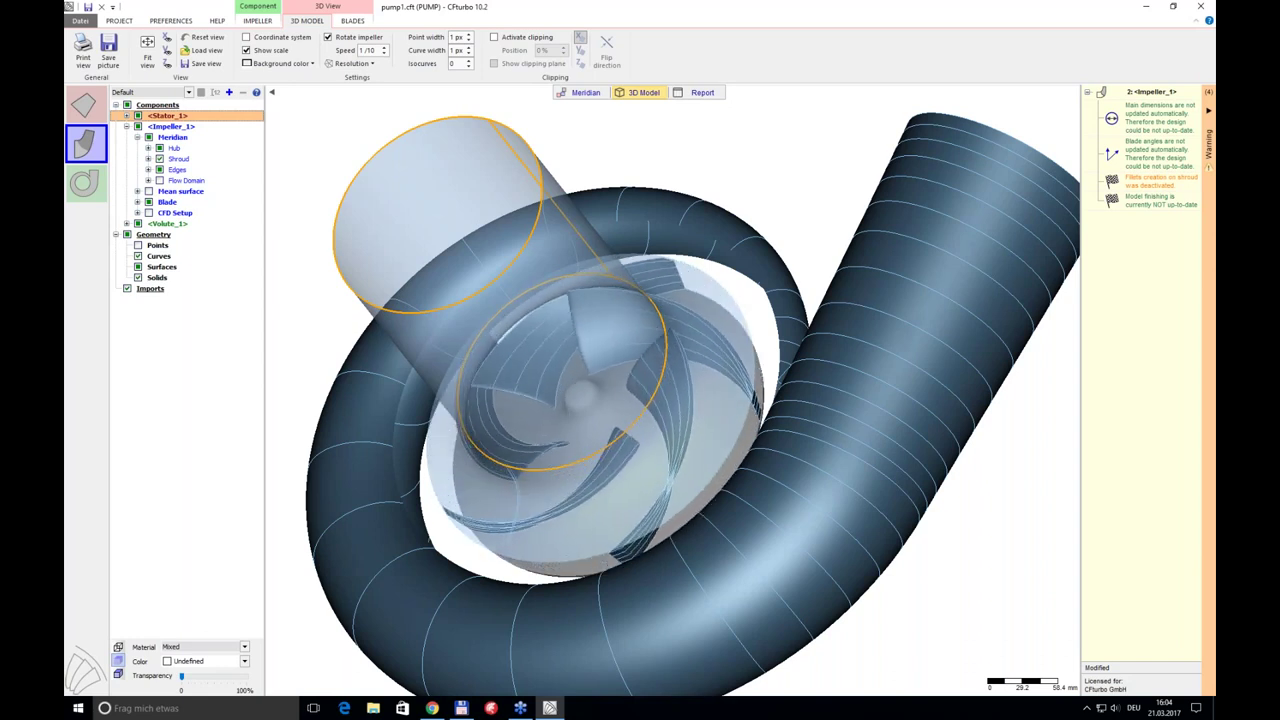
# - Open the approximation functions and display the radial pump impeller's Hydraulic efficiency curves
pyautogui.click(121, 21)
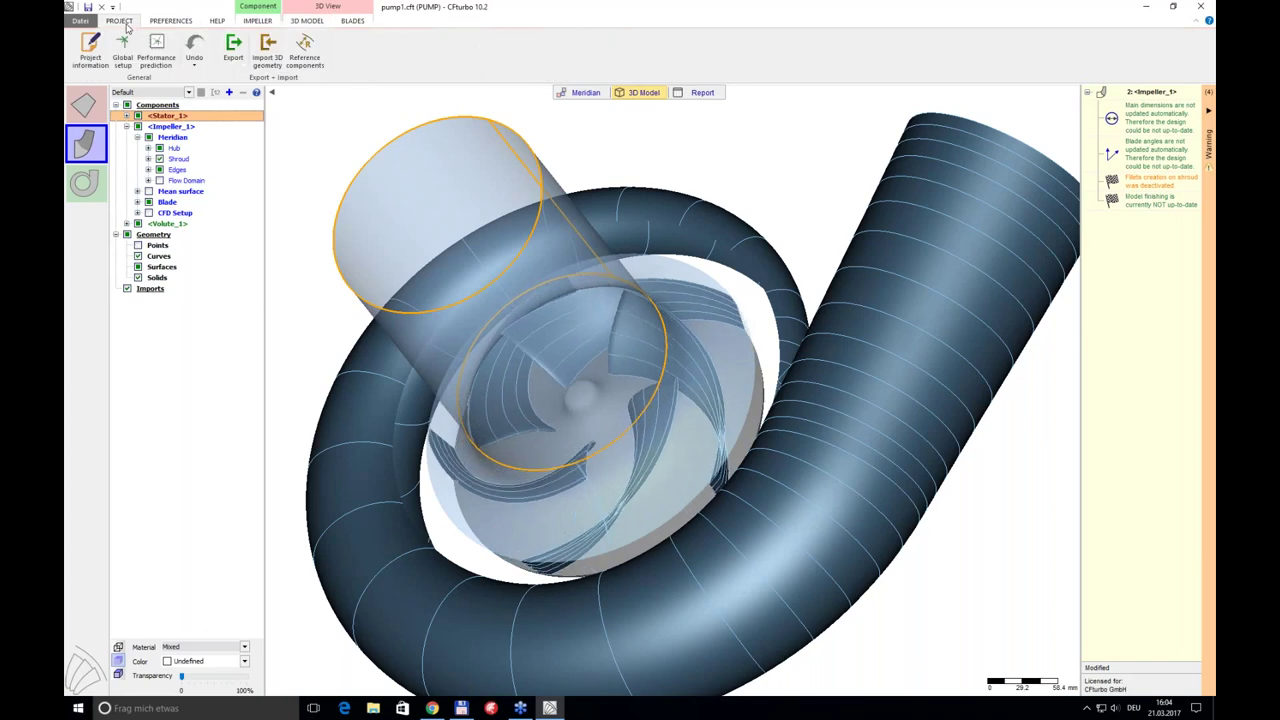
pyautogui.click(171, 21)
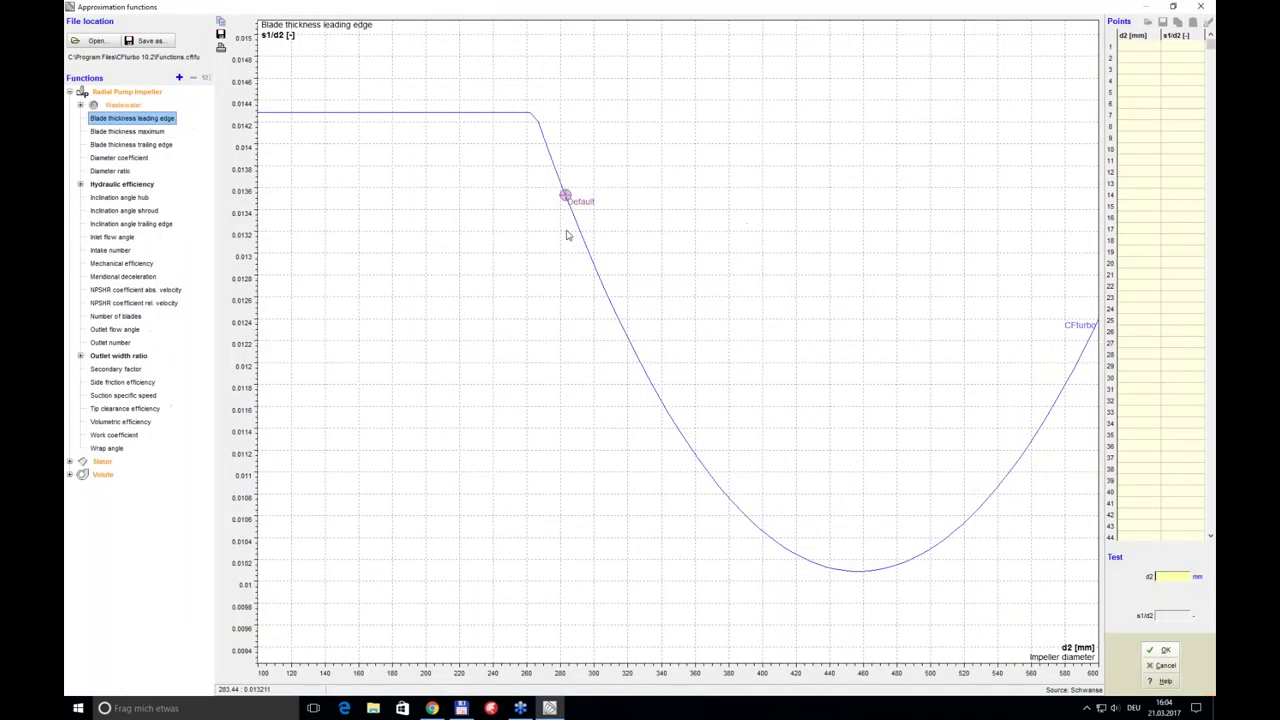
pyautogui.click(80, 184)
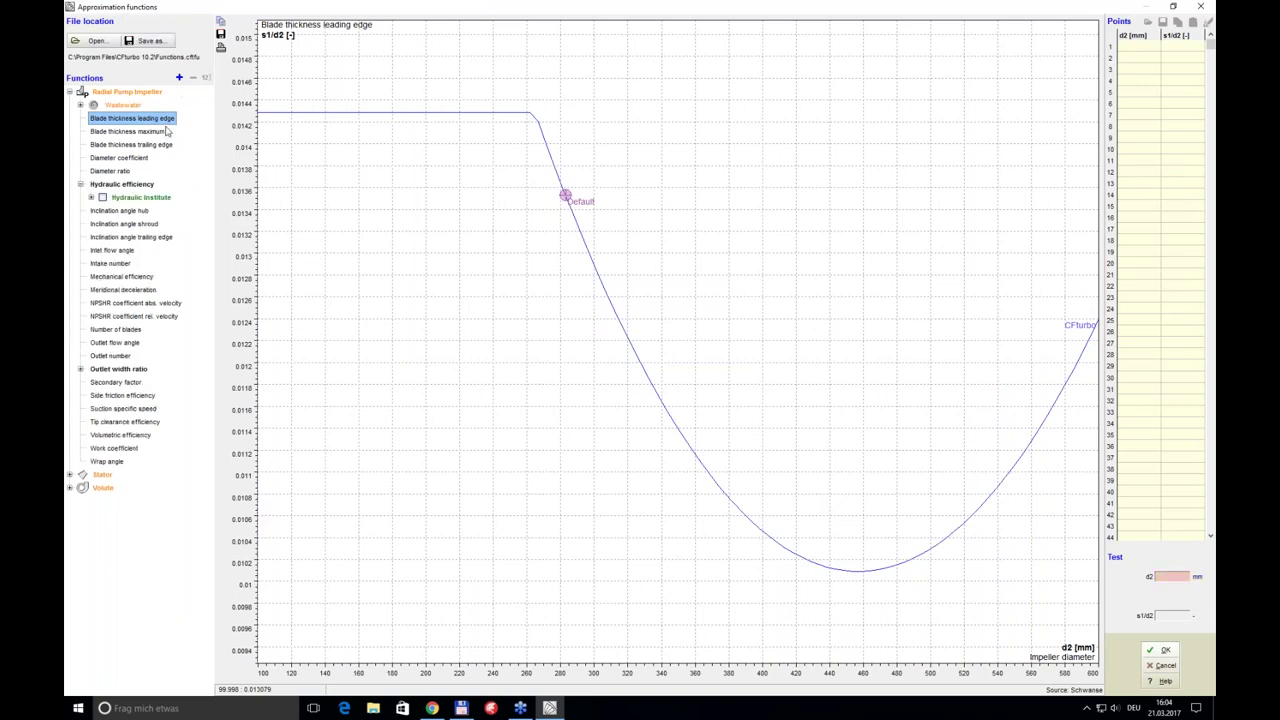
pyautogui.click(142, 186)
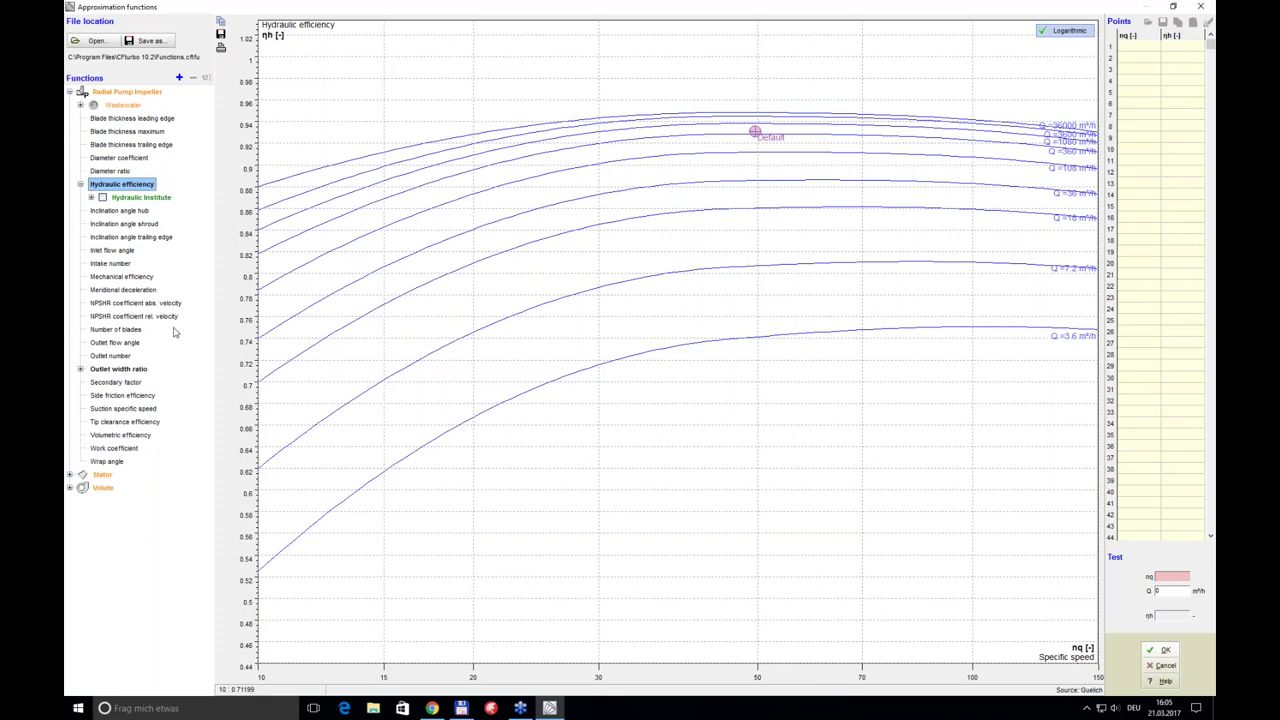
# - View the Meridional deceleration, NPSHR coefficient abs. velocity and Inlet flow angle functions, and close the approximation functions without saving changes
pyautogui.click(150, 290)
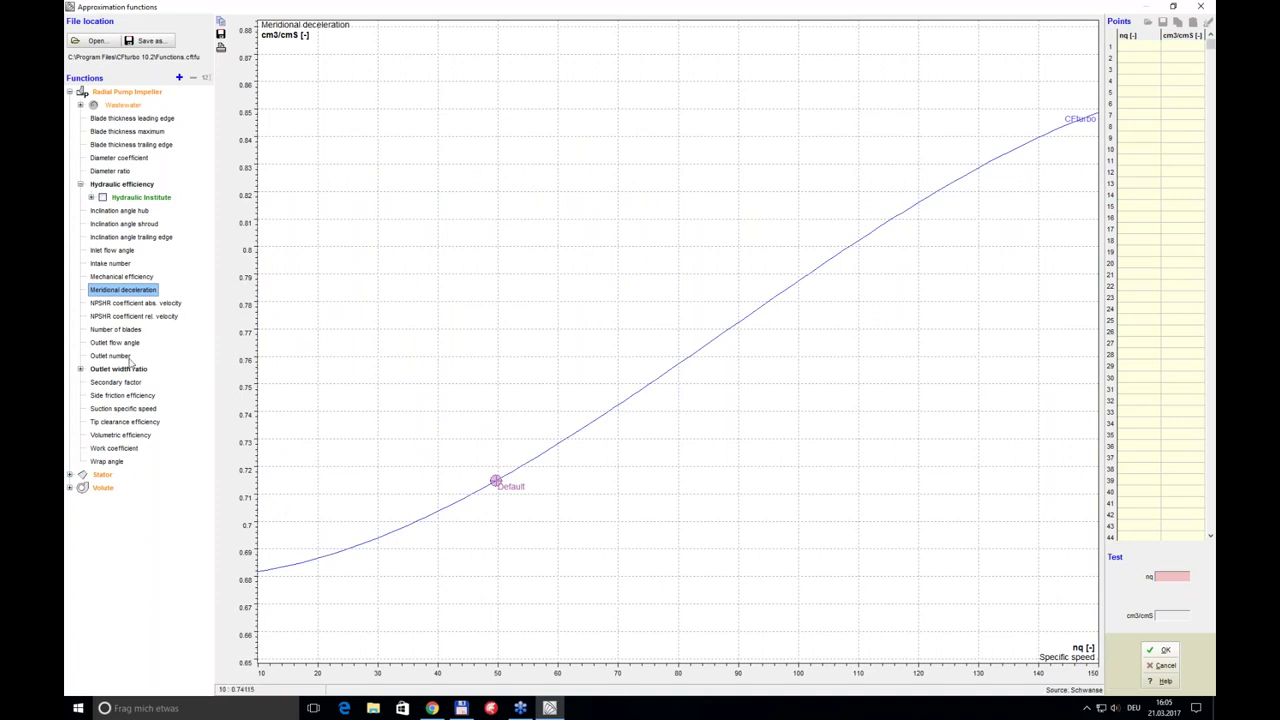
pyautogui.click(133, 303)
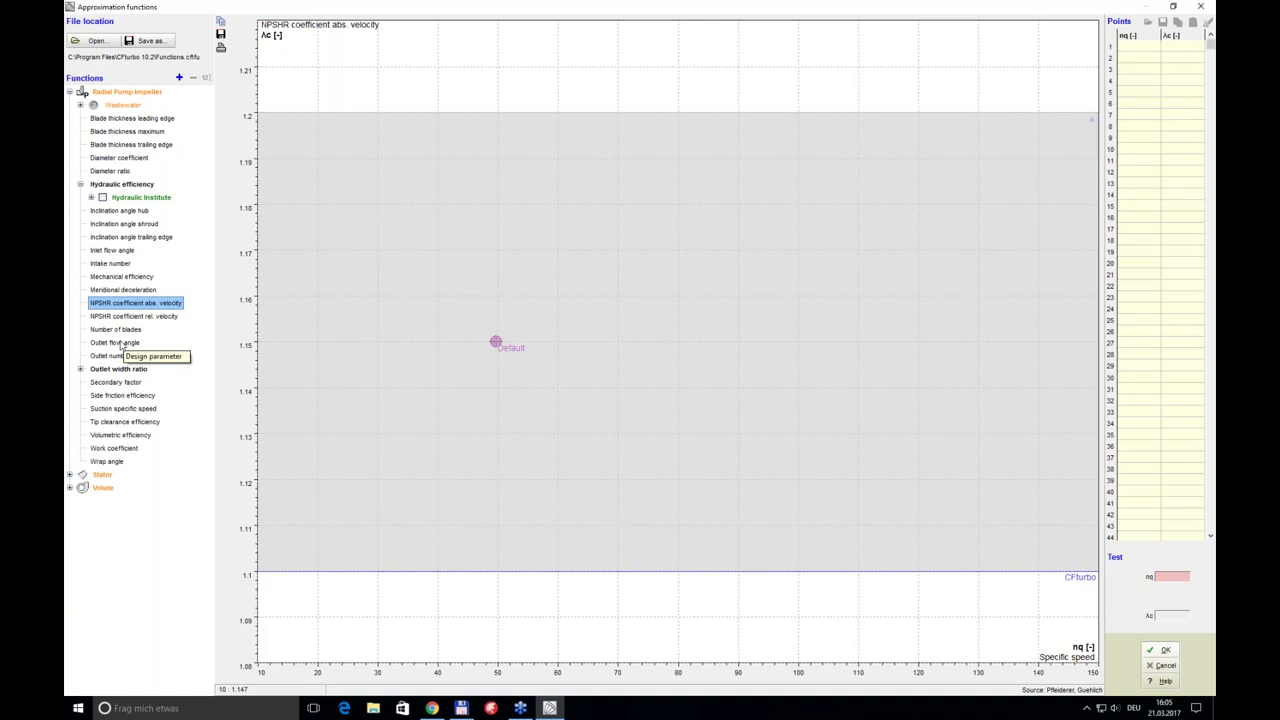
pyautogui.click(124, 252)
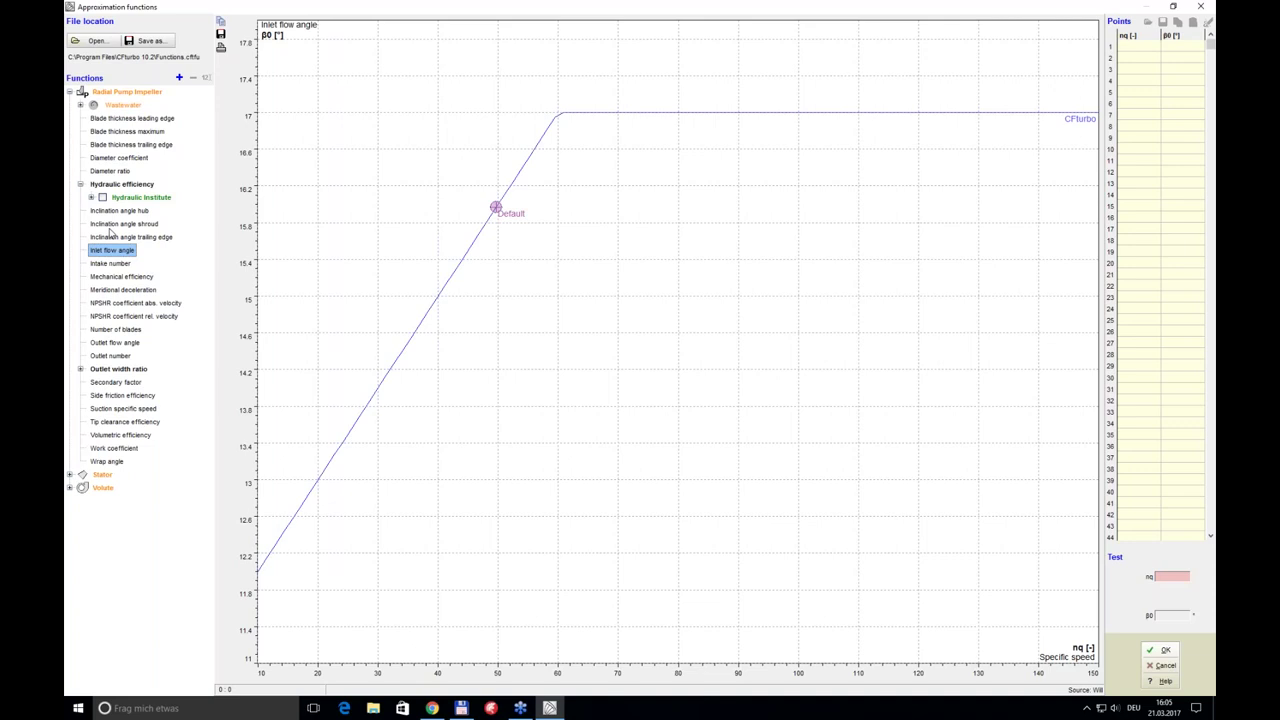
pyautogui.rightClick(110, 250)
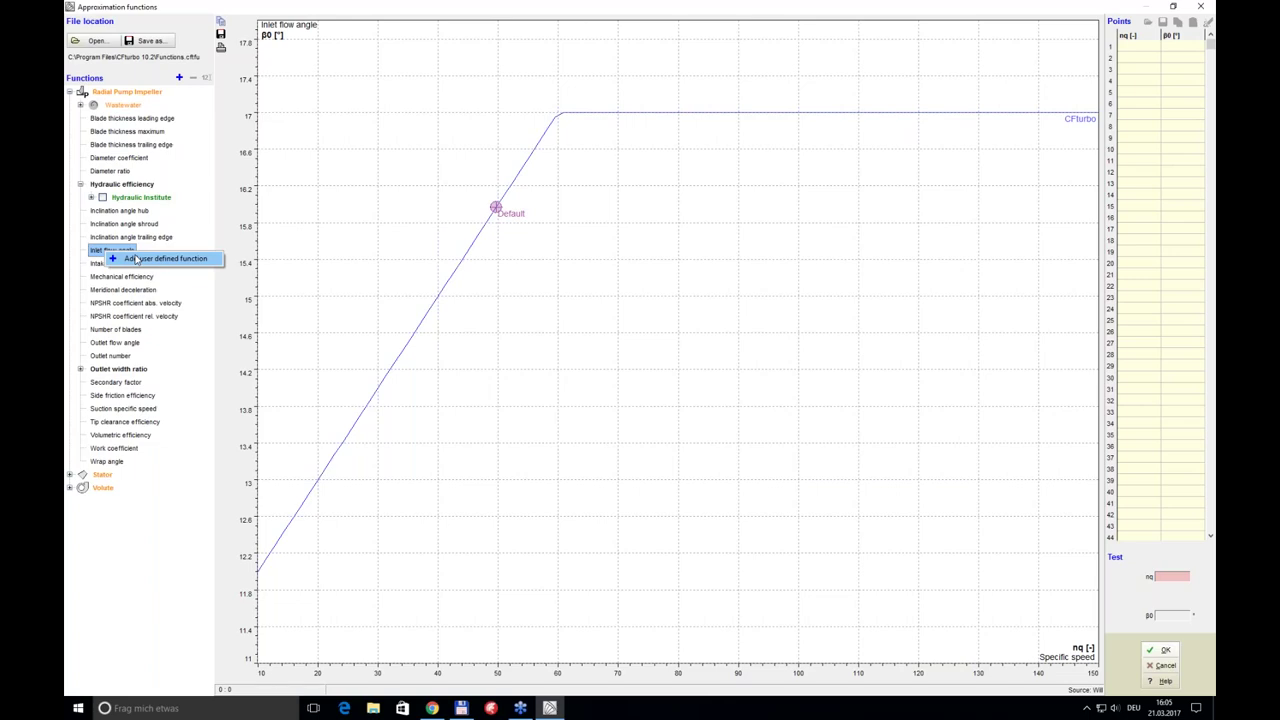
pyautogui.click(1157, 665)
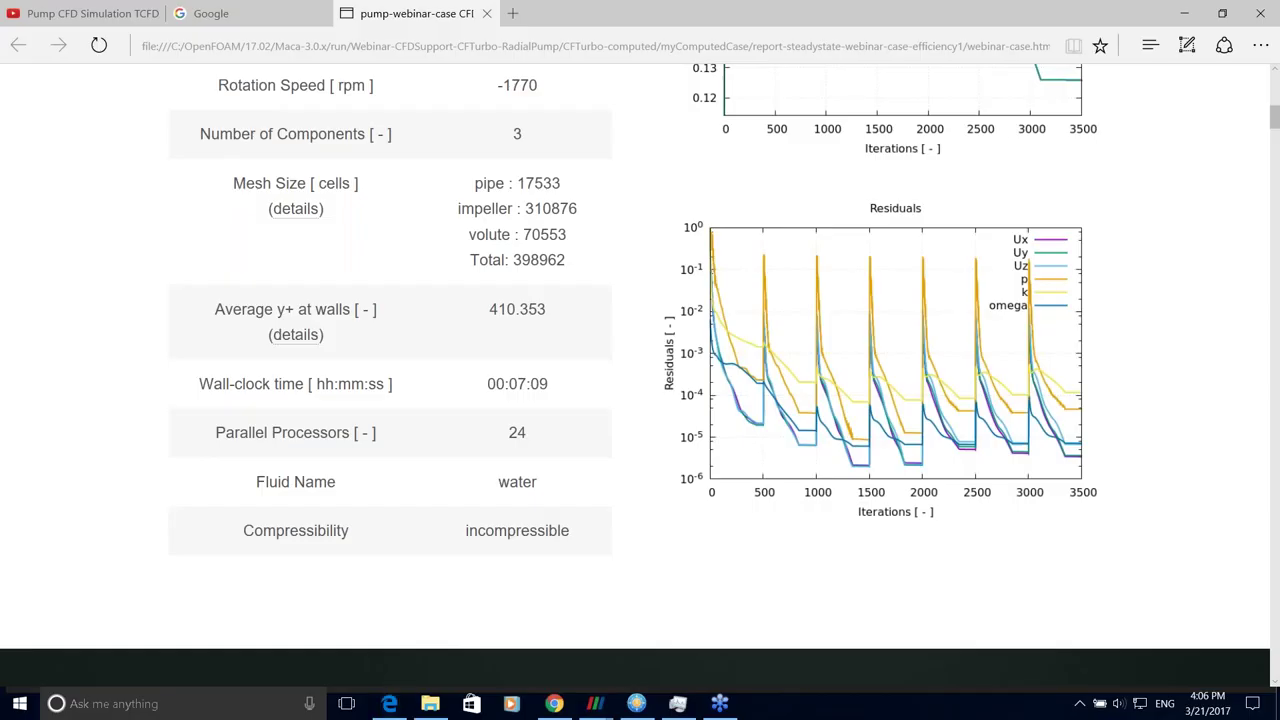
# - Expand the mesh size details in the pump-webinar-case report, examine the mesh quality properties of the components, and collapse the details
pyautogui.scroll(1, 333, 265)
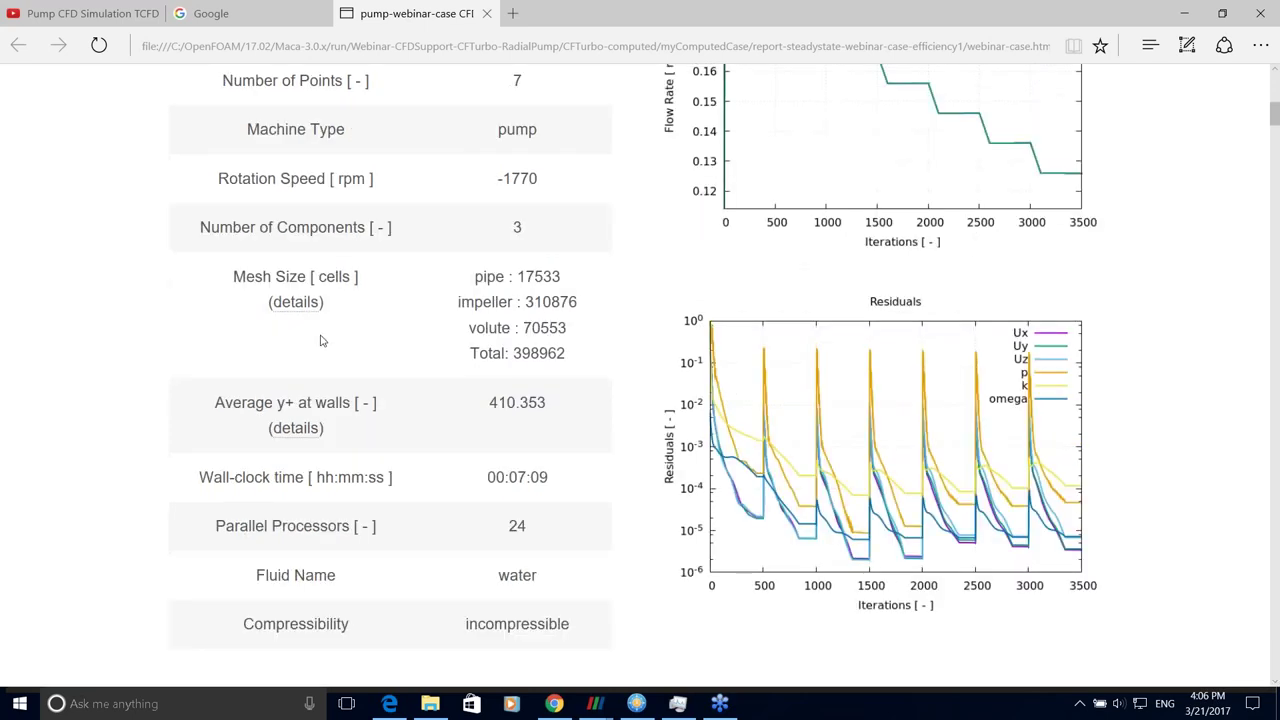
pyautogui.click(291, 304)
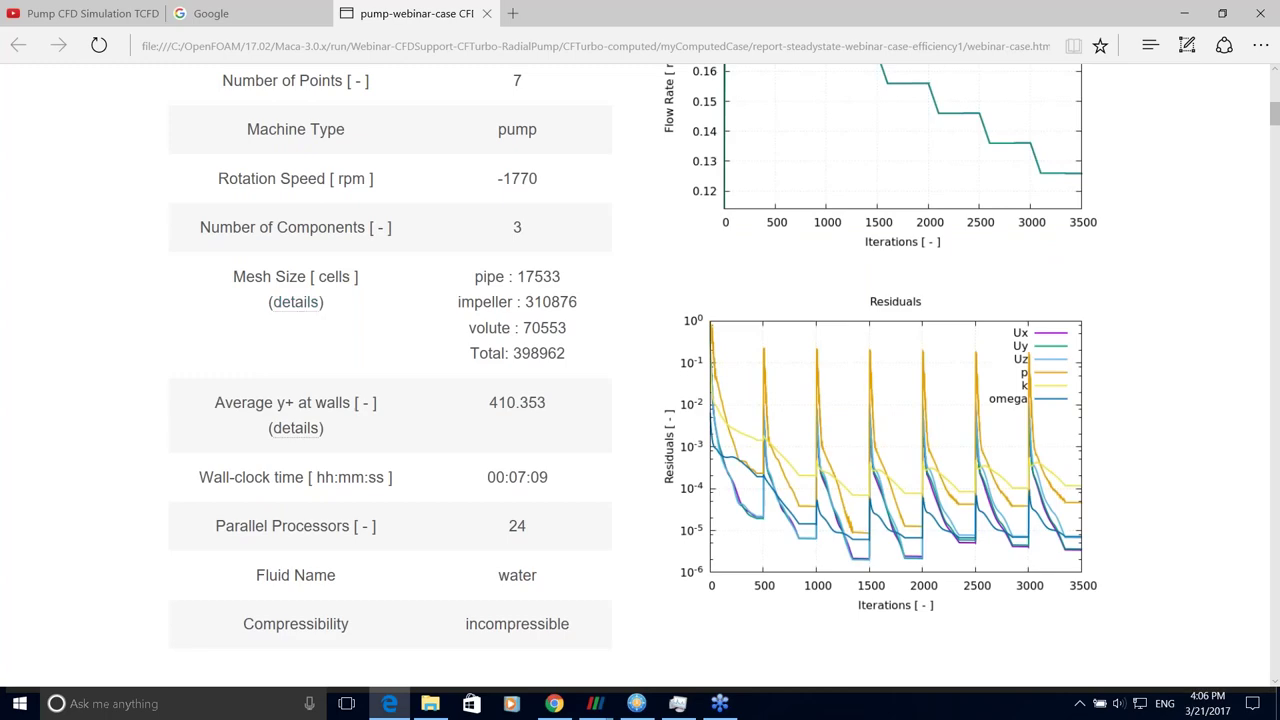
pyautogui.click(301, 302)
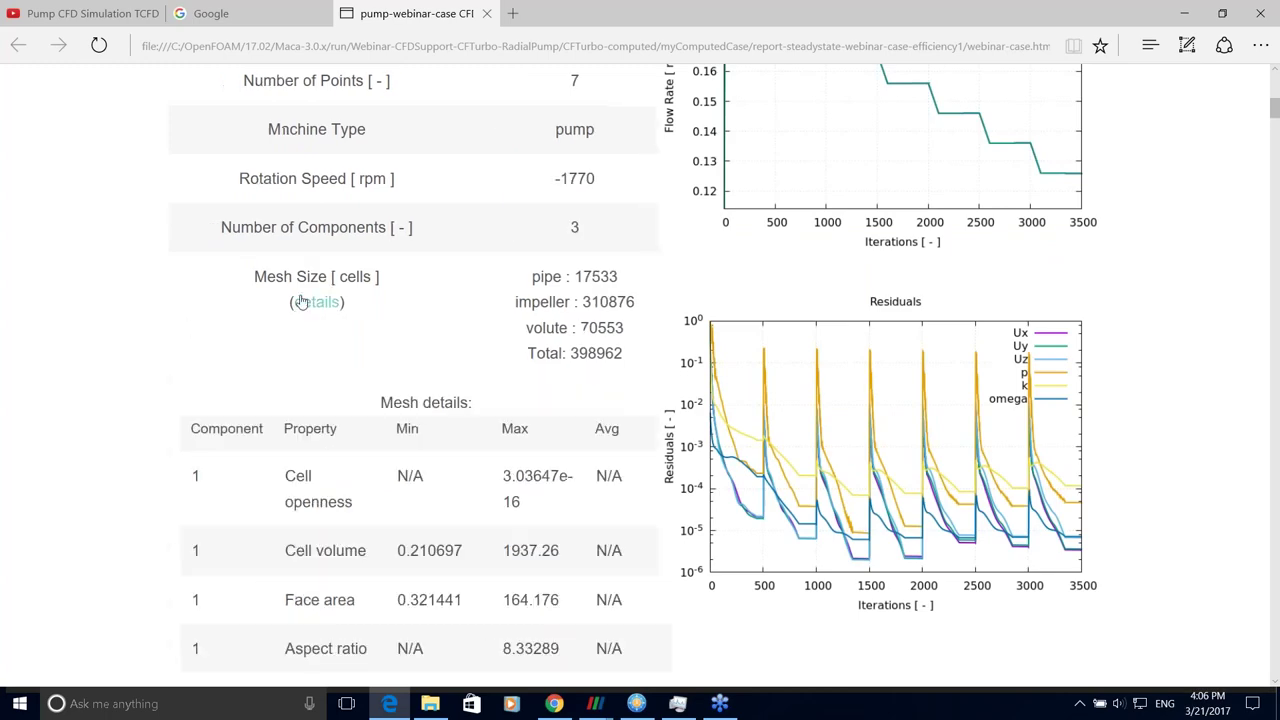
pyautogui.scroll(-7, 301, 302)
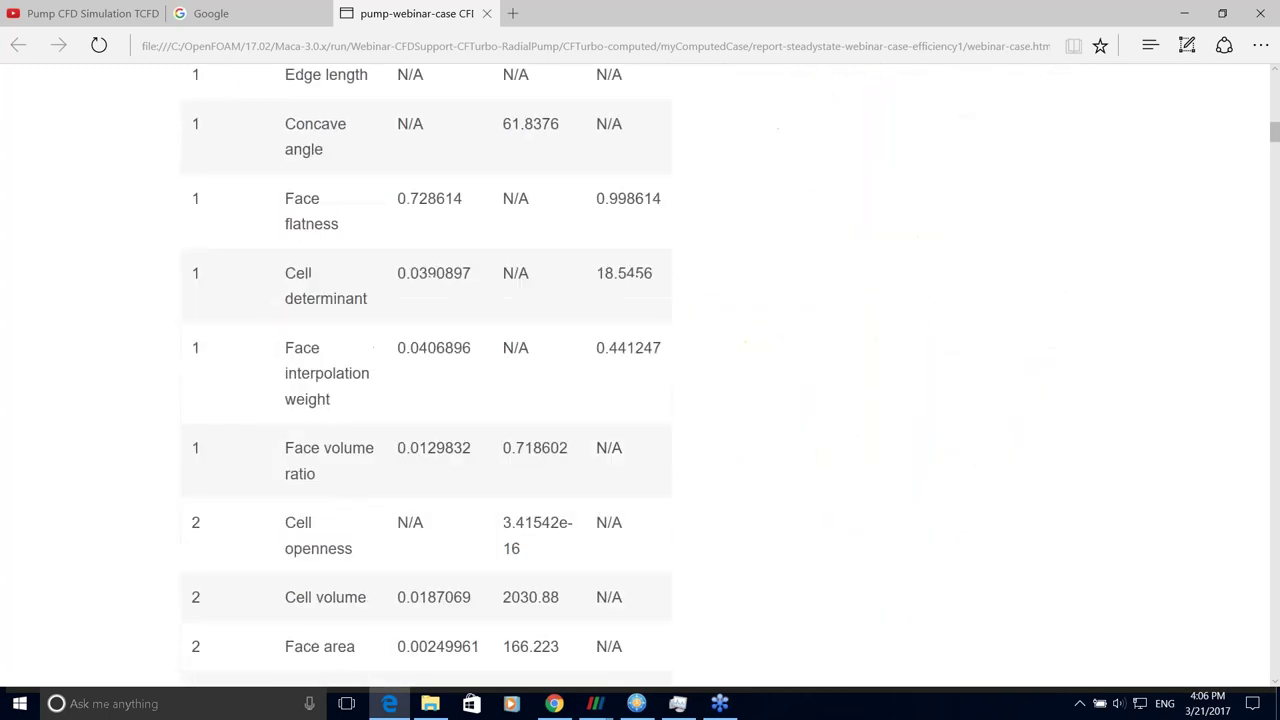
pyautogui.scroll(-5, 426, 380)
pyautogui.scroll(12, 426, 380)
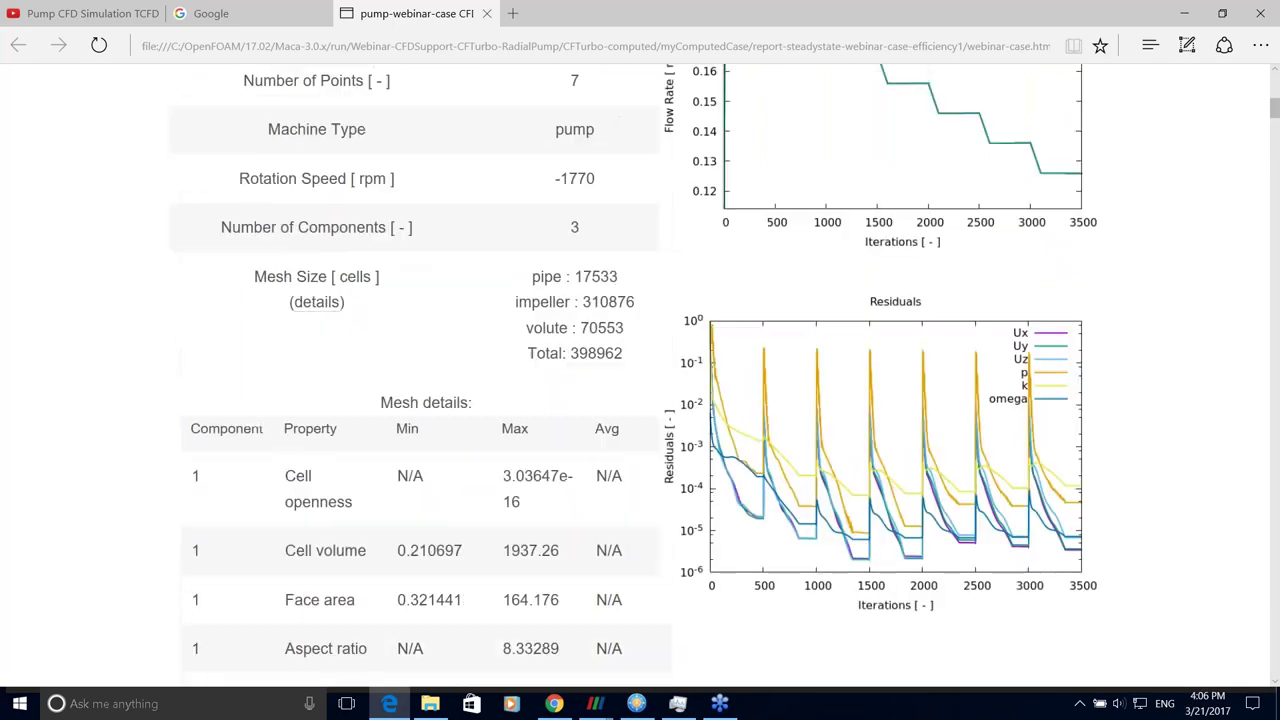
pyautogui.scroll(-2, 399, 352)
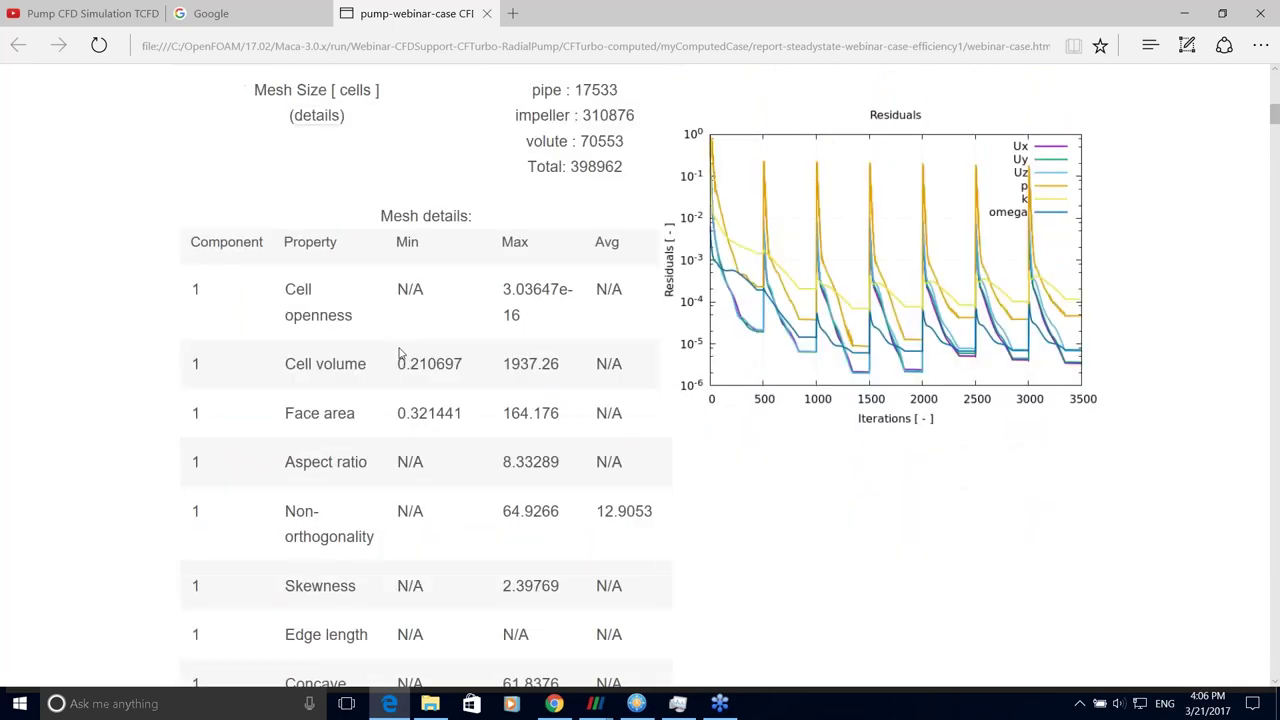
pyautogui.scroll(-1, 399, 352)
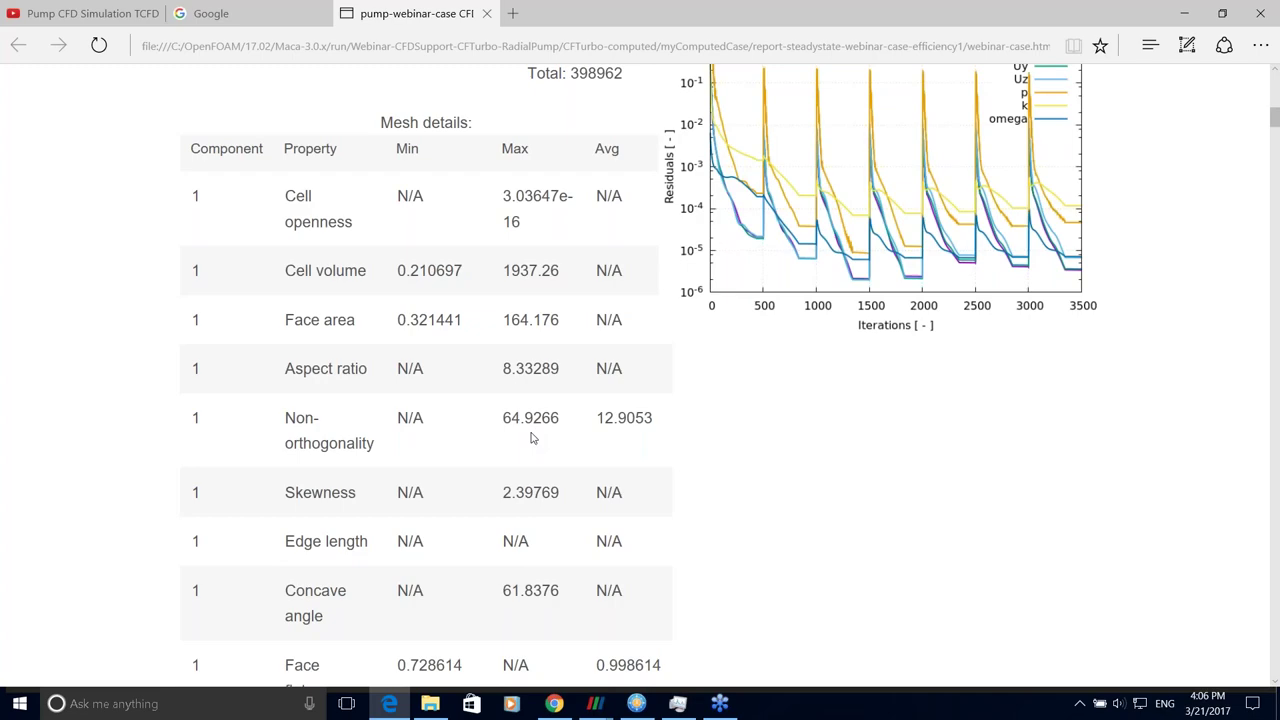
pyautogui.scroll(-2, 601, 456)
pyautogui.scroll(-7, 601, 456)
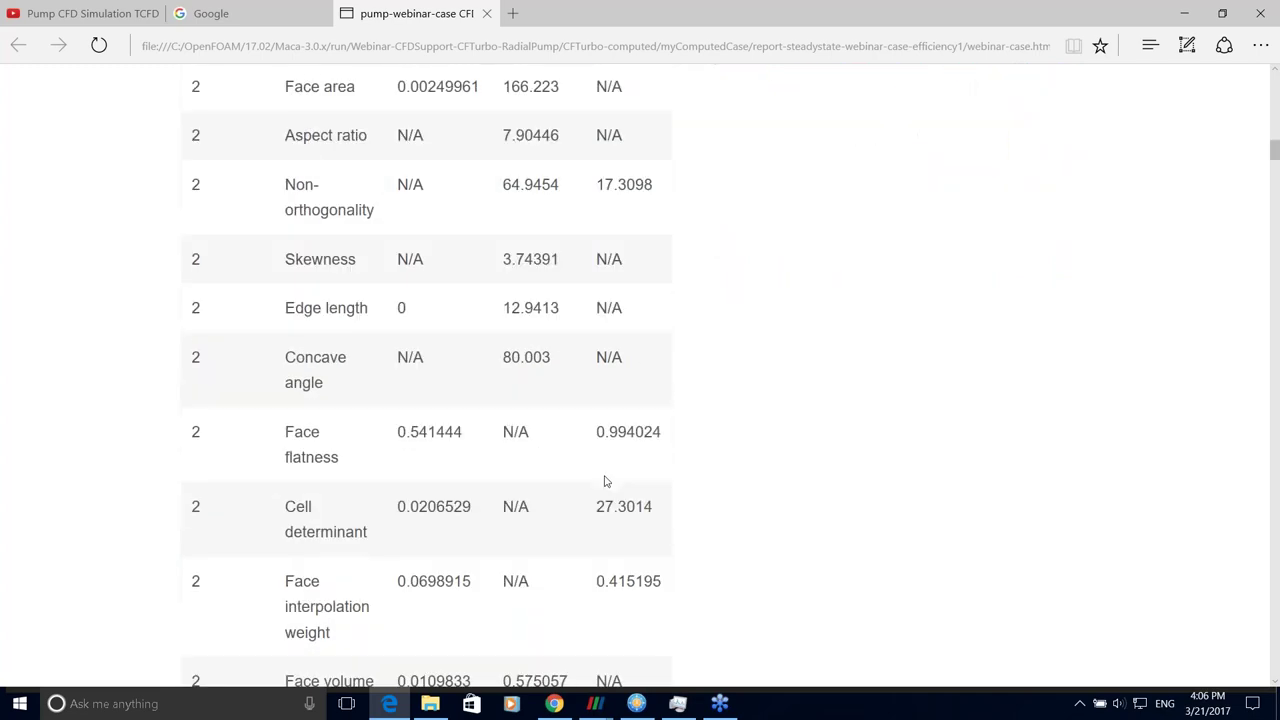
pyautogui.scroll(15, 440, 484)
pyautogui.scroll(-1, 440, 484)
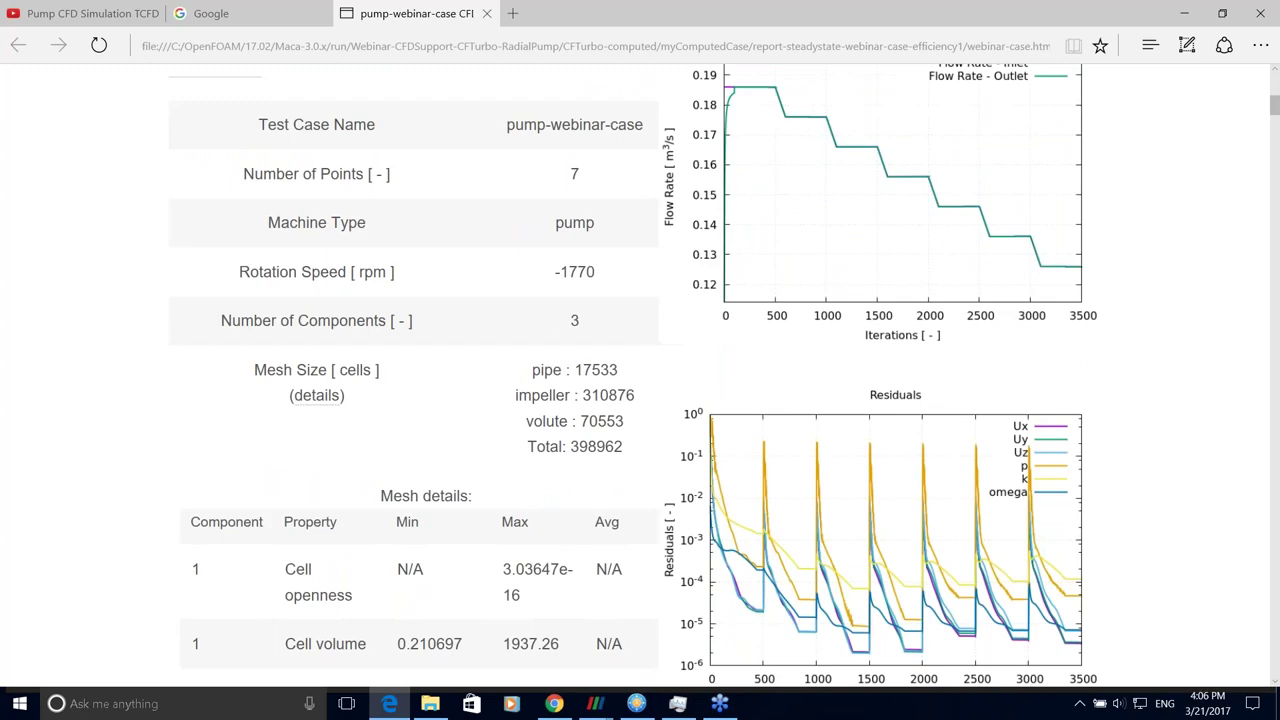
pyautogui.click(237, 392)
# - Highlight the average y+ at walls value in the report's case summary
pyautogui.scroll(-2, 180, 420)
pyautogui.scroll(-1, 240, 413)
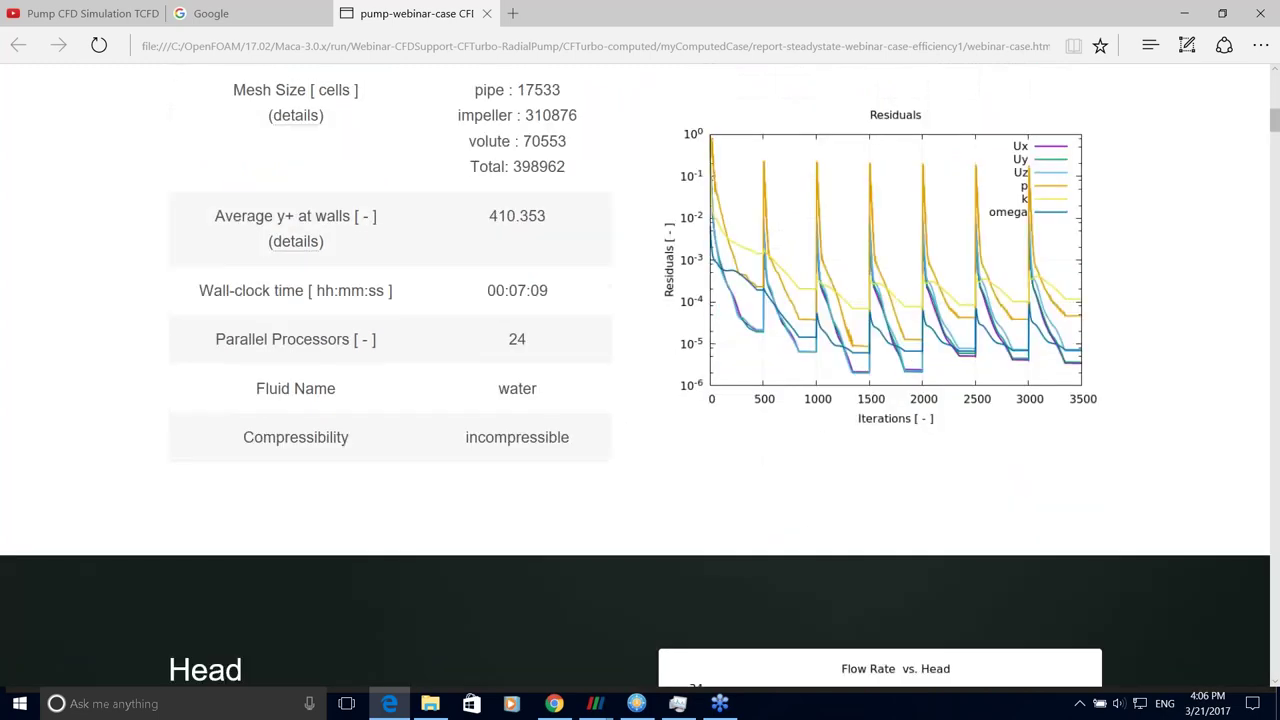
pyautogui.moveTo(491, 218); pyautogui.dragTo(572, 210)
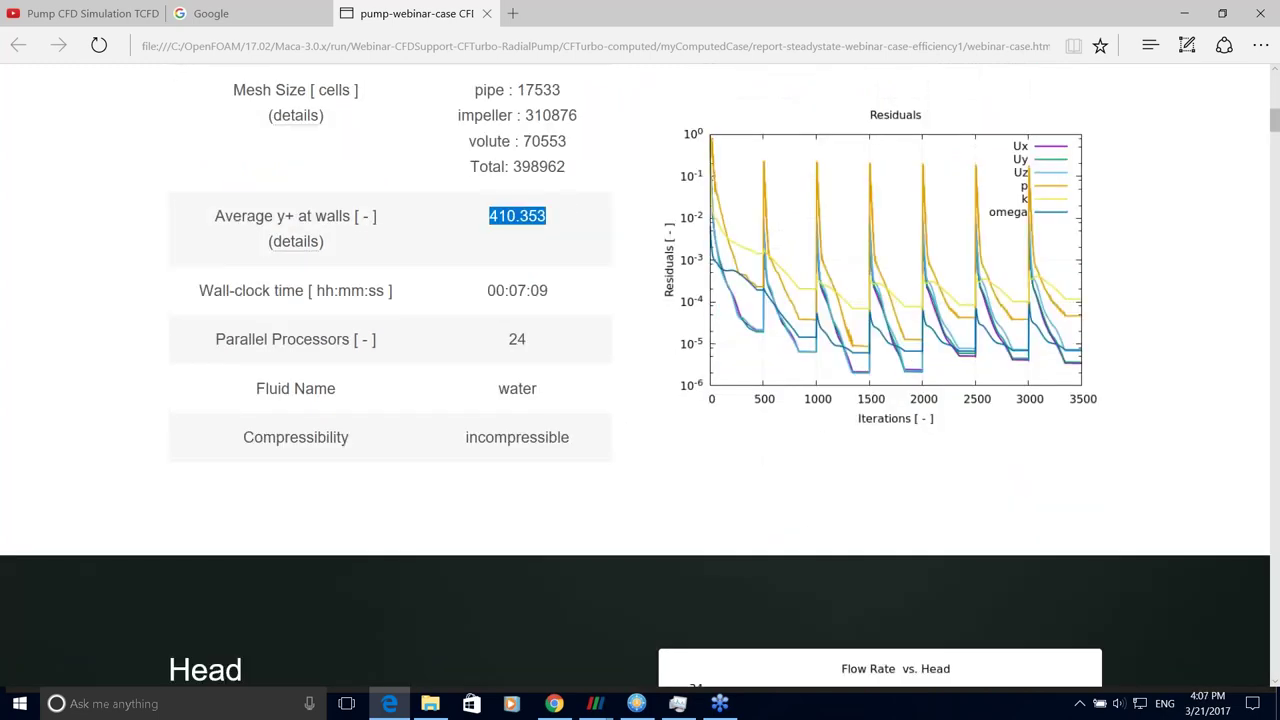
pyautogui.scroll(1, 585, 270)
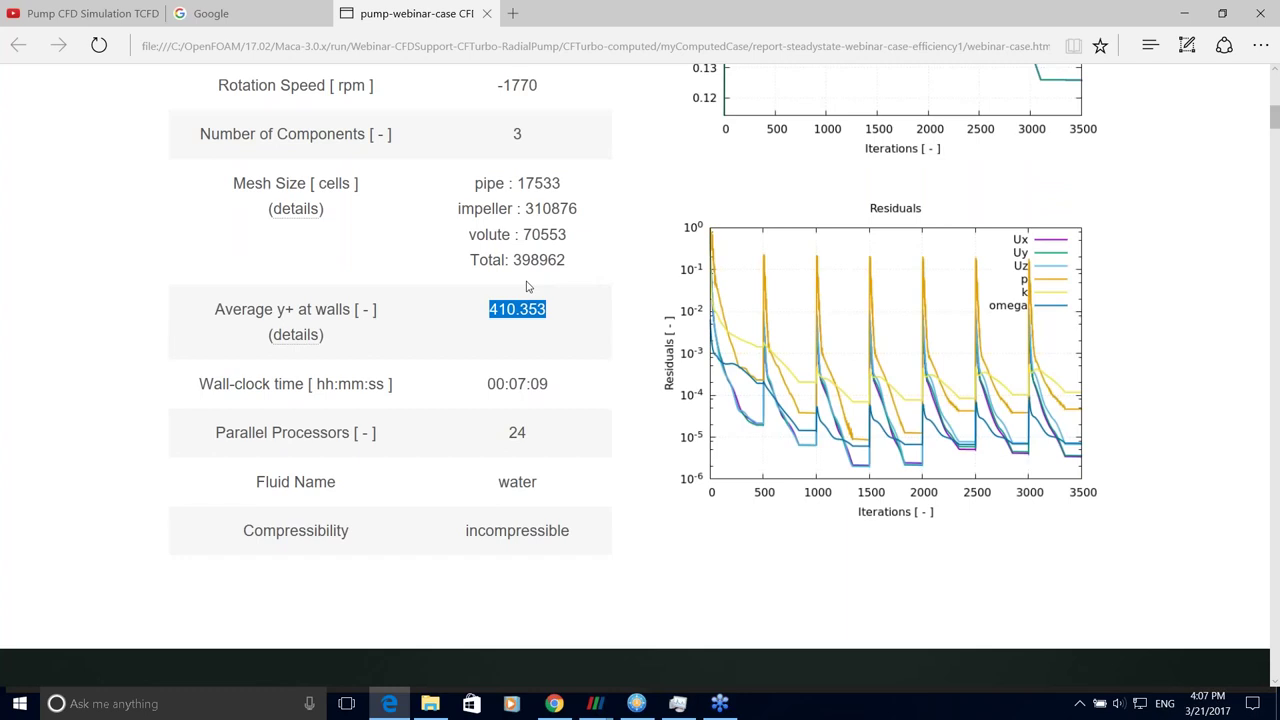
# - Expand the y+ details, examine the minimum, maximum and average values for each wall patch and point, and collapse the table
pyautogui.click(295, 336)
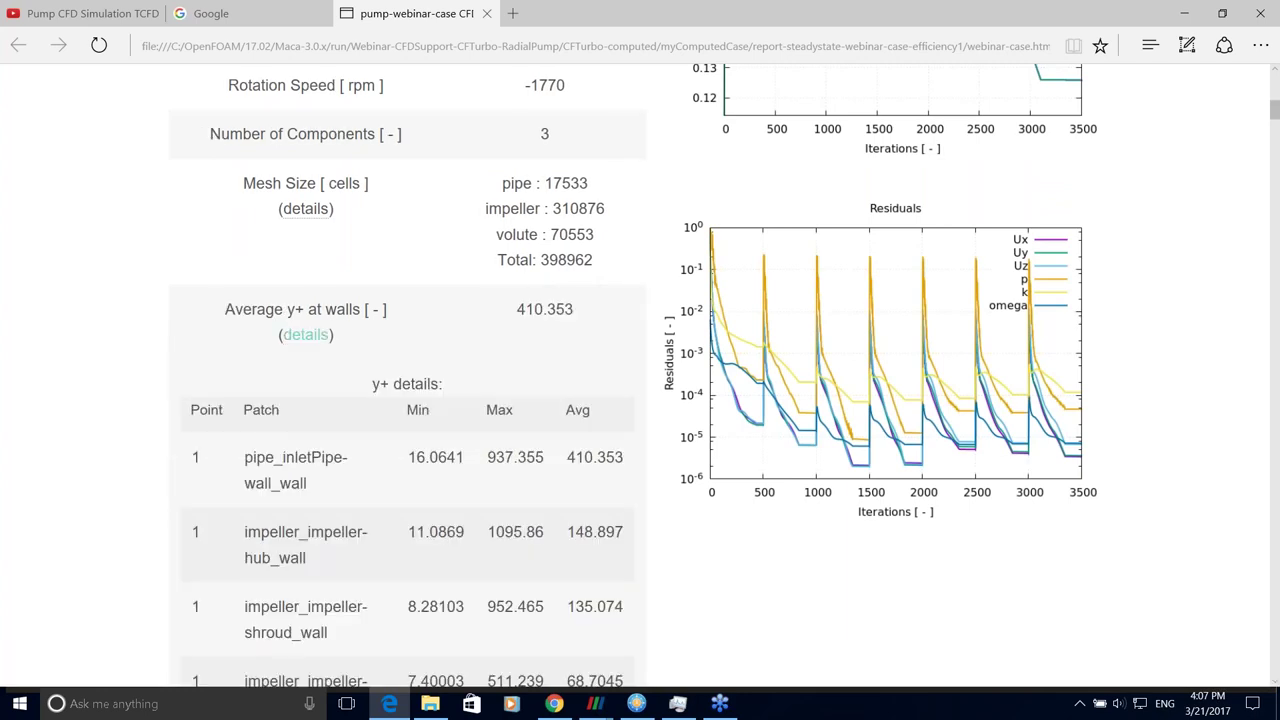
pyautogui.scroll(-3, 524, 340)
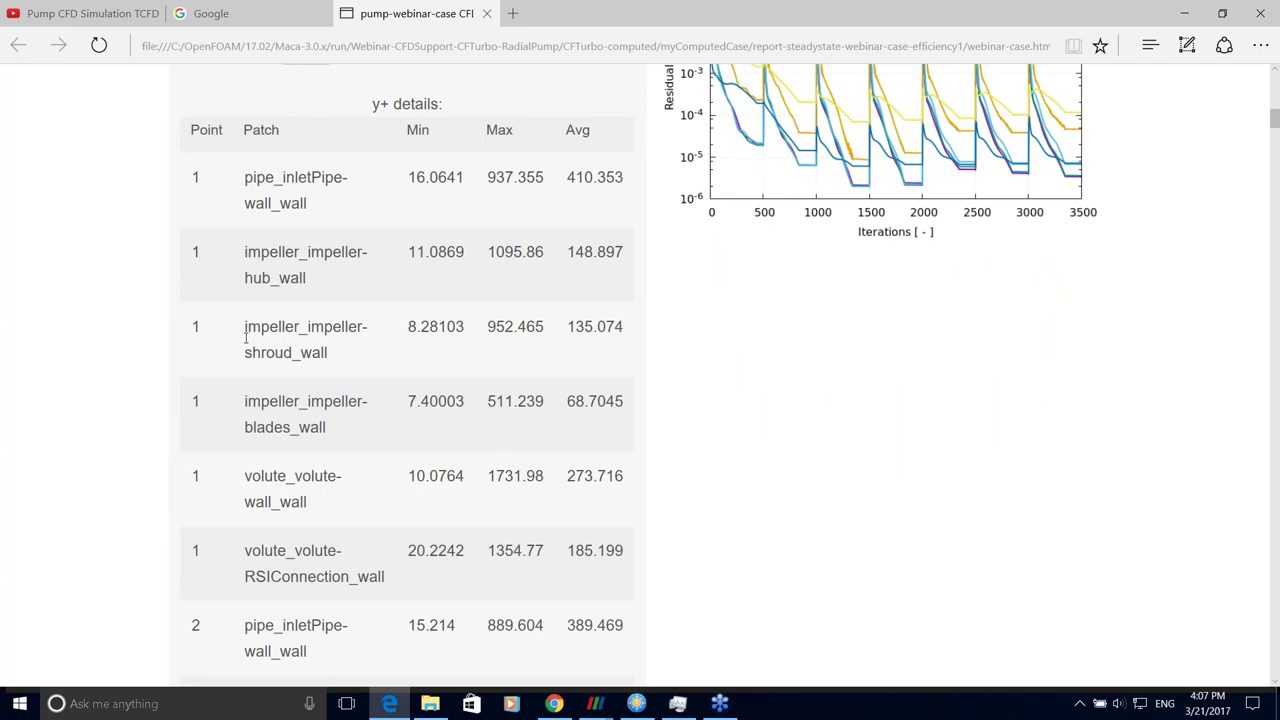
pyautogui.scroll(-1, 362, 394)
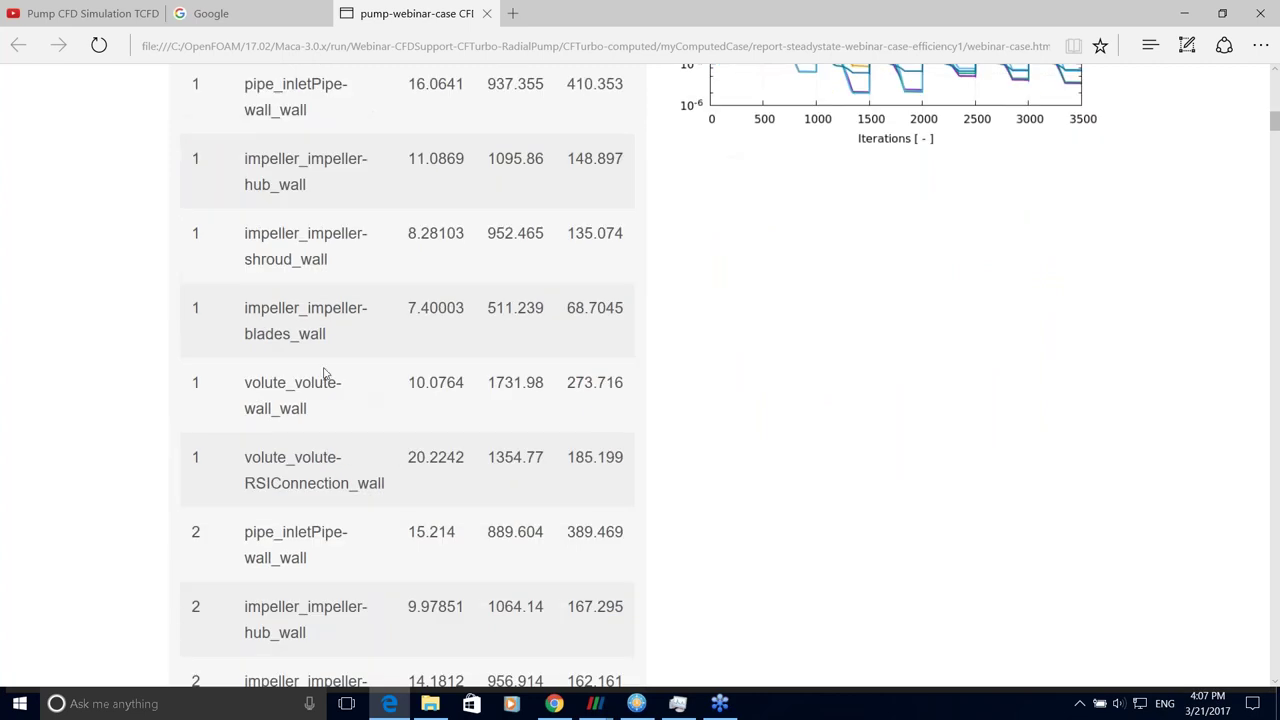
pyautogui.scroll(-2, 600, 282)
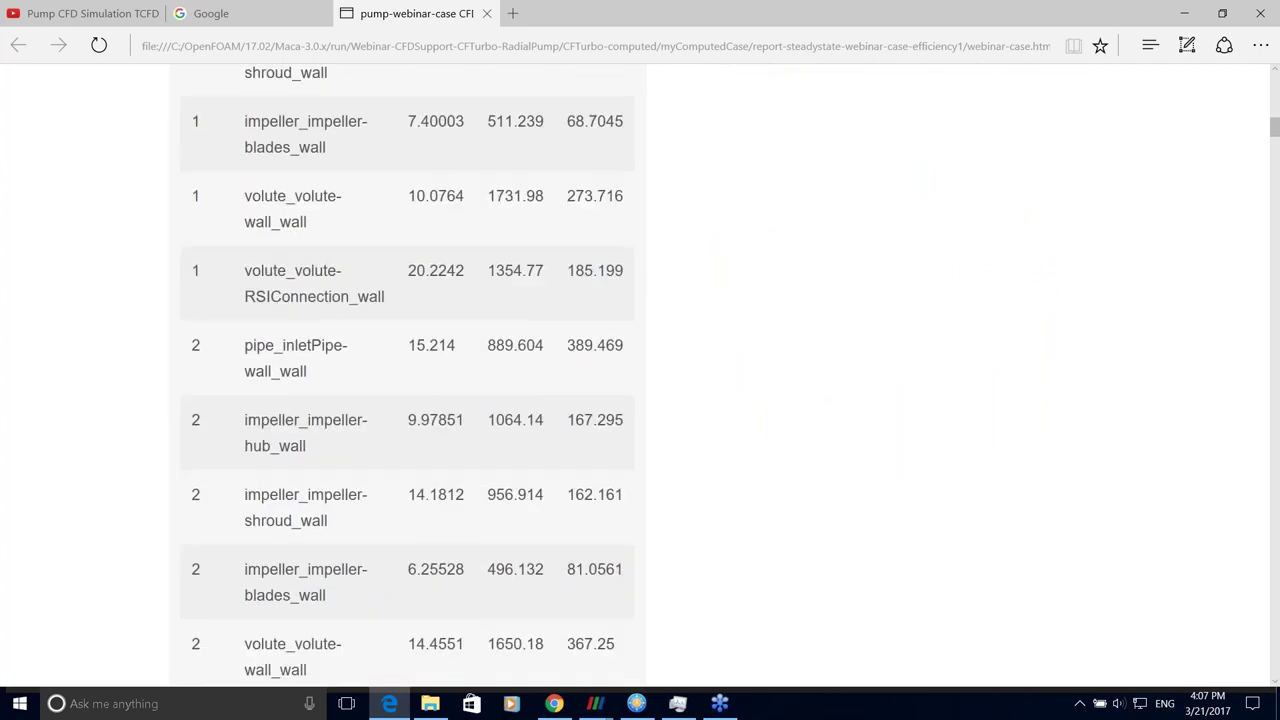
pyautogui.scroll(-2, 598, 441)
pyautogui.scroll(-5, 600, 445)
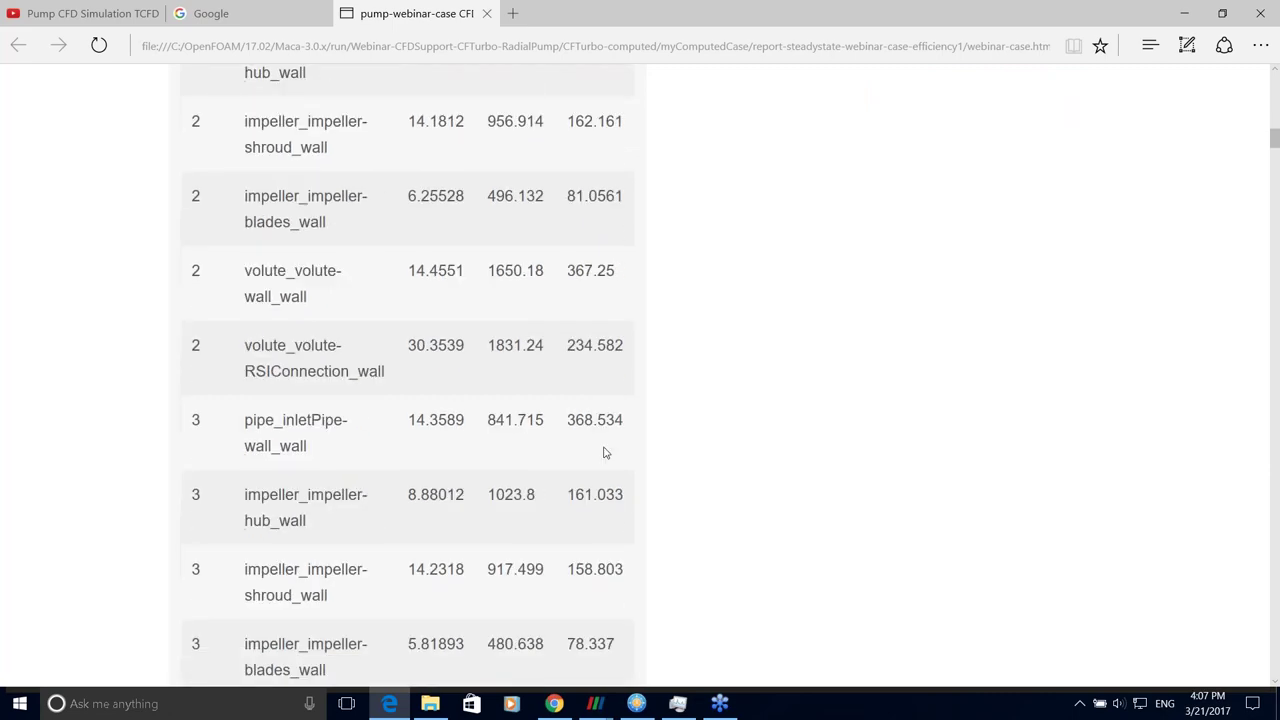
pyautogui.scroll(2, 603, 455)
pyautogui.scroll(6, 591, 422)
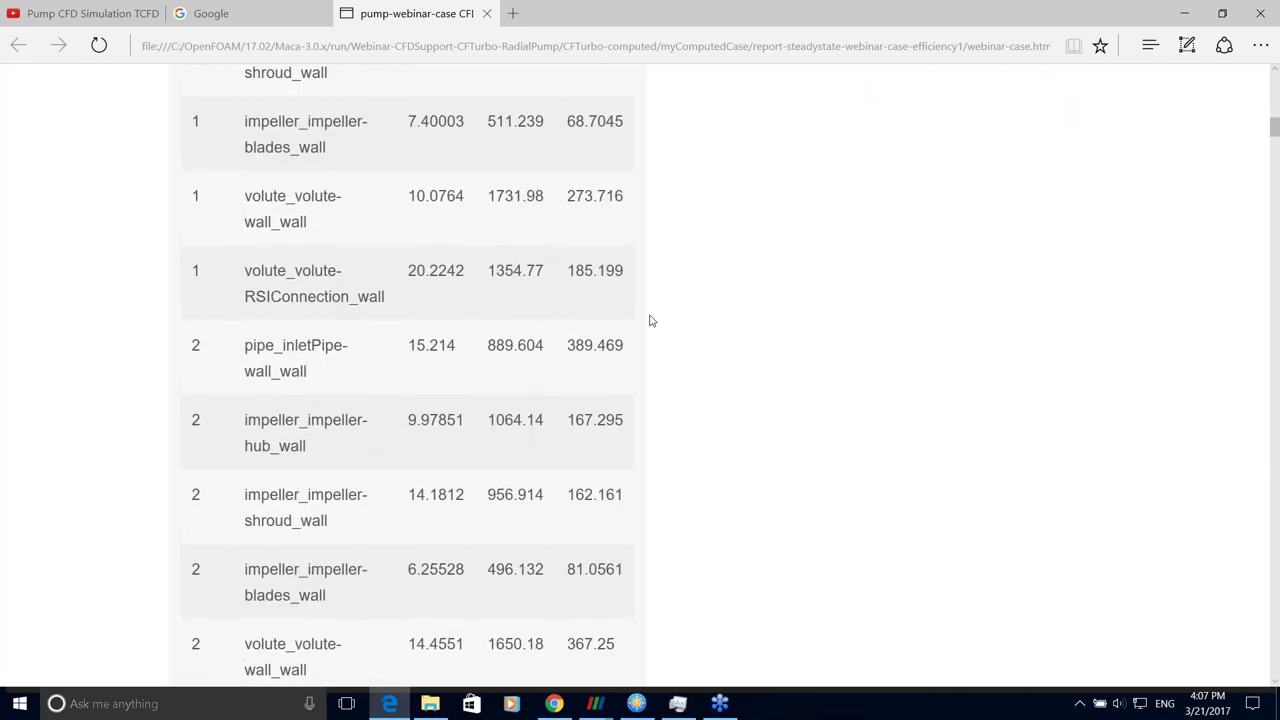
pyautogui.scroll(2, 675, 301)
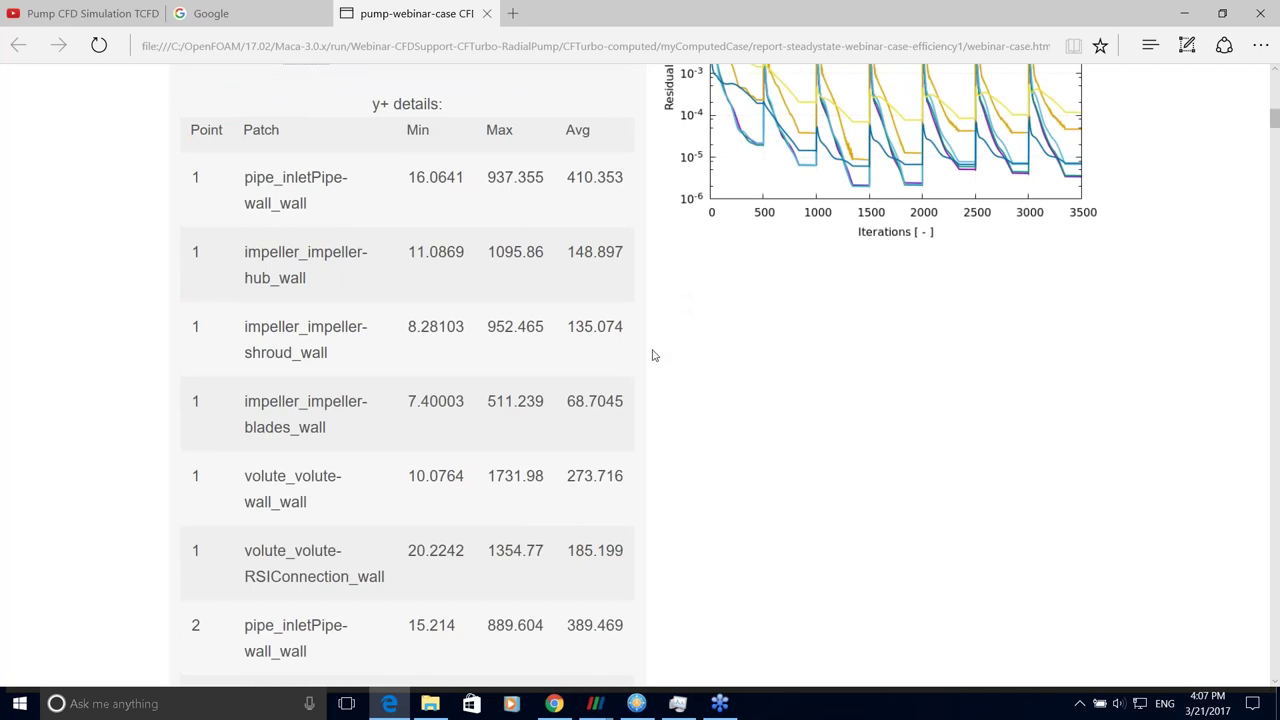
pyautogui.scroll(1, 652, 355)
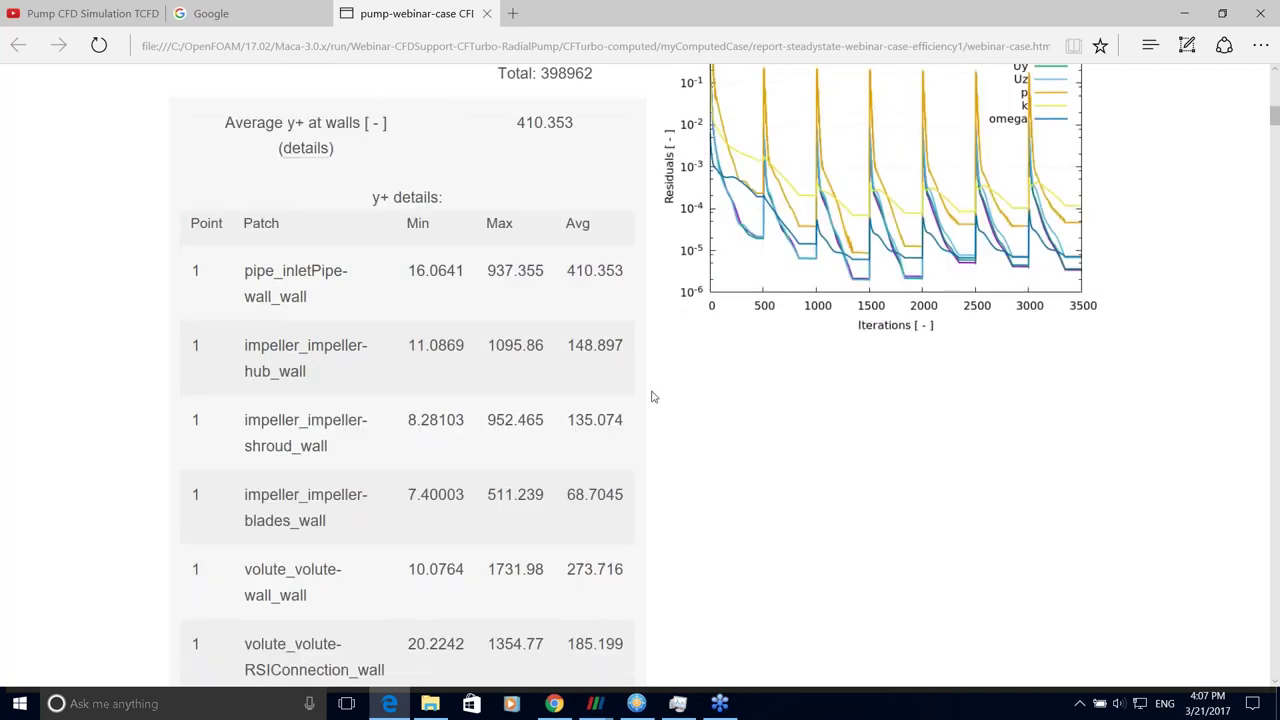
pyautogui.scroll(1, 634, 423)
pyautogui.scroll(-8, 634, 423)
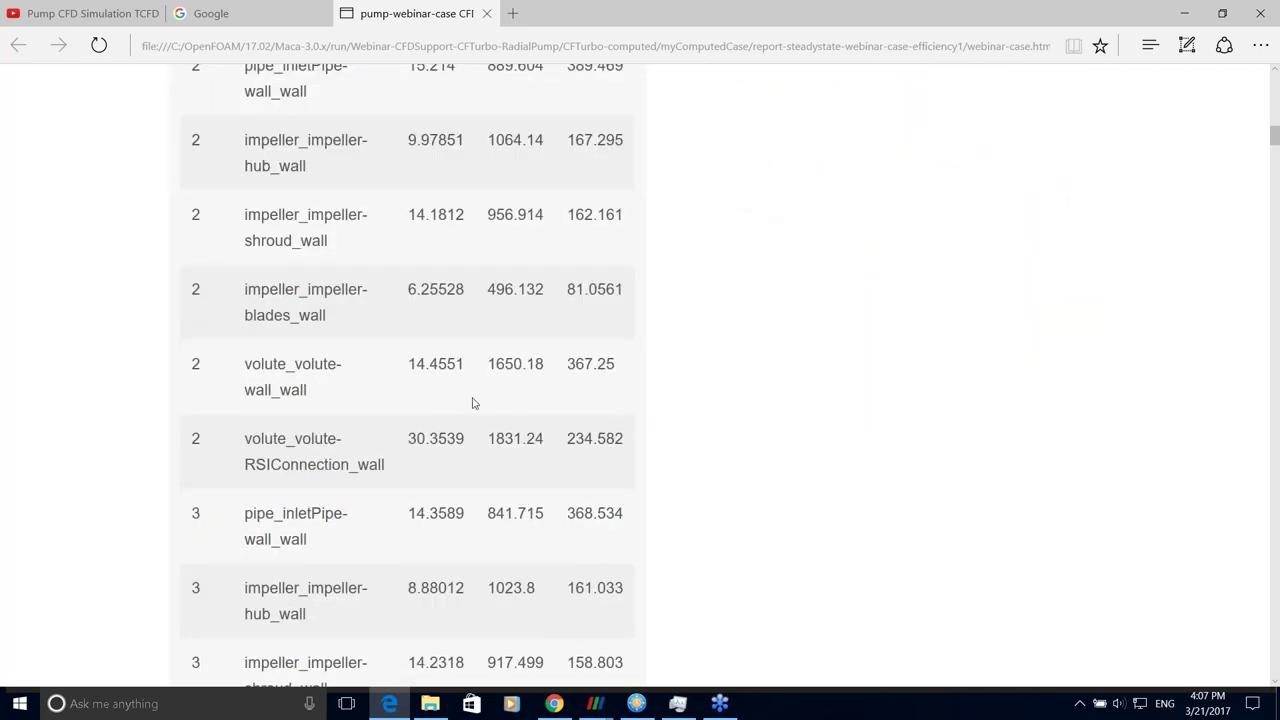
pyautogui.scroll(2, 474, 403)
pyautogui.scroll(10, 551, 374)
pyautogui.scroll(-5, 329, 323)
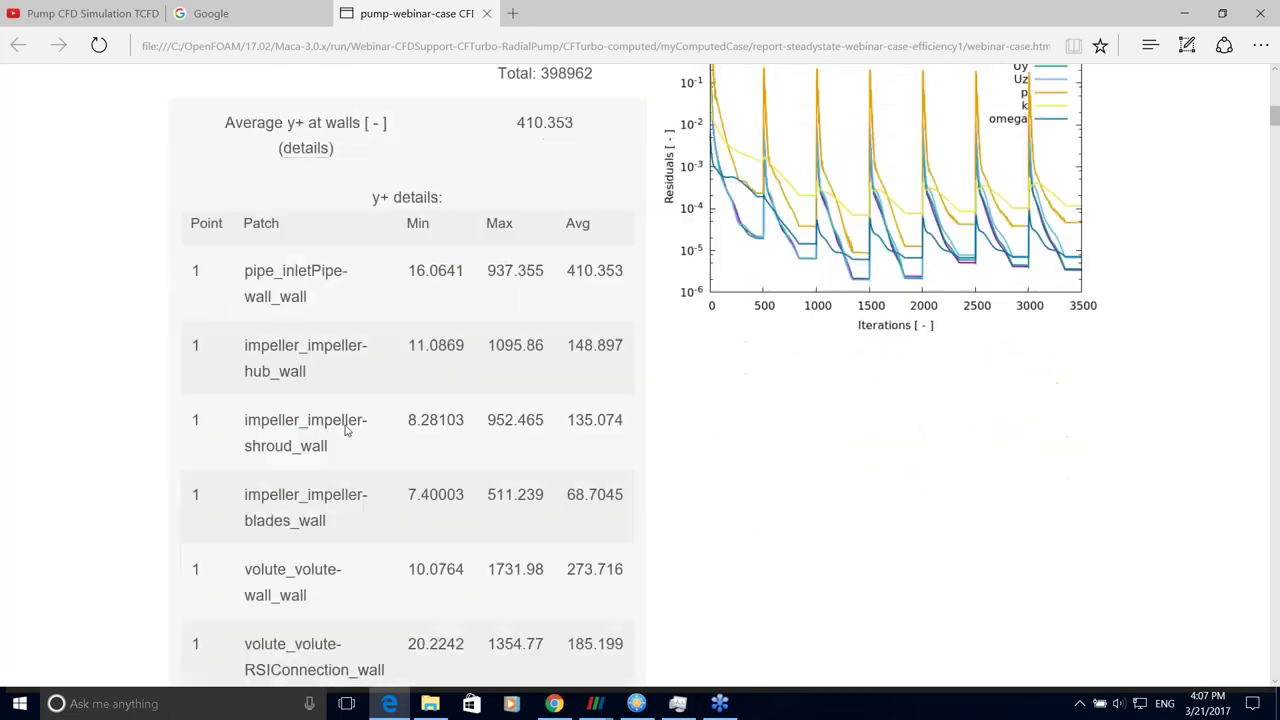
pyautogui.scroll(2, 298, 254)
pyautogui.click(305, 241)
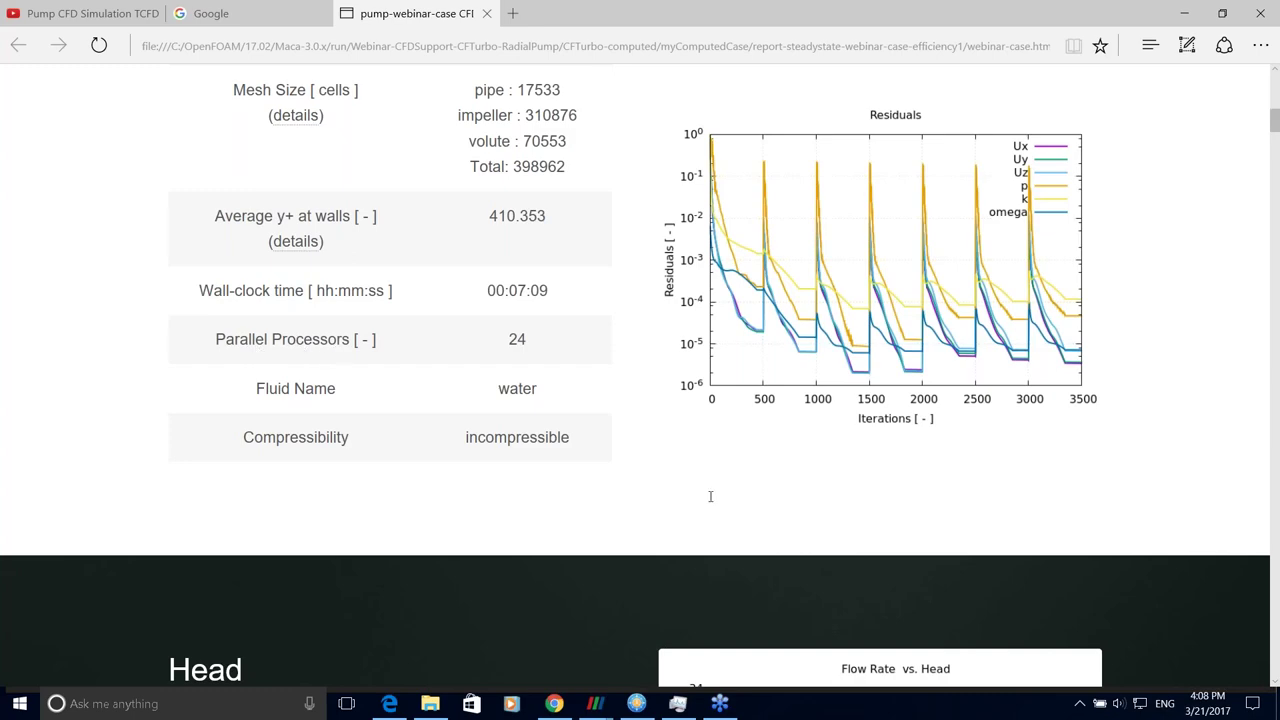
# - Switch to the ParaView window with the RP-nq49-volute-generic.tcfd case and rotate the impeller mesh to see it from the side
pyautogui.moveTo(603, 707)
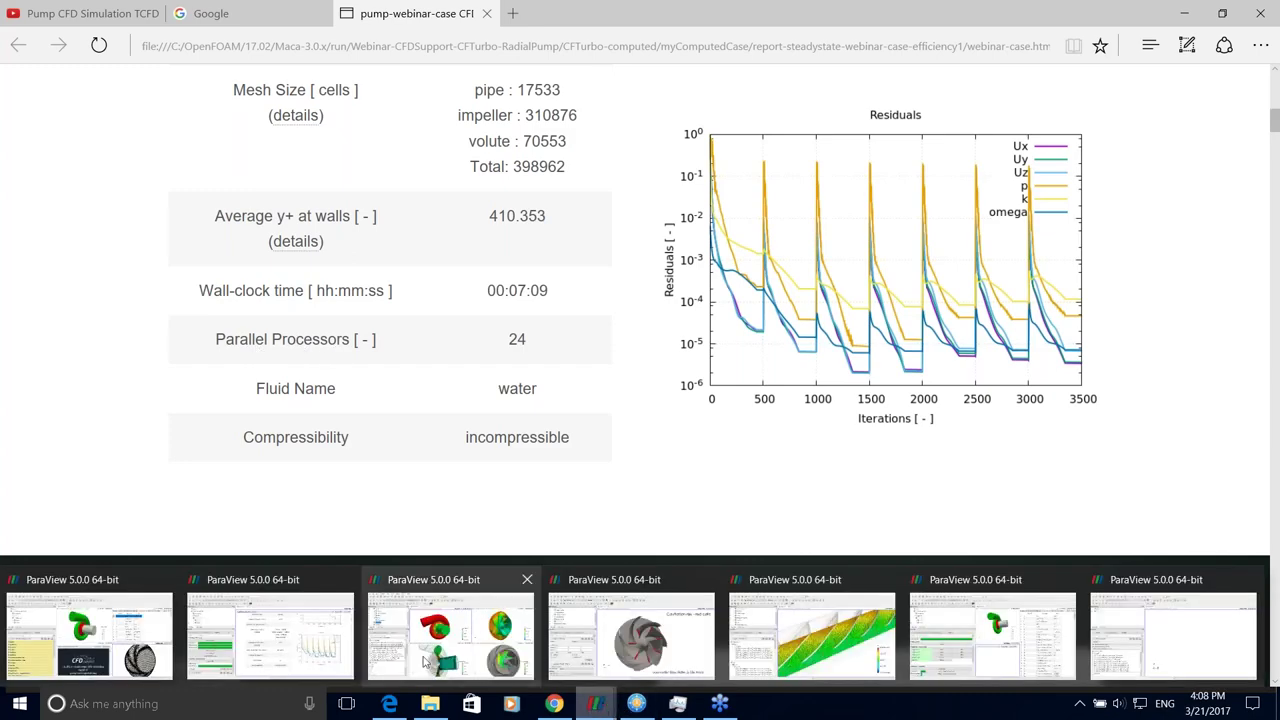
pyautogui.click(137, 643)
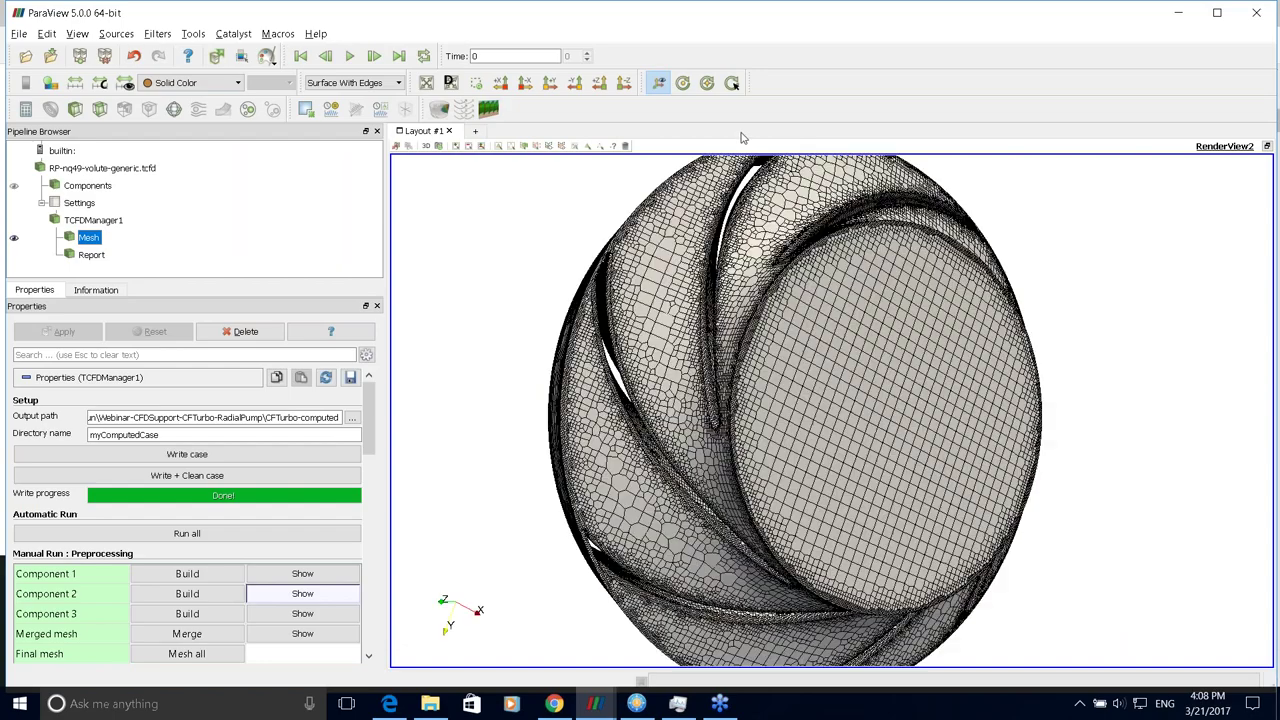
pyautogui.moveTo(866, 598); pyautogui.dragTo(955, 590)
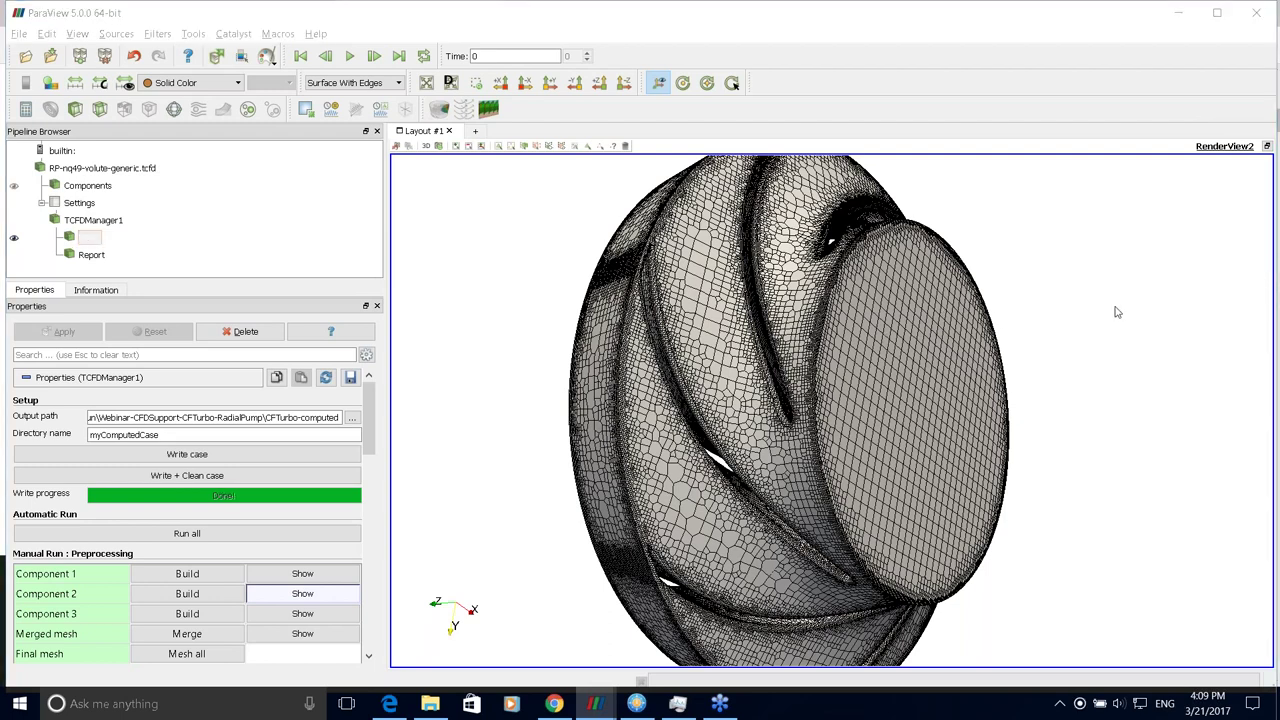
pyautogui.click(480, 563)
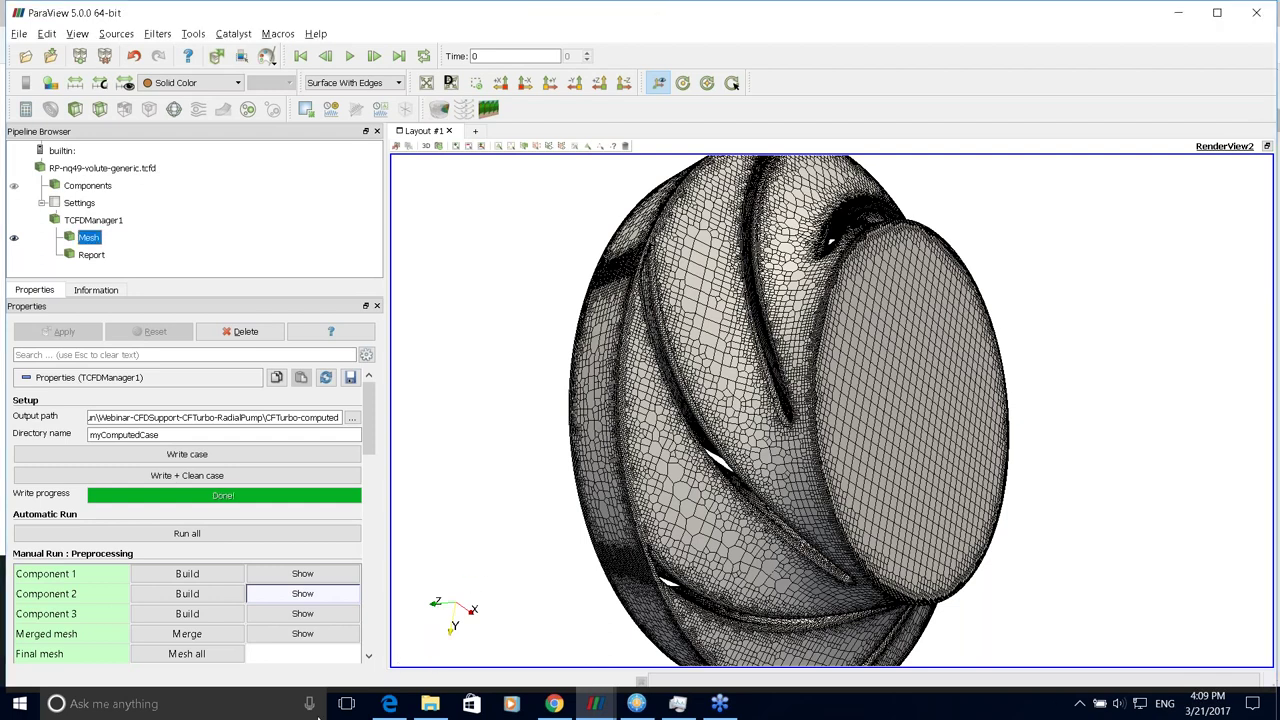
# - Open the Components section of the case's Settings and examine the geometry source options of component1
pyautogui.click(56, 200)
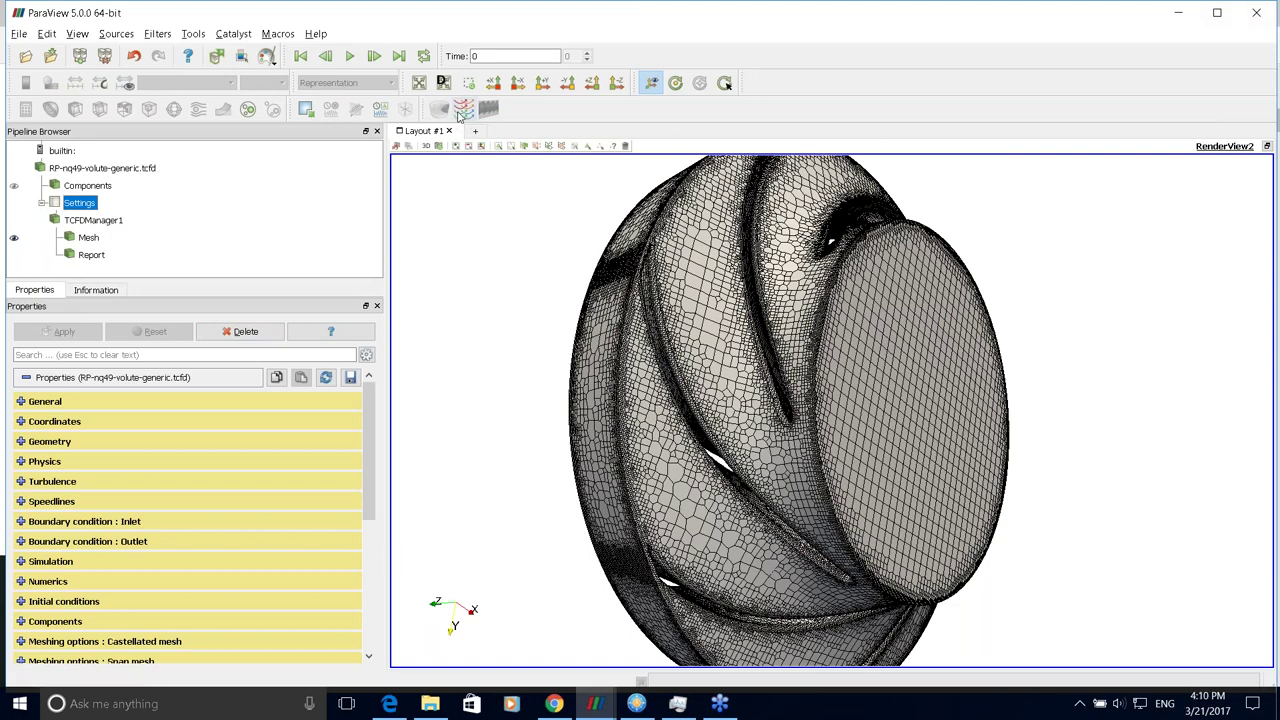
pyautogui.moveTo(369, 446); pyautogui.dragTo(373, 512)
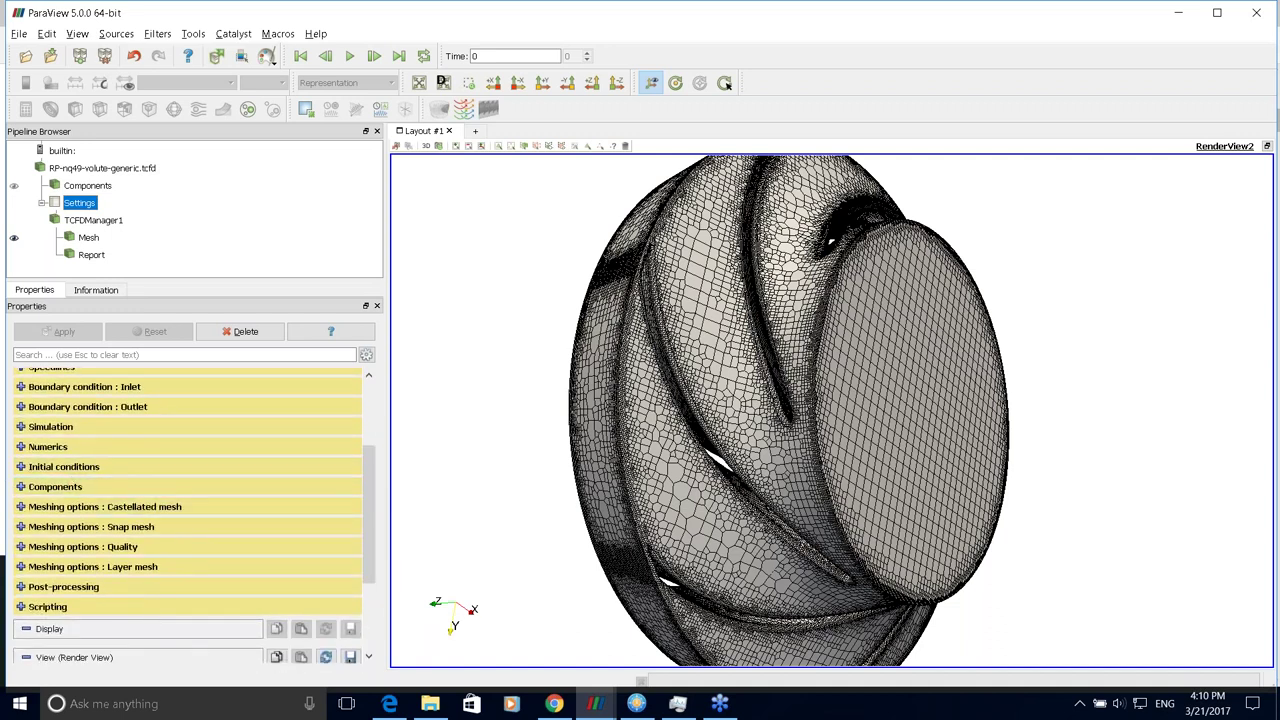
pyautogui.click(170, 487)
pyautogui.scroll(-2, 218, 457)
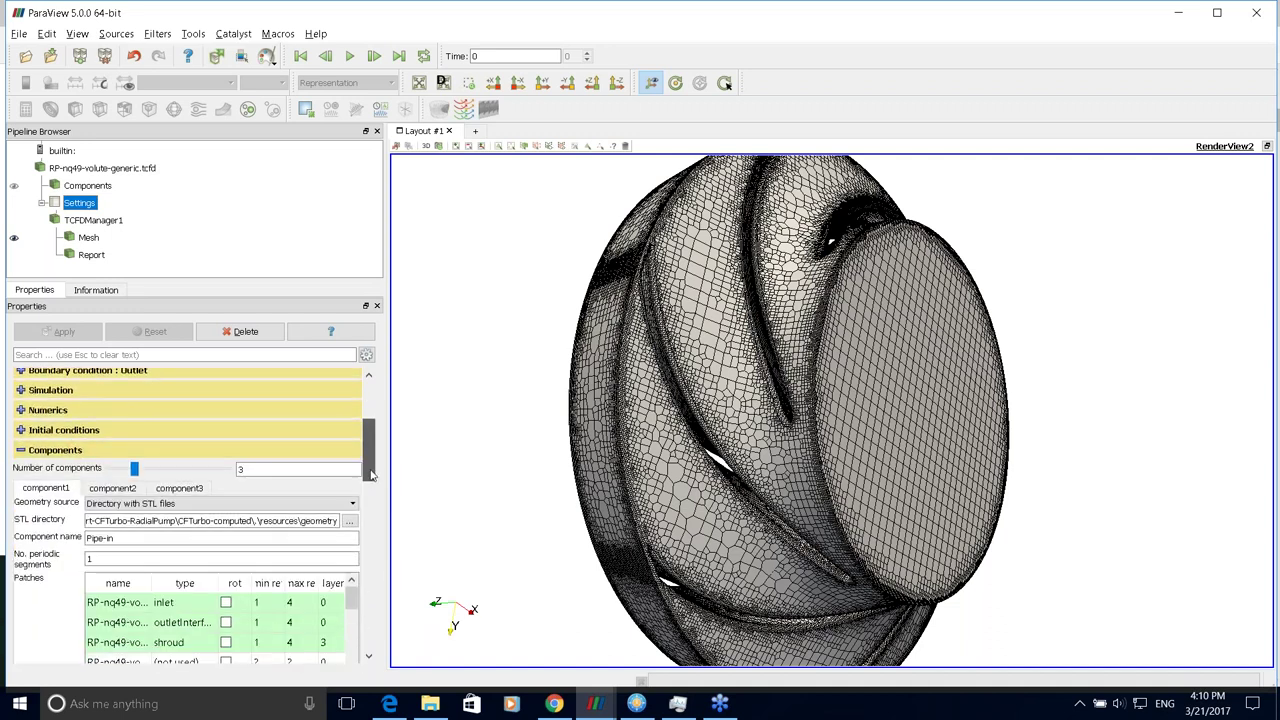
pyautogui.click(218, 455)
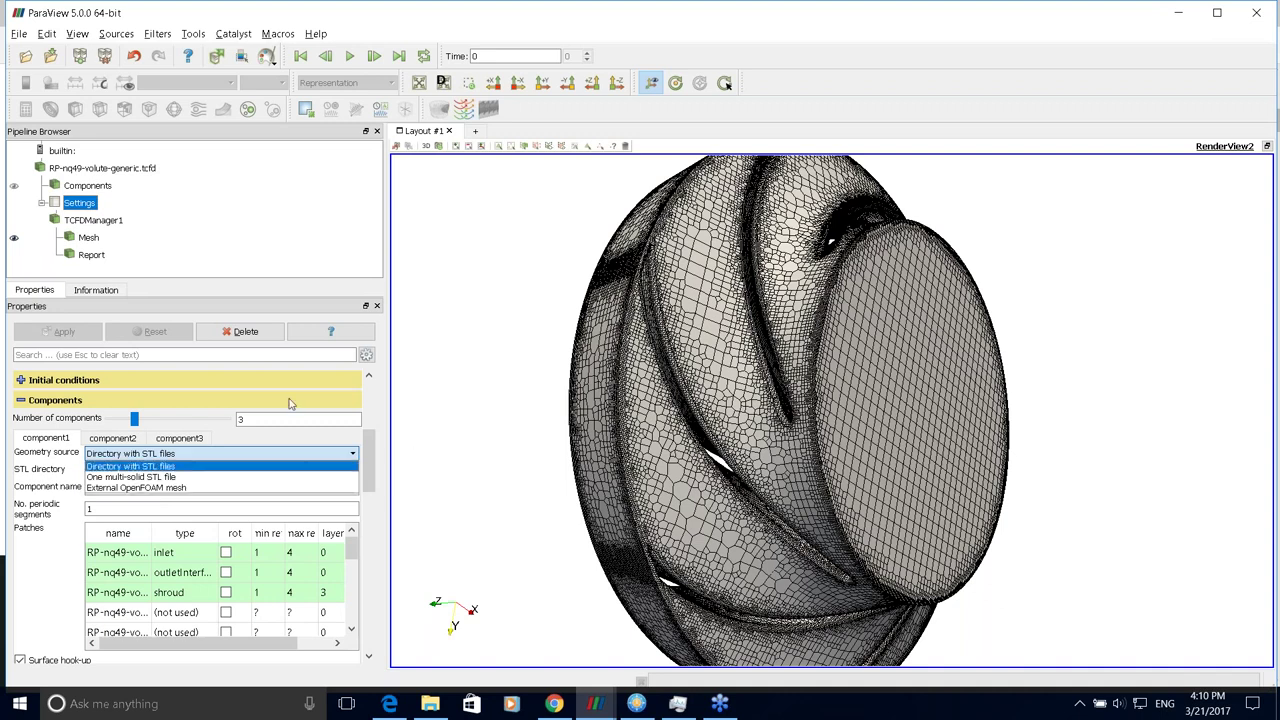
pyautogui.click(429, 451)
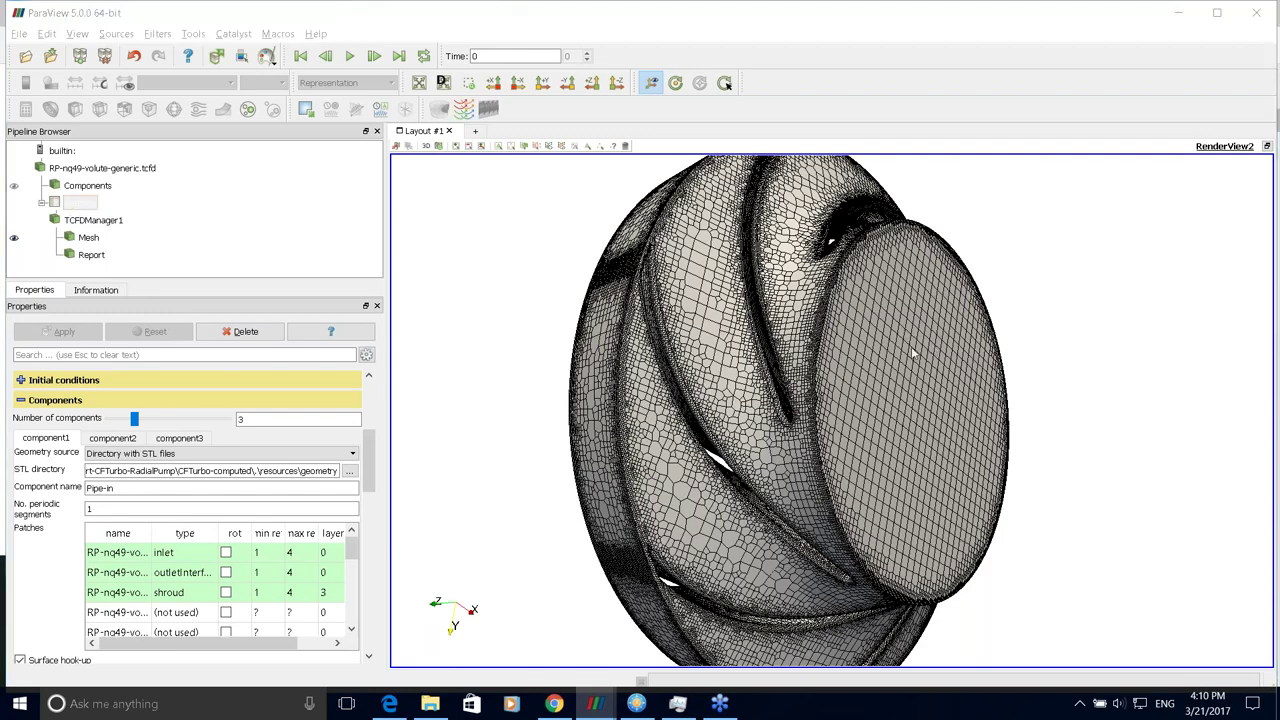
# - Rotate the impeller mesh to see its opposite side, and switch to the ParaView window with the multi-view pump results and impeller streamlines
pyautogui.moveTo(810, 583); pyautogui.dragTo(628, 590)
pyautogui.scroll(-2, 630, 586)
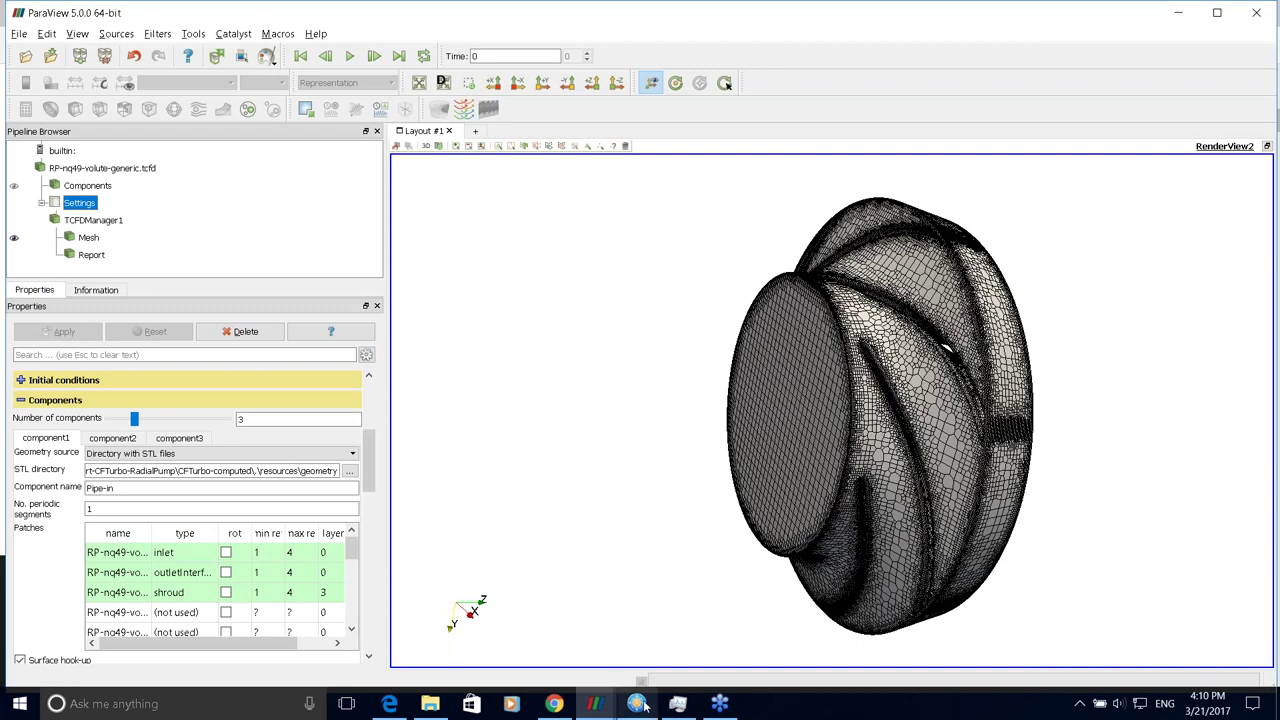
pyautogui.click(592, 704)
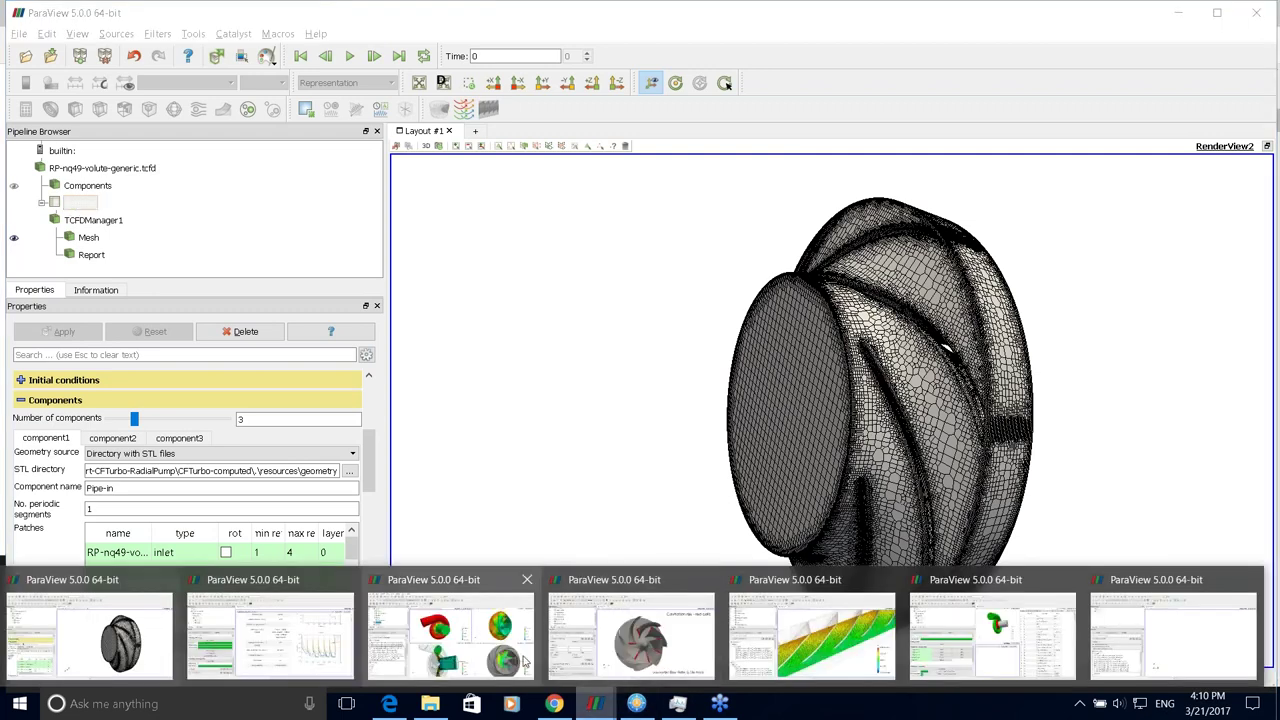
pyautogui.click(466, 648)
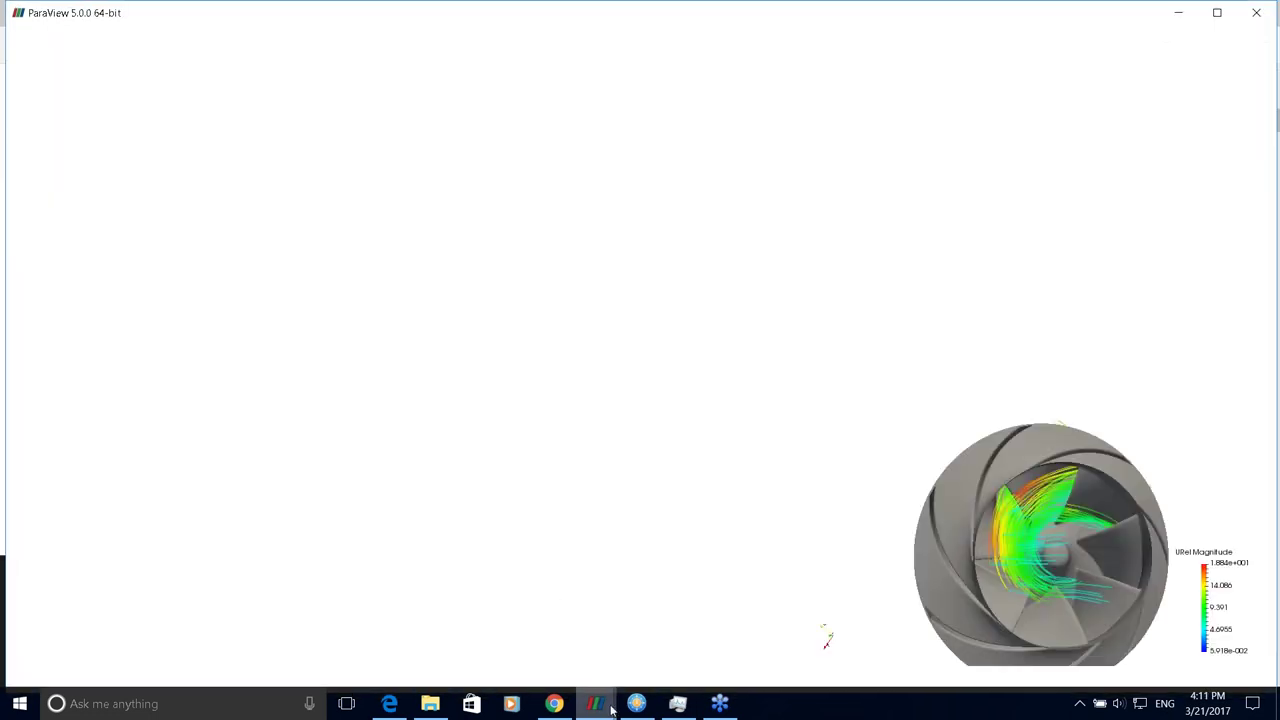
pyautogui.moveTo(600, 708)
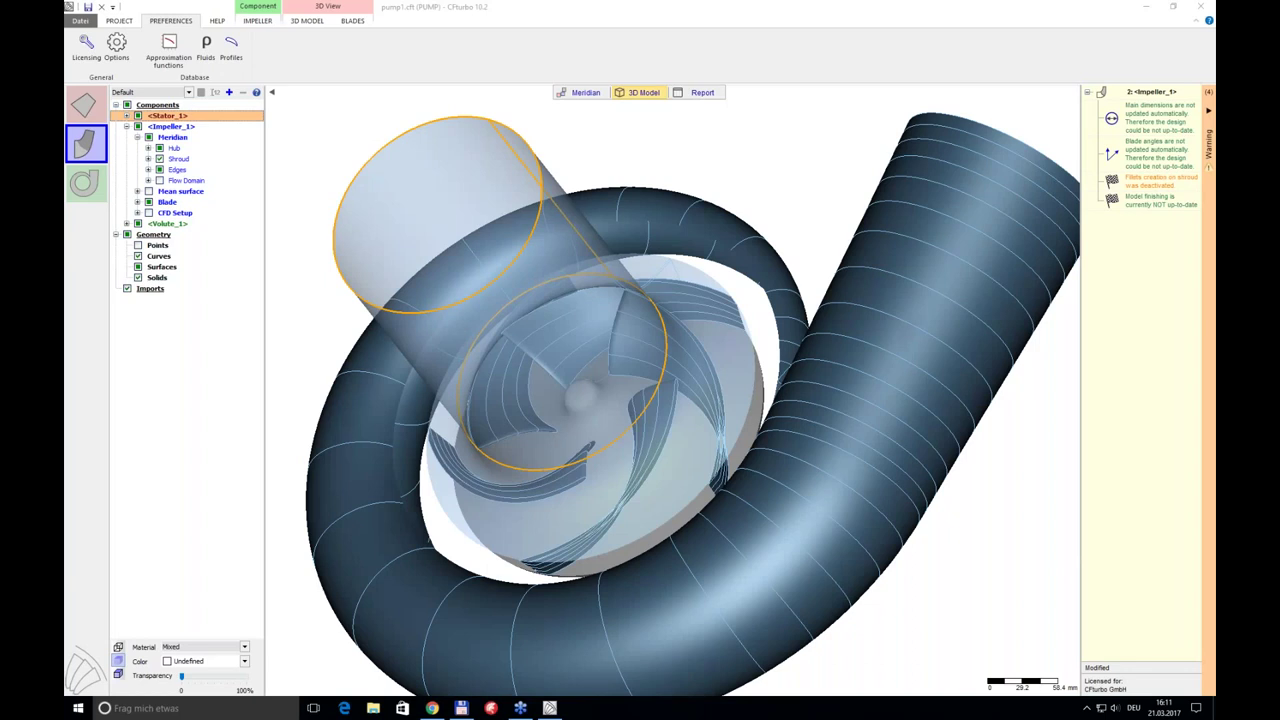
# - Switch to the pump1 project in CFturbo and examine the basic and neutral 3D geometry interfaces offered for export
pyautogui.click(118, 21)
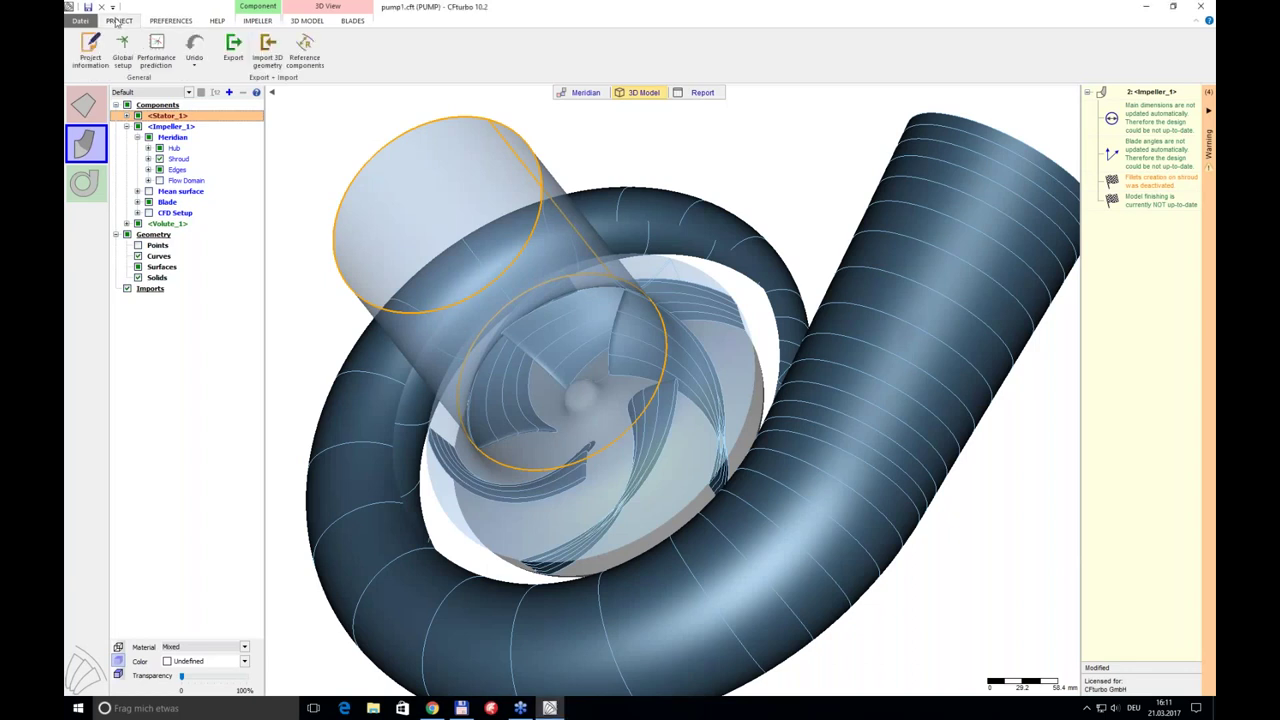
pyautogui.click(233, 50)
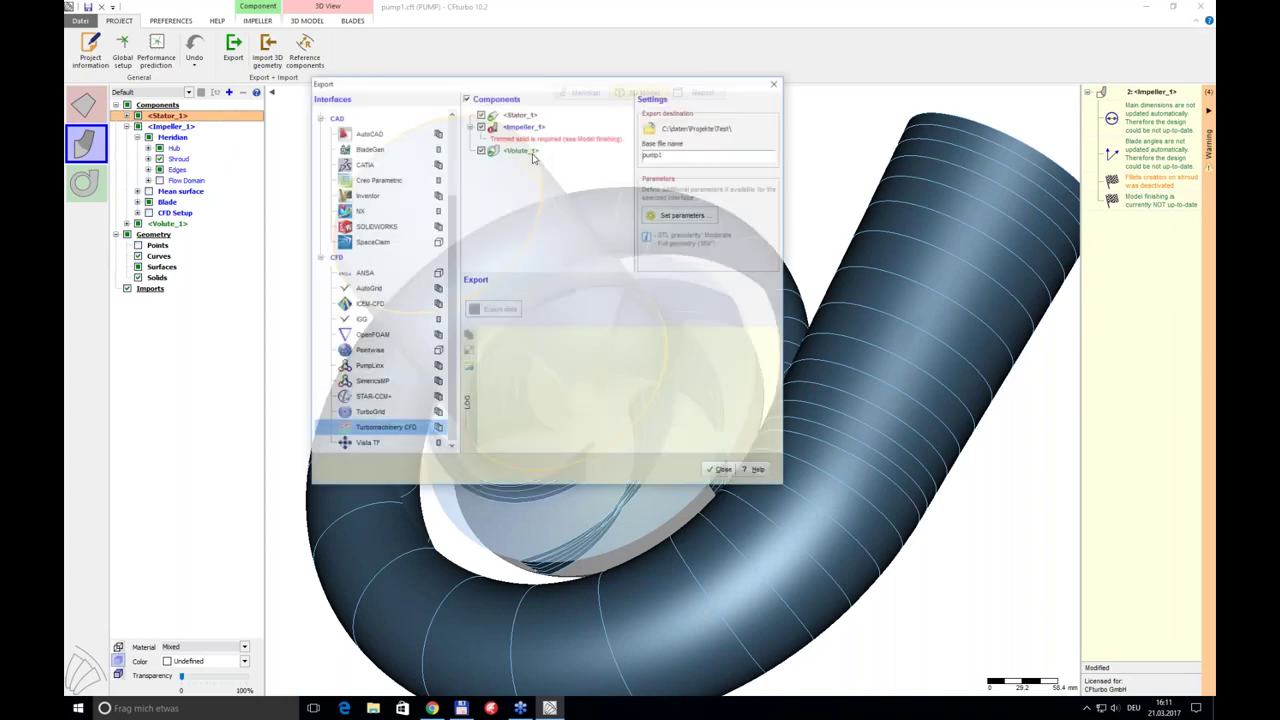
pyautogui.scroll(1, 449, 167)
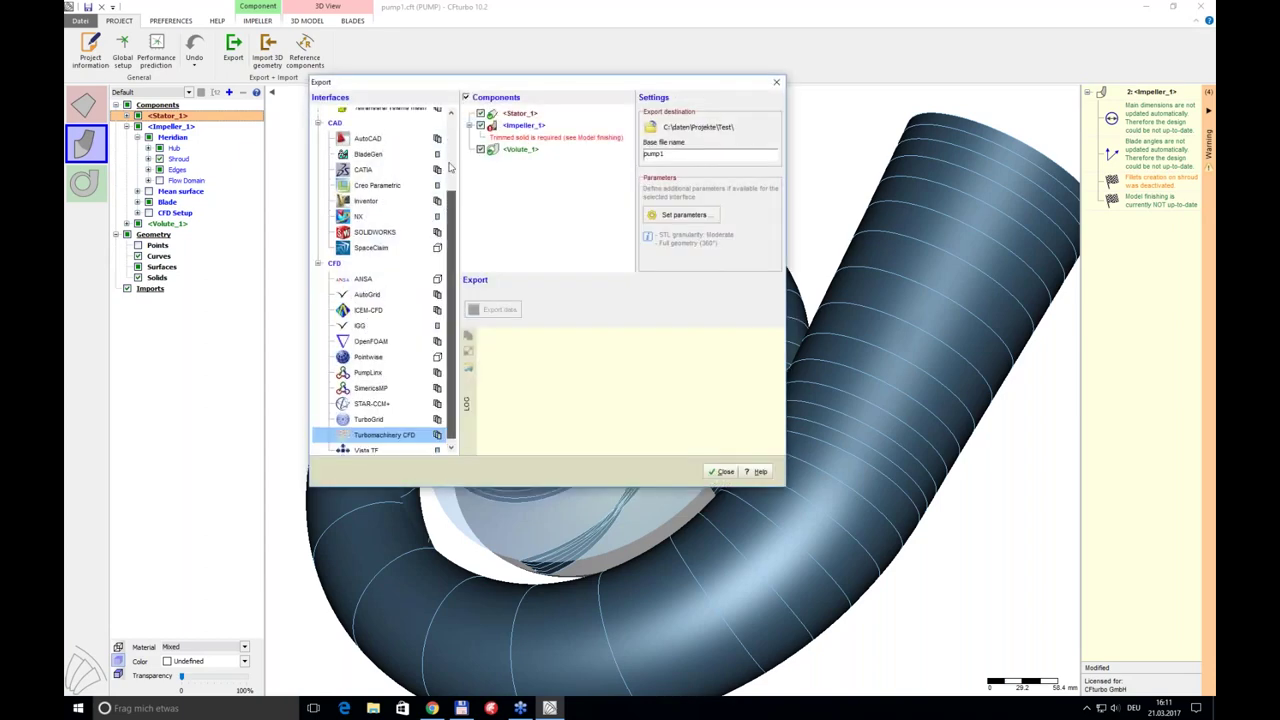
pyautogui.scroll(3, 449, 167)
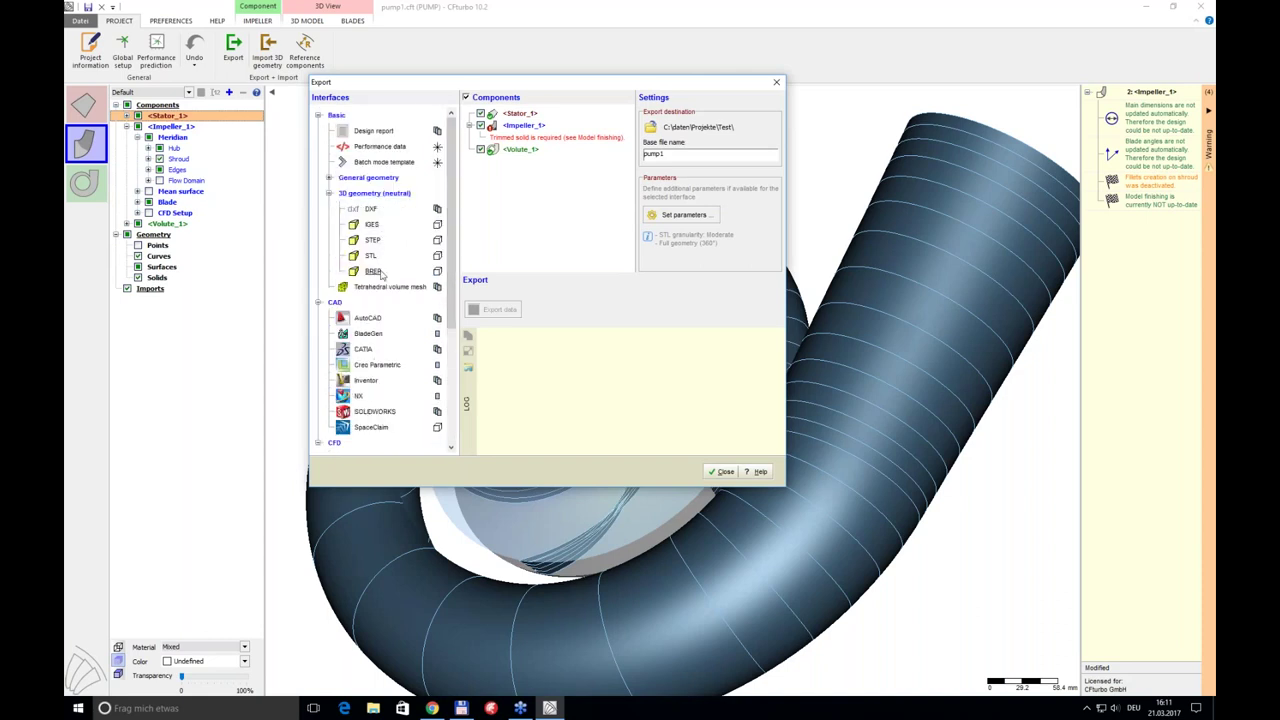
pyautogui.click(724, 474)
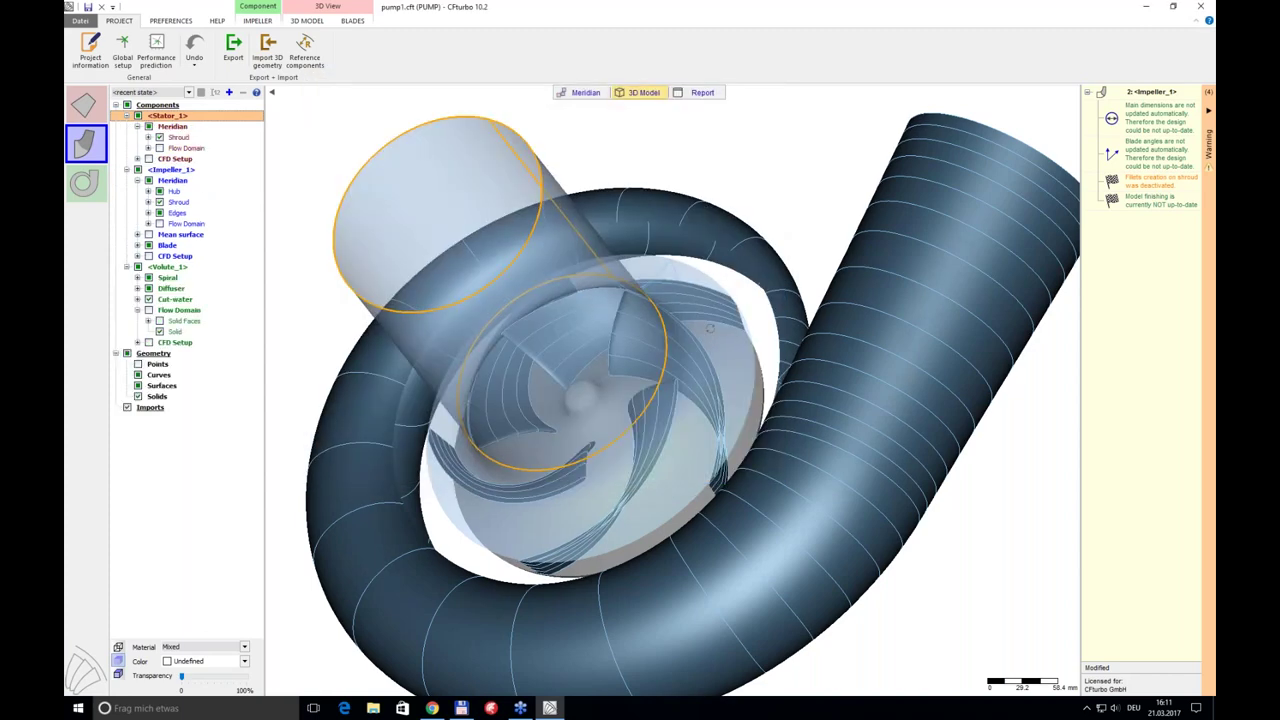
# - Reopen the export settings, examine the available CAD and CFD interfaces, and close without exporting
pyautogui.moveTo(709, 328); pyautogui.dragTo(710, 368)
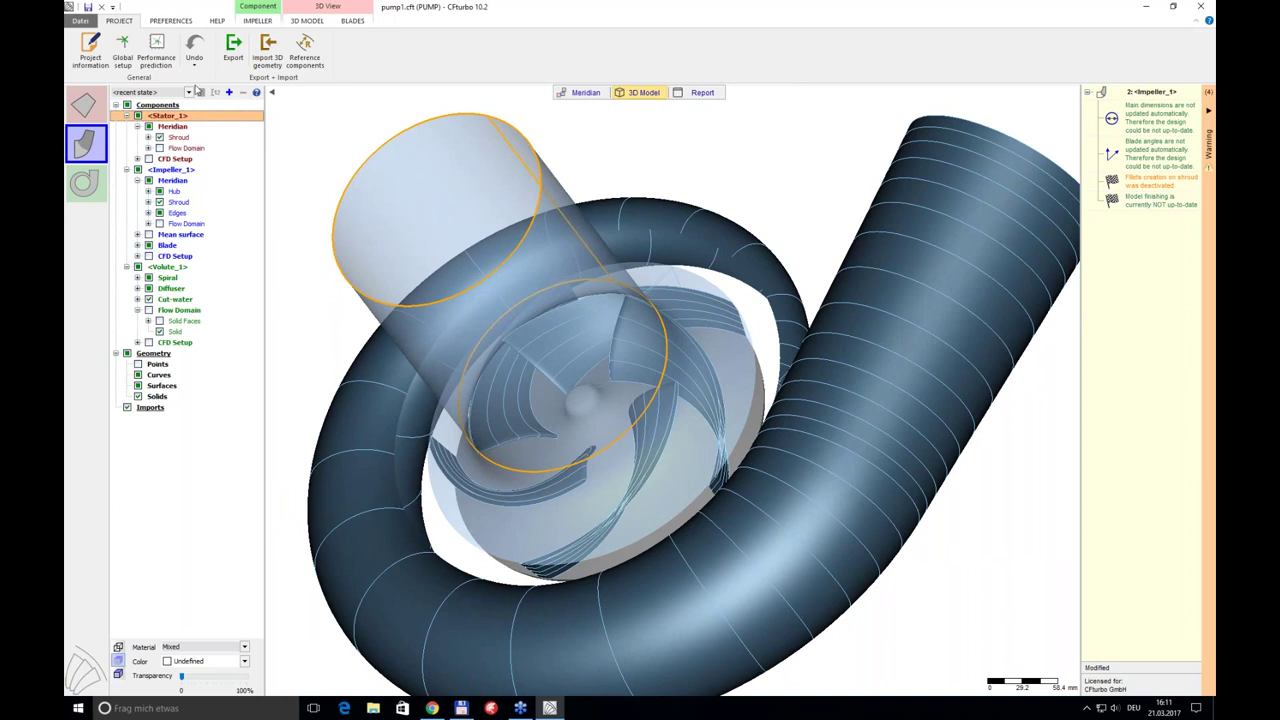
pyautogui.click(233, 50)
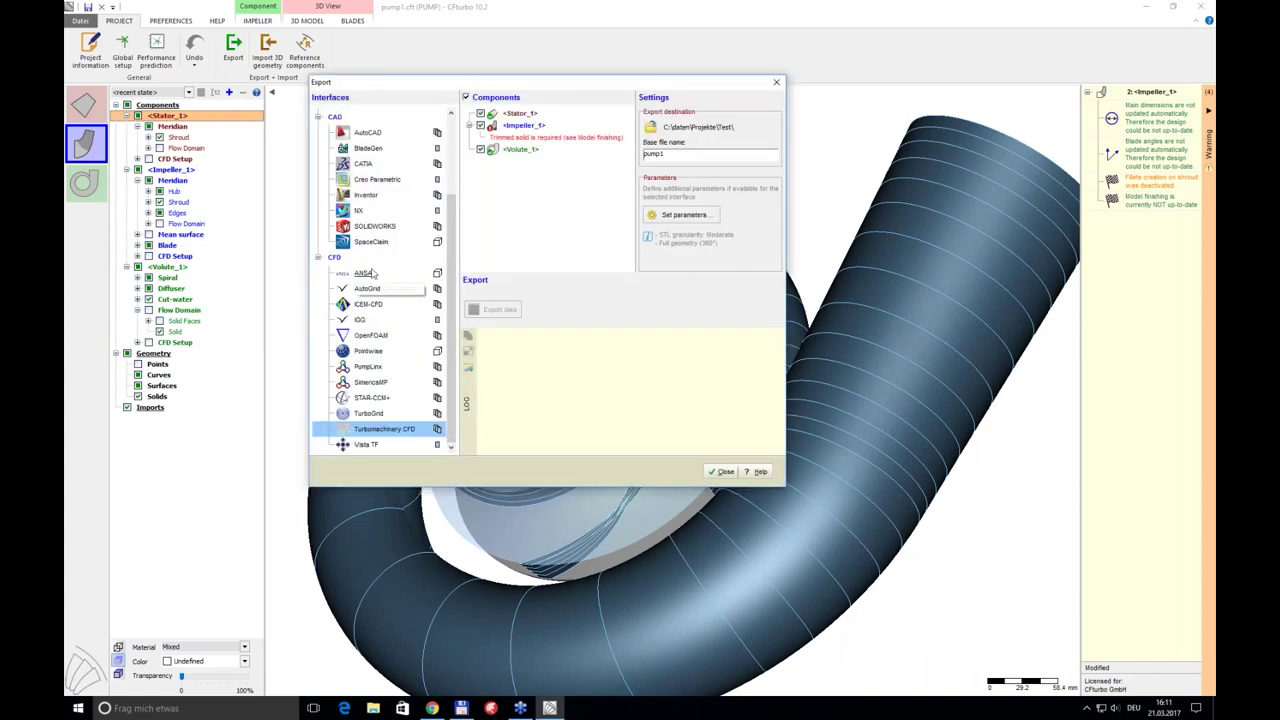
pyautogui.scroll(2, 447, 182)
pyautogui.scroll(1, 447, 182)
pyautogui.click(318, 224)
pyautogui.click(318, 224)
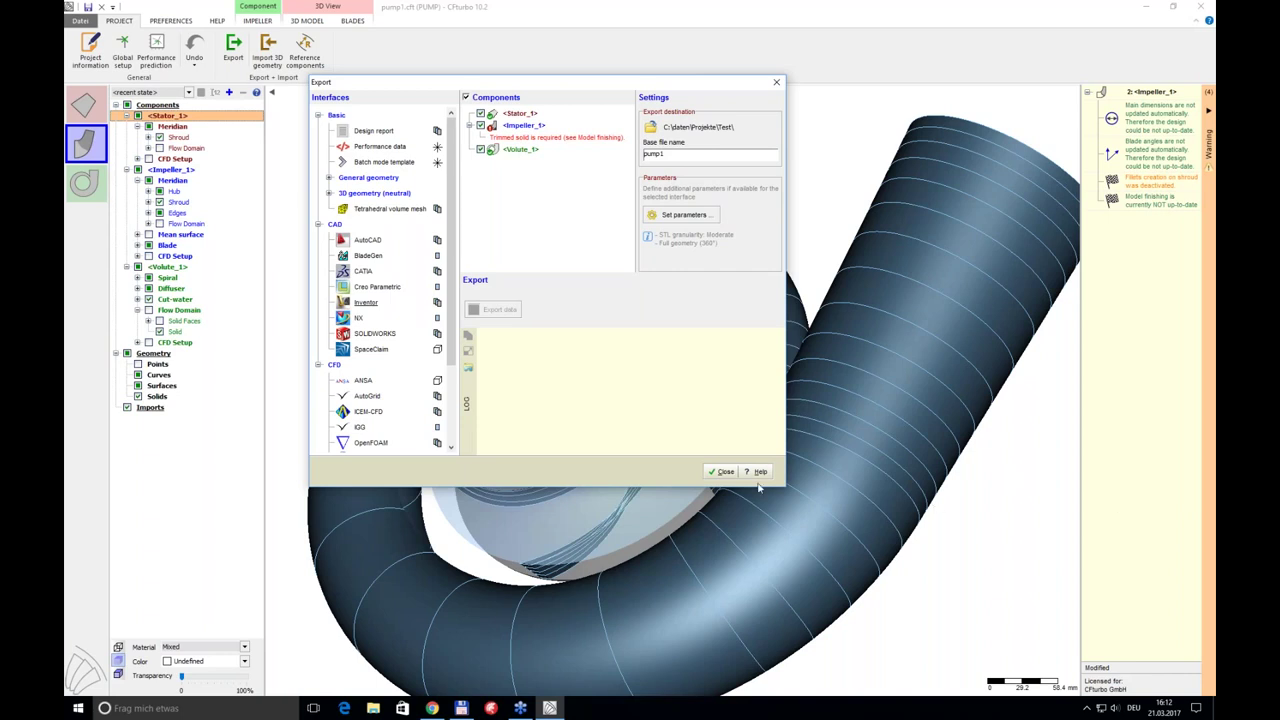
pyautogui.click(721, 471)
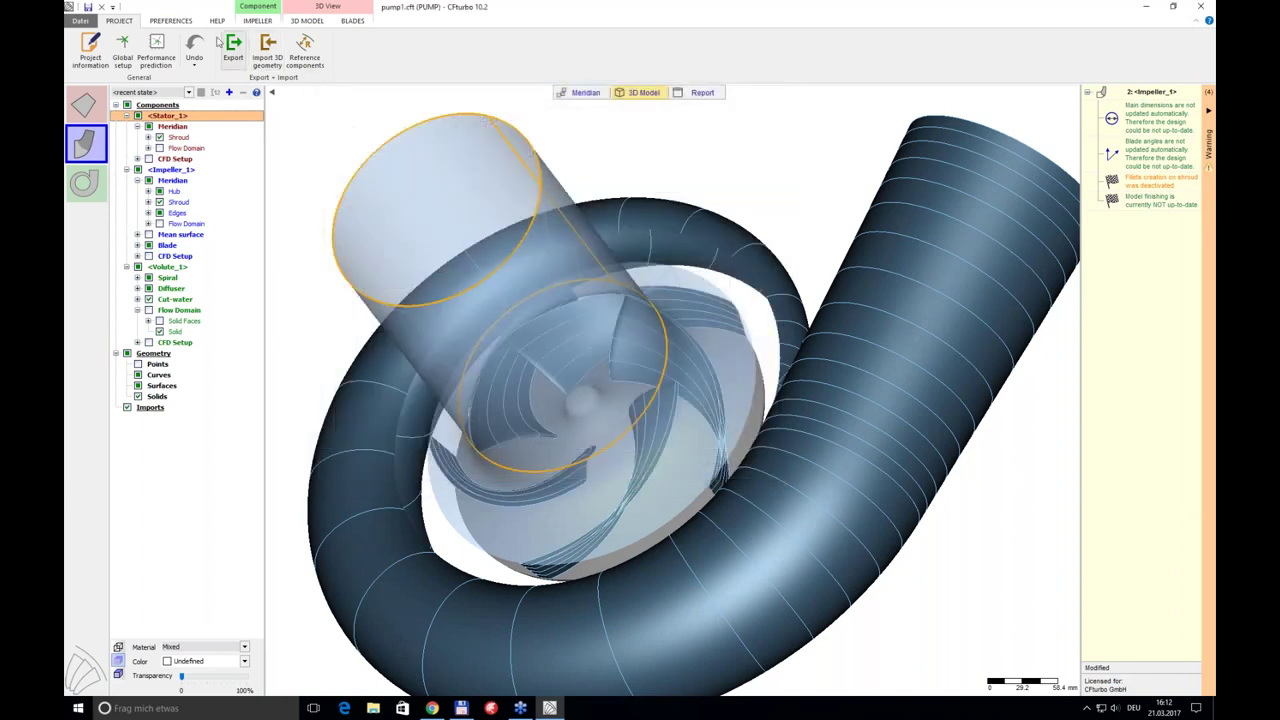
# - Examine the NACA 4 Digit, NACA 65 series and Point-based profiles in the profile database, and close it
pyautogui.click(170, 21)
pyautogui.click(230, 45)
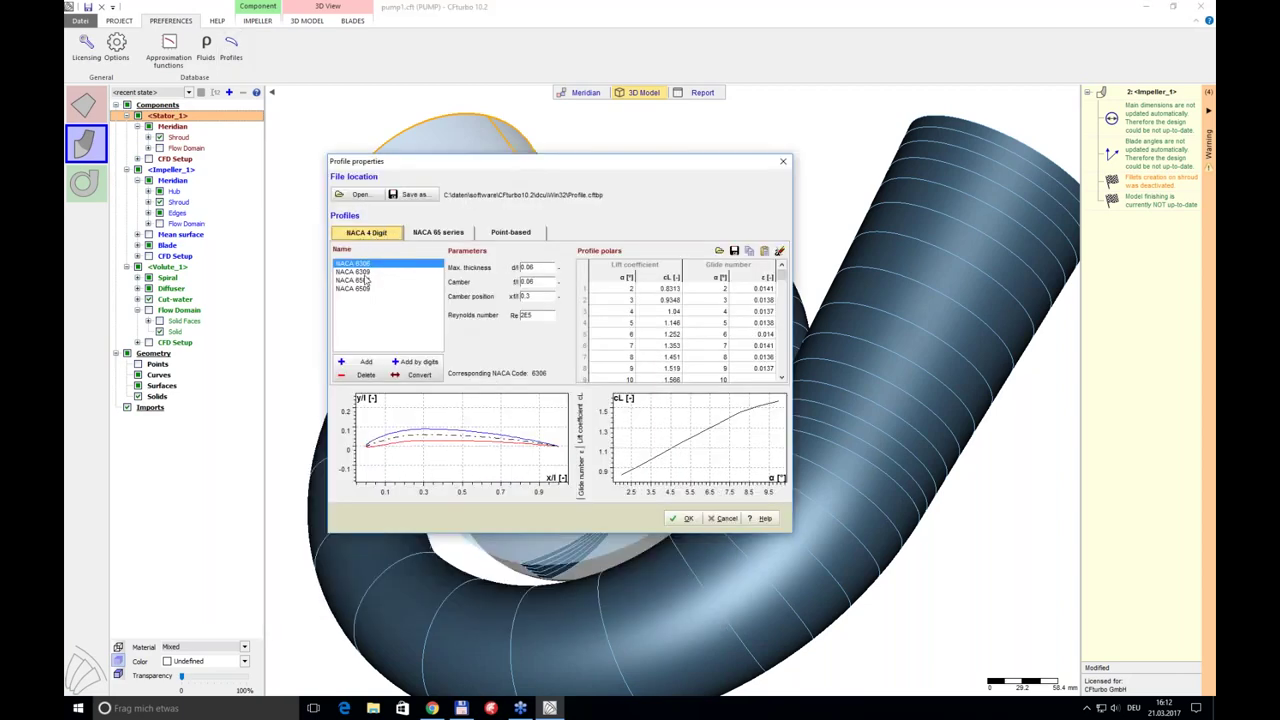
pyautogui.click(452, 238)
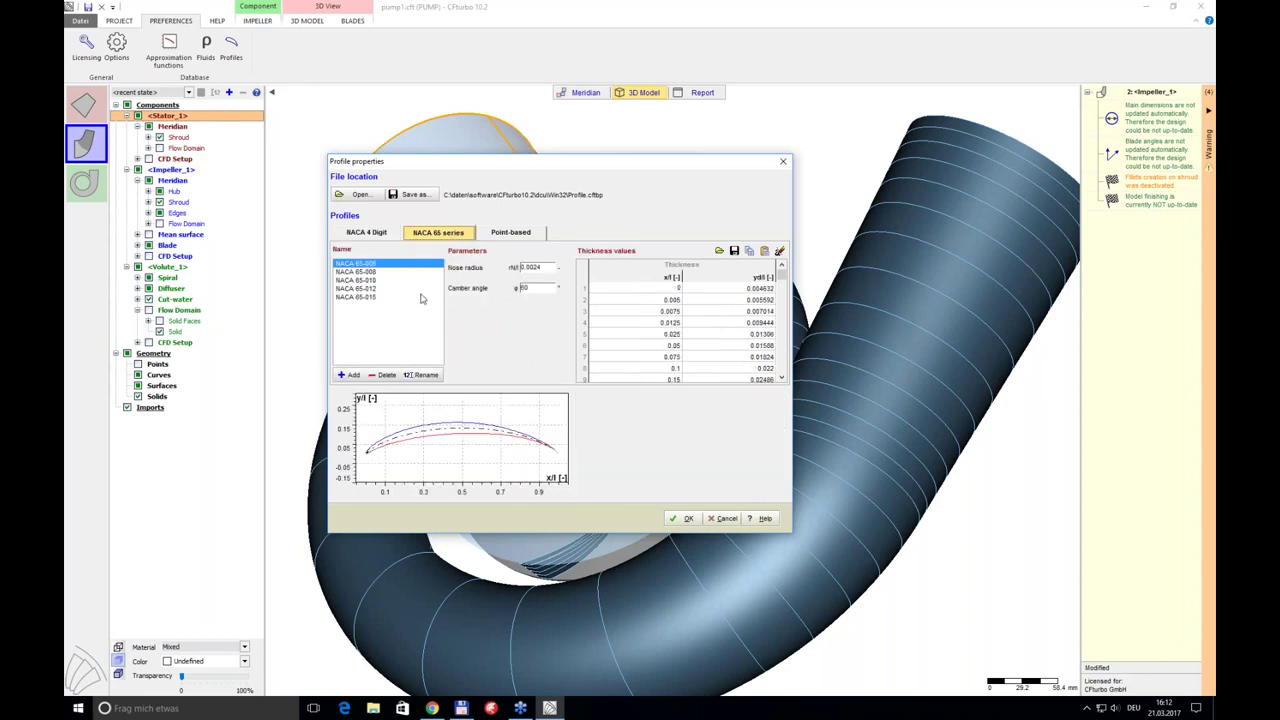
pyautogui.click(500, 234)
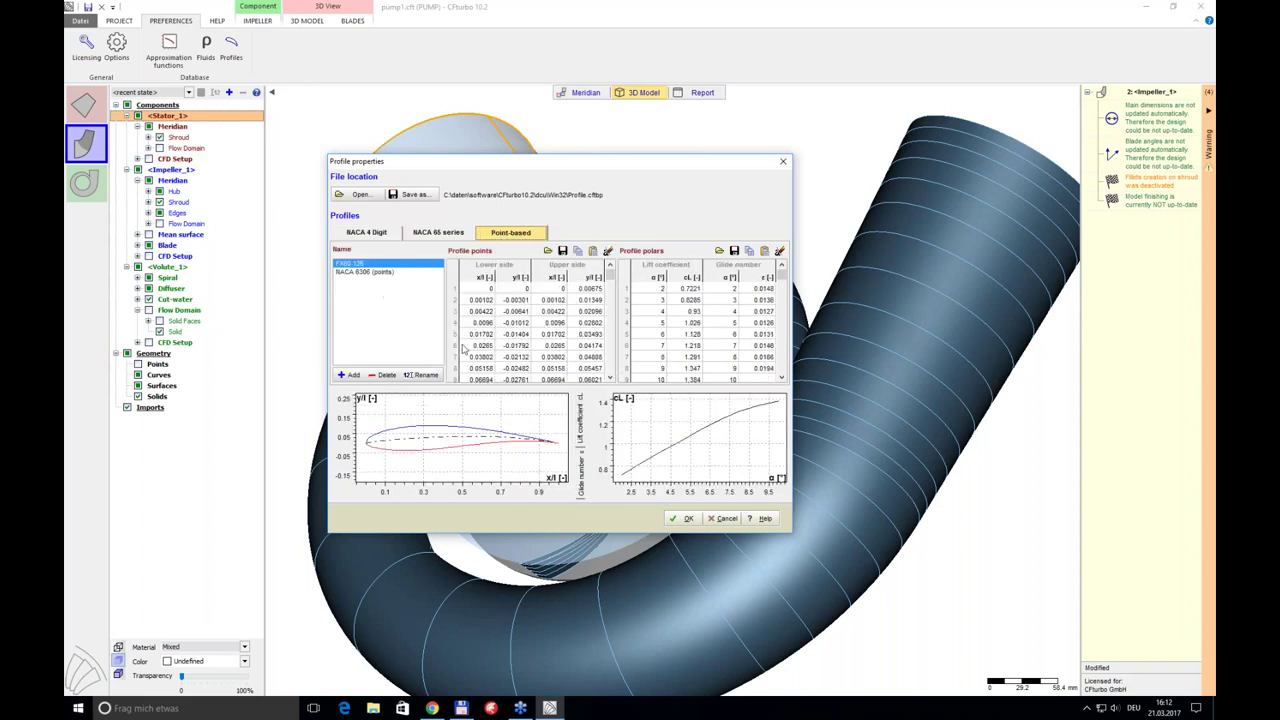
pyautogui.click(367, 232)
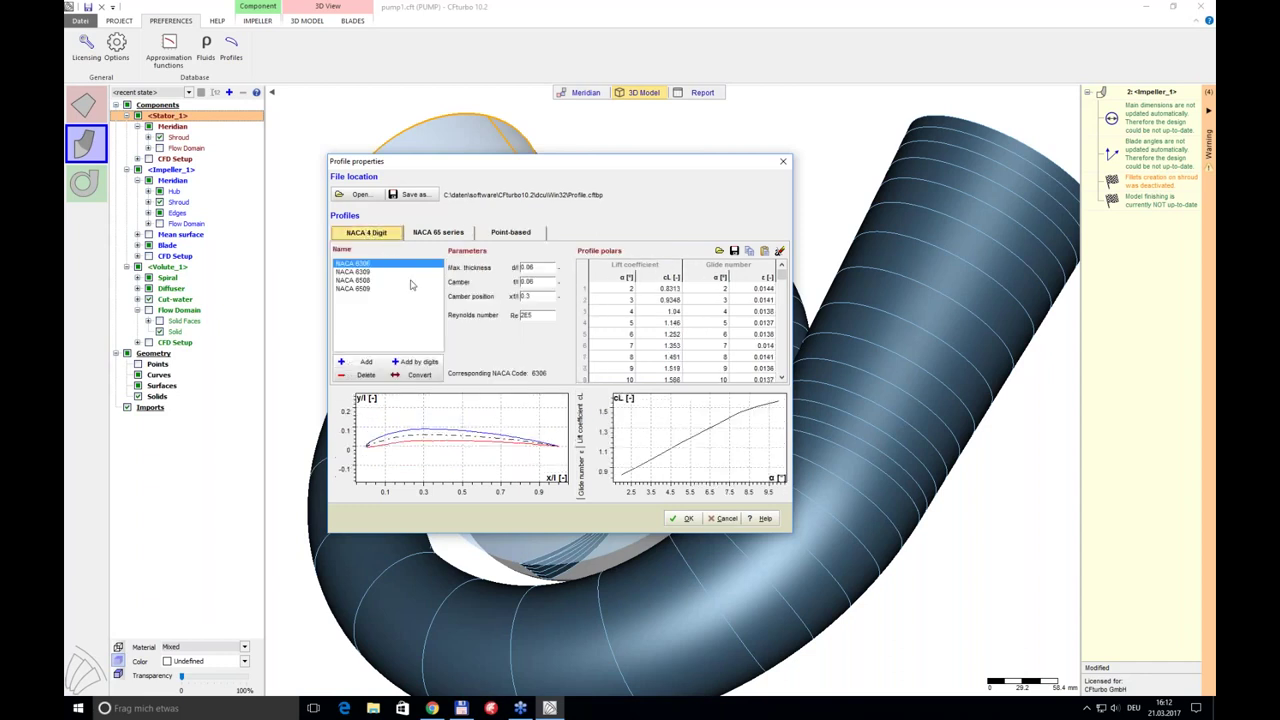
pyautogui.click(706, 519)
pyautogui.click(657, 400)
pyautogui.click(710, 519)
pyautogui.click(630, 398)
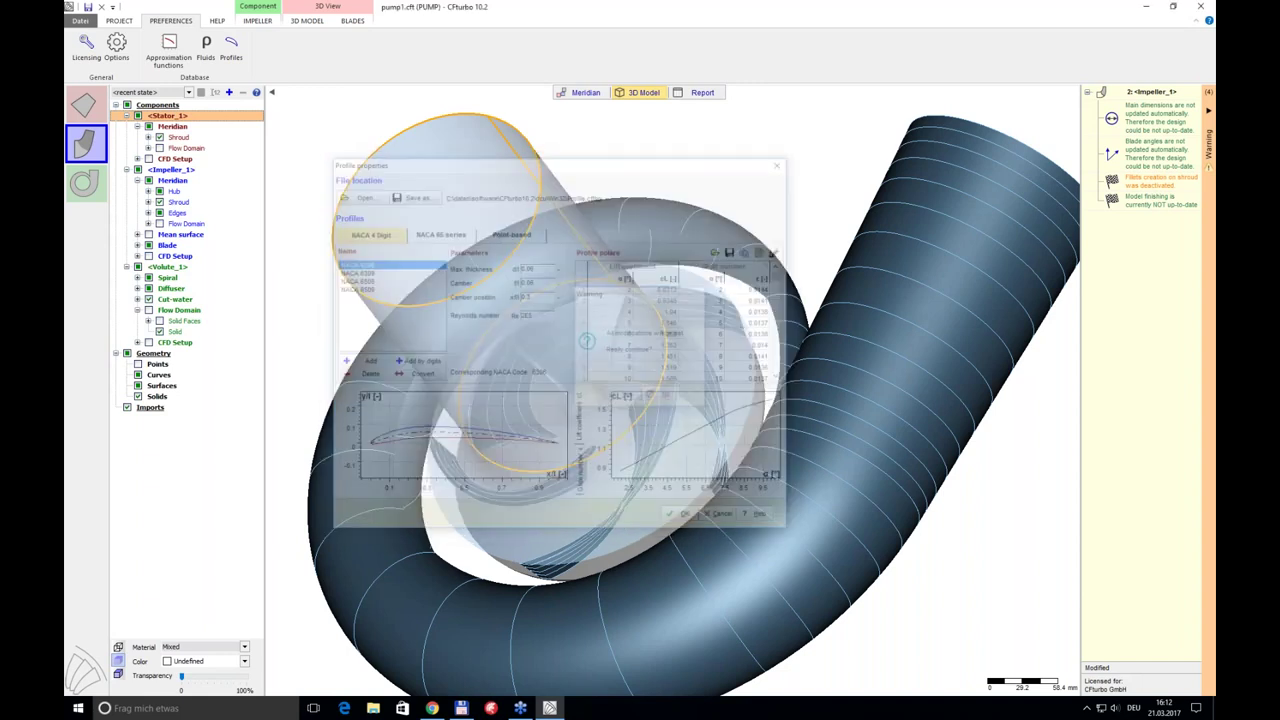
# - Set the impeller's blade profiles to Freeform design mode with rounded leading and trailing edges, and hide the blade fill
pyautogui.click(255, 21)
pyautogui.click(244, 55)
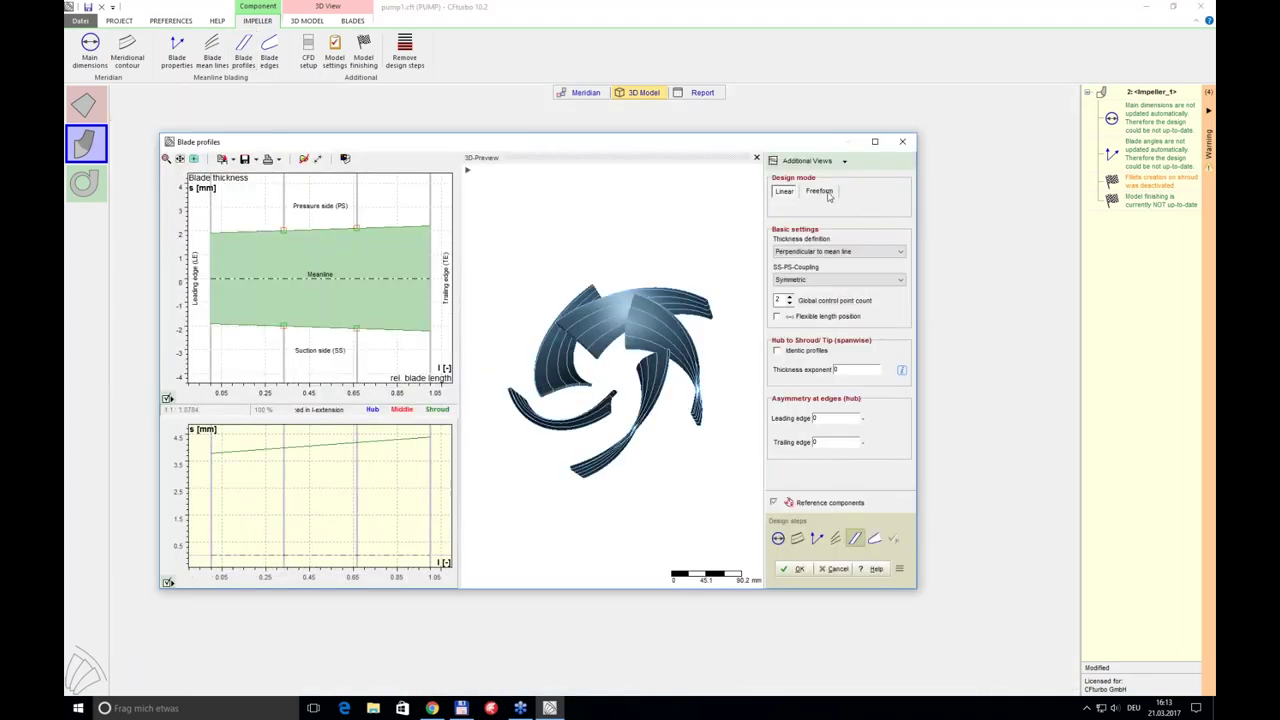
pyautogui.click(827, 195)
pyautogui.click(778, 207)
pyautogui.click(857, 207)
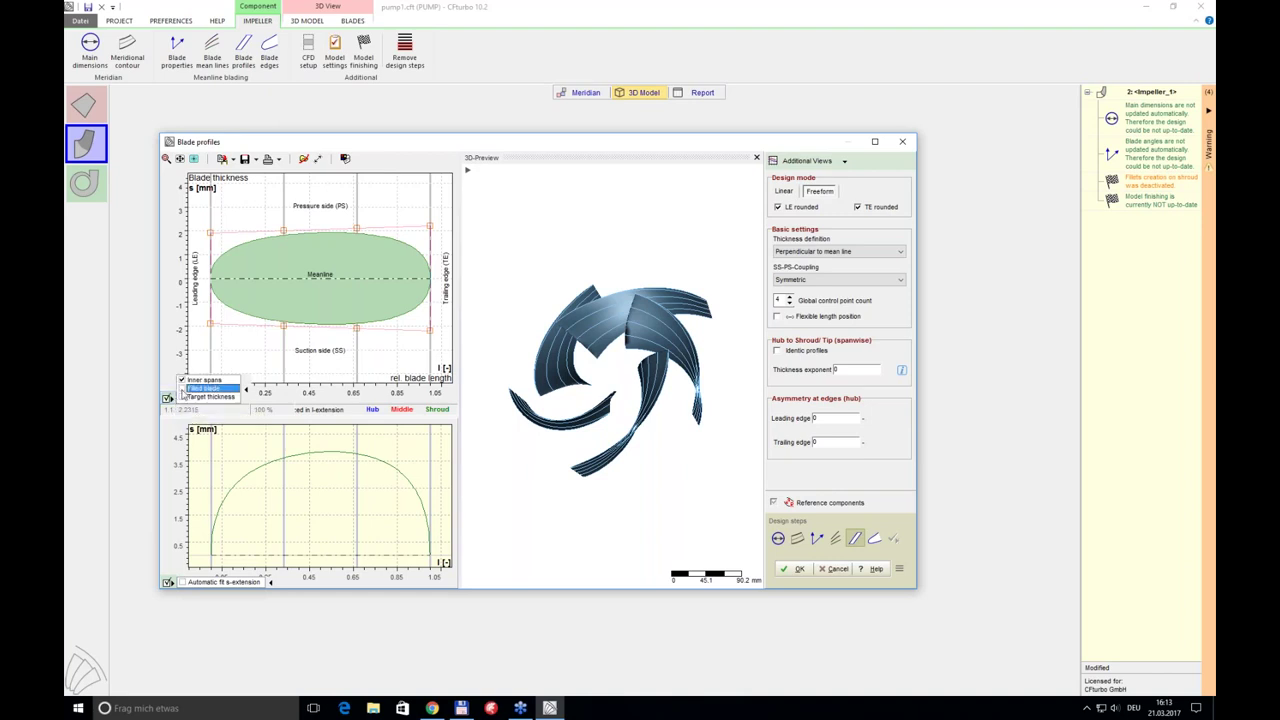
pyautogui.click(184, 389)
# - Try to load a blade profile from the profile manager, choosing NACA 6509, and cancel the profile and blade profile edits
pyautogui.click(258, 241)
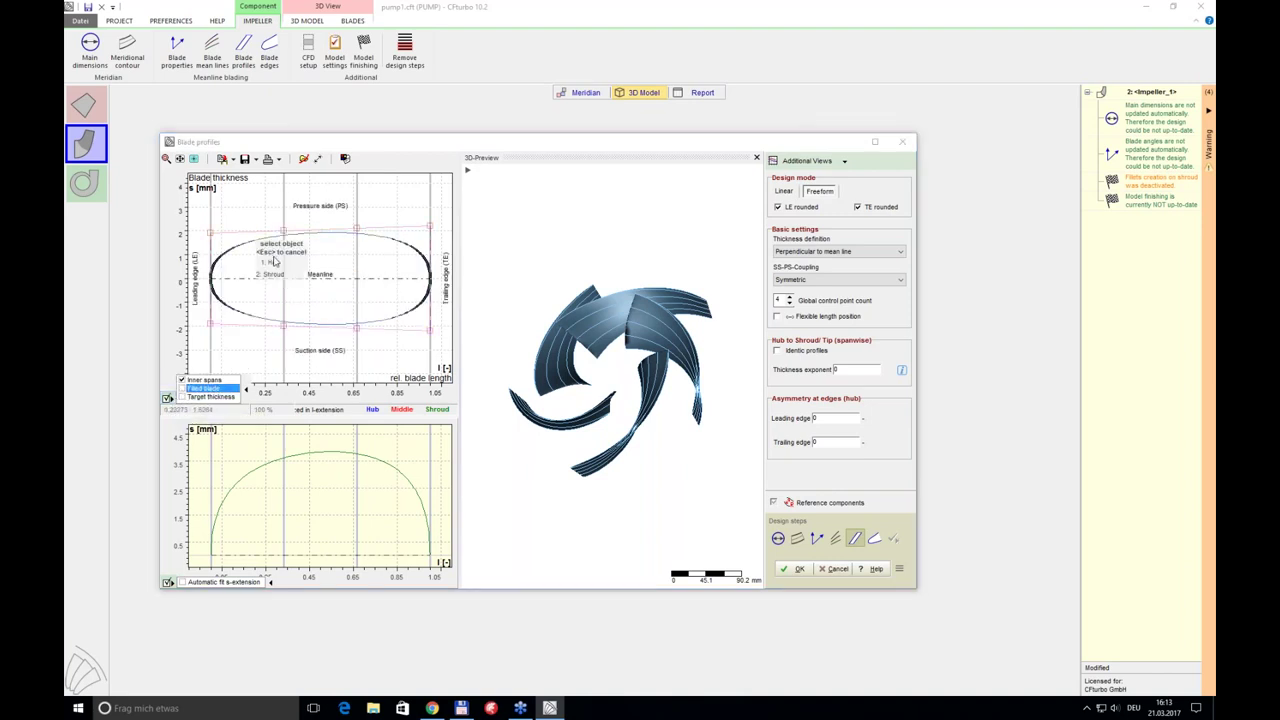
pyautogui.click(273, 262)
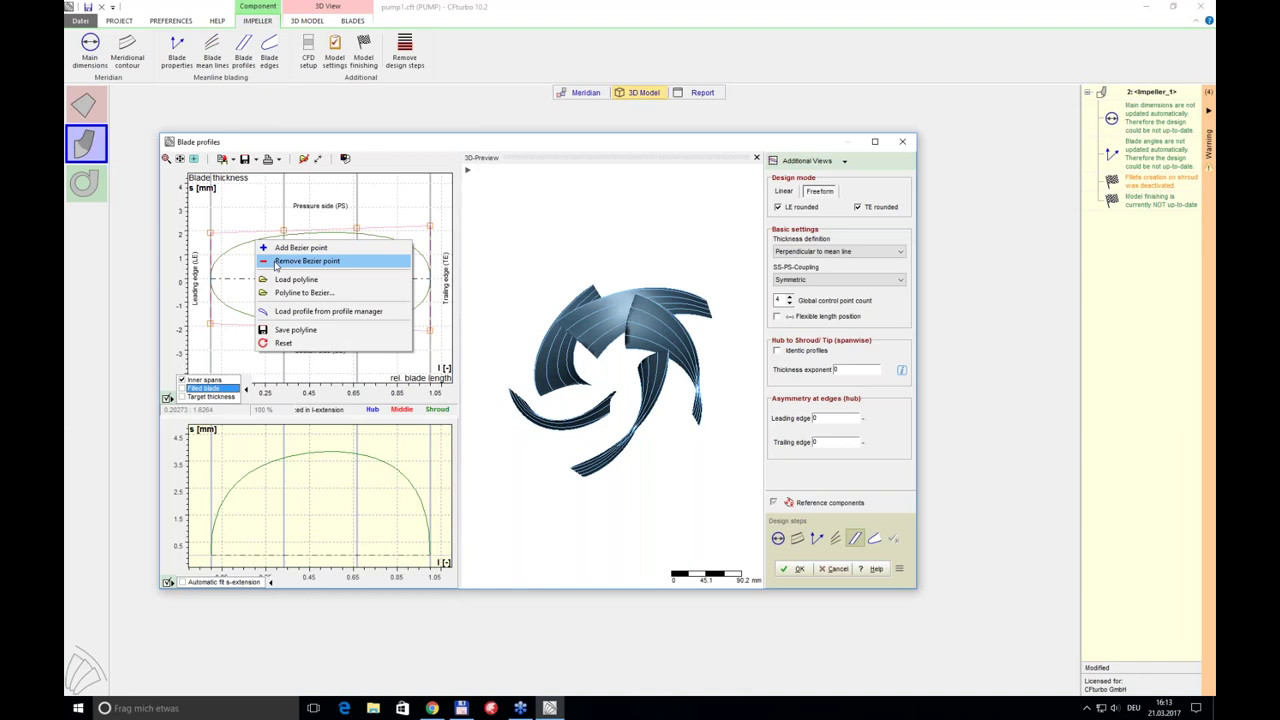
pyautogui.click(313, 314)
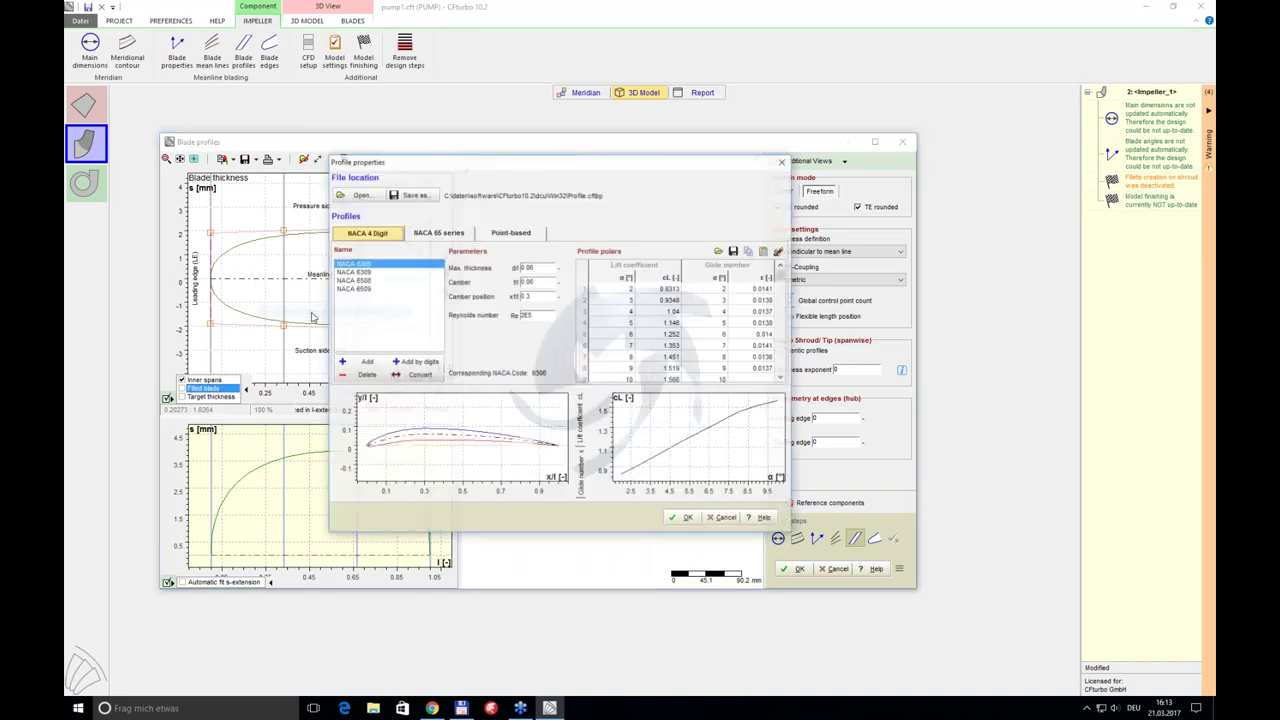
pyautogui.click(374, 289)
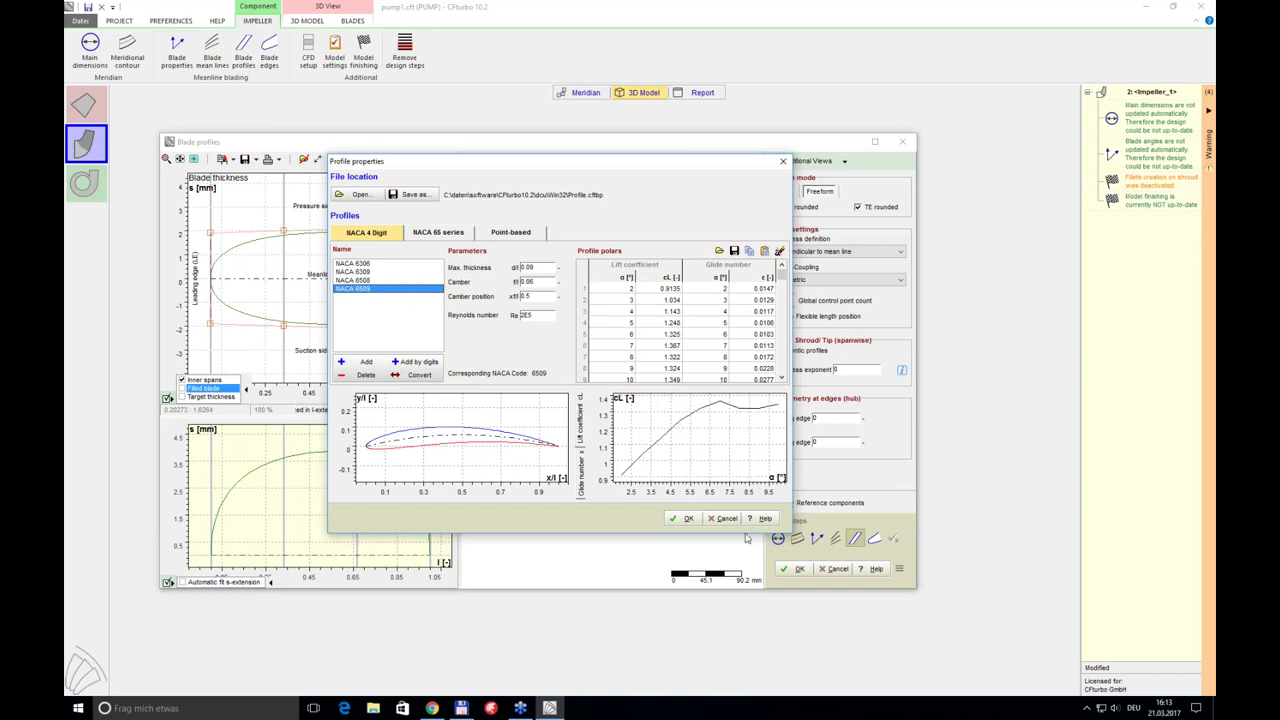
pyautogui.click(725, 519)
pyautogui.click(624, 397)
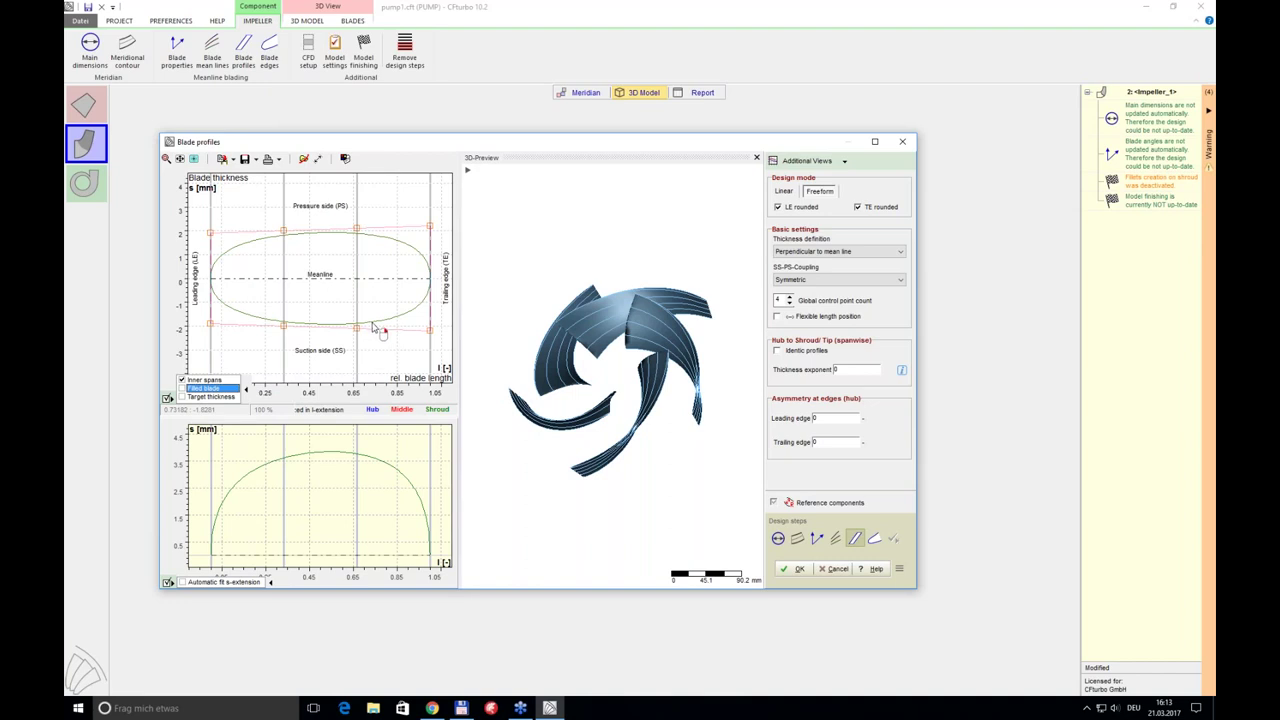
pyautogui.click(829, 567)
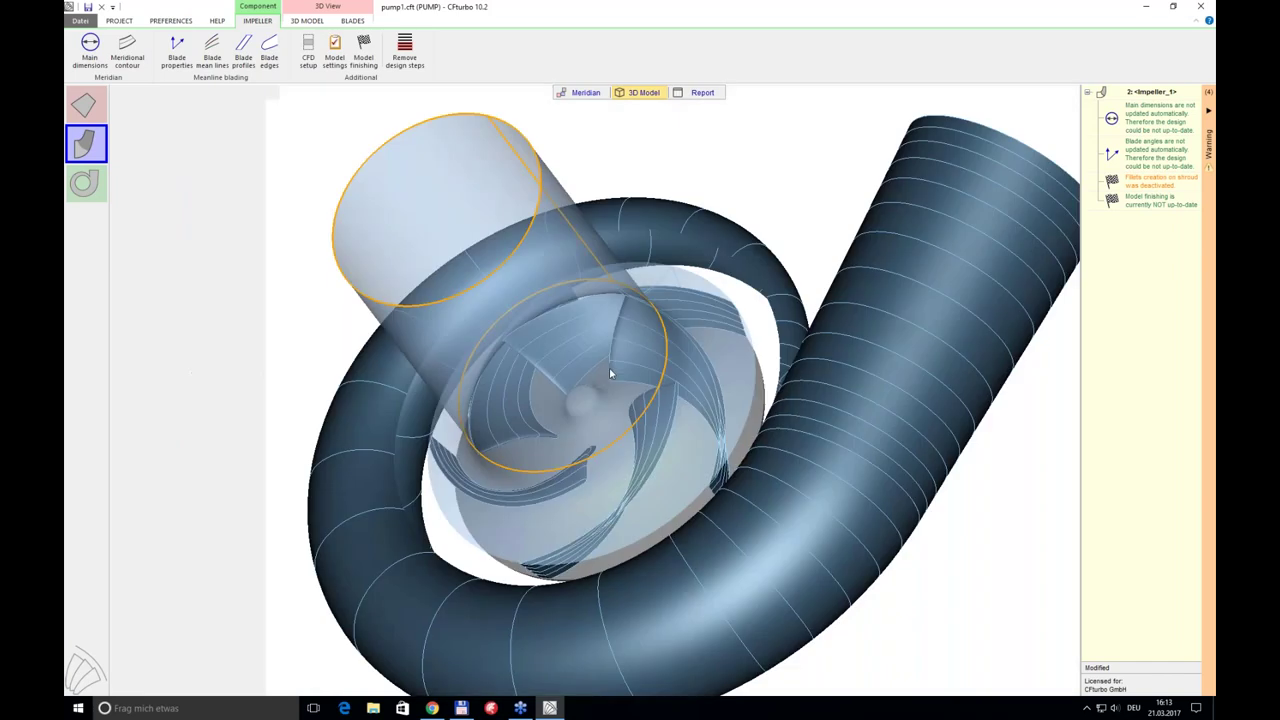
# - Examine the impeller's blade mean lines and blade-to-blade flow, and close them without changes
pyautogui.click(213, 46)
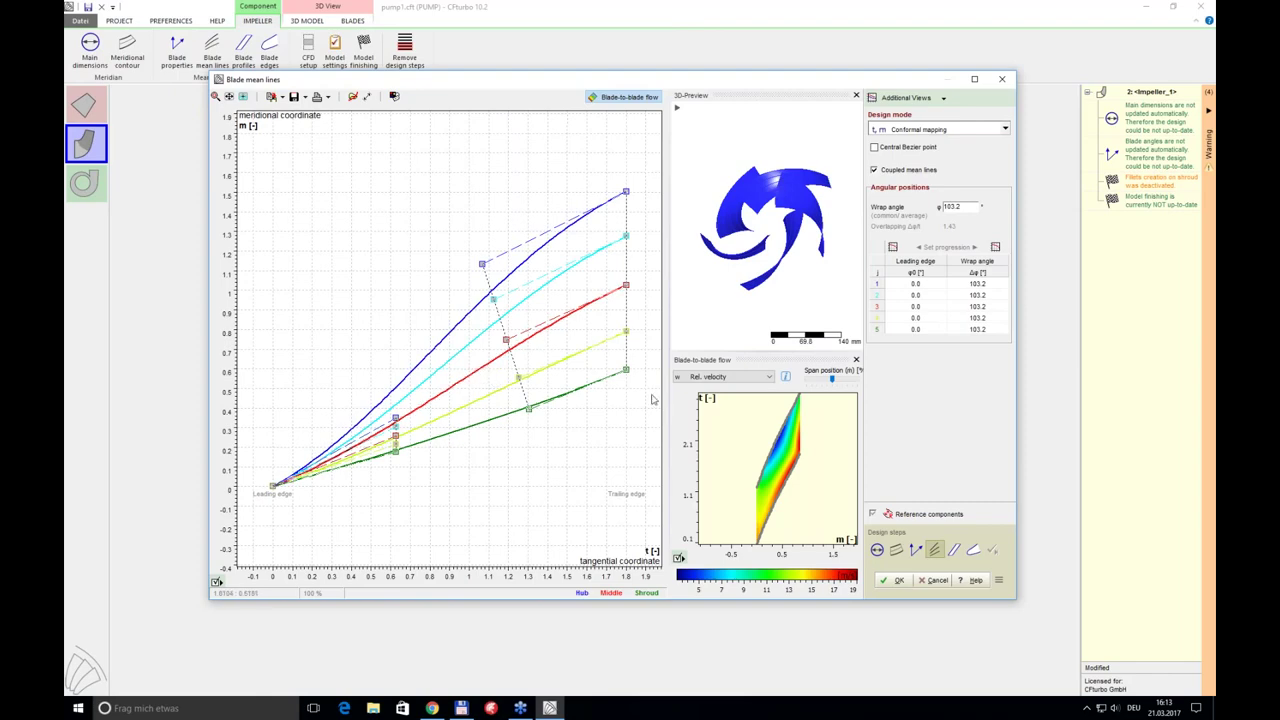
pyautogui.click(933, 580)
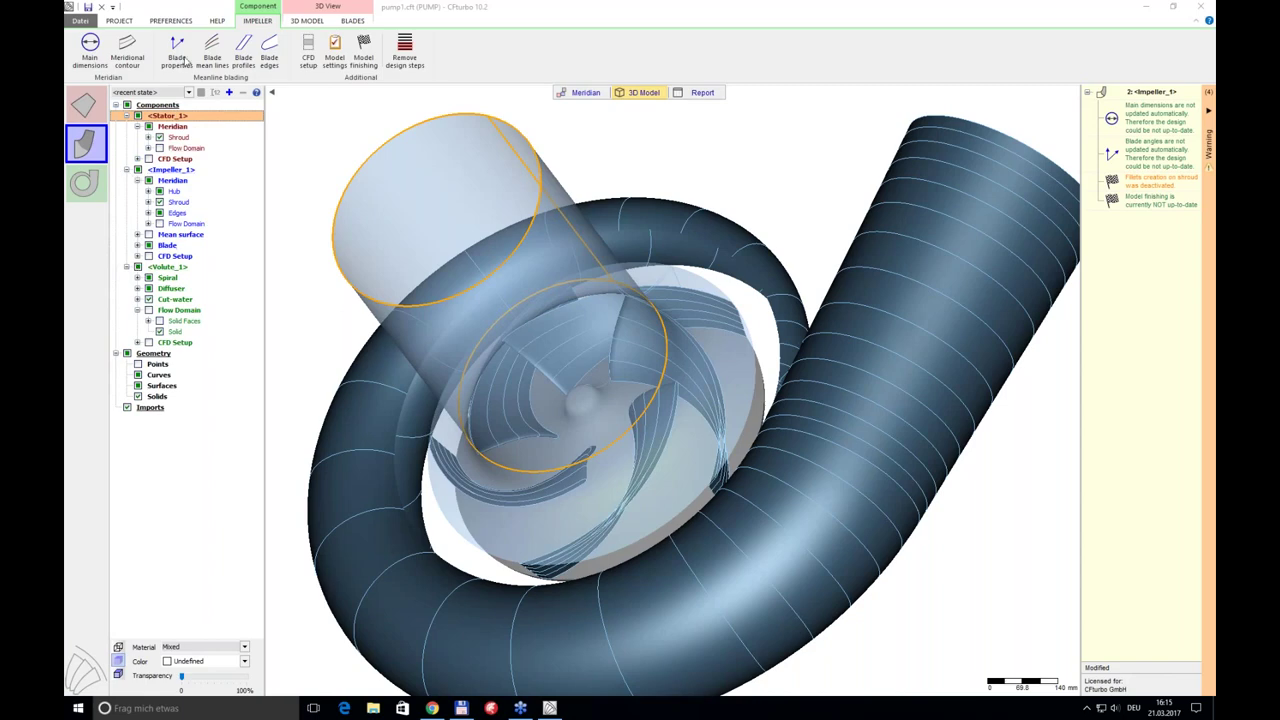
# - Open the volute's cross section from the meridian view and change the section shape to Round internal
pyautogui.click(586, 93)
pyautogui.click(790, 226)
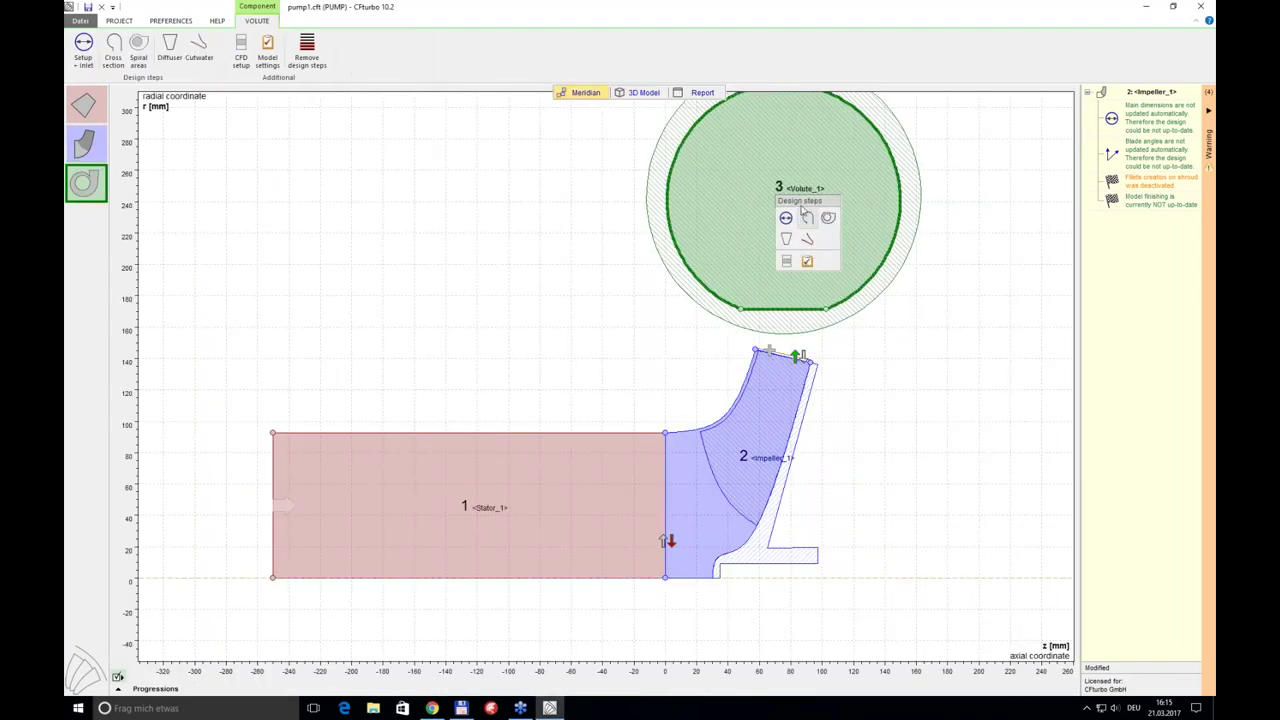
pyautogui.click(809, 219)
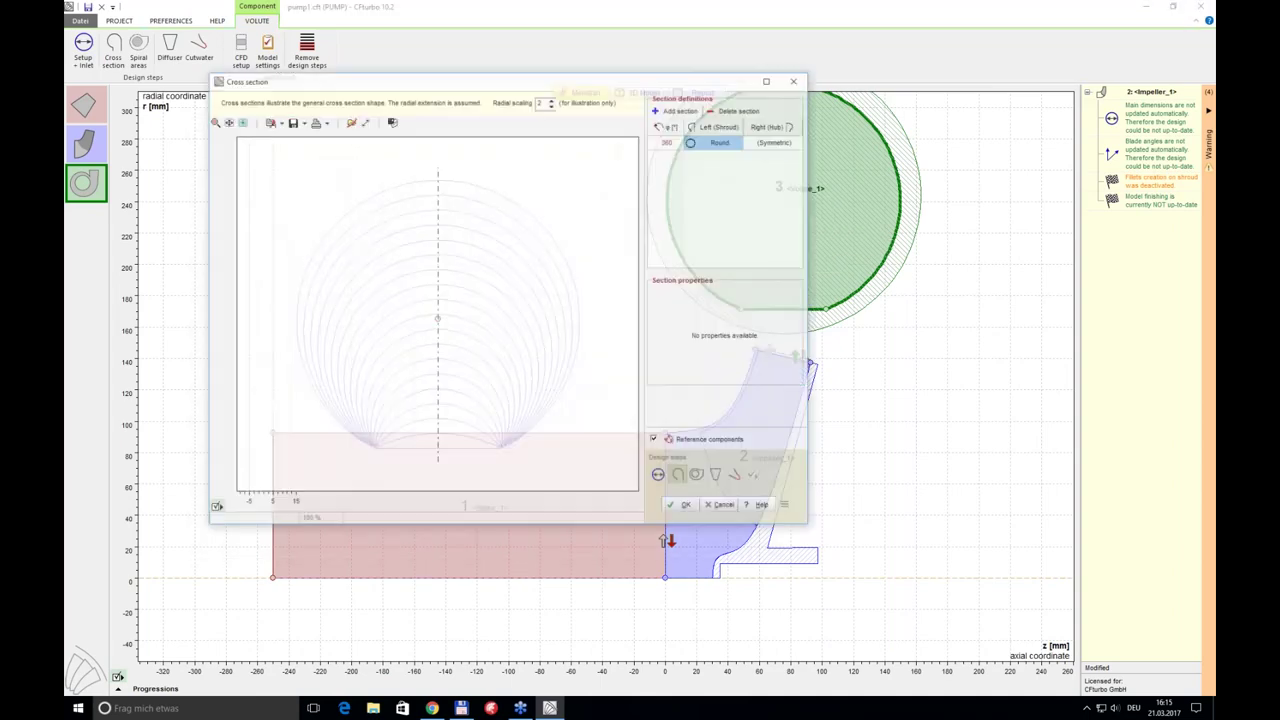
pyautogui.moveTo(650, 81); pyautogui.dragTo(733, 82)
pyautogui.click(788, 148)
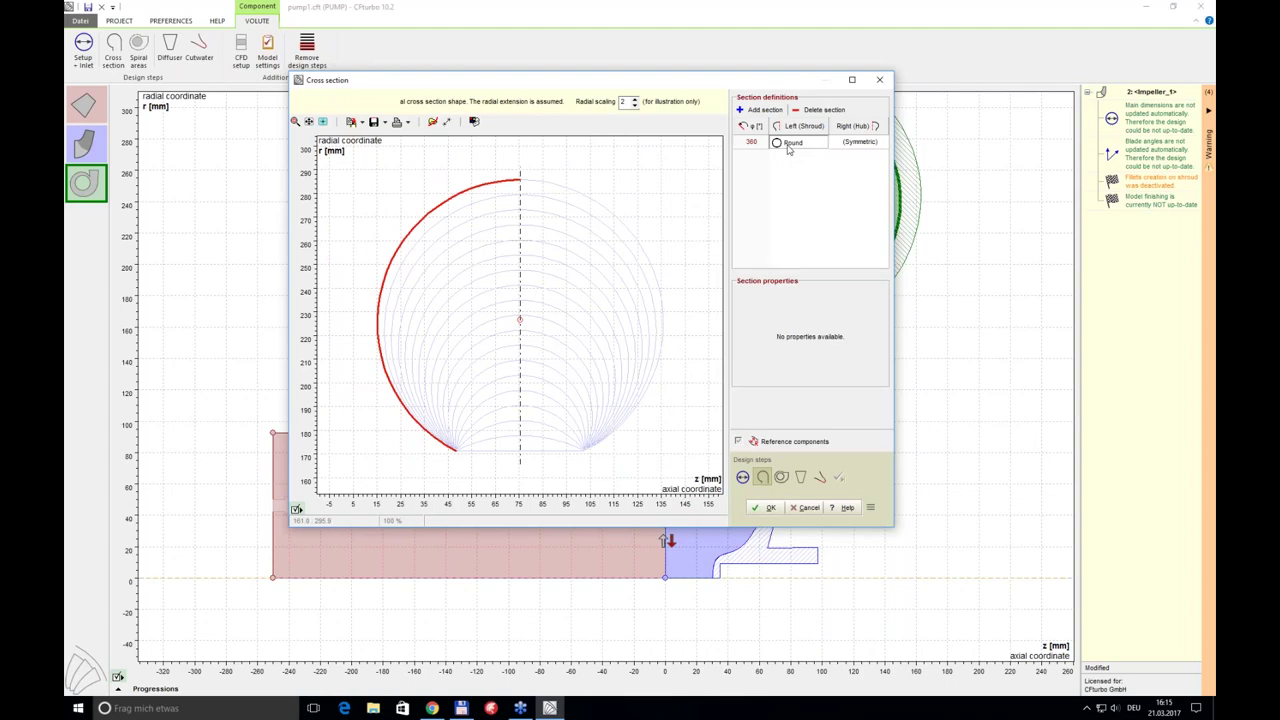
pyautogui.click(788, 148)
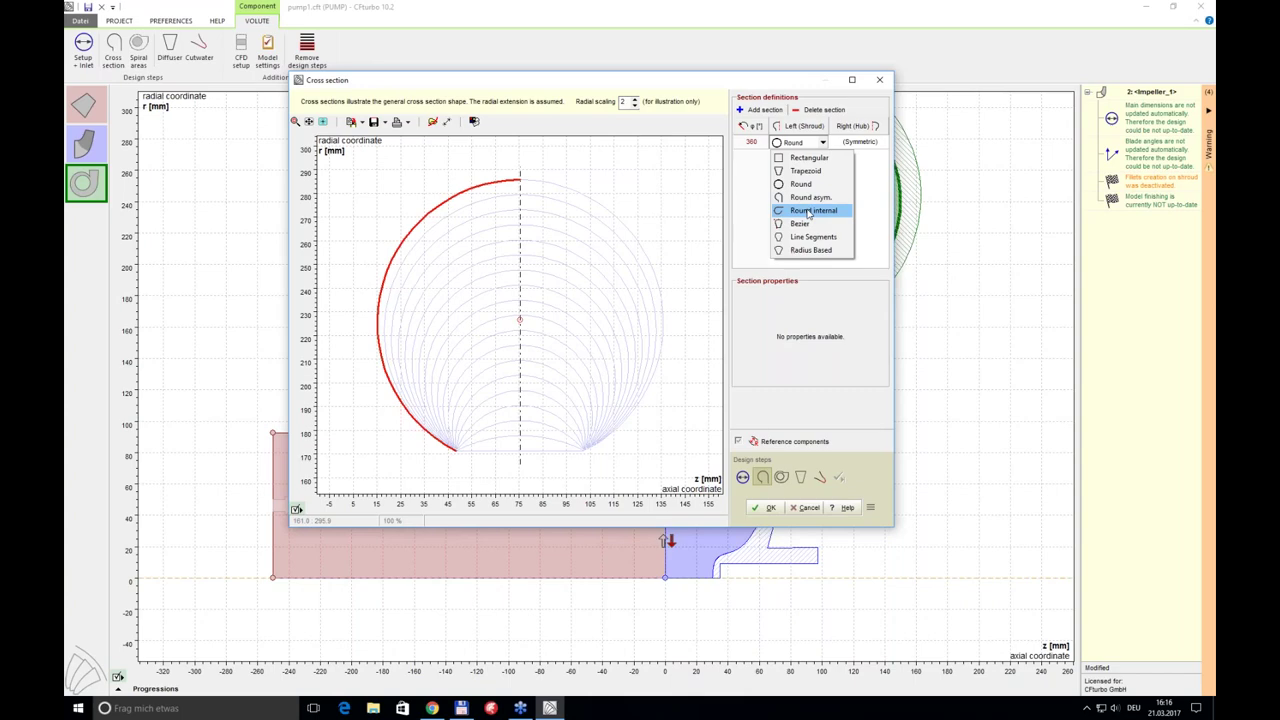
pyautogui.click(809, 211)
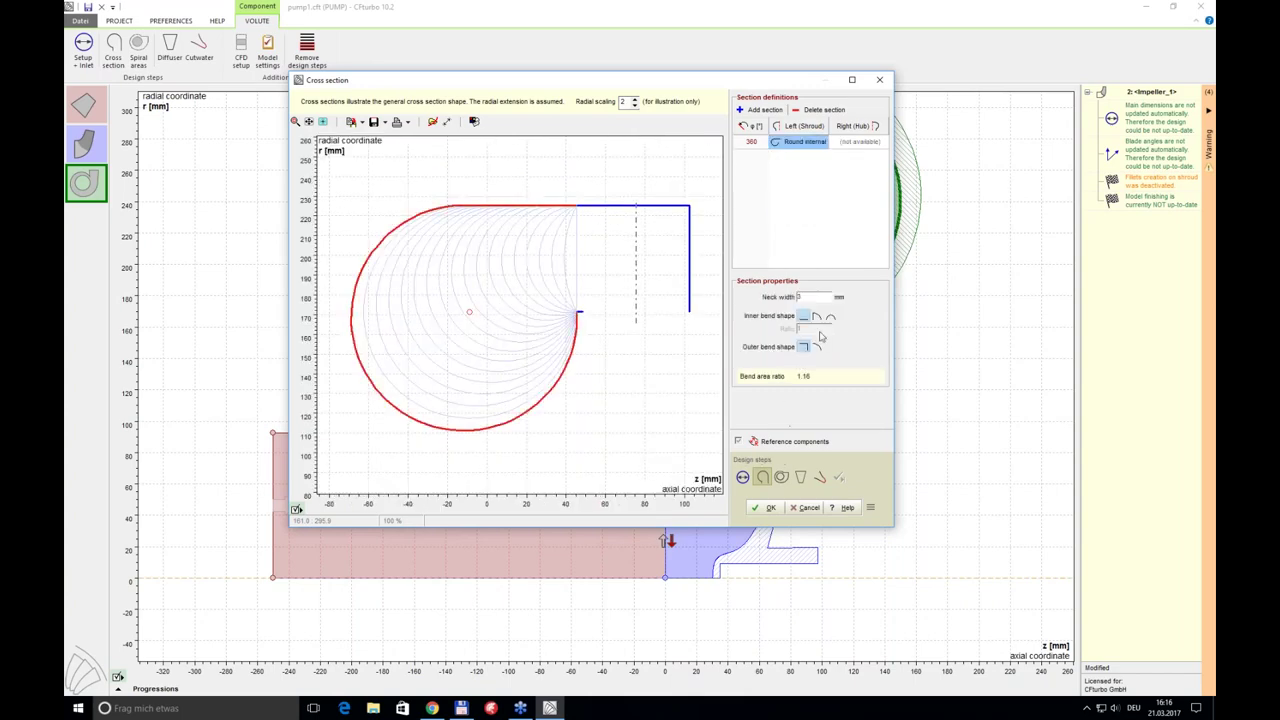
# - Give the internal volute section a curved inner bend with 8 mm neck width and ratio 2, and a rounded outer bend
pyautogui.click(830, 318)
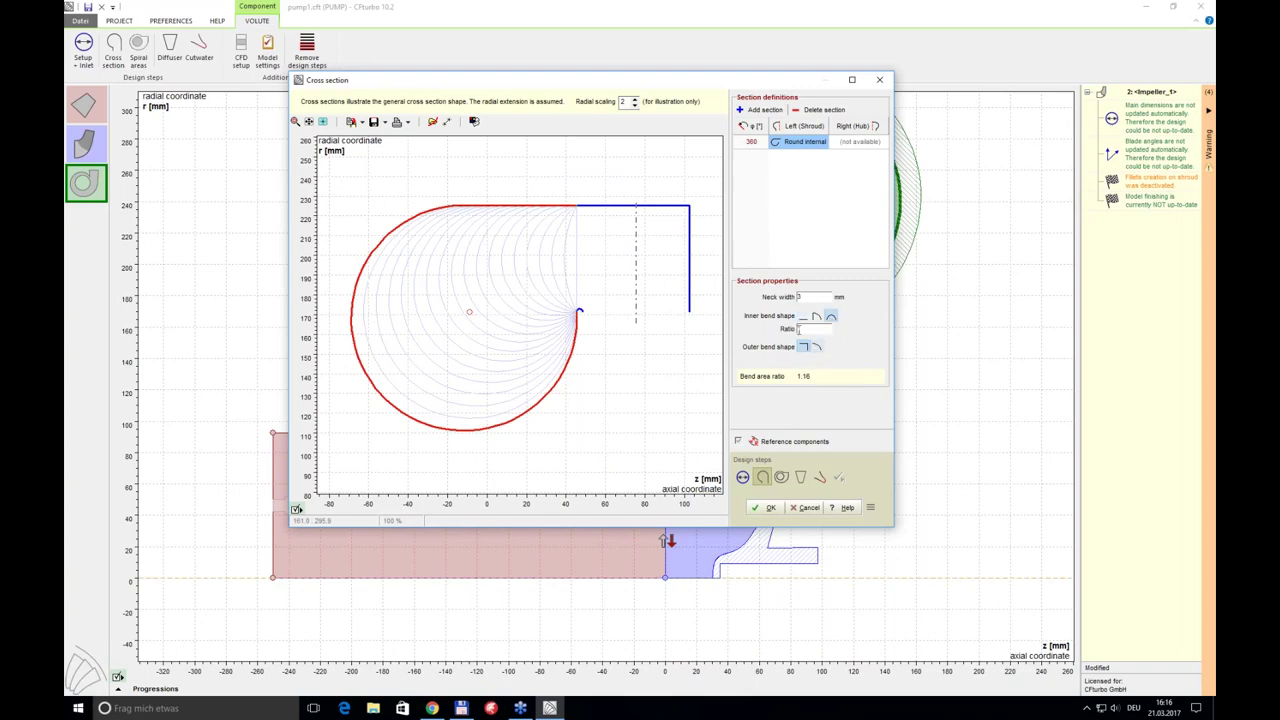
pyautogui.doubleClick(808, 297)
pyautogui.press('Tab')
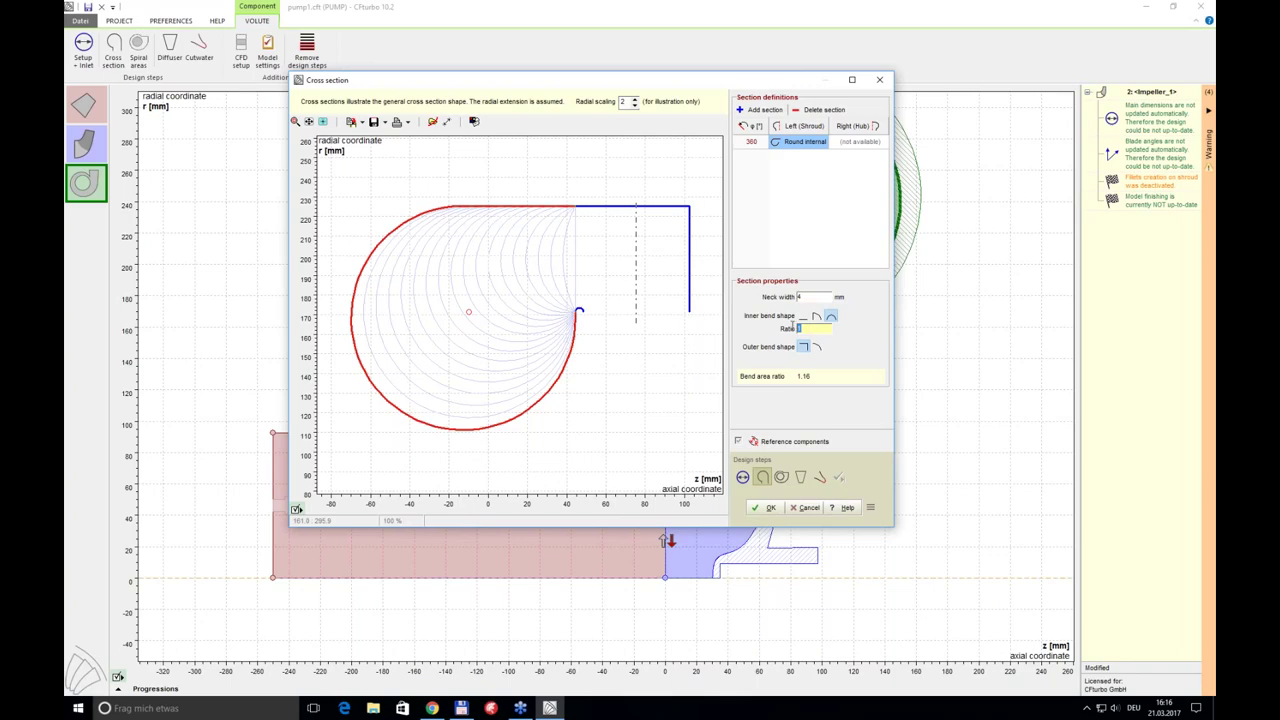
pyautogui.doubleClick(805, 297)
pyautogui.write('5')
pyautogui.doubleClick(803, 329)
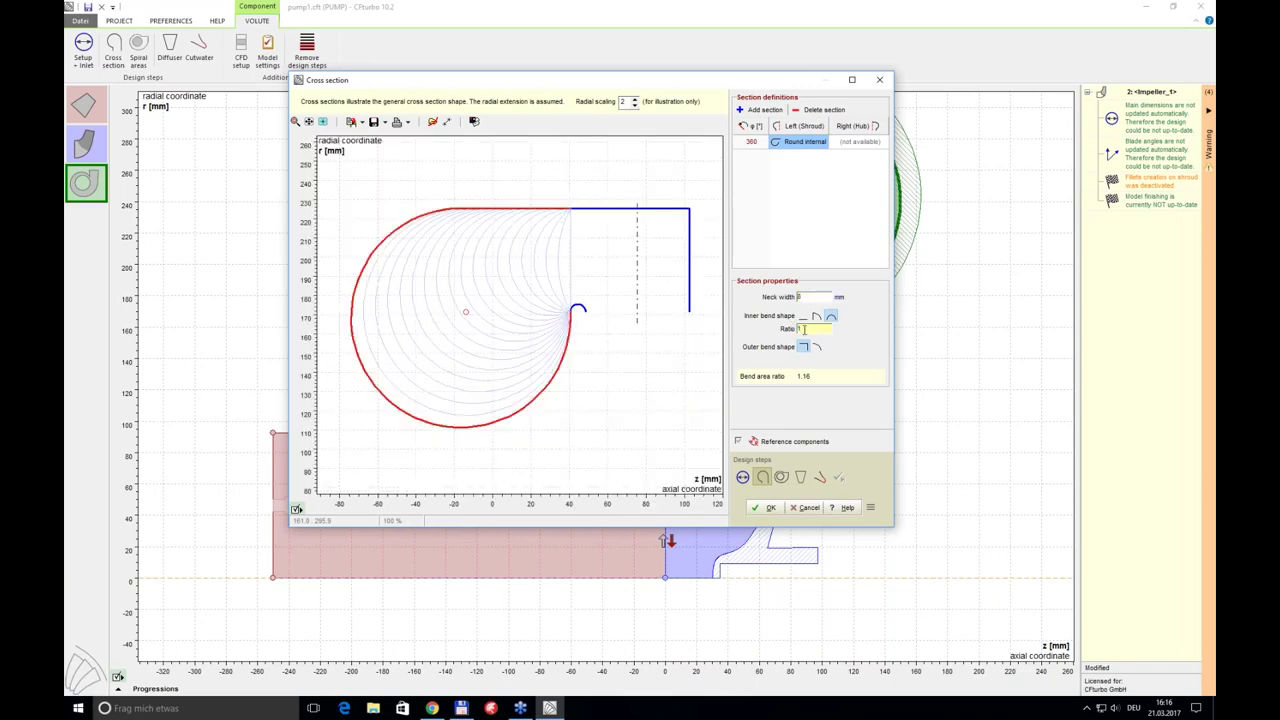
pyautogui.write('2')
pyautogui.doubleClick(812, 297)
pyautogui.click(817, 346)
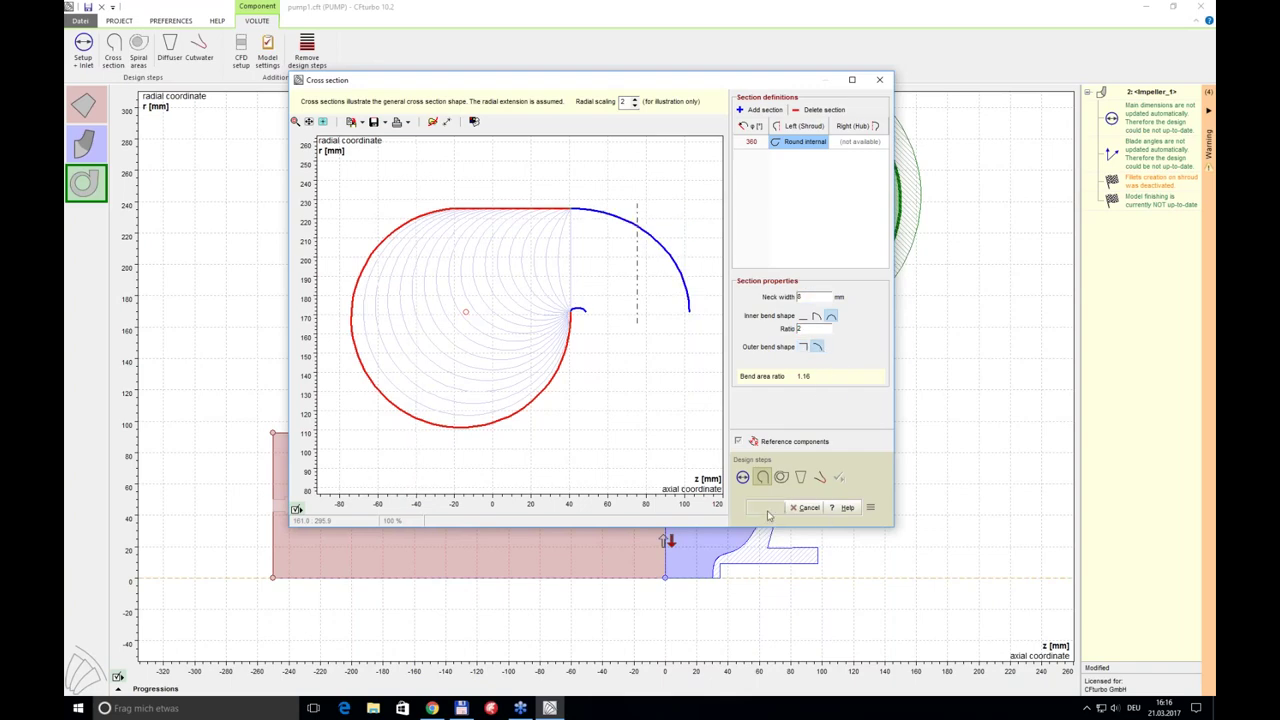
pyautogui.click(766, 509)
pyautogui.click(562, 398)
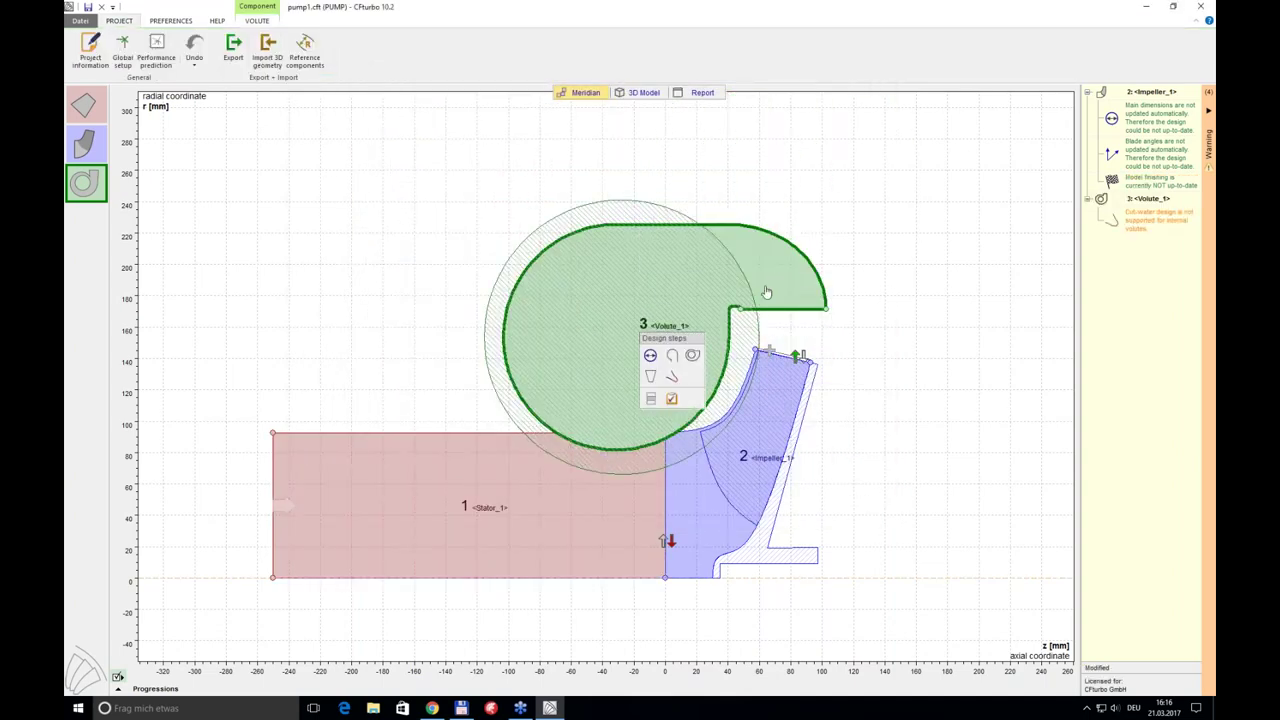
# - Change the volute's cross section shape to Round asym. and apply it
pyautogui.click(758, 366)
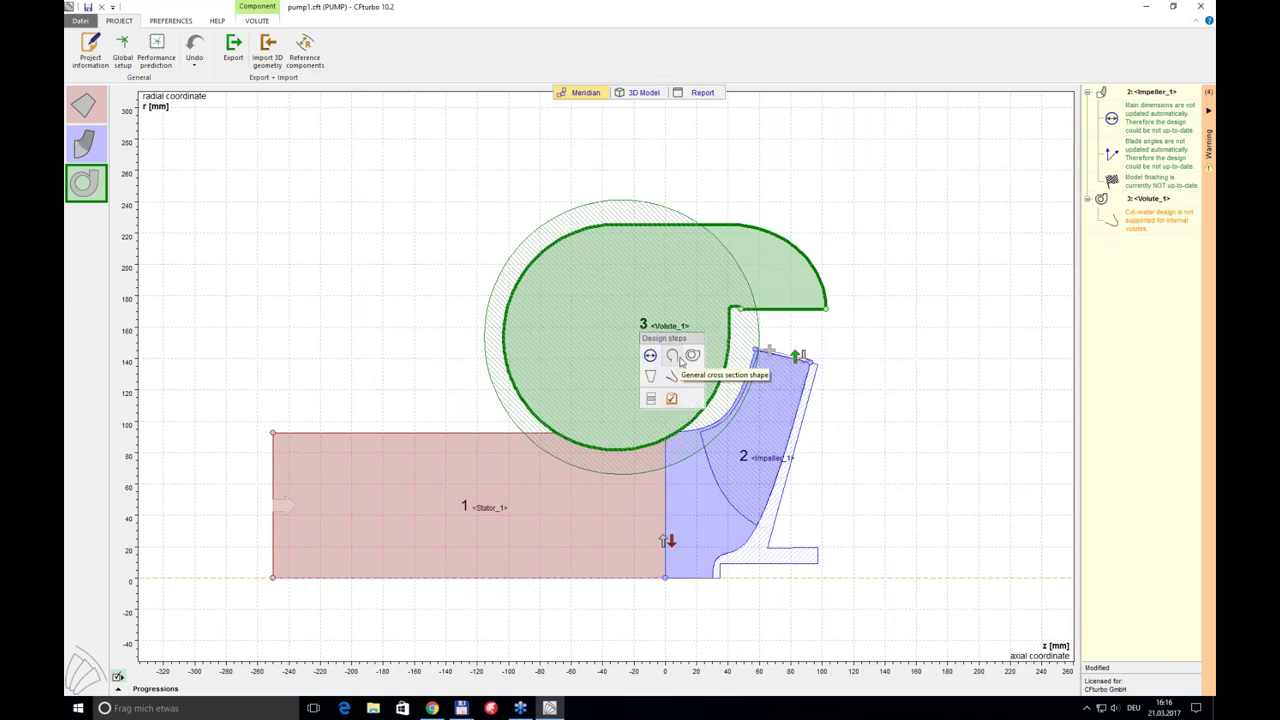
pyautogui.click(668, 360)
pyautogui.click(805, 141)
pyautogui.click(805, 190)
pyautogui.click(768, 507)
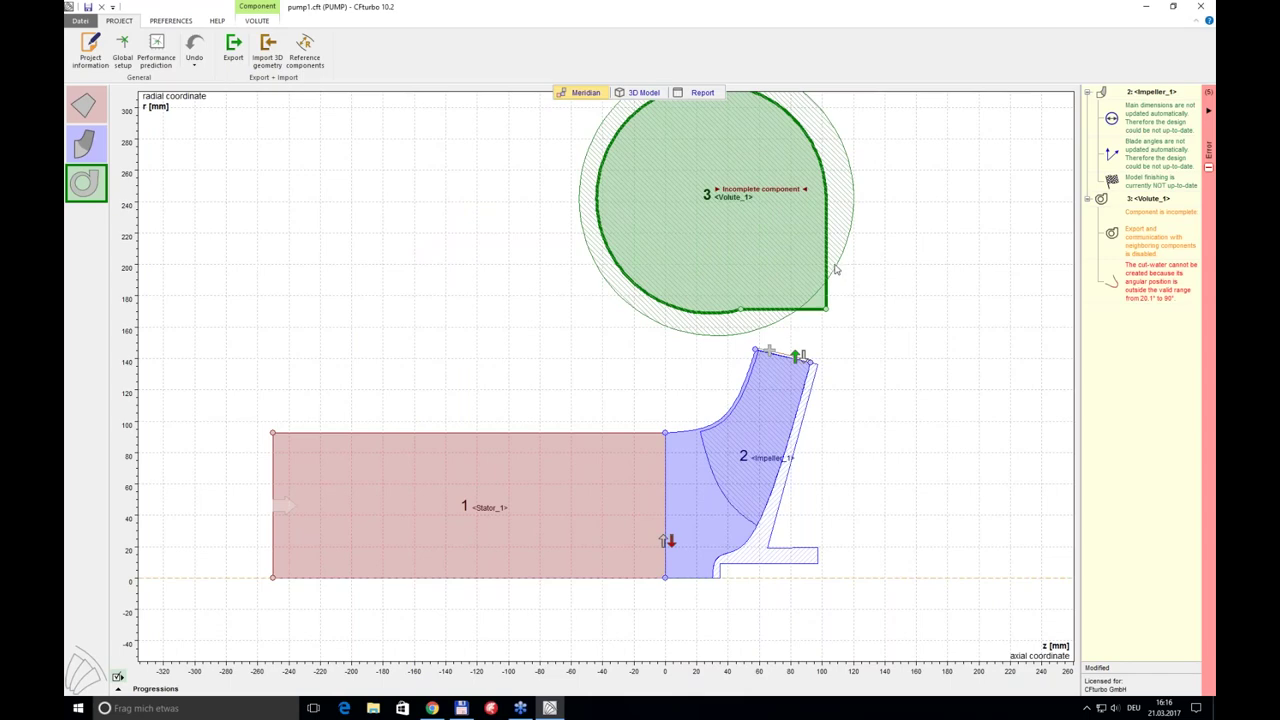
# - Hide the stator, the volute and the impeller blades in the 3D model
pyautogui.click(643, 92)
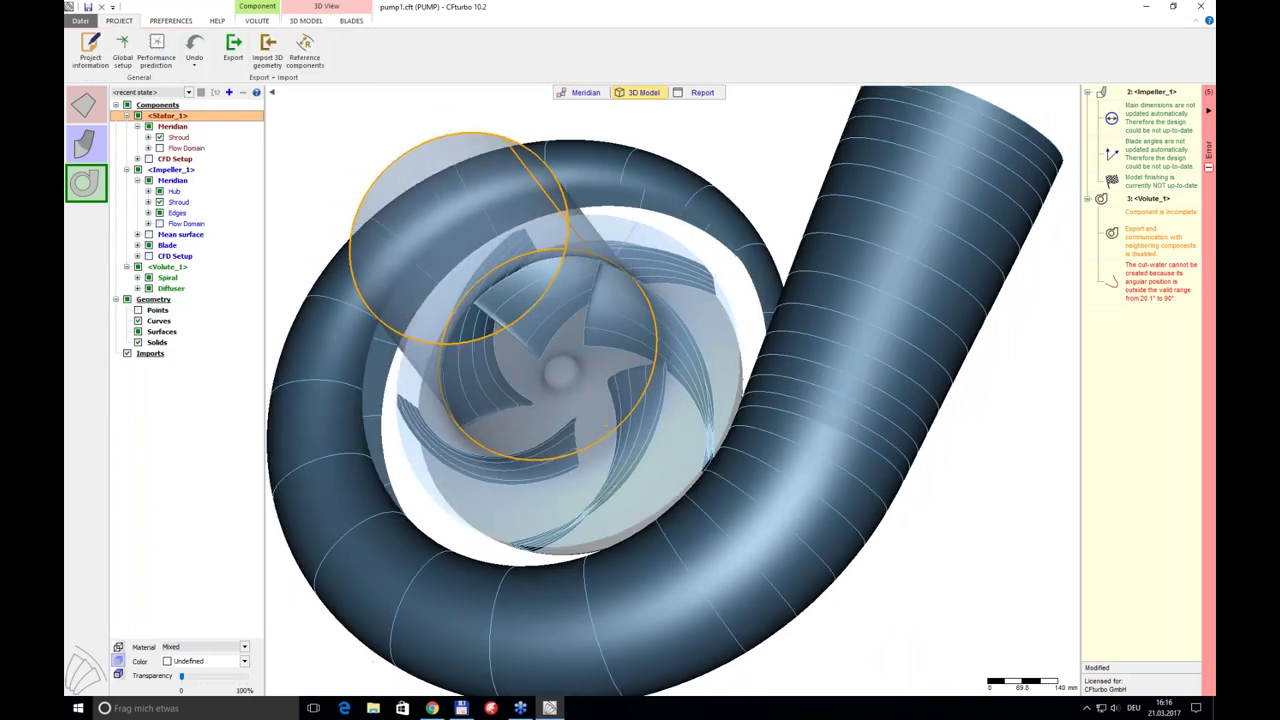
pyautogui.click(138, 116)
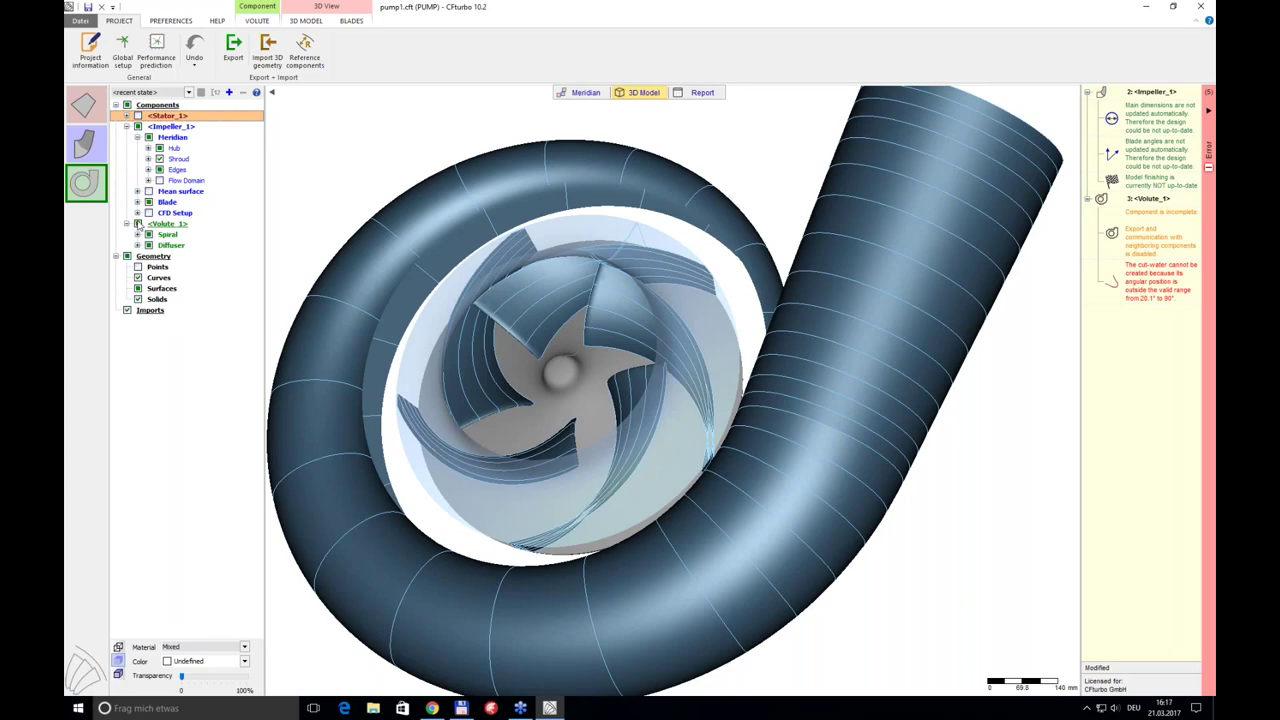
pyautogui.click(138, 224)
pyautogui.click(149, 202)
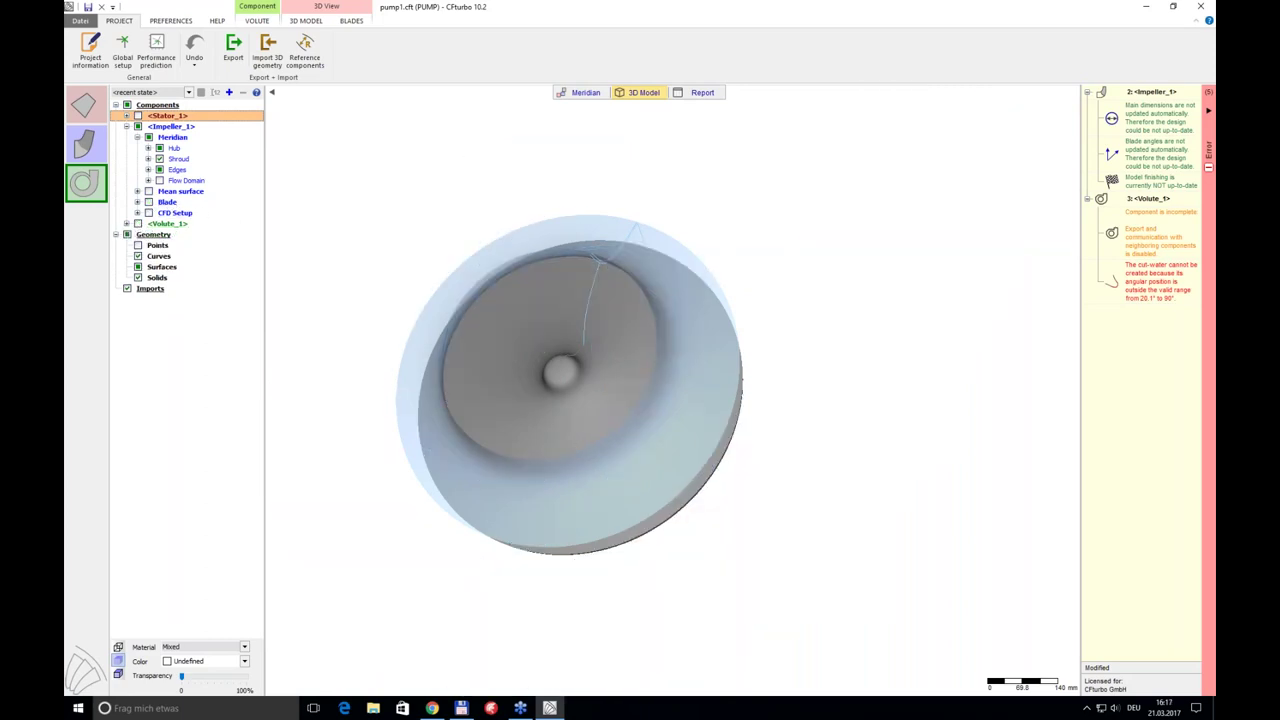
pyautogui.moveTo(470, 330); pyautogui.dragTo(480, 263)
# - Run model finishing for the impeller from the meridian view
pyautogui.click(587, 93)
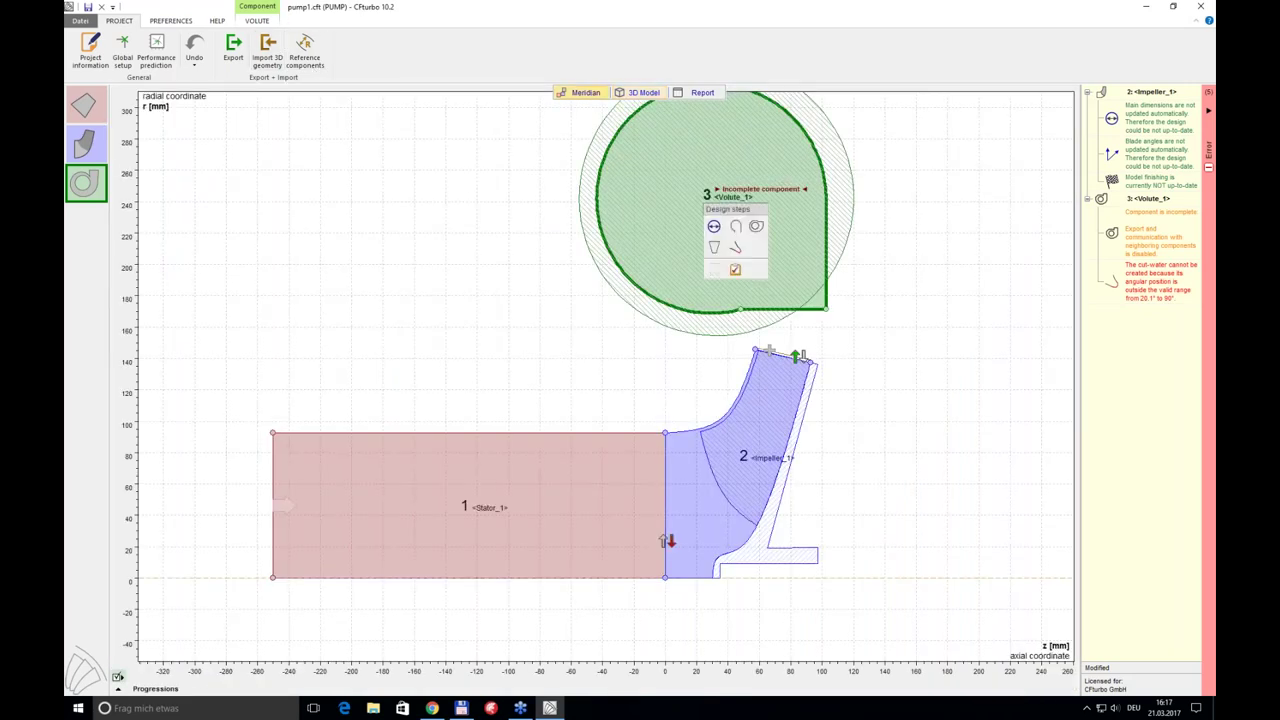
pyautogui.click(757, 490)
pyautogui.click(791, 533)
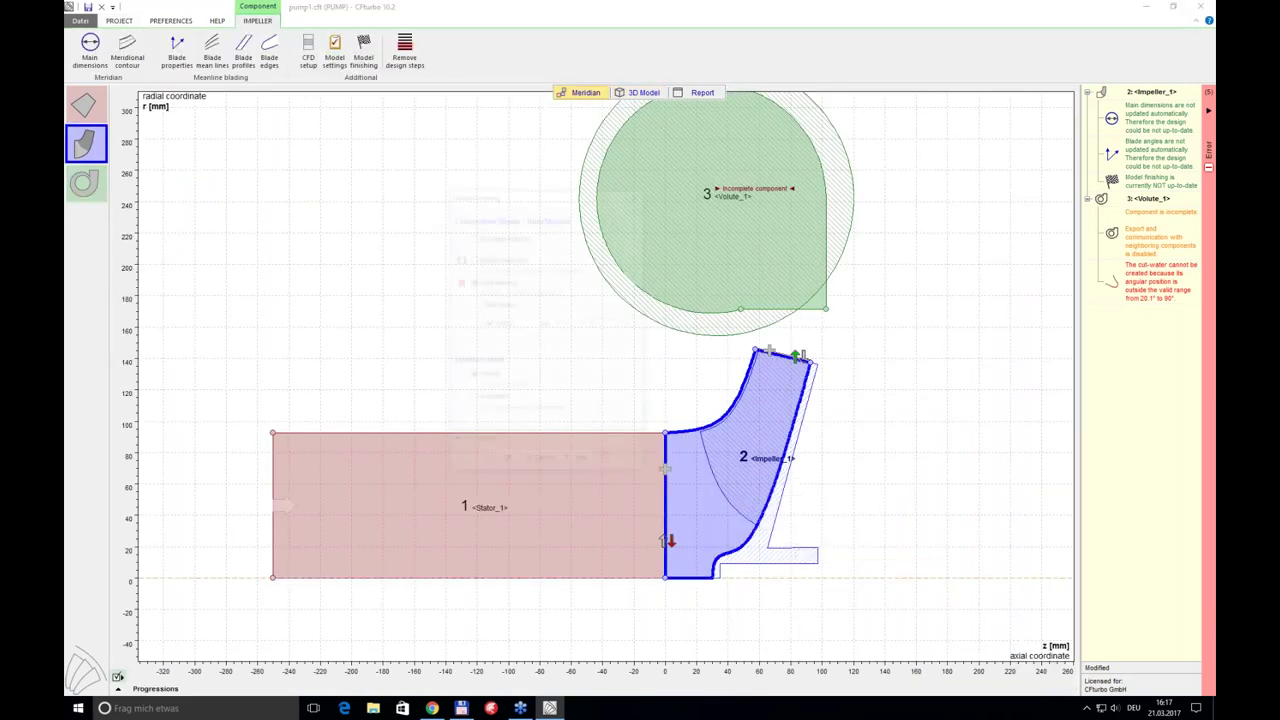
pyautogui.click(500, 463)
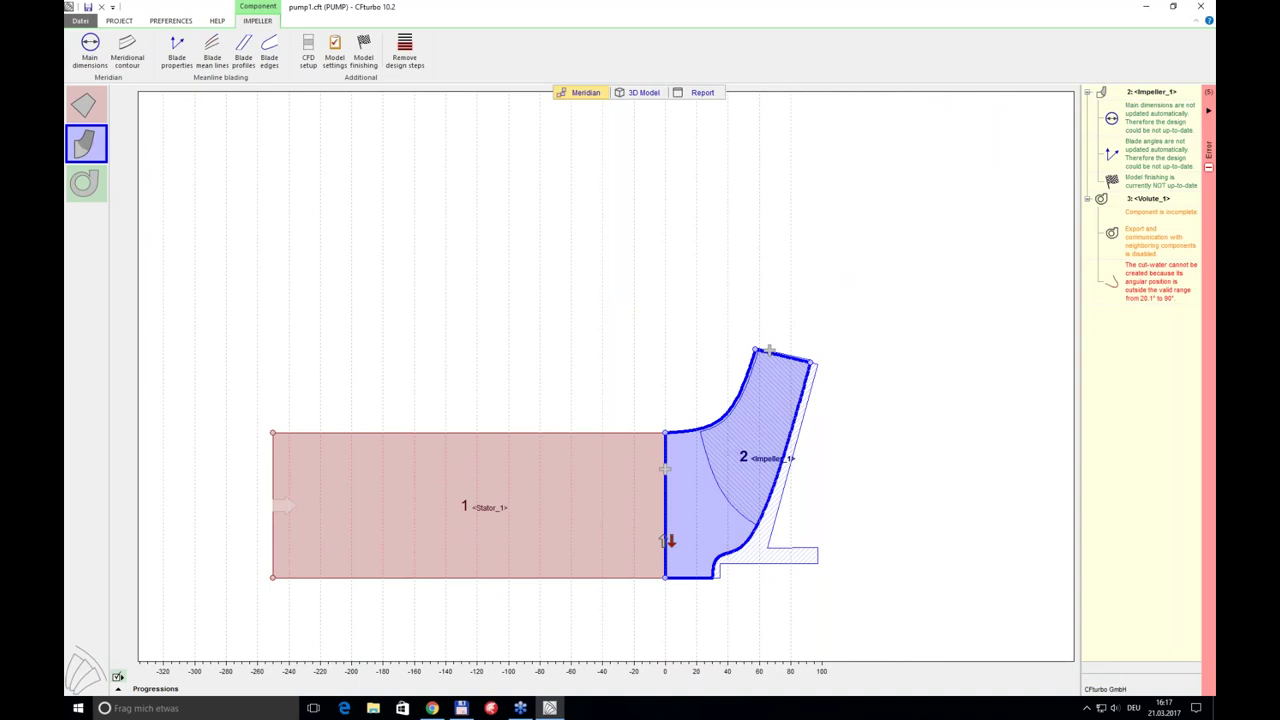
# - Show only the impeller's solid material domain in 3D, hiding its flow domain, CFD setup, blade and hub
pyautogui.click(632, 95)
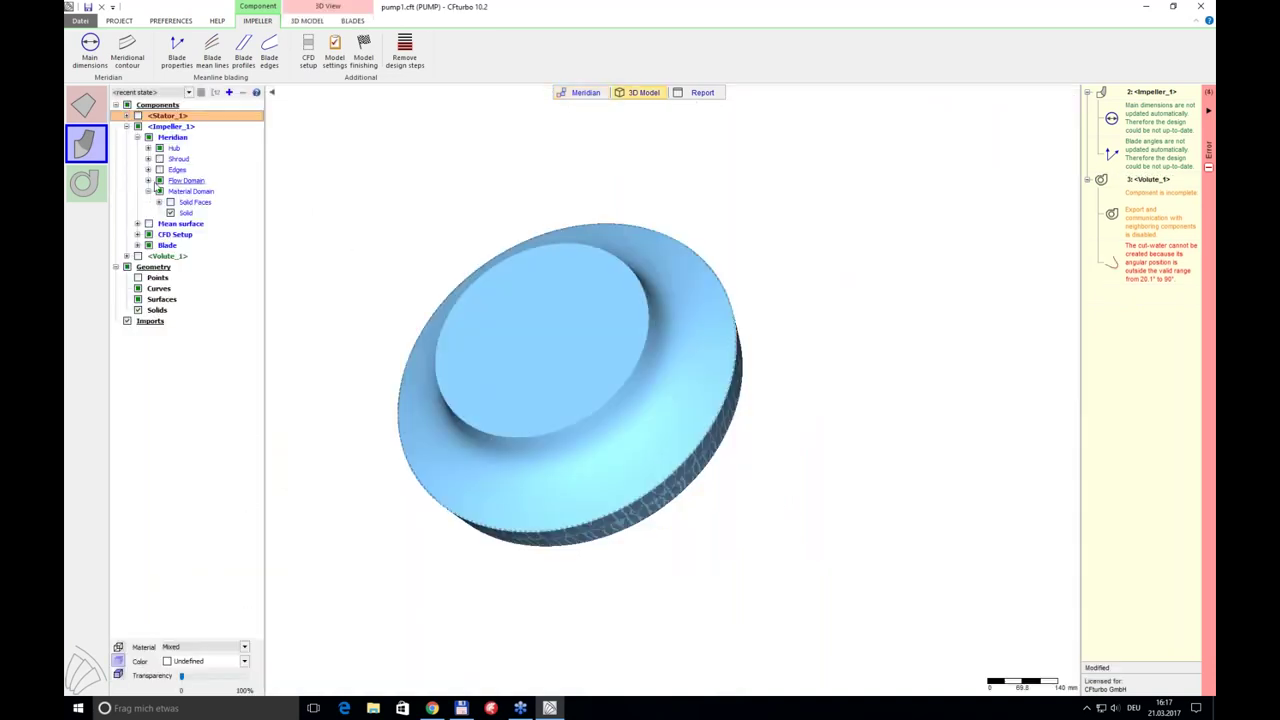
pyautogui.click(159, 181)
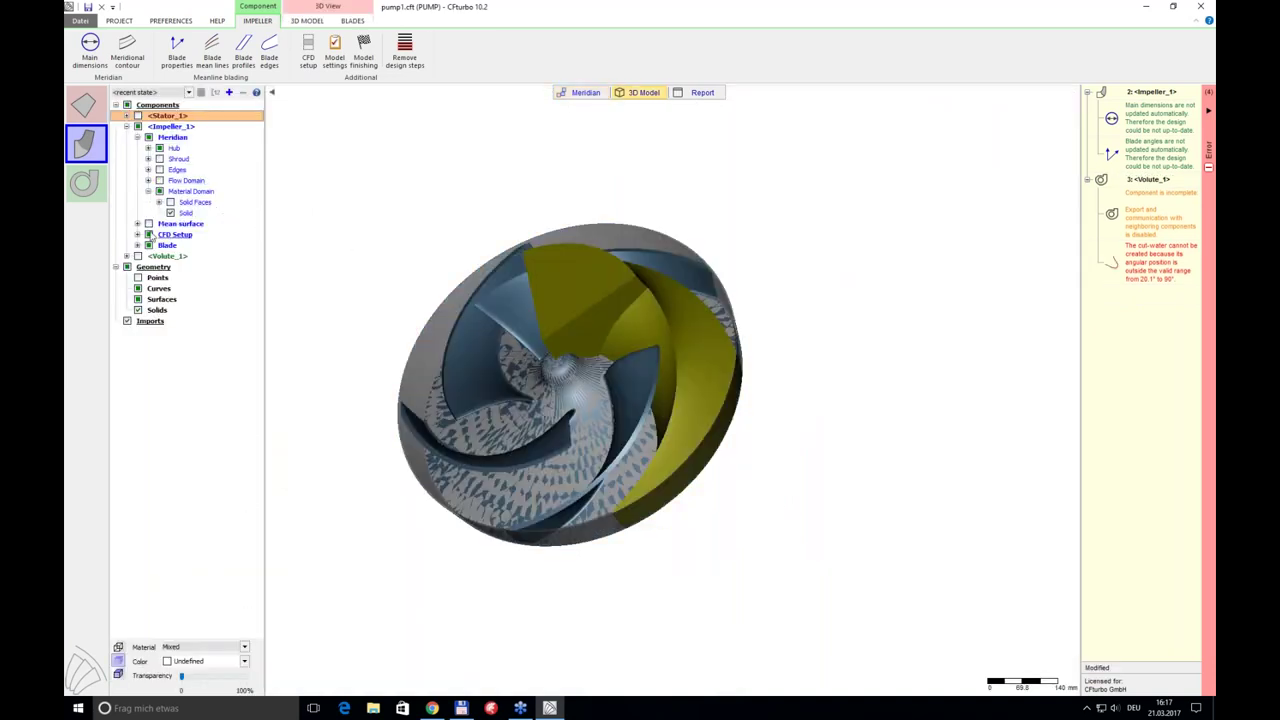
pyautogui.click(148, 234)
pyautogui.click(148, 234)
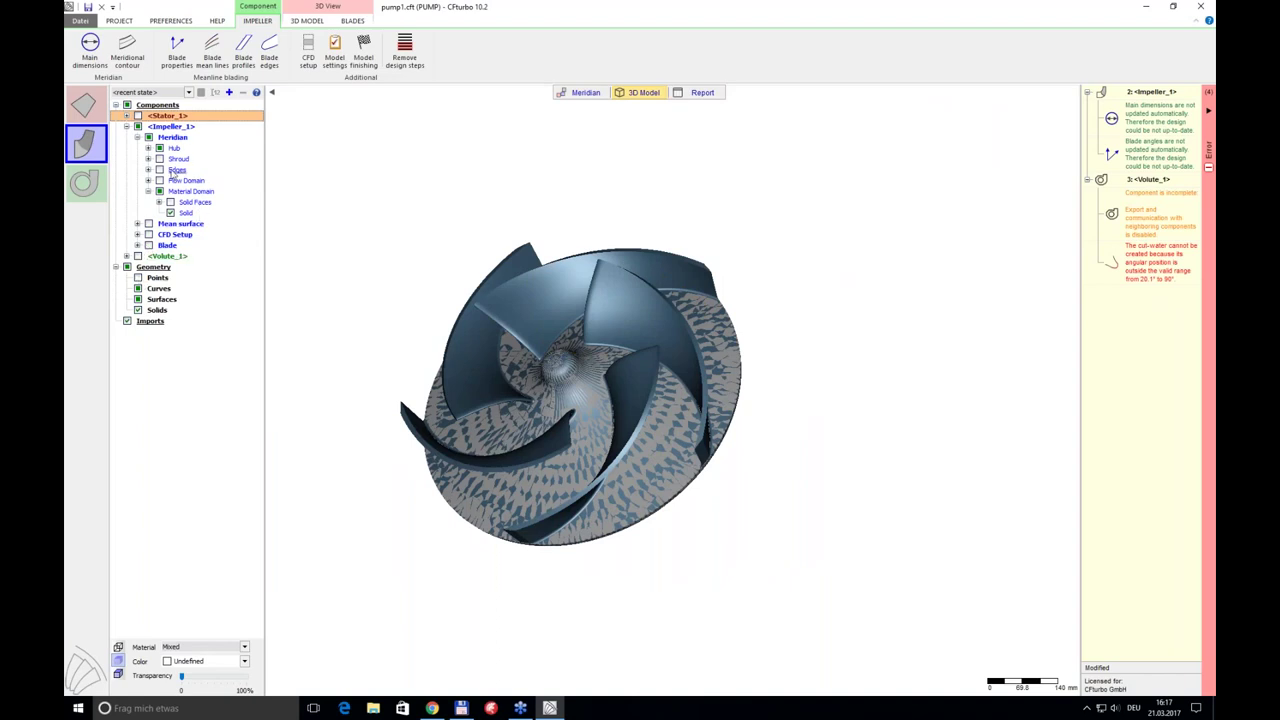
pyautogui.moveTo(575, 400); pyautogui.dragTo(580, 360)
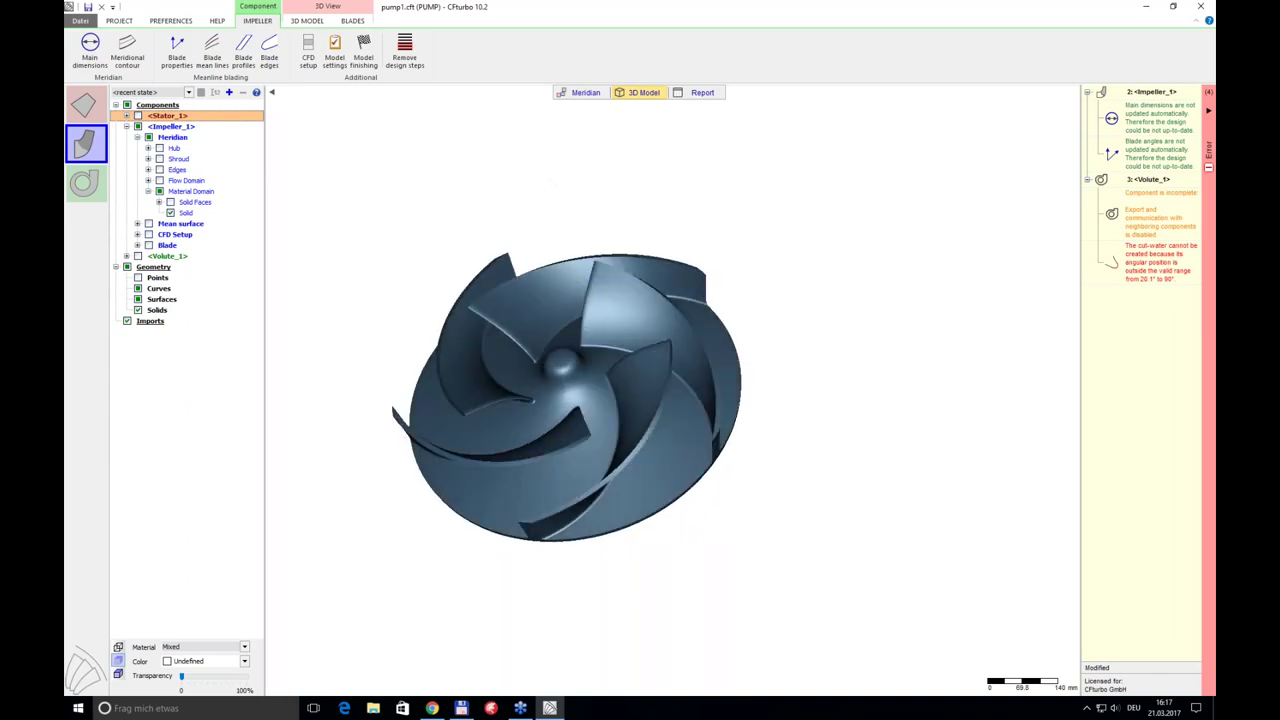
# - Export the displayed impeller geometry as IGES with base file name pump1, and close the export dialog
pyautogui.click(119, 21)
pyautogui.click(233, 45)
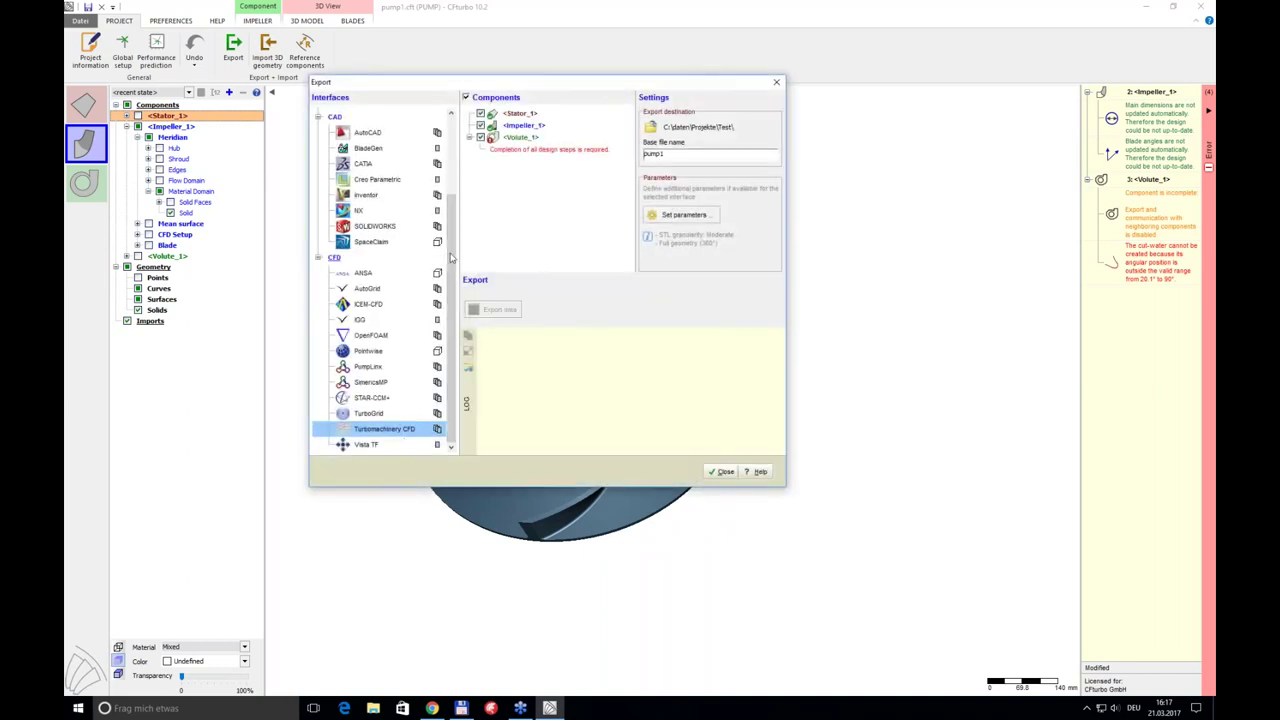
pyautogui.scroll(-3, 455, 178)
pyautogui.scroll(1, 455, 178)
pyautogui.click(330, 195)
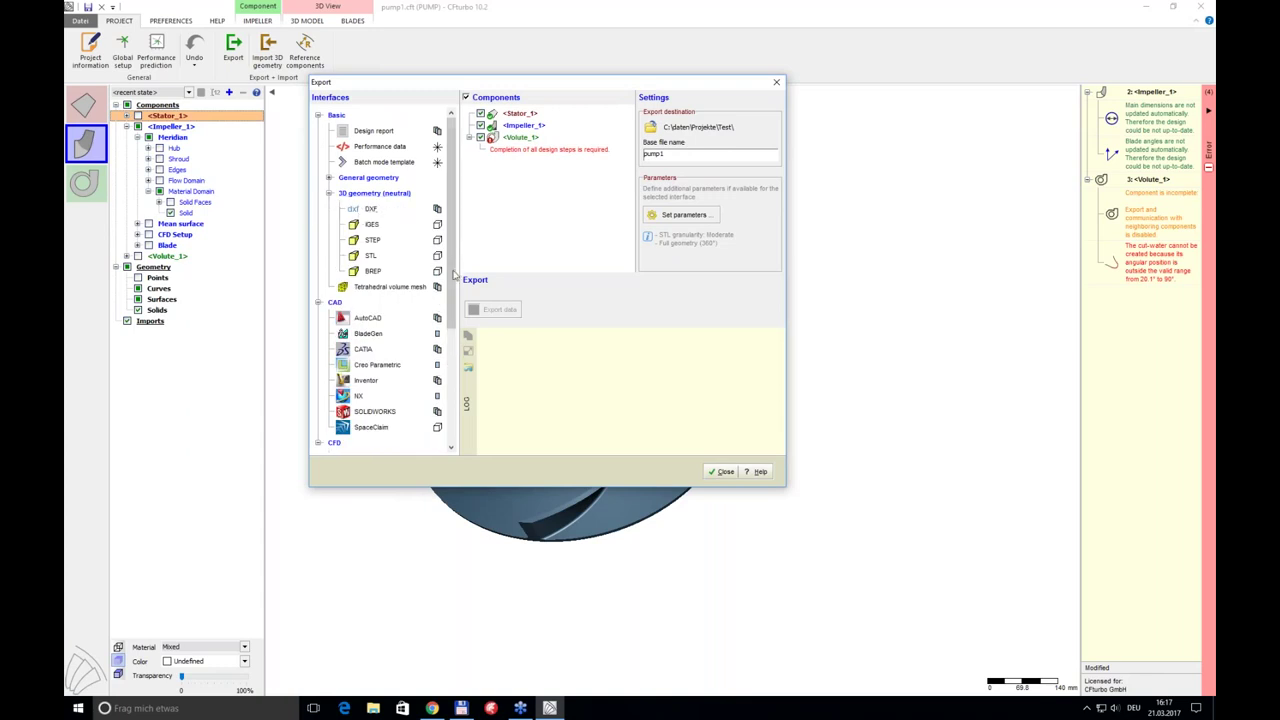
pyautogui.click(365, 224)
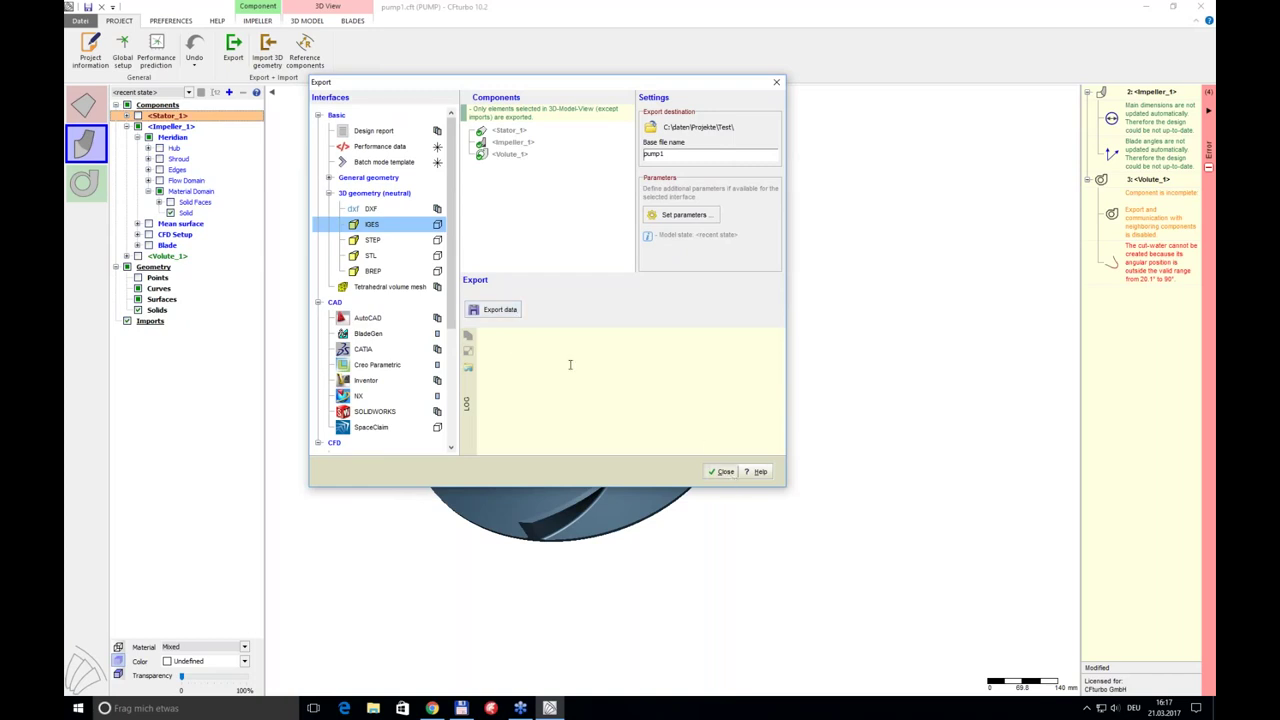
pyautogui.click(498, 310)
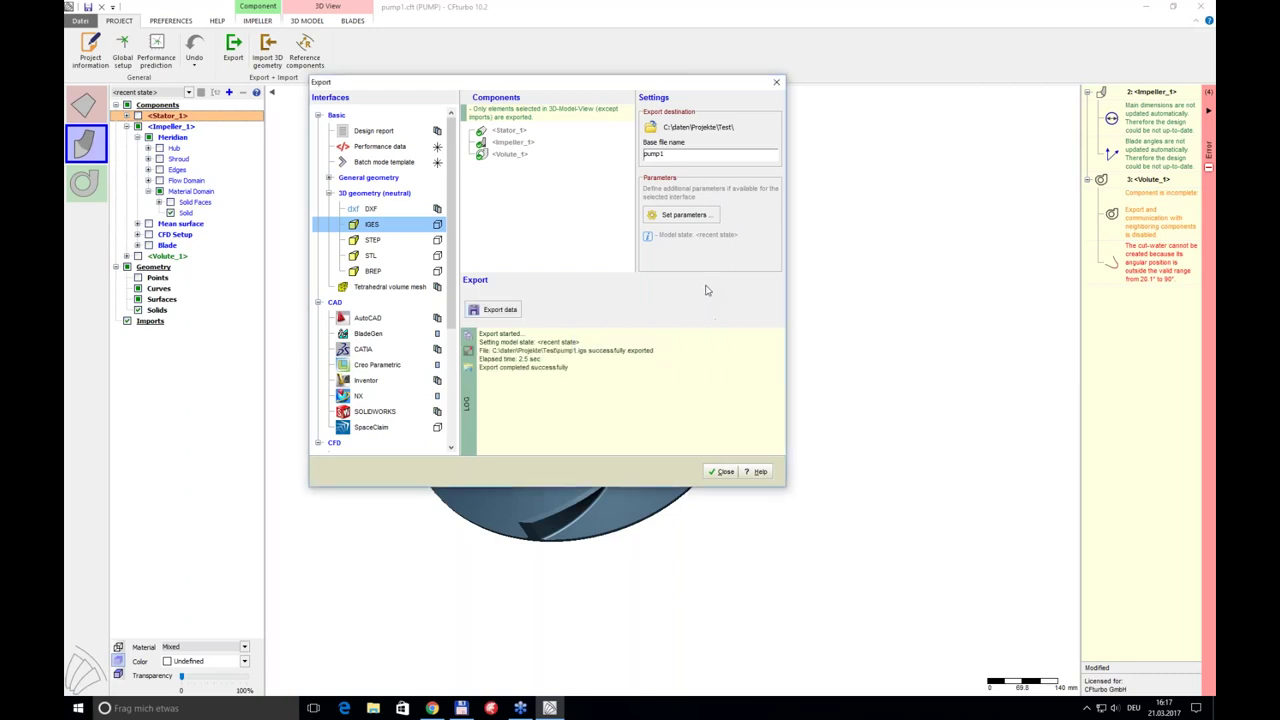
pyautogui.click(724, 473)
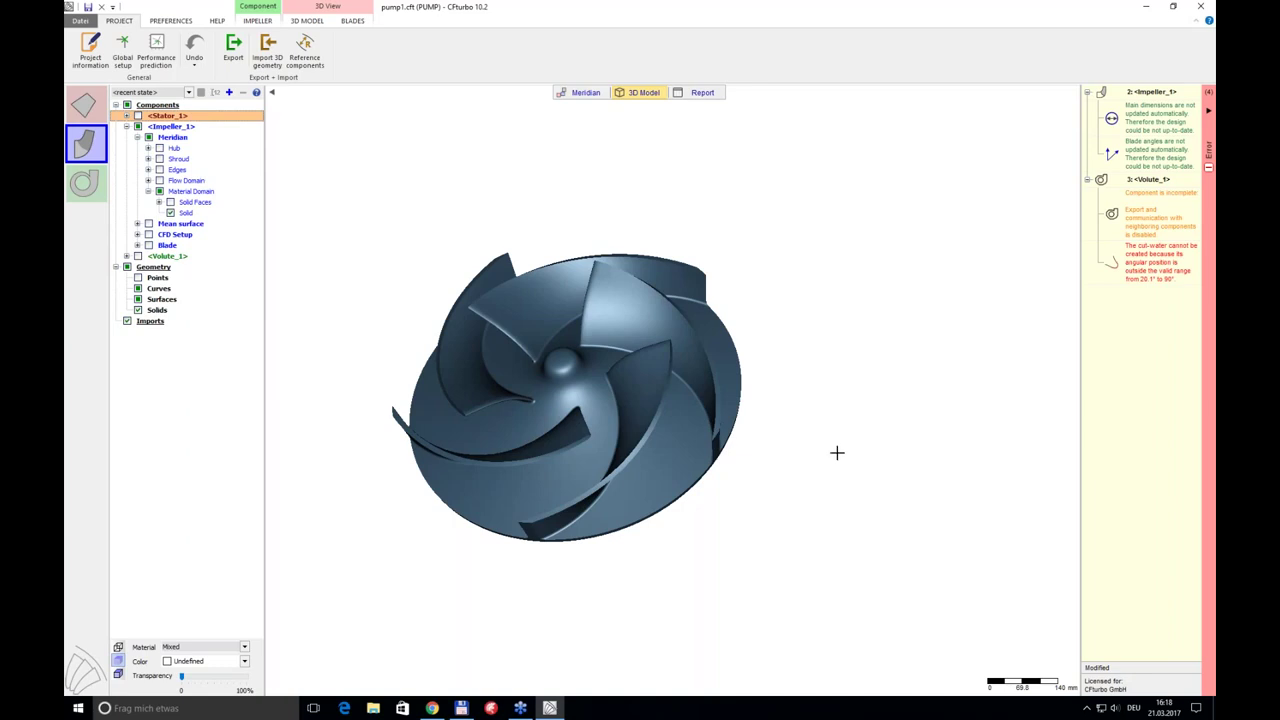
# - Close the pump1 project and open the default pump example RP nq40 double volute (generic)
pyautogui.click(101, 7)
pyautogui.click(645, 394)
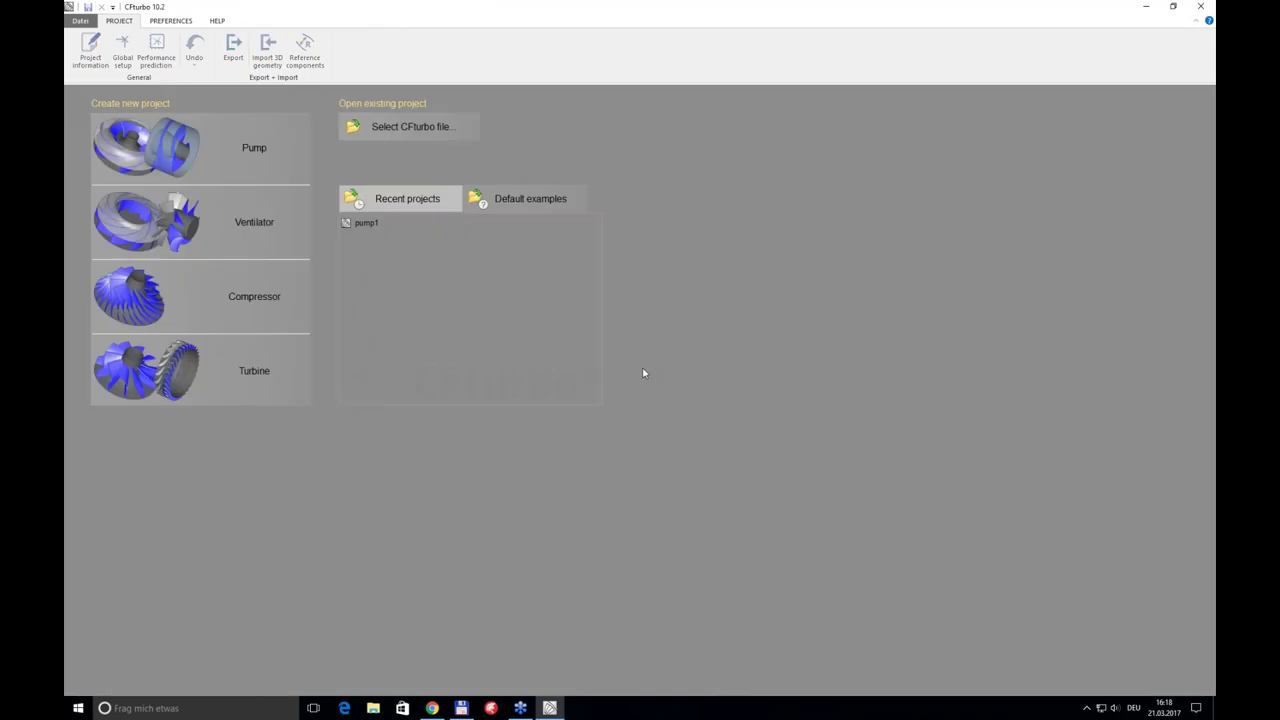
pyautogui.click(518, 200)
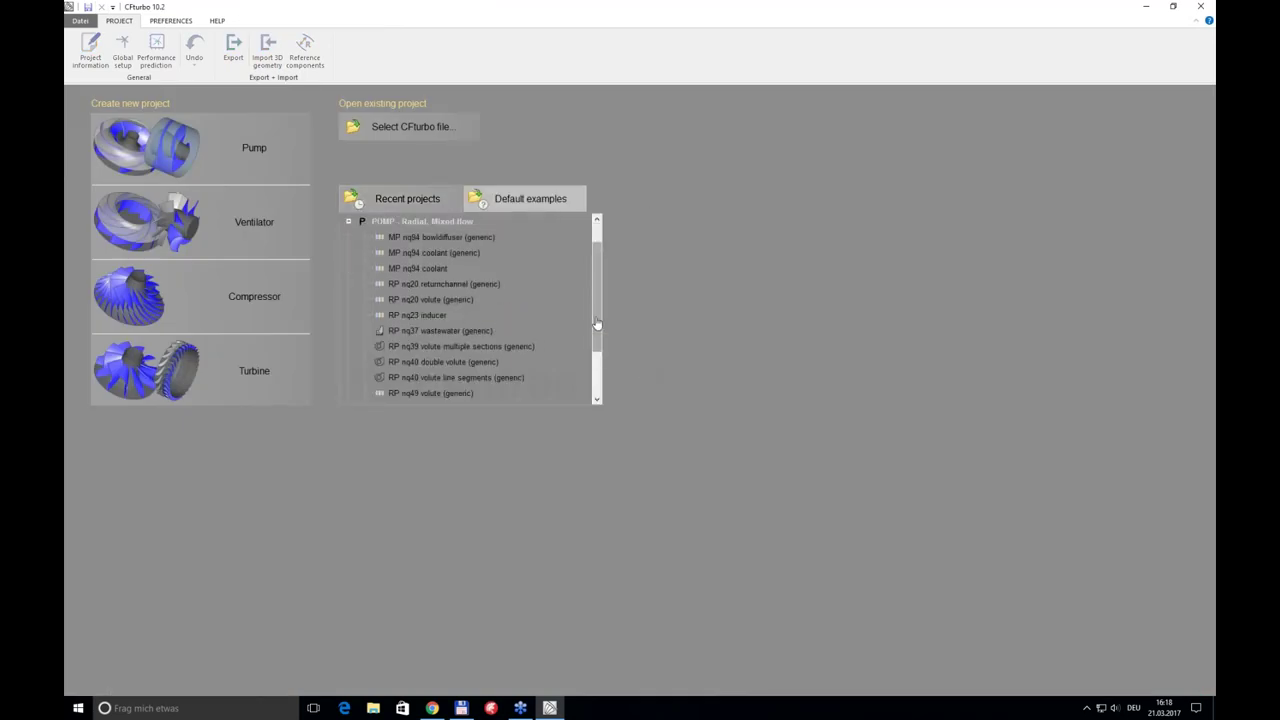
pyautogui.scroll(-1, 602, 343)
pyautogui.click(469, 333)
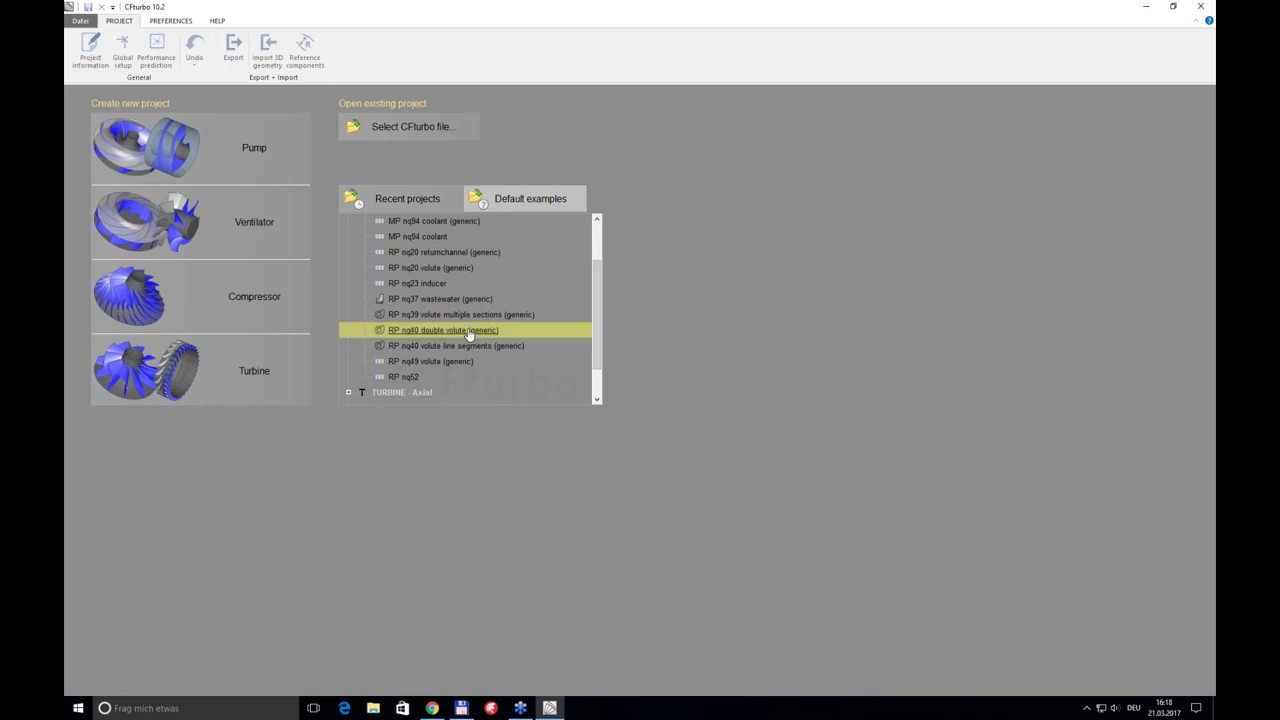
pyautogui.doubleClick(469, 333)
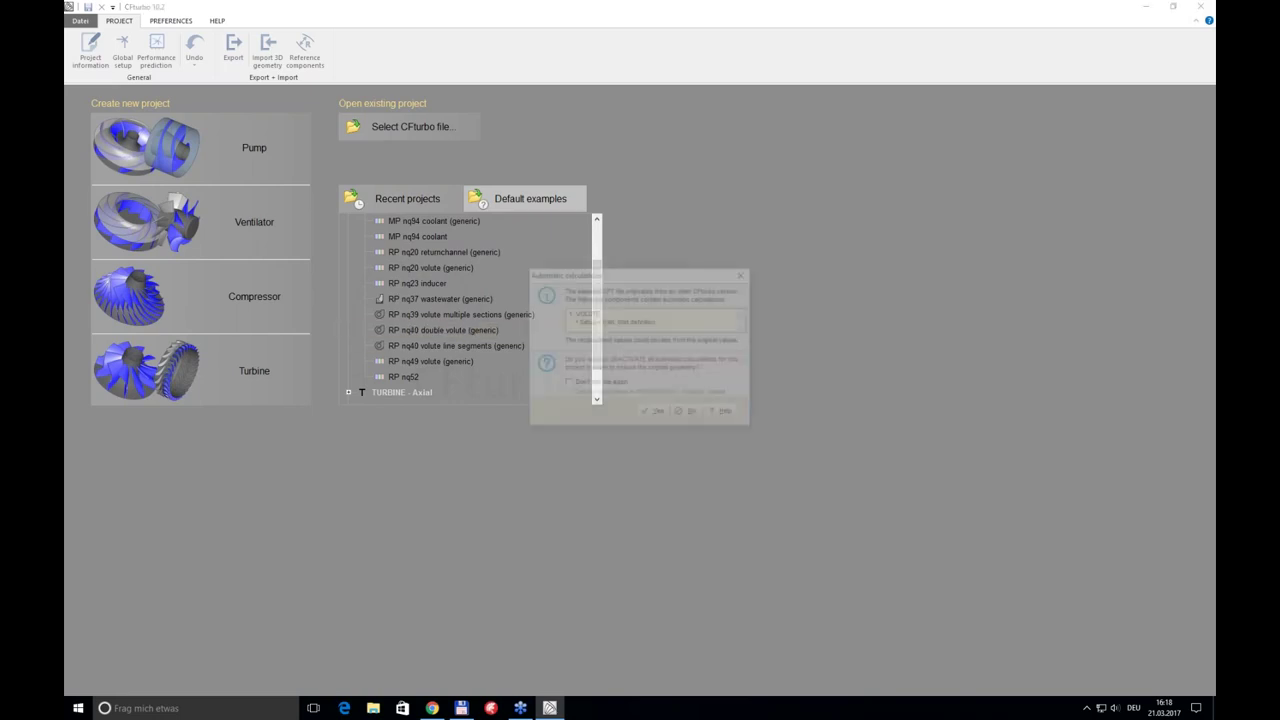
pyautogui.click(702, 413)
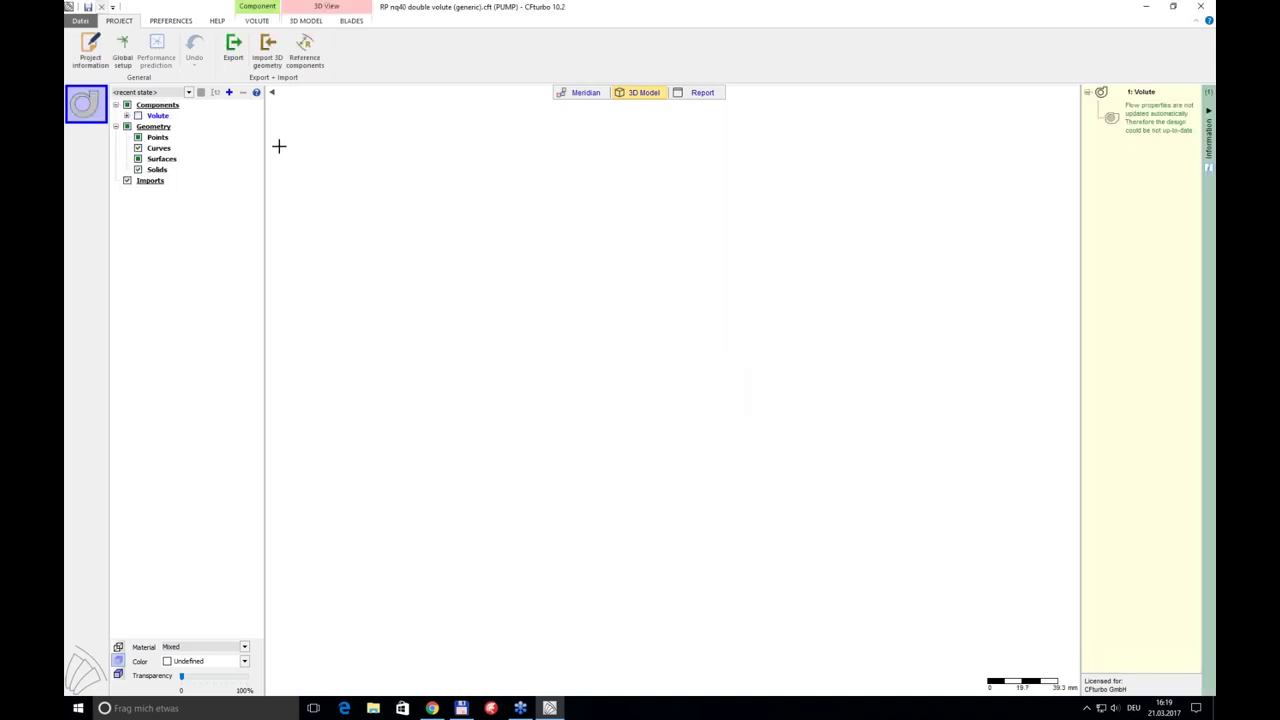
# - Apply the Default model state to display the double volute, and view its dividing rib
pyautogui.click(188, 92)
pyautogui.click(170, 110)
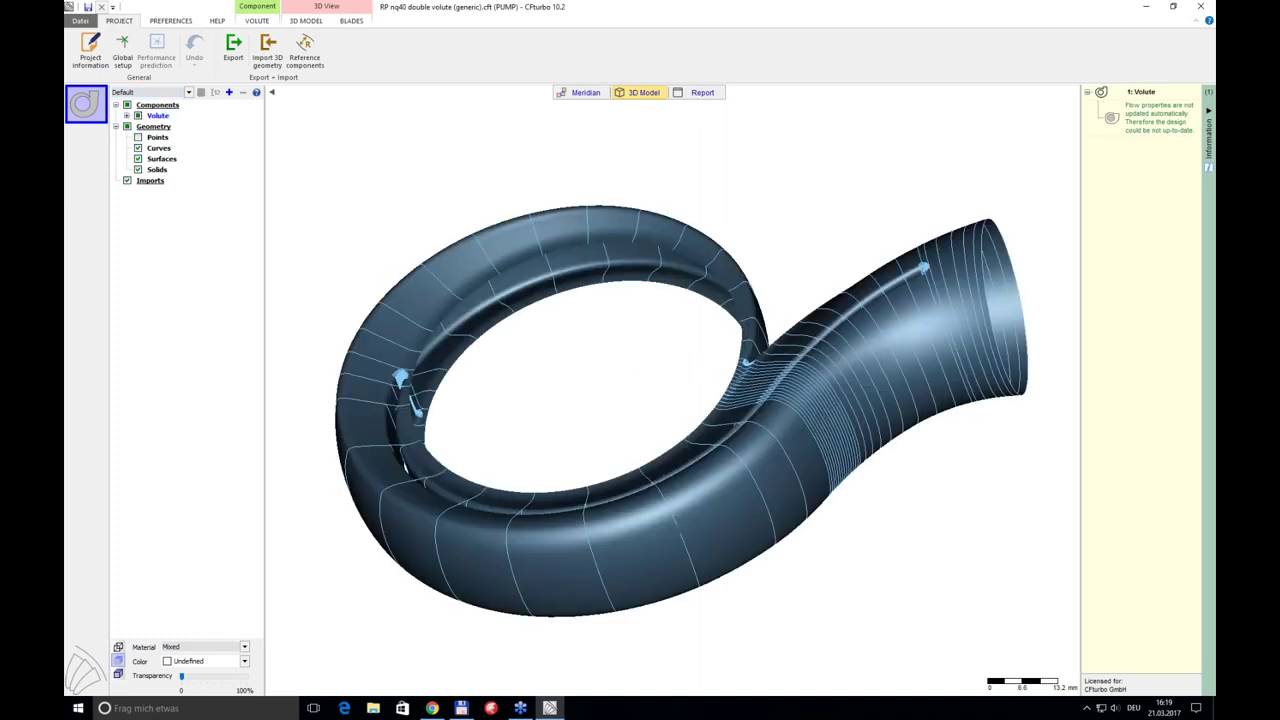
pyautogui.moveTo(683, 366); pyautogui.dragTo(708, 393)
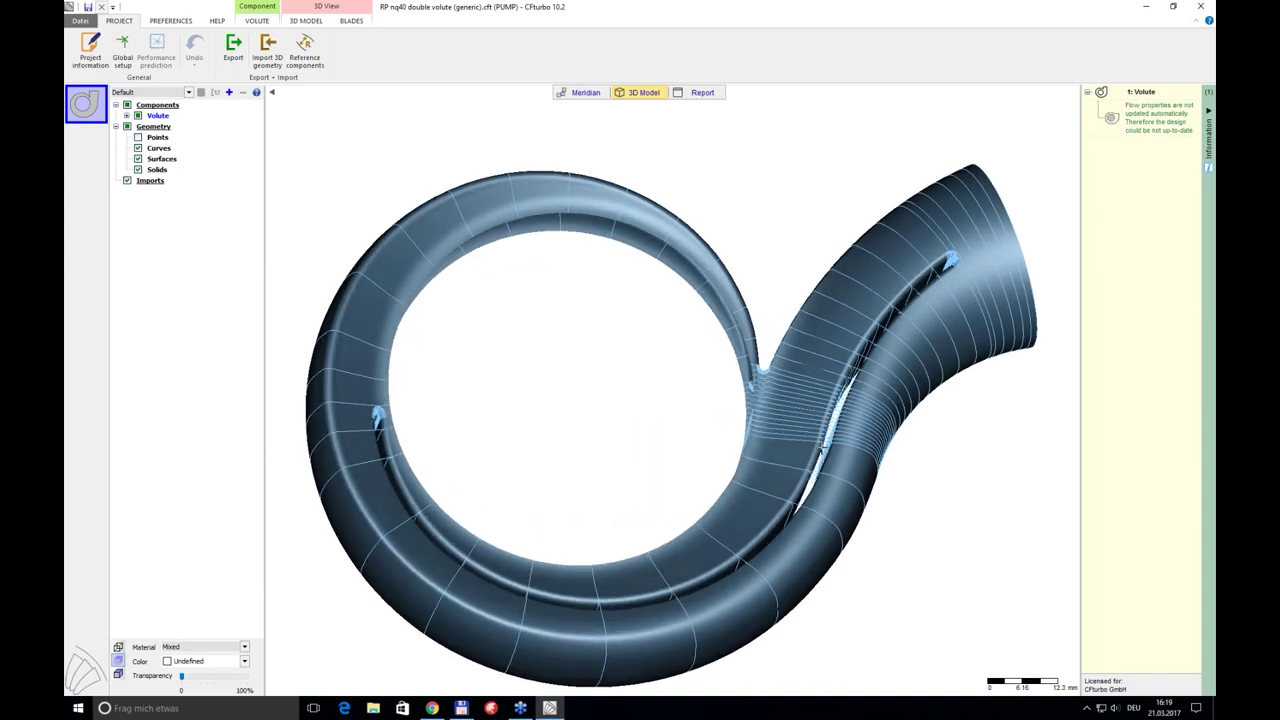